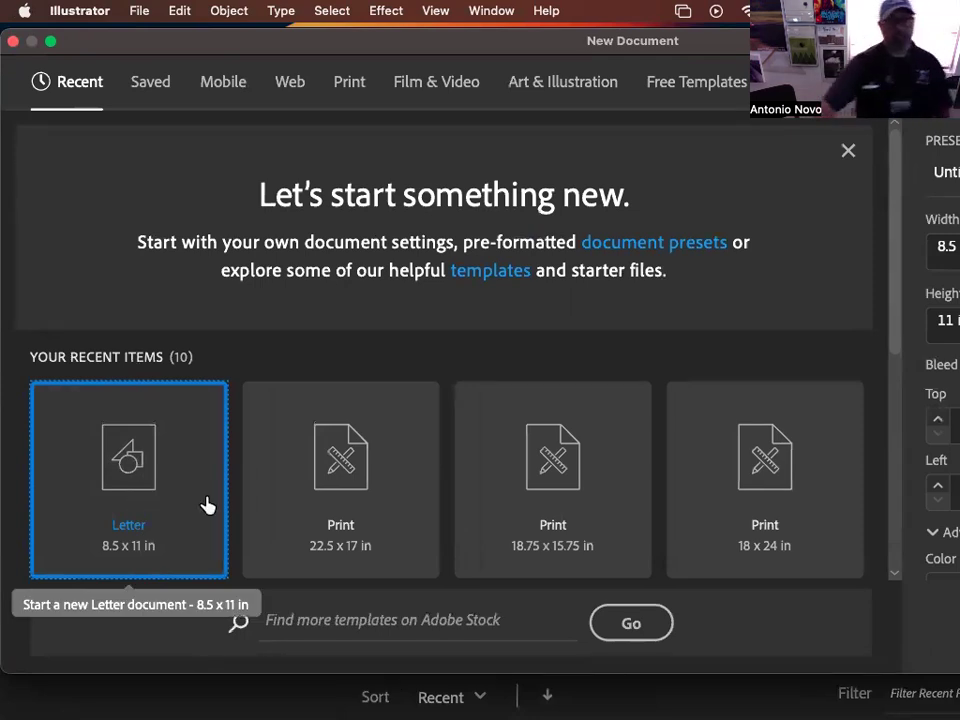
Step: Create a new print document from the Letter preset with inches as the unit, 8.5 x 11 in portrait
{"action": "left_click_drag", "start_coordinate": [726, 63], "coordinate": [518, 59]}
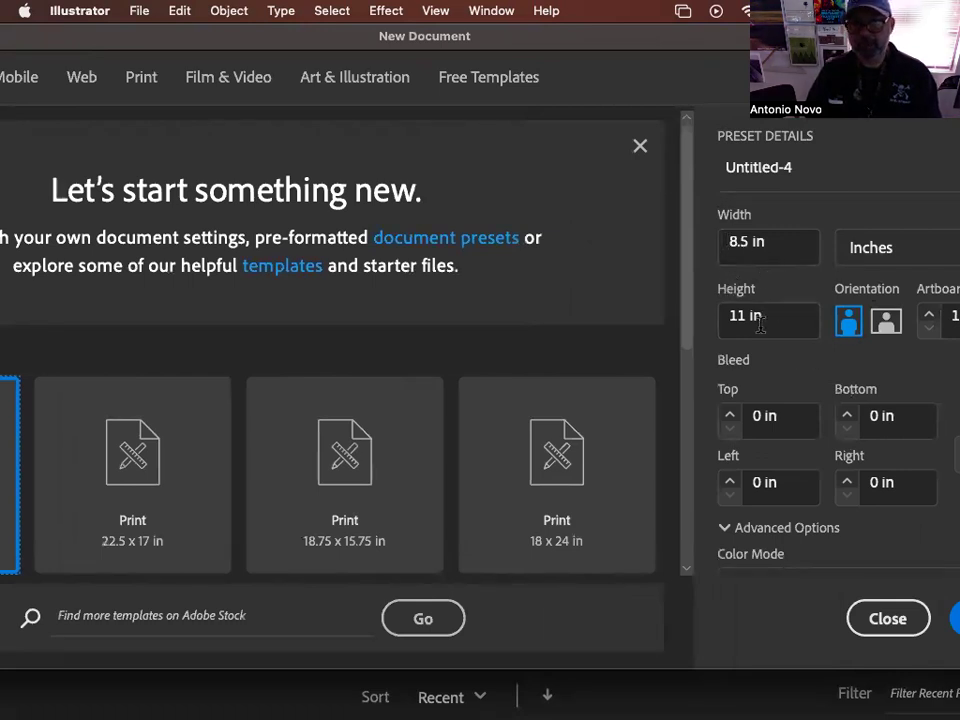
{"action": "left_click_drag", "start_coordinate": [555, 36], "coordinate": [316, 22]}
{"action": "left_click_drag", "start_coordinate": [812, 219], "coordinate": [795, 373]}
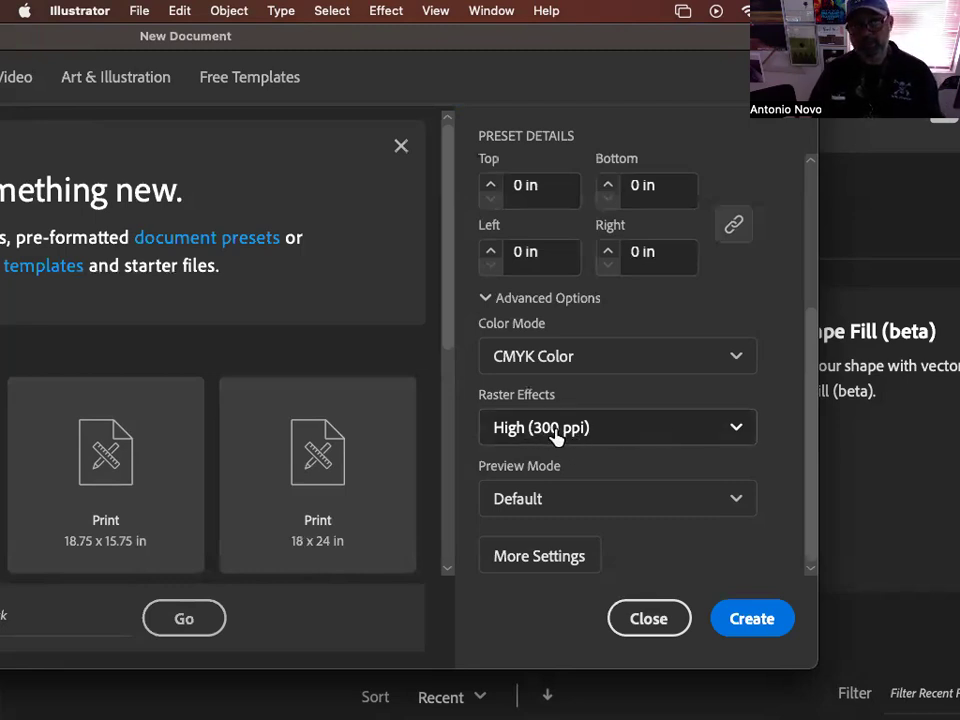
{"action": "left_click_drag", "start_coordinate": [510, 46], "coordinate": [770, 48]}
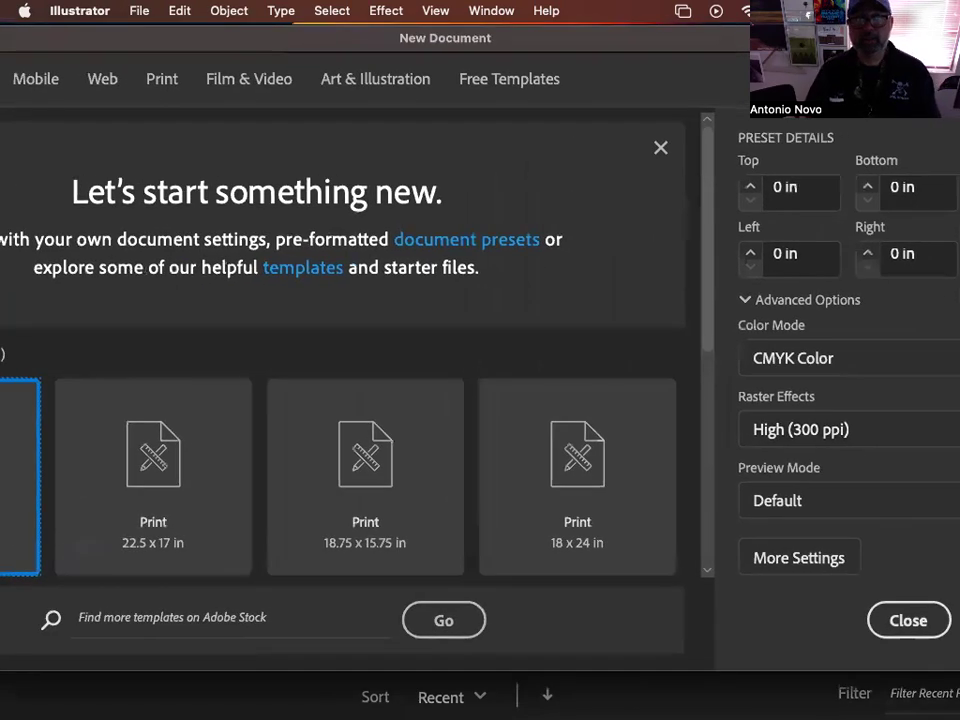
{"action": "left_click", "coordinate": [170, 87]}
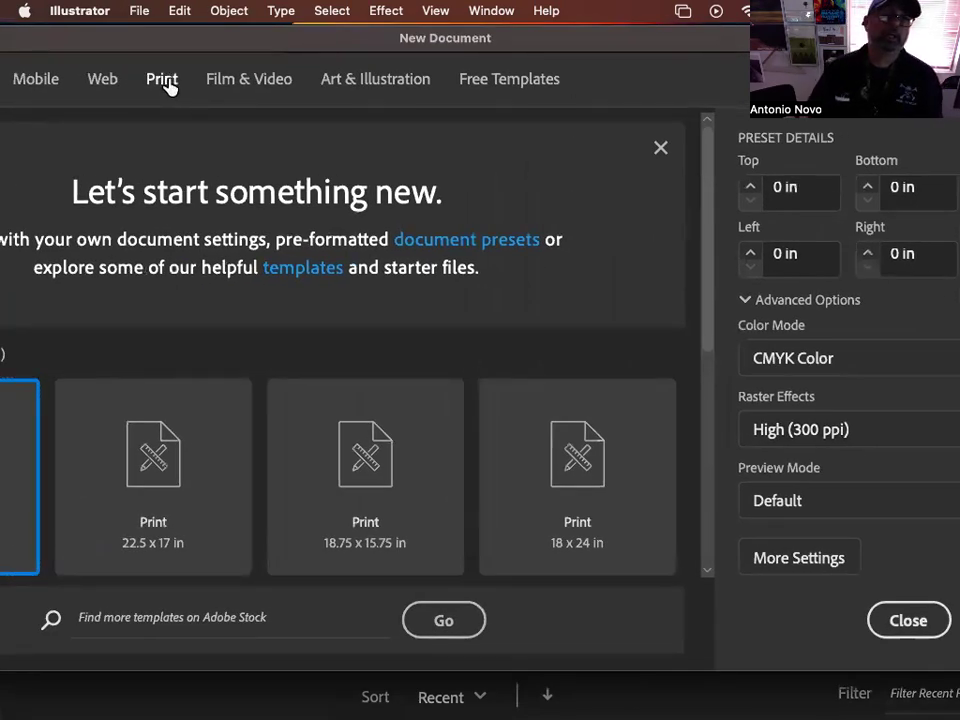
{"action": "left_click_drag", "start_coordinate": [318, 39], "coordinate": [591, 37]}
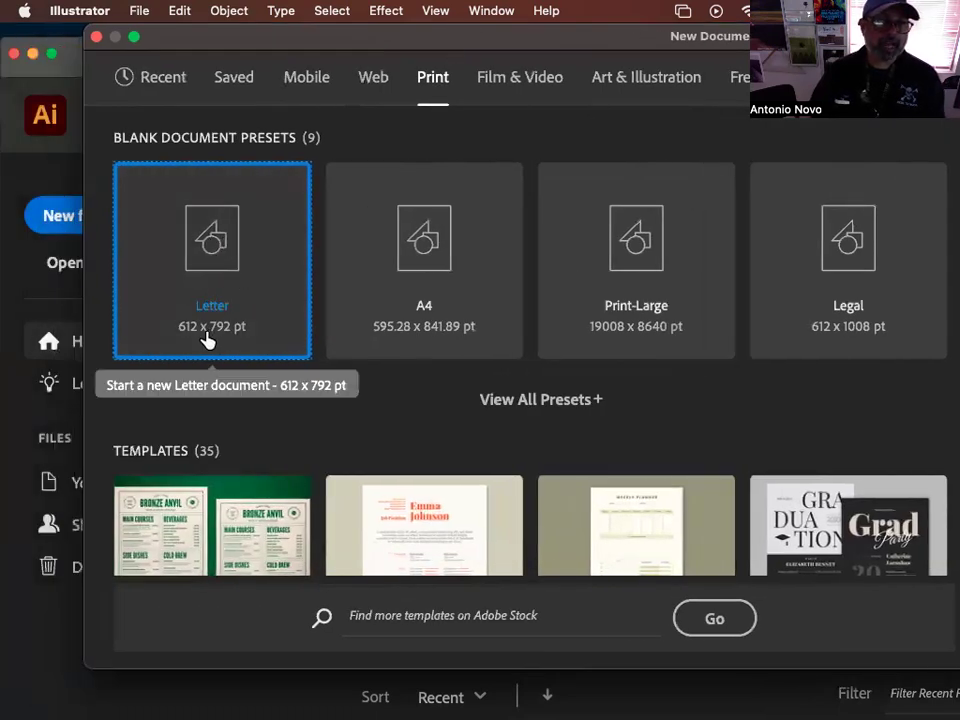
{"action": "left_click_drag", "start_coordinate": [545, 31], "coordinate": [373, 30]}
{"action": "left_click_drag", "start_coordinate": [692, 30], "coordinate": [581, 38]}
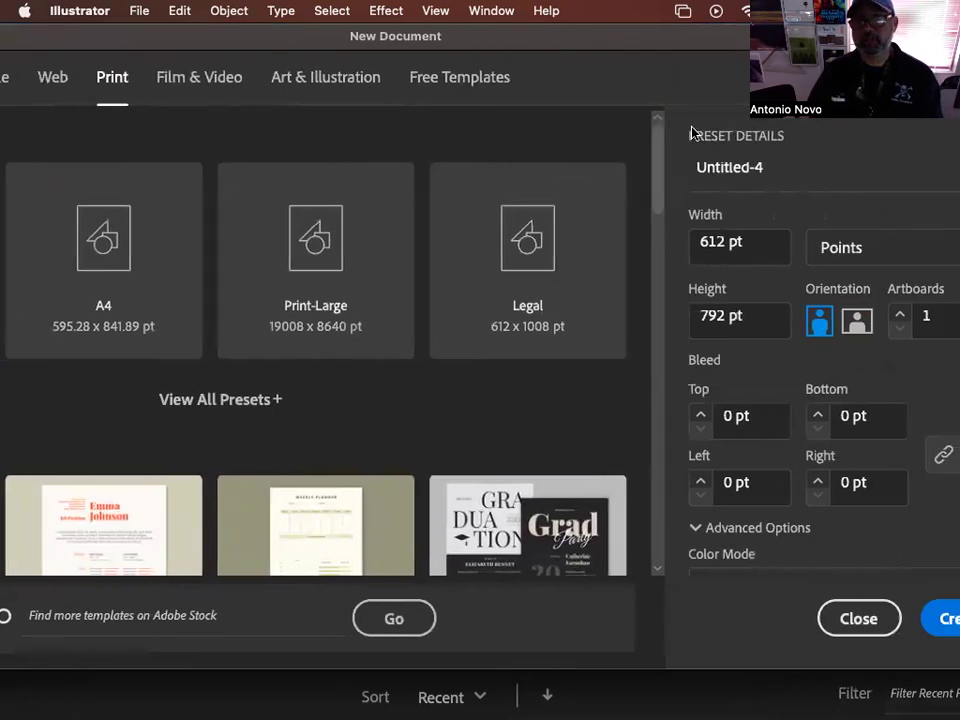
{"action": "left_click", "coordinate": [853, 248]}
{"action": "left_click", "coordinate": [827, 405]}
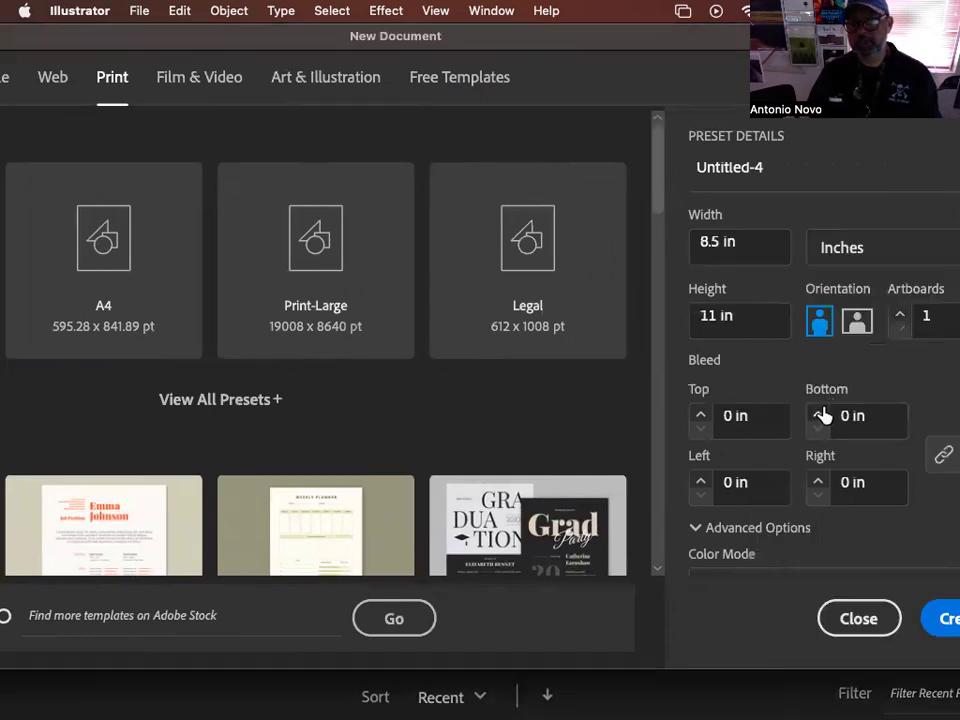
{"action": "left_click", "coordinate": [942, 620]}
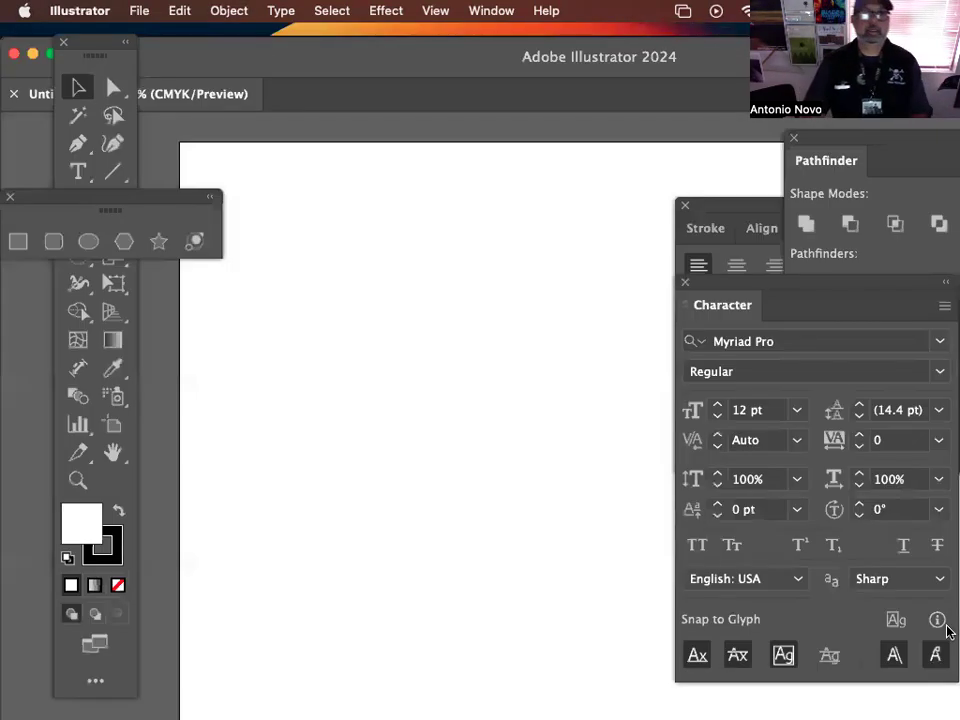
Step: Move the Pathfinder, Stroke, Character and floating shape tools panels clear of the artboard
{"action": "mouse_move", "coordinate": [804, 141]}
{"action": "left_mouse_down"}
{"action": "mouse_move", "coordinate": [806, 122]}
{"action": "mouse_move", "coordinate": [796, 119]}
{"action": "left_mouse_up"}
{"action": "left_click_drag", "start_coordinate": [707, 210], "coordinate": [823, 459]}
{"action": "left_click_drag", "start_coordinate": [707, 286], "coordinate": [921, 370]}
{"action": "left_click_drag", "start_coordinate": [145, 205], "coordinate": [285, 51]}
{"action": "left_click_drag", "start_coordinate": [860, 106], "coordinate": [885, 102]}
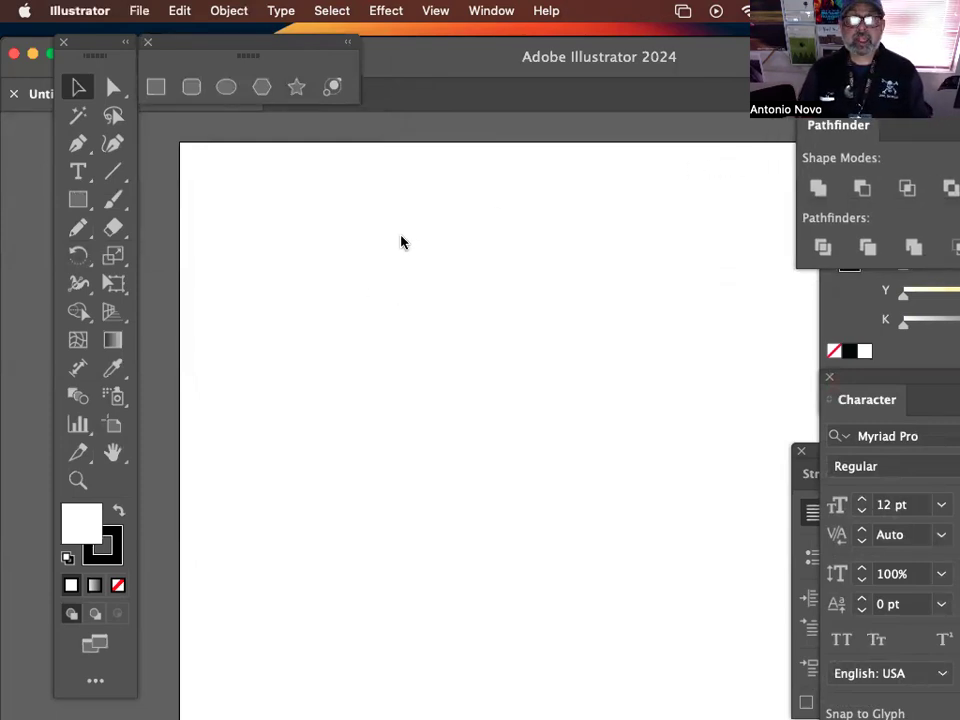
Step: Open the Layers panel and move it to where its layer list is fully visible
{"action": "left_click", "coordinate": [497, 11]}
{"action": "mouse_move", "coordinate": [596, 703]}
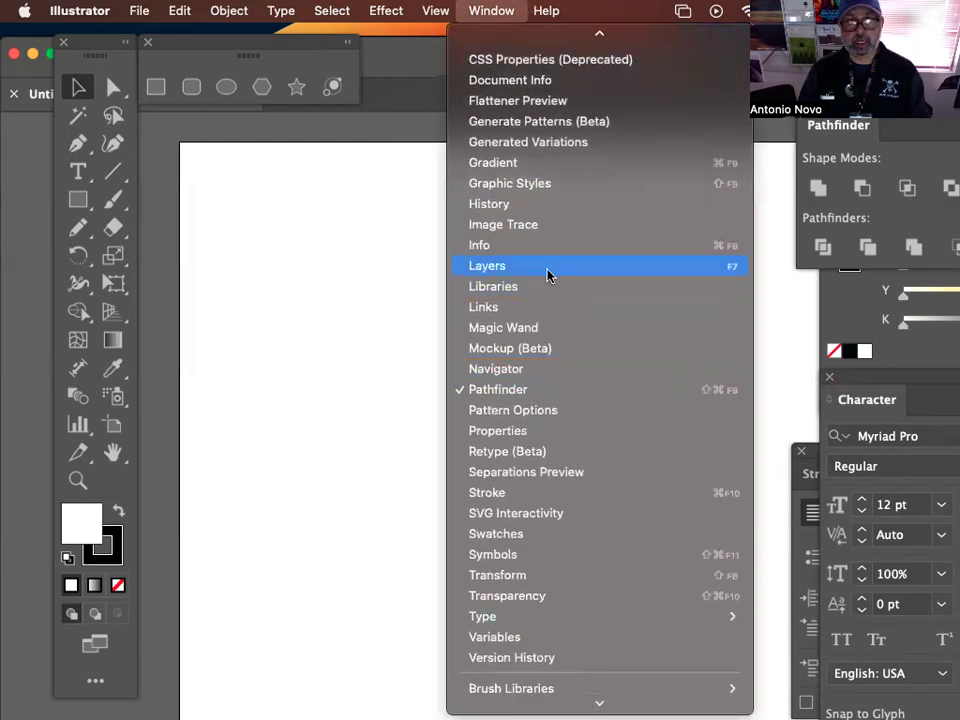
{"action": "left_click", "coordinate": [548, 270]}
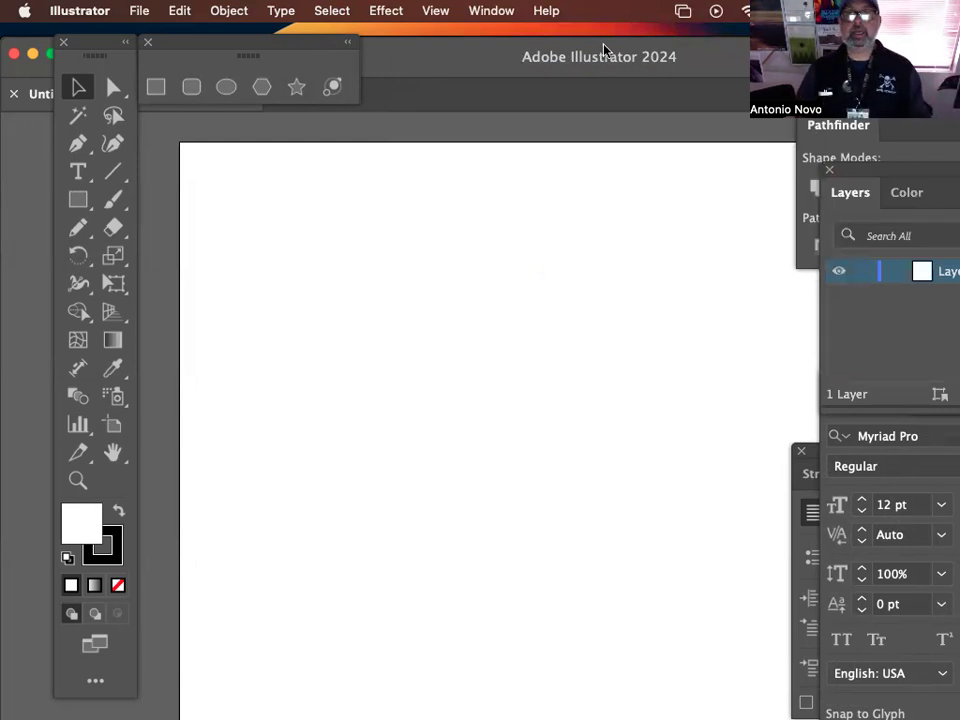
{"action": "left_click_drag", "start_coordinate": [712, 60], "coordinate": [714, 54]}
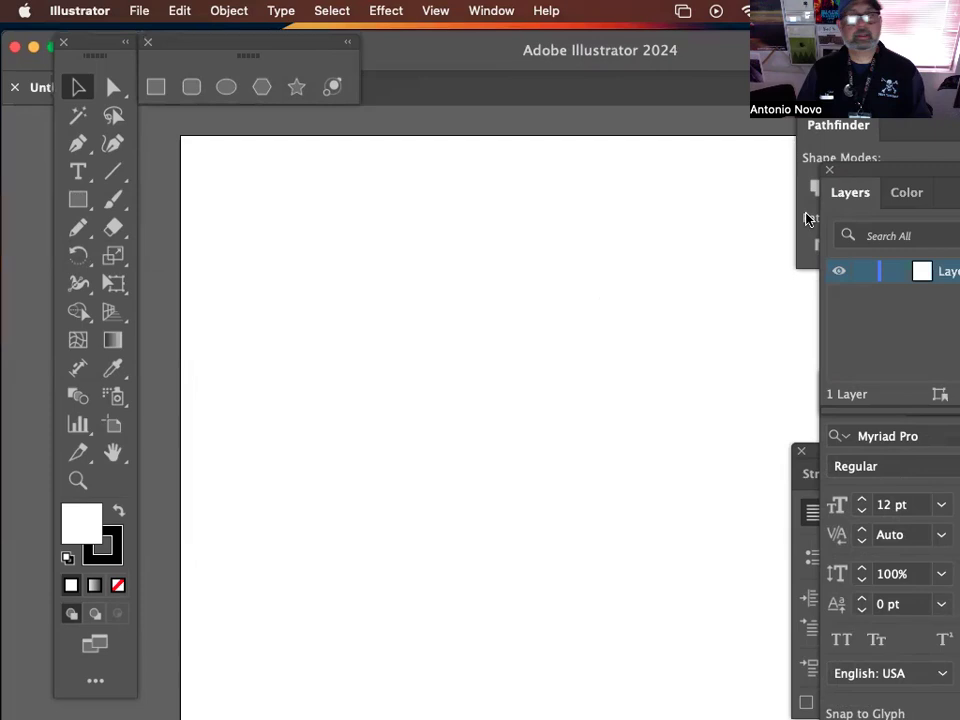
{"action": "left_click_drag", "start_coordinate": [858, 180], "coordinate": [576, 69]}
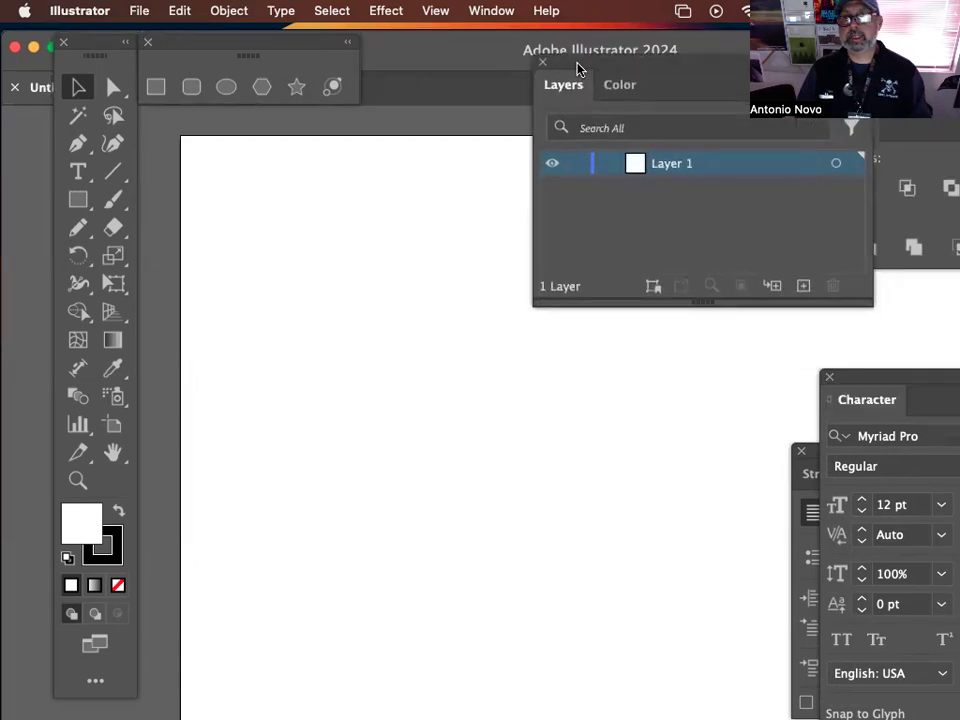
Step: Rename Layer 1 as "purple star" and move the Layers panel out of the way
{"action": "double_click", "coordinate": [684, 165]}
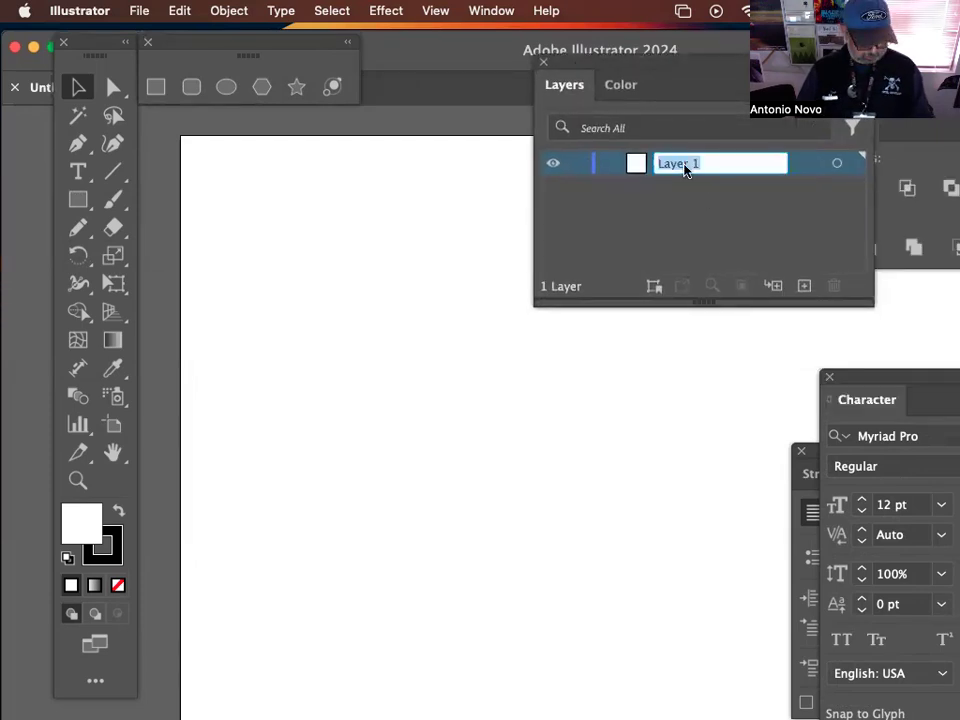
{"action": "type", "text": "pu"}
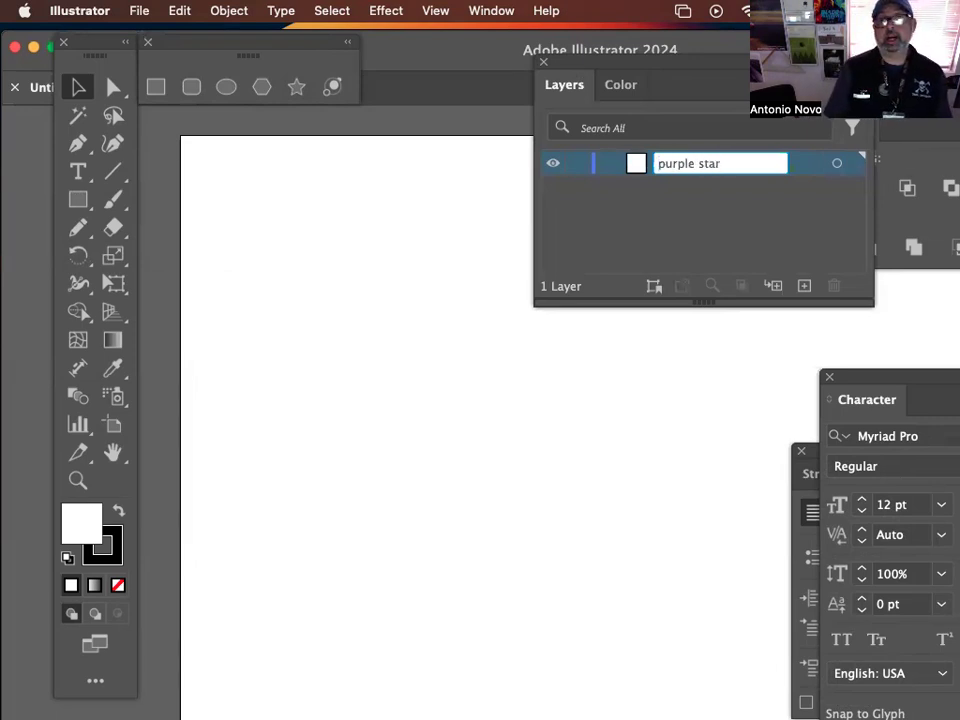
{"action": "type", "text": "rple star"}
{"action": "key", "text": "Return"}
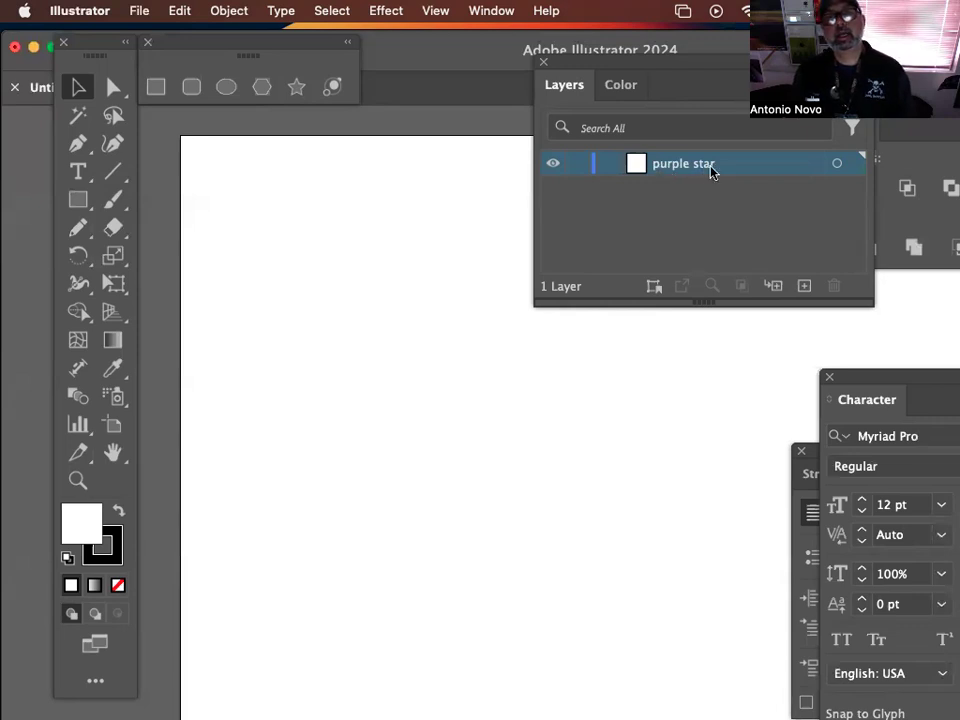
{"action": "left_click_drag", "start_coordinate": [589, 64], "coordinate": [774, 104]}
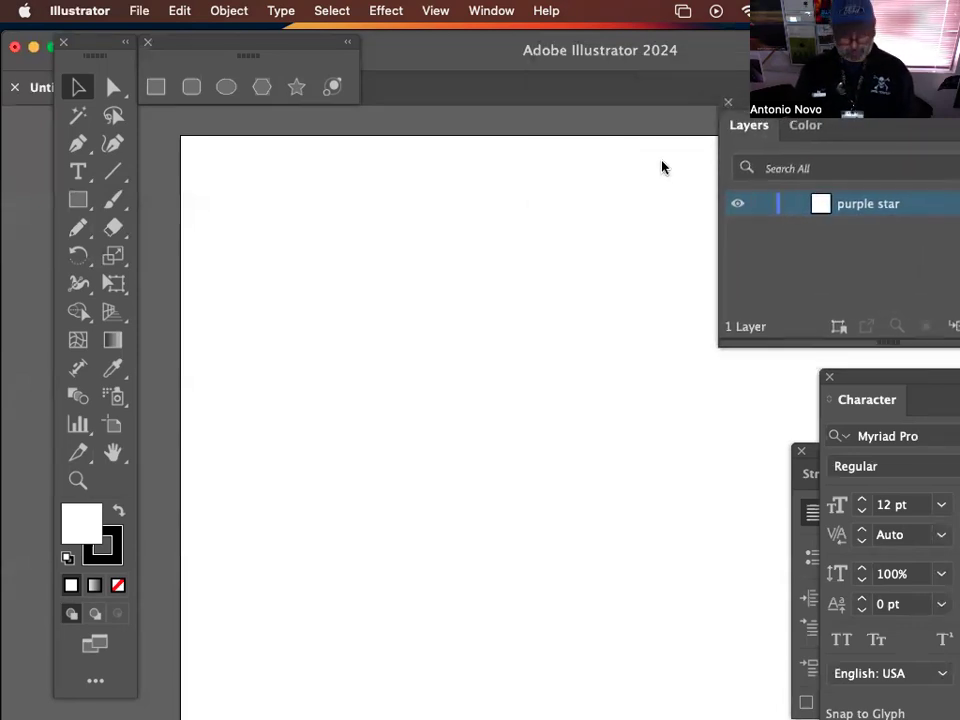
Step: Bring the whole artboard into view between the toolbar and the floating panels
{"action": "key", "text": "super+minus"}
{"action": "key", "text": "super+minus"}
{"action": "key", "text": "space"}
{"action": "left_click_drag", "start_coordinate": [611, 440], "coordinate": [508, 228]}
{"action": "left_click_drag", "start_coordinate": [557, 280], "coordinate": [492, 221]}
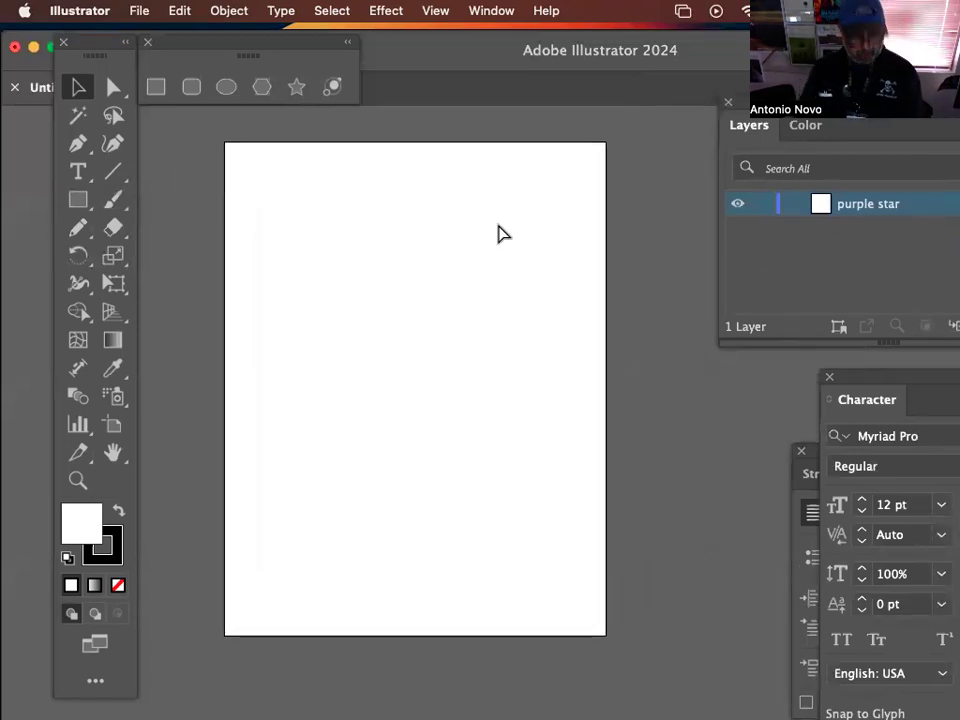
{"action": "key", "text": "super+0"}
{"action": "key", "text": "super+minus"}
{"action": "key", "text": "super+minus"}
{"action": "key", "text": "space"}
{"action": "left_click_drag", "start_coordinate": [612, 451], "coordinate": [426, 279]}
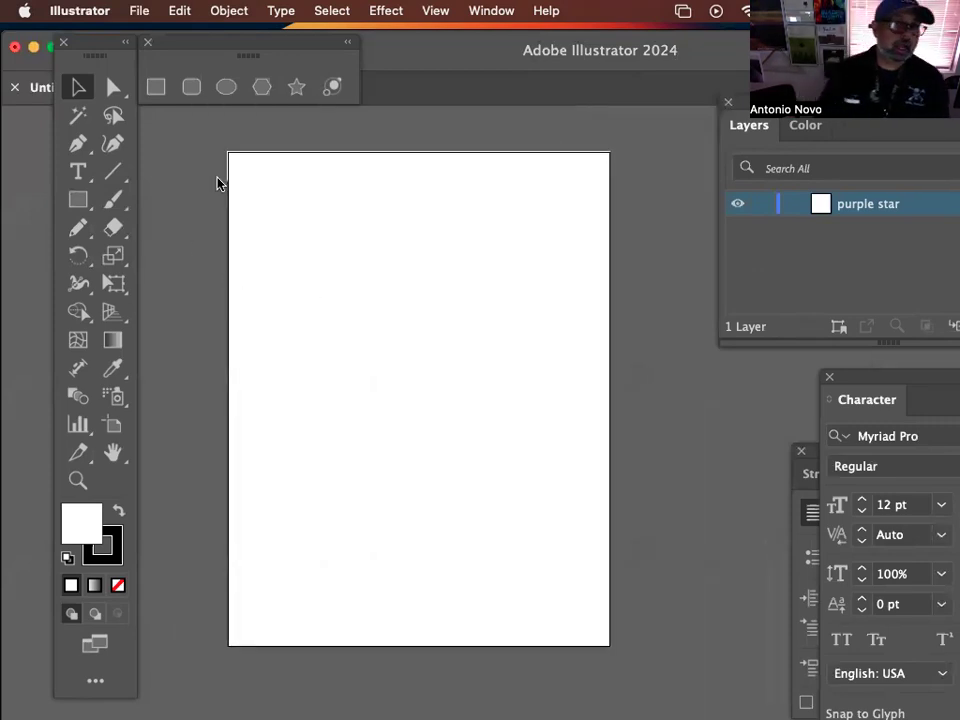
Step: Close the floating shape tools panel, detach it again from the toolbar's Rectangle tool group, and choose the Star Tool
{"action": "left_click", "coordinate": [147, 42]}
{"action": "left_click", "coordinate": [80, 202]}
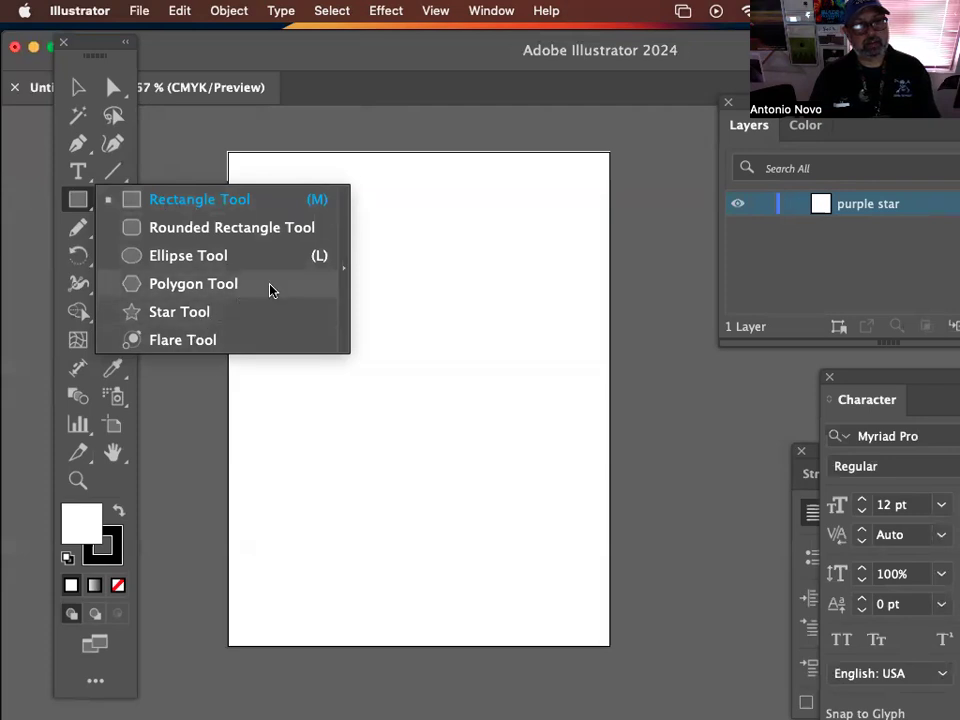
{"action": "left_click", "coordinate": [343, 215]}
{"action": "left_click_drag", "start_coordinate": [225, 229], "coordinate": [300, 130]}
{"action": "left_click", "coordinate": [322, 167]}
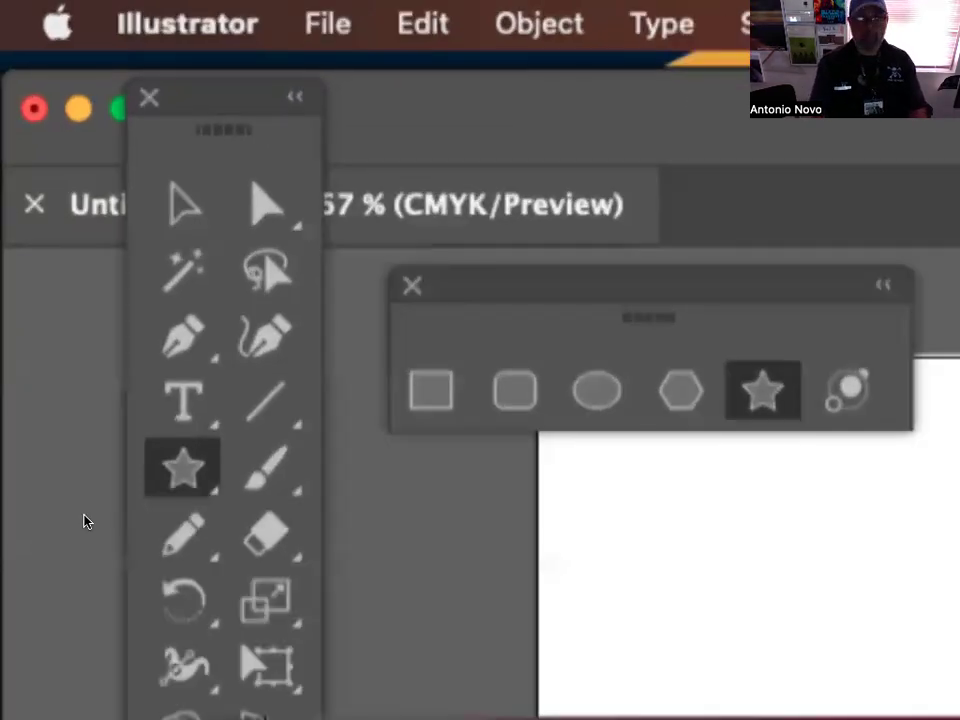
Step: Set the fill color to the purple B204A5
{"action": "double_click", "coordinate": [105, 631]}
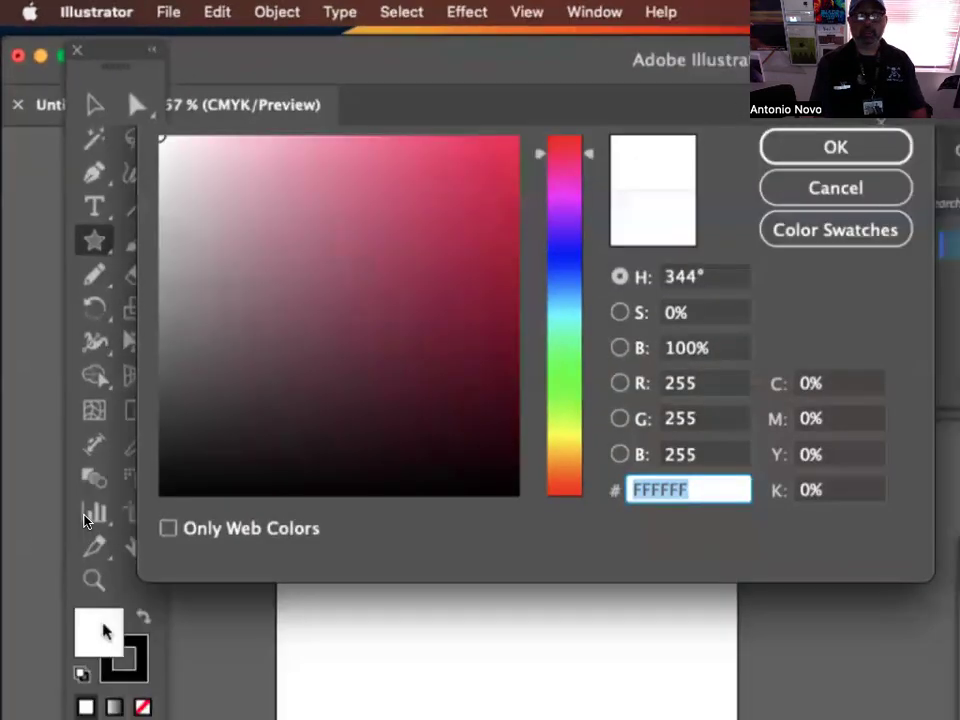
{"action": "mouse_move", "coordinate": [539, 147]}
{"action": "left_mouse_down"}
{"action": "mouse_move", "coordinate": [536, 166]}
{"action": "mouse_move", "coordinate": [474, 154]}
{"action": "left_mouse_up"}
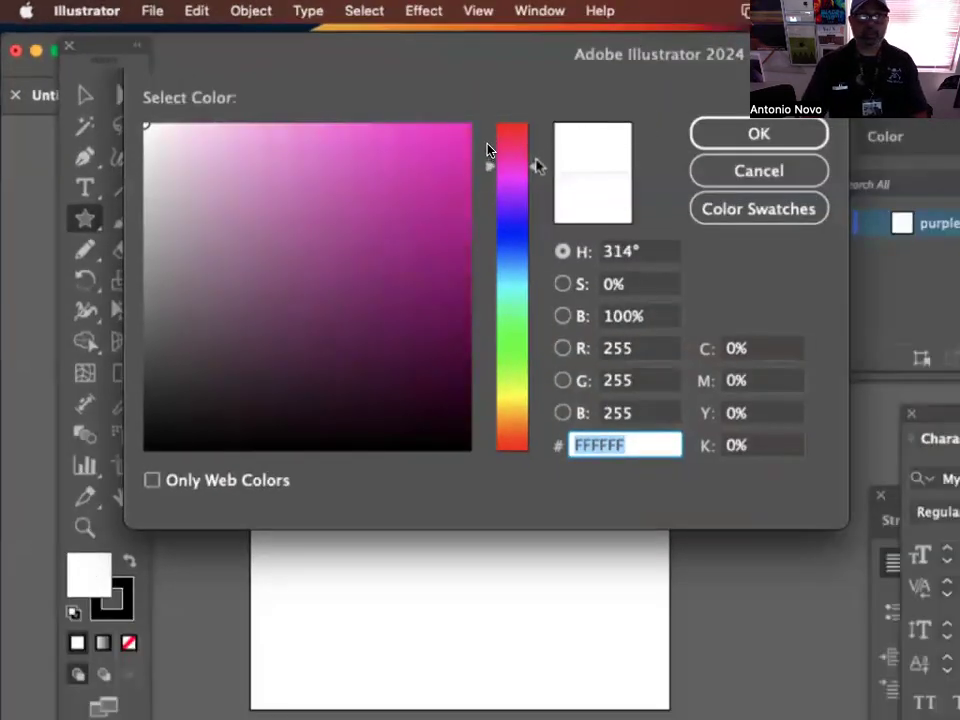
{"action": "left_click", "coordinate": [416, 139]}
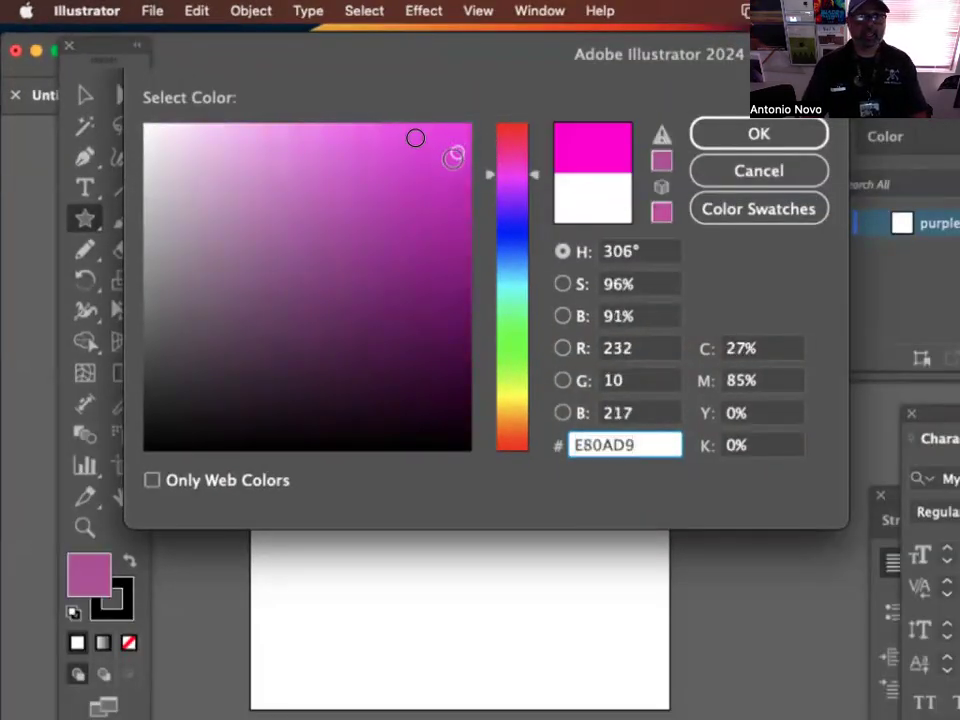
{"action": "left_click", "coordinate": [420, 141]}
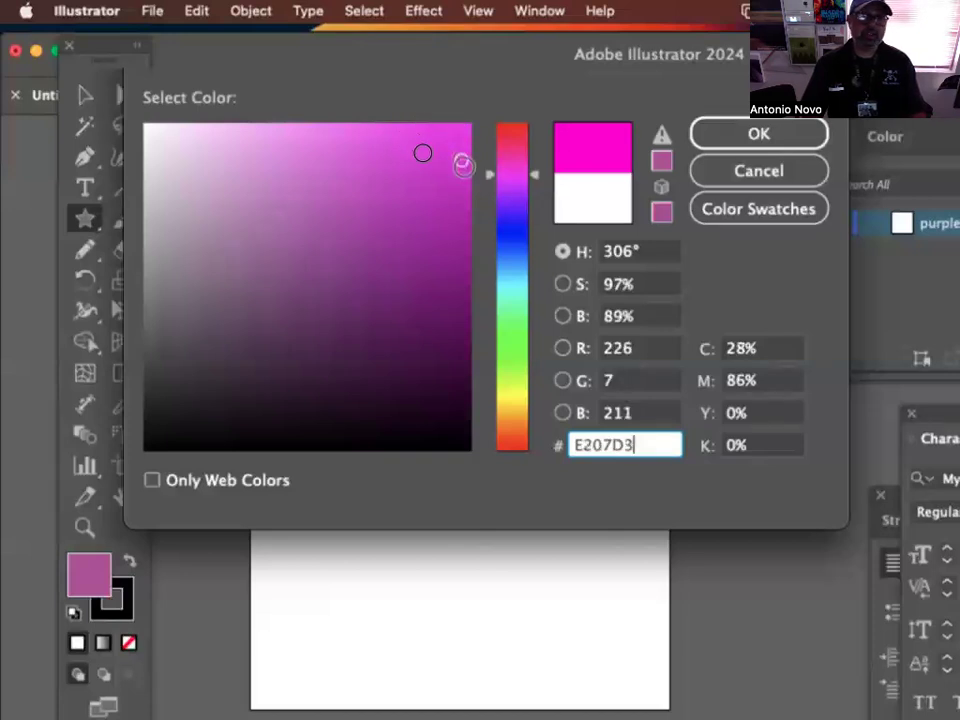
{"action": "left_click", "coordinate": [463, 220]}
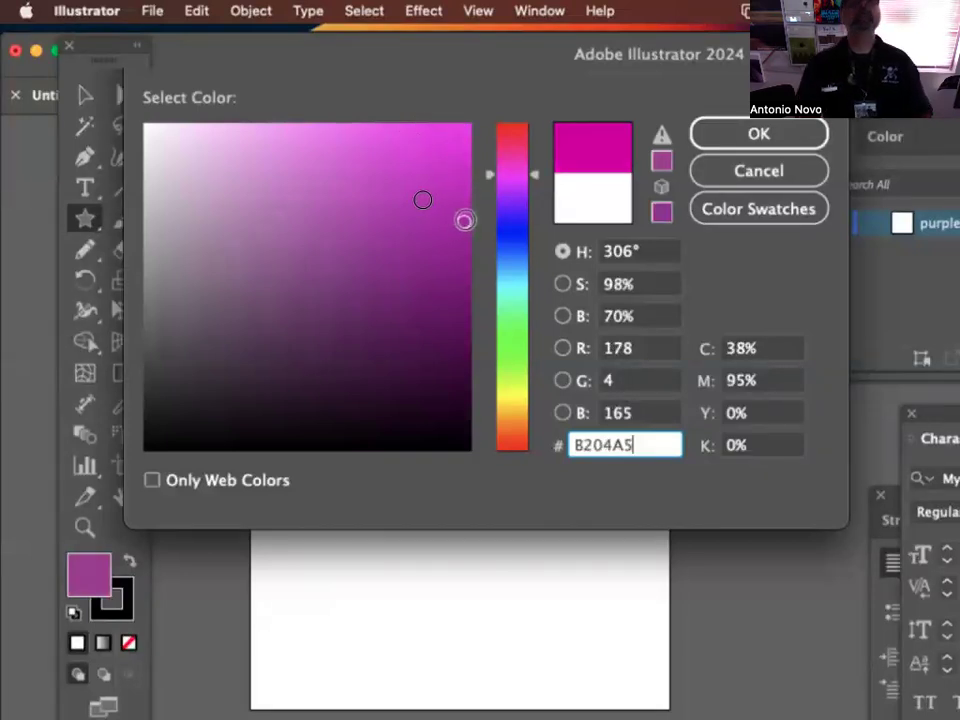
{"action": "left_click", "coordinate": [762, 138]}
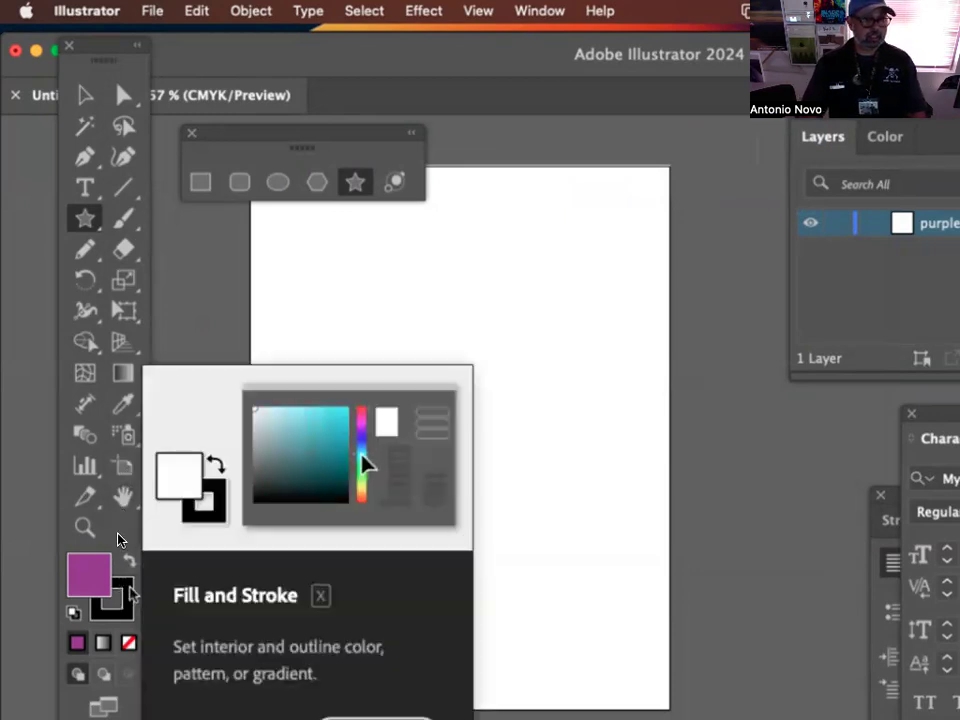
Step: Set the stroke color to the bright green 0CF412
{"action": "left_click", "coordinate": [130, 588]}
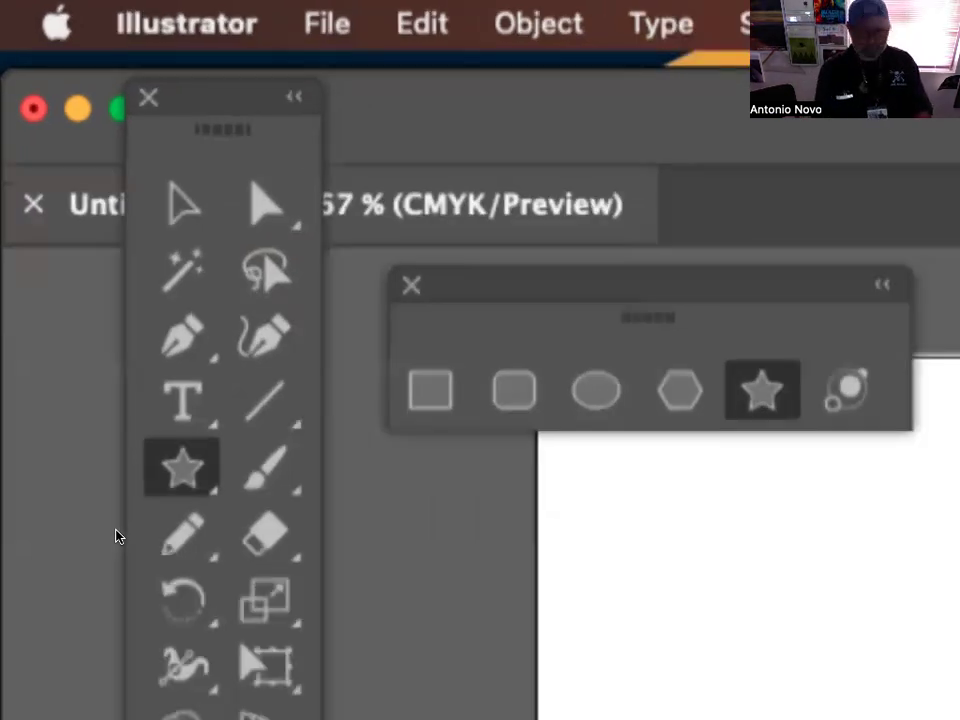
{"action": "double_click", "coordinate": [130, 590]}
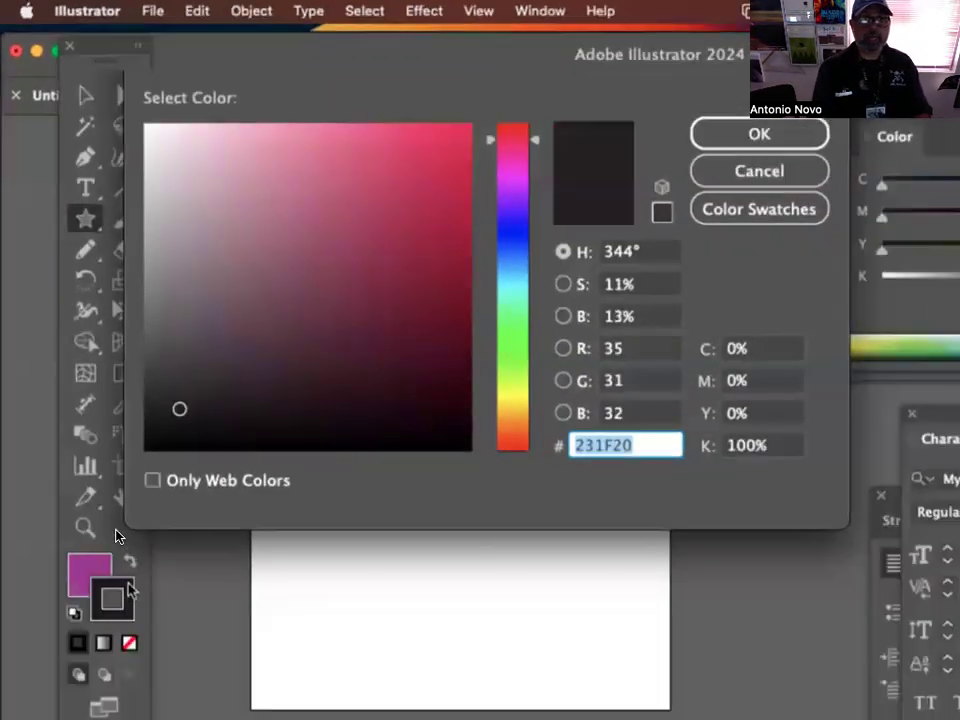
{"action": "left_click_drag", "start_coordinate": [467, 326], "coordinate": [469, 315]}
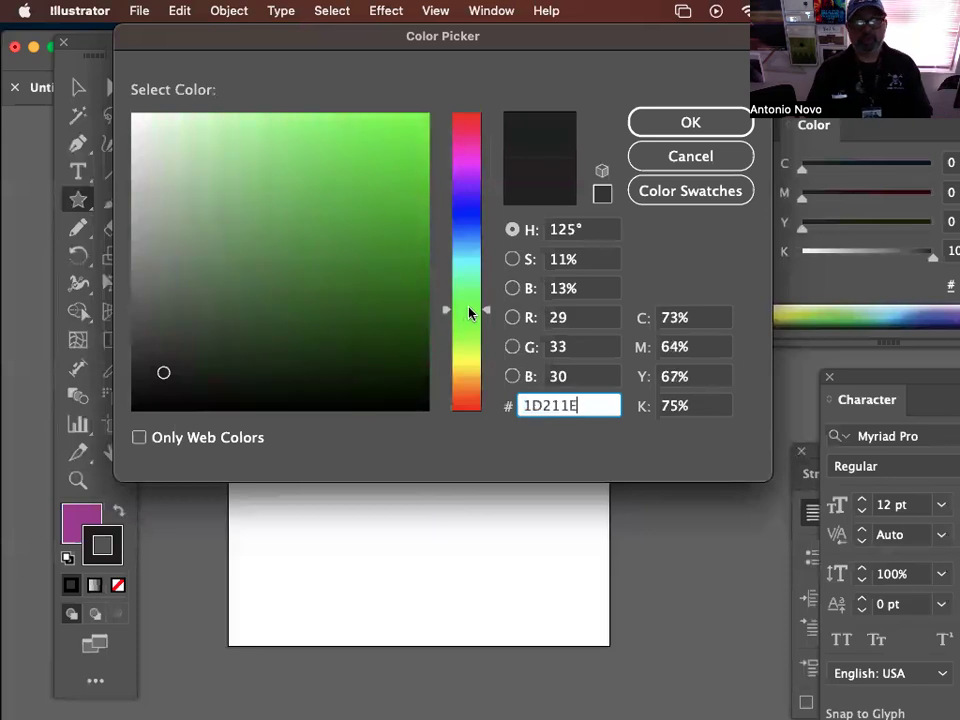
{"action": "left_click", "coordinate": [422, 112]}
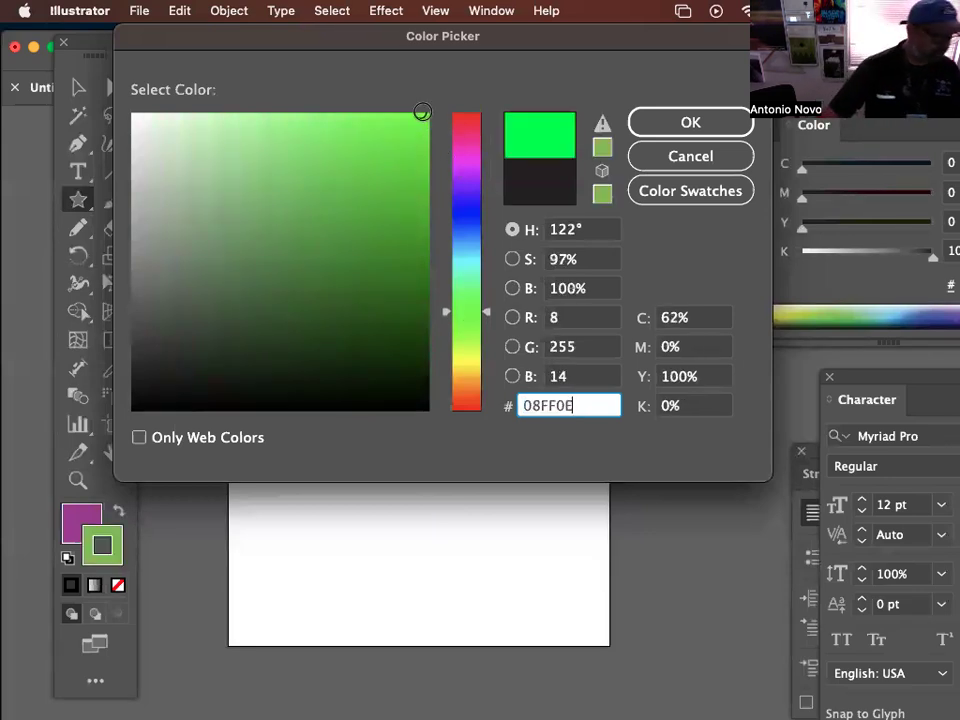
{"action": "left_click", "coordinate": [417, 122]}
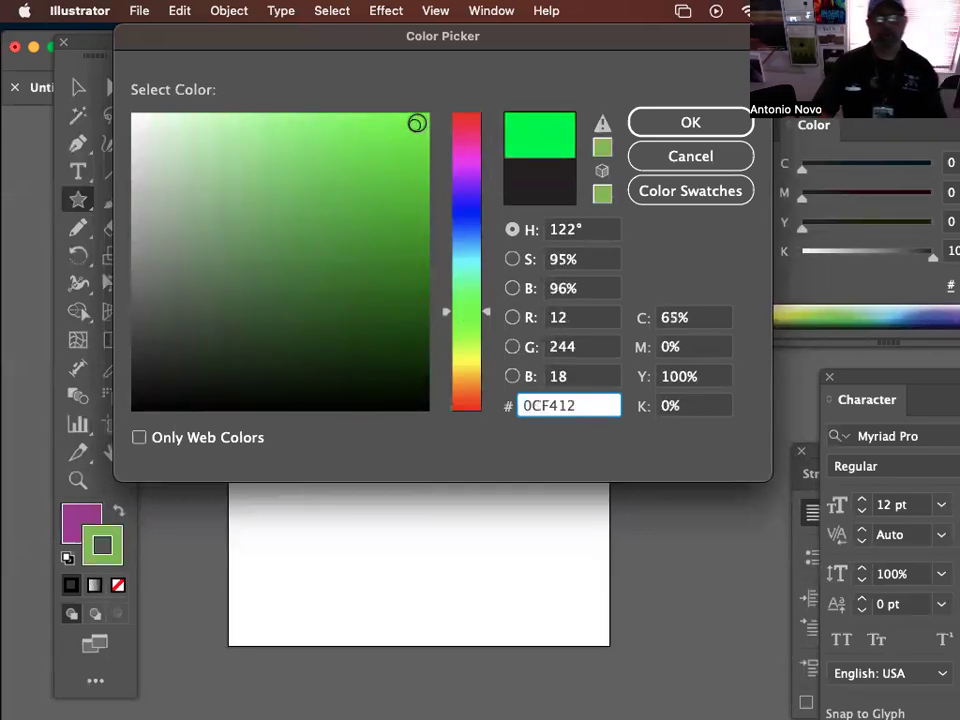
{"action": "left_click", "coordinate": [712, 123]}
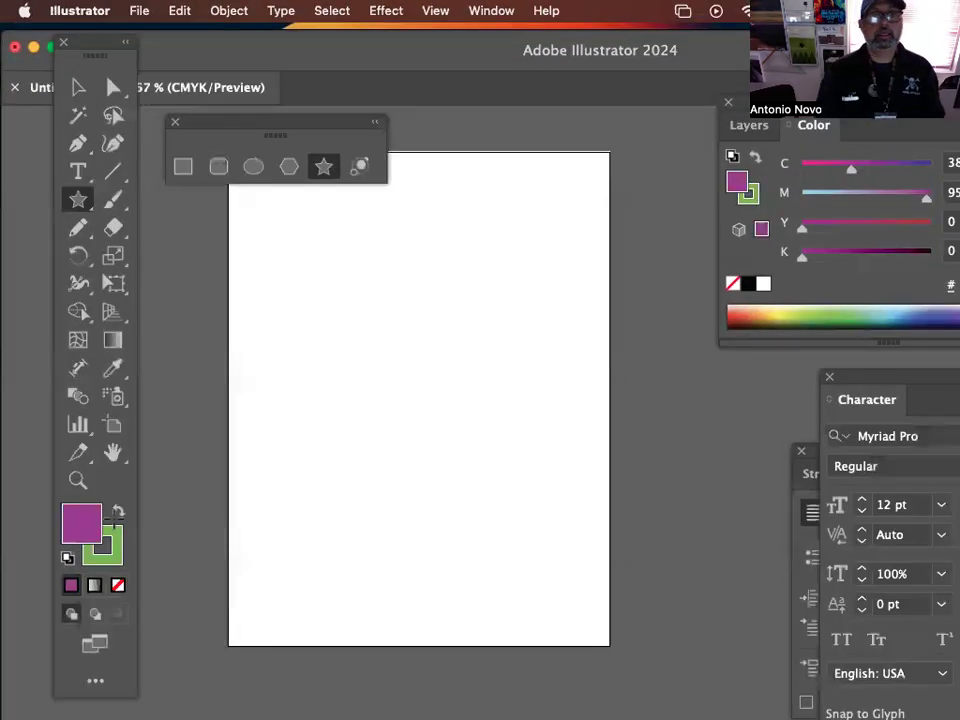
Step: Move the shape tools panel off the artboard's upper-left corner and draw a five-pointed star about 1.32 x 1.28 in there
{"action": "left_click_drag", "start_coordinate": [270, 131], "coordinate": [683, 176]}
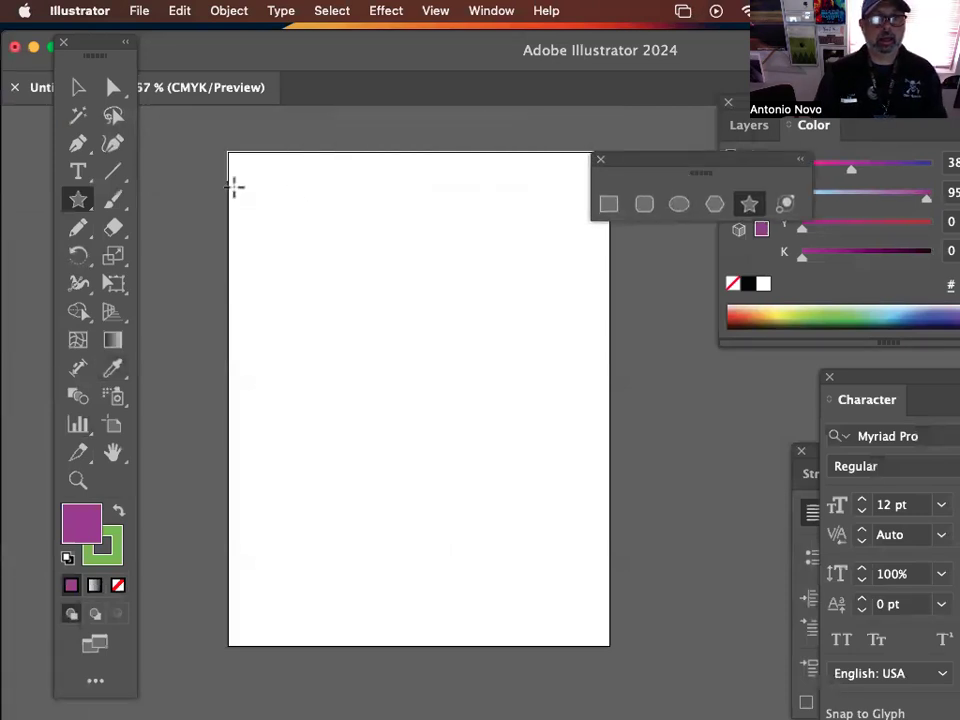
{"action": "left_click_drag", "start_coordinate": [265, 187], "coordinate": [286, 210]}
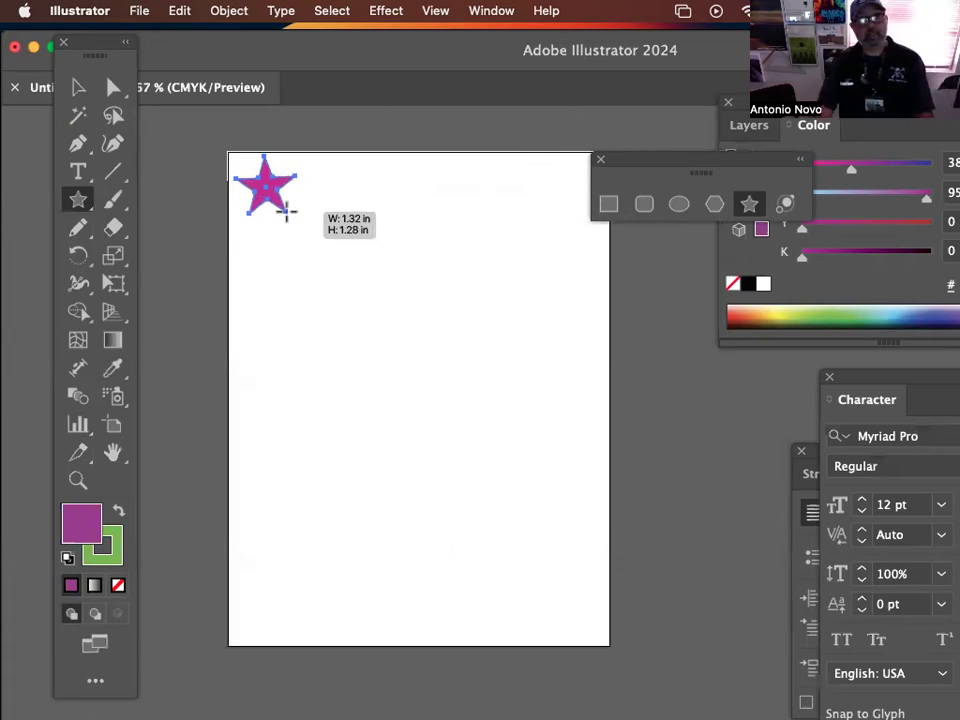
Step: Enlarge the star being drawn to about 1.82 x 1.73 in and switch to the Selection Tool in a closer view
{"action": "mouse_move", "coordinate": [286, 210]}
{"action": "left_mouse_down"}
{"action": "mouse_move", "coordinate": [310, 257]}
{"action": "mouse_move", "coordinate": [324, 255]}
{"action": "mouse_move", "coordinate": [296, 249]}
{"action": "mouse_move", "coordinate": [431, 319]}
{"action": "mouse_move", "coordinate": [230, 241]}
{"action": "mouse_move", "coordinate": [334, 300]}
{"action": "mouse_move", "coordinate": [273, 258]}
{"action": "mouse_move", "coordinate": [330, 219]}
{"action": "mouse_move", "coordinate": [303, 220]}
{"action": "mouse_move", "coordinate": [319, 240]}
{"action": "mouse_move", "coordinate": [289, 238]}
{"action": "mouse_move", "coordinate": [336, 259]}
{"action": "mouse_move", "coordinate": [282, 215]}
{"action": "left_mouse_up"}
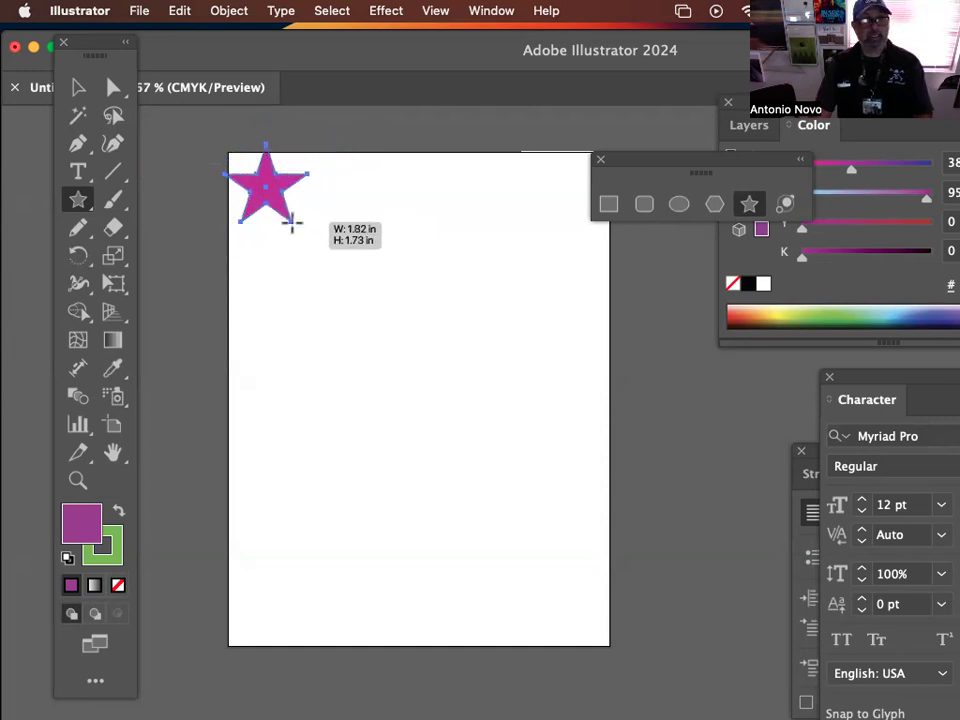
{"action": "mouse_move", "coordinate": [292, 224]}
{"action": "left_mouse_down"}
{"action": "mouse_move", "coordinate": [375, 317]}
{"action": "mouse_move", "coordinate": [368, 325]}
{"action": "mouse_move", "coordinate": [351, 317]}
{"action": "mouse_move", "coordinate": [260, 218]}
{"action": "mouse_move", "coordinate": [488, 388]}
{"action": "left_mouse_up"}
{"action": "key", "text": "super+minus"}
{"action": "key", "text": "Delete"}
{"action": "left_click", "coordinate": [78, 87]}
{"action": "left_click", "coordinate": [78, 481]}
{"action": "left_click", "coordinate": [80, 90]}
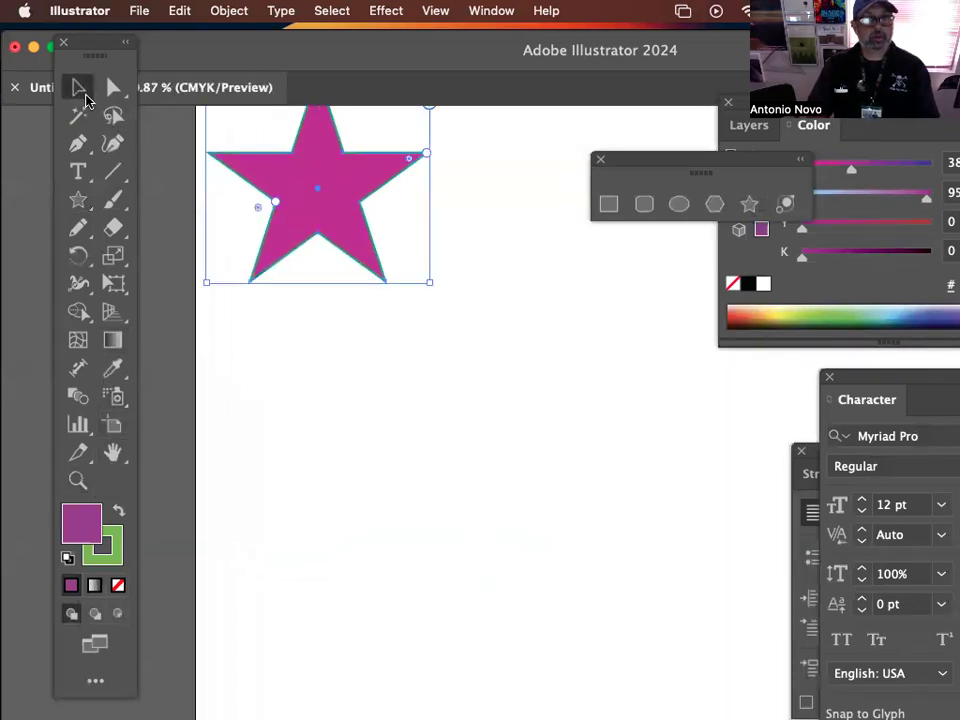
Step: Slightly reduce the star's inner radius, shrink its outer points, and round its inner corners with the on-shape handles
{"action": "mouse_move", "coordinate": [275, 203]}
{"action": "left_mouse_down"}
{"action": "mouse_move", "coordinate": [304, 234]}
{"action": "mouse_move", "coordinate": [246, 193]}
{"action": "mouse_move", "coordinate": [317, 242]}
{"action": "mouse_move", "coordinate": [226, 174]}
{"action": "mouse_move", "coordinate": [287, 225]}
{"action": "mouse_move", "coordinate": [280, 205]}
{"action": "left_mouse_up"}
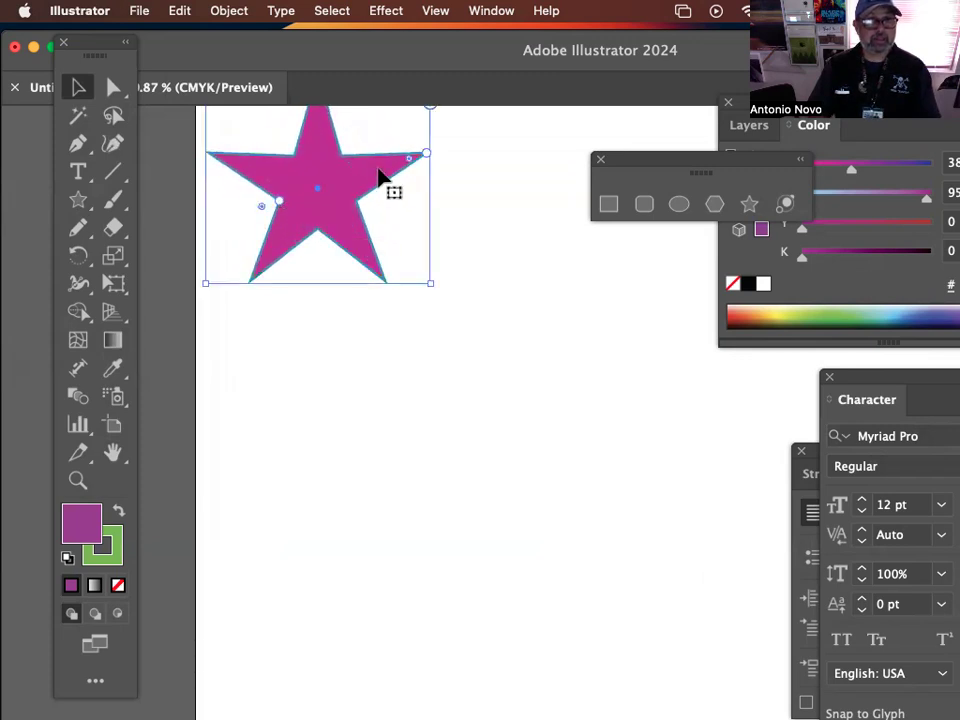
{"action": "left_click_drag", "start_coordinate": [427, 155], "coordinate": [408, 230]}
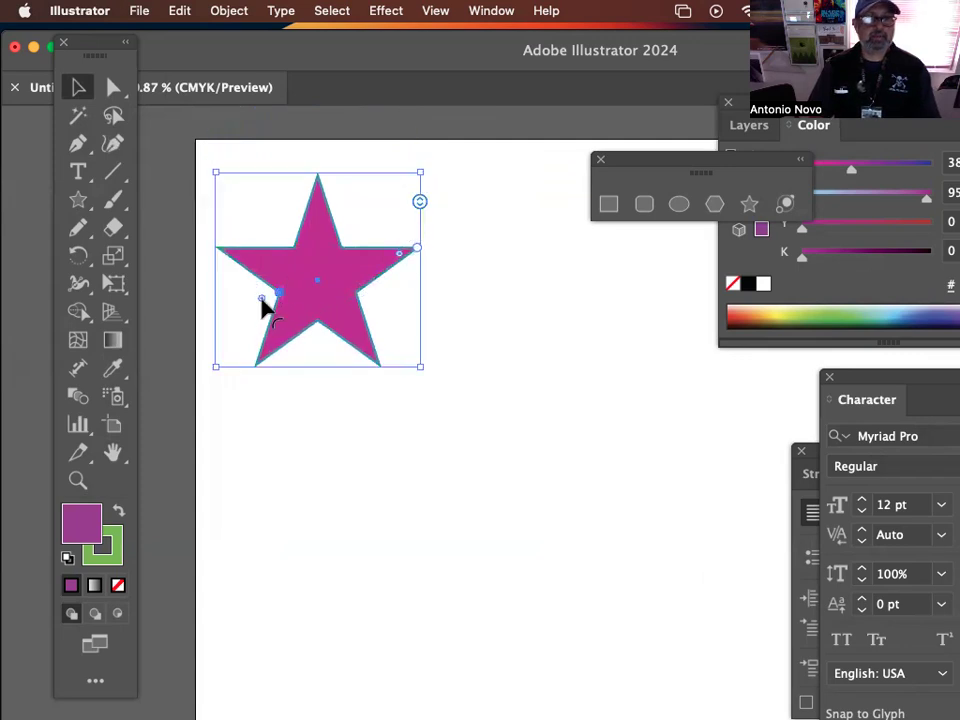
{"action": "left_click_drag", "start_coordinate": [260, 299], "coordinate": [232, 310]}
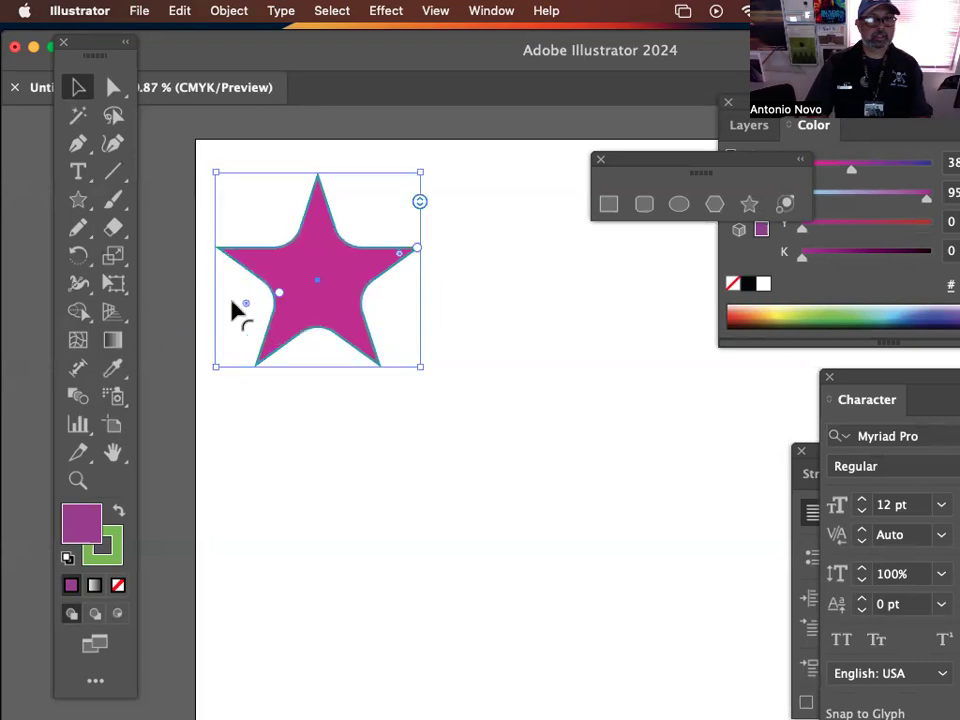
{"action": "scroll", "coordinate": [203, 368], "scroll_direction": "left", "scroll_amount": 1}
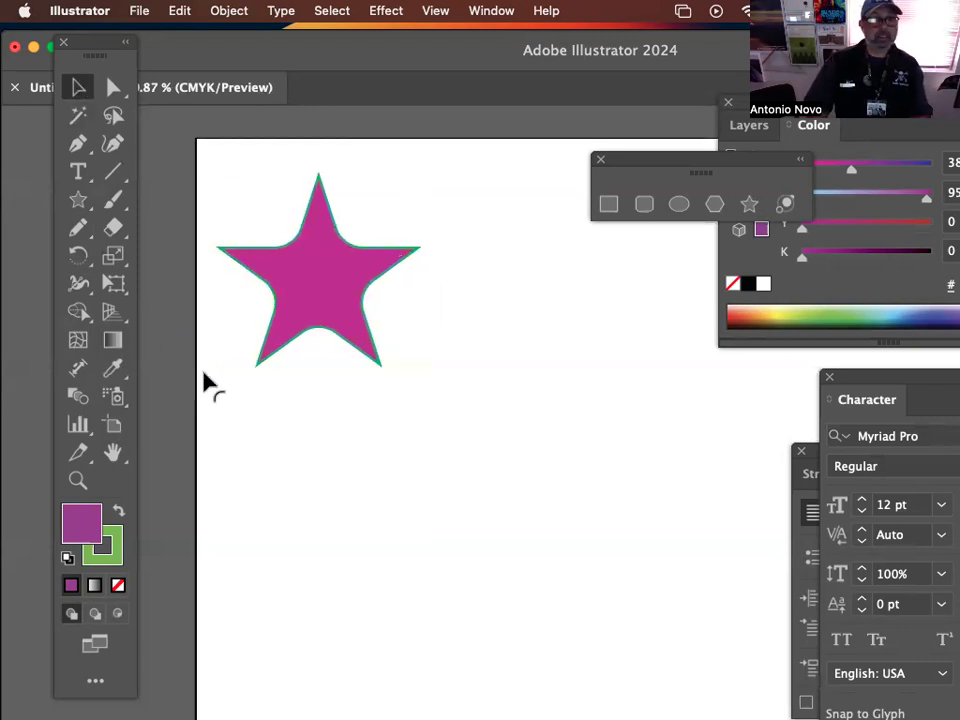
Step: Reselect the star and examine its rounded inner corners and green outline at closer zoom levels
{"action": "left_click", "coordinate": [78, 480]}
{"action": "left_click", "coordinate": [79, 88]}
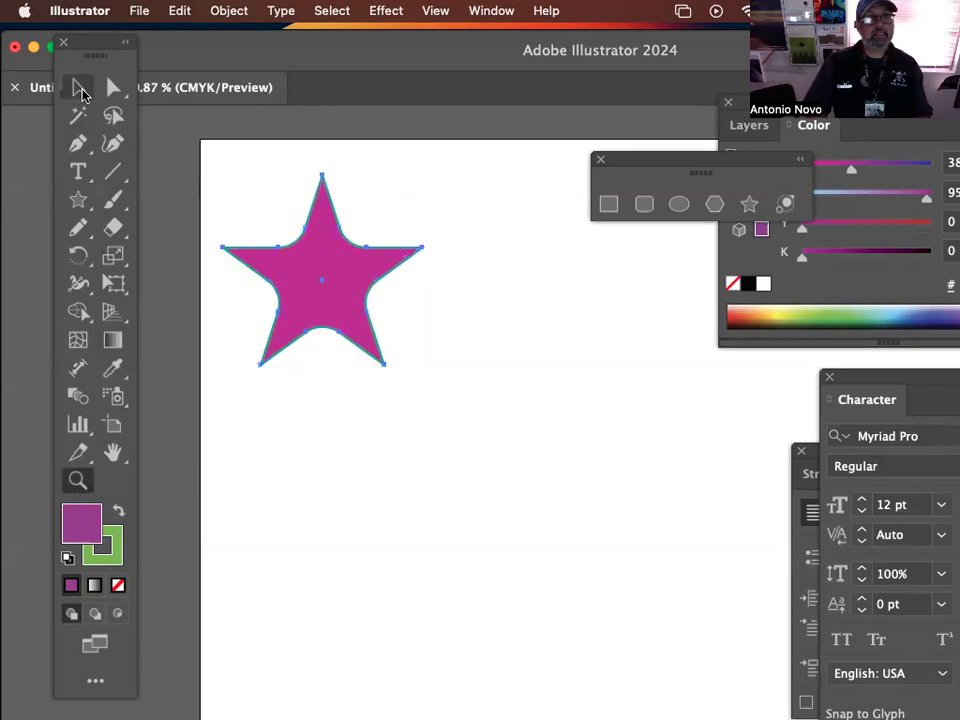
{"action": "left_click", "coordinate": [413, 514]}
{"action": "left_click", "coordinate": [350, 297]}
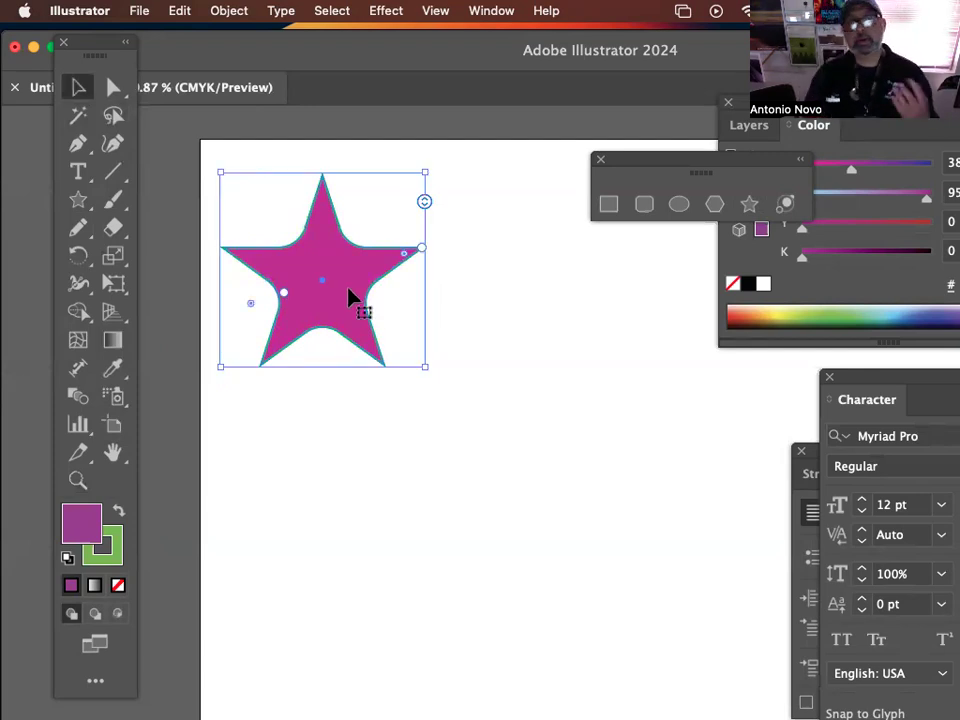
{"action": "key", "text": "super+plus"}
{"action": "key", "text": "super+plus"}
{"action": "key", "text": "super+plus"}
{"action": "key", "text": "super+plus"}
{"action": "key", "text": "super+plus"}
{"action": "key", "text": "super+plus"}
{"action": "key", "text": "super+plus"}
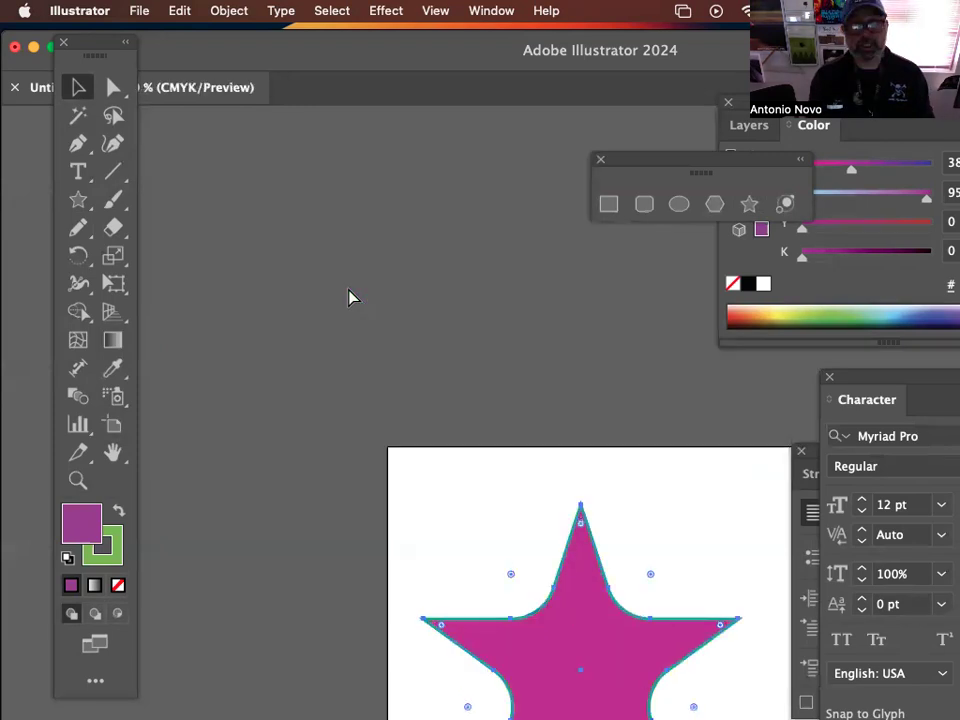
{"action": "key", "text": "super+minus"}
{"action": "key", "text": "super+minus"}
{"action": "key", "text": "super+minus"}
{"action": "key", "text": "super+minus"}
{"action": "key", "text": "super+minus"}
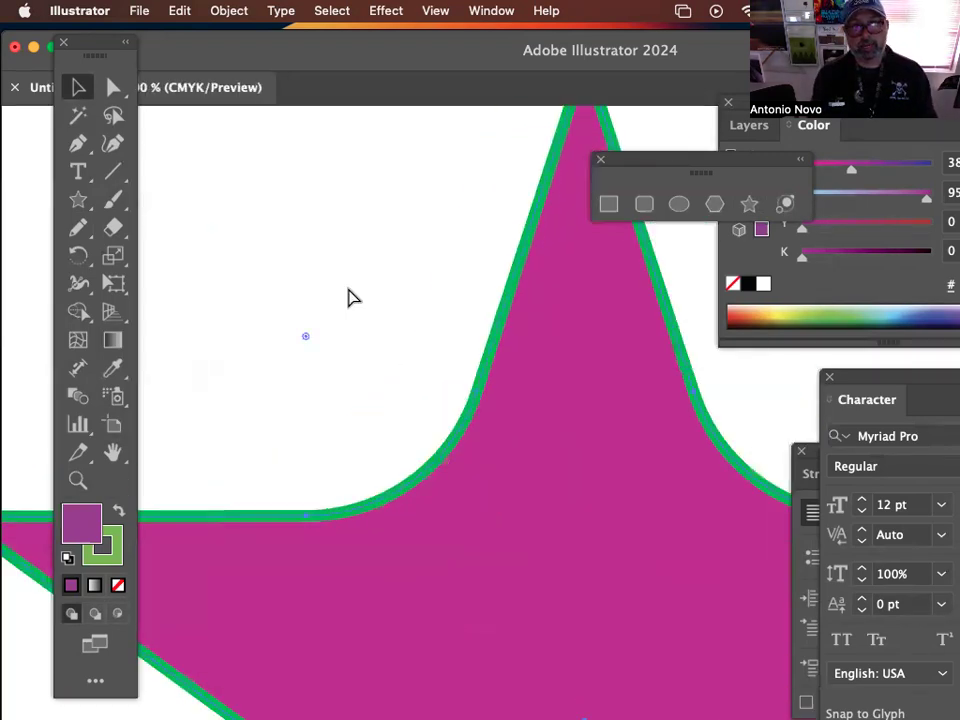
{"action": "key", "text": "super+0"}
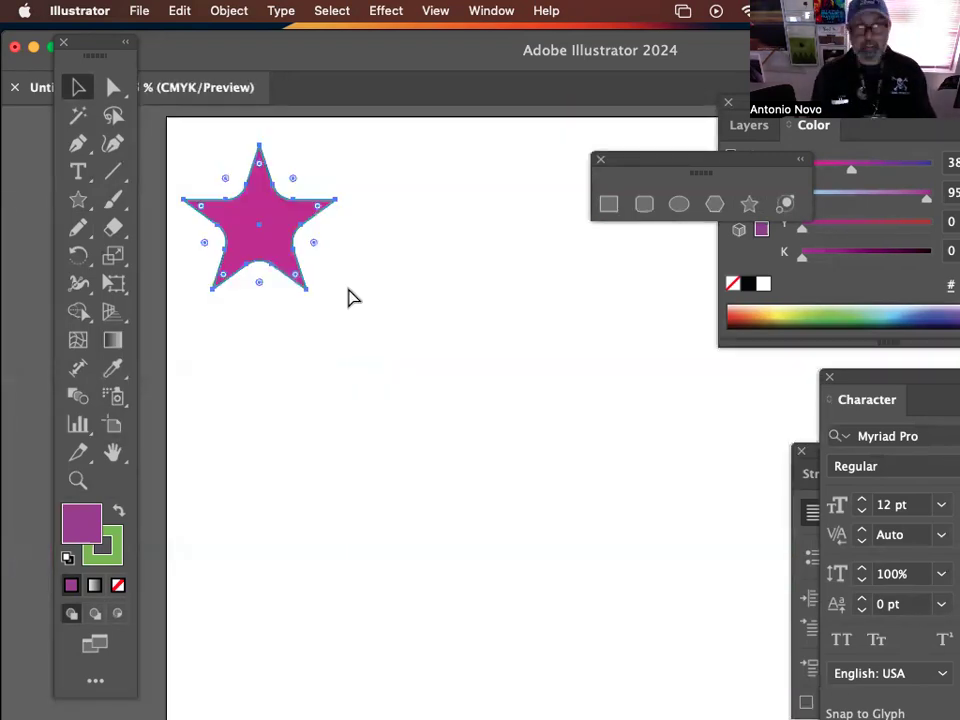
Step: Select the star and show the full Stroke options right beside it on the artboard
{"action": "left_click", "coordinate": [221, 231]}
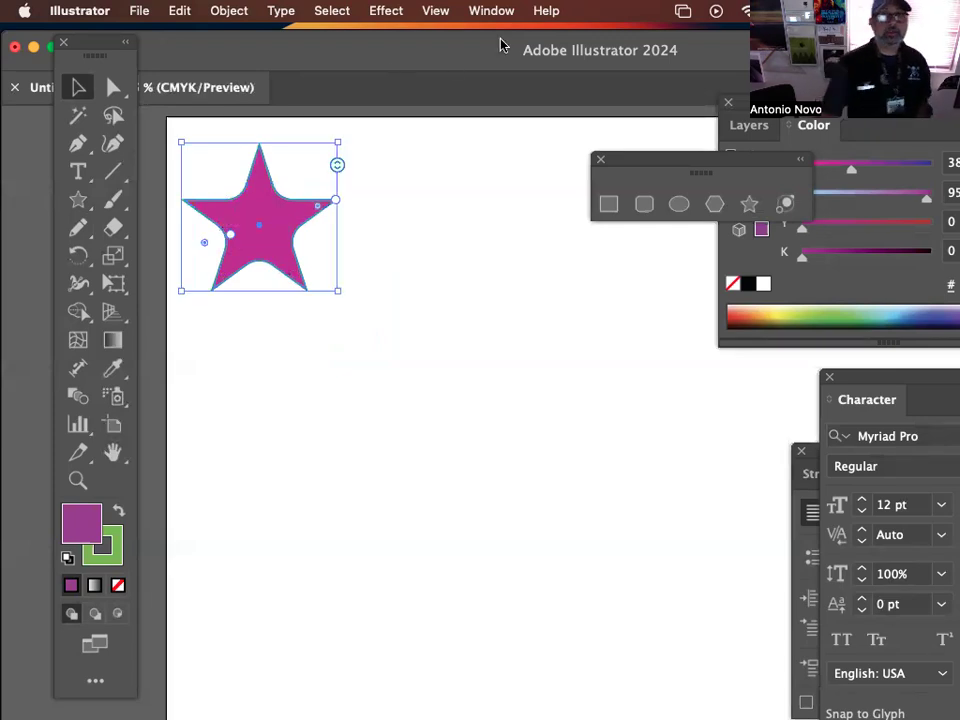
{"action": "left_click", "coordinate": [491, 11]}
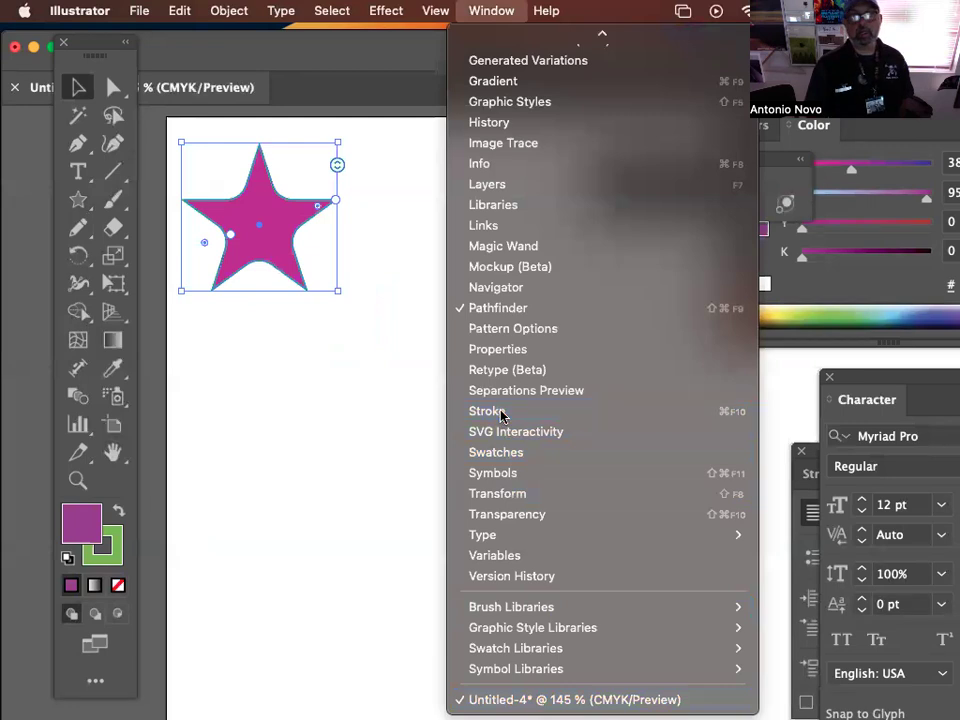
{"action": "left_click", "coordinate": [502, 417]}
{"action": "mouse_move", "coordinate": [827, 340]}
{"action": "left_mouse_down"}
{"action": "mouse_move", "coordinate": [399, 242]}
{"action": "mouse_move", "coordinate": [414, 150]}
{"action": "left_mouse_up"}
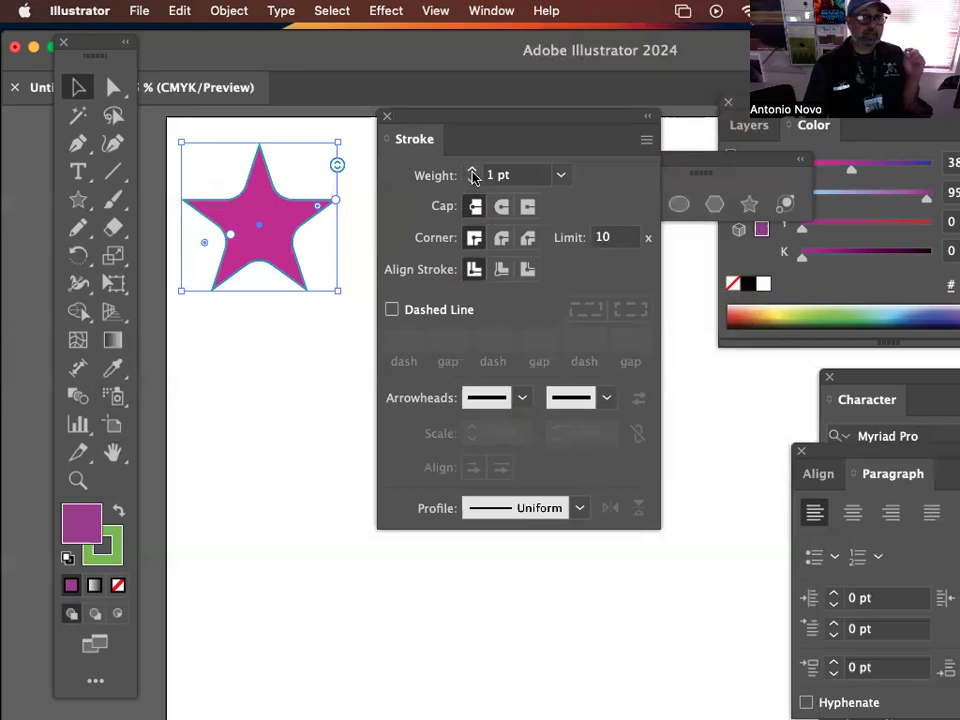
Step: Try heavier stroke weights on the star and bring the weight to 5 pt
{"action": "left_click", "coordinate": [472, 172]}
{"action": "left_click", "coordinate": [472, 172]}
{"action": "left_click", "coordinate": [472, 172]}
{"action": "left_click", "coordinate": [472, 172]}
{"action": "left_click", "coordinate": [472, 172]}
{"action": "left_click", "coordinate": [472, 172]}
{"action": "left_click", "coordinate": [472, 172]}
{"action": "left_click", "coordinate": [472, 174]}
{"action": "left_click", "coordinate": [472, 174]}
{"action": "left_click", "coordinate": [472, 174]}
{"action": "left_click", "coordinate": [472, 174]}
{"action": "left_click", "coordinate": [472, 174]}
{"action": "left_click", "coordinate": [472, 180]}
{"action": "left_click", "coordinate": [472, 180]}
{"action": "left_click", "coordinate": [472, 180]}
{"action": "left_click", "coordinate": [472, 180]}
{"action": "left_click", "coordinate": [472, 180]}
{"action": "left_click", "coordinate": [472, 180]}
{"action": "left_click", "coordinate": [472, 180]}
{"action": "left_click", "coordinate": [472, 180]}
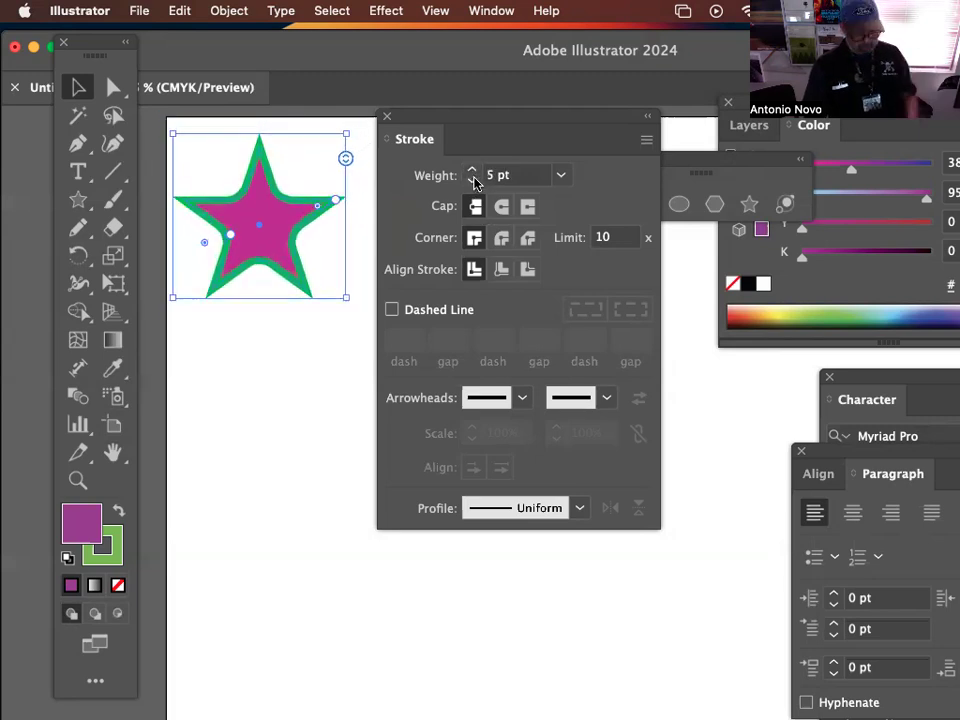
Step: Enlarge the view of the star and move the Stroke panel clear of its points
{"action": "key", "text": "super"}
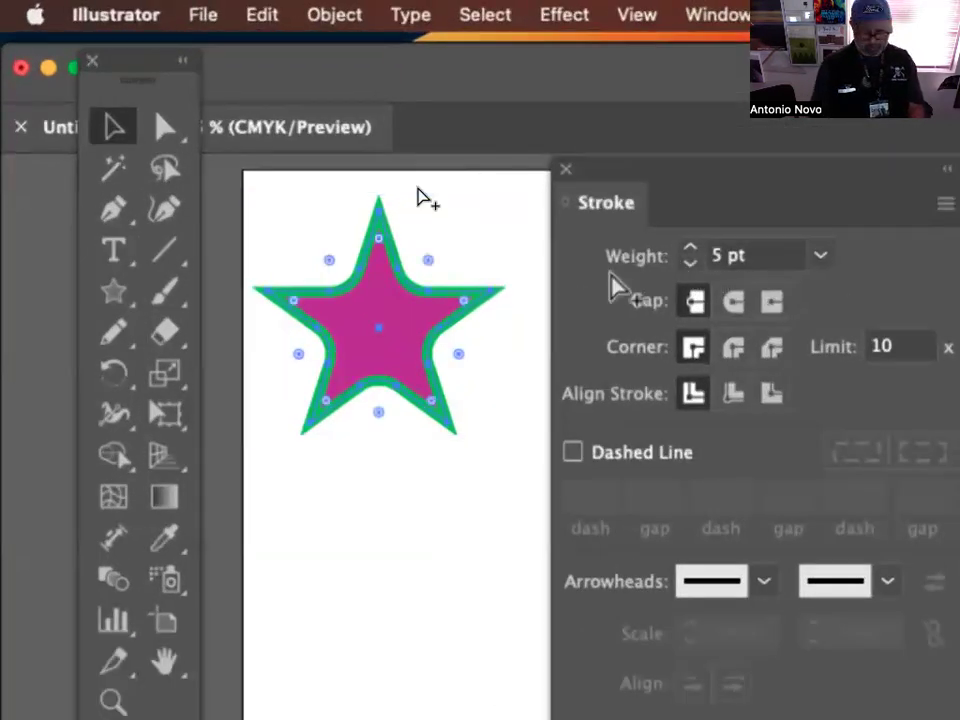
{"action": "key", "text": "alt+super+minus"}
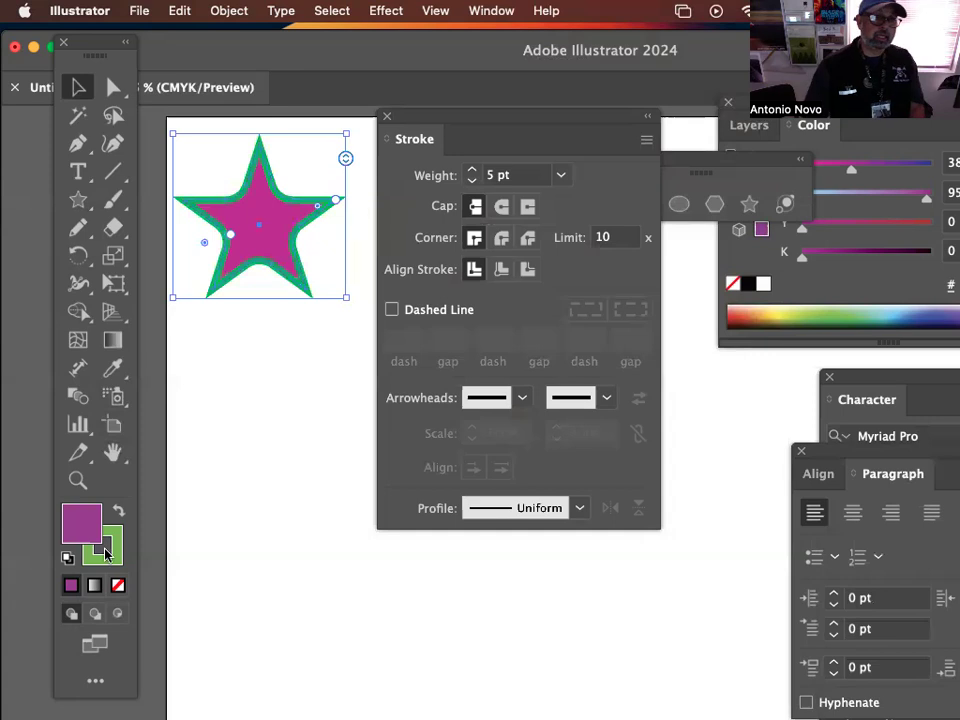
{"action": "left_click", "coordinate": [78, 480]}
{"action": "left_click_drag", "start_coordinate": [230, 229], "coordinate": [510, 407]}
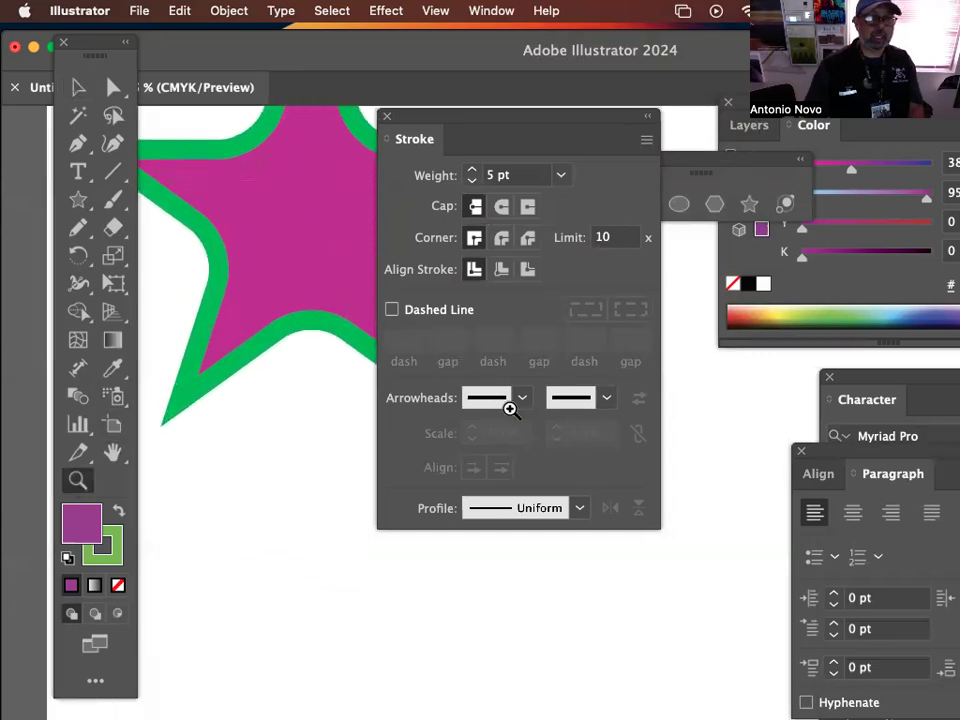
{"action": "left_click_drag", "start_coordinate": [407, 119], "coordinate": [748, 234]}
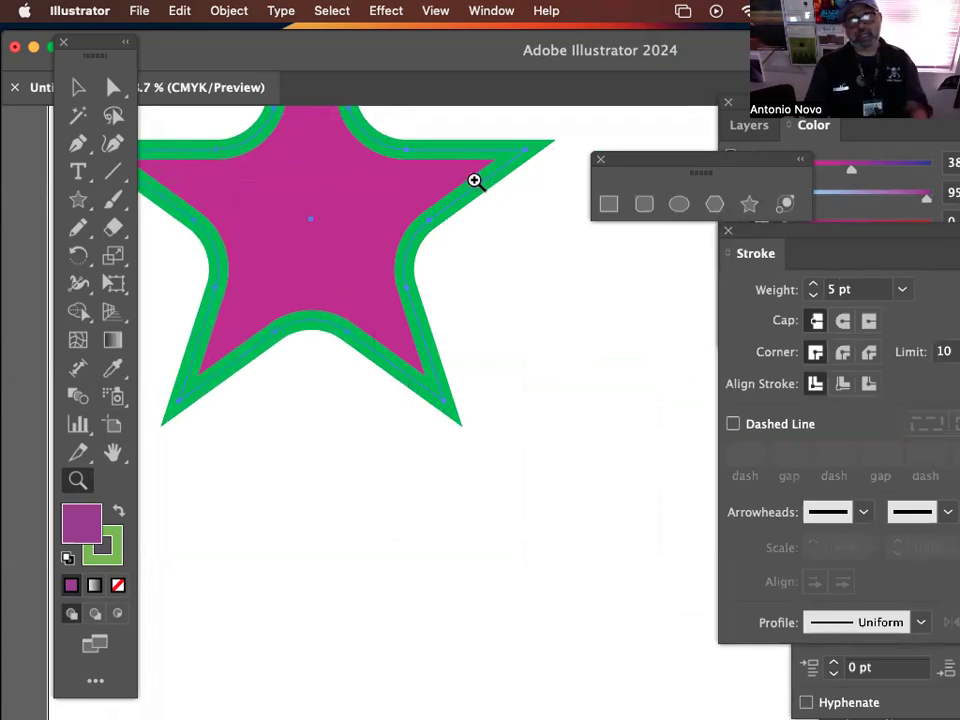
Step: Raise the star's stroke weight to 14 pt
{"action": "left_click", "coordinate": [815, 286]}
{"action": "left_click", "coordinate": [815, 286]}
{"action": "left_click", "coordinate": [815, 286]}
{"action": "left_click", "coordinate": [815, 286]}
{"action": "left_click", "coordinate": [815, 286]}
{"action": "left_click", "coordinate": [815, 286]}
{"action": "left_click", "coordinate": [815, 286]}
{"action": "left_click", "coordinate": [815, 286]}
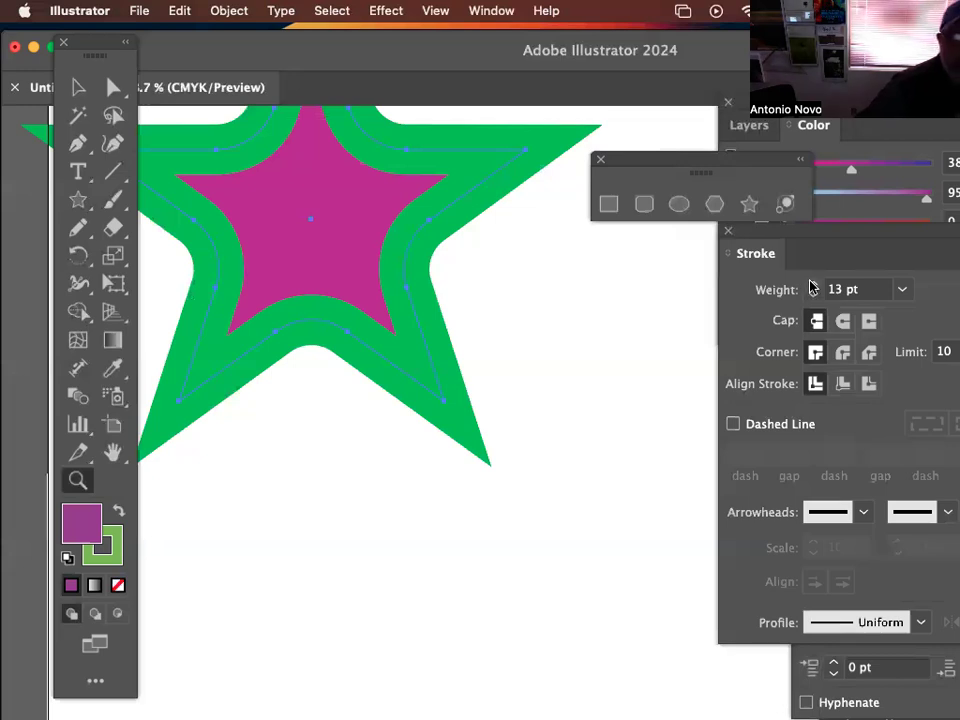
{"action": "left_click", "coordinate": [813, 285]}
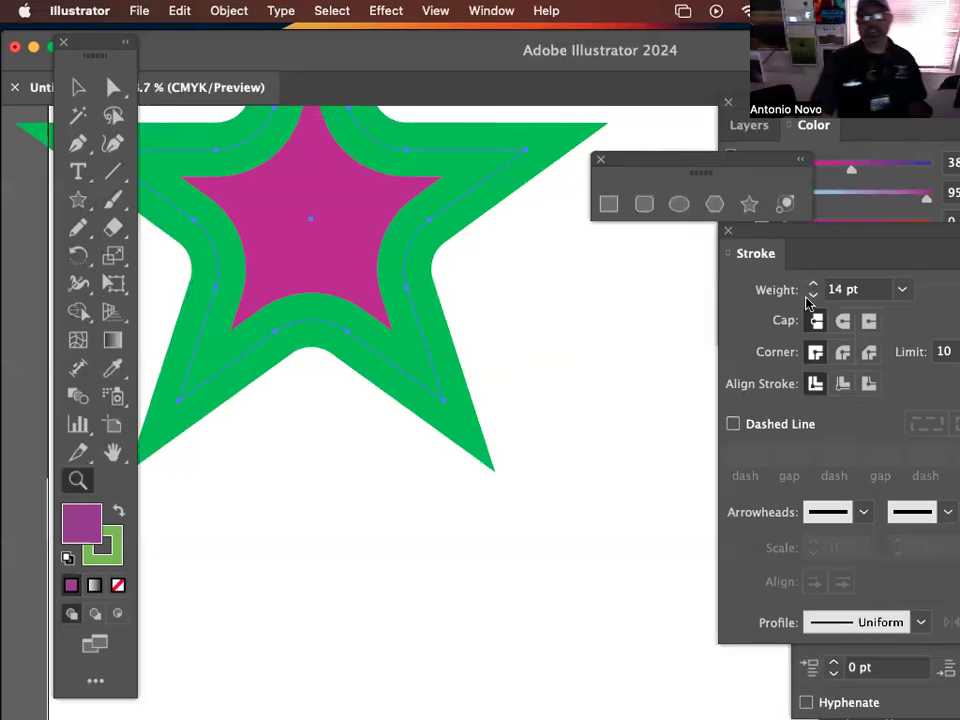
Step: Vary the star's stroke weight up and down, ending at 10 pt
{"action": "left_click", "coordinate": [815, 288]}
{"action": "left_click", "coordinate": [815, 288]}
{"action": "left_click", "coordinate": [815, 288]}
{"action": "left_click", "coordinate": [815, 288]}
{"action": "left_click", "coordinate": [815, 288]}
{"action": "left_click", "coordinate": [815, 288]}
{"action": "left_click", "coordinate": [815, 288]}
{"action": "left_click_drag", "start_coordinate": [813, 297], "coordinate": [813, 297]}
{"action": "left_click", "coordinate": [813, 297]}
{"action": "left_click", "coordinate": [813, 297]}
{"action": "left_click", "coordinate": [813, 297]}
{"action": "left_click", "coordinate": [813, 297]}
{"action": "left_click", "coordinate": [814, 285]}
{"action": "left_click", "coordinate": [814, 285]}
{"action": "left_click", "coordinate": [814, 285]}
{"action": "left_click", "coordinate": [814, 285]}
{"action": "left_click", "coordinate": [814, 285]}
{"action": "left_click", "coordinate": [814, 285]}
{"action": "left_click", "coordinate": [814, 285]}
{"action": "left_click", "coordinate": [814, 285]}
{"action": "left_click", "coordinate": [814, 285]}
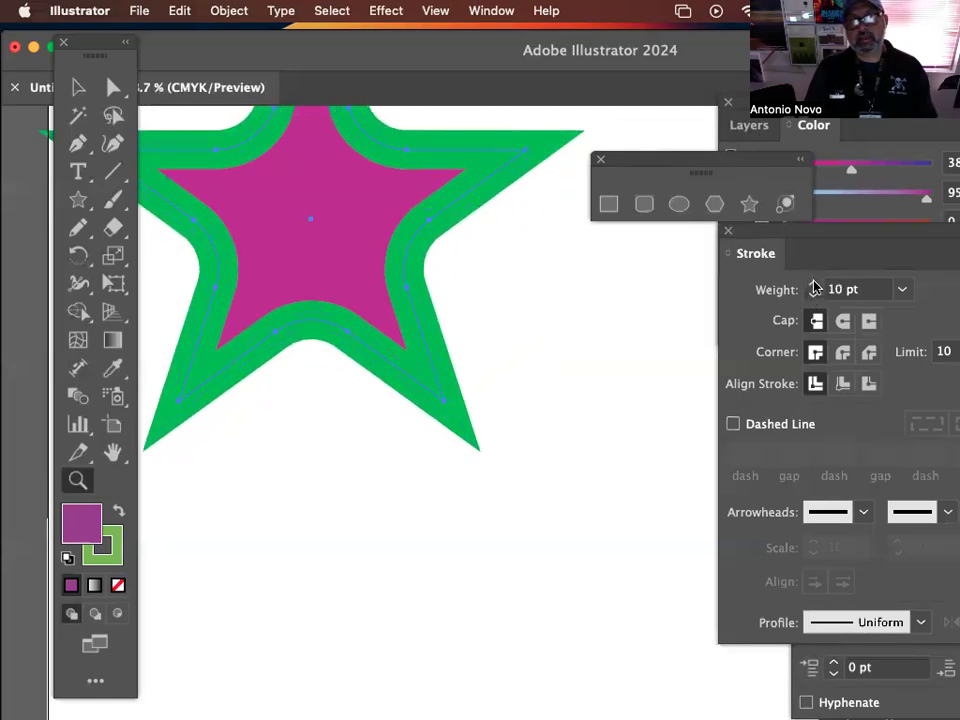
Step: Undo the recent stroke weight changes on the star until the weight is 2 pt
{"action": "key", "text": "super+minus"}
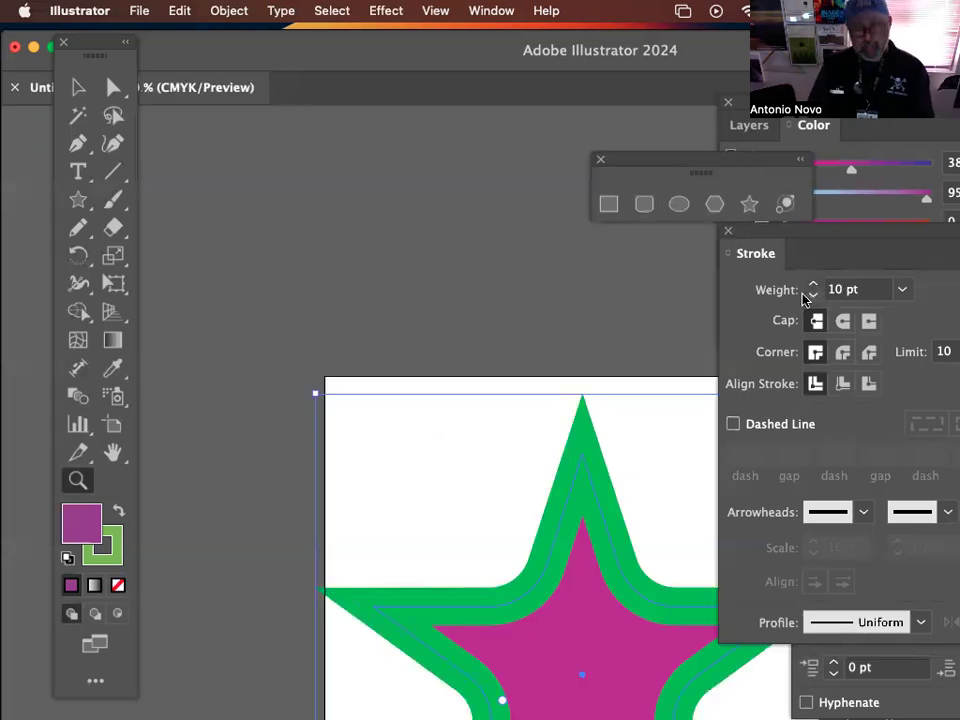
{"action": "left_click_drag", "start_coordinate": [528, 420], "coordinate": [333, 146]}
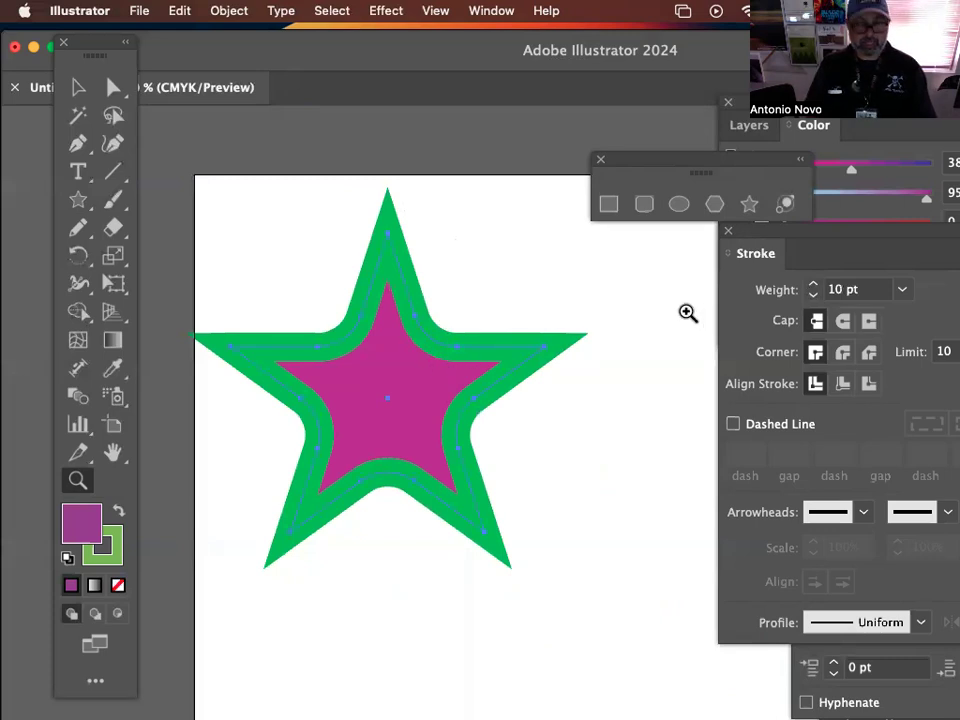
{"action": "key", "text": "super+z"}
{"action": "key", "text": "super+z"}
{"action": "key", "text": "super+z"}
{"action": "key", "text": "super+z"}
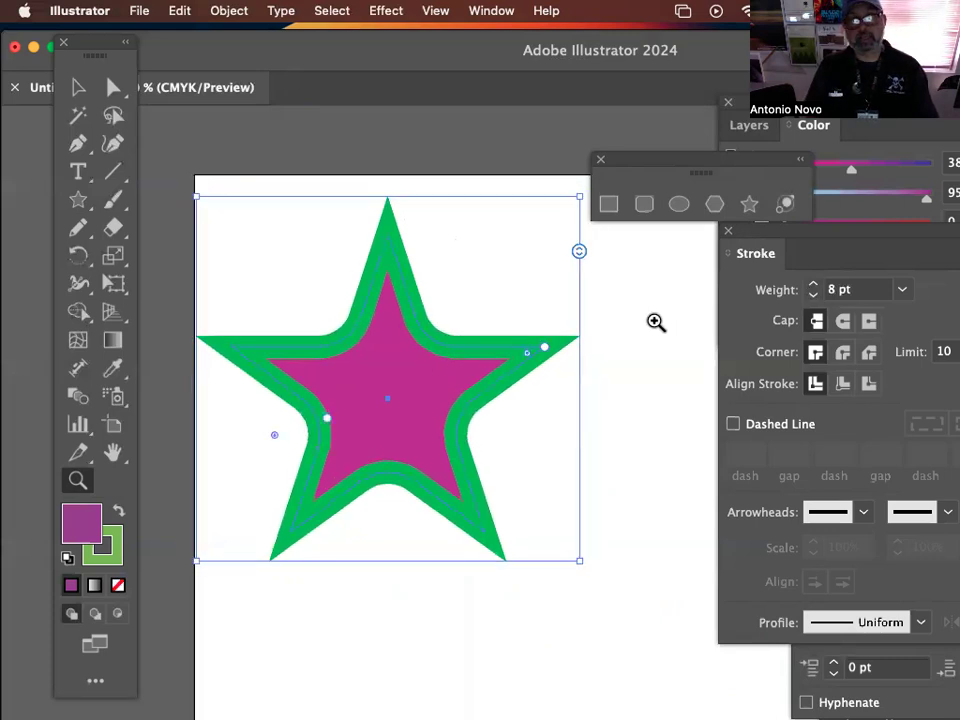
{"action": "key", "text": "super+z"}
{"action": "key", "text": "super+z"}
{"action": "key", "text": "super+z"}
{"action": "key", "text": "super+z"}
{"action": "key", "text": "super+z"}
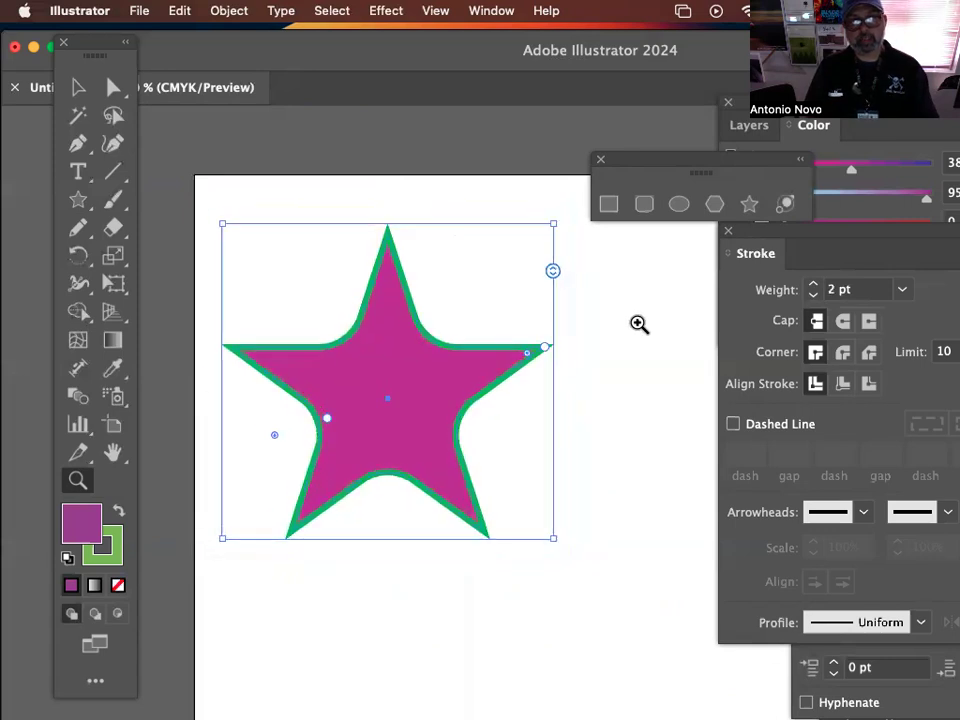
Step: Raise the star's stroke weight, undo the increases, and redo them up to 4 pt
{"action": "left_click", "coordinate": [814, 285]}
{"action": "left_click", "coordinate": [814, 285]}
{"action": "left_click", "coordinate": [814, 285]}
{"action": "left_click", "coordinate": [814, 285]}
{"action": "left_click", "coordinate": [814, 285]}
{"action": "key", "text": "super+z"}
{"action": "key", "text": "super+z"}
{"action": "key", "text": "super+z"}
{"action": "key", "text": "super+z"}
{"action": "key", "text": "super+z"}
{"action": "key", "text": "super+shift+z"}
{"action": "key", "text": "super+shift+z"}
{"action": "key", "text": "super+shift+z"}
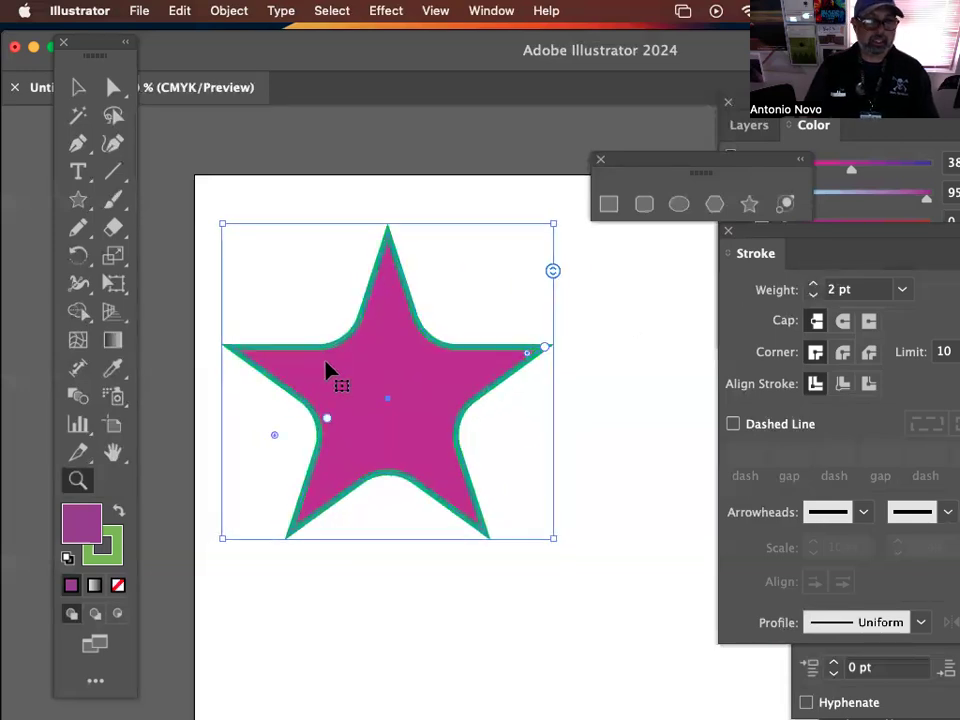
Step: Deselect the star and select it again with the Selection Tool
{"action": "left_click", "coordinate": [78, 87]}
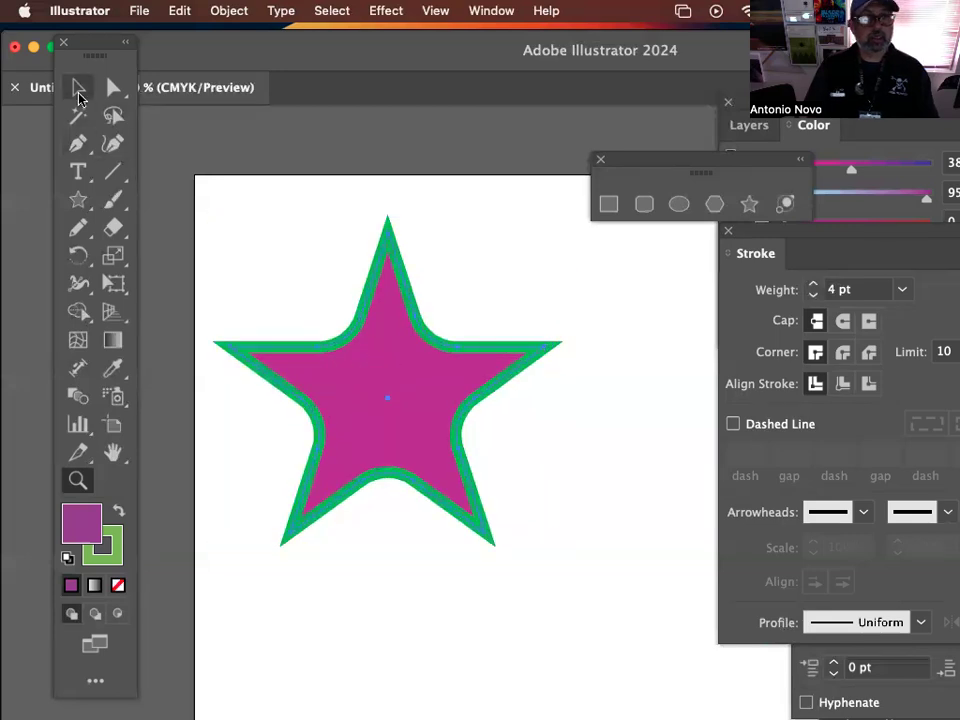
{"action": "left_click", "coordinate": [286, 260]}
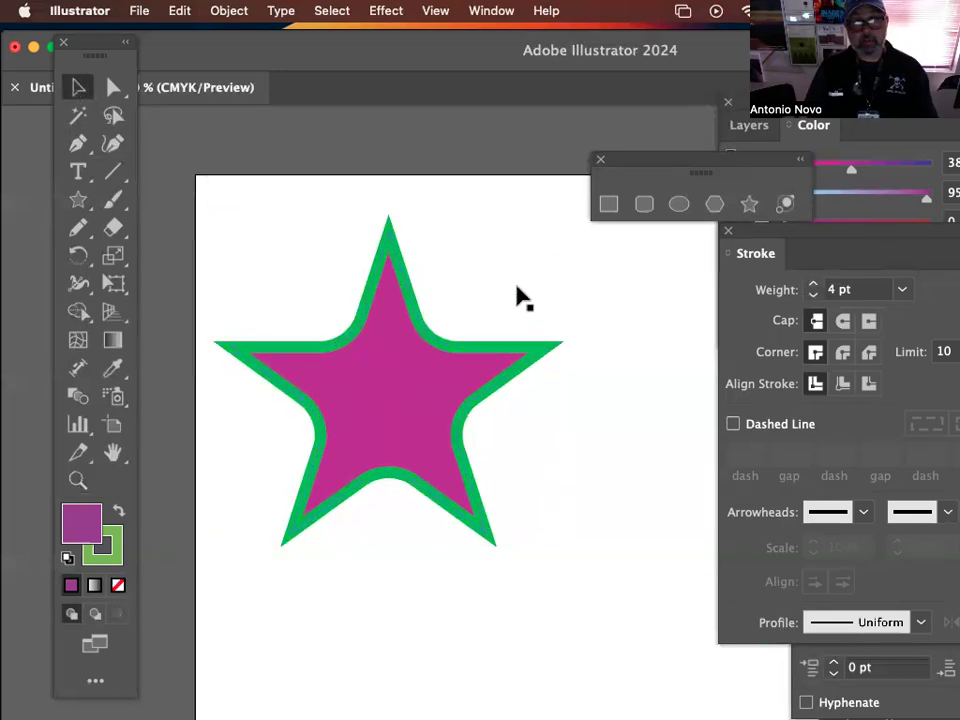
{"action": "left_click", "coordinate": [441, 384]}
{"action": "left_click_drag", "start_coordinate": [426, 394], "coordinate": [419, 316]}
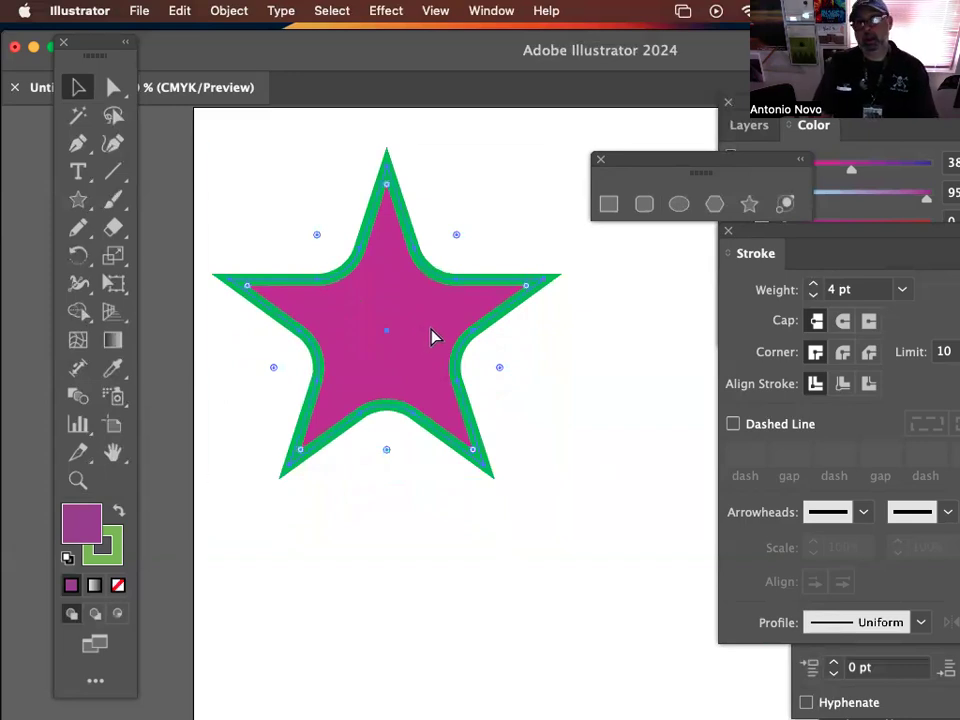
{"action": "left_click", "coordinate": [297, 178]}
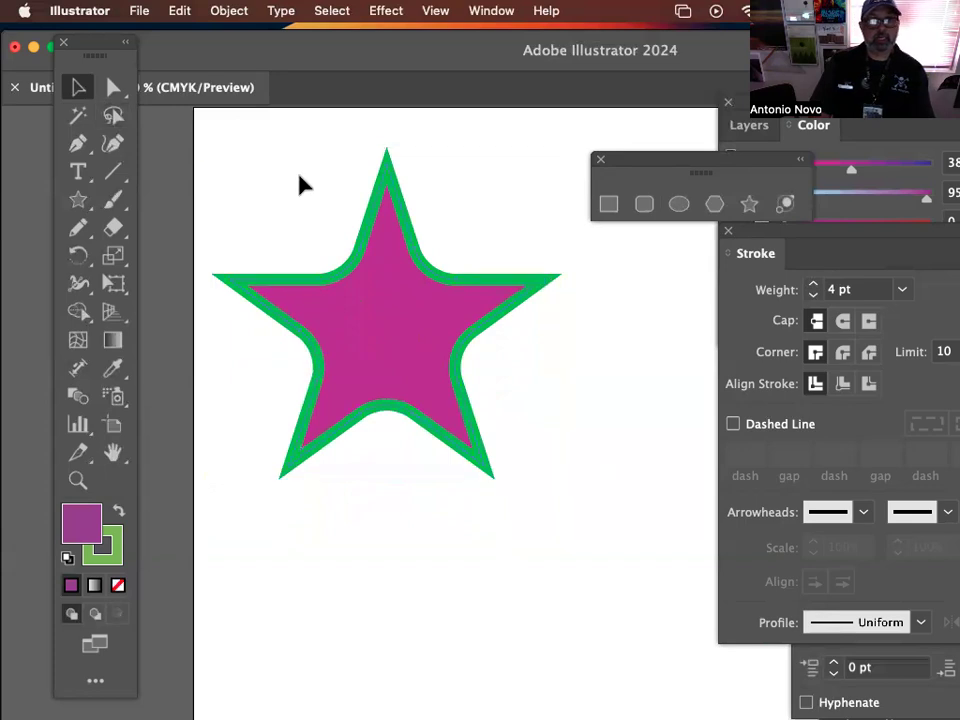
{"action": "left_click", "coordinate": [418, 338]}
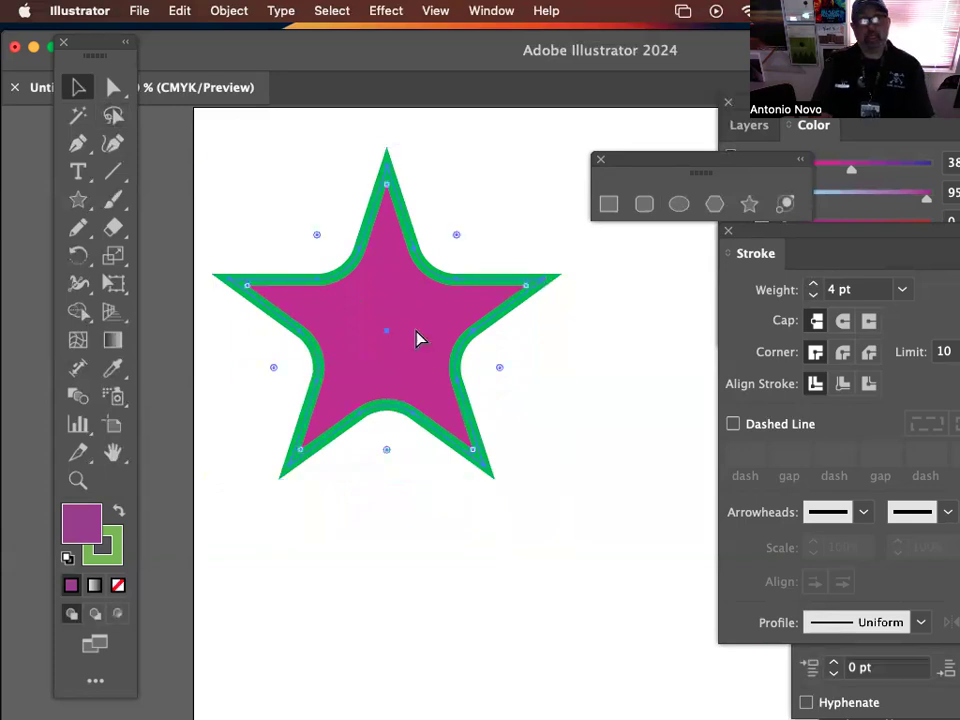
{"action": "left_click", "coordinate": [416, 335]}
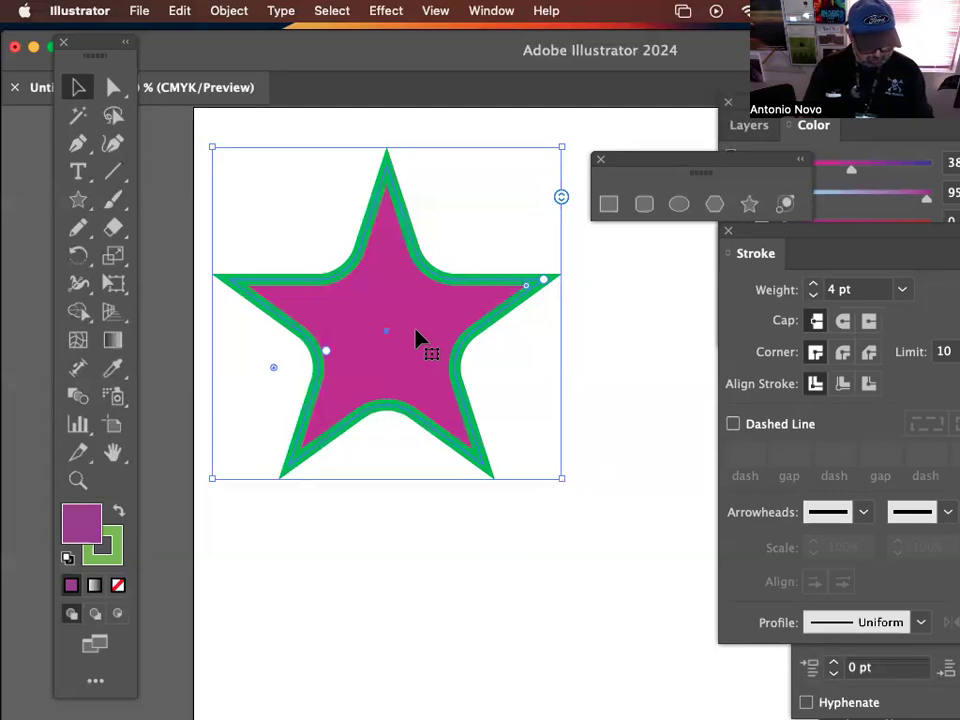
{"action": "key", "text": "super"}
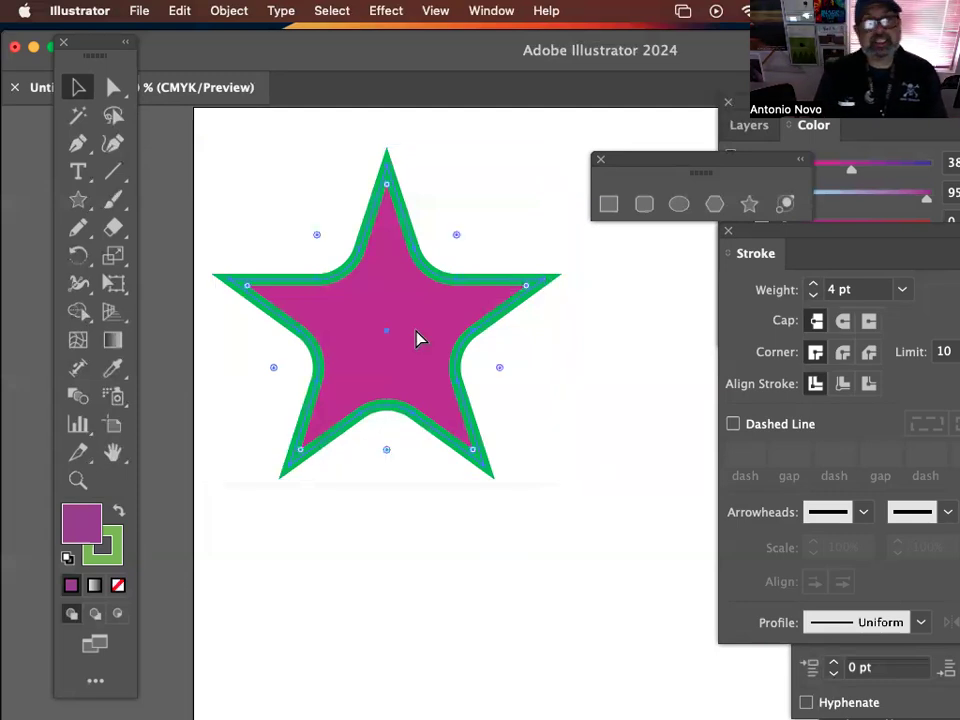
{"action": "left_click", "coordinate": [418, 340]}
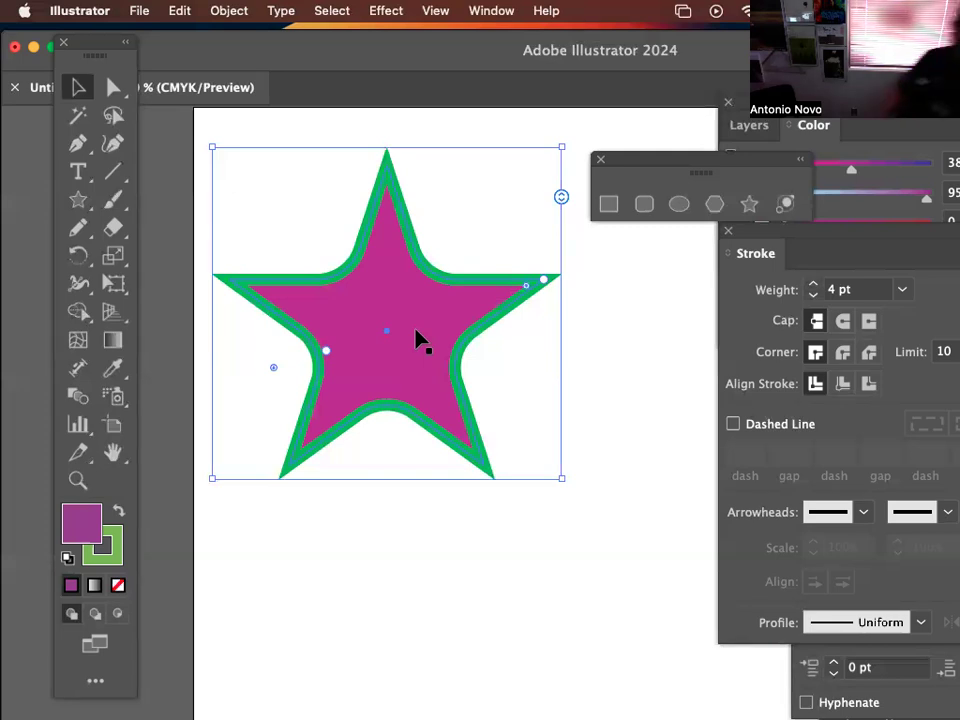
Step: Raise the star's stroke weight to 21 pt
{"action": "left_click", "coordinate": [814, 284]}
{"action": "left_click", "coordinate": [814, 284]}
{"action": "left_click", "coordinate": [814, 284]}
{"action": "left_click", "coordinate": [814, 284]}
{"action": "left_click", "coordinate": [814, 284]}
{"action": "left_click", "coordinate": [814, 284]}
{"action": "left_click", "coordinate": [814, 284]}
{"action": "left_click", "coordinate": [814, 284]}
{"action": "left_click", "coordinate": [814, 285]}
{"action": "left_click", "coordinate": [814, 285]}
{"action": "left_click", "coordinate": [814, 285]}
{"action": "left_click", "coordinate": [814, 285]}
{"action": "left_click", "coordinate": [814, 285]}
{"action": "left_click", "coordinate": [814, 285]}
{"action": "left_click", "coordinate": [814, 285]}
{"action": "left_click", "coordinate": [814, 285]}
{"action": "left_click", "coordinate": [814, 285]}
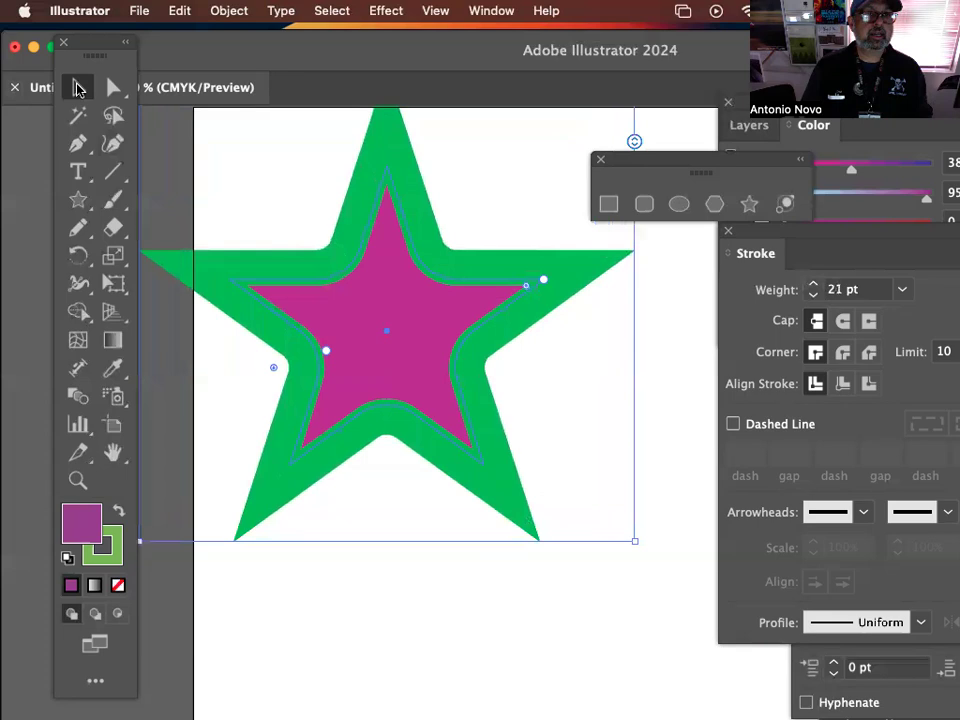
Step: Move the 4 pt star down and to the right off the thick-stroked star, and undo the move
{"action": "left_click_drag", "start_coordinate": [403, 328], "coordinate": [521, 429]}
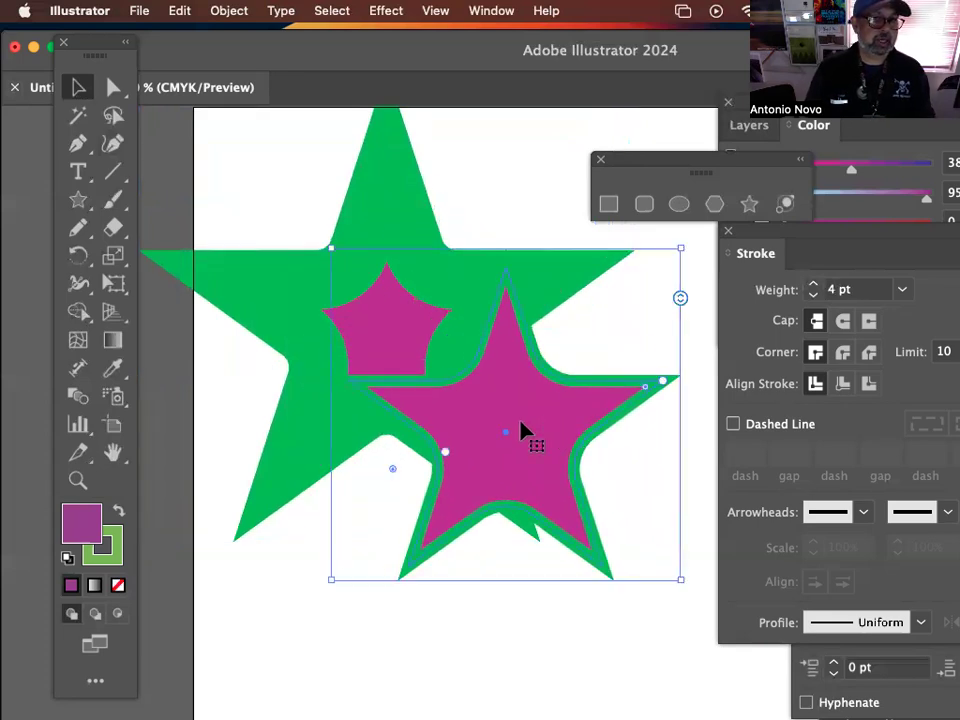
{"action": "key", "text": "super+shift+b"}
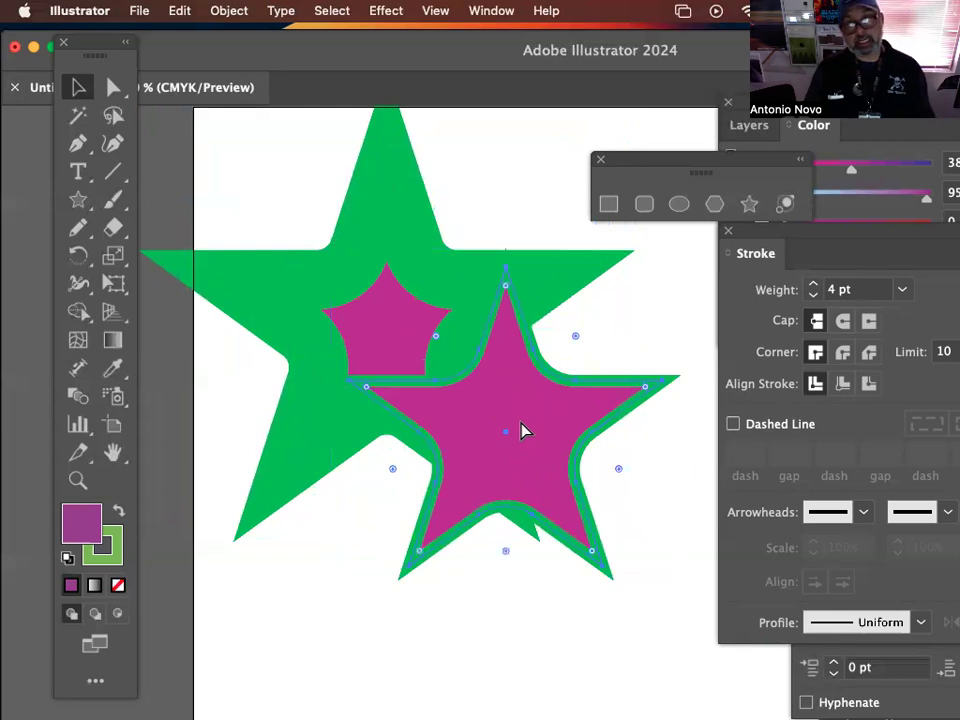
{"action": "key", "text": "super+z"}
{"action": "key", "text": "super+shift+b"}
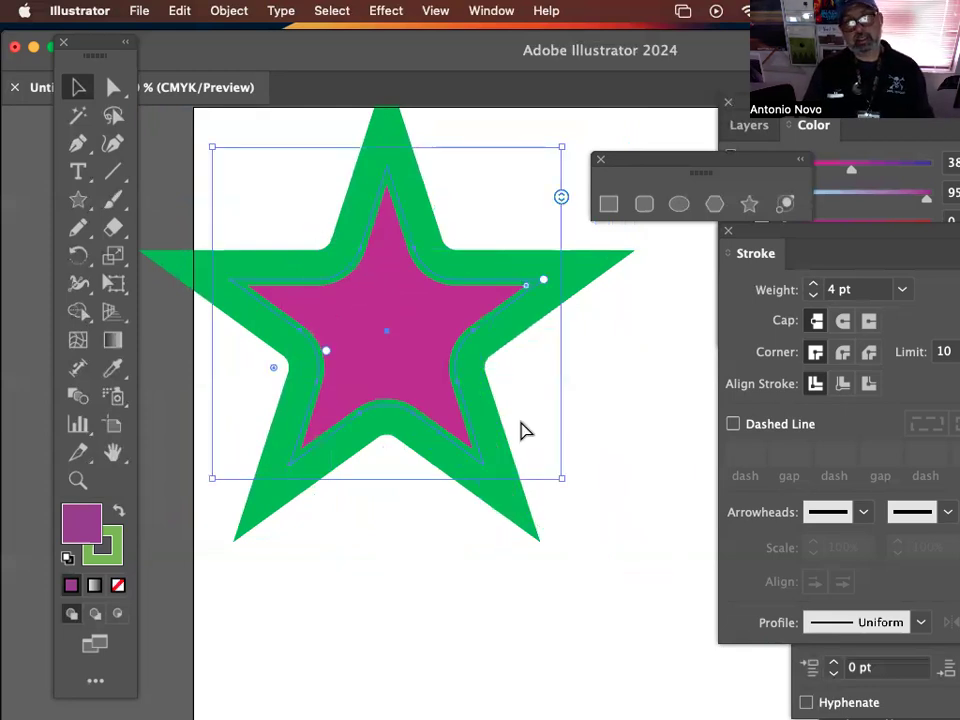
Step: Move the 4 pt star partly off the thick-stroked star and switch to Outline view to compare the two paths
{"action": "key", "text": "super+minus"}
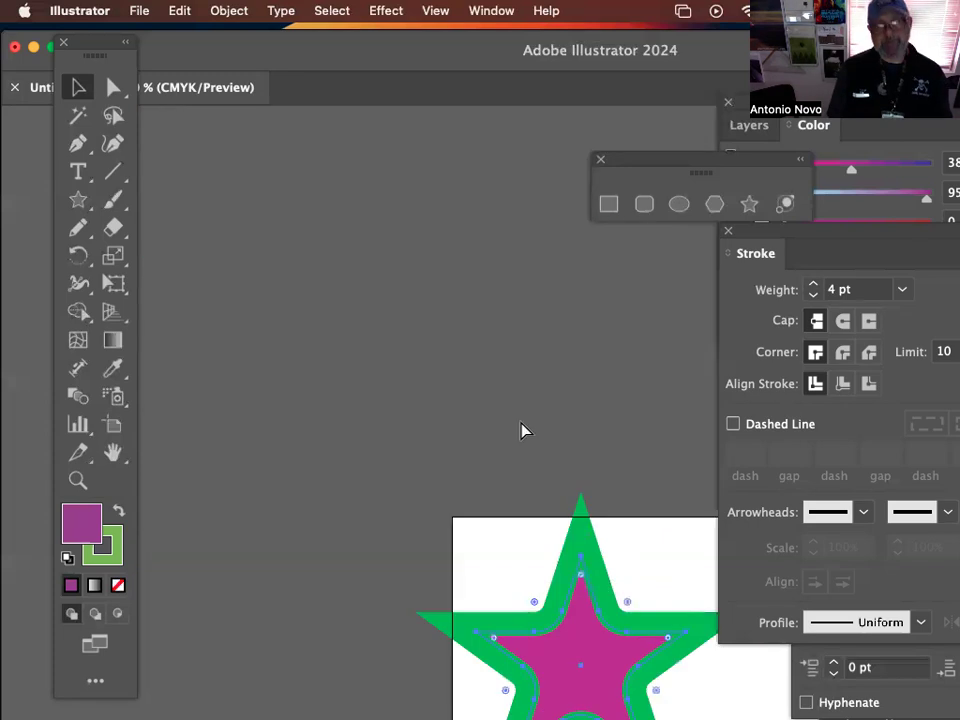
{"action": "left_click_drag", "start_coordinate": [497, 415], "coordinate": [312, 187]}
{"action": "left_click", "coordinate": [459, 238]}
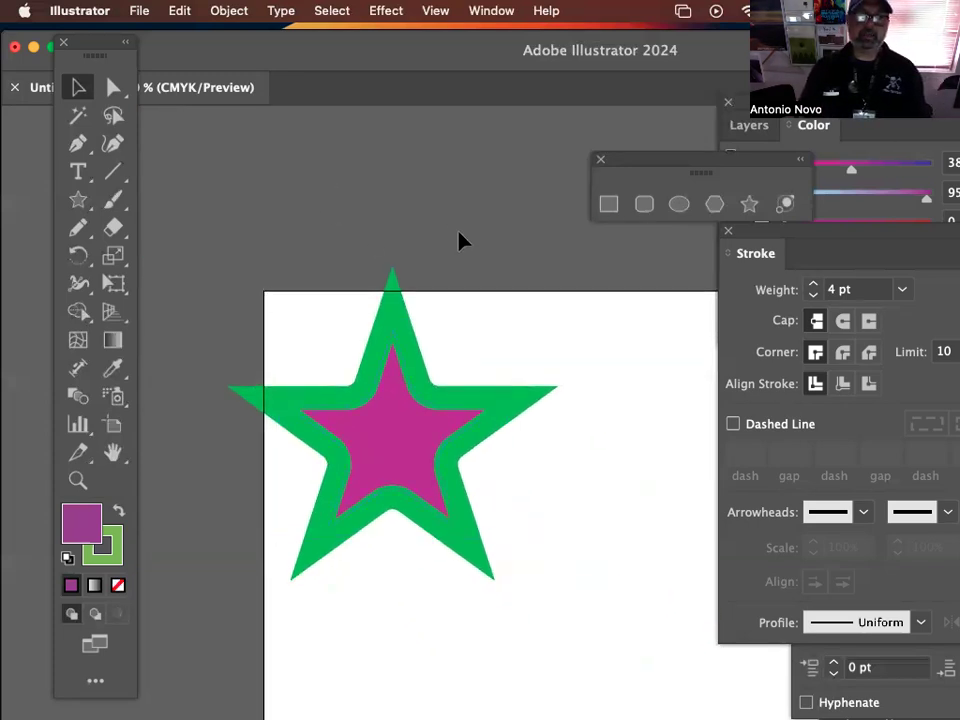
{"action": "left_click_drag", "start_coordinate": [540, 335], "coordinate": [465, 246]}
{"action": "left_click_drag", "start_coordinate": [339, 364], "coordinate": [416, 381]}
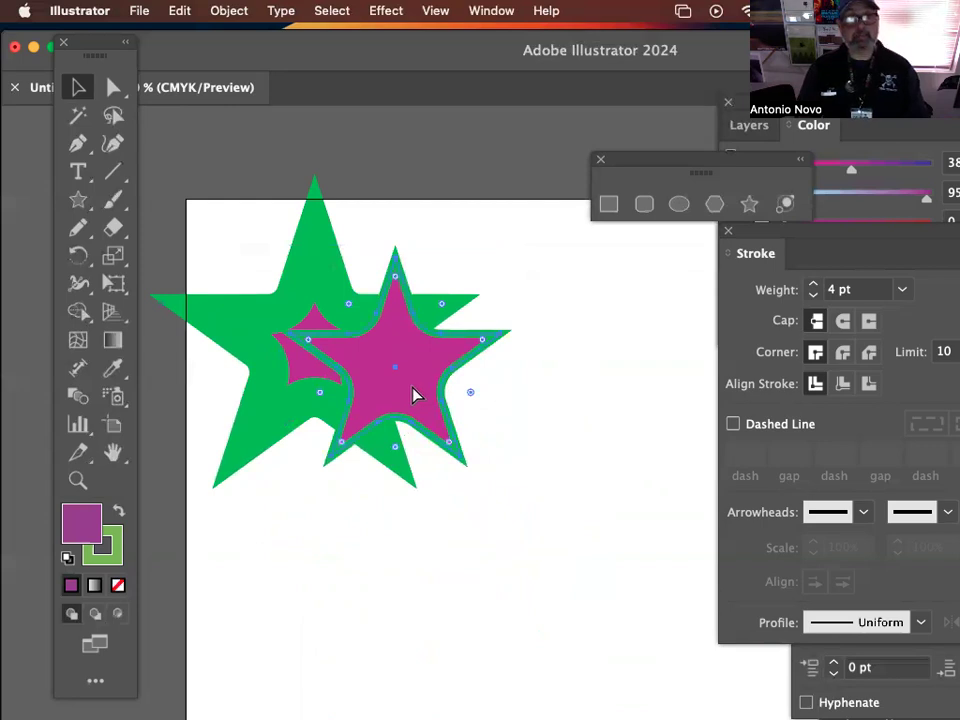
{"action": "key", "text": "super+y"}
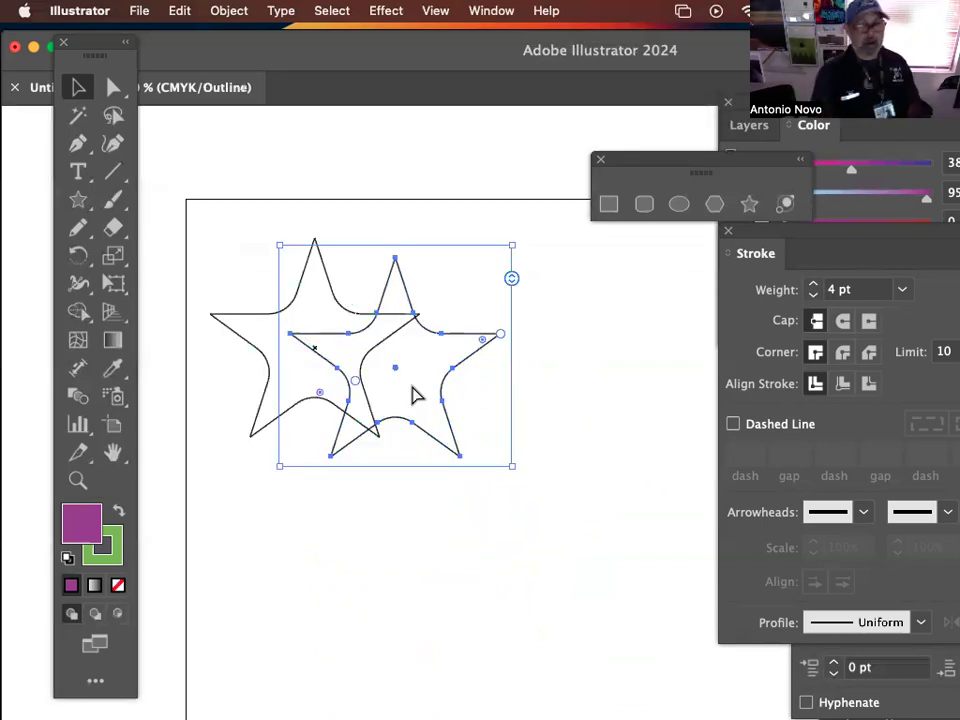
Step: Undo the star's move and the stroke weight increases until the thick star's stroke is 12 pt
{"action": "key", "text": "super+z"}
{"action": "key", "text": "super+z"}
{"action": "key", "text": "super+z"}
{"action": "key", "text": "super+y"}
{"action": "key", "text": "super+z"}
{"action": "key", "text": "super+z"}
{"action": "key", "text": "super+z"}
{"action": "key", "text": "super+z"}
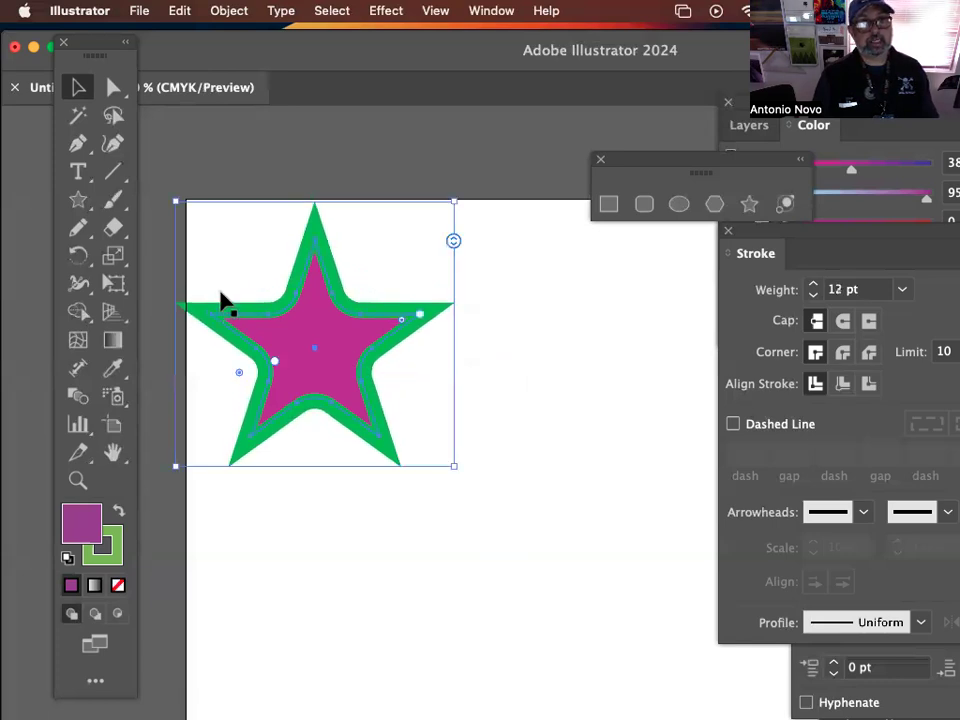
Step: Move the 4 pt star to the right, off the thick-stroked star beneath it
{"action": "left_click", "coordinate": [276, 146]}
{"action": "left_click_drag", "start_coordinate": [323, 349], "coordinate": [470, 377]}
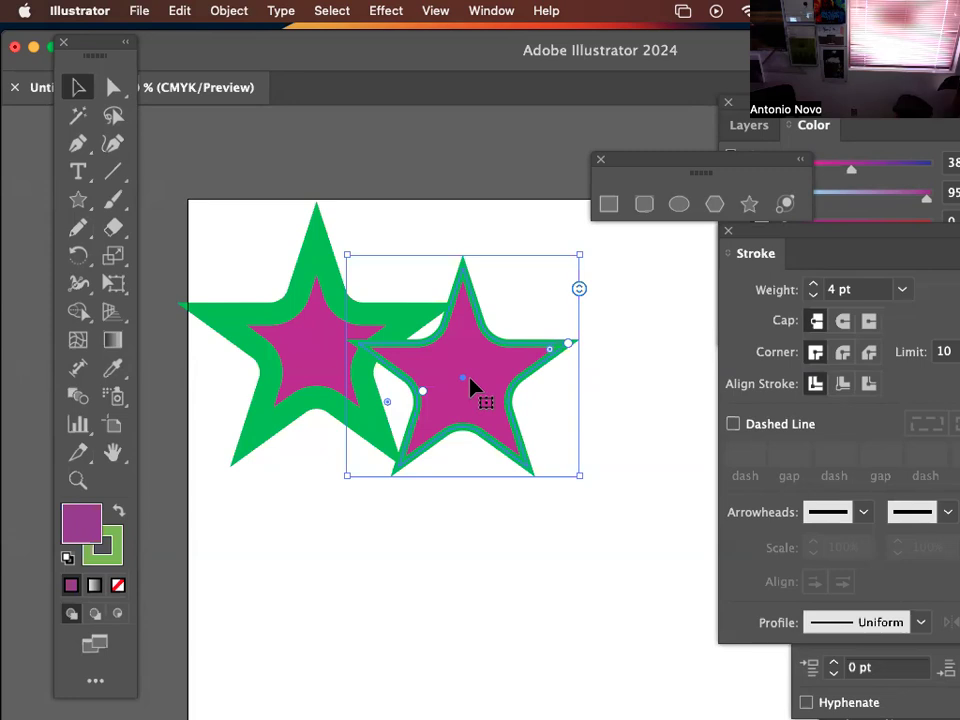
{"action": "key", "text": "a"}
{"action": "key", "text": "super+minus"}
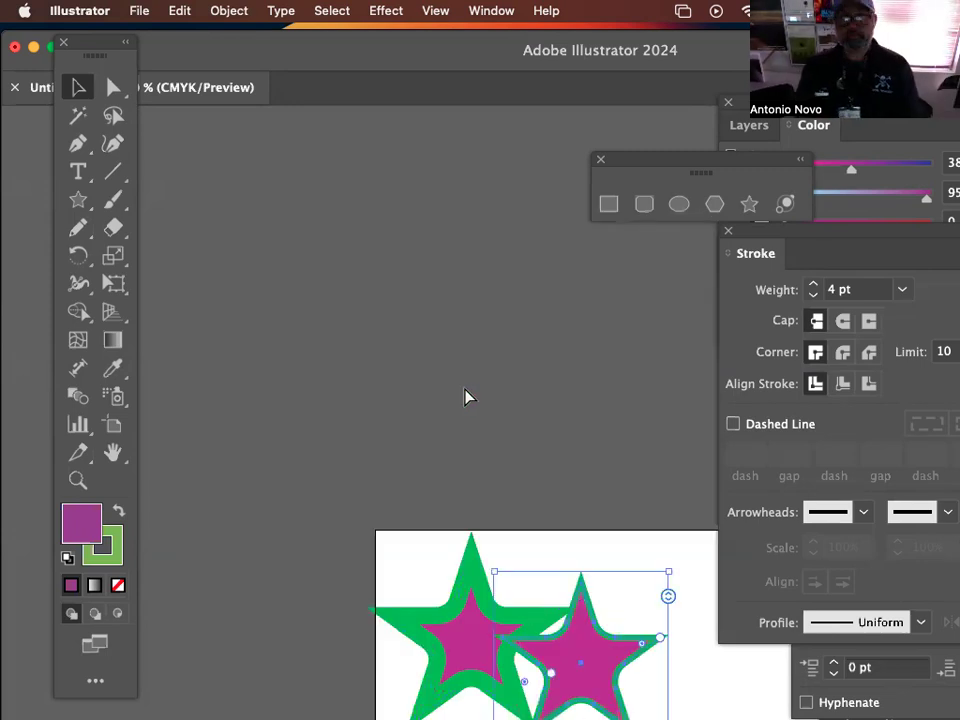
{"action": "left_click_drag", "start_coordinate": [476, 281], "coordinate": [476, 415]}
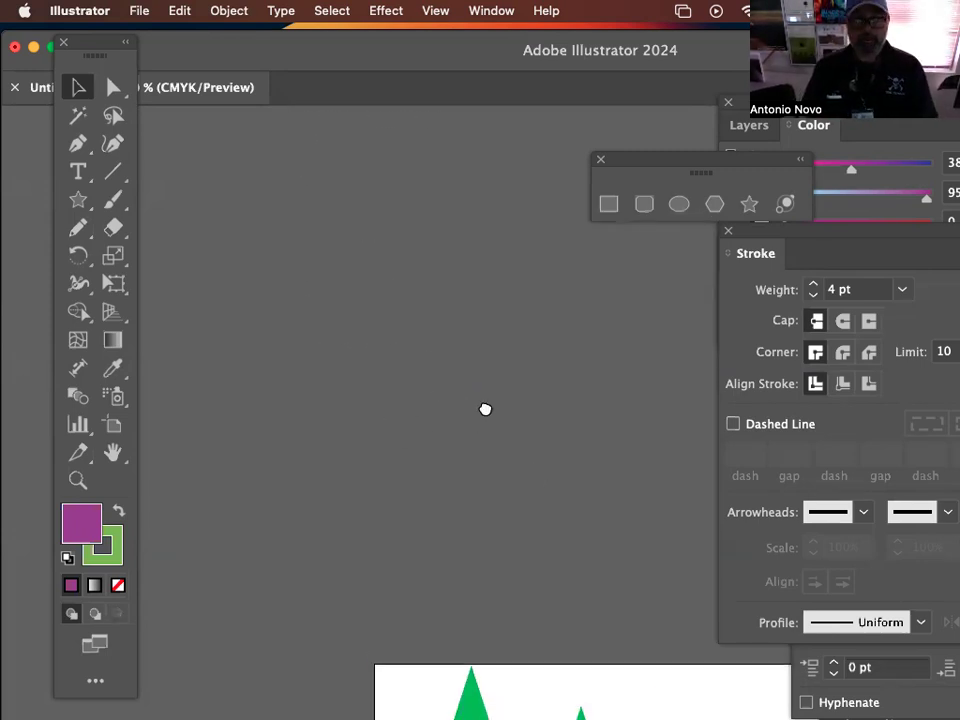
{"action": "scroll", "coordinate": [484, 409], "scroll_direction": "down", "scroll_amount": 5}
{"action": "scroll", "coordinate": [484, 409], "scroll_direction": "right", "scroll_amount": 2}
{"action": "key", "text": "v"}
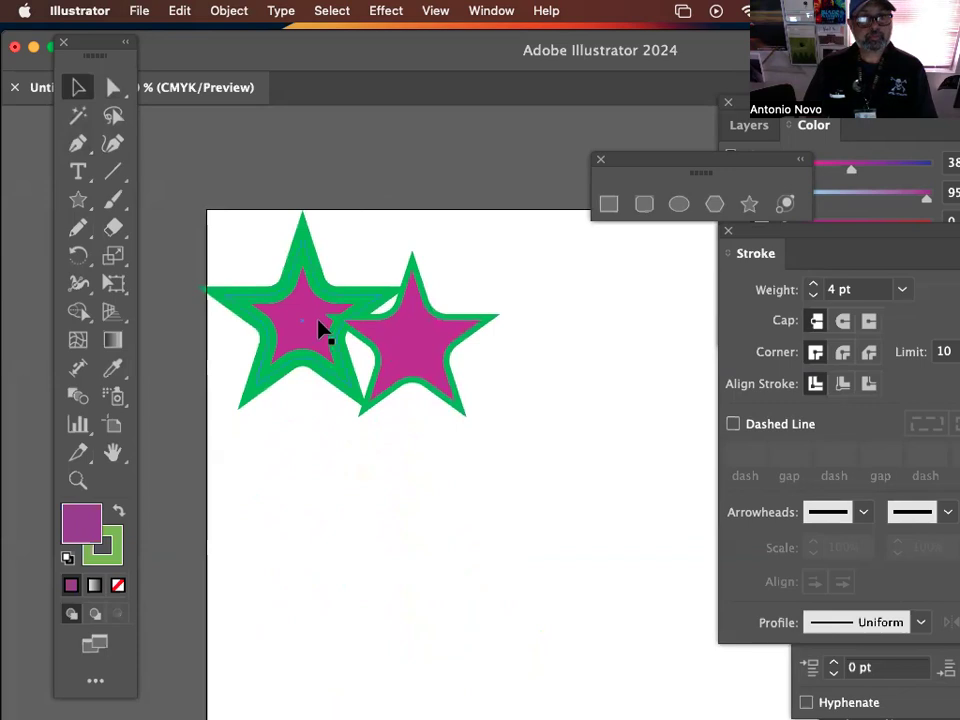
Step: Delete the thick-stroked star and move the remaining 4 pt star into the artboard's upper-left corner
{"action": "left_click", "coordinate": [316, 325]}
{"action": "key", "text": "Delete"}
{"action": "mouse_move", "coordinate": [439, 364]}
{"action": "left_mouse_down"}
{"action": "mouse_move", "coordinate": [294, 326]}
{"action": "mouse_move", "coordinate": [328, 322]}
{"action": "left_mouse_up"}
{"action": "key", "text": "super+0"}
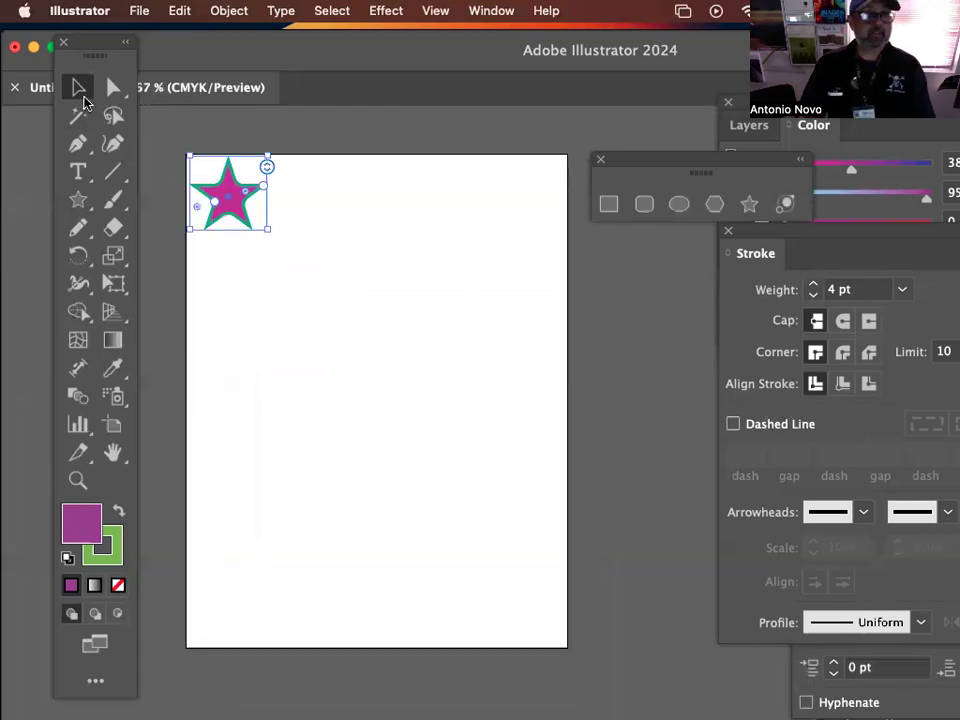
{"action": "left_click", "coordinate": [180, 128]}
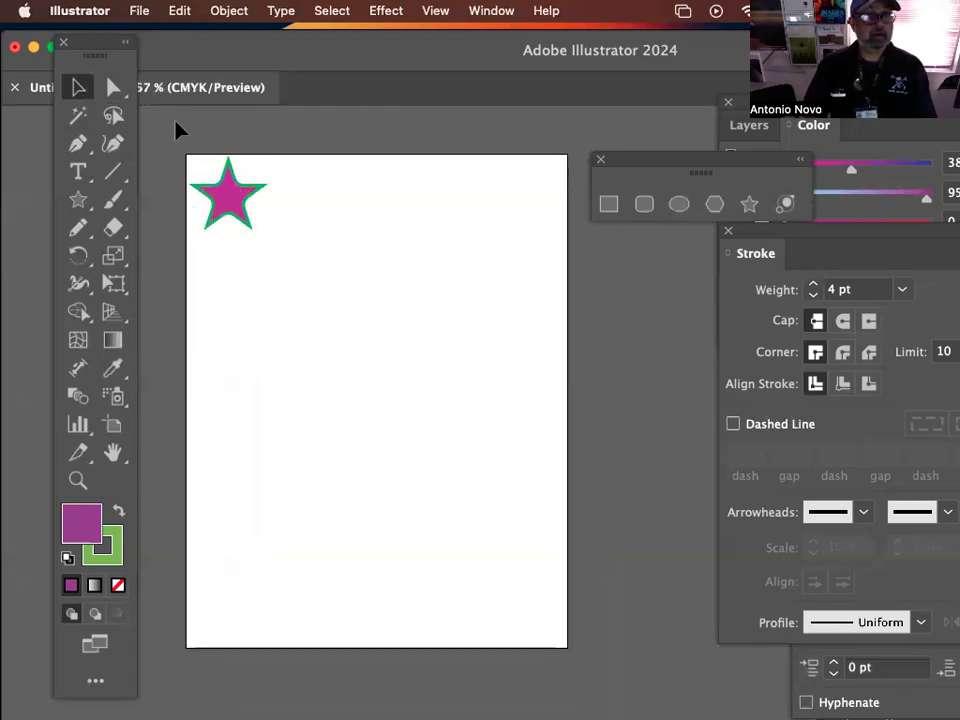
Step: Stretch the star's right point far outward with the Direct Selection Tool and undo the distortion
{"action": "left_click", "coordinate": [113, 88]}
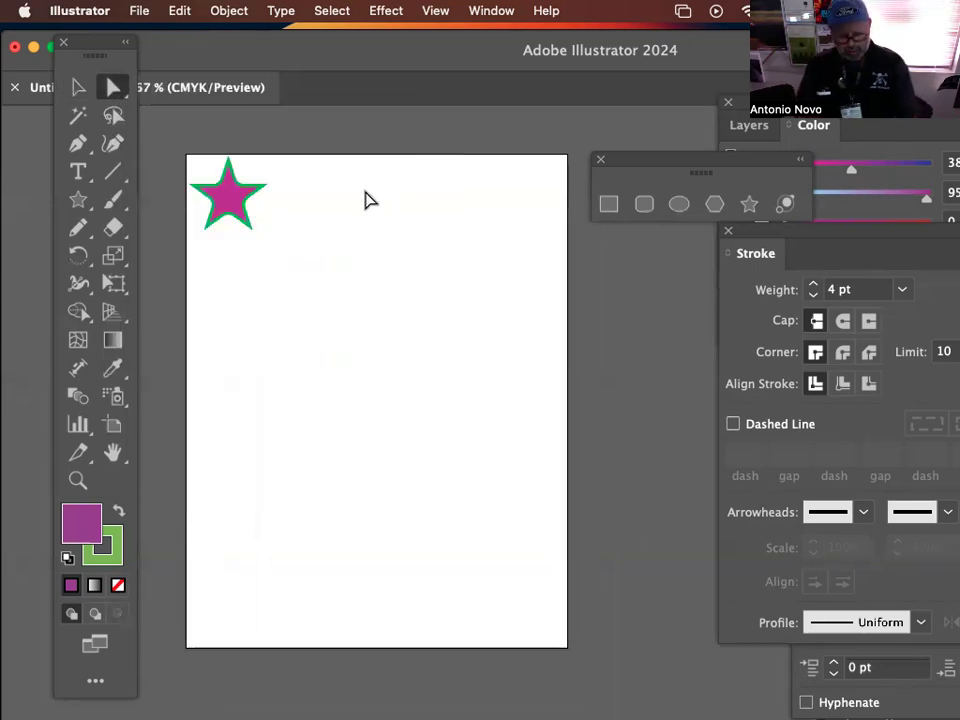
{"action": "key", "text": "super+equal"}
{"action": "key", "text": "space"}
{"action": "left_click_drag", "start_coordinate": [228, 238], "coordinate": [274, 212]}
{"action": "scroll", "coordinate": [430, 306], "scroll_direction": "up", "scroll_amount": 3}
{"action": "left_click_drag", "start_coordinate": [366, 236], "coordinate": [476, 360]}
{"action": "key", "text": "super+z"}
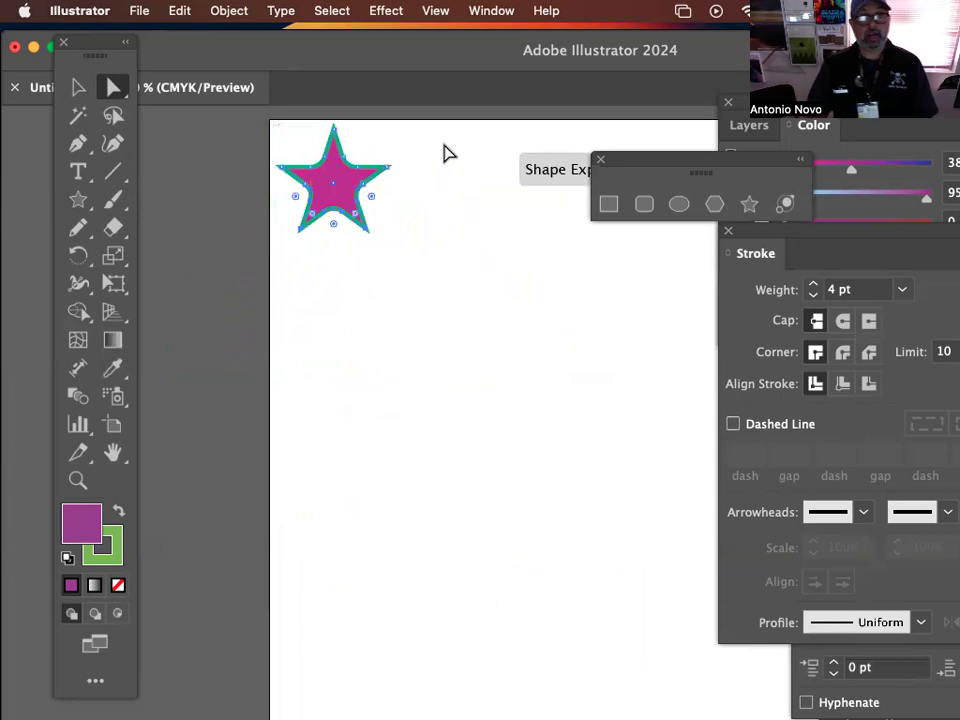
{"action": "left_click_drag", "start_coordinate": [390, 169], "coordinate": [690, 253]}
{"action": "scroll", "coordinate": [615, 321], "scroll_direction": "right", "scroll_amount": 3}
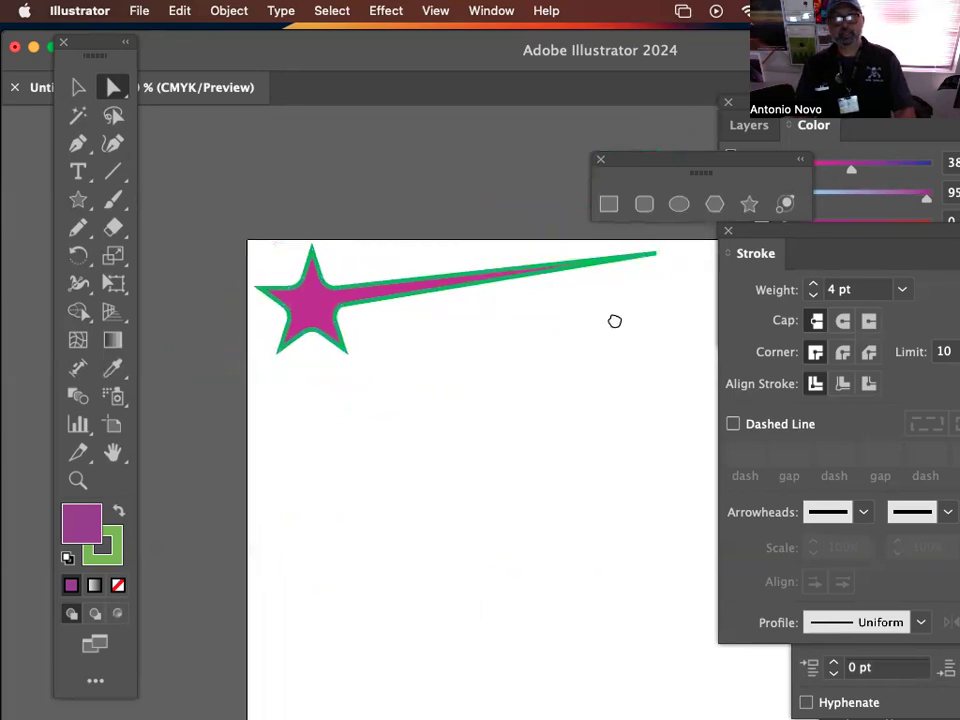
{"action": "scroll", "coordinate": [580, 348], "scroll_direction": "left", "scroll_amount": 1}
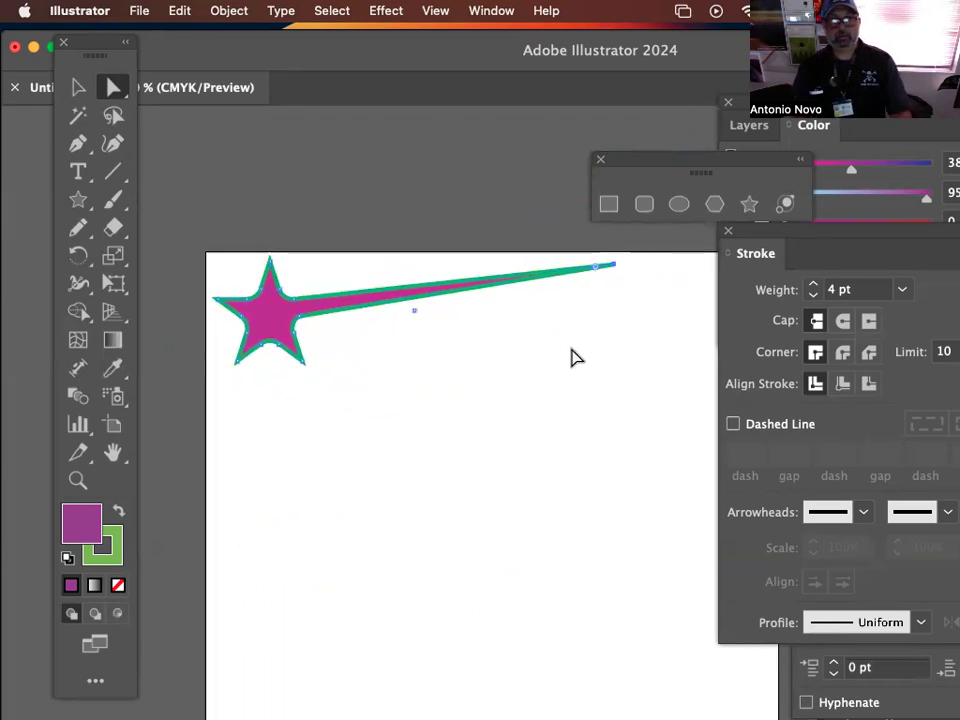
{"action": "key", "text": "super+z"}
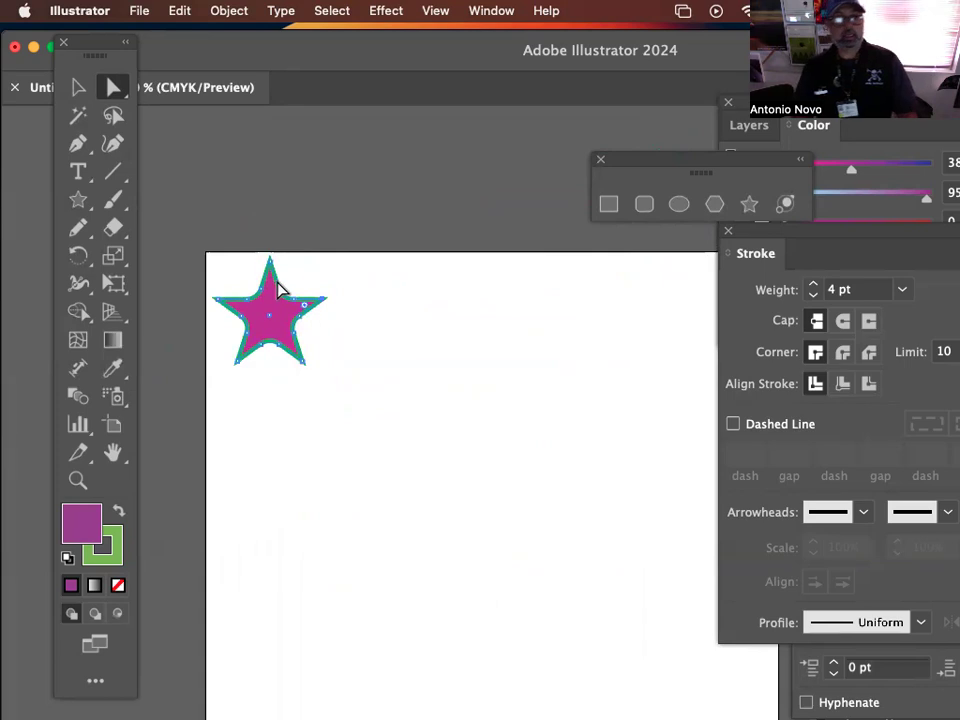
Step: Return to the Selection Tool and deselect the star
{"action": "scroll", "coordinate": [279, 285], "scroll_direction": "up", "scroll_amount": 2}
{"action": "left_click", "coordinate": [75, 86]}
{"action": "scroll", "coordinate": [426, 311], "scroll_direction": "down", "scroll_amount": 4}
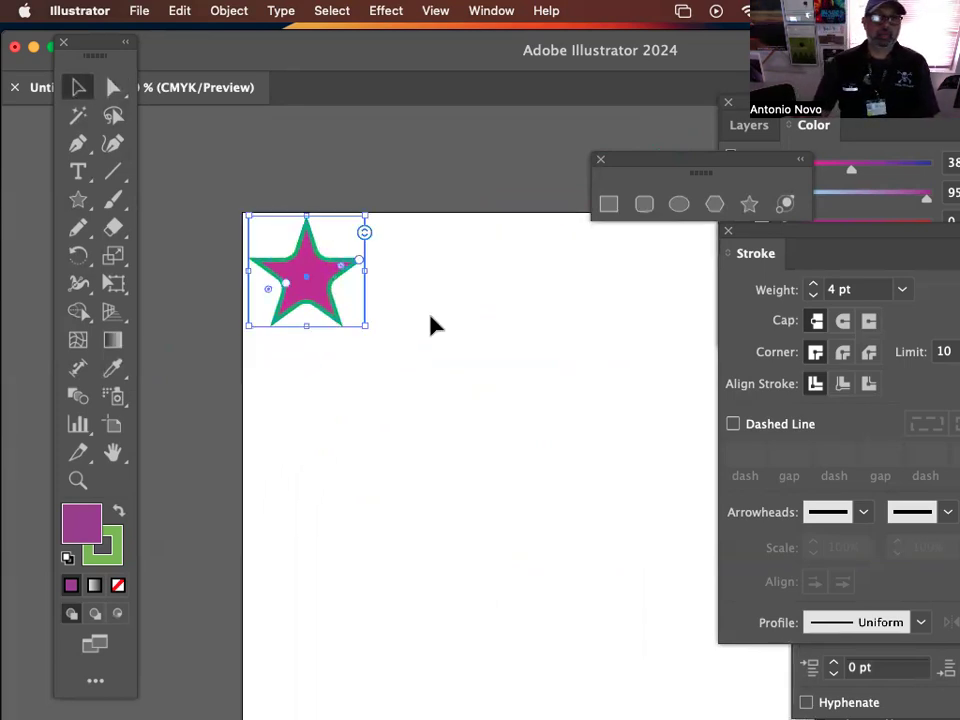
{"action": "left_click", "coordinate": [322, 282]}
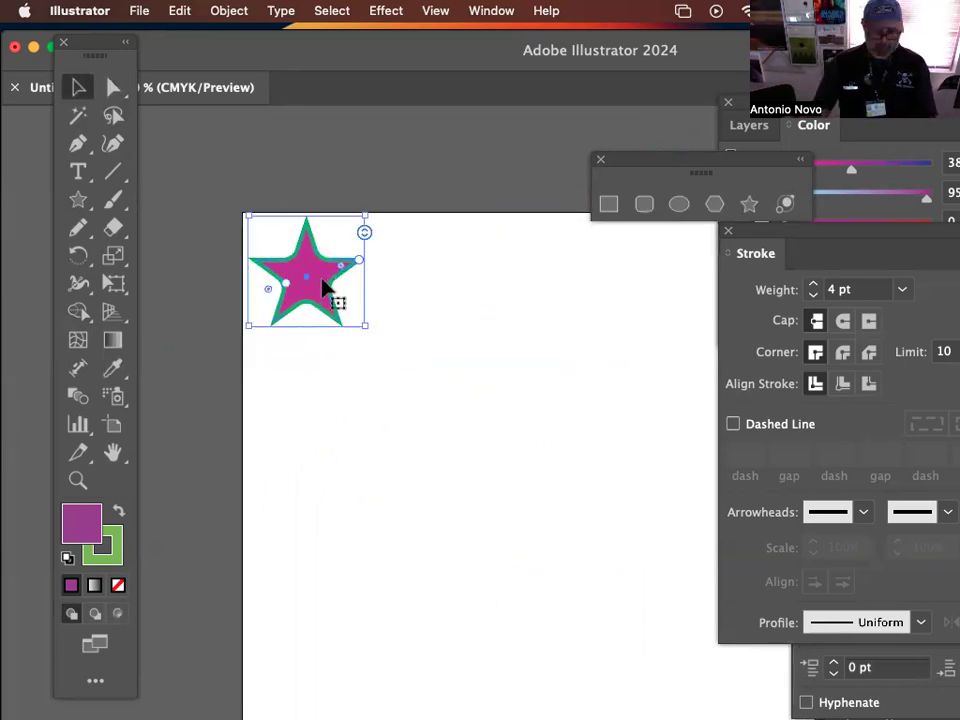
{"action": "key", "text": "super+minus"}
{"action": "key", "text": "minus"}
{"action": "scroll", "coordinate": [398, 327], "scroll_direction": "down", "scroll_amount": 8}
{"action": "scroll", "coordinate": [398, 327], "scroll_direction": "right", "scroll_amount": 8}
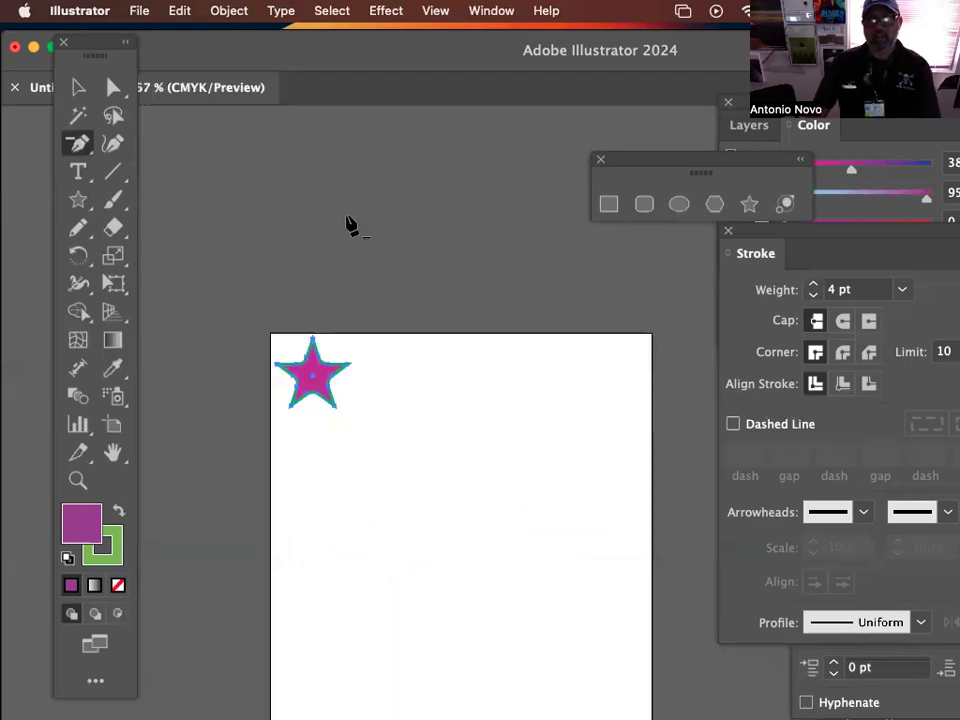
{"action": "left_click", "coordinate": [75, 88]}
{"action": "left_click", "coordinate": [441, 319]}
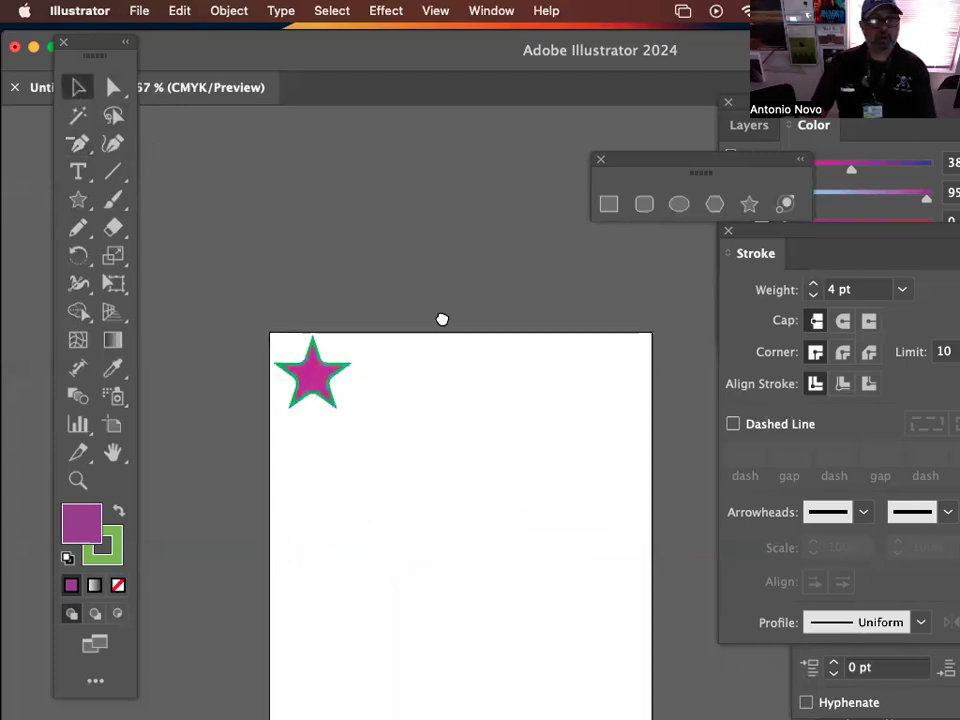
Step: Duplicate the star immediately to its right and repeat the transformation three times for a row of five stars
{"action": "scroll", "coordinate": [420, 290], "scroll_direction": "down", "scroll_amount": 4}
{"action": "left_click_drag", "start_coordinate": [276, 272], "coordinate": [349, 291]}
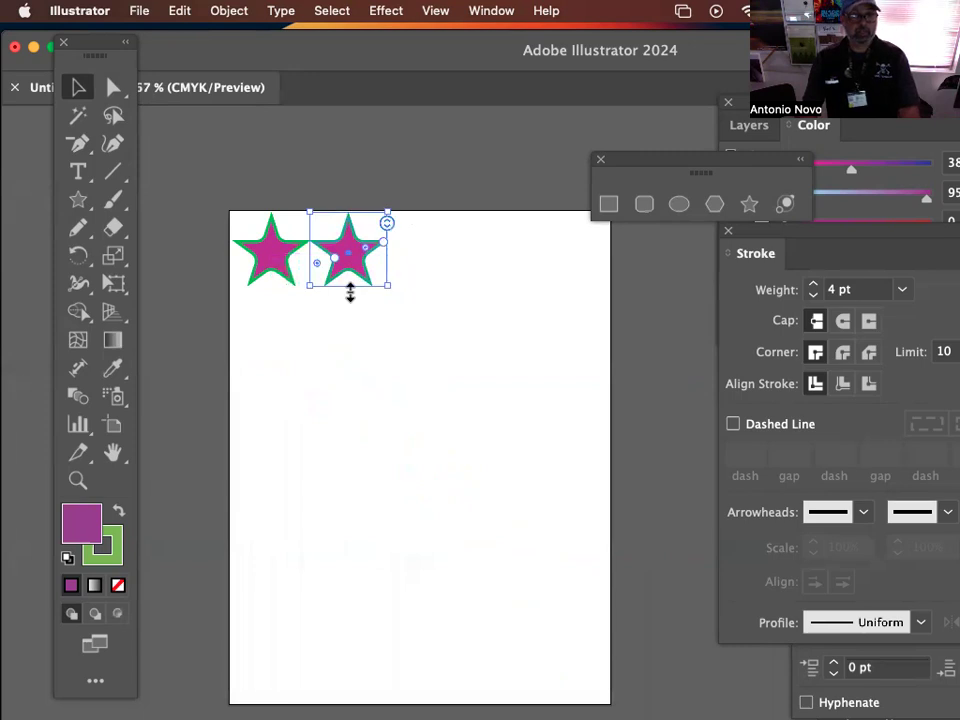
{"action": "key", "text": "super"}
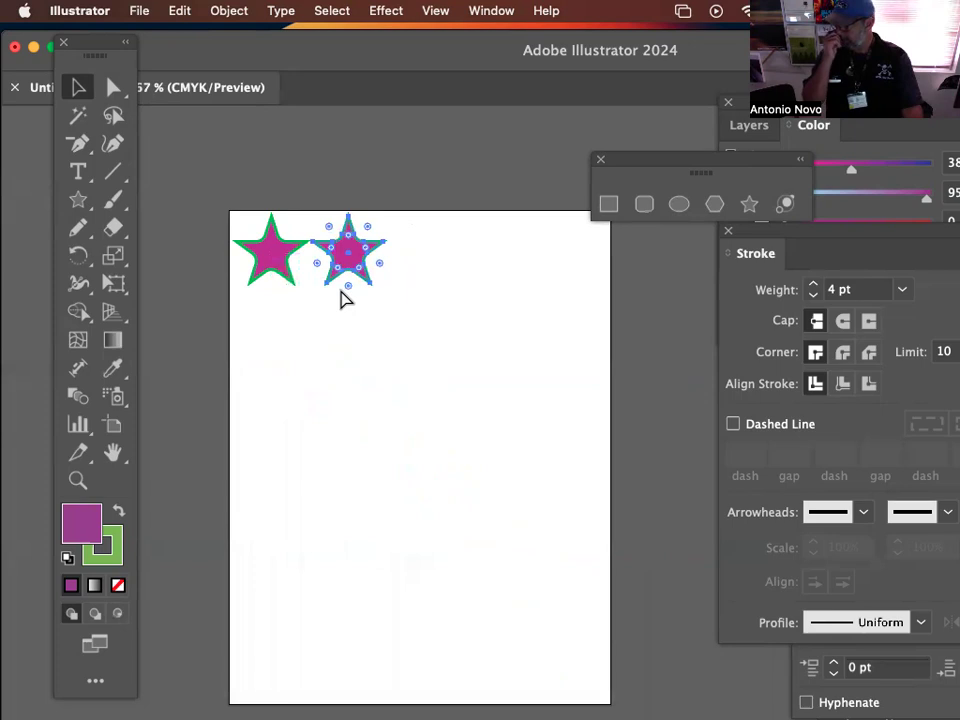
{"action": "key", "text": "super+d"}
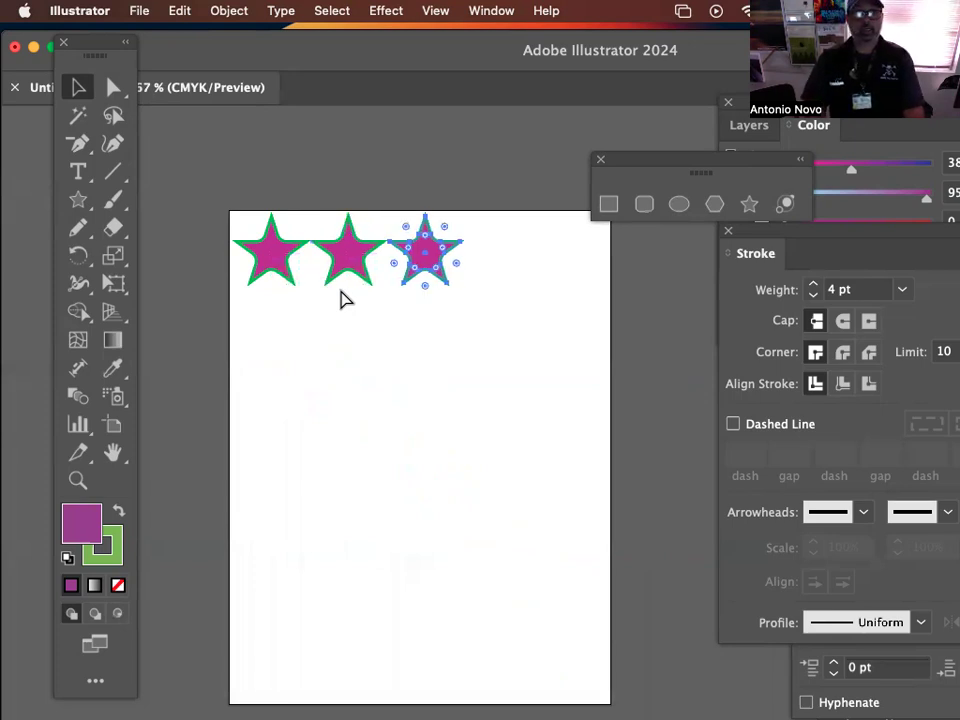
{"action": "key", "text": "super+d"}
{"action": "key", "text": "super+d"}
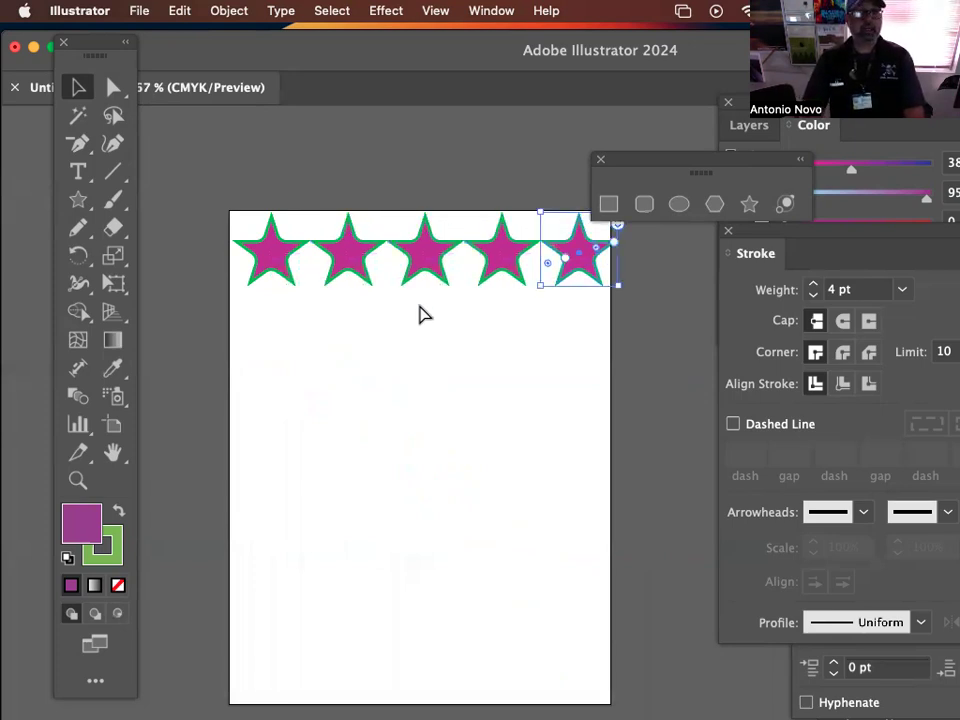
Step: Duplicate the whole row of five stars directly below and repeat the transformation five times to fill the artboard with seven rows
{"action": "left_click_drag", "start_coordinate": [657, 328], "coordinate": [183, 212]}
{"action": "left_click_drag", "start_coordinate": [392, 345], "coordinate": [328, 264]}
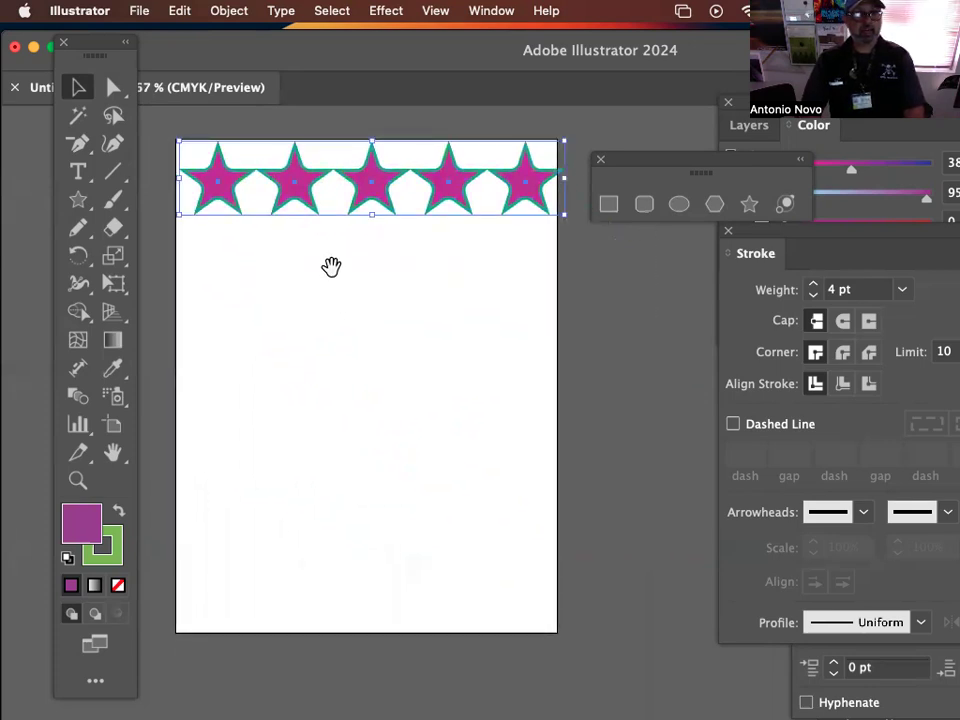
{"action": "left_click_drag", "start_coordinate": [228, 200], "coordinate": [231, 268]}
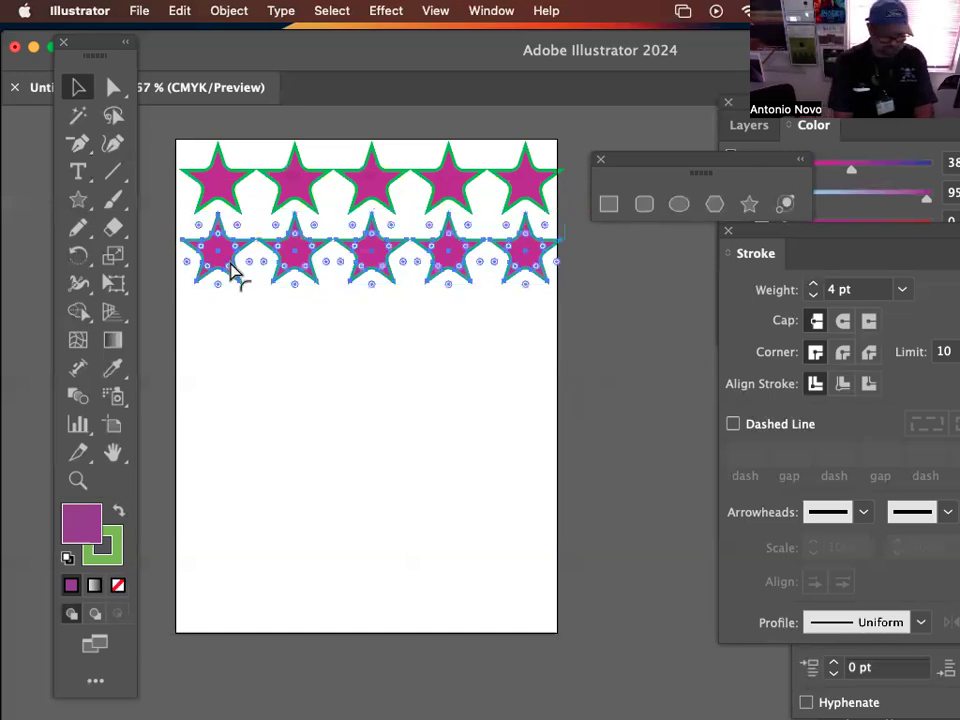
{"action": "key", "text": "super+d"}
{"action": "key", "text": "super+d"}
{"action": "key", "text": "super+d"}
{"action": "key", "text": "super+d"}
{"action": "key", "text": "super+d"}
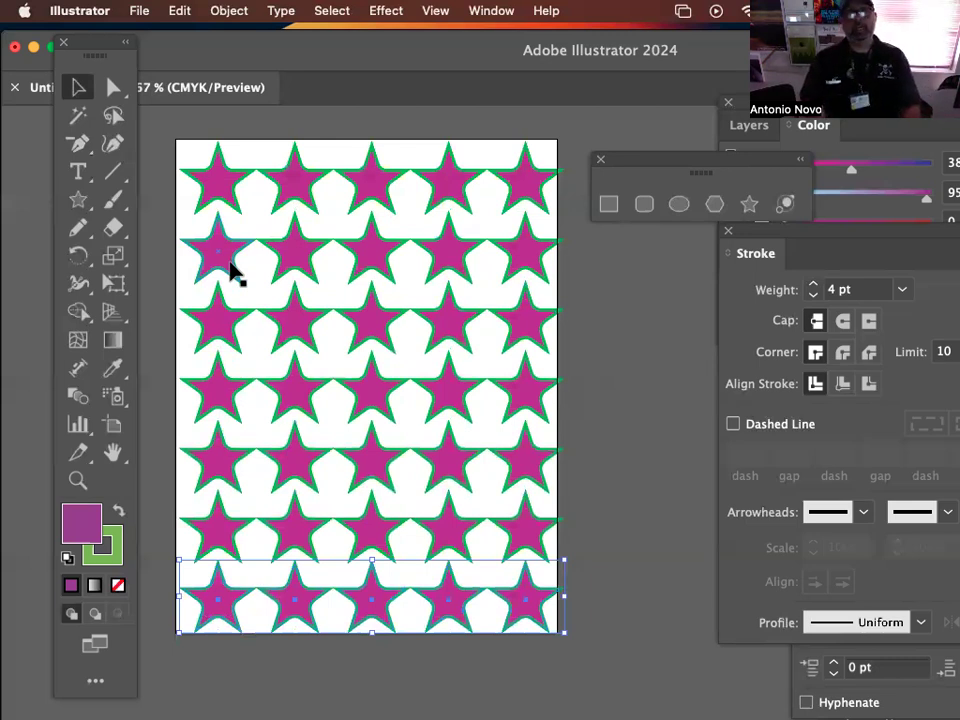
Step: Deselect the stars and examine how they overhang the artboard's right edge, moving the floating shape tools out of the way
{"action": "left_click_drag", "start_coordinate": [656, 161], "coordinate": [700, 172]}
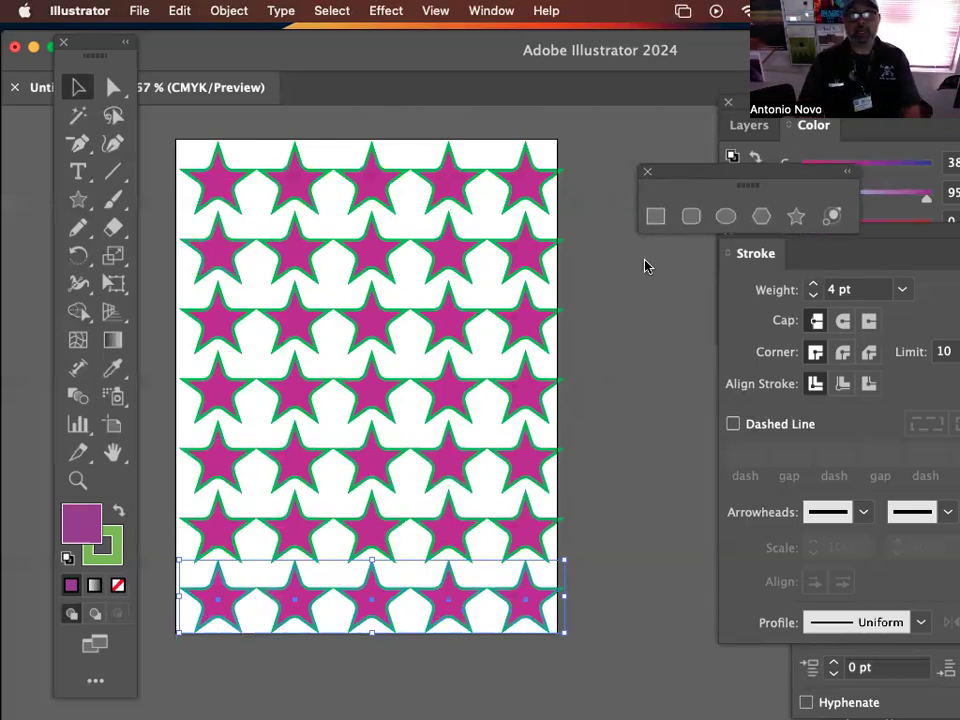
{"action": "left_click", "coordinate": [163, 127]}
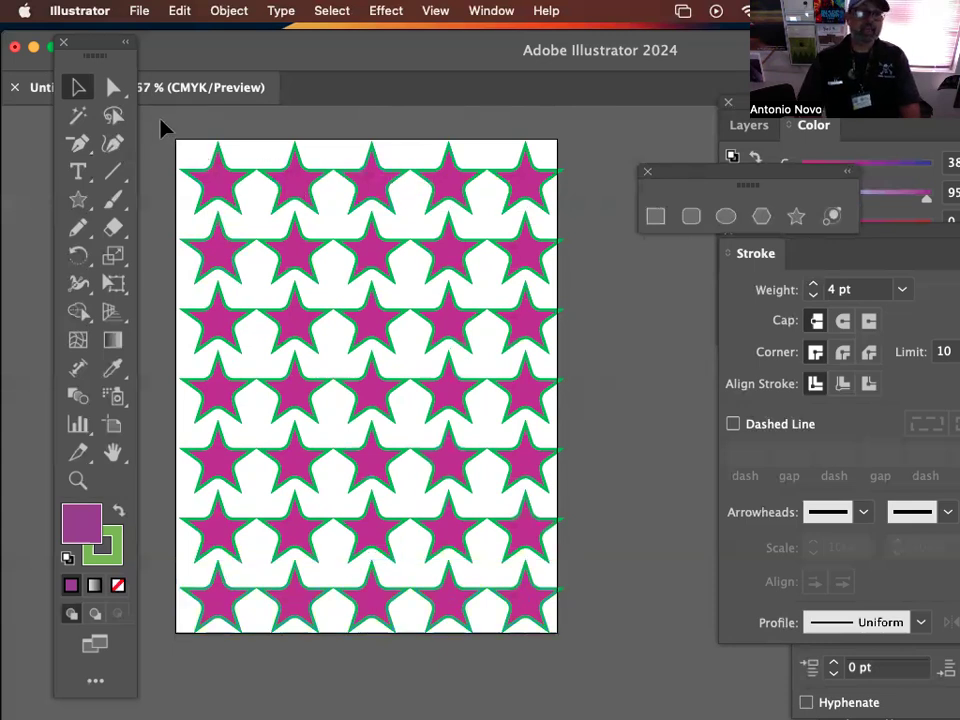
{"action": "left_click", "coordinate": [80, 482]}
{"action": "left_click_drag", "start_coordinate": [563, 183], "coordinate": [697, 292]}
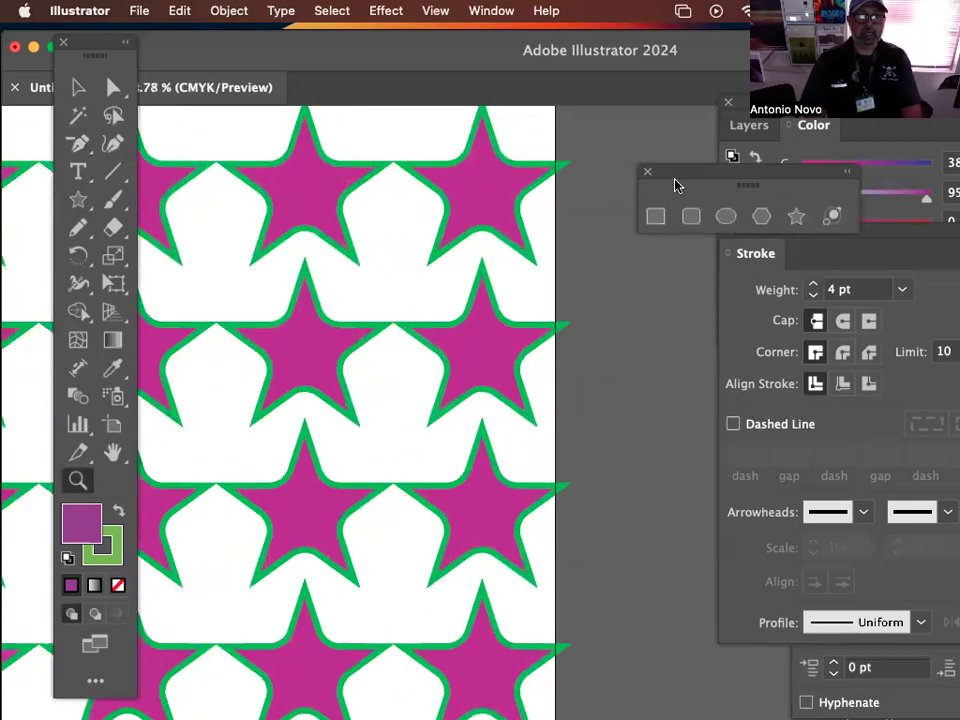
{"action": "left_click_drag", "start_coordinate": [675, 185], "coordinate": [713, 170]}
{"action": "key", "text": "super+minus"}
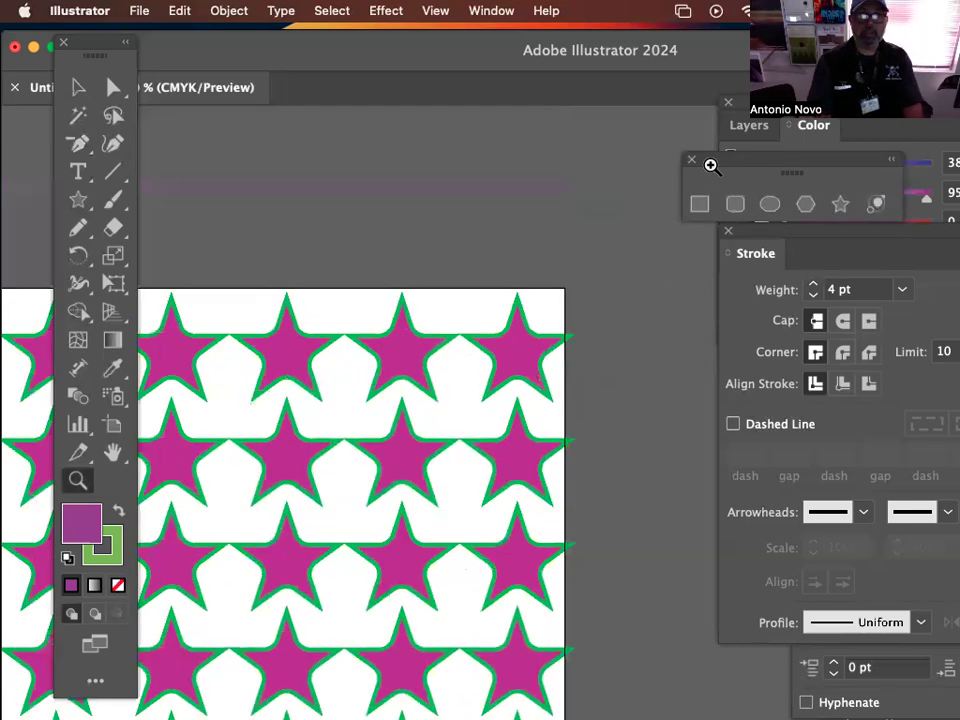
Step: Select all the stars and nudge the whole block four small increments left to line up with the artboard's left edge
{"action": "key", "text": "super+equal"}
{"action": "key", "text": "super+minus"}
{"action": "key", "text": "super+minus"}
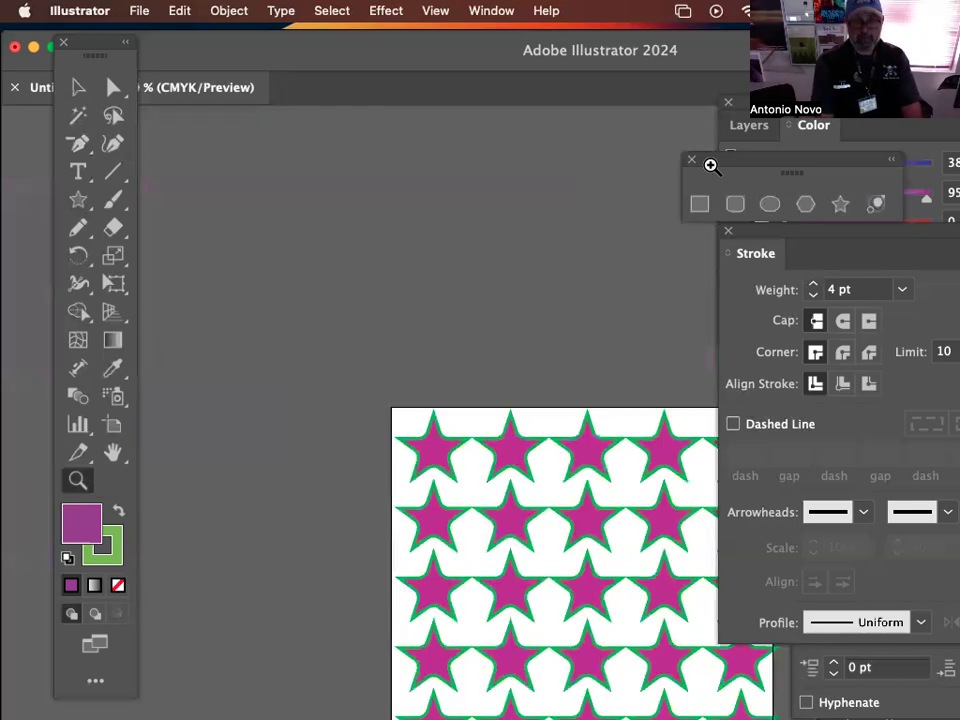
{"action": "key", "text": "space"}
{"action": "left_click_drag", "start_coordinate": [432, 331], "coordinate": [262, 166]}
{"action": "left_click_drag", "start_coordinate": [370, 221], "coordinate": [336, 115]}
{"action": "left_click", "coordinate": [76, 88]}
{"action": "left_click_drag", "start_coordinate": [159, 119], "coordinate": [616, 668]}
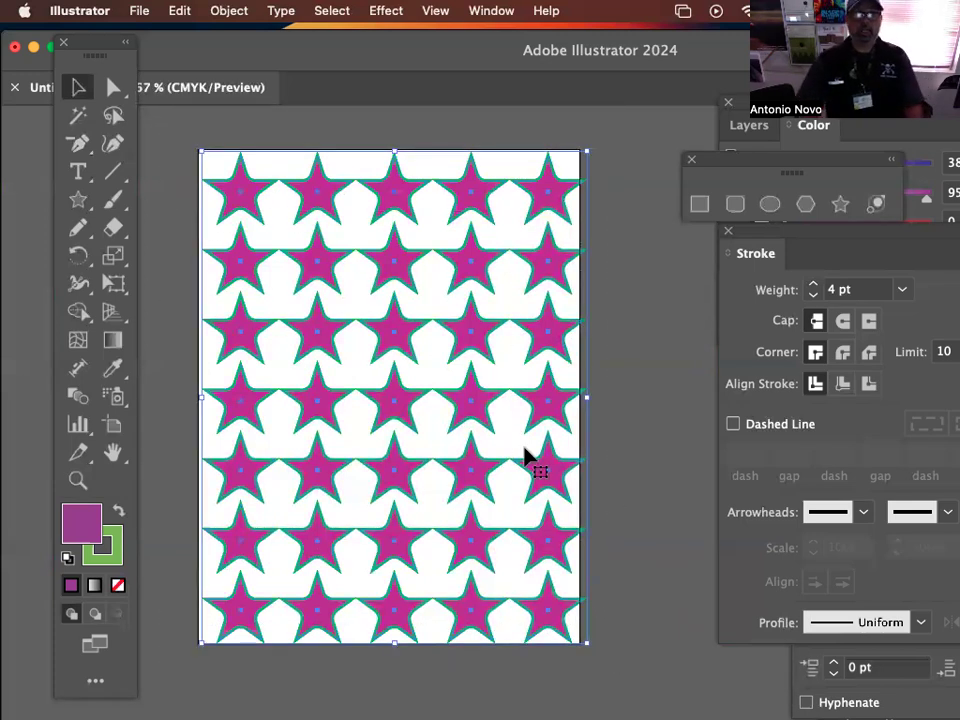
{"action": "key", "text": "Left"}
{"action": "key", "text": "Left"}
{"action": "key", "text": "Left"}
{"action": "key", "text": "Left"}
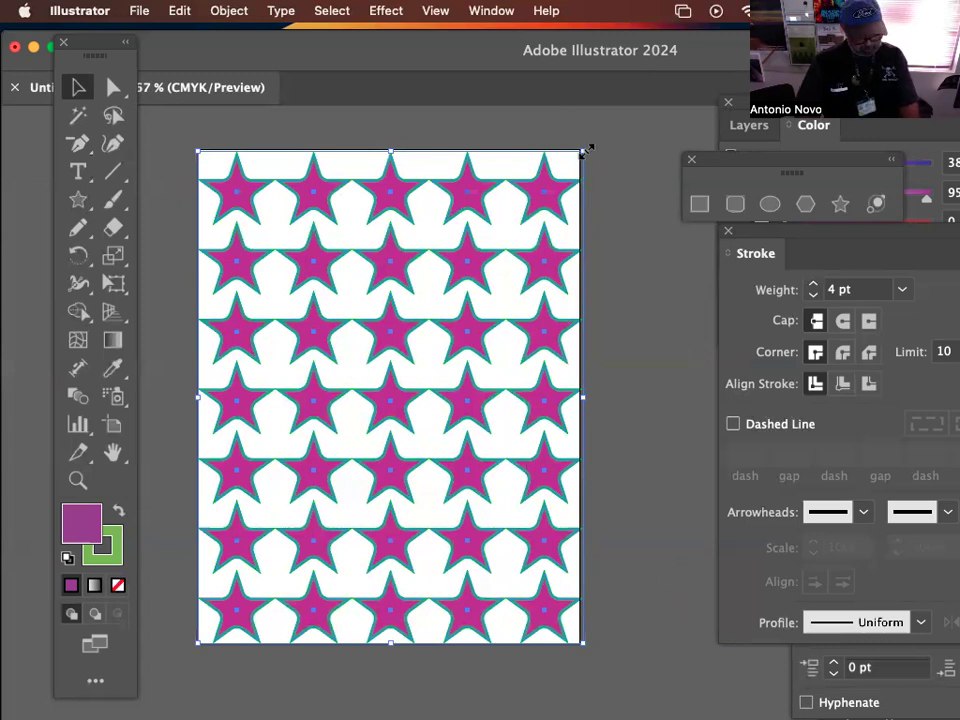
Step: Scale the star block down proportionally about its centre to leave a margin inside the artboard, and deselect it
{"action": "left_click_drag", "start_coordinate": [586, 150], "coordinate": [576, 167]}
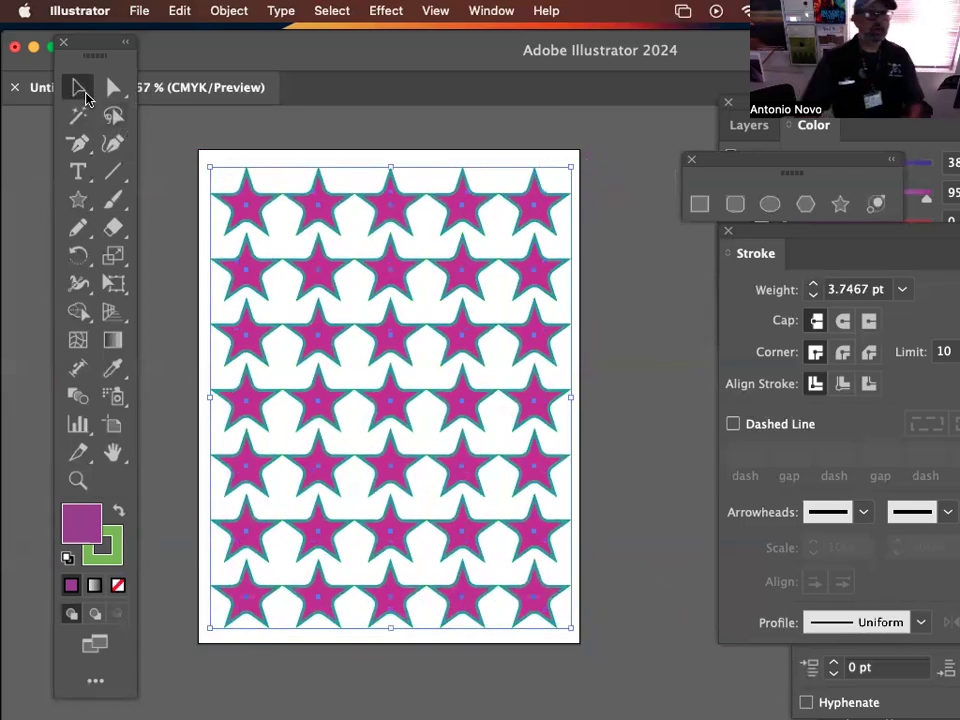
{"action": "left_click", "coordinate": [174, 140]}
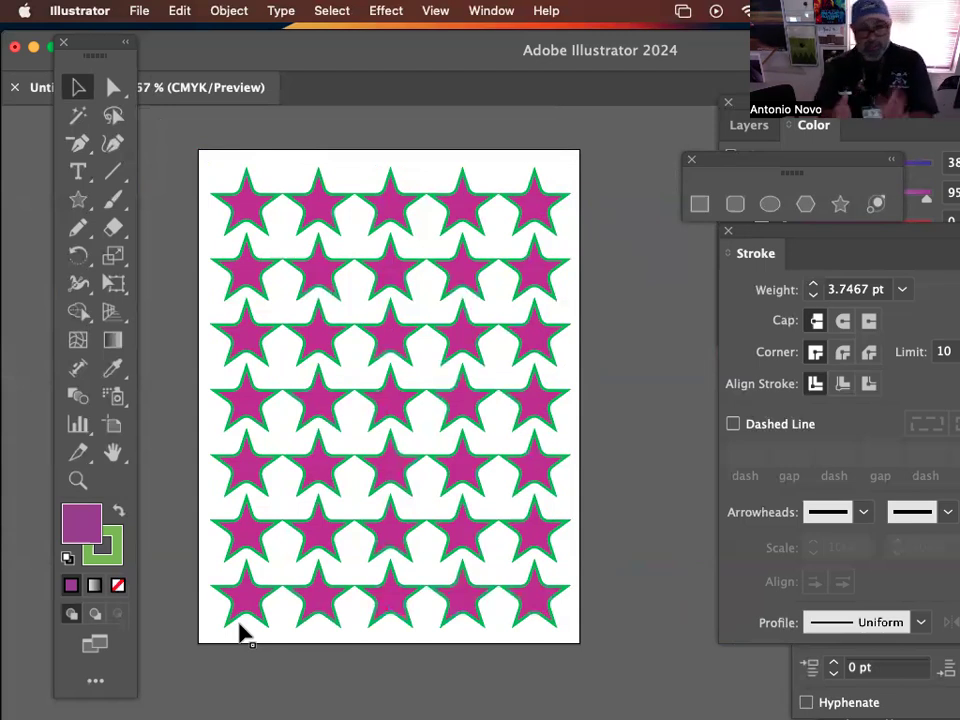
Step: Reselect the star block and fine-tune its position on the artboard with small nudges left, up and down
{"action": "scroll", "coordinate": [420, 635], "scroll_direction": "right", "scroll_amount": 1}
{"action": "left_click_drag", "start_coordinate": [587, 652], "coordinate": [190, 141]}
{"action": "key", "text": "Up"}
{"action": "key", "text": "Up"}
{"action": "key", "text": "Up"}
{"action": "key", "text": "Up"}
{"action": "key", "text": "Up"}
{"action": "key", "text": "Up"}
{"action": "key", "text": "Up"}
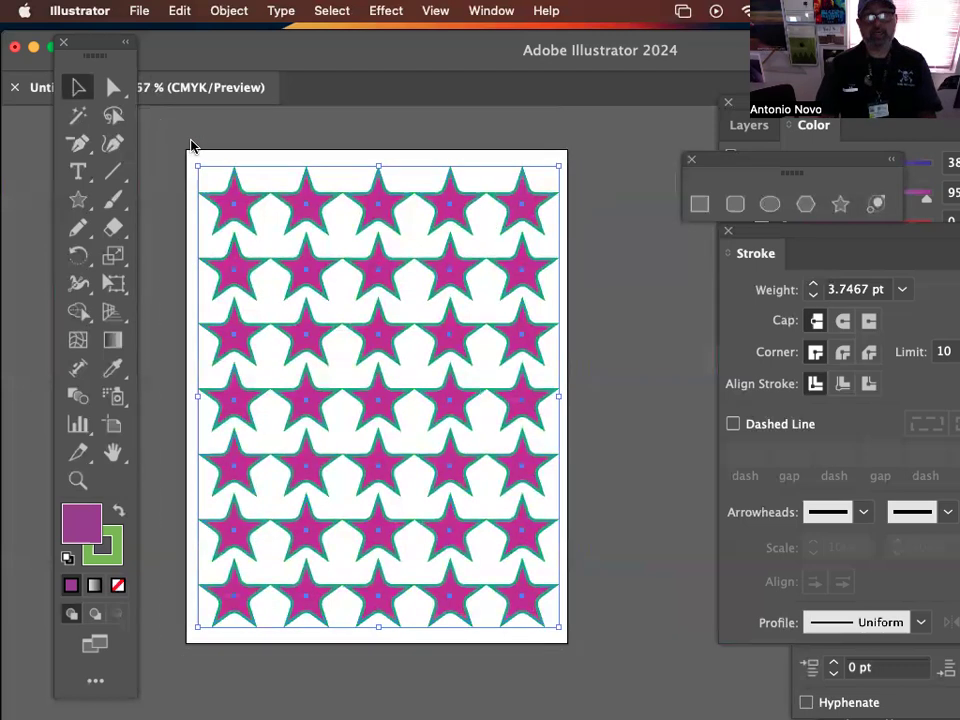
{"action": "key", "text": "Left"}
{"action": "key", "text": "Left"}
{"action": "key", "text": "Down"}
{"action": "key", "text": "Down"}
{"action": "key", "text": "Down"}
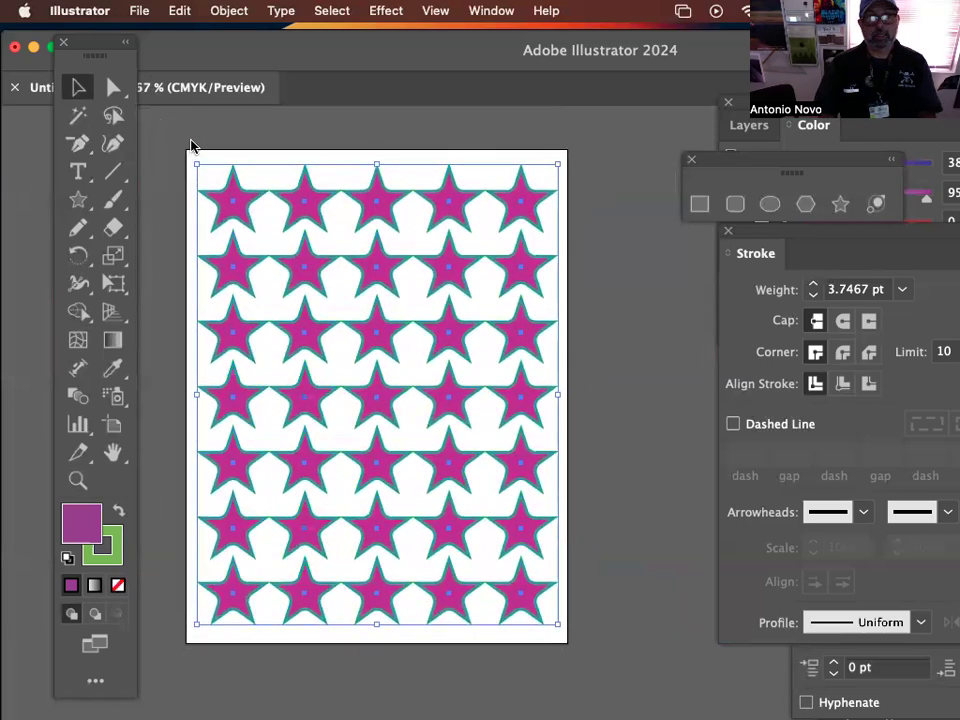
{"action": "key", "text": "Down"}
{"action": "key", "text": "Down"}
{"action": "key", "text": "Down"}
{"action": "key", "text": "Down"}
{"action": "key", "text": "Down"}
{"action": "key", "text": "Down"}
{"action": "key", "text": "Down"}
{"action": "key", "text": "Down"}
{"action": "key", "text": "Down"}
{"action": "key", "text": "Down"}
{"action": "key", "text": "Down"}
{"action": "key", "text": "Down"}
{"action": "key", "text": "Up"}
{"action": "key", "text": "Up"}
{"action": "key", "text": "Up"}
{"action": "key", "text": "Up"}
{"action": "key", "text": "Up"}
{"action": "key", "text": "Up"}
{"action": "key", "text": "Up"}
{"action": "key", "text": "Up"}
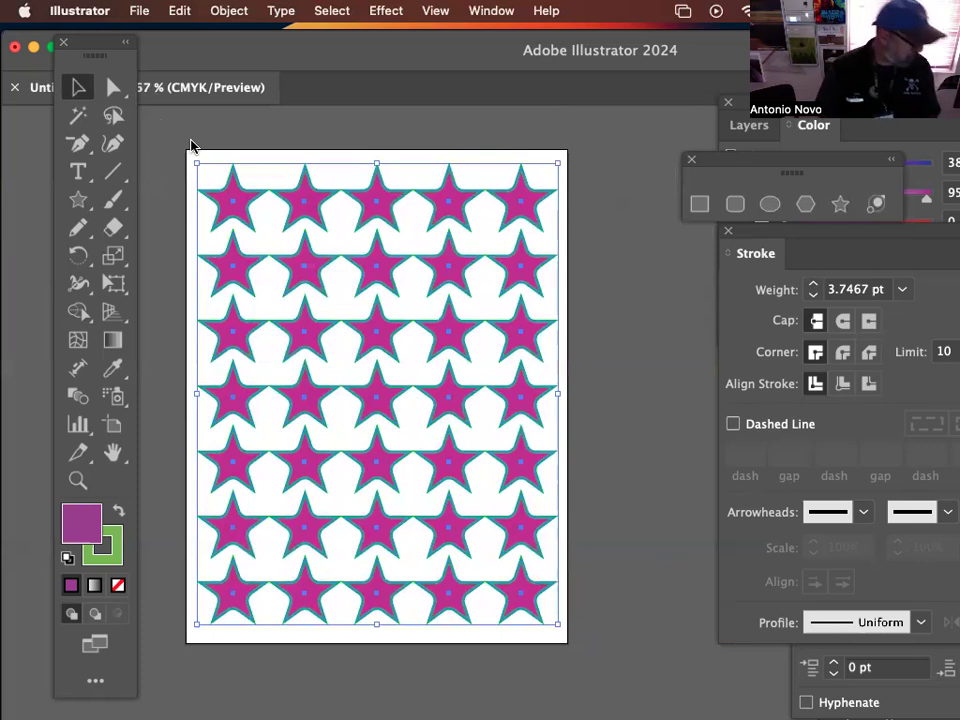
Step: Shift the star block down in large increments well past the artboard's bottom edge and bring it back up
{"action": "key", "text": "shift+Down"}
{"action": "key", "text": "shift+Down"}
{"action": "key", "text": "shift+Down"}
{"action": "key", "text": "shift+Down"}
{"action": "key", "text": "shift+Down"}
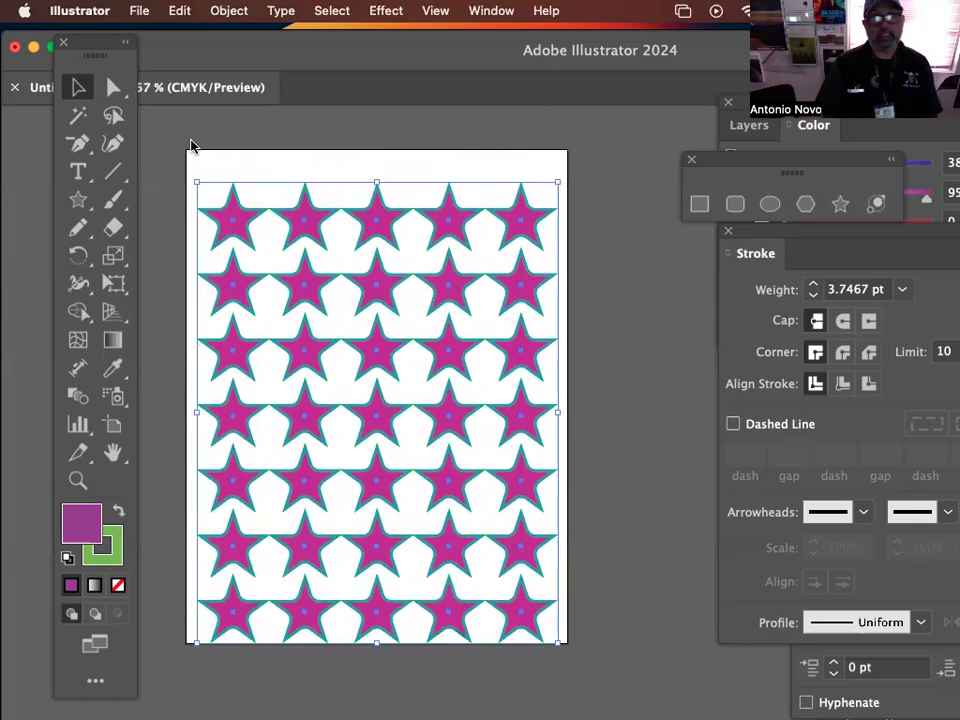
{"action": "key", "text": "shift+Down"}
{"action": "key", "text": "shift+Down"}
{"action": "key", "text": "shift+Down"}
{"action": "key", "text": "shift+Down"}
{"action": "key", "text": "shift+Down"}
{"action": "key", "text": "shift+Down"}
{"action": "key", "text": "shift+Down"}
{"action": "key", "text": "shift+Down"}
{"action": "key", "text": "shift+Down"}
{"action": "key", "text": "shift+Down"}
{"action": "key", "text": "shift+Down"}
{"action": "key", "text": "shift+Down"}
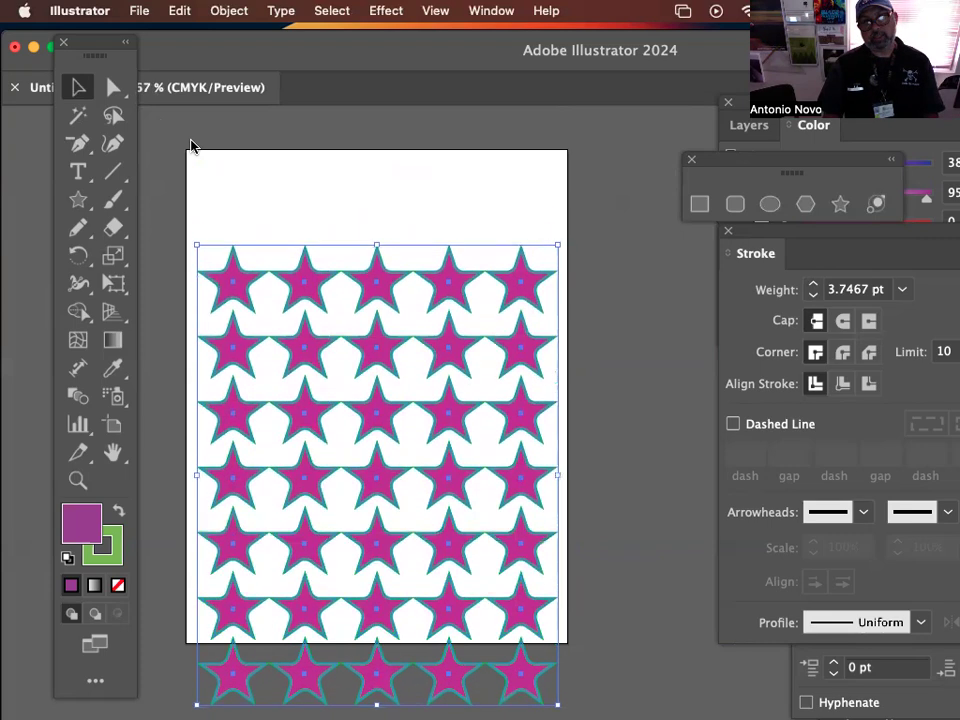
{"action": "key", "text": "shift+Down"}
{"action": "key", "text": "shift+Down"}
{"action": "key", "text": "shift+Up"}
{"action": "key", "text": "shift+Up"}
{"action": "key", "text": "shift+Up"}
{"action": "key", "text": "shift+Up"}
{"action": "key", "text": "shift+Up"}
{"action": "key", "text": "shift+Up"}
{"action": "key", "text": "shift+Up"}
{"action": "key", "text": "shift+Up"}
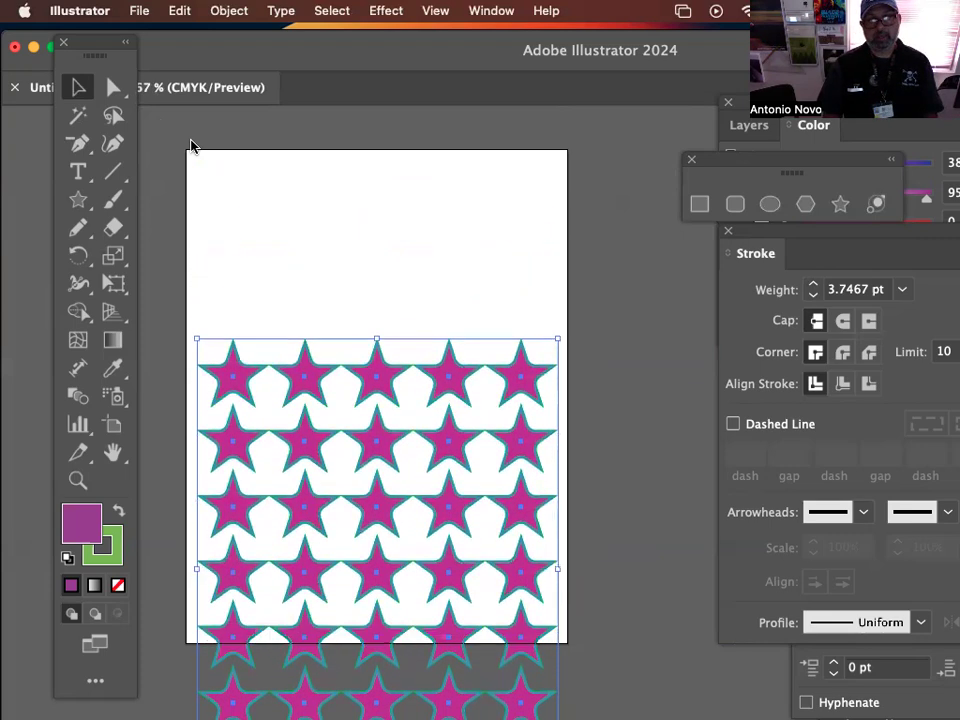
{"action": "key", "text": "shift+Up"}
{"action": "key", "text": "shift+Up"}
{"action": "key", "text": "shift+Up"}
{"action": "key", "text": "shift+Up"}
{"action": "key", "text": "shift+Up"}
{"action": "key", "text": "shift+Up"}
{"action": "key", "text": "shift+Up"}
{"action": "key", "text": "shift+Up"}
{"action": "key", "text": "shift+Up"}
{"action": "key", "text": "shift+Up"}
{"action": "key", "text": "shift+Up"}
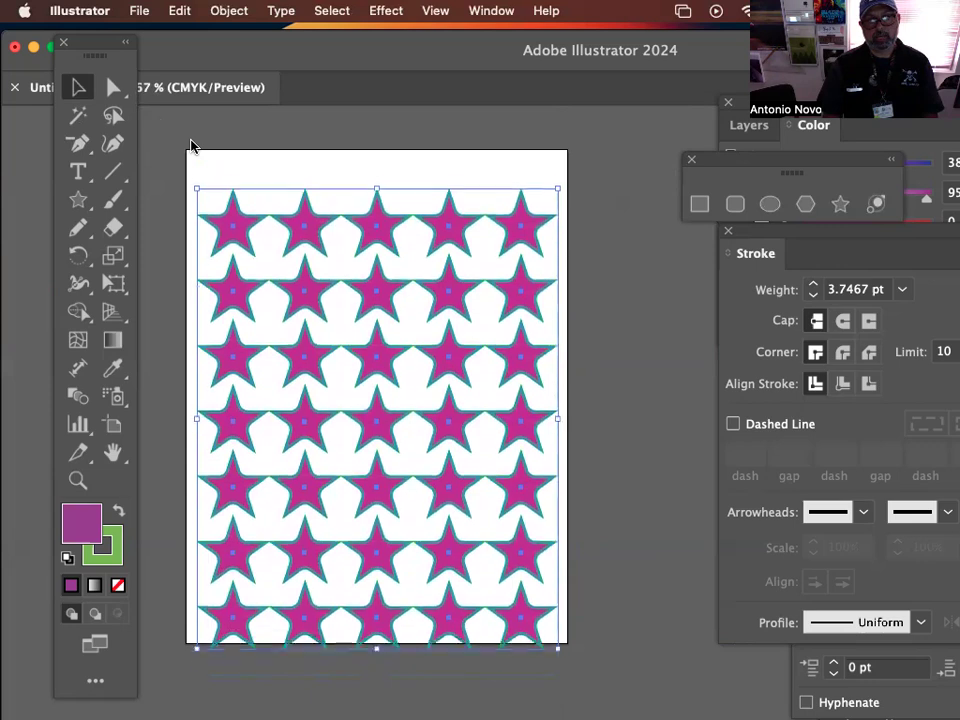
{"action": "key", "text": "shift+Down"}
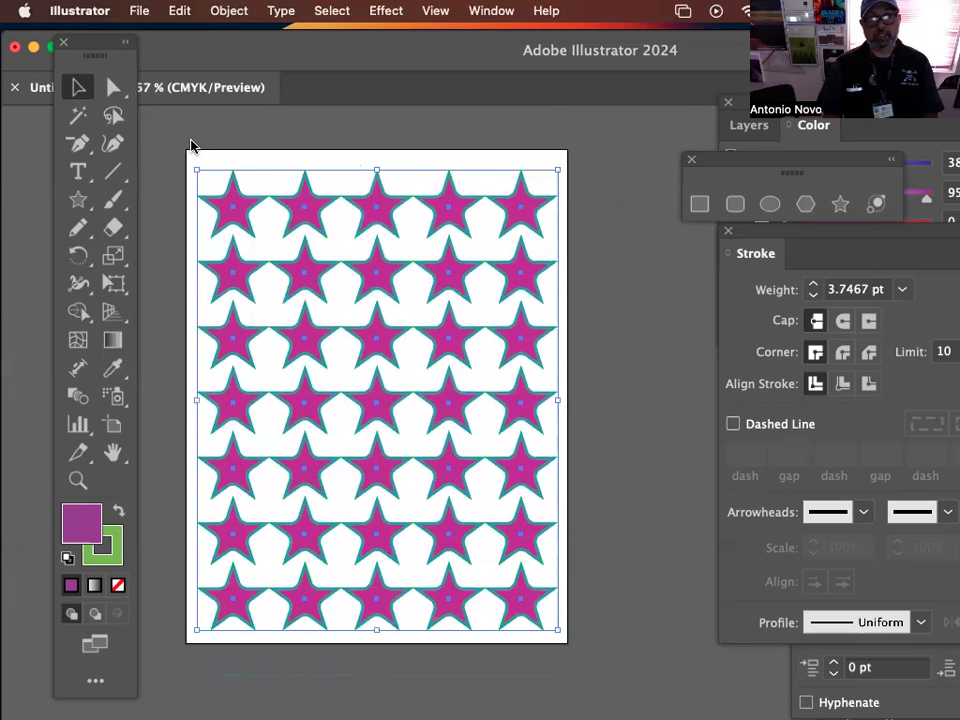
{"action": "key", "text": "shift+Up"}
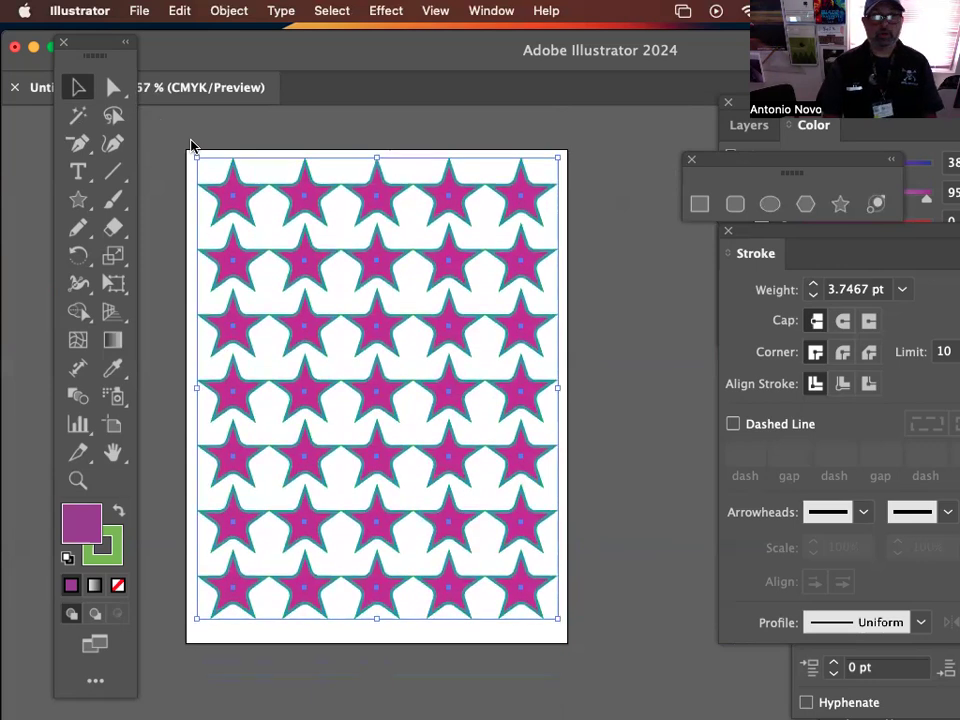
Step: Nudge the star block in small increments until its top and bottom margins look even, and deselect it
{"action": "key", "text": "Up"}
{"action": "key", "text": "Up"}
{"action": "key", "text": "Up"}
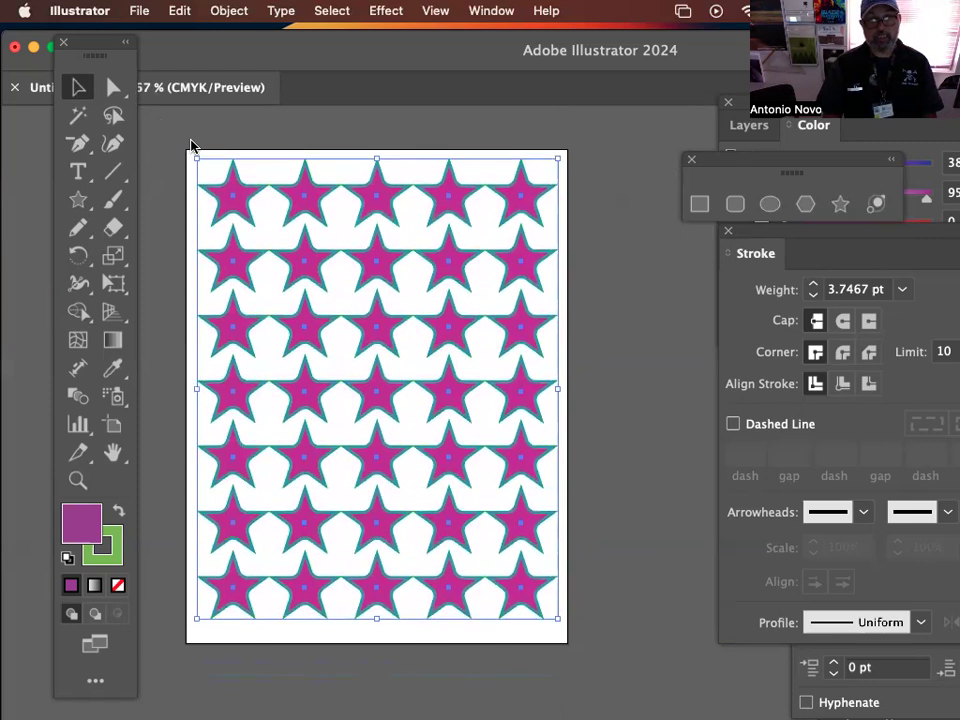
{"action": "key", "text": "Down"}
{"action": "key", "text": "Down"}
{"action": "key", "text": "Down"}
{"action": "key", "text": "Down"}
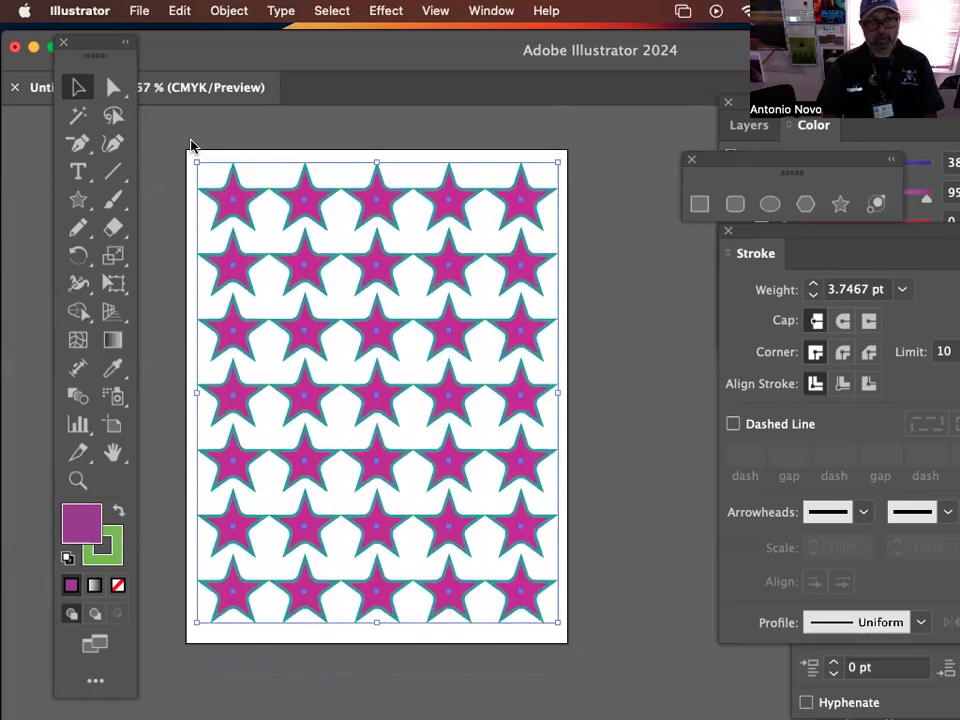
{"action": "key", "text": "Up"}
{"action": "key", "text": "Down"}
{"action": "key", "text": "Down"}
{"action": "key", "text": "Up"}
{"action": "key", "text": "Up"}
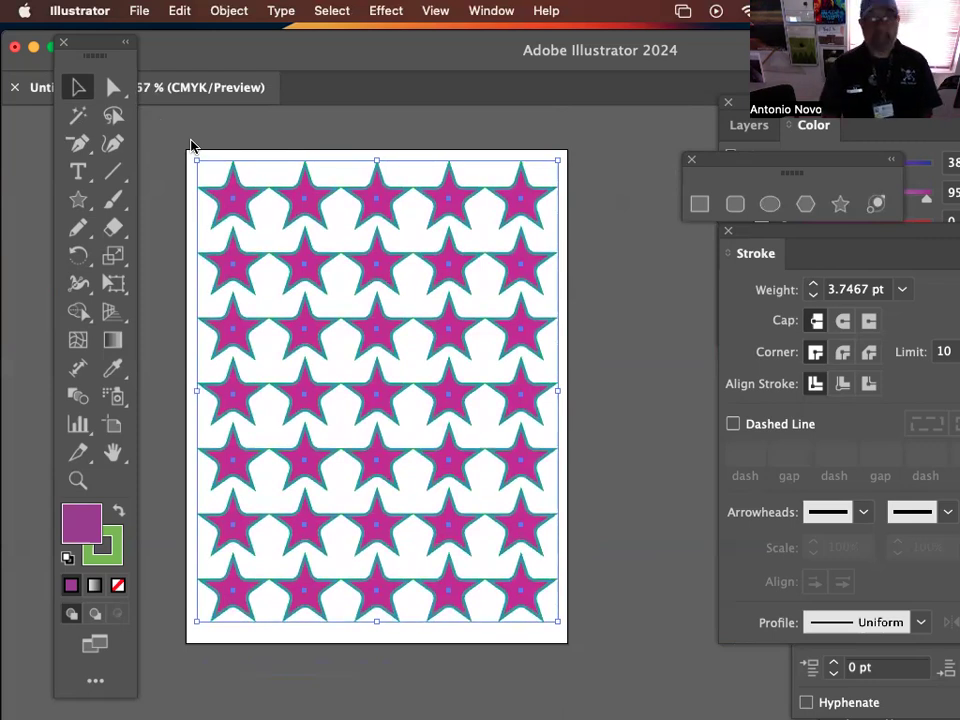
{"action": "left_click", "coordinate": [200, 135]}
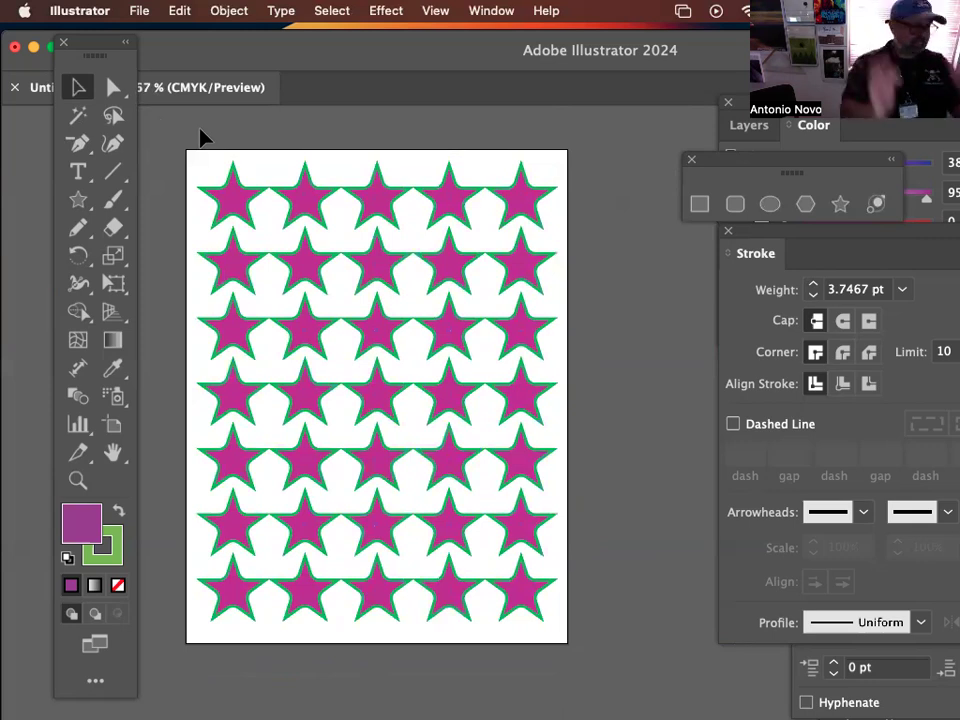
Step: Select all the stars and nudge the block up in small increments
{"action": "key", "text": "super+a"}
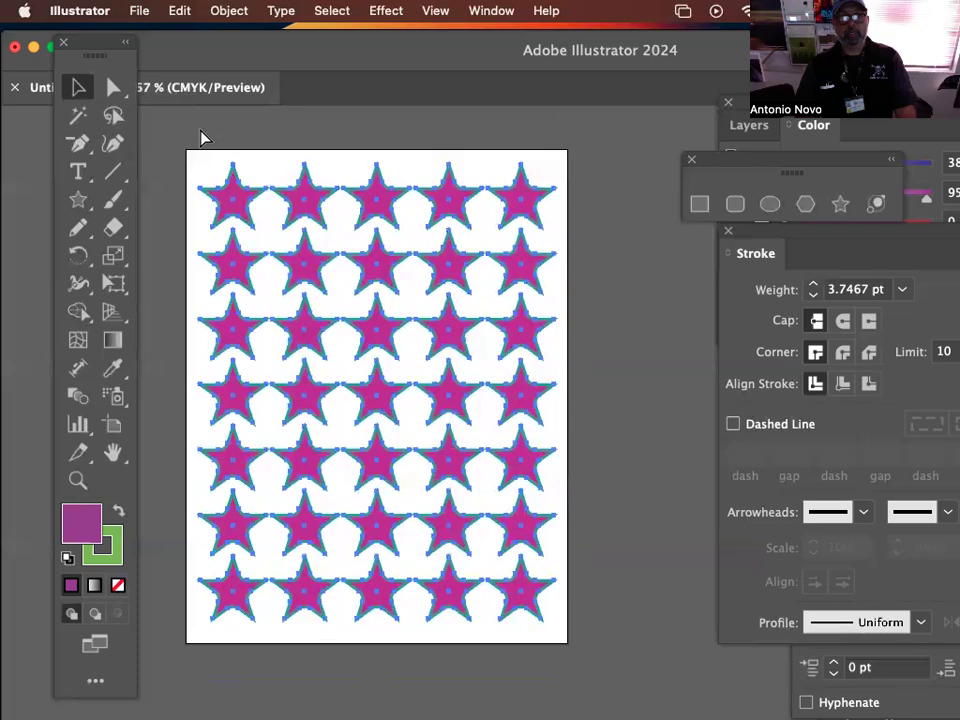
{"action": "key", "text": "Up"}
{"action": "key", "text": "Up"}
{"action": "key", "text": "Up"}
{"action": "key", "text": "Up"}
{"action": "key", "text": "Up"}
{"action": "key", "text": "Up"}
{"action": "key", "text": "Up"}
Step: Shift the star block down in large increments past the artboard's lower edge, bring it back up inside the page, and deselect it
{"action": "key", "text": "shift+Down"}
{"action": "key", "text": "shift+Down"}
{"action": "key", "text": "shift+Up"}
{"action": "key", "text": "shift+Down"}
{"action": "key", "text": "shift+Down"}
{"action": "key", "text": "shift+Down"}
{"action": "key", "text": "shift+Down"}
{"action": "key", "text": "shift+Down"}
{"action": "key", "text": "shift+Down"}
{"action": "key", "text": "shift+Down"}
{"action": "key", "text": "shift+Down"}
{"action": "key", "text": "shift+Down"}
{"action": "key", "text": "shift+Down"}
{"action": "key", "text": "shift+Down"}
{"action": "key", "text": "shift+Down"}
{"action": "key", "text": "shift+Down"}
{"action": "key", "text": "shift+Down"}
{"action": "key", "text": "shift+Down"}
{"action": "key", "text": "shift+Down"}
{"action": "key", "text": "shift+Down"}
{"action": "key", "text": "shift+Down"}
{"action": "key", "text": "shift+Down"}
{"action": "key", "text": "shift+Down"}
{"action": "key", "text": "shift+Down"}
{"action": "key", "text": "shift+Down"}
{"action": "key", "text": "shift+Down"}
{"action": "key", "text": "shift+Down"}
{"action": "key", "text": "shift+Down"}
{"action": "key", "text": "shift+Down"}
{"action": "key", "text": "shift+Down"}
{"action": "key", "text": "shift+Down"}
{"action": "key", "text": "shift+Down"}
{"action": "key", "text": "shift+Down"}
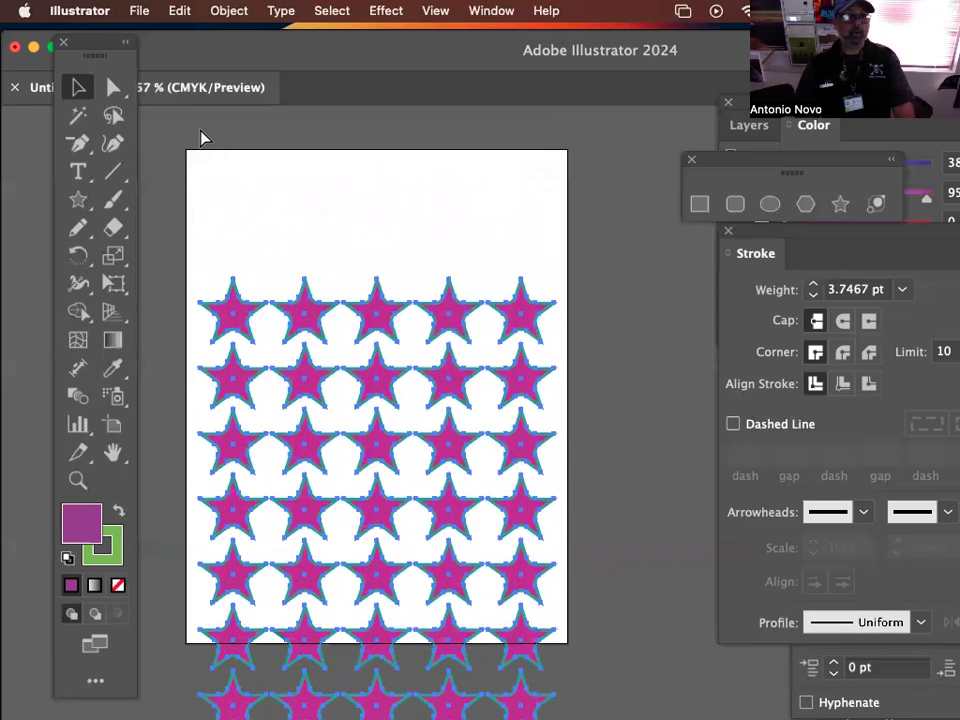
{"action": "key", "text": "shift+Up"}
{"action": "key", "text": "shift+Up"}
{"action": "key", "text": "shift+Up"}
{"action": "key", "text": "shift+Up"}
{"action": "key", "text": "shift+Up"}
{"action": "key", "text": "shift+Up"}
{"action": "key", "text": "shift+Up"}
{"action": "key", "text": "shift+Up"}
{"action": "key", "text": "shift+Up"}
{"action": "key", "text": "shift+Up"}
{"action": "key", "text": "shift+Up"}
{"action": "key", "text": "shift+Up"}
{"action": "key", "text": "shift+Up"}
{"action": "key", "text": "shift+Up"}
{"action": "key", "text": "shift+Up"}
{"action": "key", "text": "shift+Up"}
{"action": "key", "text": "shift+Up"}
{"action": "key", "text": "shift+Up"}
{"action": "key", "text": "shift+Up"}
{"action": "key", "text": "shift+Up"}
{"action": "key", "text": "shift+Up"}
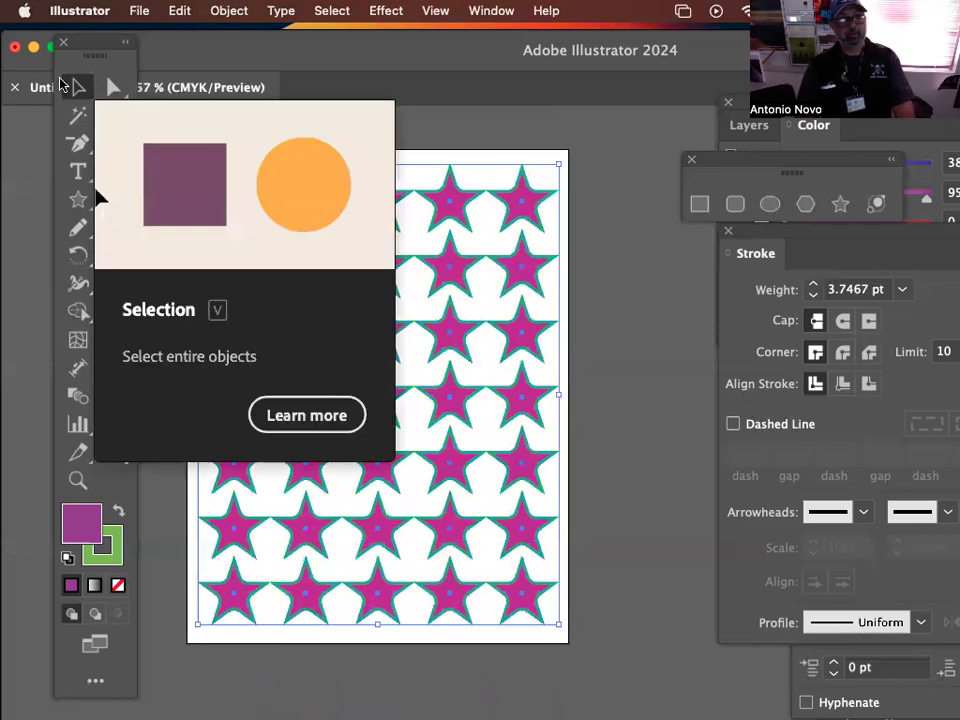
{"action": "left_click", "coordinate": [668, 536]}
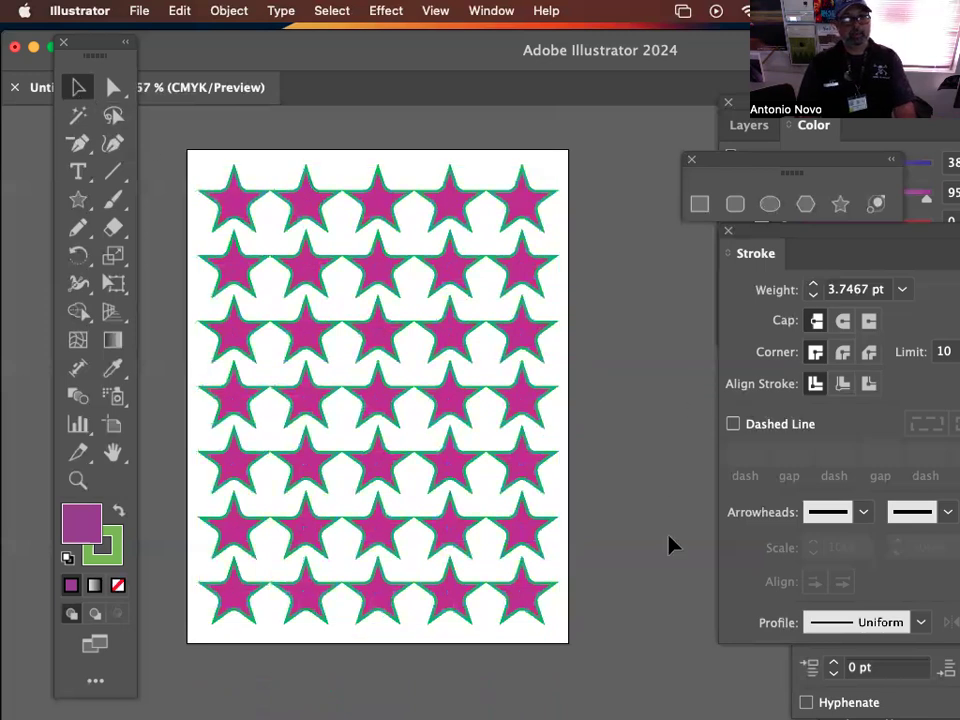
Step: Delete every star except the first one in the top row and move it close to the artboard's upper-left corner
{"action": "left_click", "coordinate": [213, 267]}
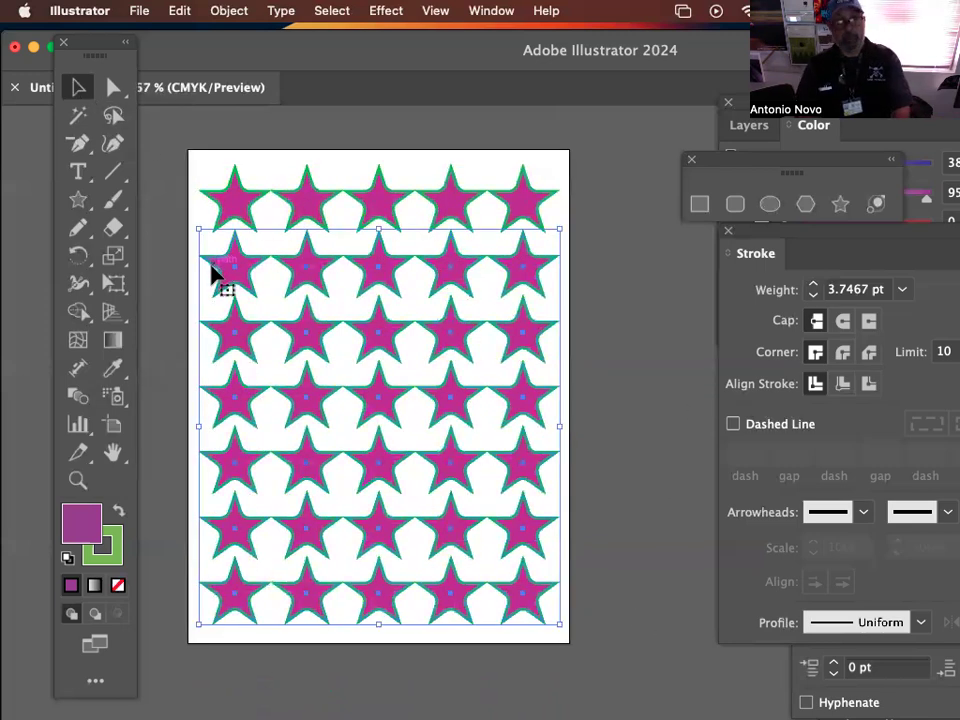
{"action": "key", "text": "Delete"}
{"action": "left_click_drag", "start_coordinate": [578, 248], "coordinate": [308, 155]}
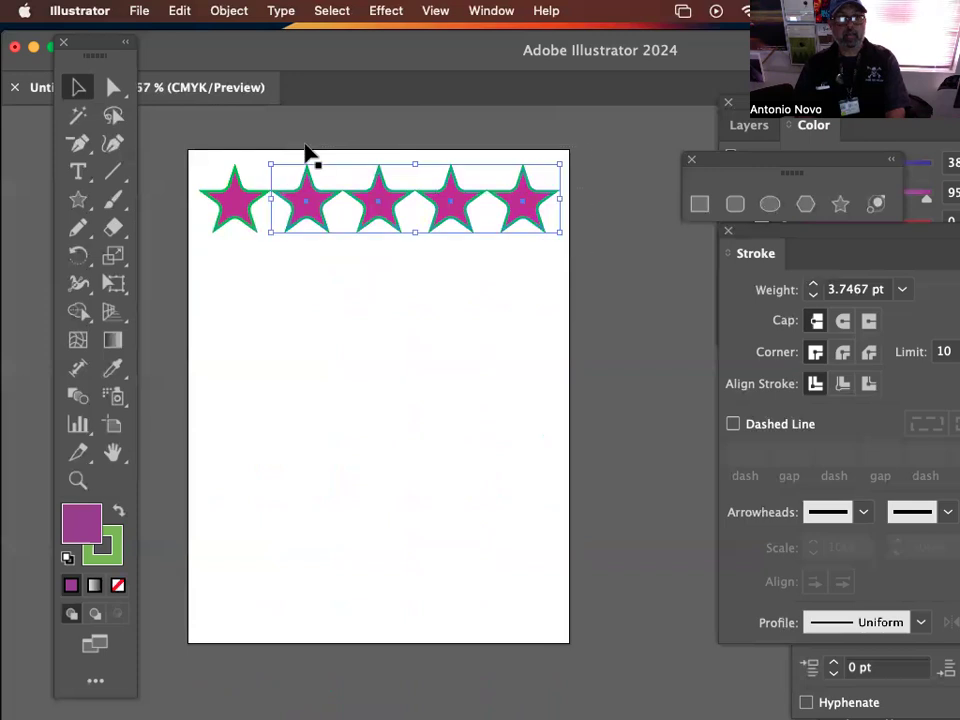
{"action": "key", "text": "Delete"}
{"action": "mouse_move", "coordinate": [240, 212]}
{"action": "left_mouse_down"}
{"action": "mouse_move", "coordinate": [223, 202]}
{"action": "mouse_move", "coordinate": [253, 205]}
{"action": "mouse_move", "coordinate": [230, 202]}
{"action": "left_mouse_up"}
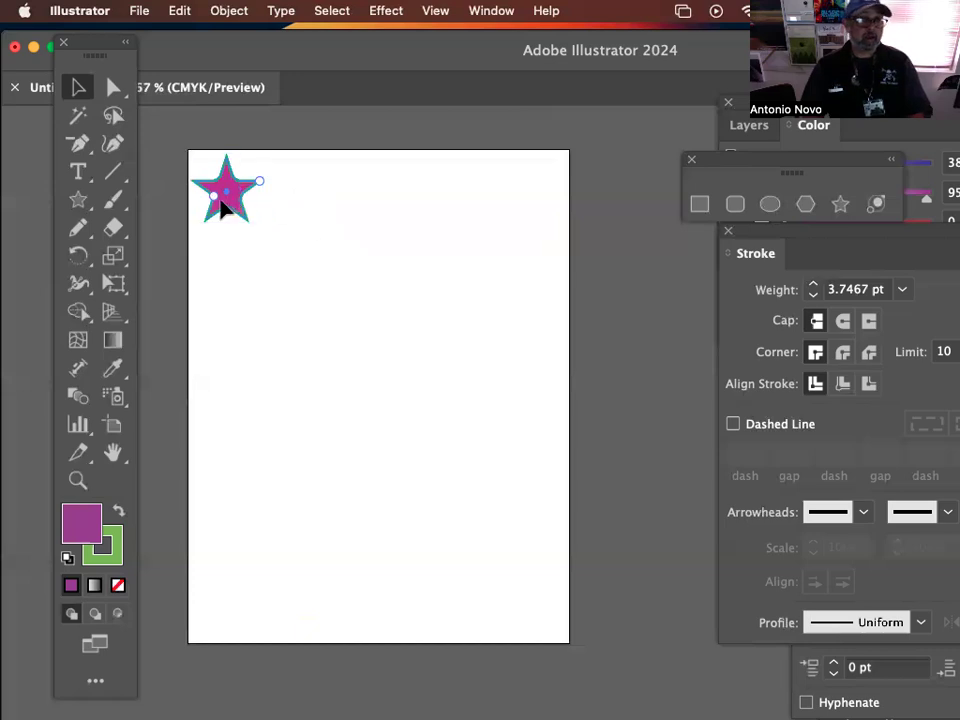
Step: Reselect the remaining star and place a copy of it directly to its right so that their side tips touch
{"action": "key", "text": "alt+super+equal"}
{"action": "key", "text": "alt+super+equal"}
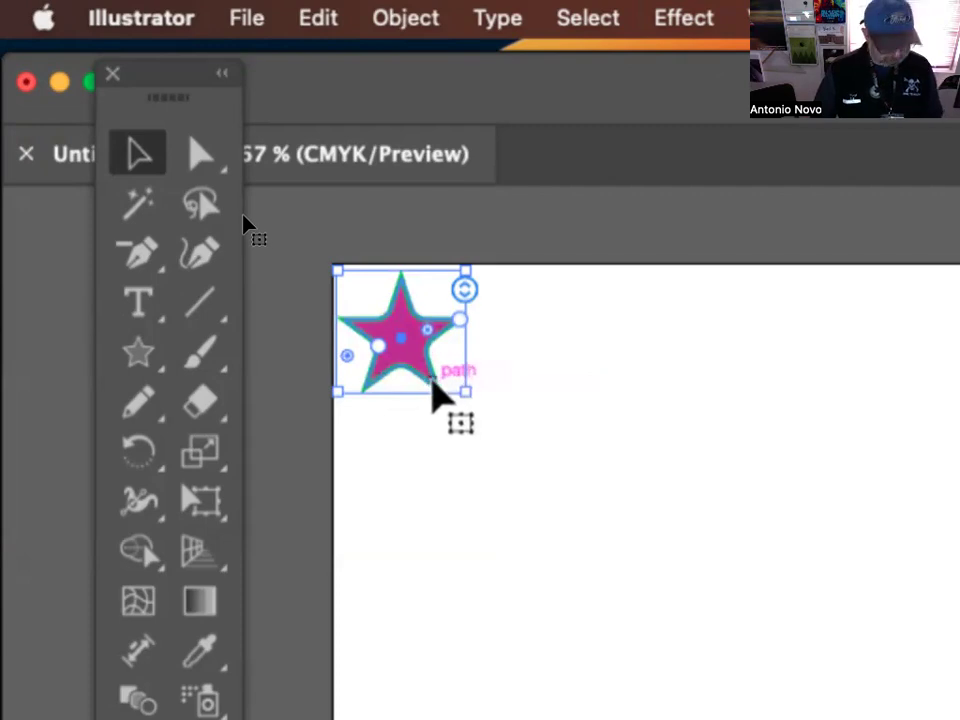
{"action": "left_click", "coordinate": [432, 395], "text": "shift"}
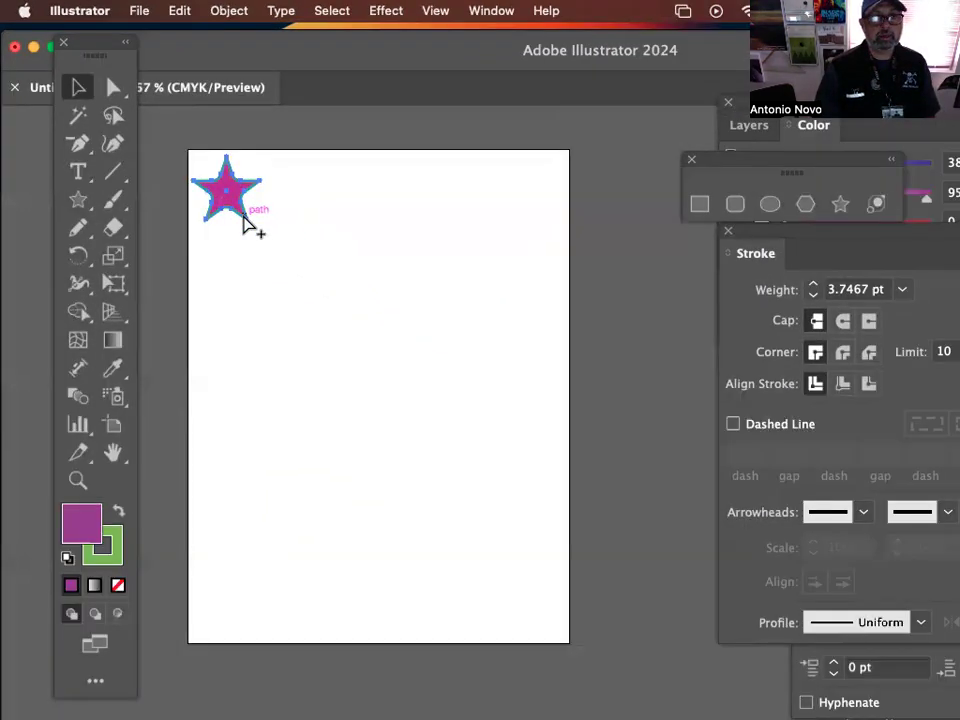
{"action": "left_click", "coordinate": [80, 90]}
{"action": "left_click", "coordinate": [242, 214]}
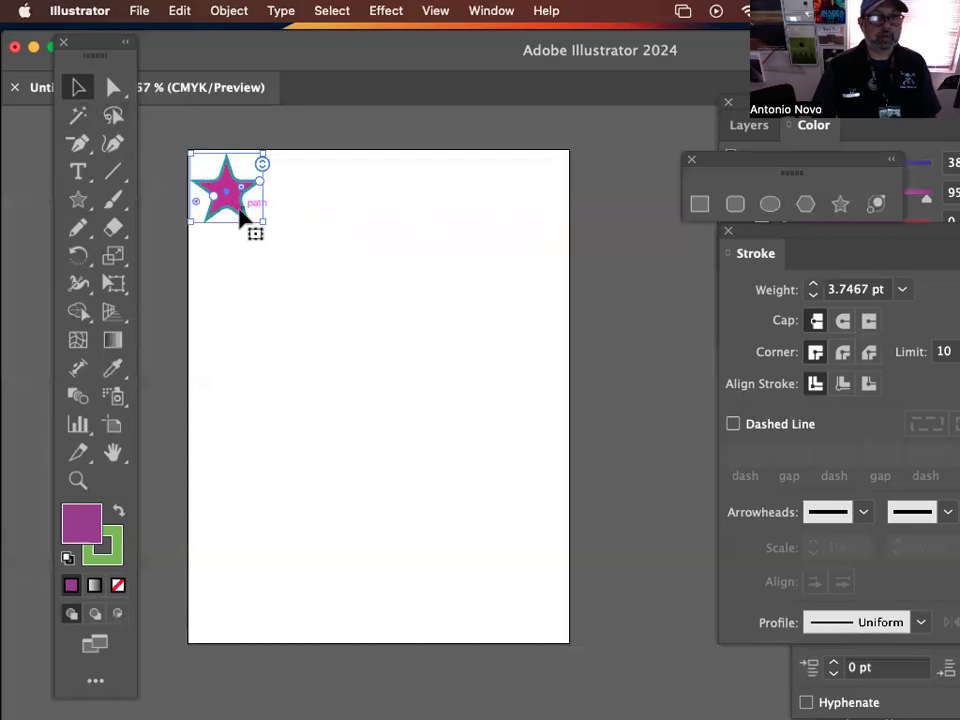
{"action": "left_click_drag", "start_coordinate": [241, 212], "coordinate": [313, 224]}
{"action": "key", "text": "alt"}
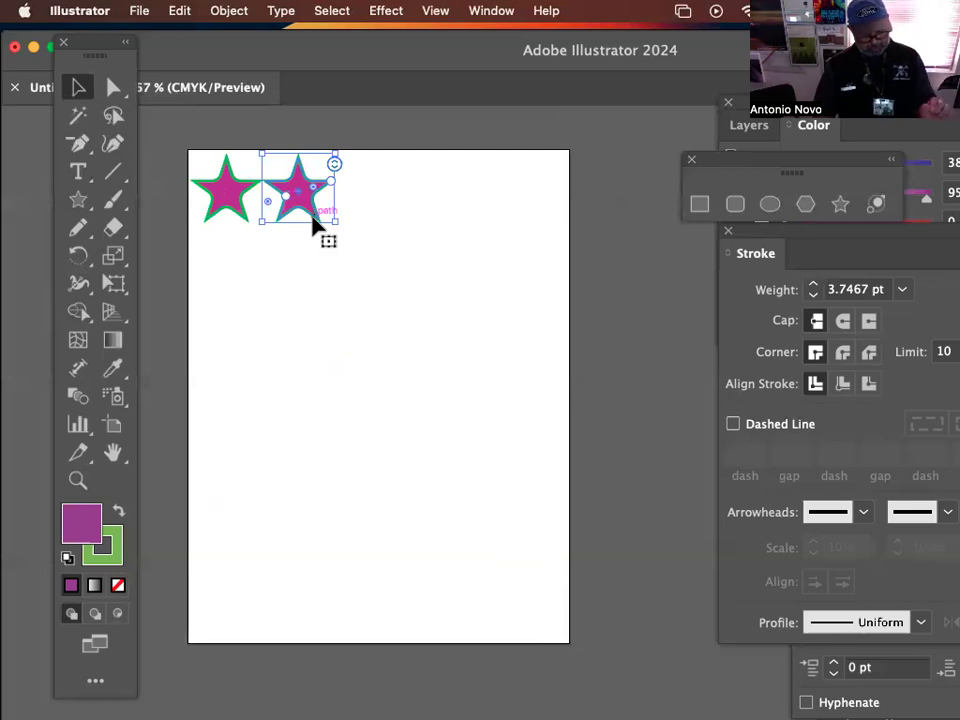
Step: Repeat the star copy three more times to complete a row of five stars across the artboard
{"action": "key", "text": "super"}
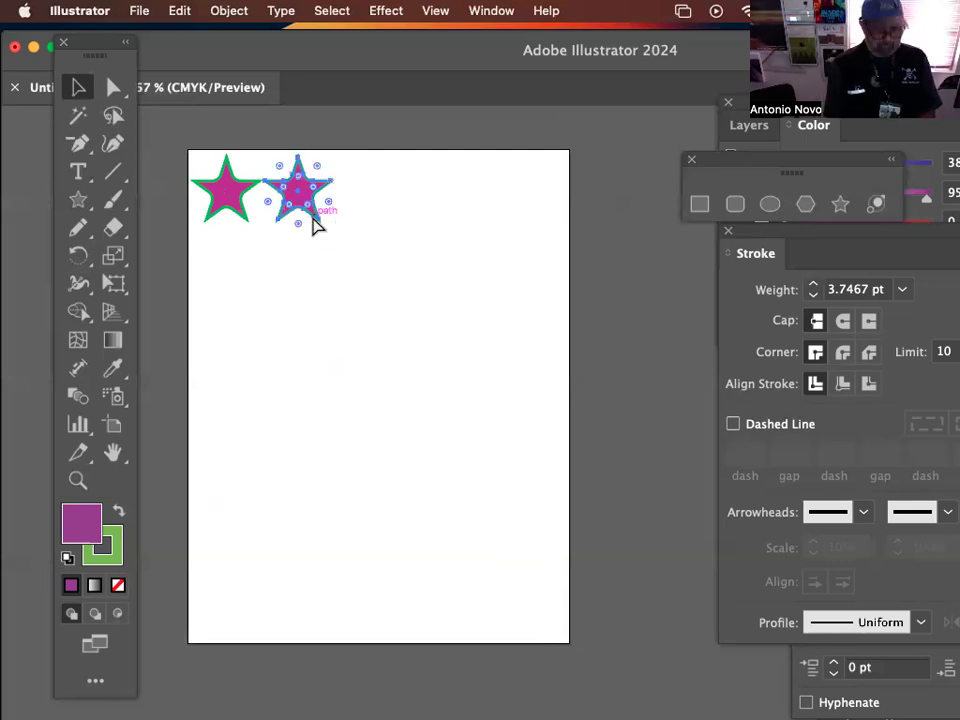
{"action": "key", "text": "super+d"}
{"action": "key", "text": "super+d"}
{"action": "key", "text": "super+d"}
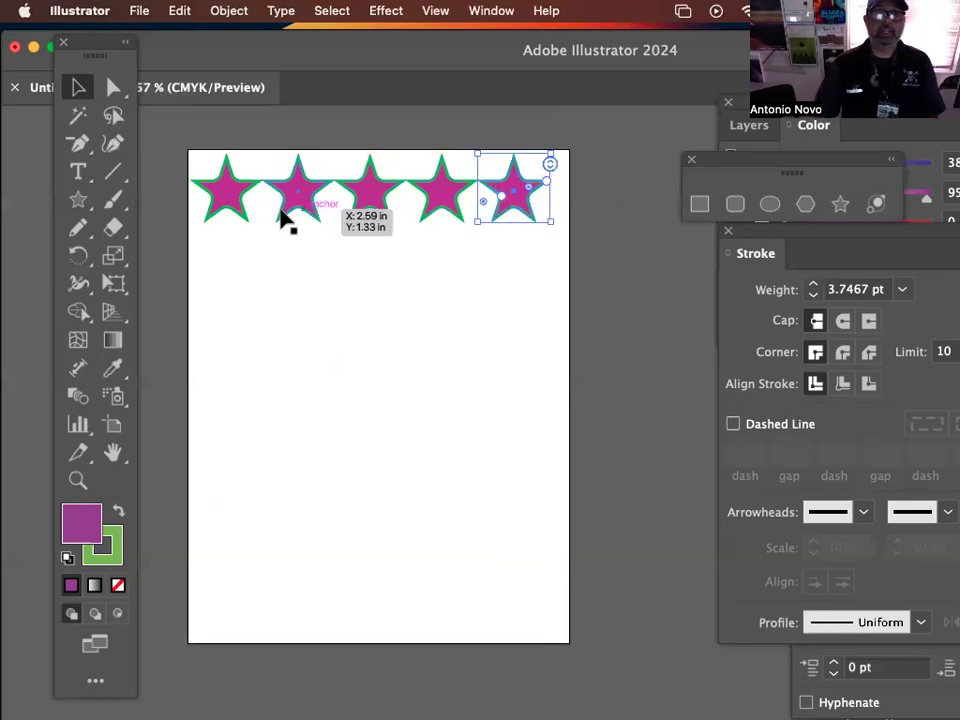
Step: Select the whole row of stars and copy it straight down by about 1.45 in so that the two rows touch
{"action": "left_click", "coordinate": [524, 298]}
{"action": "left_click_drag", "start_coordinate": [597, 292], "coordinate": [178, 198]}
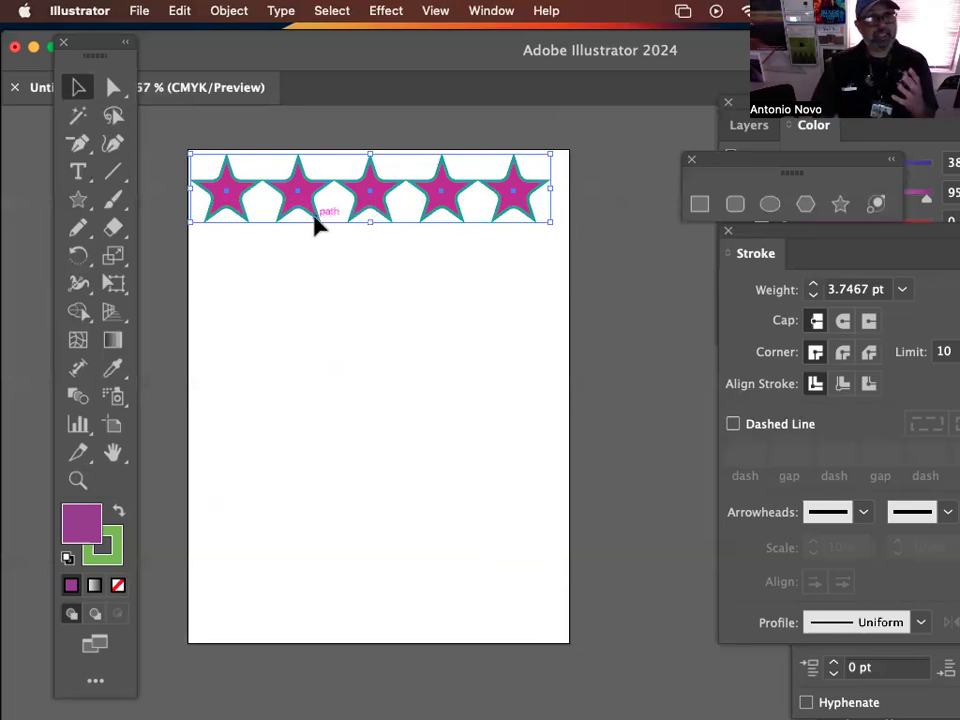
{"action": "left_click_drag", "start_coordinate": [314, 224], "coordinate": [320, 290]}
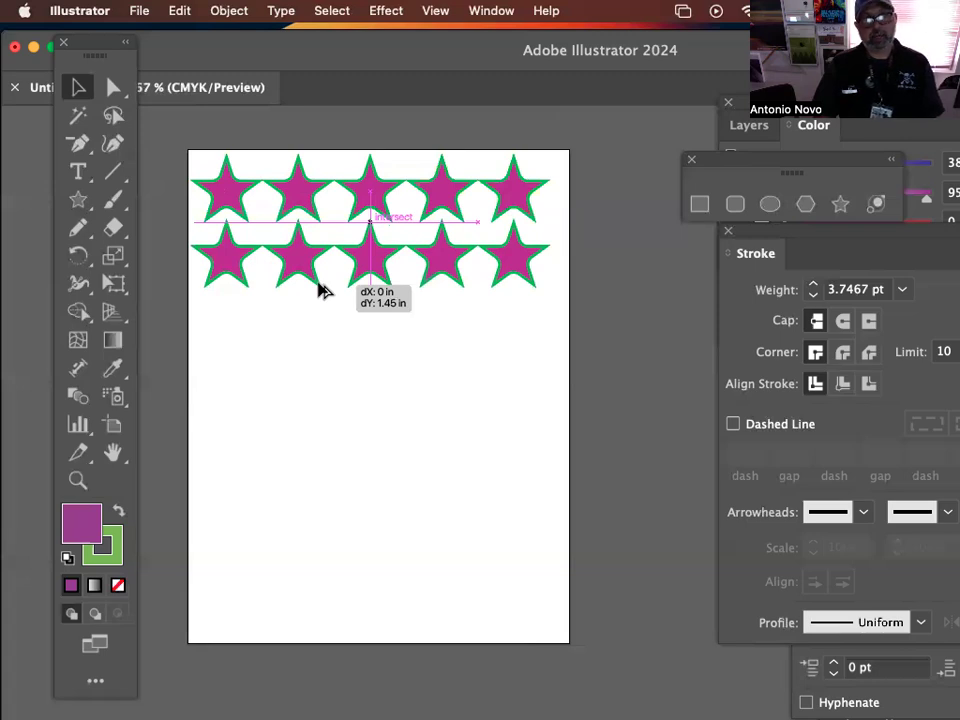
{"action": "left_click_drag", "start_coordinate": [318, 289], "coordinate": [319, 290]}
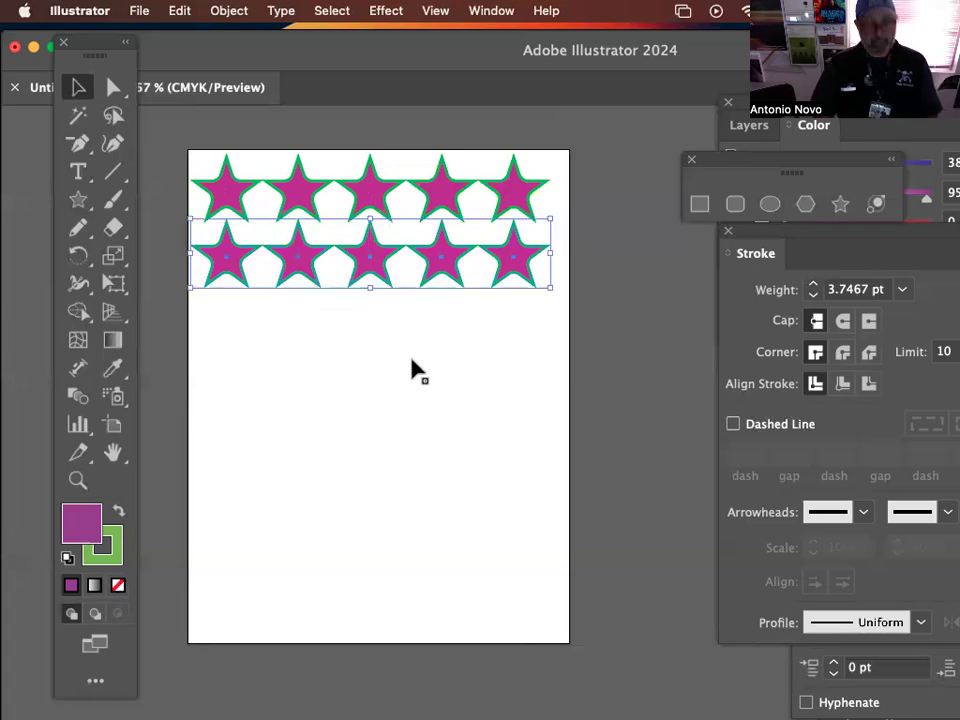
Step: Repeat the row copy five more times to fill the artboard with seven rows of stars, and deselect
{"action": "key", "text": "a"}
{"action": "key", "text": "super+d"}
{"action": "key", "text": "super+d"}
{"action": "key", "text": "super+d"}
{"action": "key", "text": "super+d"}
{"action": "key", "text": "super+d"}
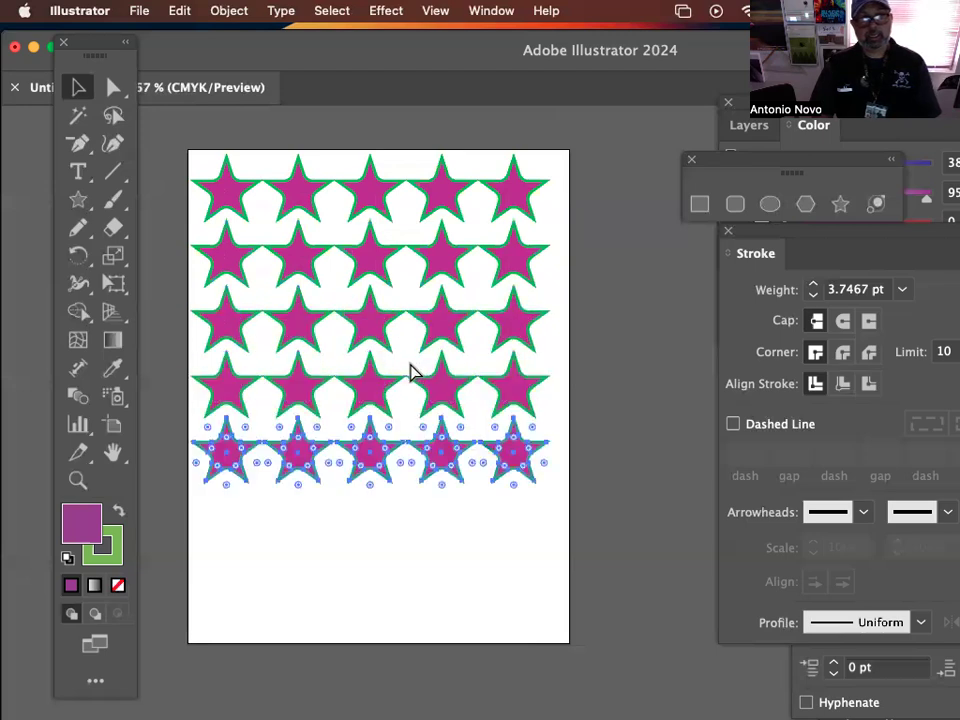
{"action": "key", "text": "v"}
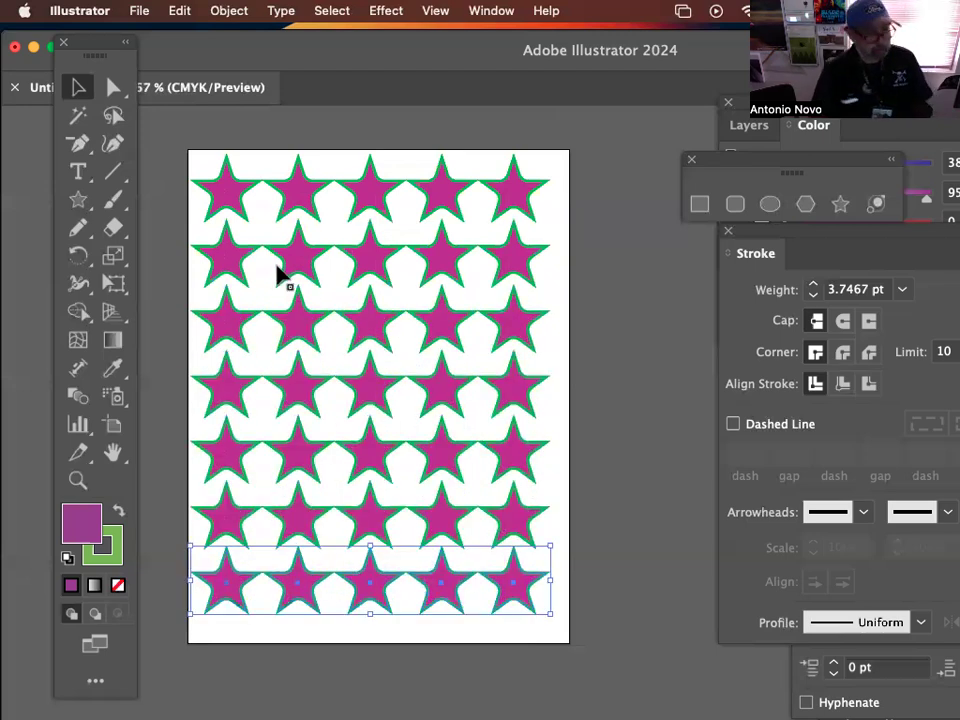
{"action": "left_click", "coordinate": [168, 146]}
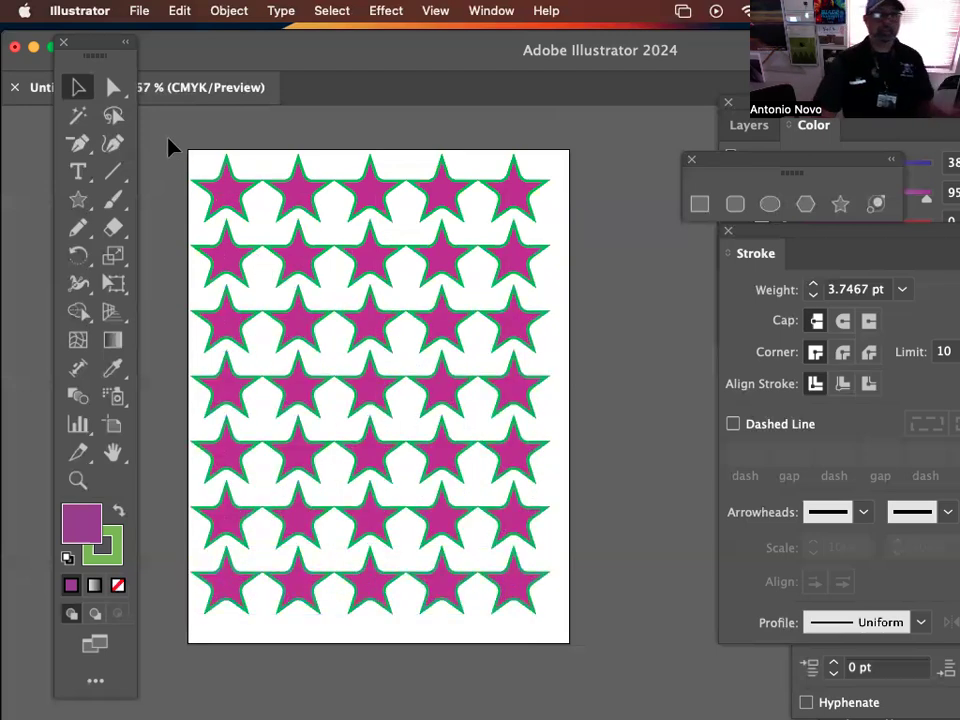
Step: Select all seven rows and shift the block one large increment right and slightly down to even out the margins
{"action": "left_click_drag", "start_coordinate": [168, 146], "coordinate": [592, 636]}
{"action": "key", "text": "shift+Right"}
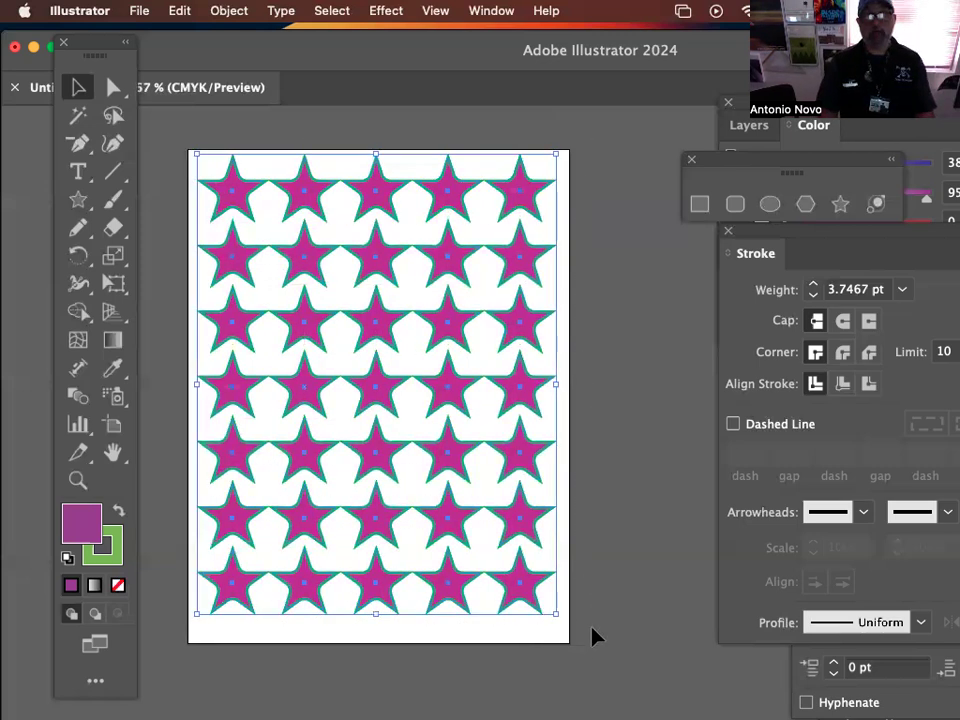
{"action": "key", "text": "Down"}
{"action": "key", "text": "Down"}
{"action": "key", "text": "Down"}
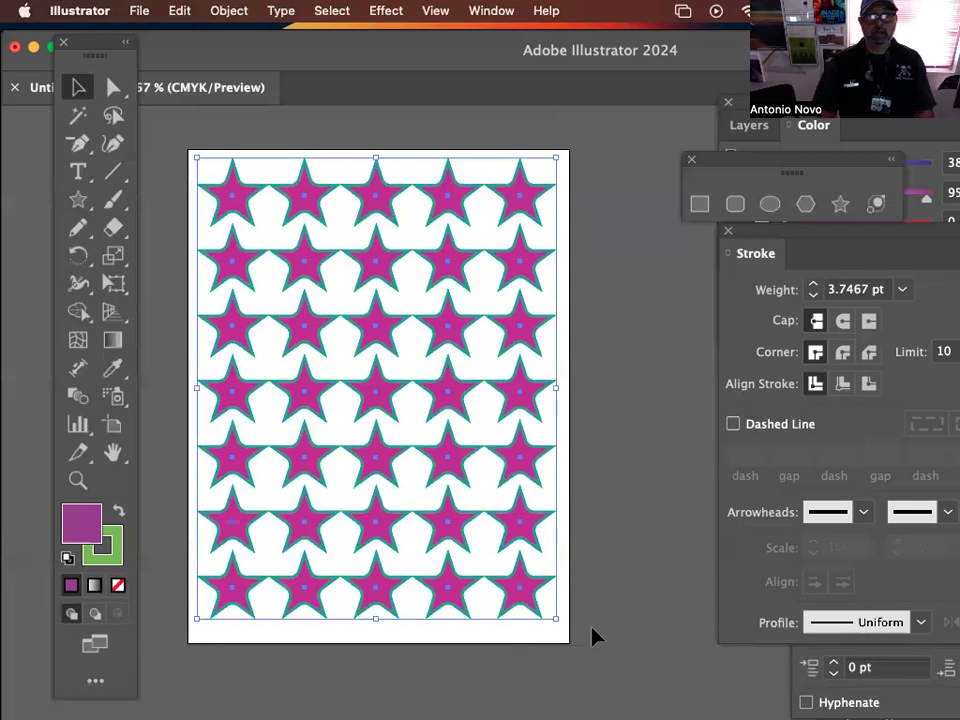
Step: Resize the star block proportionally to fit within the artboard, move it to the page centre, and deselect it
{"action": "left_click_drag", "start_coordinate": [556, 618], "coordinate": [600, 657]}
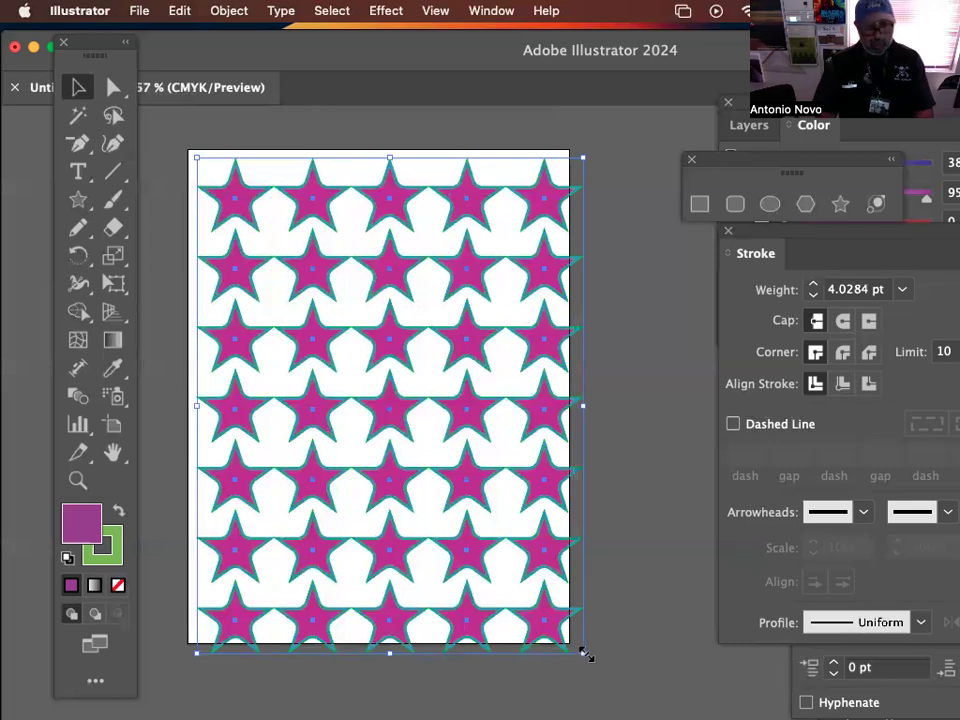
{"action": "left_click_drag", "start_coordinate": [584, 654], "coordinate": [569, 636]}
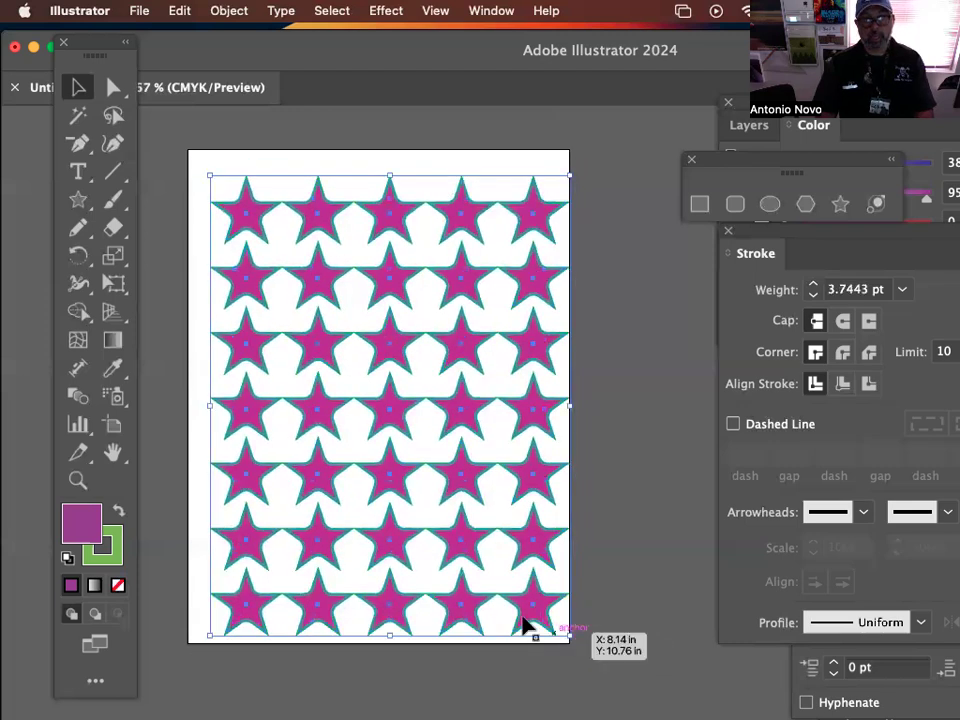
{"action": "left_click_drag", "start_coordinate": [463, 545], "coordinate": [456, 536]}
{"action": "left_click", "coordinate": [600, 566]}
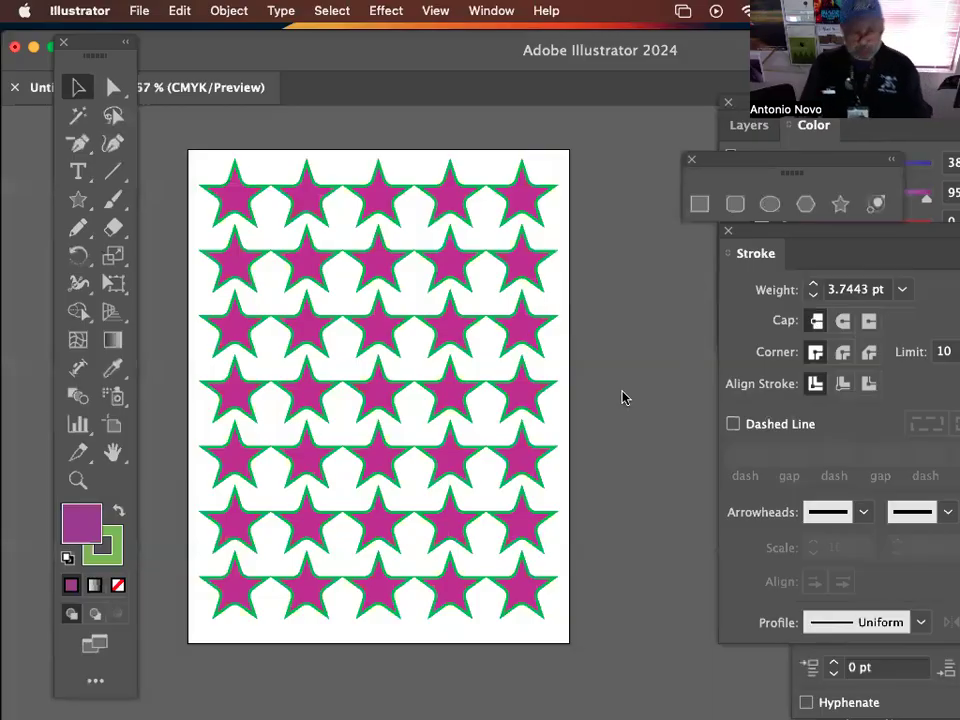
Step: Save the document to Creative Cloud under the name "shapes 3"
{"action": "left_click_drag", "start_coordinate": [593, 467], "coordinate": [630, 437]}
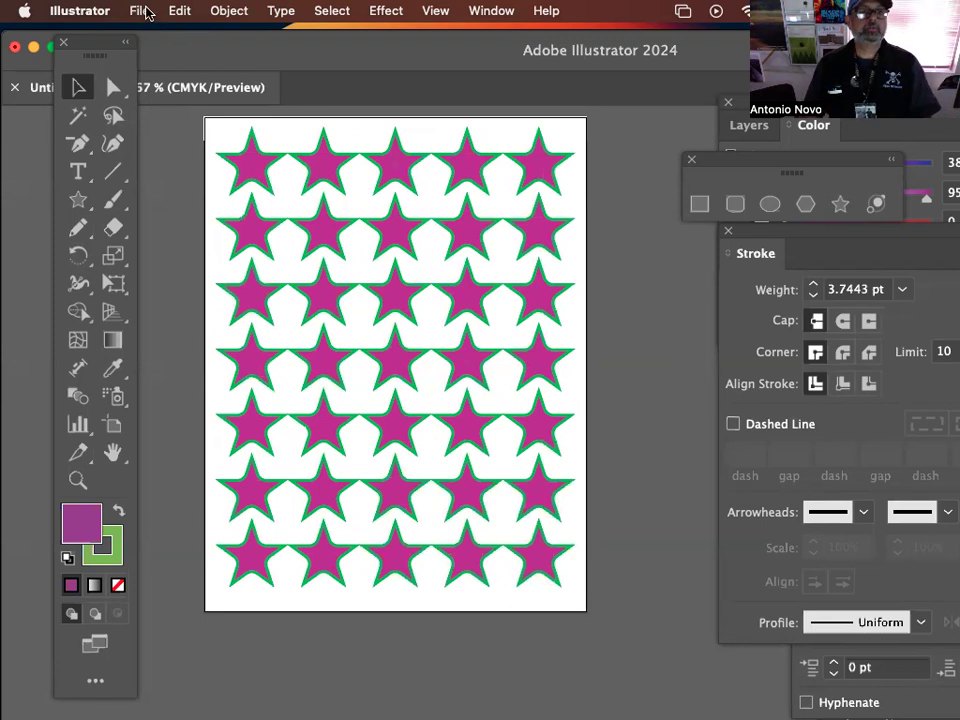
{"action": "key", "text": "super+s"}
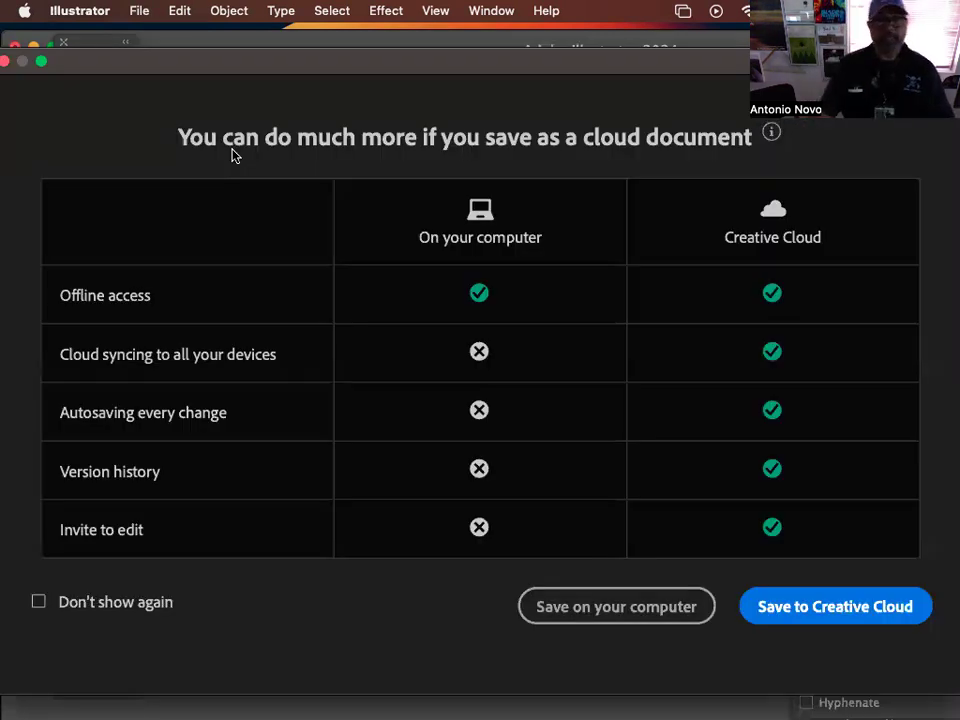
{"action": "left_click", "coordinate": [826, 607]}
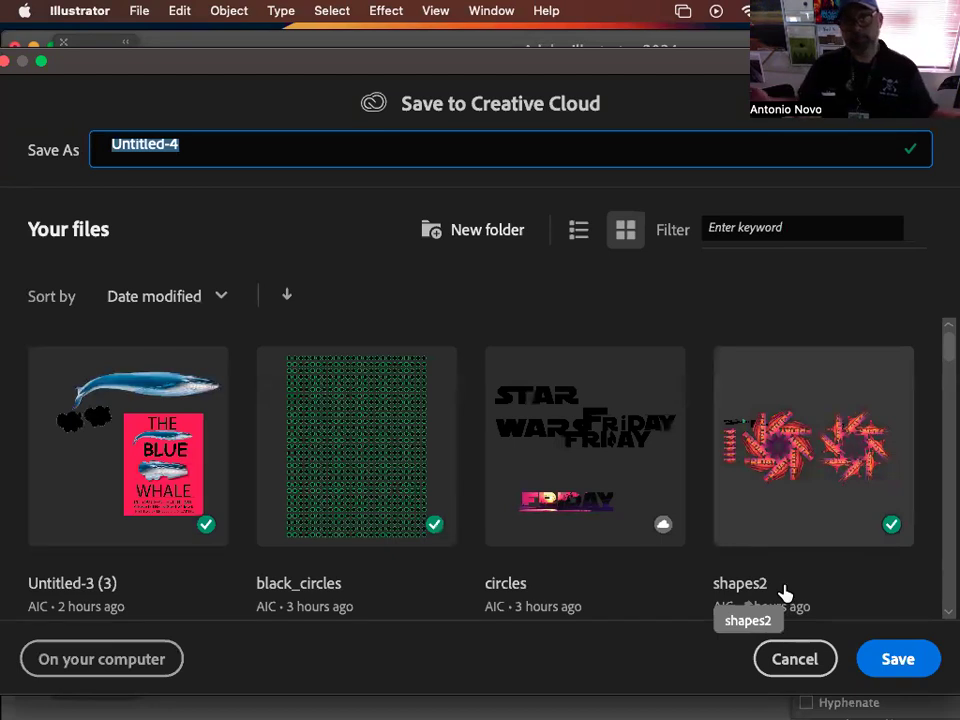
{"action": "type", "text": "S"}
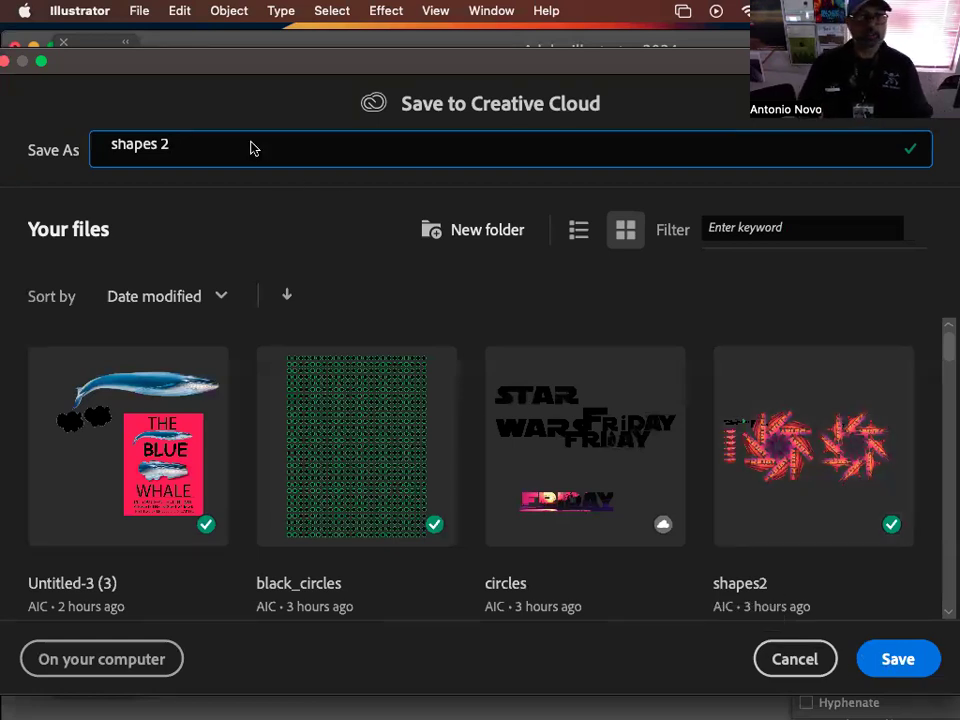
{"action": "key", "text": "Return"}
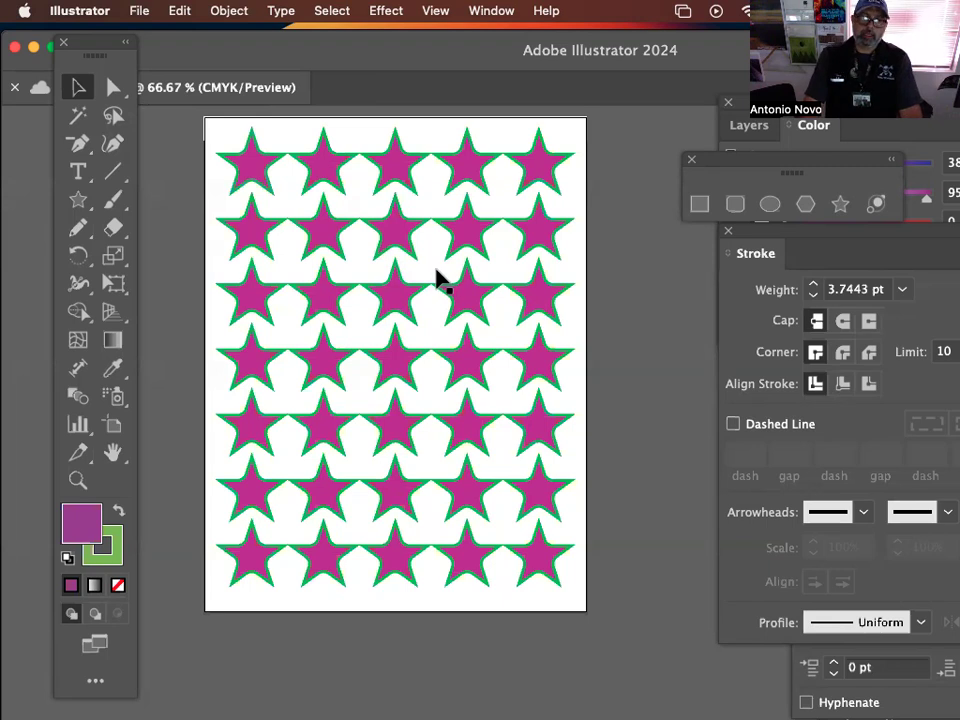
Step: Start saving the document on the computer as an Adobe Illustrator (ai) file and choose the Documents folder as the location
{"action": "left_click", "coordinate": [137, 10]}
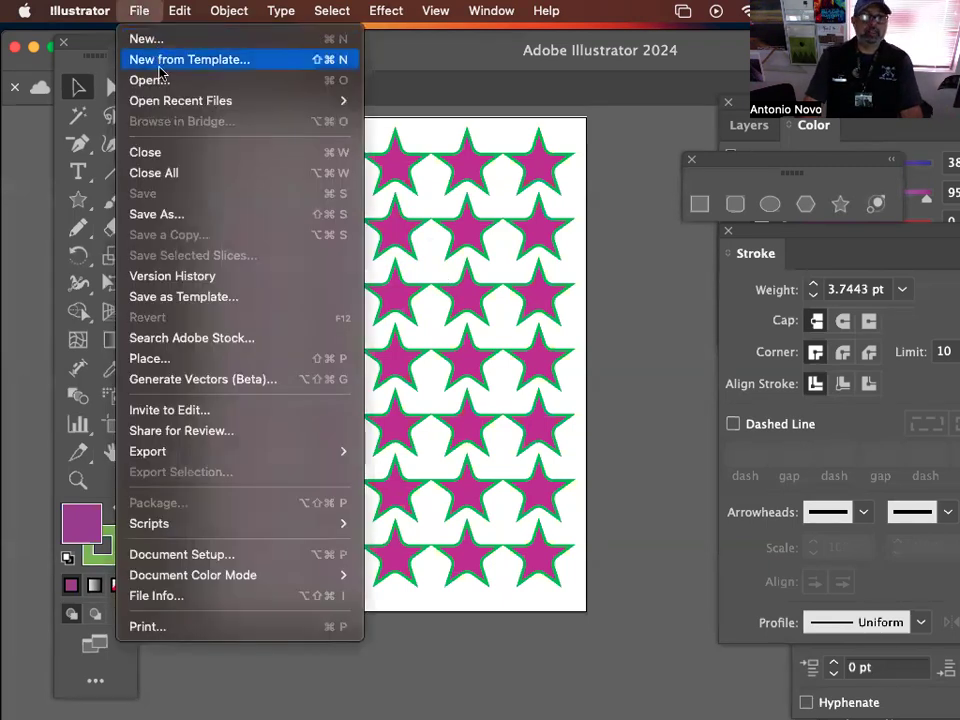
{"action": "left_click", "coordinate": [204, 224]}
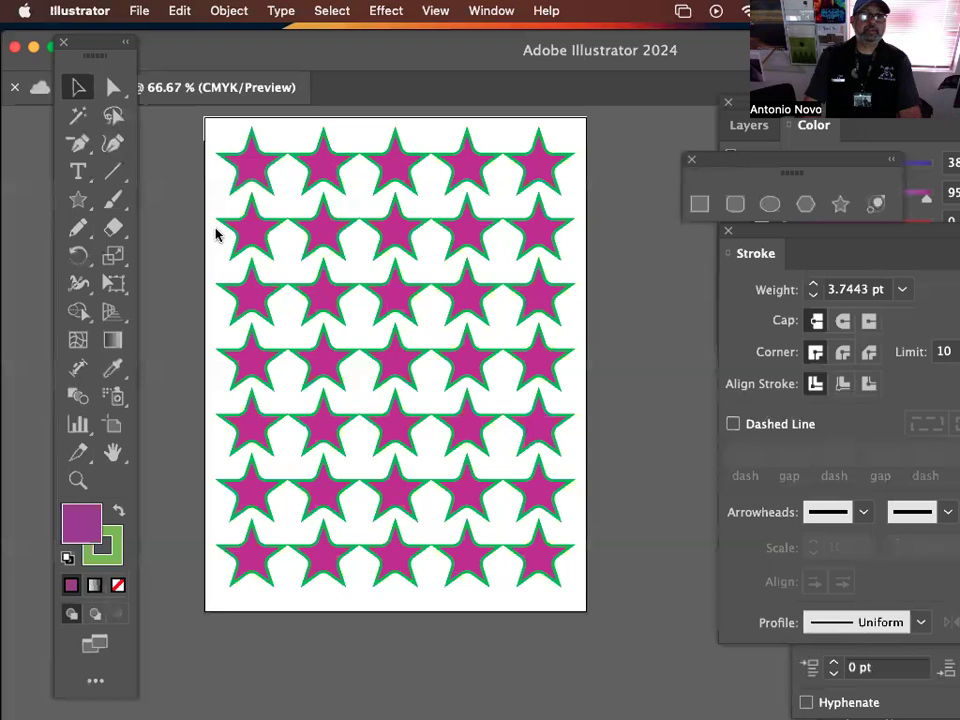
{"action": "left_click", "coordinate": [655, 617]}
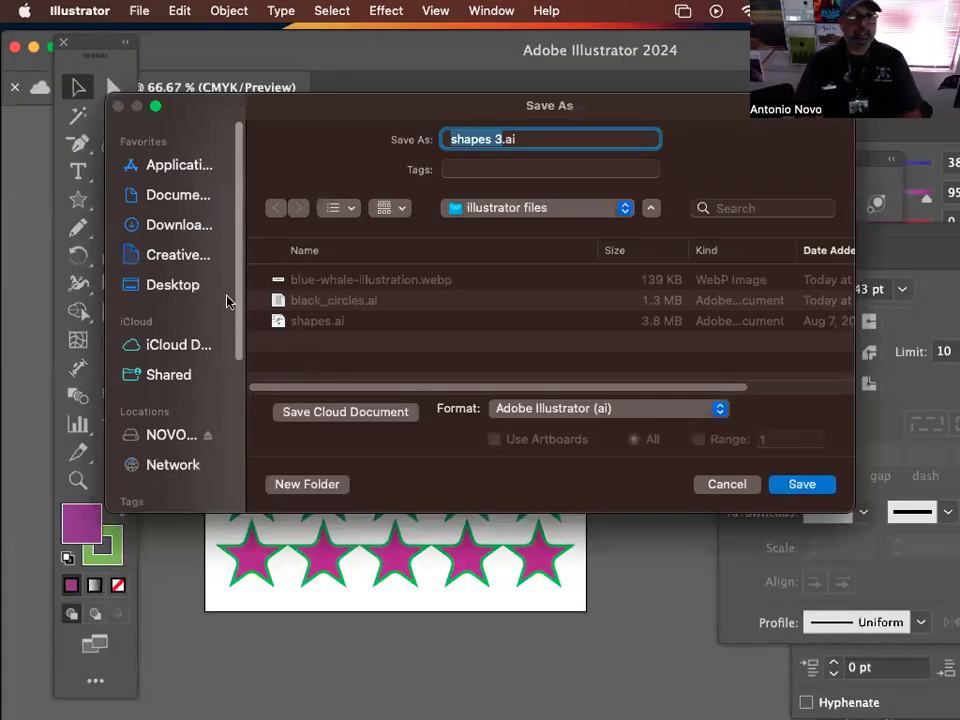
{"action": "left_click", "coordinate": [182, 195]}
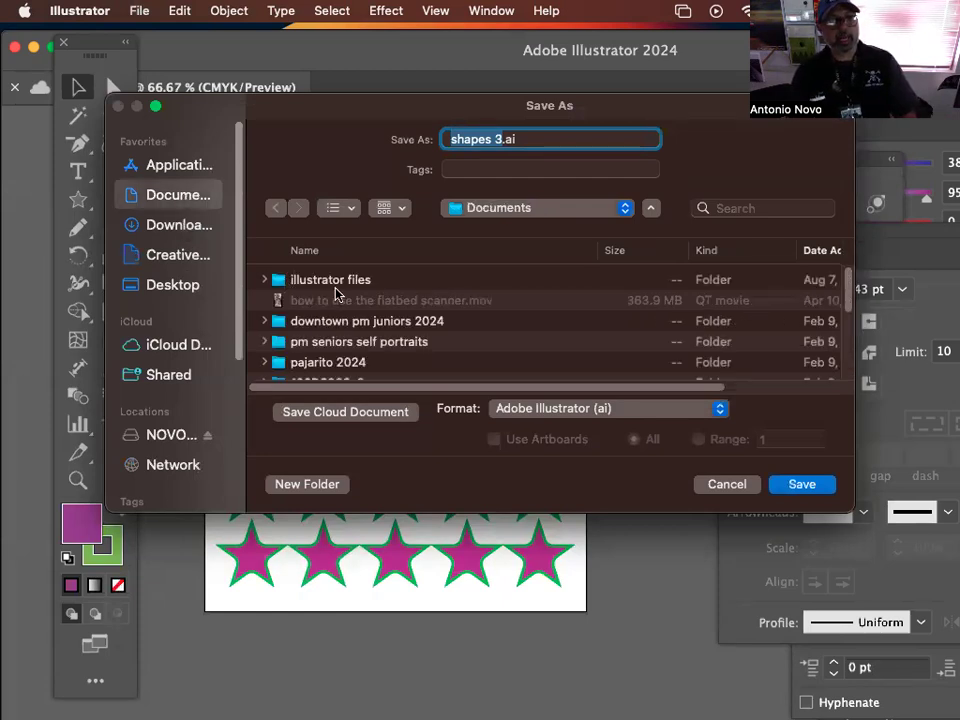
Step: Create a folder named "illustrator stuff 3" inside Documents and save "shapes 3.ai" there with the default Illustrator options
{"action": "left_click", "coordinate": [318, 484]}
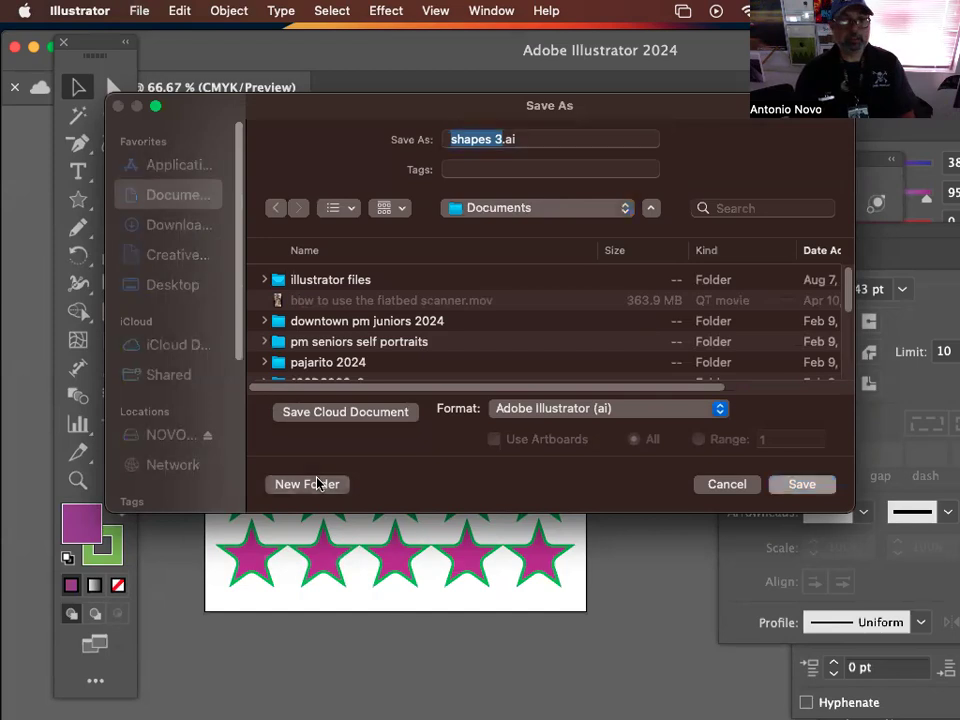
{"action": "type", "text": "ils"}
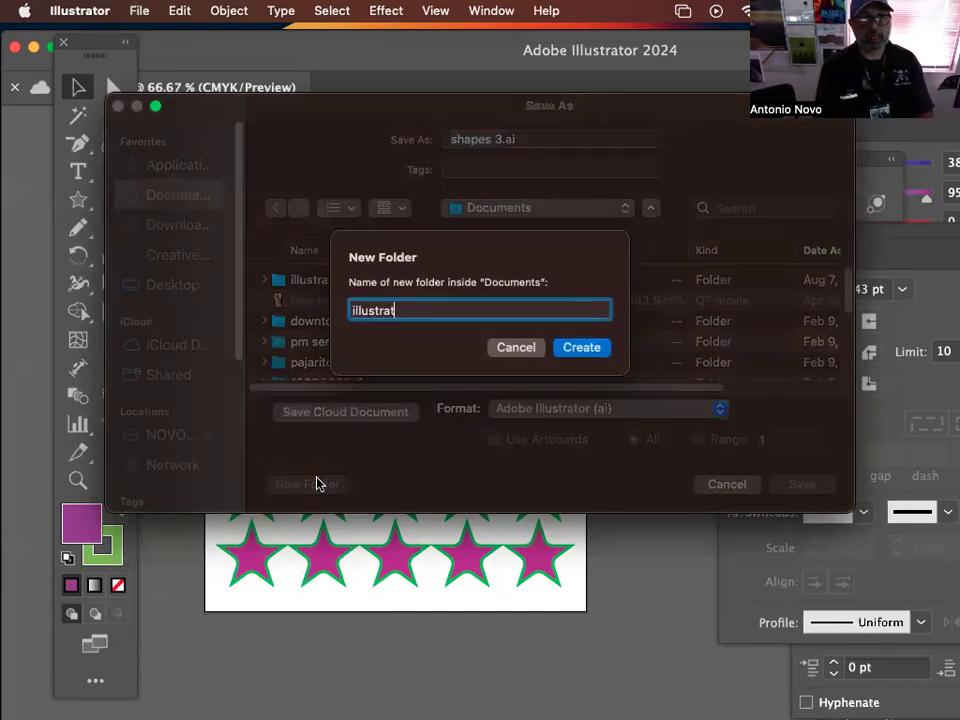
{"action": "type", "text": "ustrator f"}
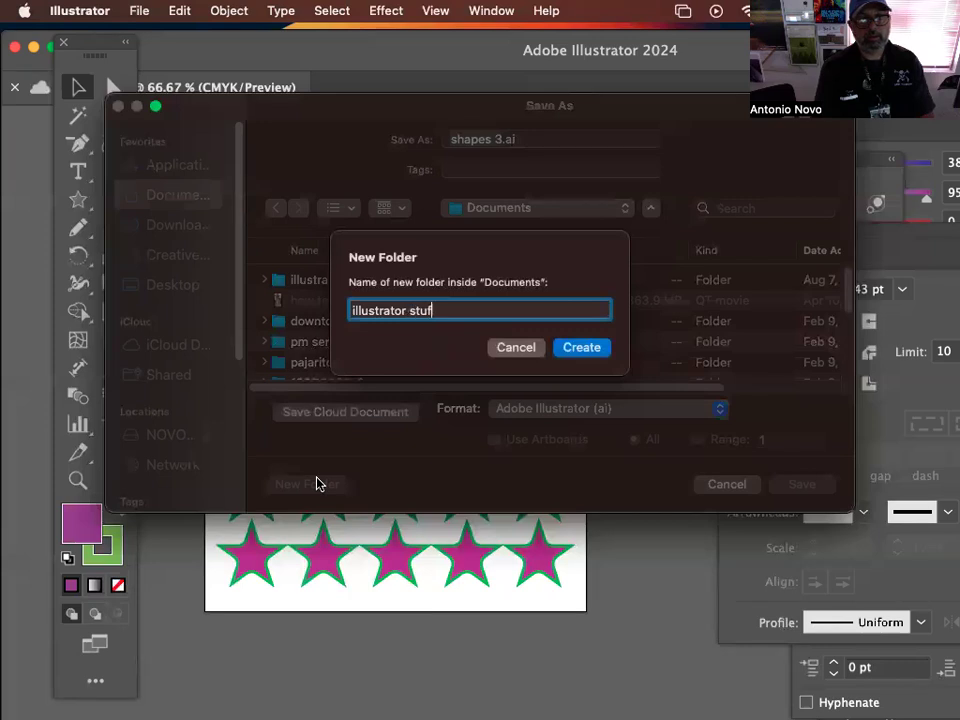
{"action": "left_click", "coordinate": [582, 348]}
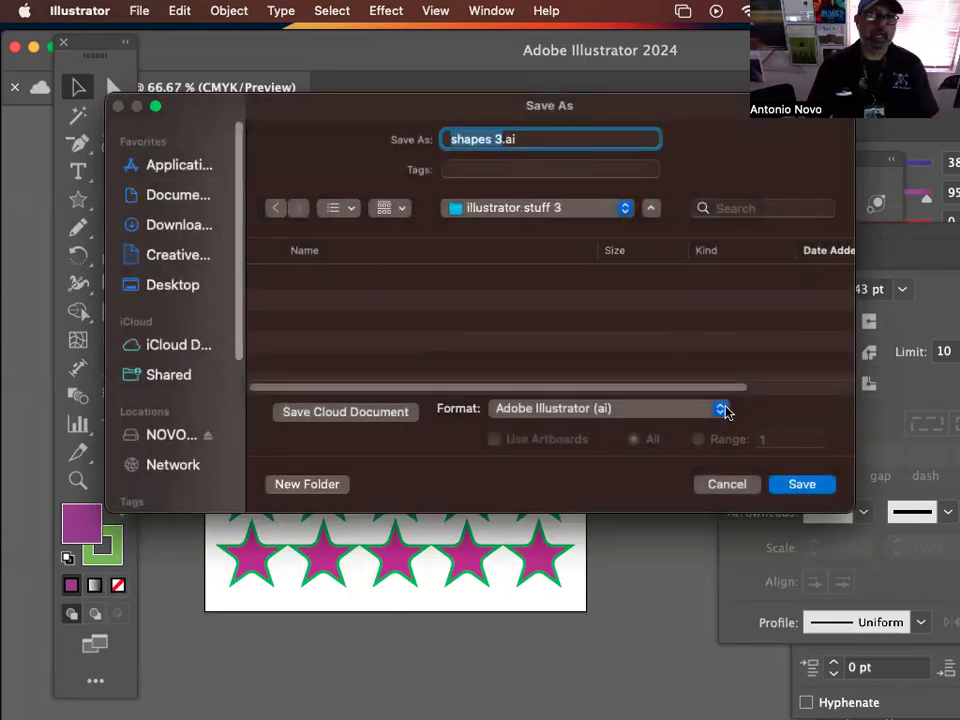
{"action": "left_click", "coordinate": [801, 484]}
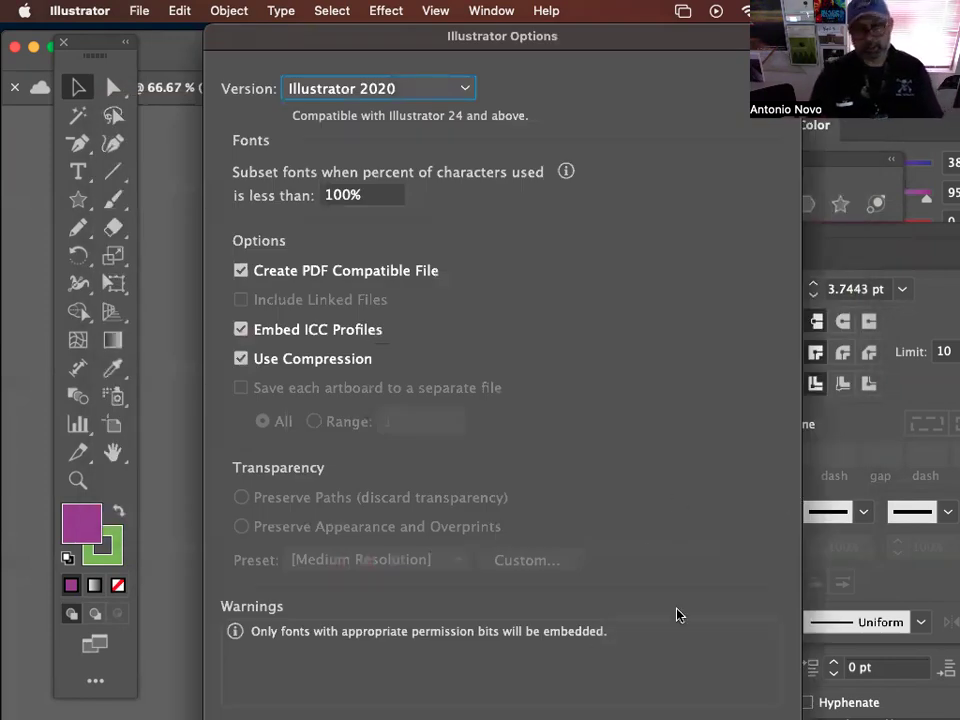
{"action": "key", "text": "Return"}
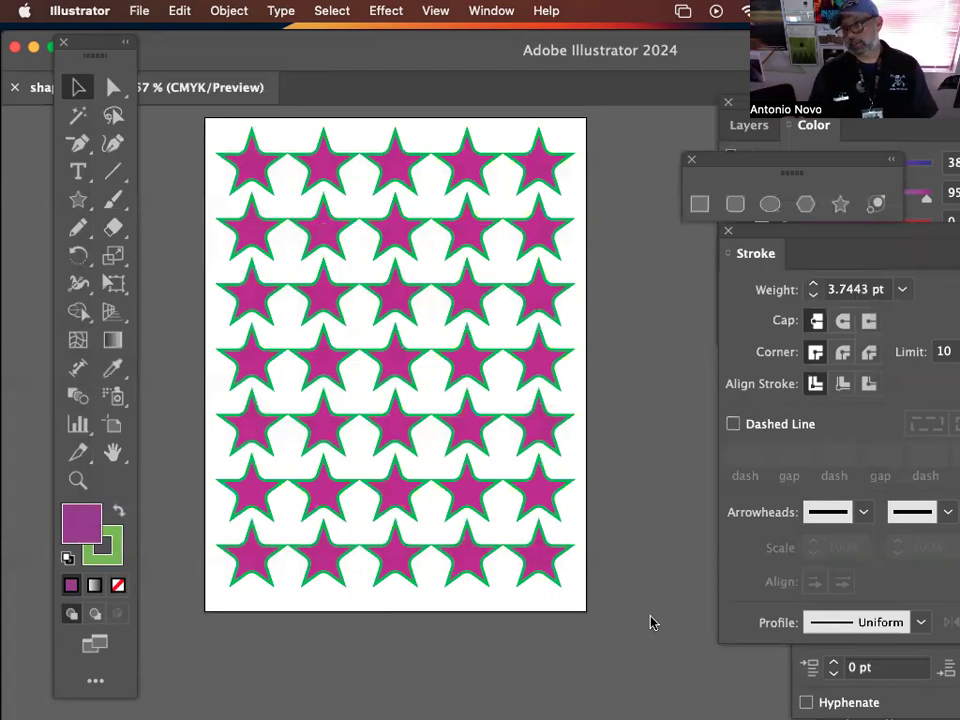
Step: Check the recent files list and the "illustrator stuff 3" folder for the saved document
{"action": "left_click", "coordinate": [139, 11]}
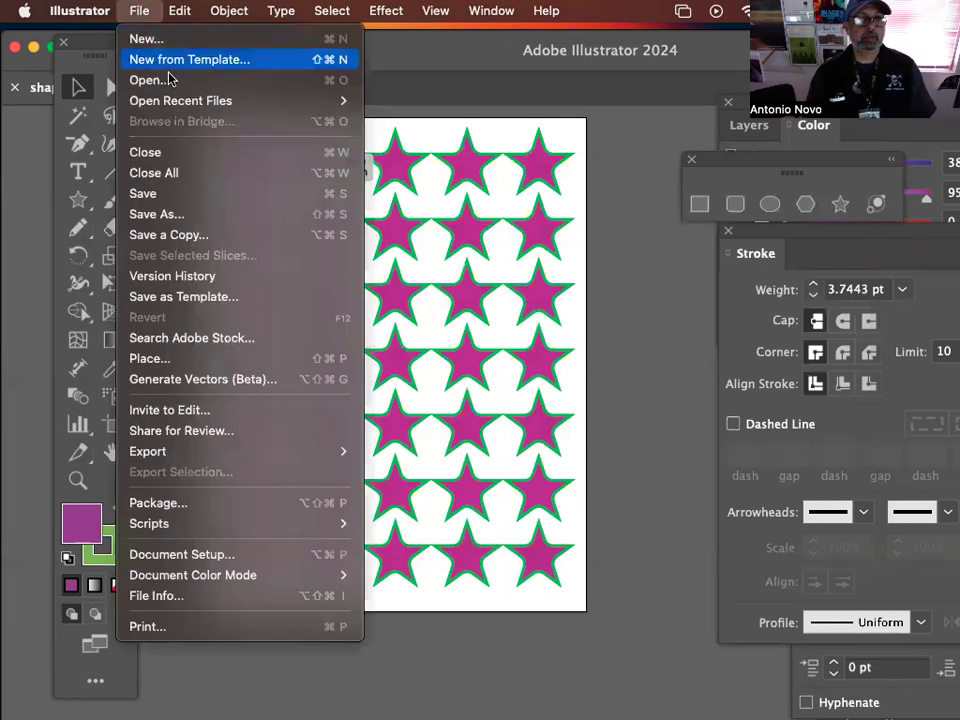
{"action": "mouse_move", "coordinate": [165, 108]}
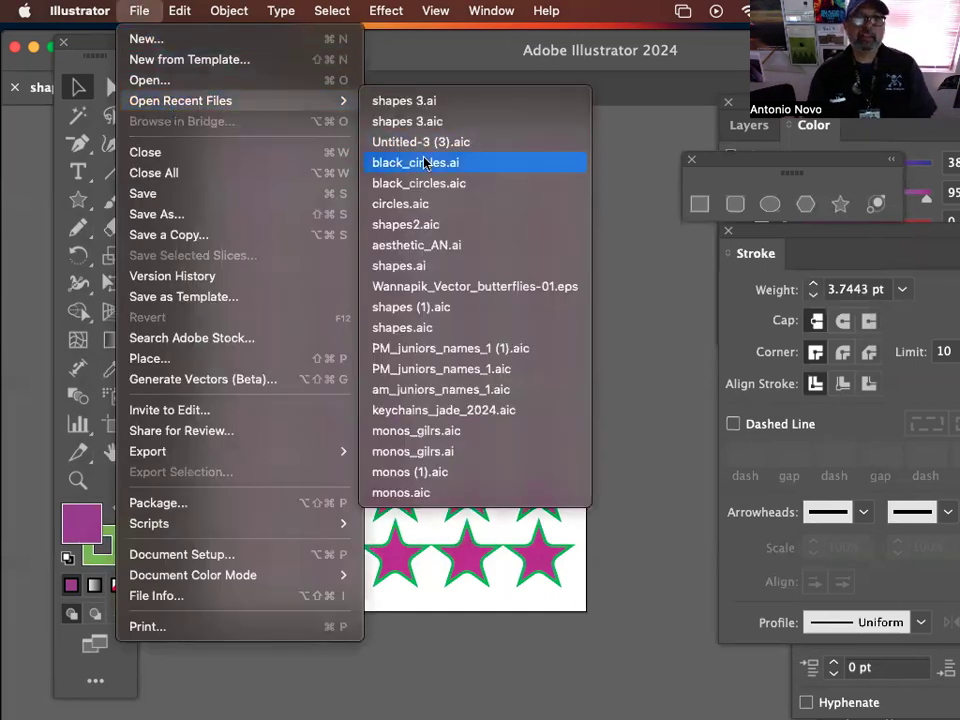
{"action": "left_click", "coordinate": [176, 80]}
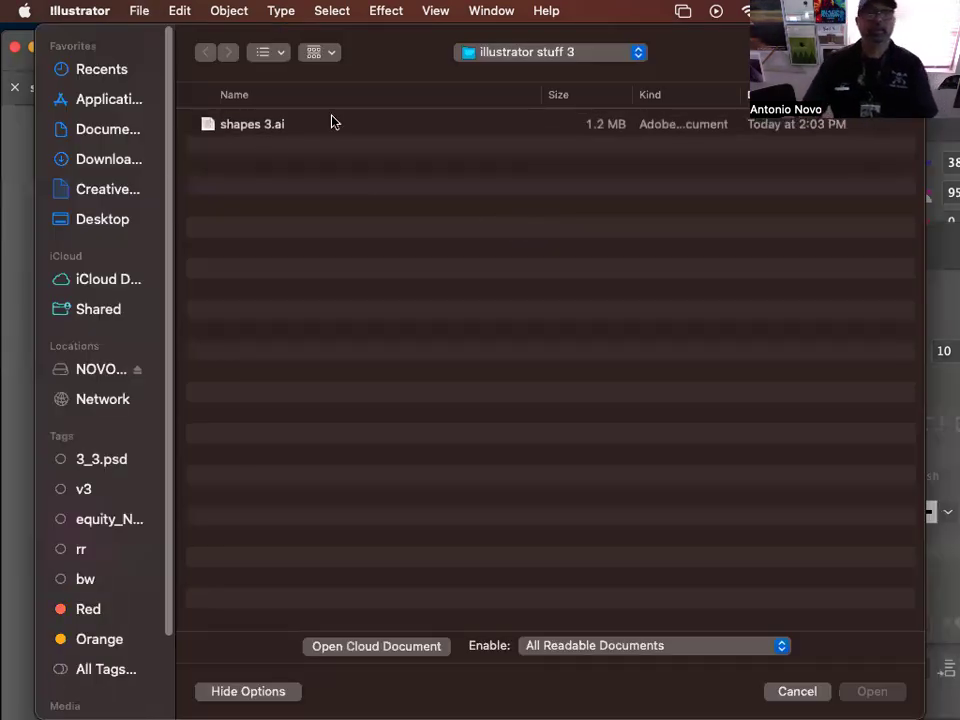
Step: Browse the Creative Cloud files for the saved star document and leave without opening anything
{"action": "left_click", "coordinate": [357, 650]}
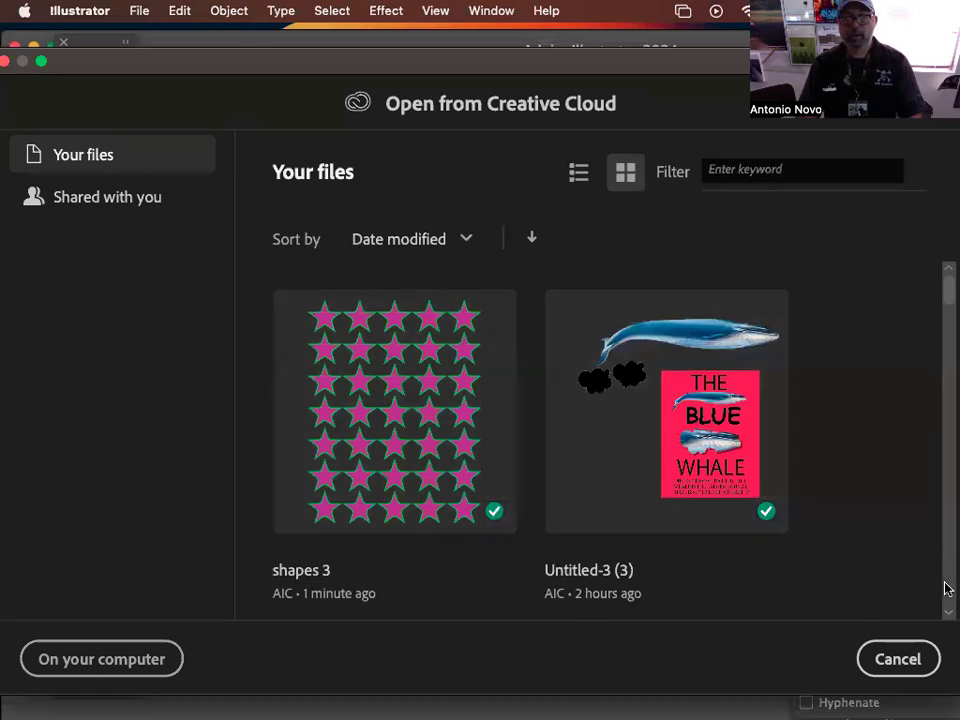
{"action": "scroll", "coordinate": [948, 300], "scroll_direction": "down", "scroll_amount": 10}
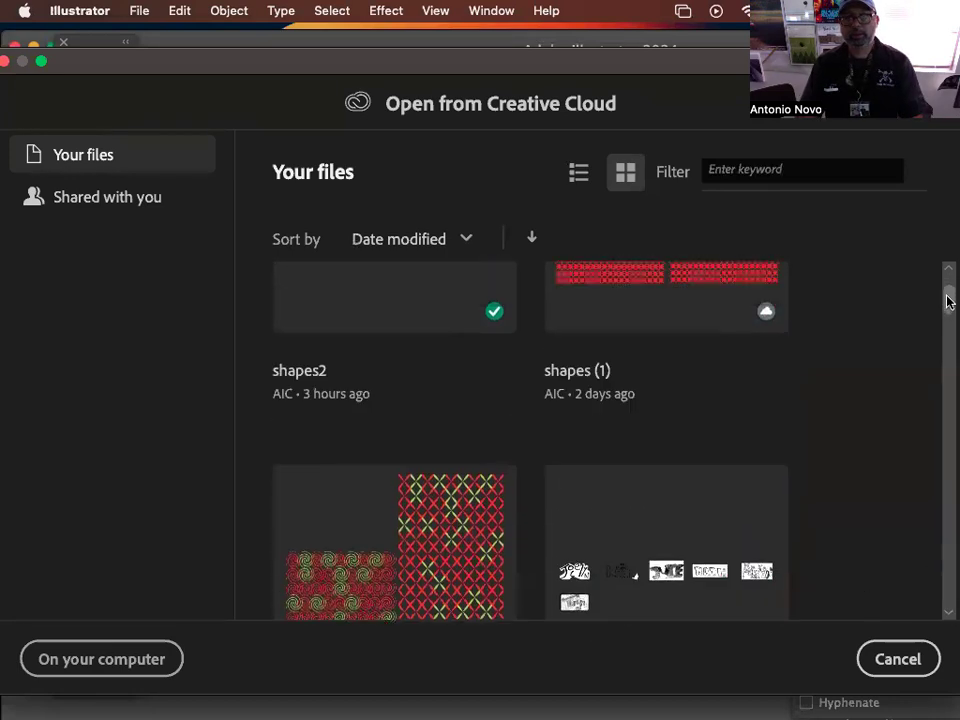
{"action": "scroll", "coordinate": [948, 300], "scroll_direction": "up", "scroll_amount": 2}
{"action": "scroll", "coordinate": [948, 300], "scroll_direction": "down", "scroll_amount": 2}
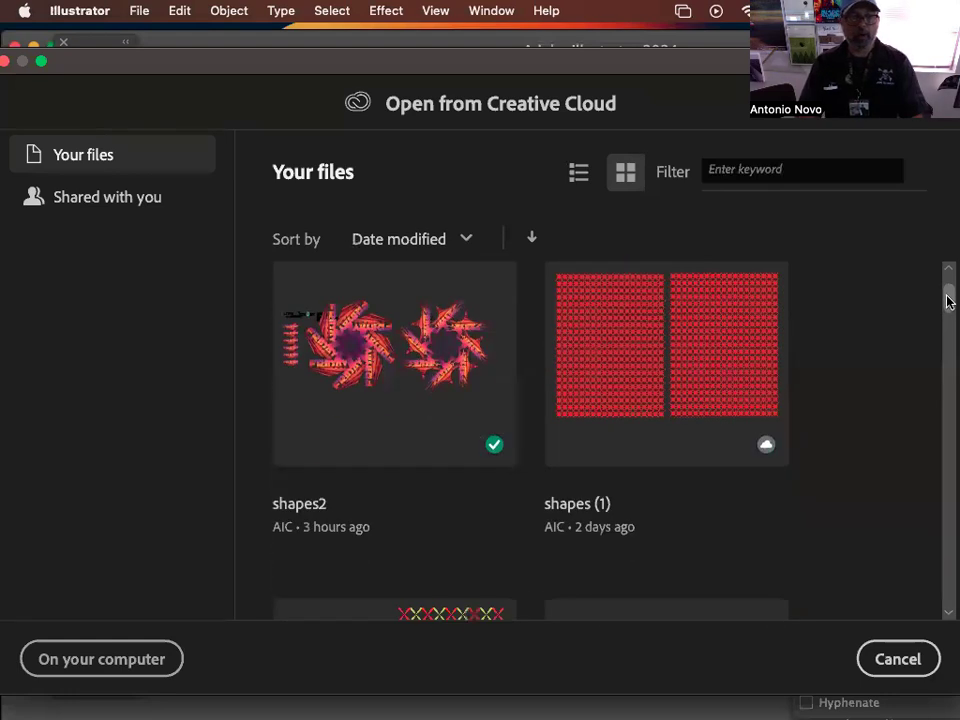
{"action": "scroll", "coordinate": [948, 300], "scroll_direction": "up", "scroll_amount": 4}
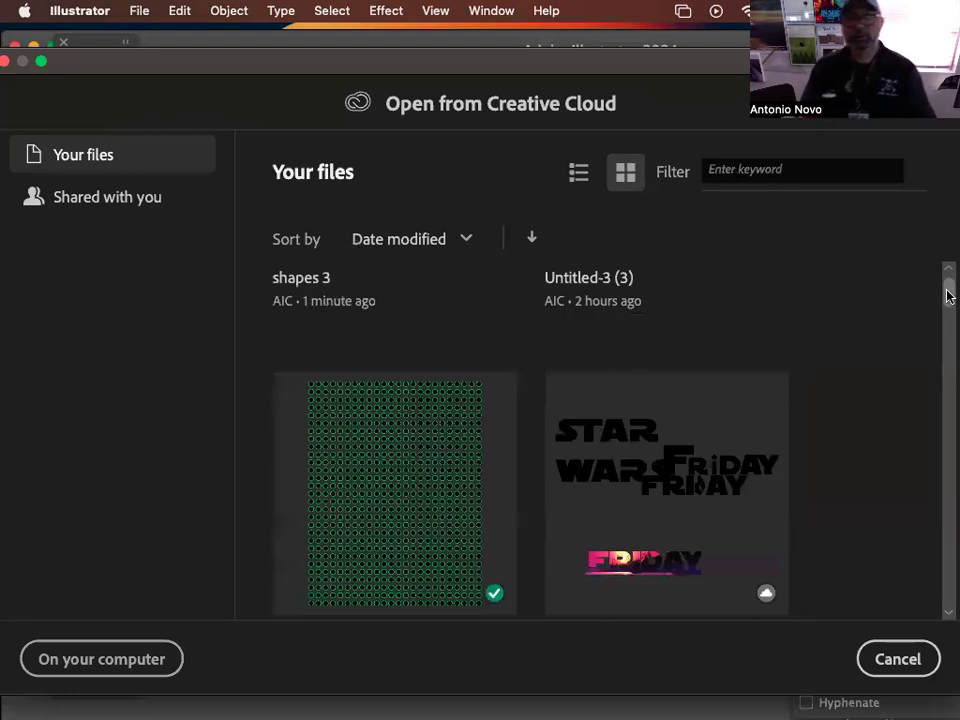
{"action": "scroll", "coordinate": [948, 296], "scroll_direction": "down", "scroll_amount": 3}
{"action": "scroll", "coordinate": [948, 296], "scroll_direction": "up", "scroll_amount": 3}
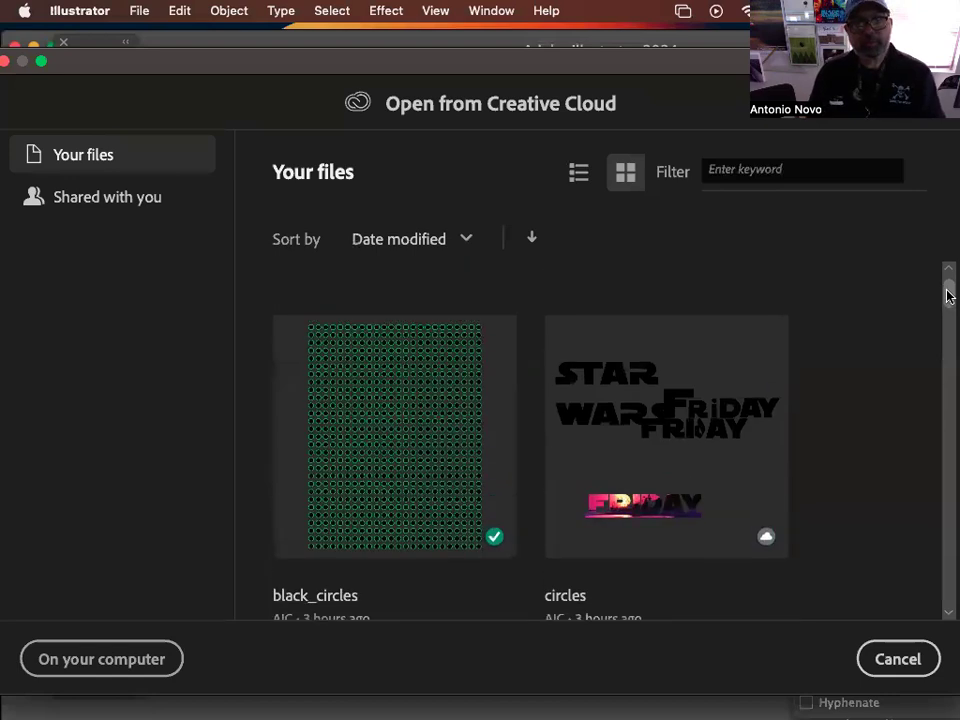
{"action": "scroll", "coordinate": [948, 296], "scroll_direction": "down", "scroll_amount": 2}
{"action": "scroll", "coordinate": [946, 300], "scroll_direction": "up", "scroll_amount": 5}
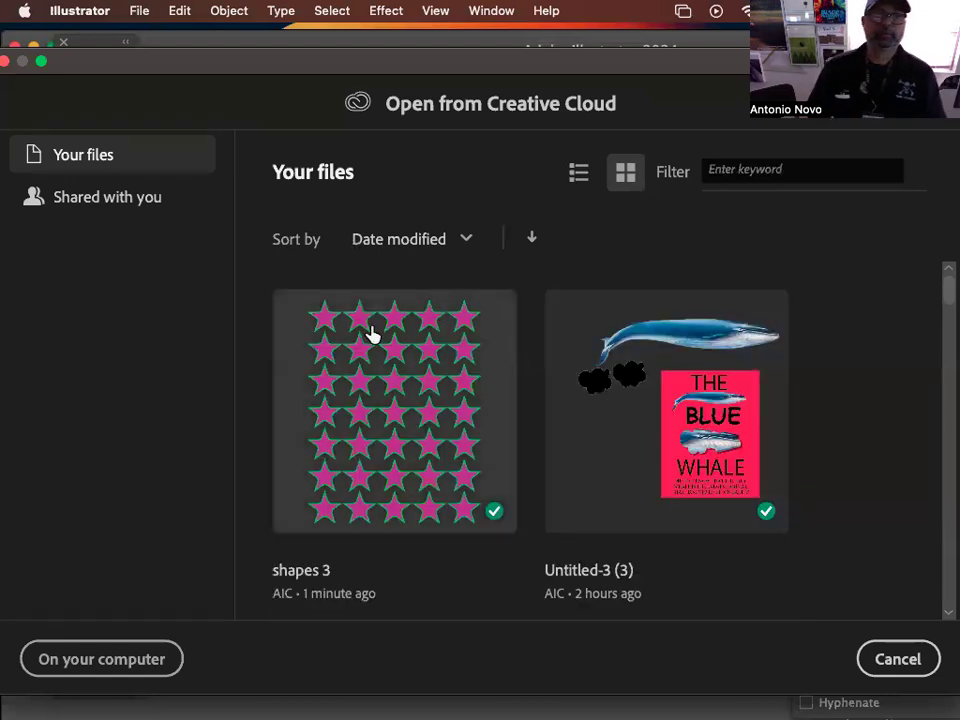
{"action": "left_click", "coordinate": [901, 660]}
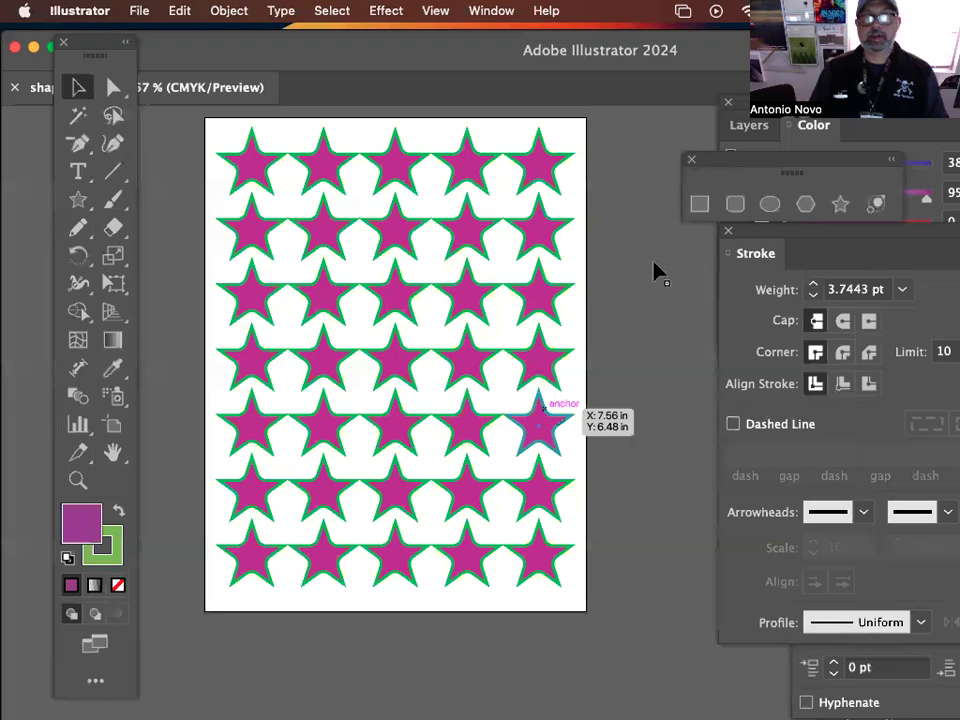
Step: Spread out the floating shapes, Stroke and Color panels and bring the layer list fully into view
{"action": "mouse_move", "coordinate": [717, 155]}
{"action": "left_mouse_down"}
{"action": "mouse_move", "coordinate": [782, 274]}
{"action": "mouse_move", "coordinate": [773, 301]}
{"action": "left_mouse_up"}
{"action": "left_click_drag", "start_coordinate": [761, 229], "coordinate": [804, 402]}
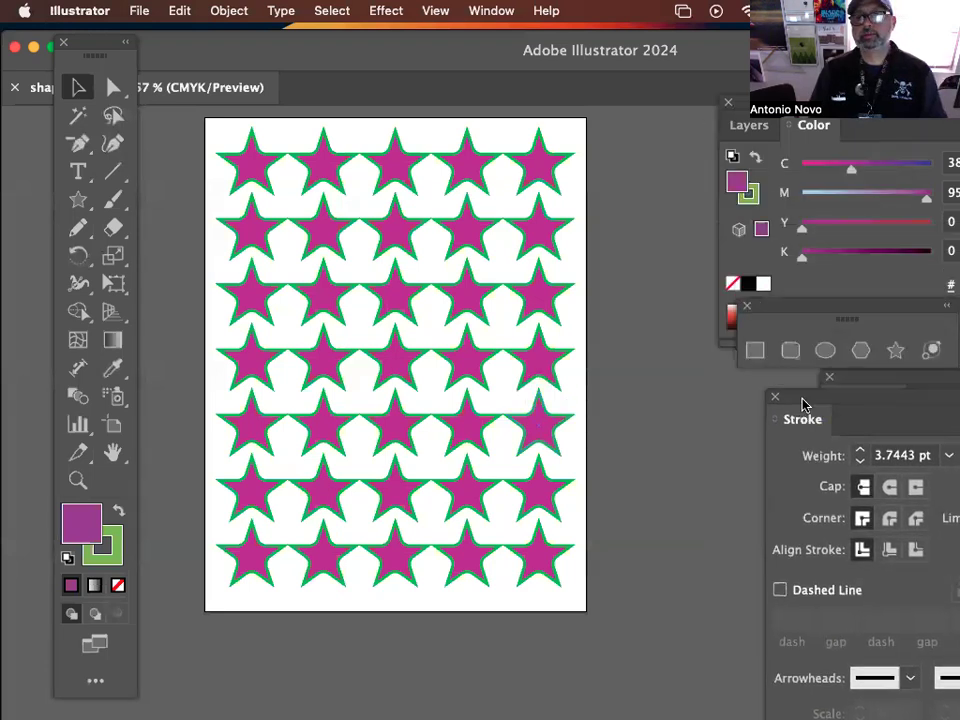
{"action": "left_click_drag", "start_coordinate": [745, 105], "coordinate": [673, 141]}
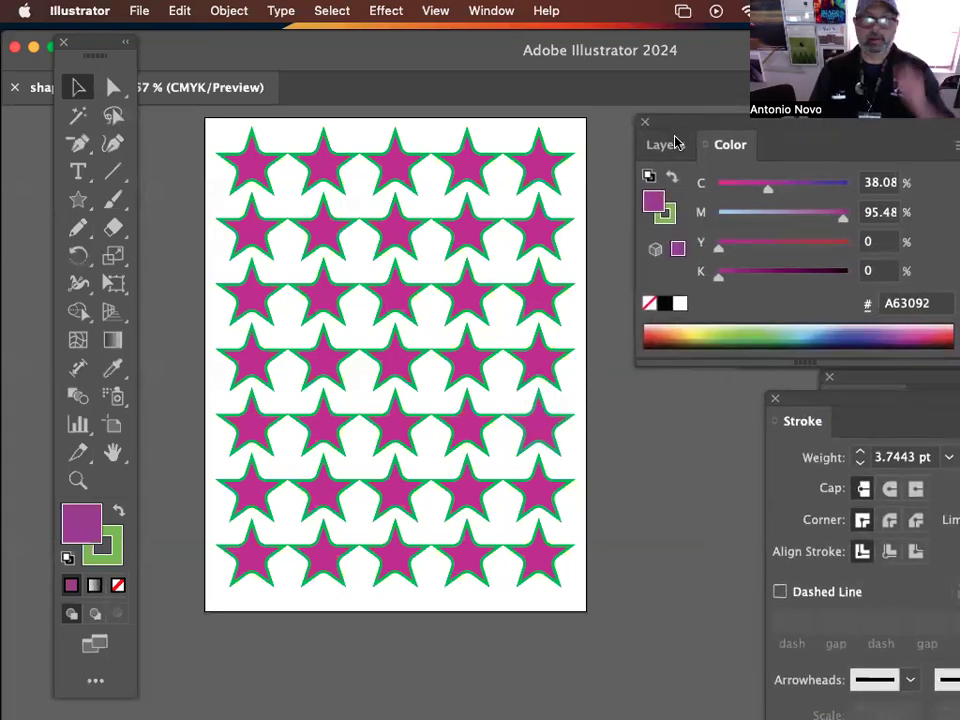
{"action": "left_click", "coordinate": [676, 150]}
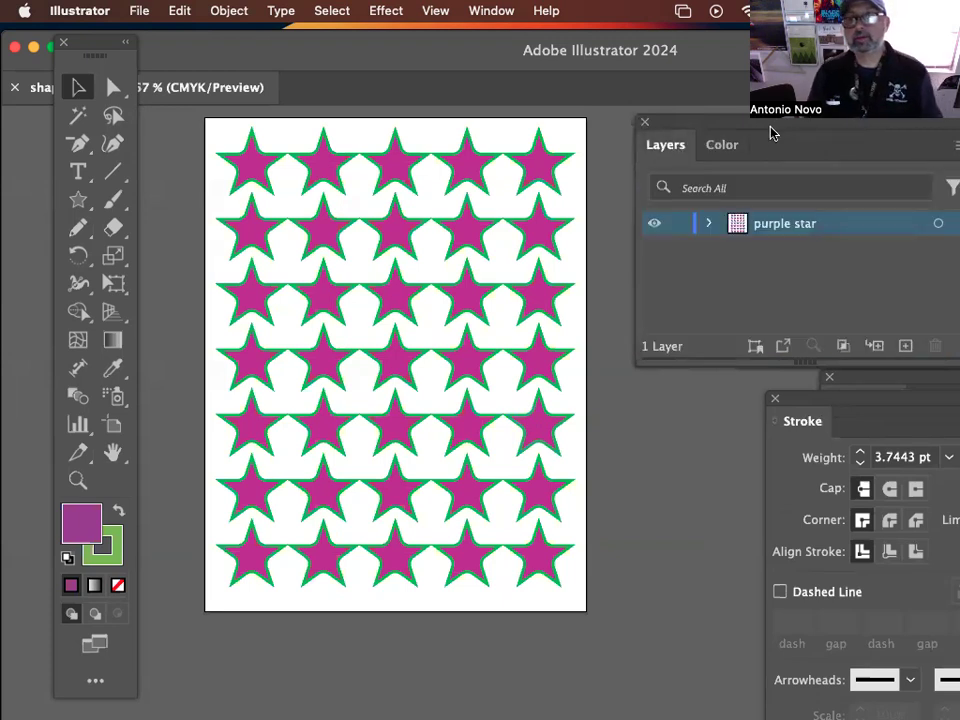
{"action": "left_click_drag", "start_coordinate": [757, 126], "coordinate": [687, 104]}
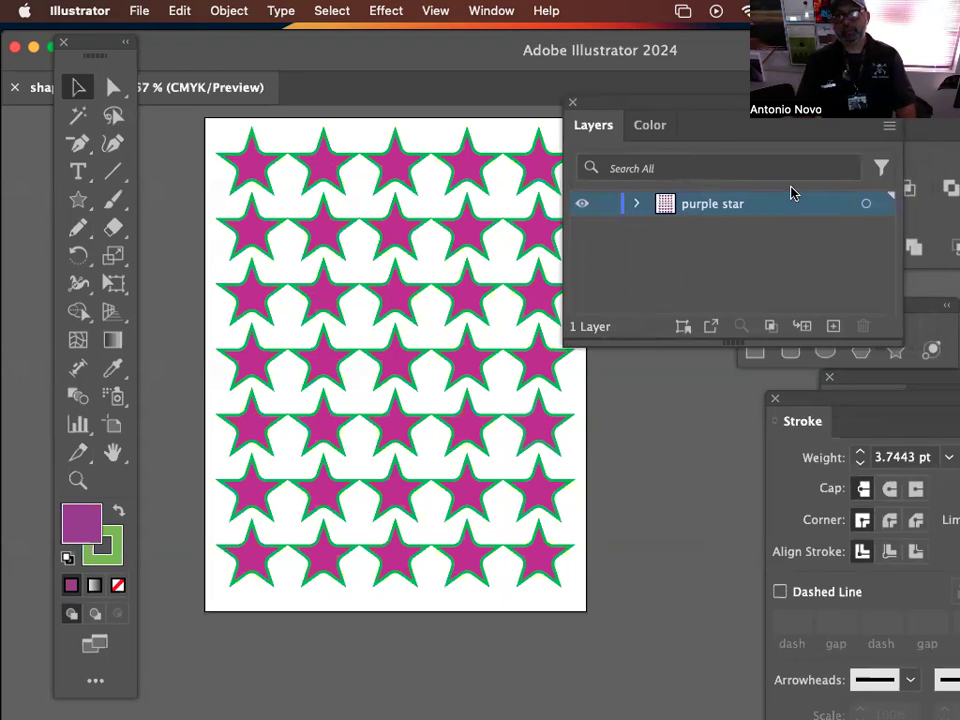
Step: Add a new layer named "black circles with orange stroke" above the purple star layer
{"action": "left_click", "coordinate": [887, 130]}
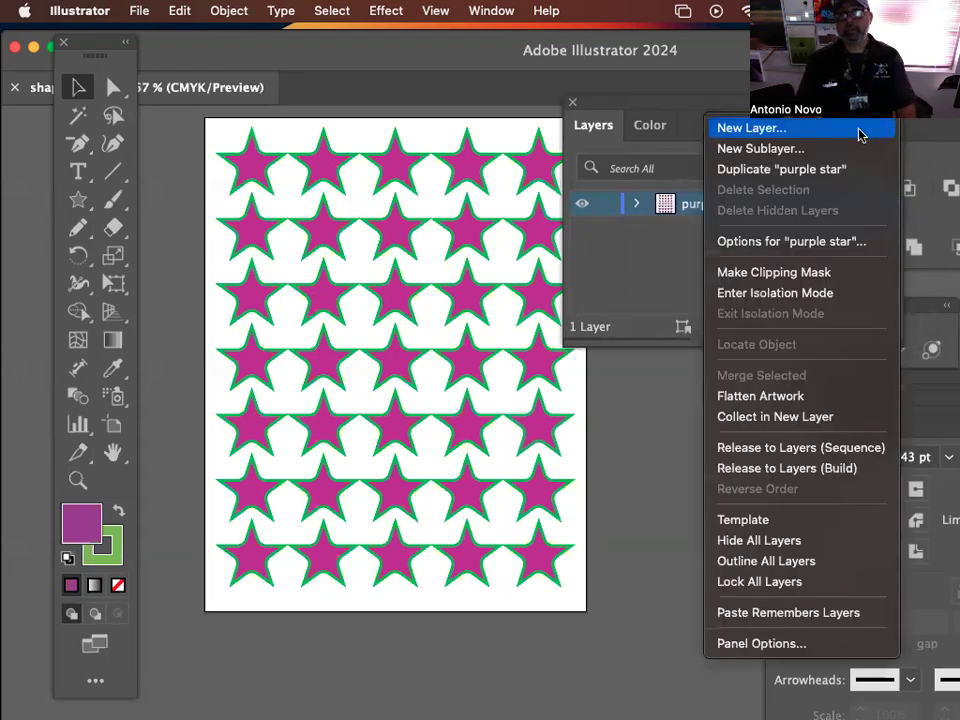
{"action": "left_click", "coordinate": [860, 134]}
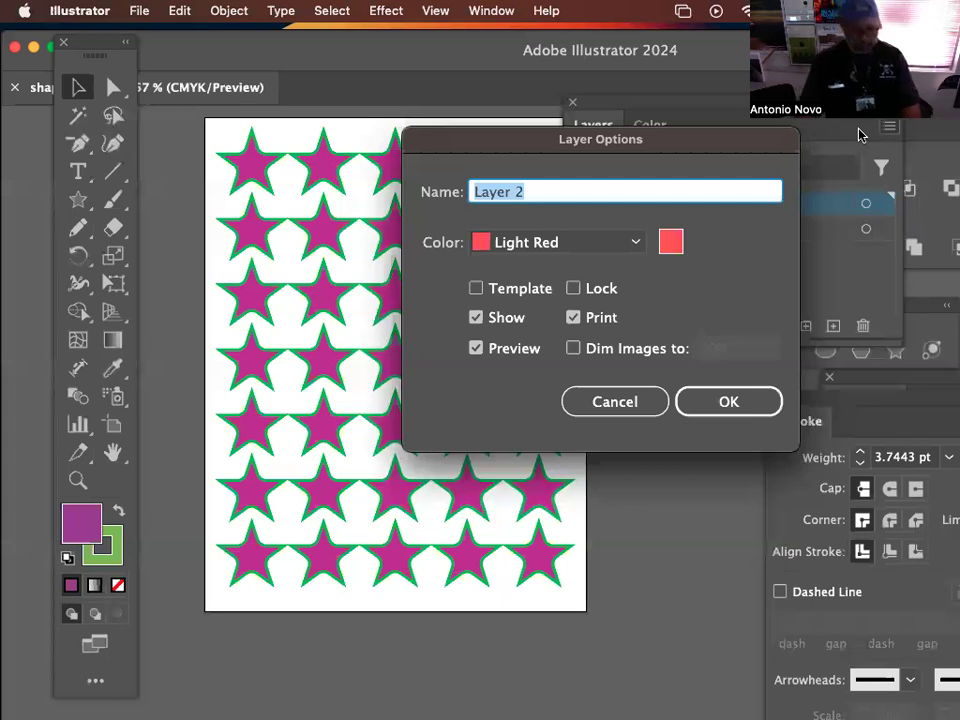
{"action": "type", "text": "black"}
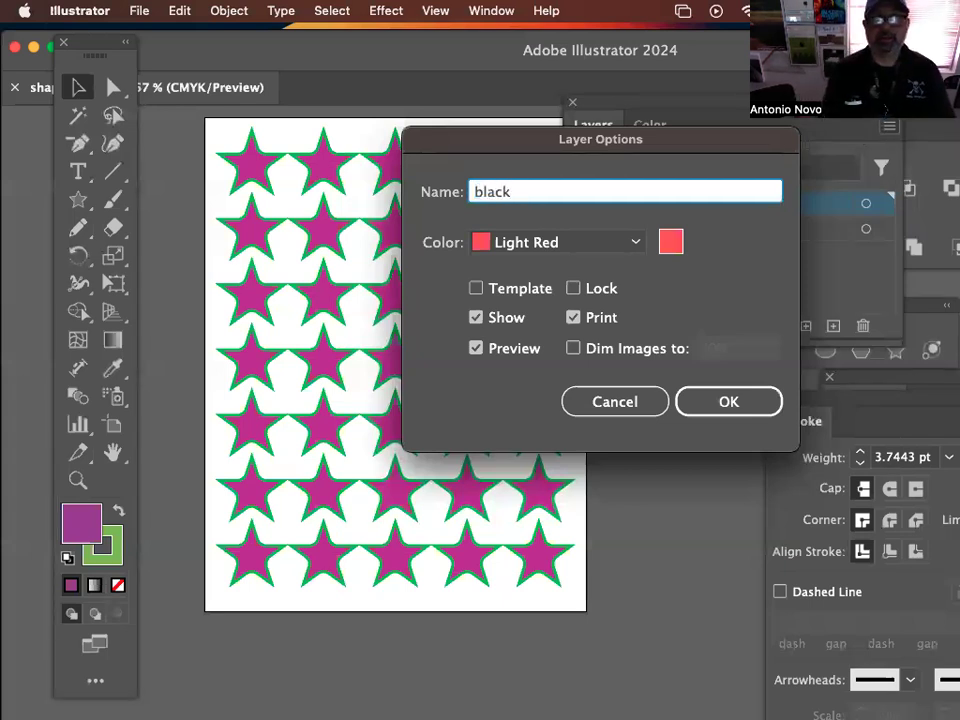
{"action": "type", "text": " circles with orange stroke"}
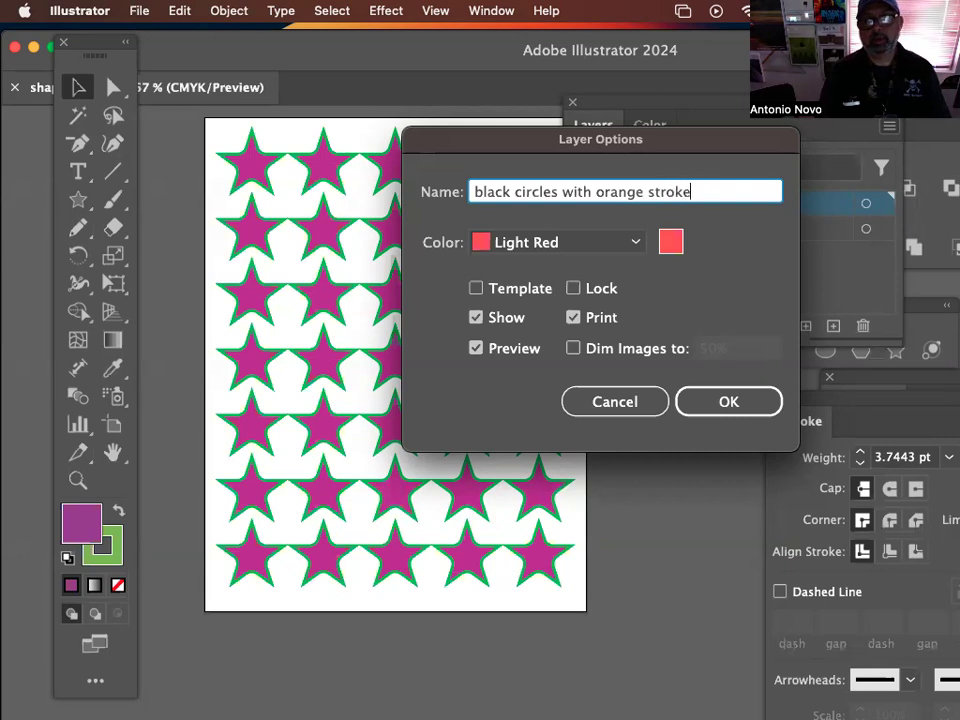
{"action": "key", "text": "Return"}
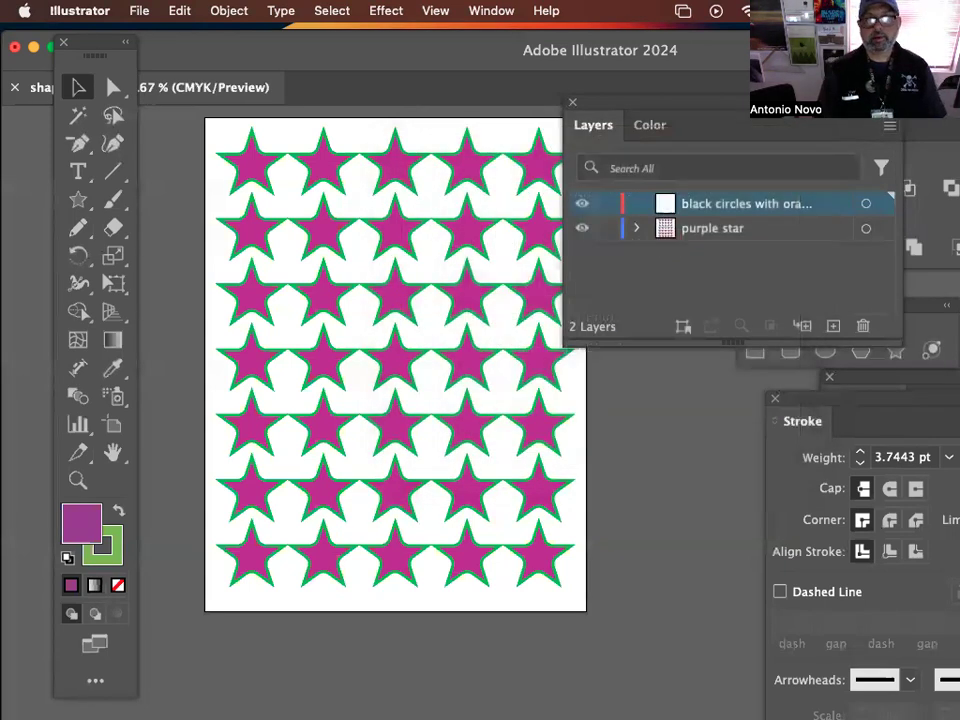
Step: Hide the purple star layer, make the black circles layer active, and move the layer list clear of the artboard
{"action": "left_click", "coordinate": [583, 231]}
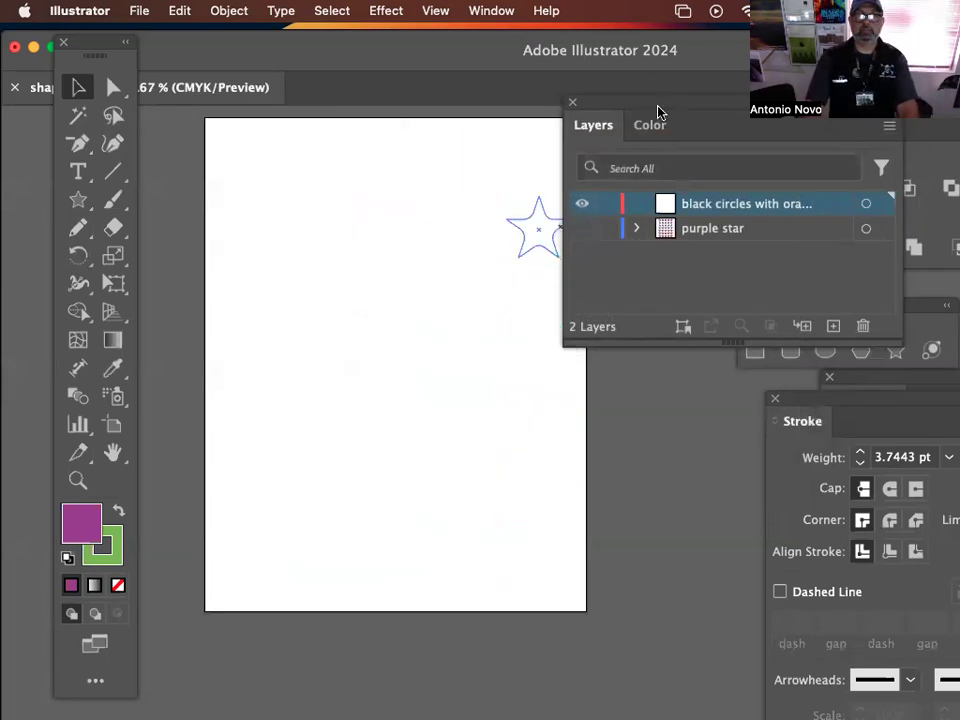
{"action": "left_click_drag", "start_coordinate": [658, 108], "coordinate": [730, 108]}
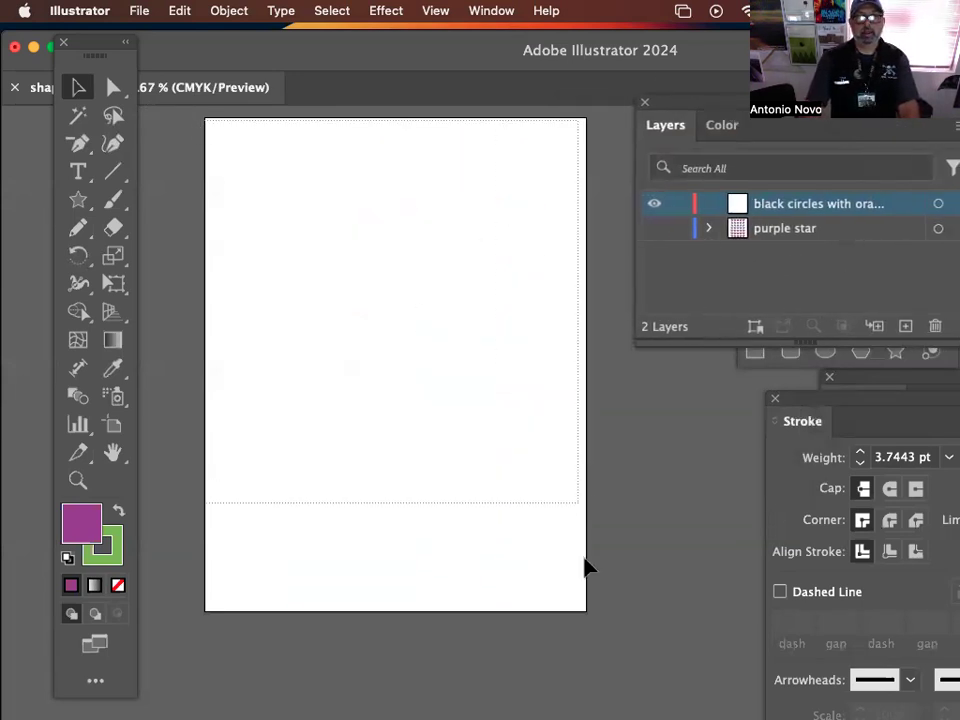
{"action": "left_click", "coordinate": [653, 232]}
{"action": "left_click", "coordinate": [653, 232]}
{"action": "left_click", "coordinate": [810, 213]}
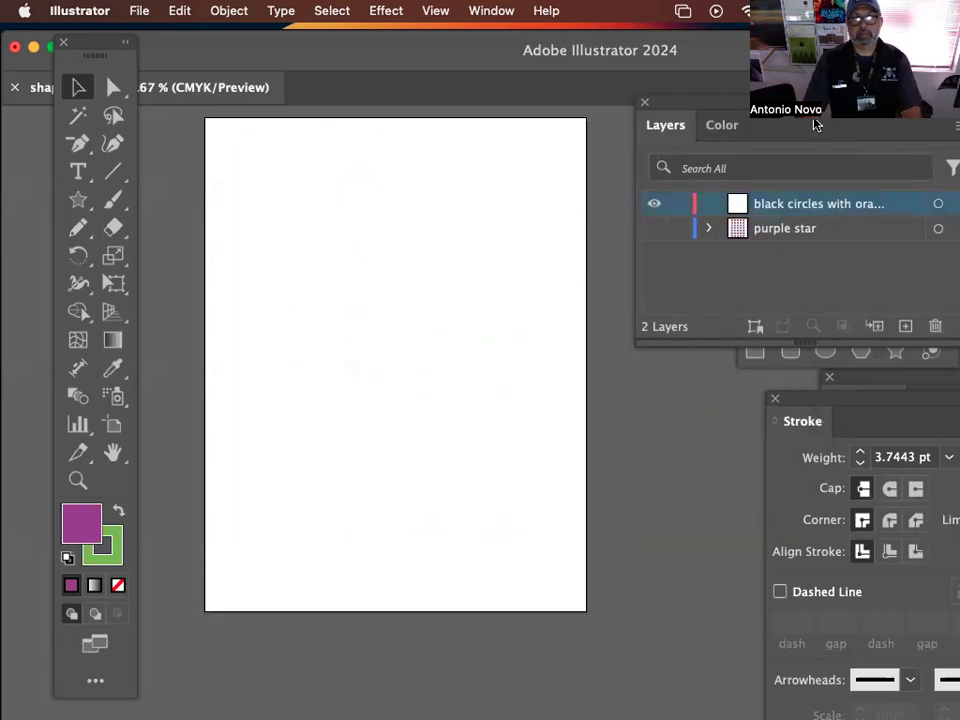
{"action": "left_click_drag", "start_coordinate": [779, 101], "coordinate": [729, 122]}
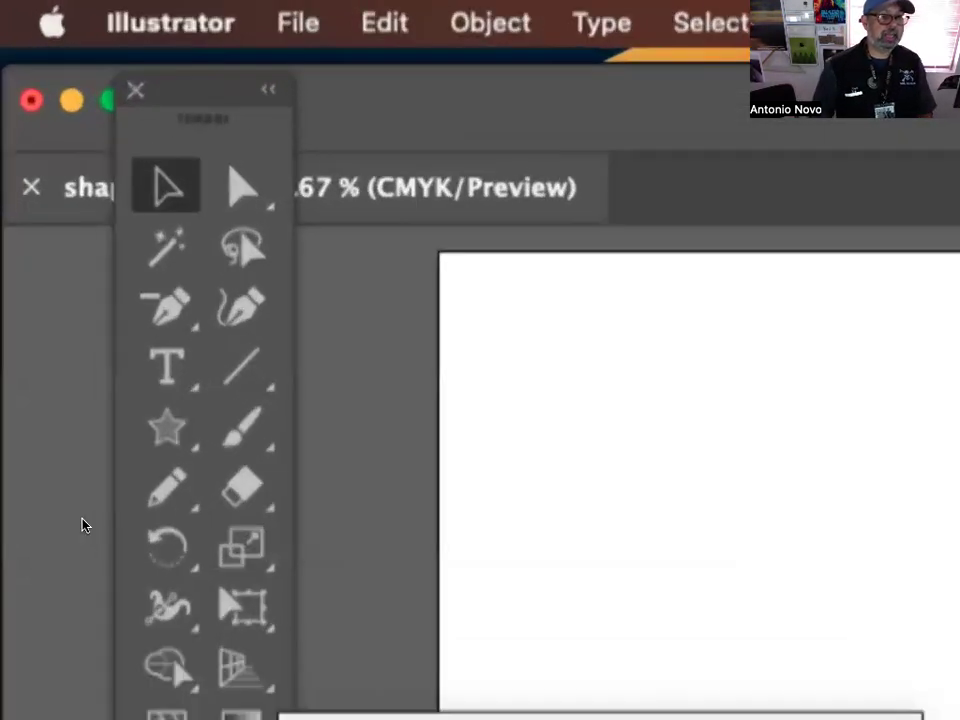
Step: Set the fill color to near-black (#070006)
{"action": "double_click", "coordinate": [85, 526]}
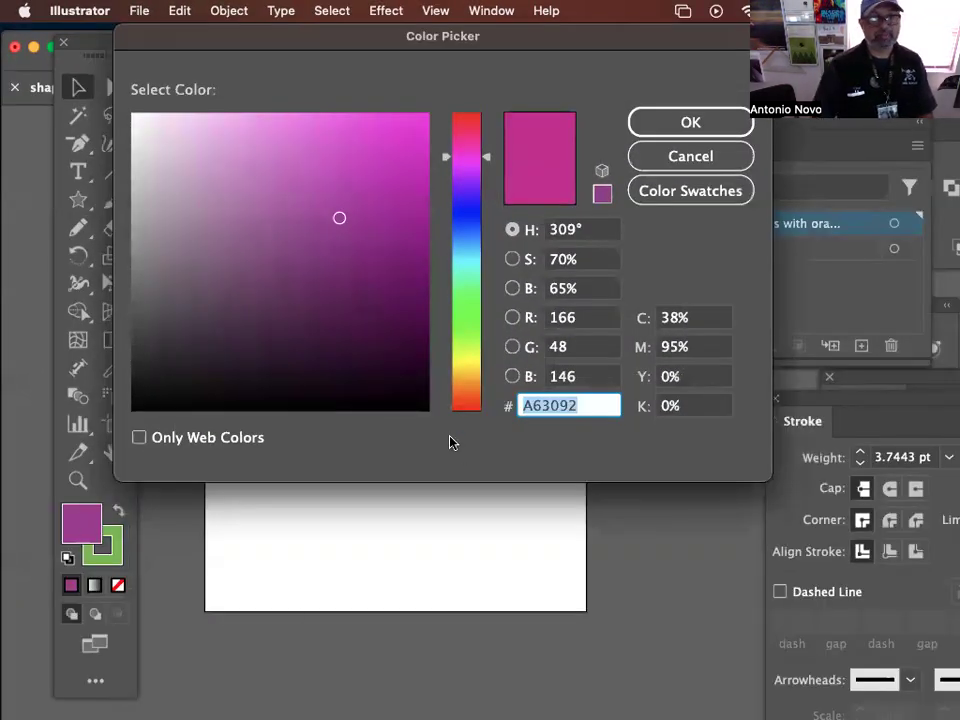
{"action": "left_click", "coordinate": [417, 400]}
{"action": "left_click", "coordinate": [670, 130]}
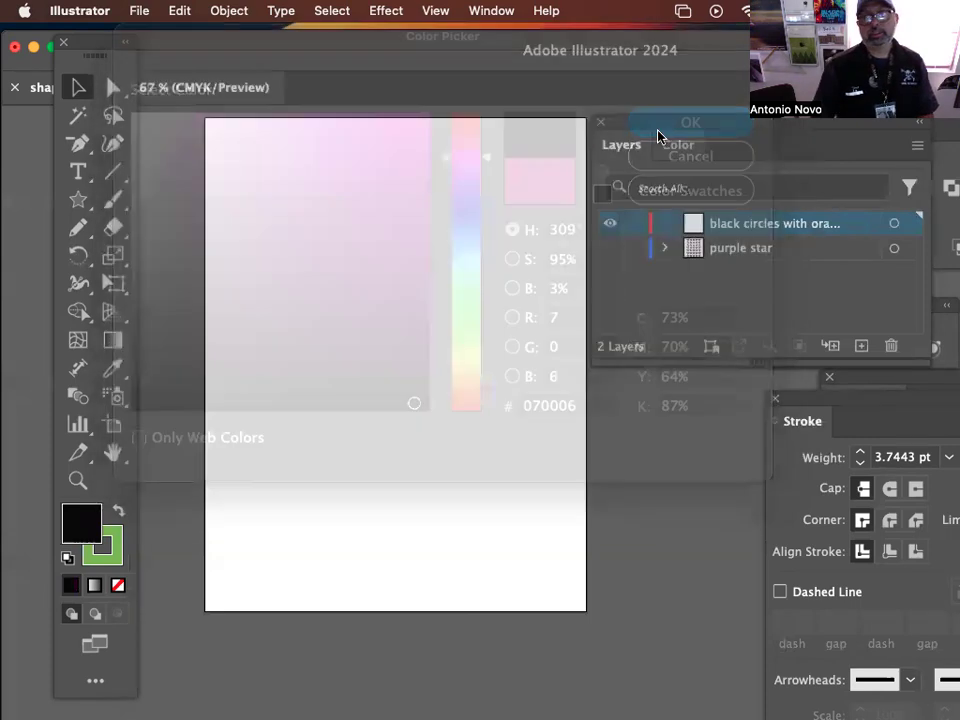
Step: Set the stroke color to a red-orange (#F44016) and recheck the fill color
{"action": "double_click", "coordinate": [121, 557]}
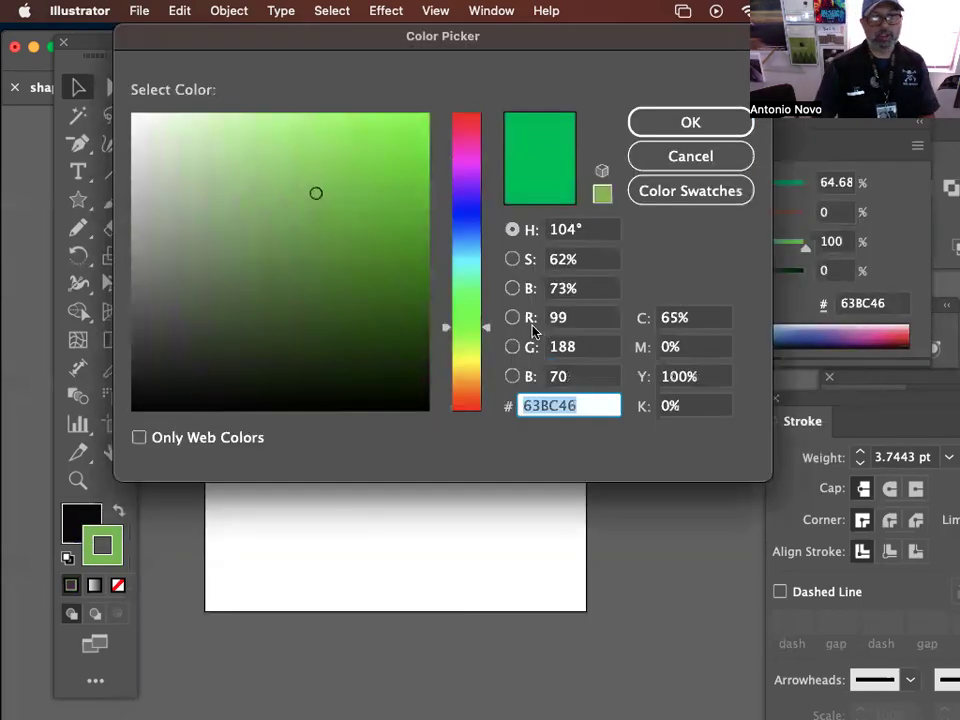
{"action": "left_click_drag", "start_coordinate": [466, 392], "coordinate": [466, 400]}
{"action": "left_click", "coordinate": [411, 131]}
{"action": "left_click", "coordinate": [403, 123]}
{"action": "left_click", "coordinate": [739, 122]}
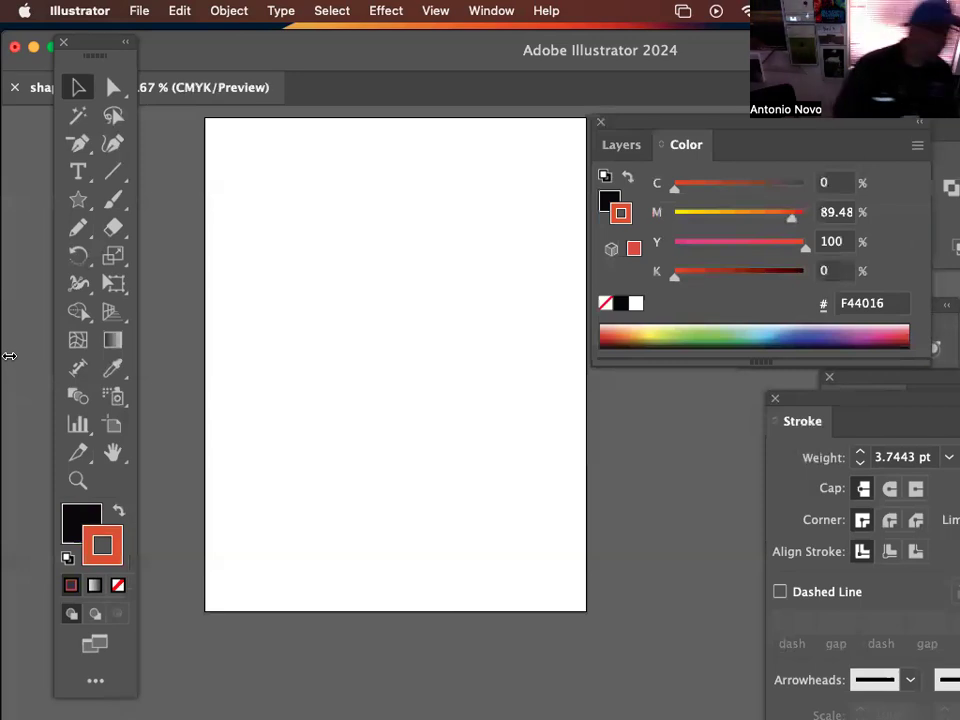
{"action": "double_click", "coordinate": [81, 521]}
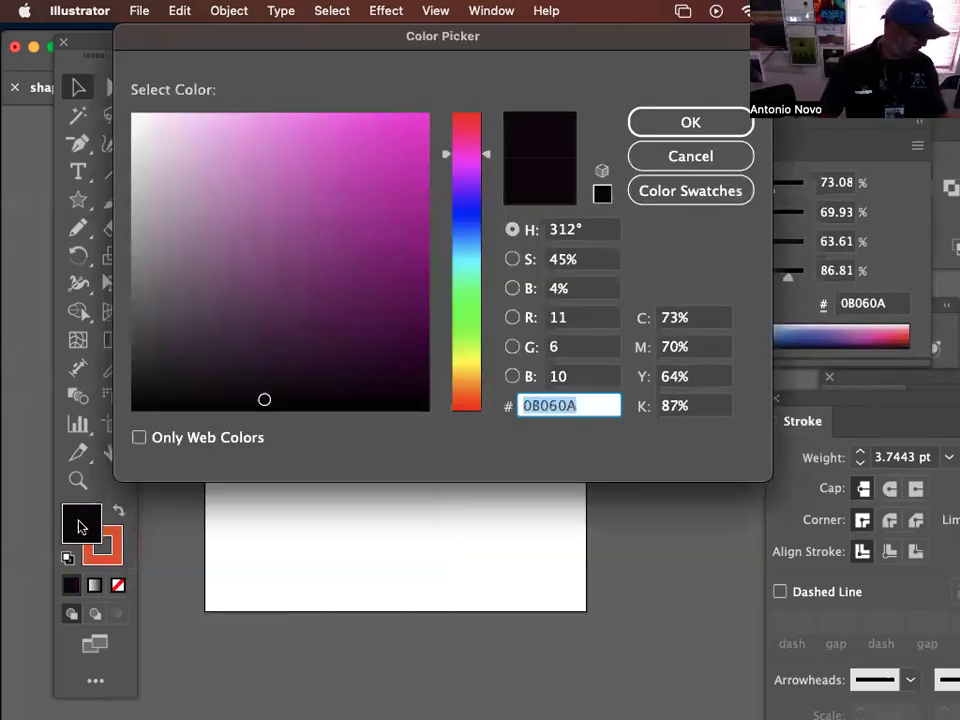
{"action": "left_click", "coordinate": [662, 160]}
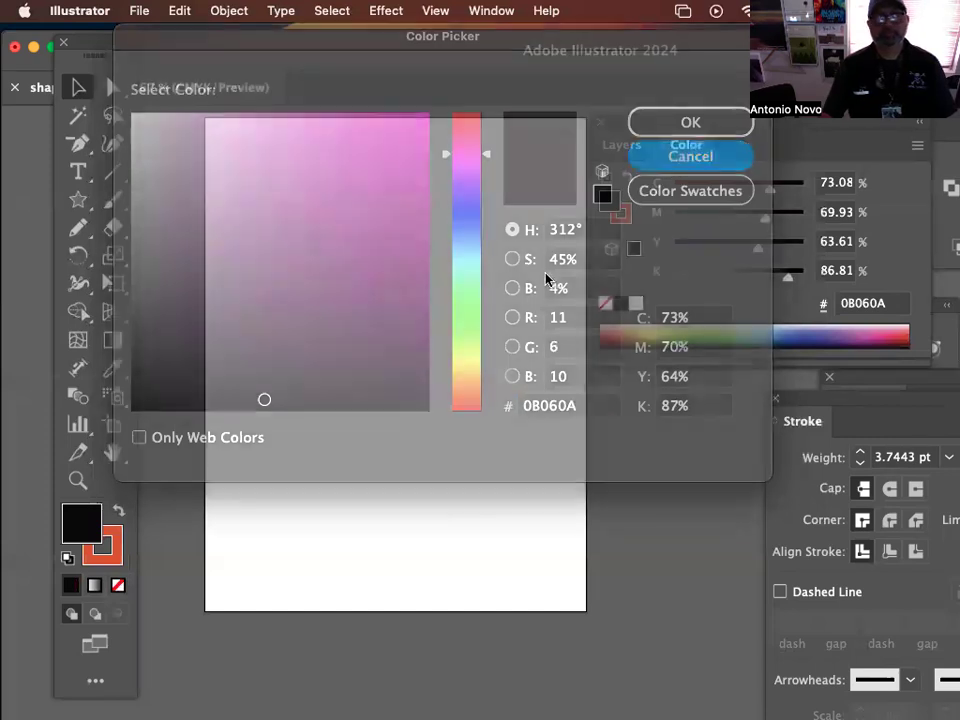
Step: Confirm the near-black fill color (#0B060A) and move the color settings away from the artboard
{"action": "double_click", "coordinate": [77, 528]}
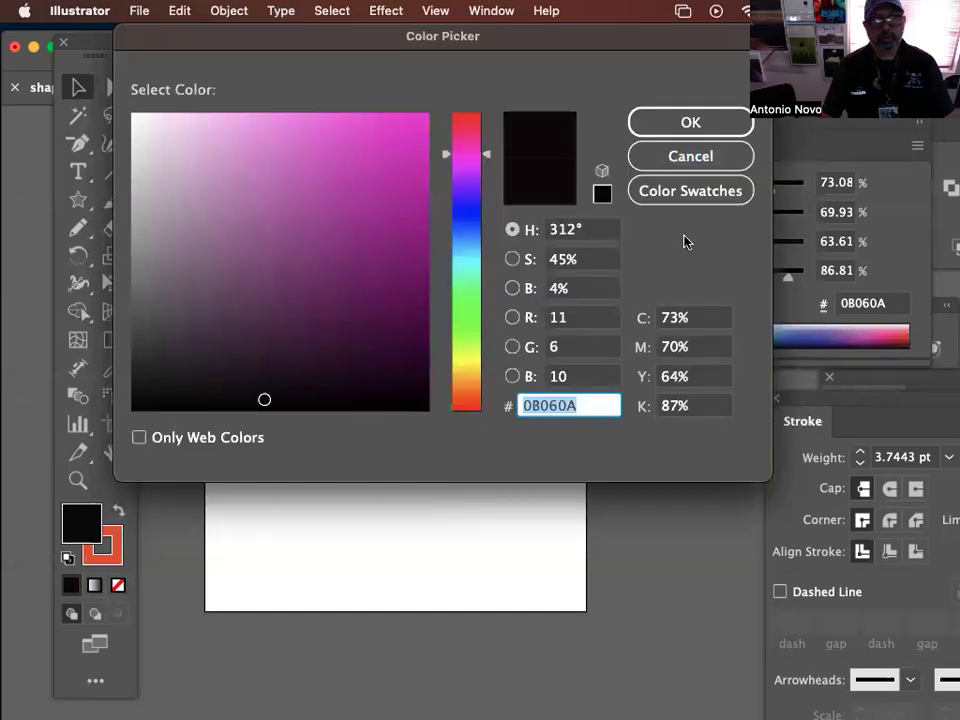
{"action": "left_click", "coordinate": [690, 123]}
{"action": "left_click_drag", "start_coordinate": [652, 125], "coordinate": [695, 123]}
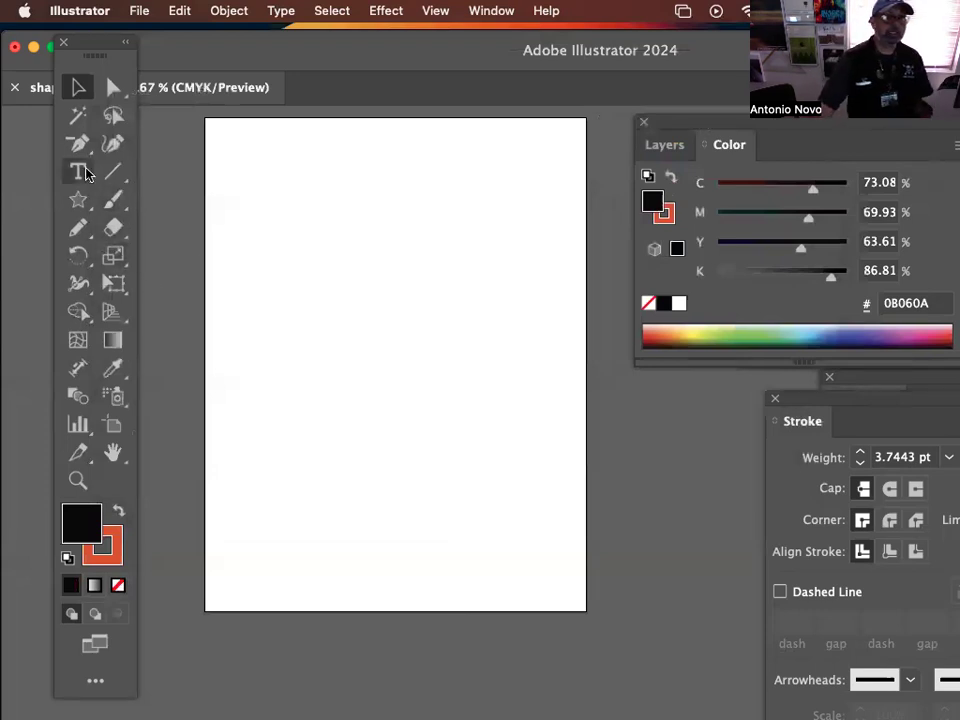
Step: Detach the shape tools as a floating palette and arrange it beside the toolbox, with the color settings off the artboard
{"action": "left_click", "coordinate": [79, 195]}
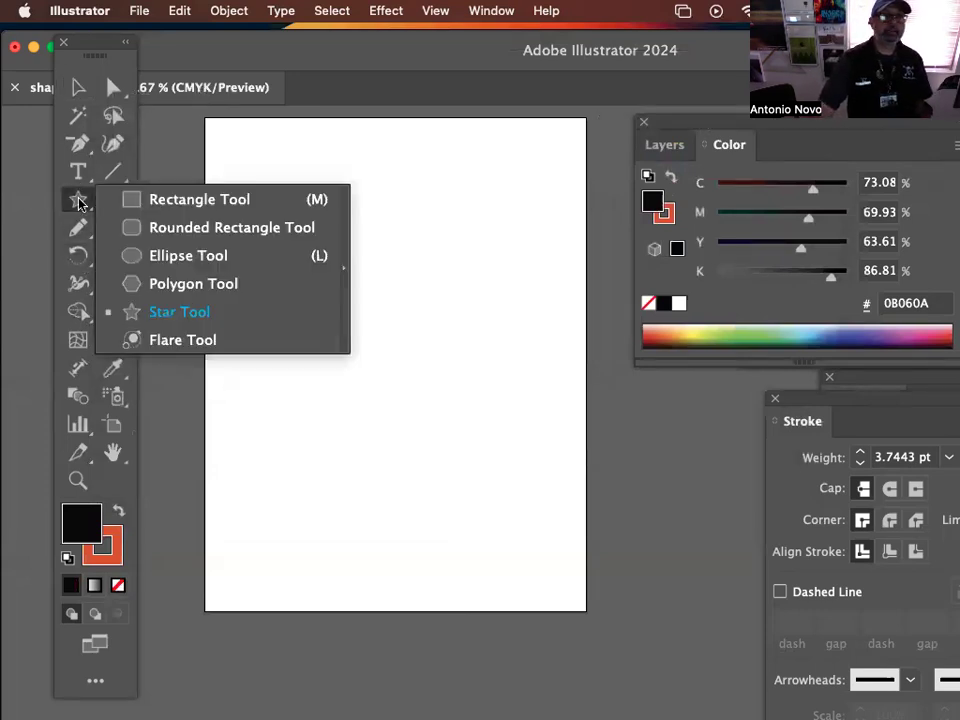
{"action": "left_click", "coordinate": [343, 213]}
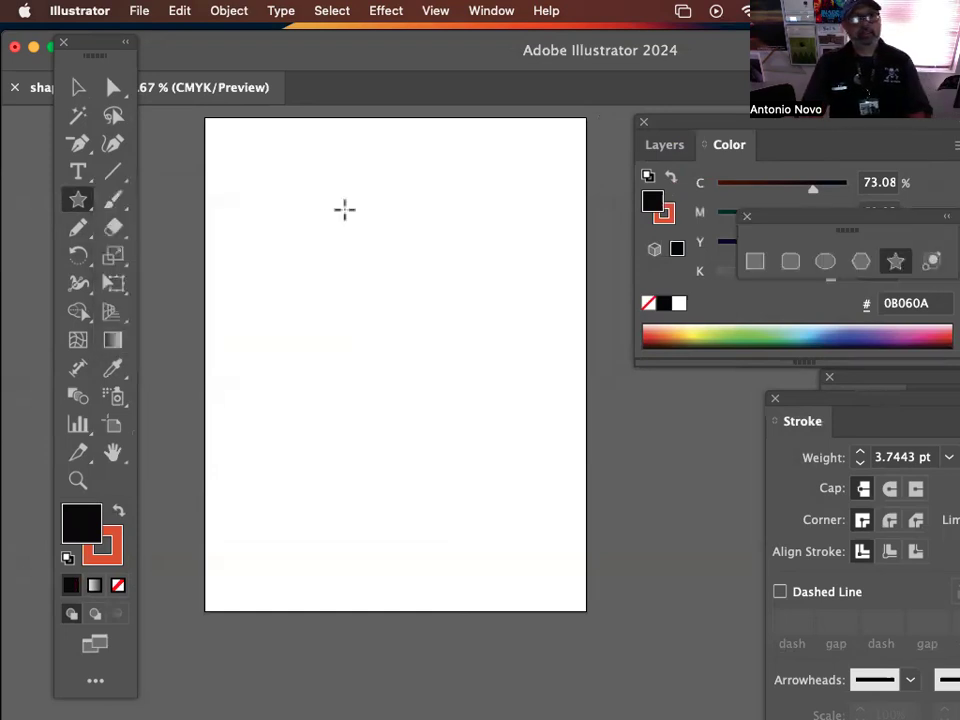
{"action": "left_click", "coordinate": [77, 199]}
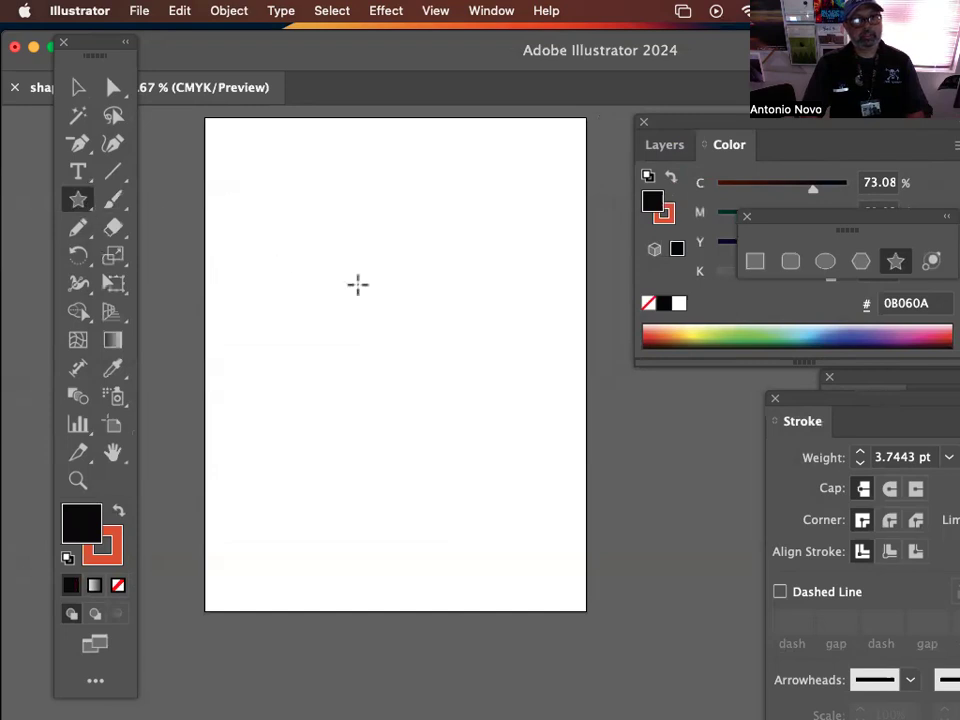
{"action": "left_click_drag", "start_coordinate": [712, 130], "coordinate": [697, 249]}
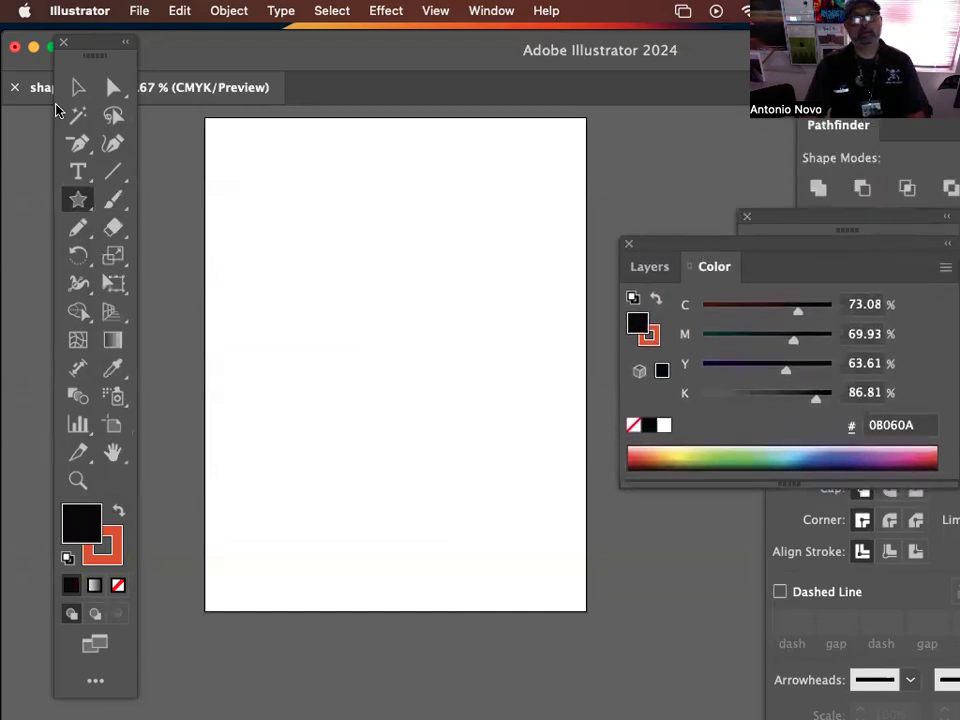
{"action": "left_click_drag", "start_coordinate": [94, 48], "coordinate": [71, 81]}
{"action": "left_click_drag", "start_coordinate": [858, 210], "coordinate": [245, 130]}
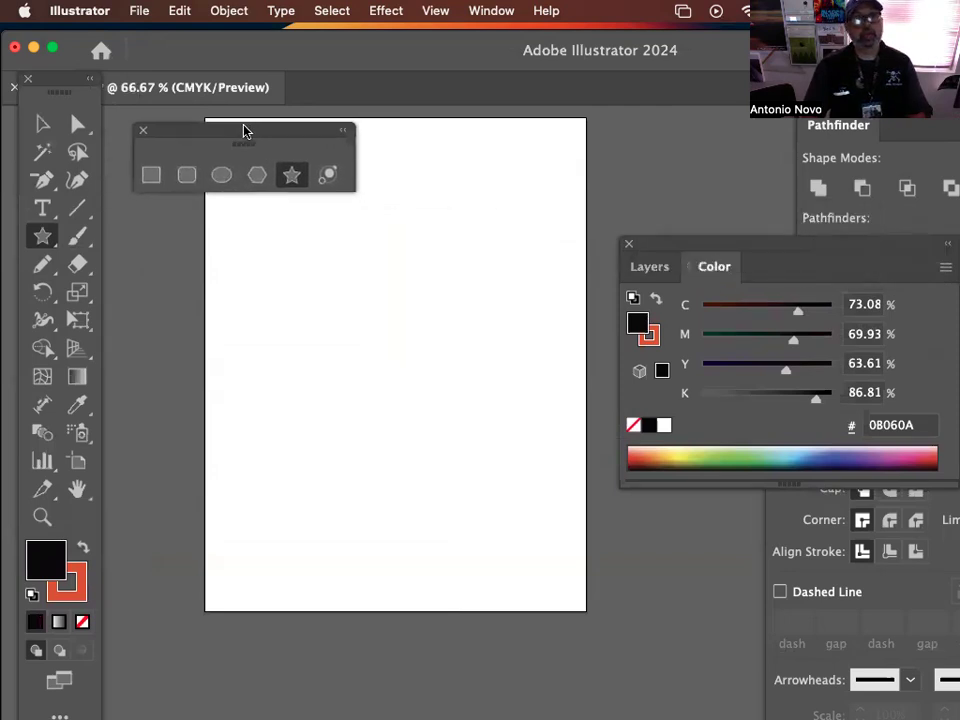
{"action": "left_click_drag", "start_coordinate": [696, 244], "coordinate": [743, 260]}
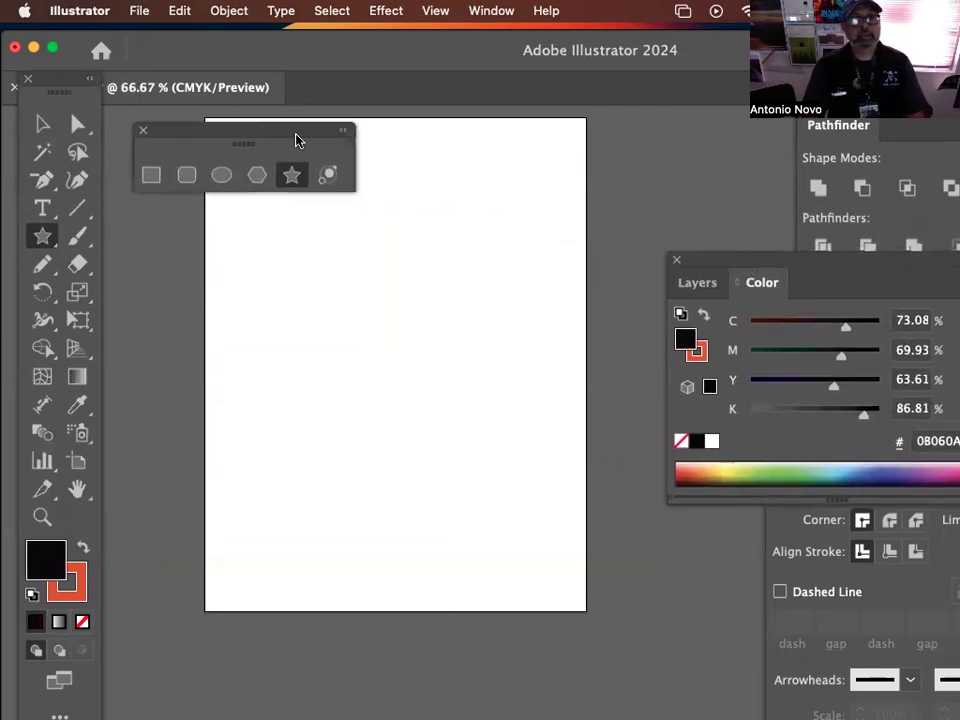
{"action": "left_click_drag", "start_coordinate": [296, 140], "coordinate": [283, 123]}
Step: Start an exact-size ellipse in the upper-left area of the artboard and set its width to 0.25 in
{"action": "left_click", "coordinate": [207, 159]}
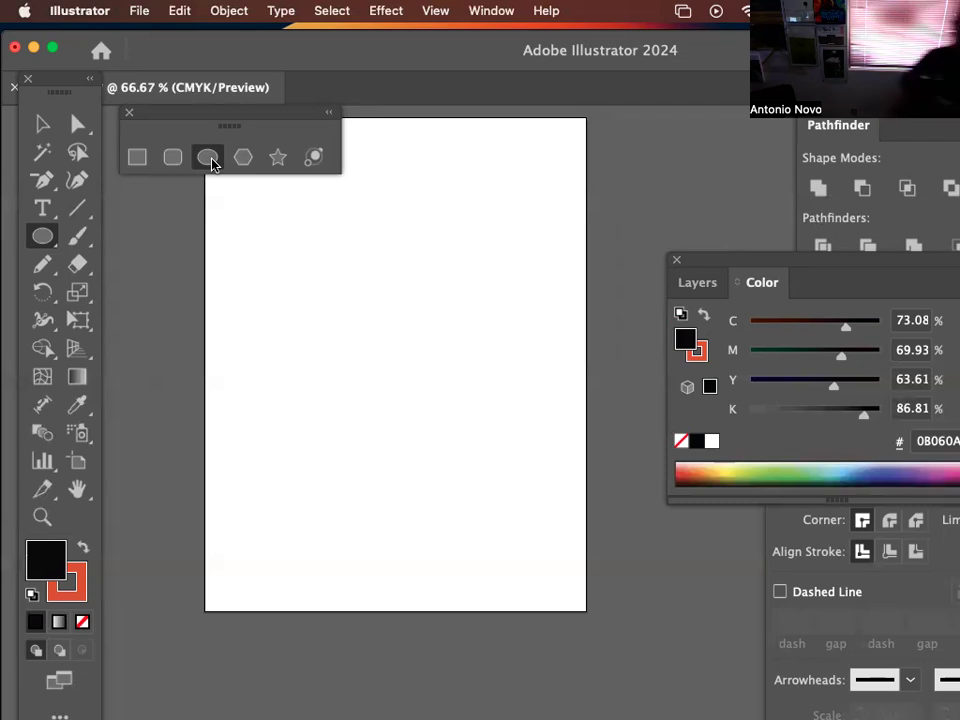
{"action": "left_click", "coordinate": [261, 248]}
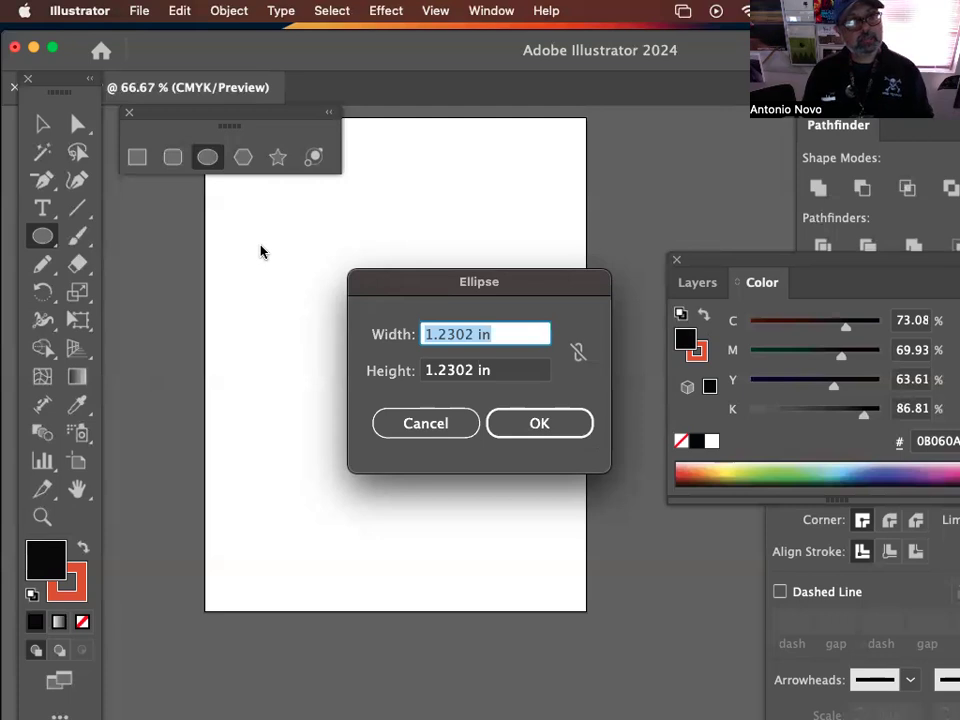
{"action": "double_click", "coordinate": [465, 340]}
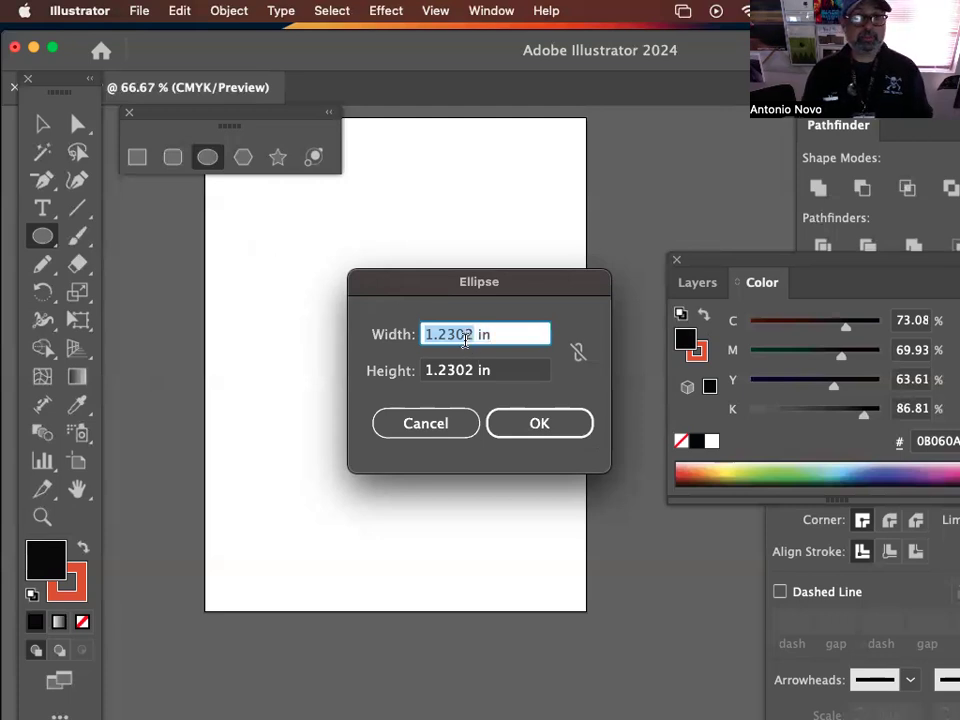
{"action": "key", "text": "BackSpace"}
{"action": "type", "text": ".25"}
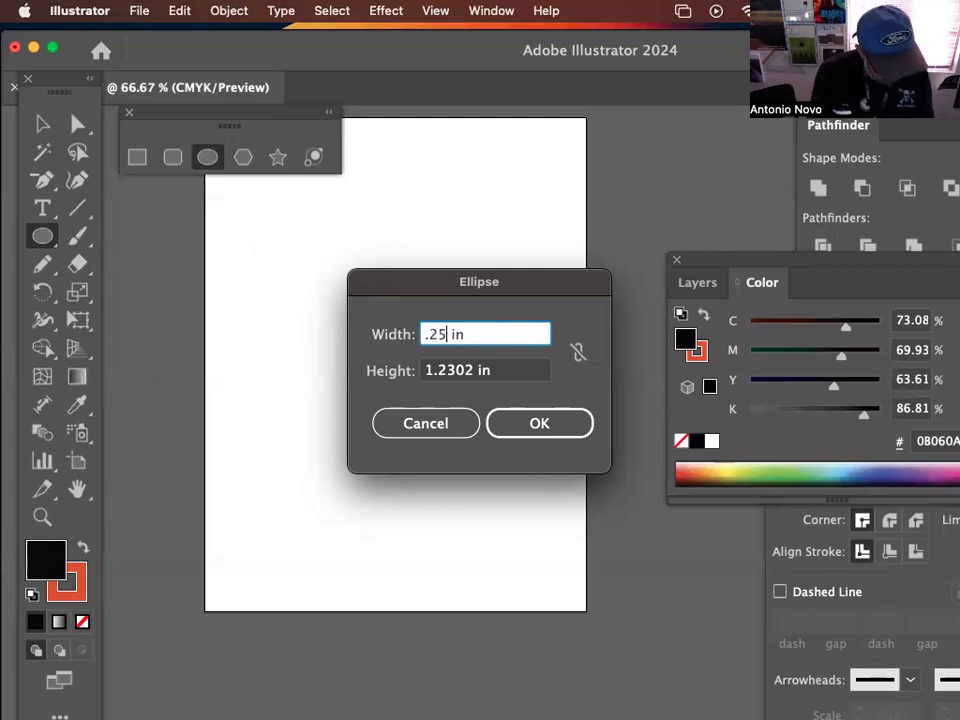
{"action": "key", "text": "Tab"}
{"action": "key", "text": "Tab"}
{"action": "key", "text": "Tab"}
{"action": "key", "text": "Tab"}
{"action": "key", "text": "Tab"}
{"action": "key", "text": "Tab"}
{"action": "key", "text": "Tab"}
{"action": "key", "text": "Tab"}
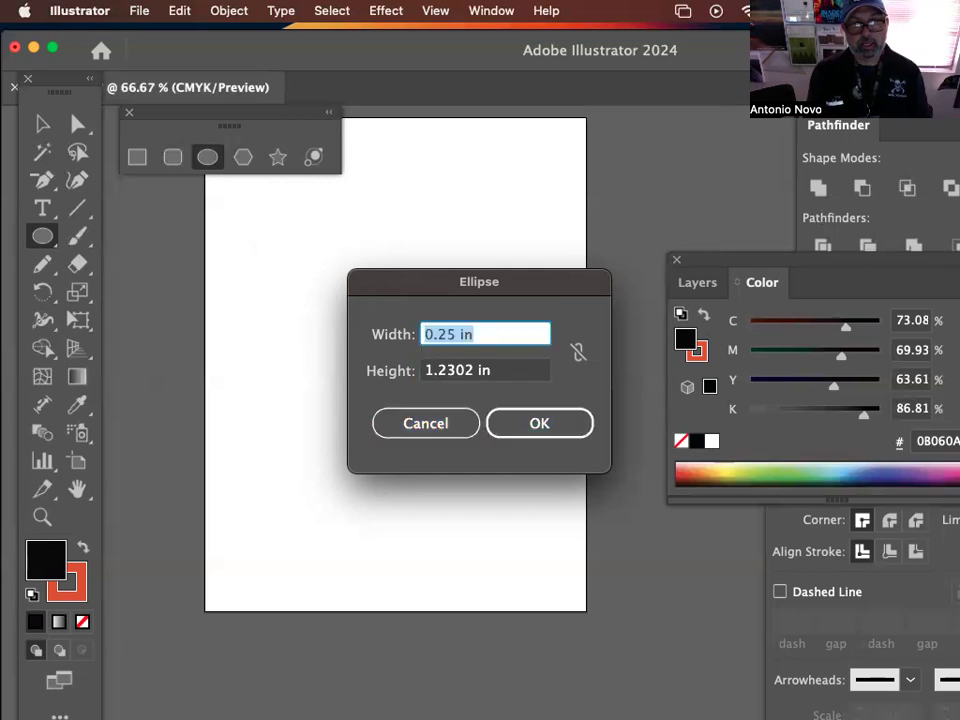
Step: Set the ellipse's height to 0.25 in and create the circle
{"action": "left_click", "coordinate": [484, 371]}
{"action": "left_click_drag", "start_coordinate": [499, 371], "coordinate": [418, 370]}
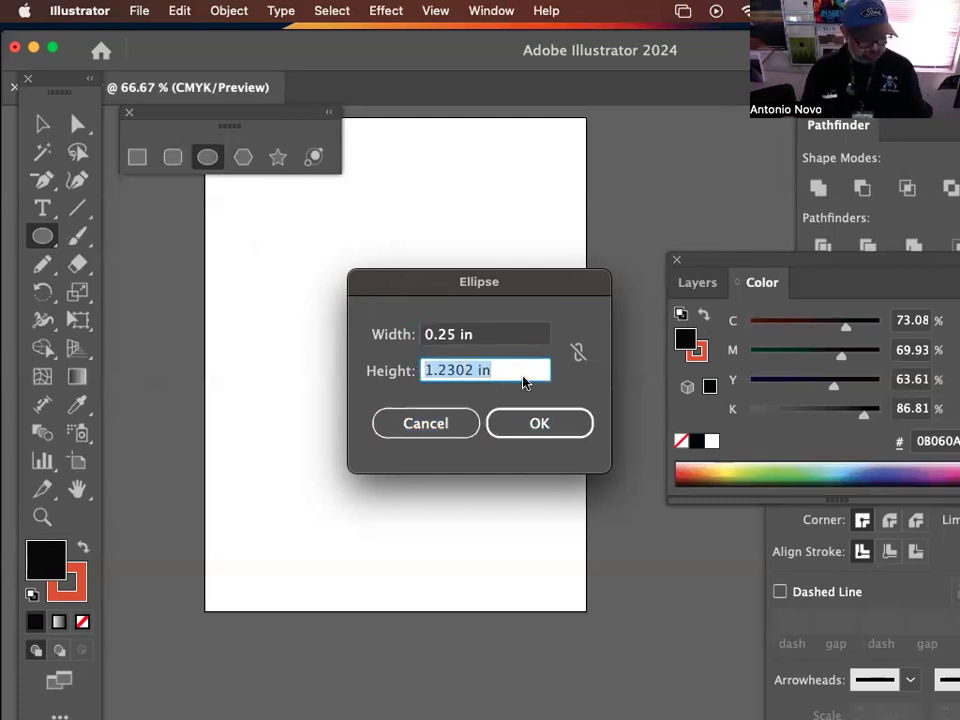
{"action": "key", "text": "Tab"}
{"action": "key", "text": "Tab"}
{"action": "key", "text": "Tab"}
{"action": "key", "text": "Tab"}
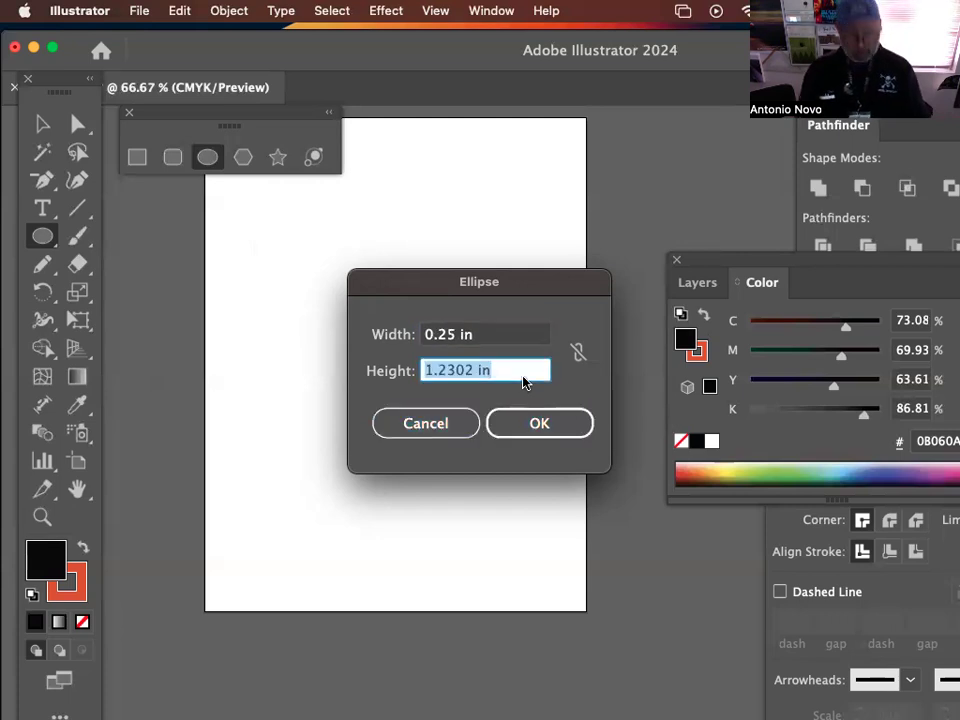
{"action": "key", "text": "BackSpace"}
{"action": "type", "text": ".25"}
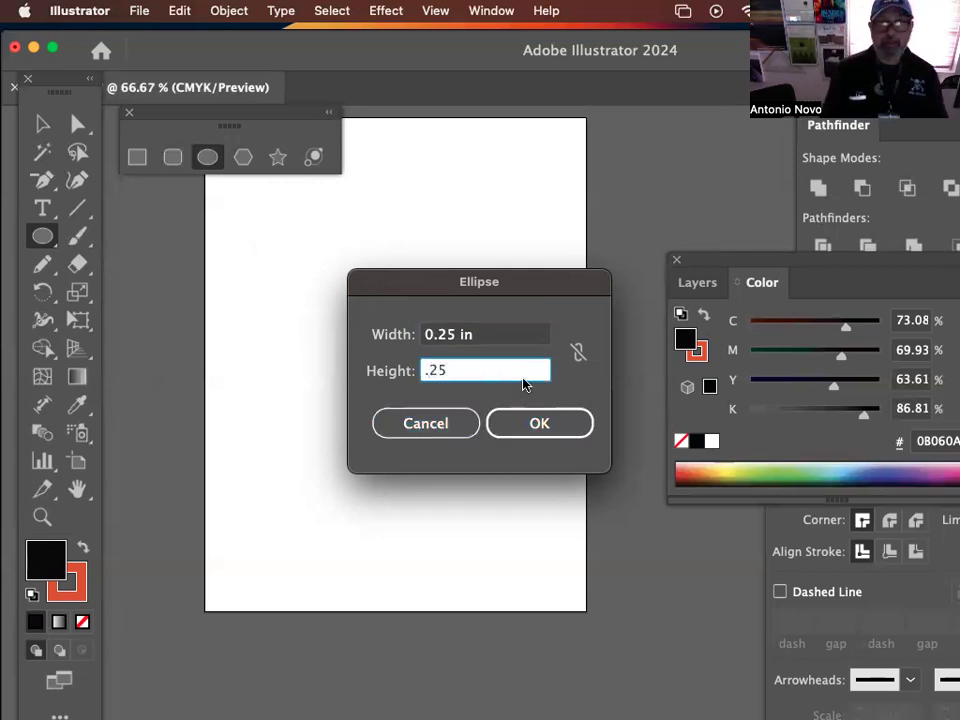
{"action": "key", "text": "Return"}
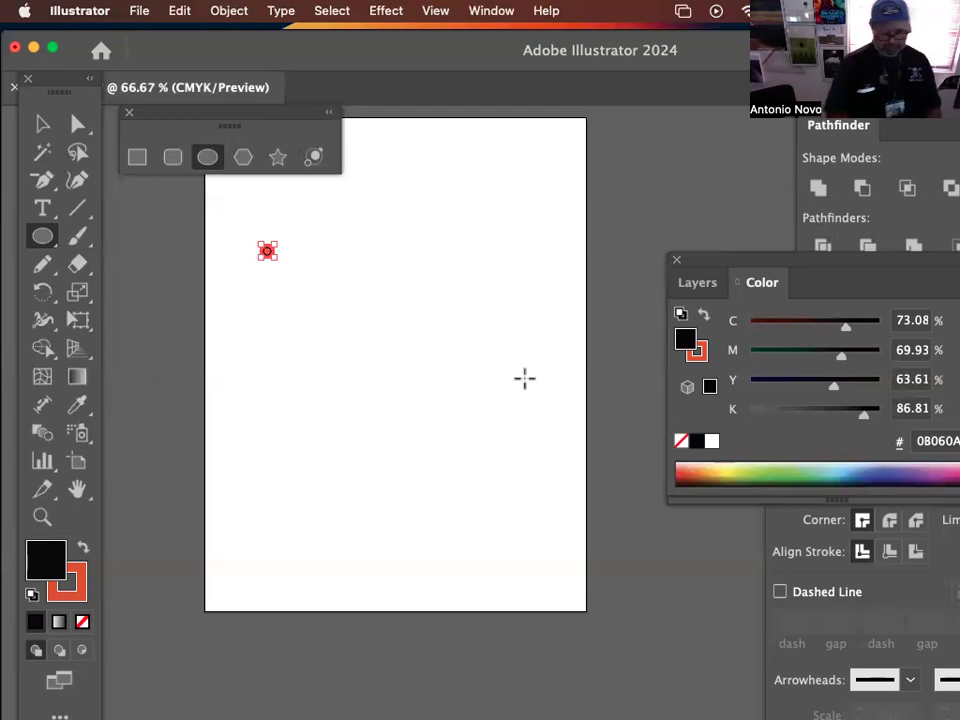
Step: Cancel the second ellipse and deselect the existing circle with the Selection tool
{"action": "left_click", "coordinate": [457, 326]}
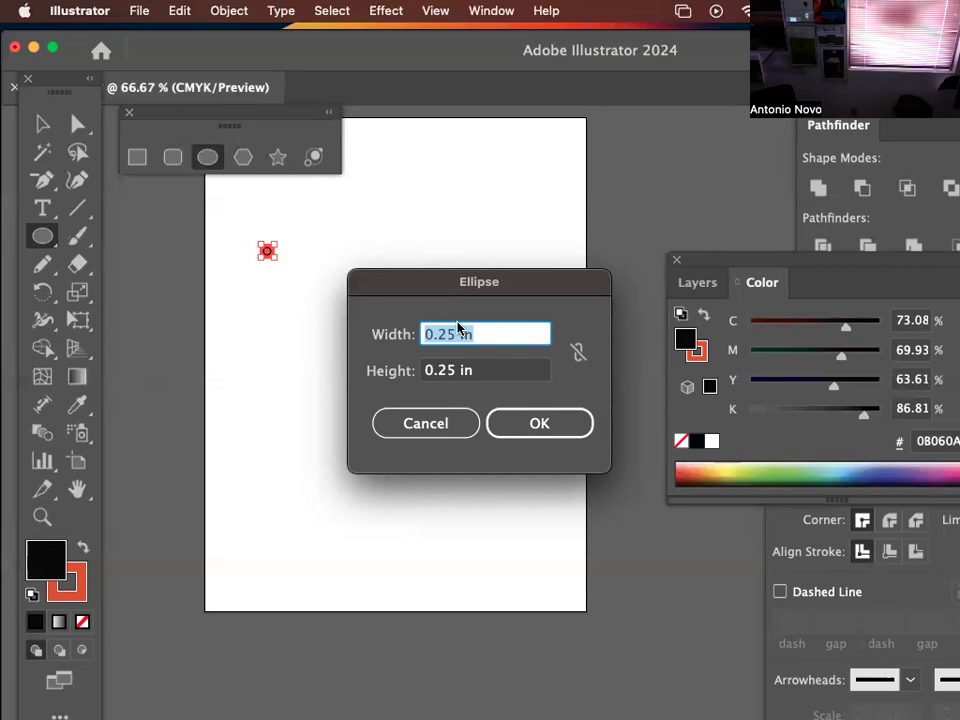
{"action": "left_click", "coordinate": [455, 424]}
{"action": "scroll", "coordinate": [411, 392], "scroll_direction": "up", "scroll_amount": 5}
{"action": "scroll", "coordinate": [411, 392], "scroll_direction": "left", "scroll_amount": 2}
{"action": "left_click", "coordinate": [44, 123]}
{"action": "left_click", "coordinate": [210, 414]}
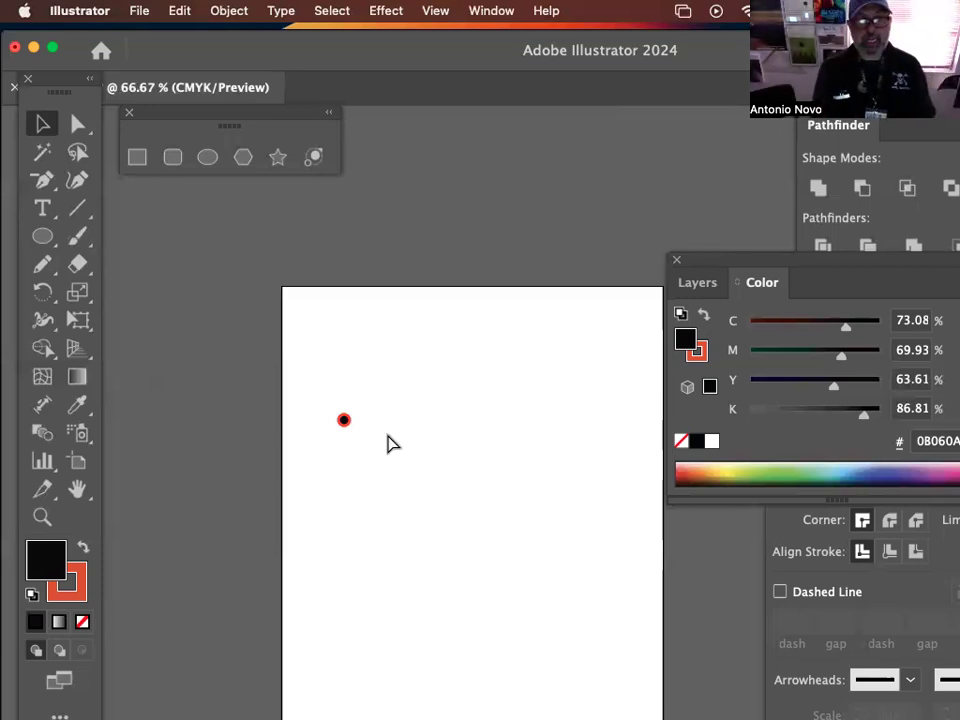
Step: Move the small circle into the upper-left corner of the artboard
{"action": "key", "text": "super+minus"}
{"action": "key", "text": "super+minus"}
{"action": "left_click_drag", "start_coordinate": [541, 410], "coordinate": [450, 229]}
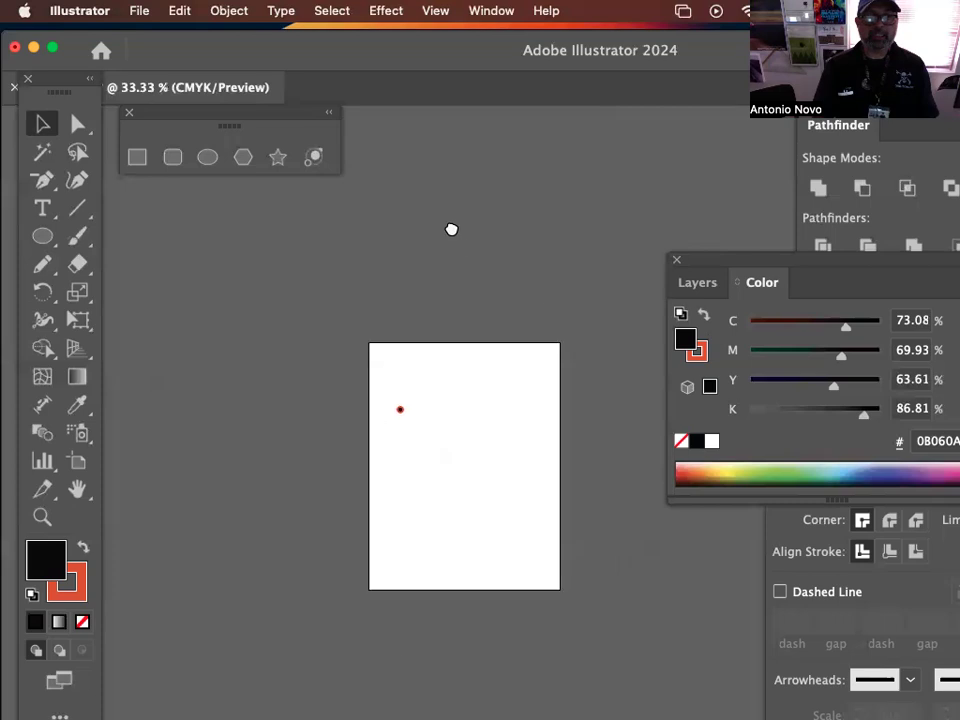
{"action": "left_click", "coordinate": [41, 121]}
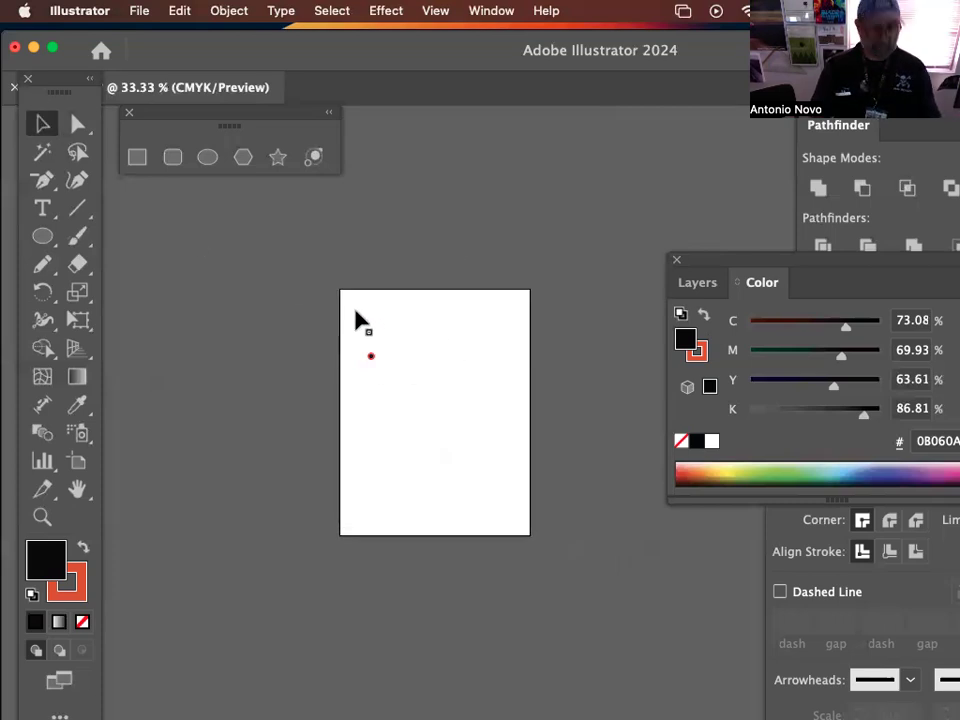
{"action": "key", "text": "super+0"}
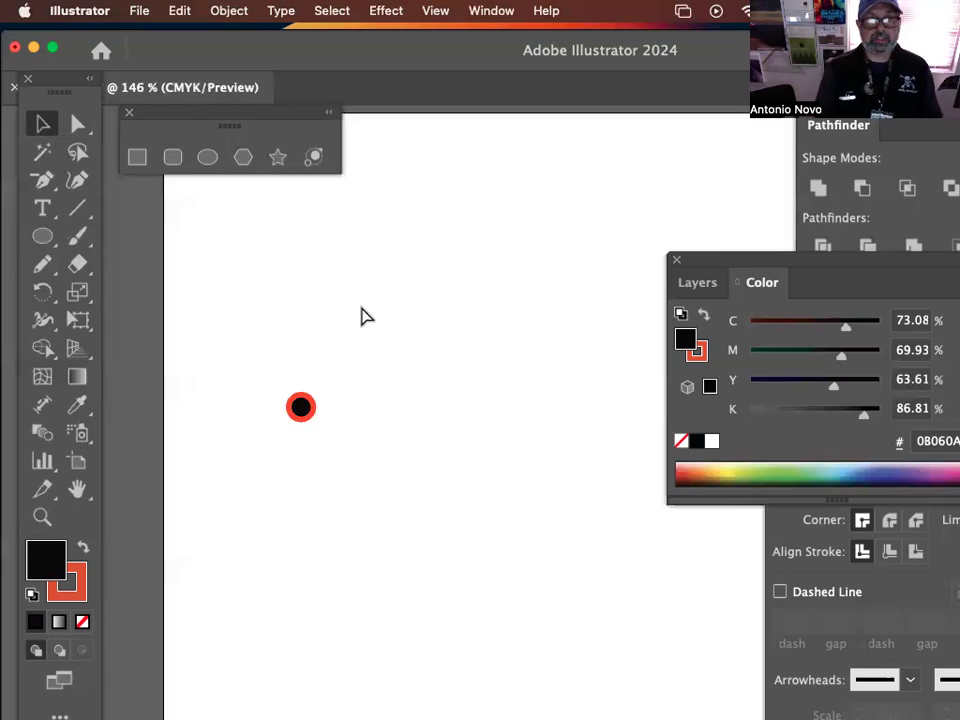
{"action": "left_click_drag", "start_coordinate": [401, 288], "coordinate": [467, 467]}
{"action": "left_click_drag", "start_coordinate": [371, 593], "coordinate": [252, 313]}
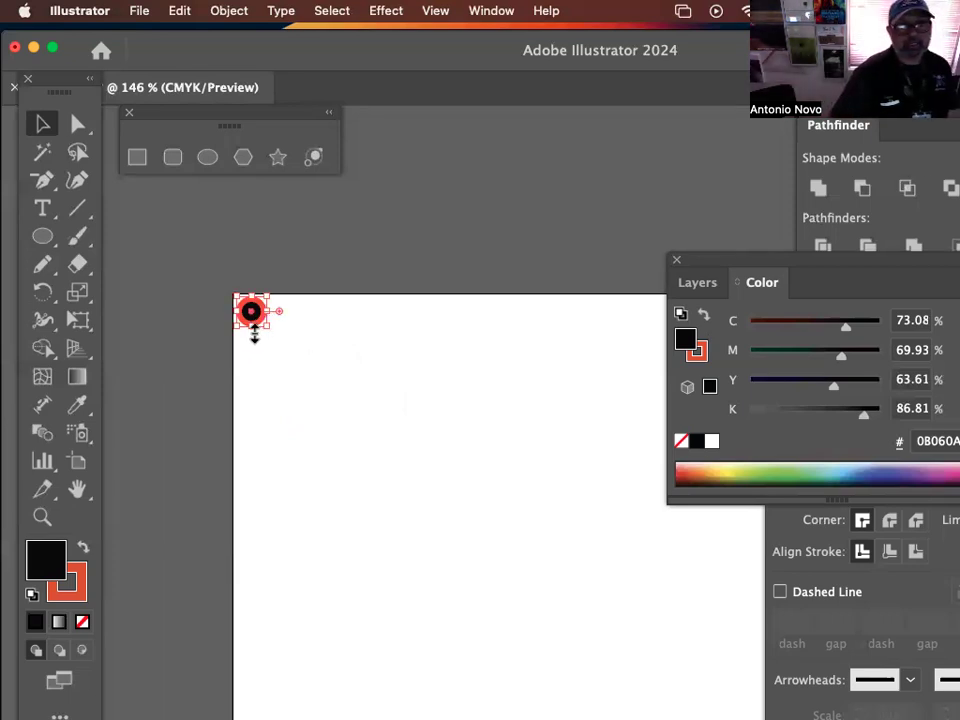
Step: Stretch the corner circle slightly downward into a vertical oval and deselect it
{"action": "mouse_move", "coordinate": [252, 331]}
{"action": "left_mouse_down"}
{"action": "mouse_move", "coordinate": [262, 336]}
{"action": "mouse_move", "coordinate": [253, 313]}
{"action": "mouse_move", "coordinate": [255, 335]}
{"action": "left_mouse_up"}
{"action": "left_click", "coordinate": [307, 384]}
{"action": "left_click", "coordinate": [251, 312]}
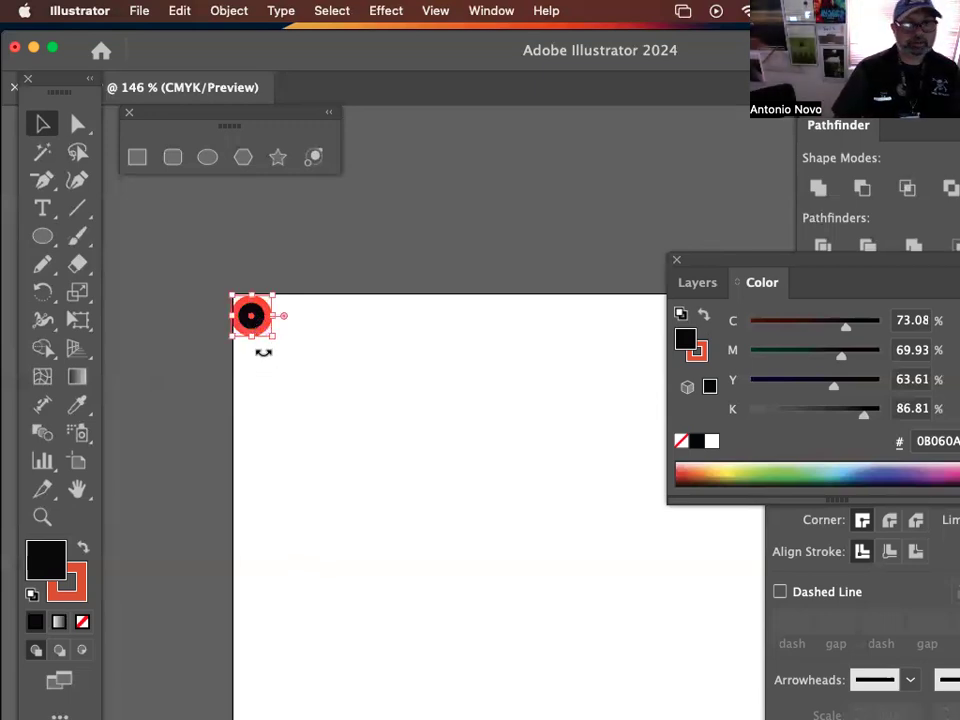
{"action": "left_click_drag", "start_coordinate": [256, 334], "coordinate": [256, 338]}
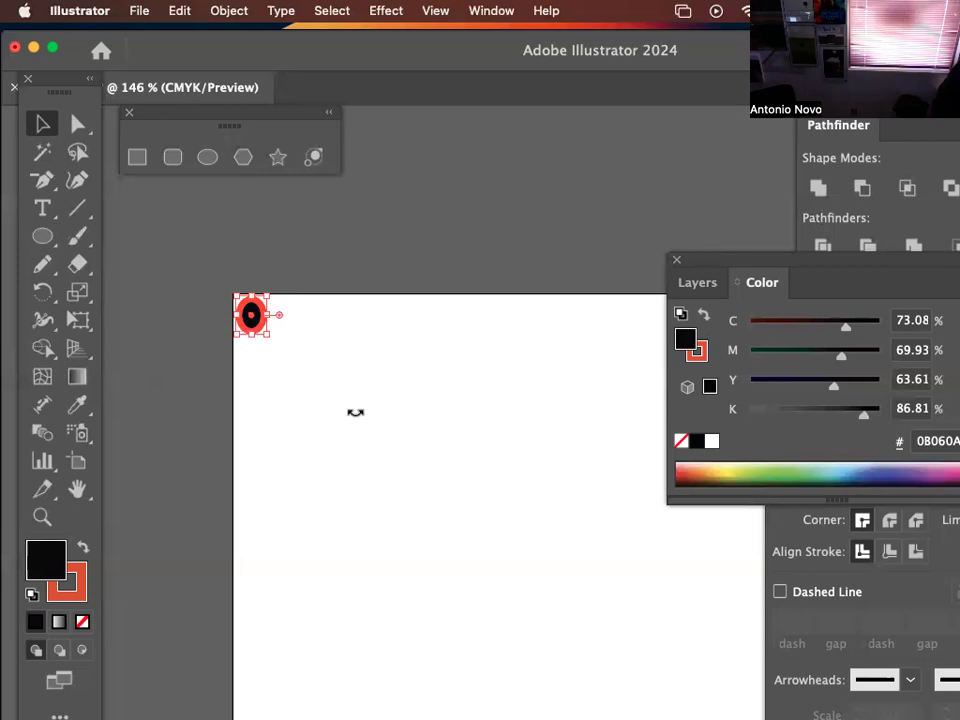
{"action": "left_click", "coordinate": [324, 390]}
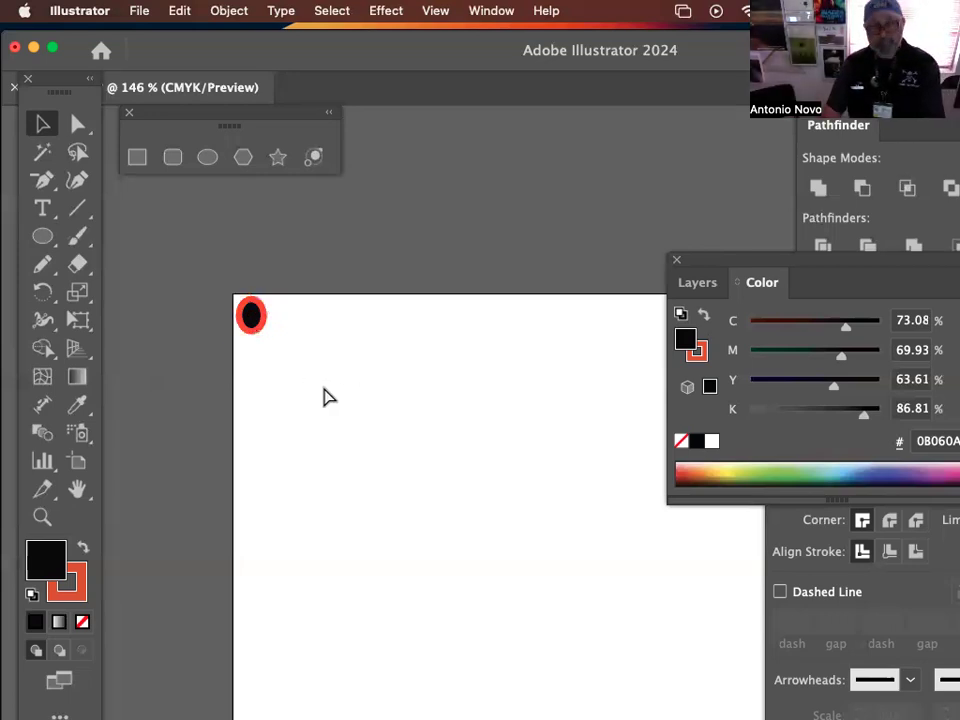
Step: Duplicate the corner oval horizontally beside the original, at about X 0.56 in, Y 0.22 in
{"action": "key", "text": "super+minus"}
{"action": "key", "text": "super+minus"}
{"action": "left_click_drag", "start_coordinate": [518, 512], "coordinate": [352, 322]}
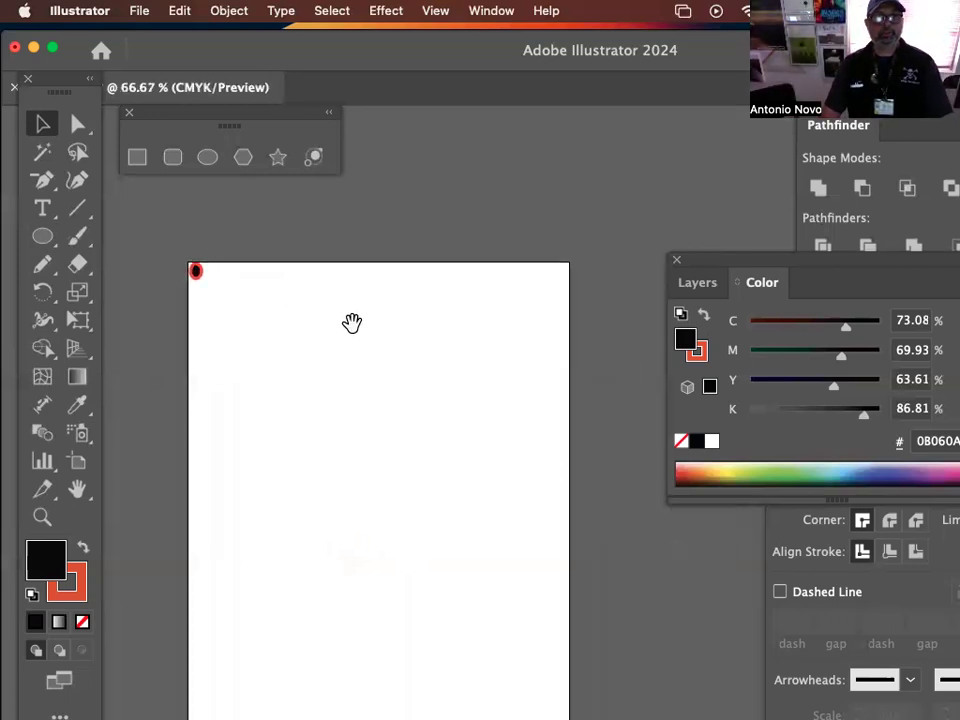
{"action": "left_click", "coordinate": [190, 269]}
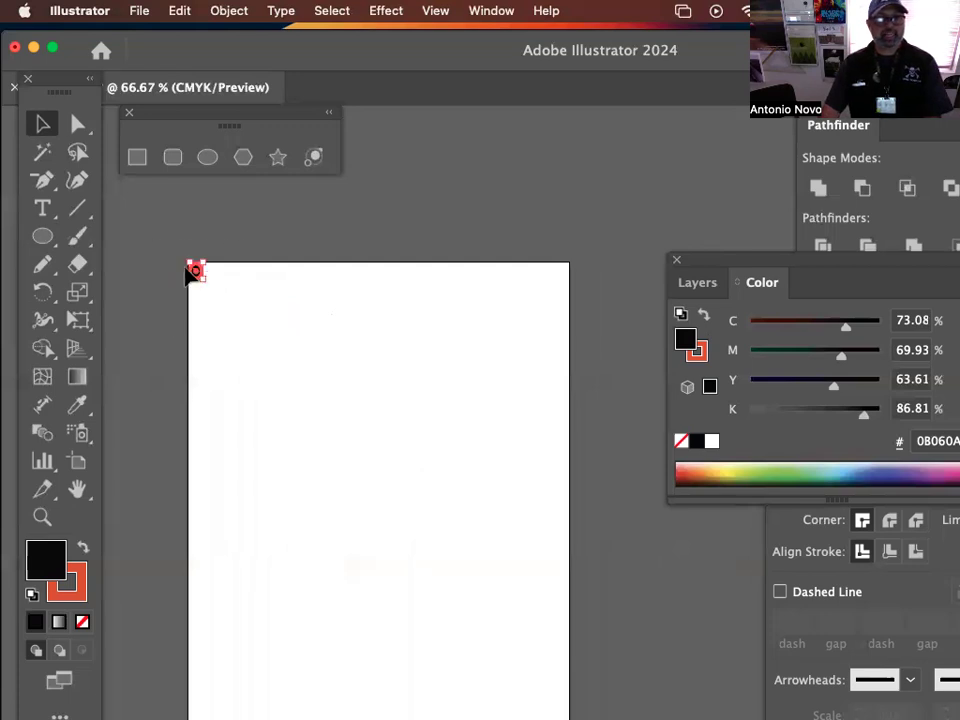
{"action": "key", "text": "super+plus"}
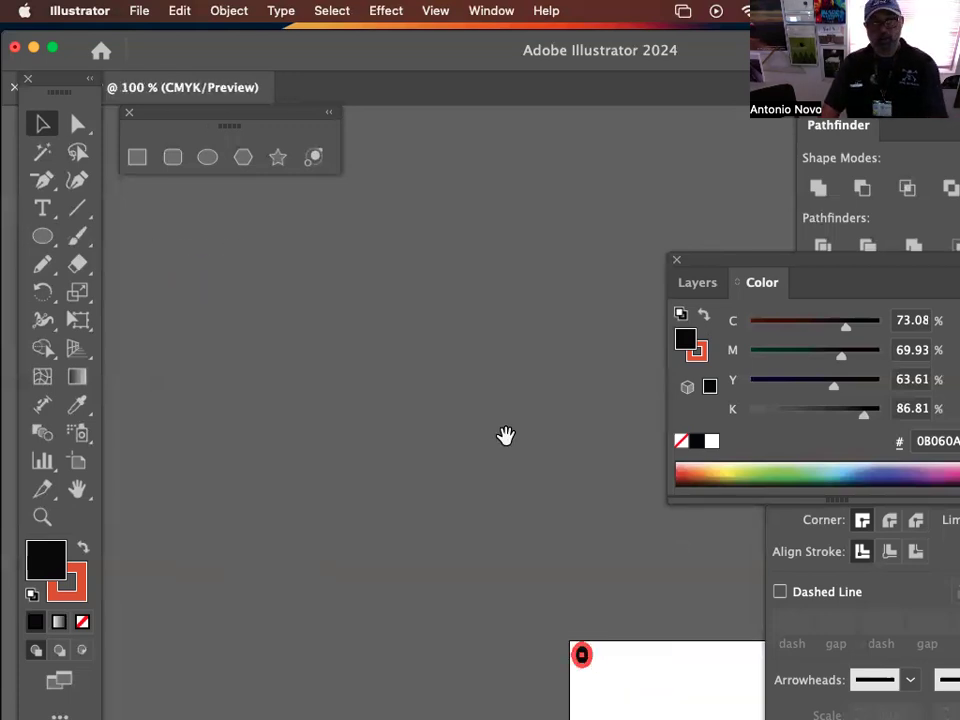
{"action": "left_click_drag", "start_coordinate": [584, 606], "coordinate": [245, 390]}
{"action": "left_click_drag", "start_coordinate": [241, 438], "coordinate": [268, 443]}
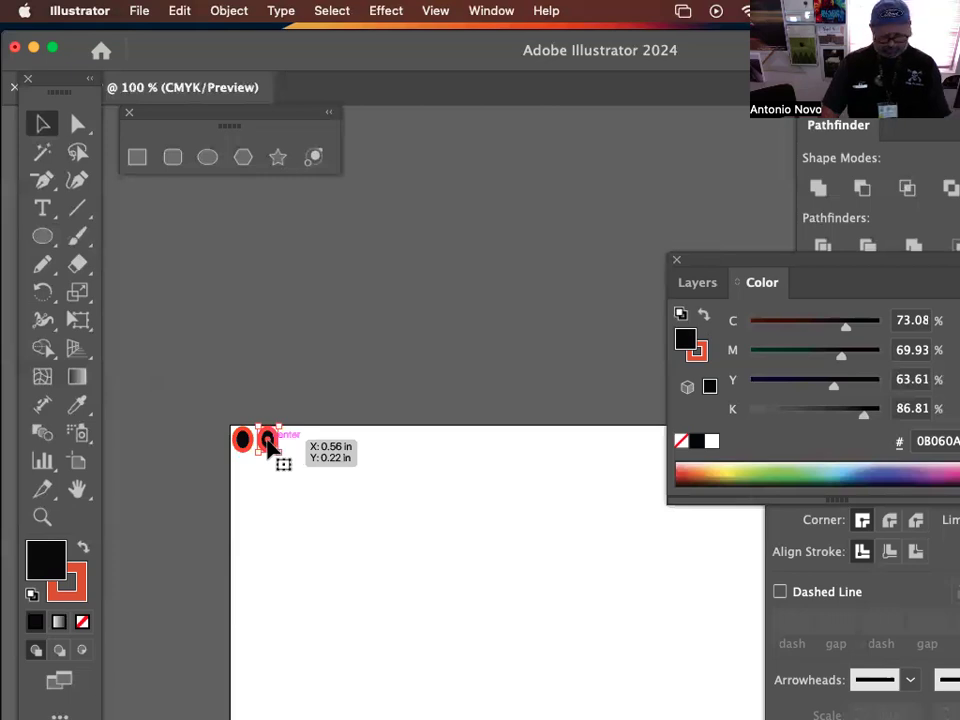
Step: Repeat the horizontal duplication to extend the row of ovals along the artboard's top edge
{"action": "key", "text": "ctrl+d"}
{"action": "key", "text": "ctrl+d"}
{"action": "key", "text": "ctrl+d"}
{"action": "key", "text": "ctrl+d"}
{"action": "key", "text": "ctrl+d"}
{"action": "key", "text": "ctrl+d"}
{"action": "key", "text": "ctrl+d"}
{"action": "key", "text": "ctrl+d"}
{"action": "key", "text": "ctrl+d"}
{"action": "key", "text": "ctrl+d"}
{"action": "key", "text": "ctrl+d"}
{"action": "key", "text": "ctrl+d"}
{"action": "key", "text": "ctrl+d"}
{"action": "key", "text": "ctrl+d"}
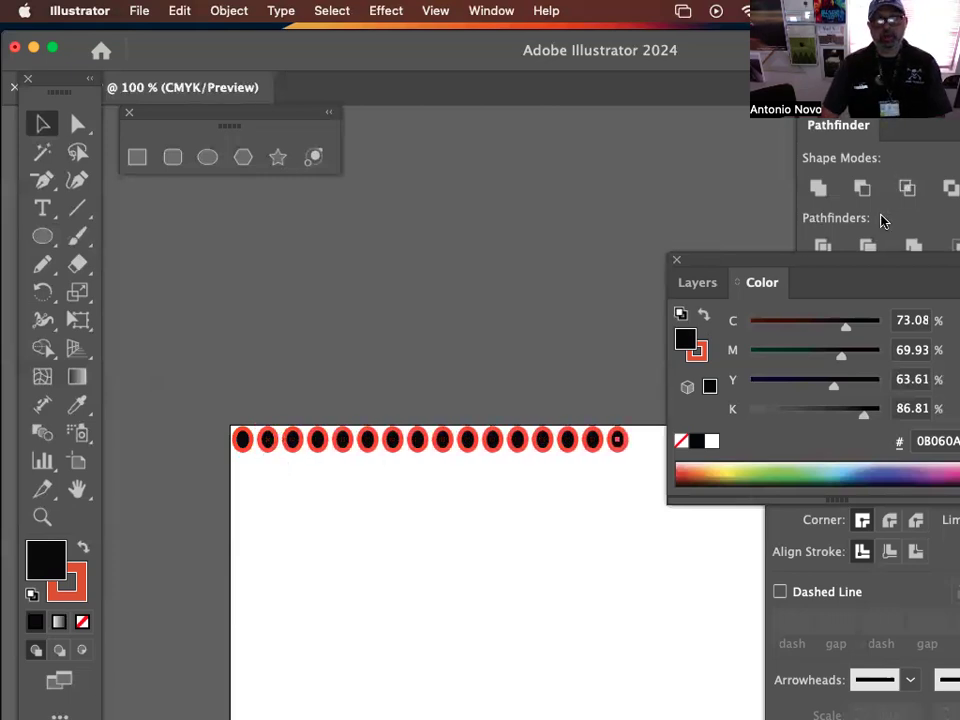
{"action": "key", "text": "ctrl+d"}
{"action": "key", "text": "ctrl+d"}
{"action": "key", "text": "ctrl+d"}
{"action": "key", "text": "ctrl+d"}
Step: Move the color settings off the artboard and add three more copies to complete the row at the artboard's right edge
{"action": "left_click_drag", "start_coordinate": [767, 266], "coordinate": [902, 363]}
{"action": "key", "text": "super+d"}
{"action": "key", "text": "super+d"}
{"action": "key", "text": "space"}
{"action": "left_click_drag", "start_coordinate": [755, 320], "coordinate": [660, 227]}
{"action": "key", "text": "super+d"}
{"action": "key", "text": "space"}
{"action": "left_click_drag", "start_coordinate": [446, 343], "coordinate": [523, 291]}
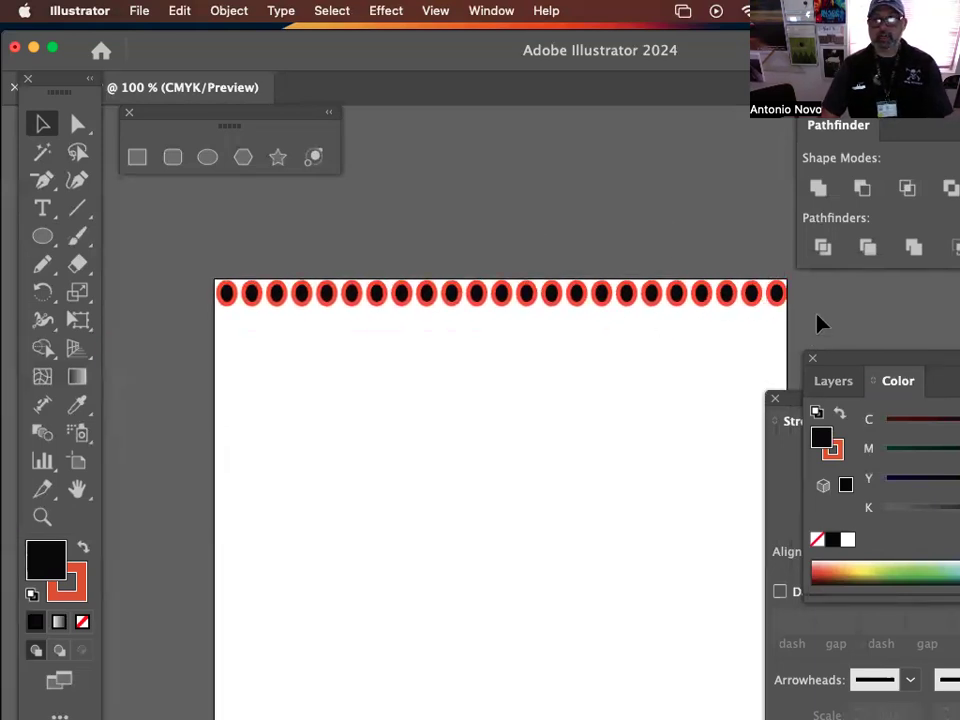
Step: Select the whole row of ovals and duplicate it straight down by about 0.42 in
{"action": "key", "text": "super+a"}
{"action": "left_click_drag", "start_coordinate": [237, 297], "coordinate": [240, 322]}
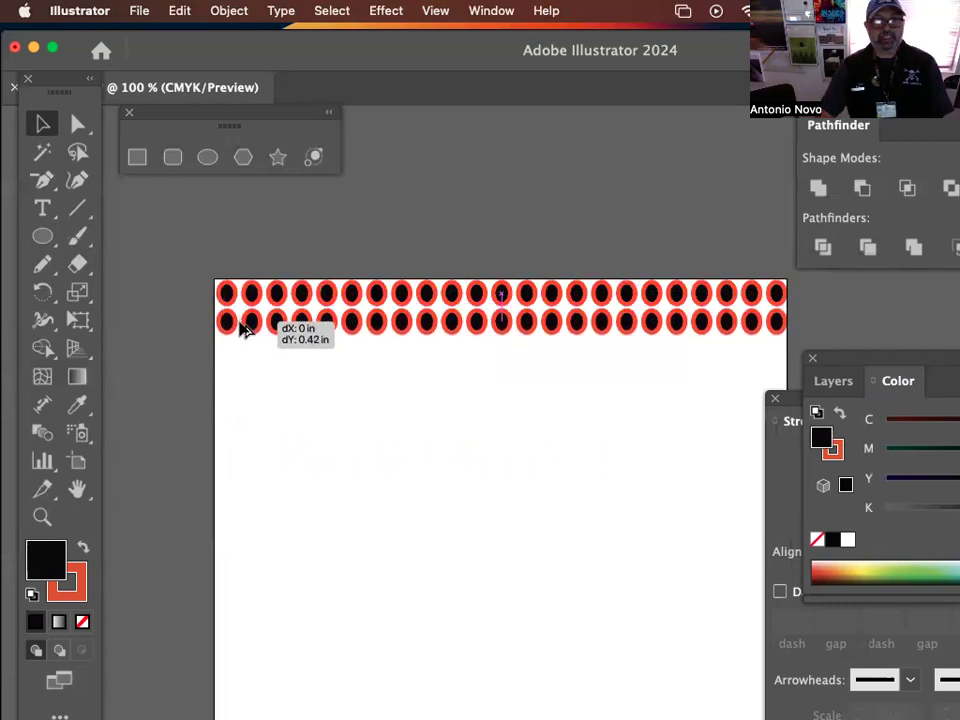
{"action": "left_click_drag", "start_coordinate": [240, 322], "coordinate": [250, 329]}
Step: Repeat the downward duplication to stack further rows of ovals over most of the artboard
{"action": "key", "text": "ctrl+d"}
{"action": "key", "text": "ctrl+d"}
{"action": "key", "text": "ctrl+d"}
{"action": "key", "text": "ctrl+d"}
{"action": "key", "text": "ctrl+d"}
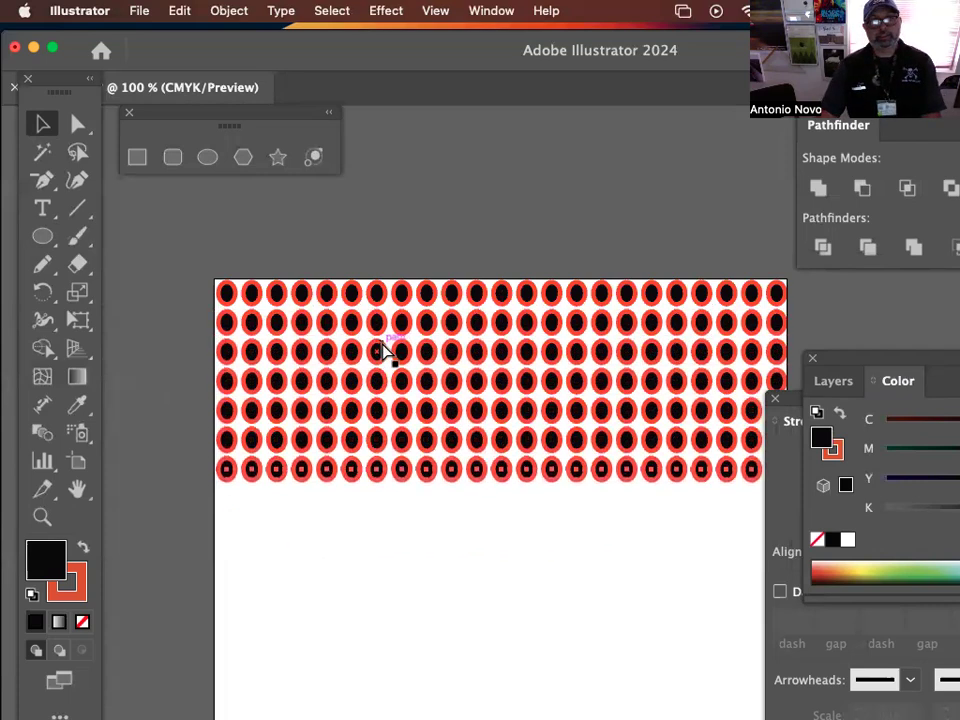
{"action": "key", "text": "ctrl+d"}
{"action": "key", "text": "ctrl+d"}
{"action": "key", "text": "ctrl+d"}
{"action": "key", "text": "ctrl+d"}
{"action": "key", "text": "ctrl+d"}
{"action": "key", "text": "ctrl+d"}
{"action": "key", "text": "ctrl+d"}
{"action": "key", "text": "ctrl+d"}
{"action": "key", "text": "ctrl+d"}
{"action": "key", "text": "ctrl+d"}
{"action": "key", "text": "ctrl+d"}
{"action": "key", "text": "ctrl+d"}
Step: Add the last rows of ovals down to the artboard's lower edge and deselect them
{"action": "key", "text": "ctrl+minus"}
{"action": "key", "text": "ctrl+minus"}
{"action": "key", "text": "ctrl+minus"}
{"action": "key", "text": "ctrl+minus"}
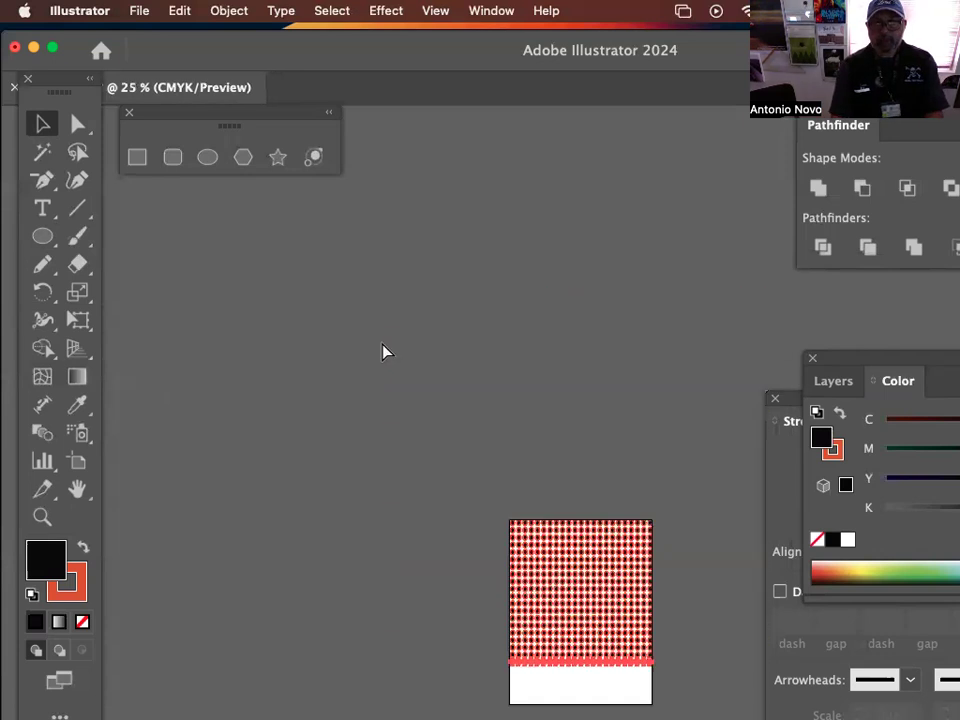
{"action": "mouse_move", "coordinate": [611, 456]}
{"action": "left_mouse_down"}
{"action": "mouse_move", "coordinate": [508, 124]}
{"action": "mouse_move", "coordinate": [466, 165]}
{"action": "left_mouse_up"}
{"action": "key", "text": "super+z"}
{"action": "key", "text": "super+z"}
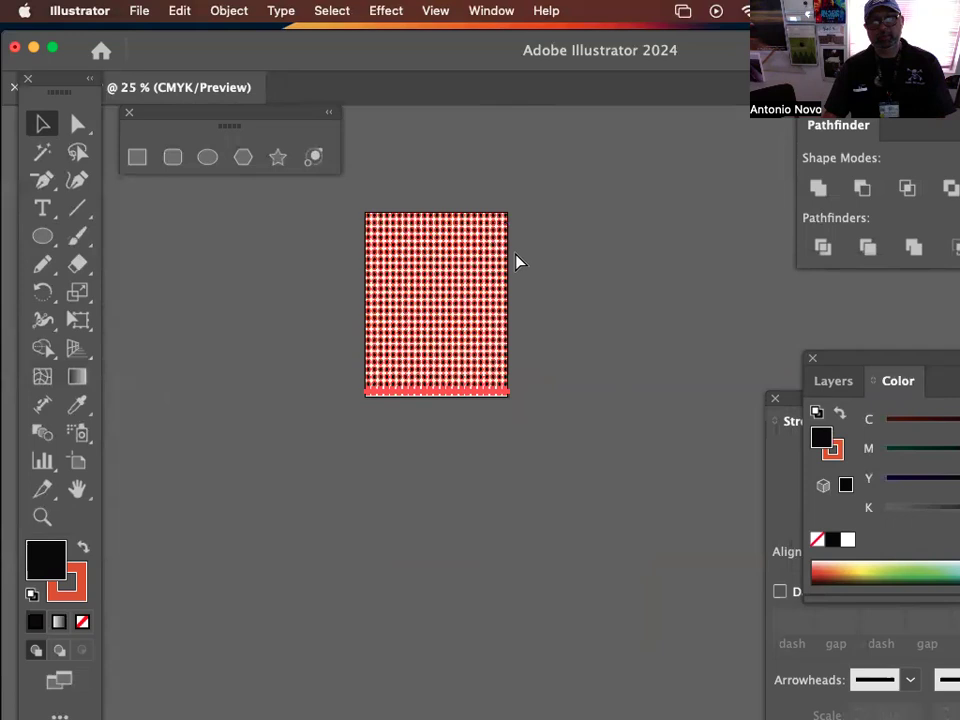
{"action": "left_click", "coordinate": [595, 268]}
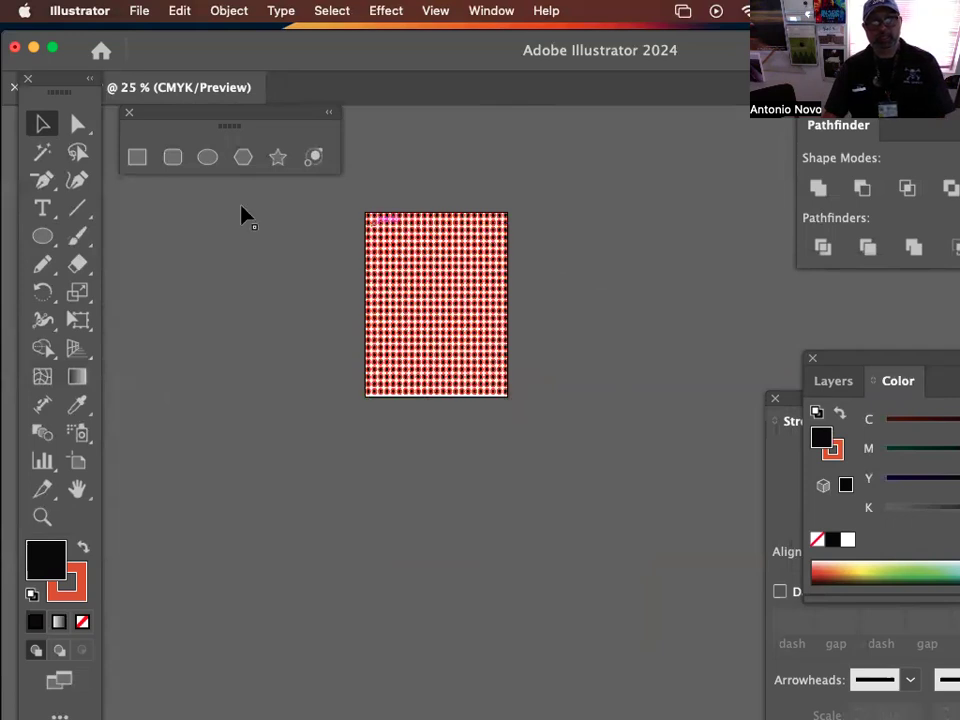
{"action": "left_click", "coordinate": [44, 126]}
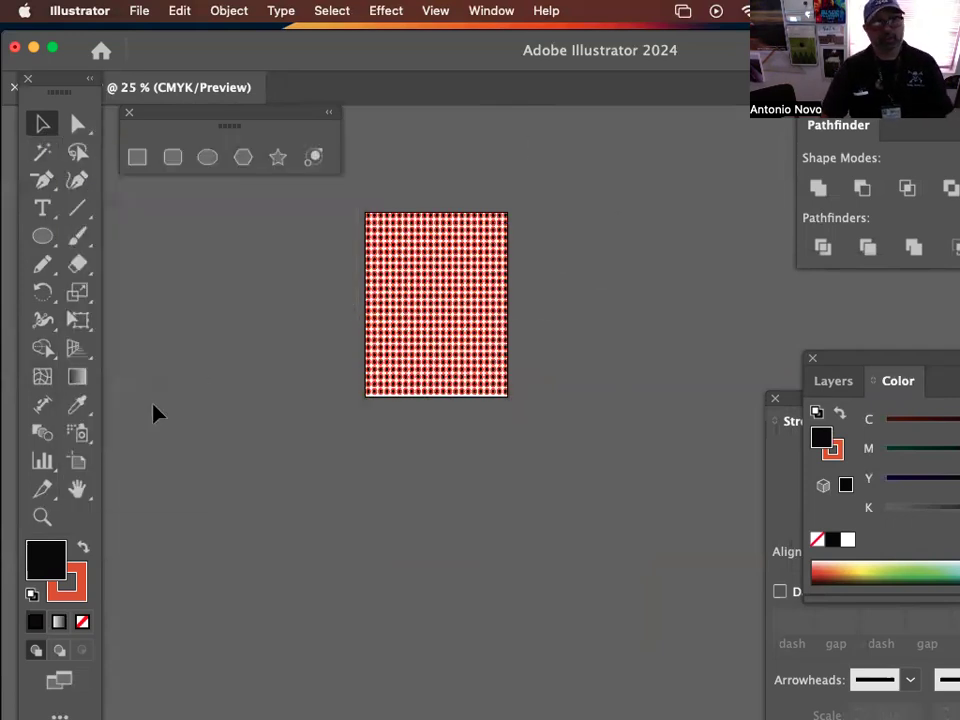
{"action": "left_click", "coordinate": [41, 517]}
{"action": "left_click_drag", "start_coordinate": [319, 266], "coordinate": [525, 461]}
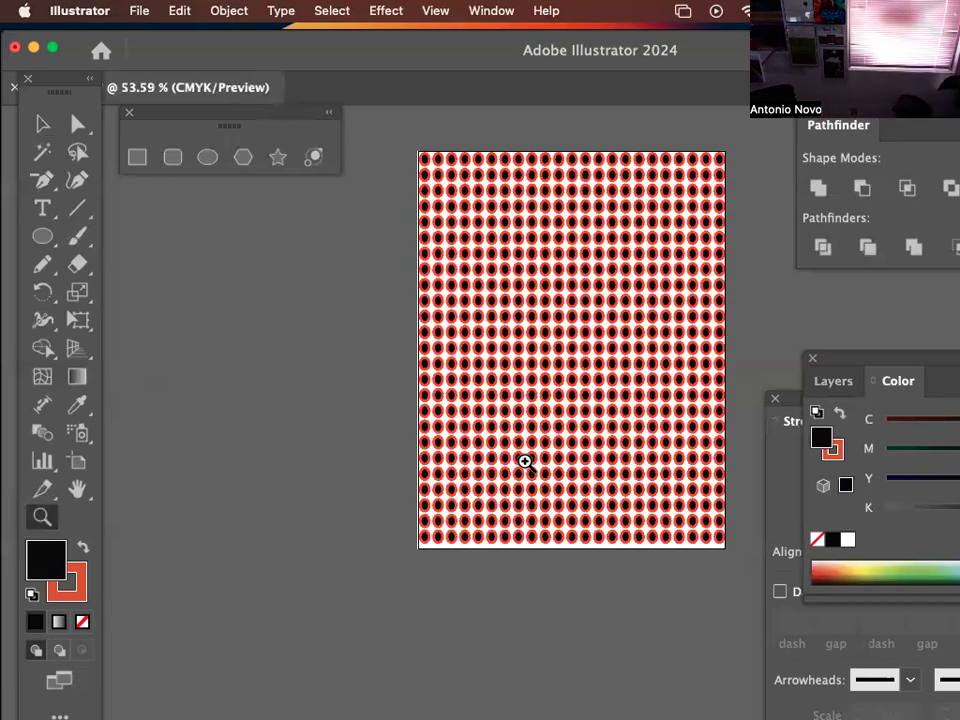
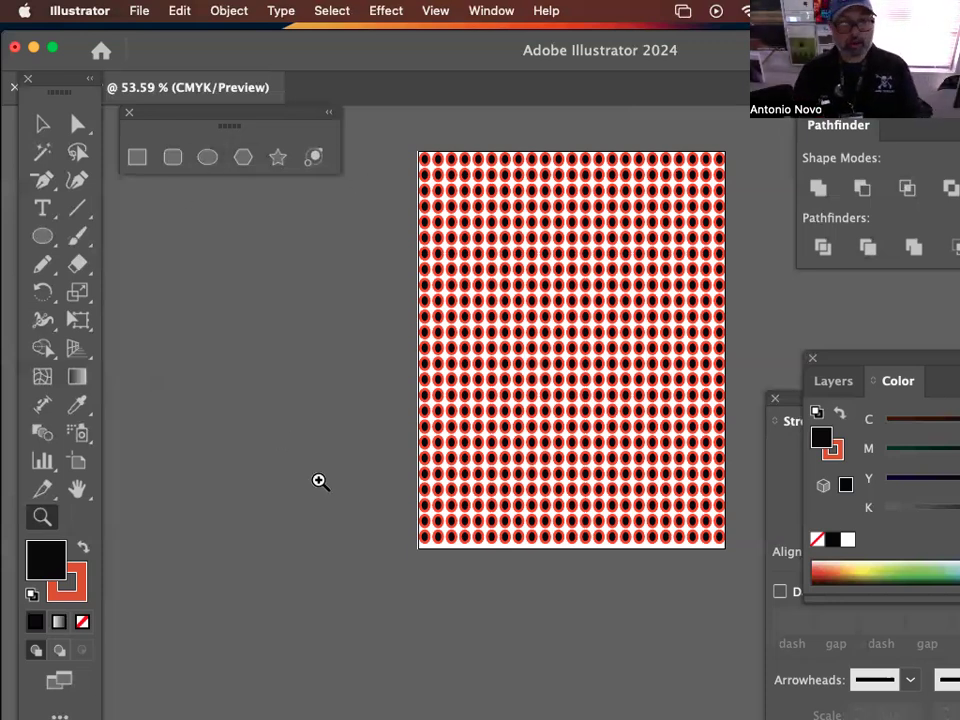
Step: Move the color settings up beside the pattern and show the document's layers
{"action": "scroll", "coordinate": [460, 590], "scroll_direction": "up", "scroll_amount": 2}
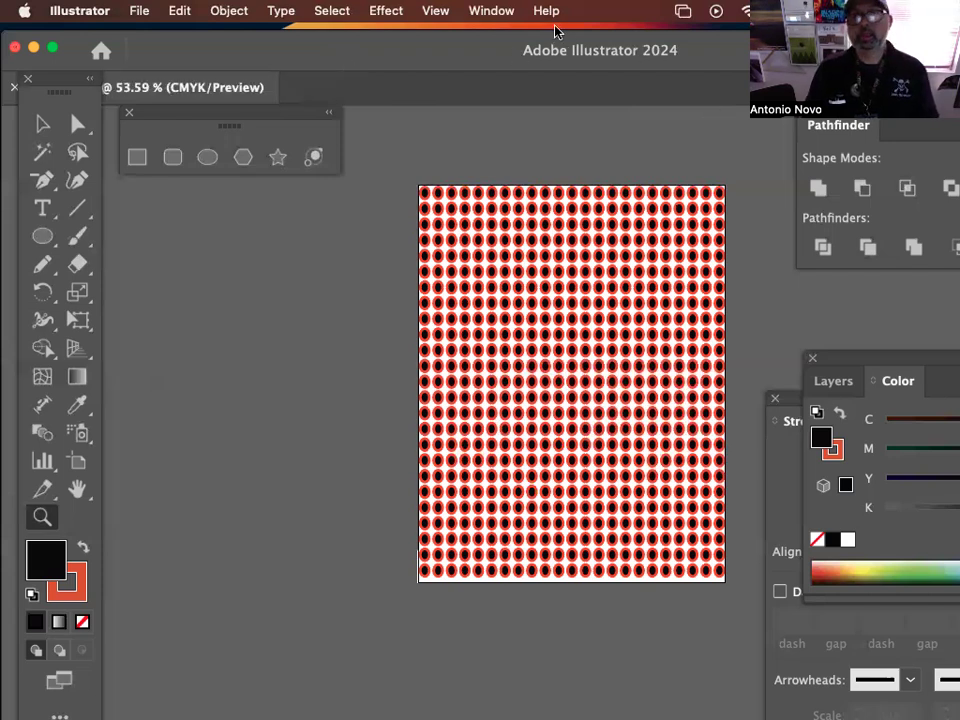
{"action": "left_click_drag", "start_coordinate": [855, 369], "coordinate": [720, 128]}
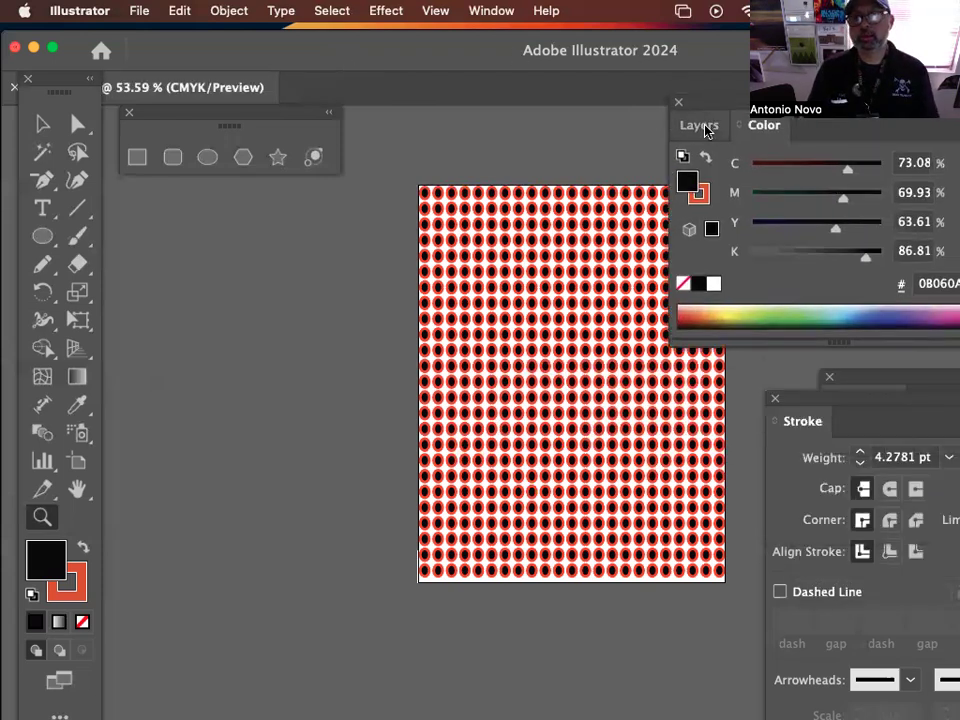
{"action": "left_click", "coordinate": [705, 127]}
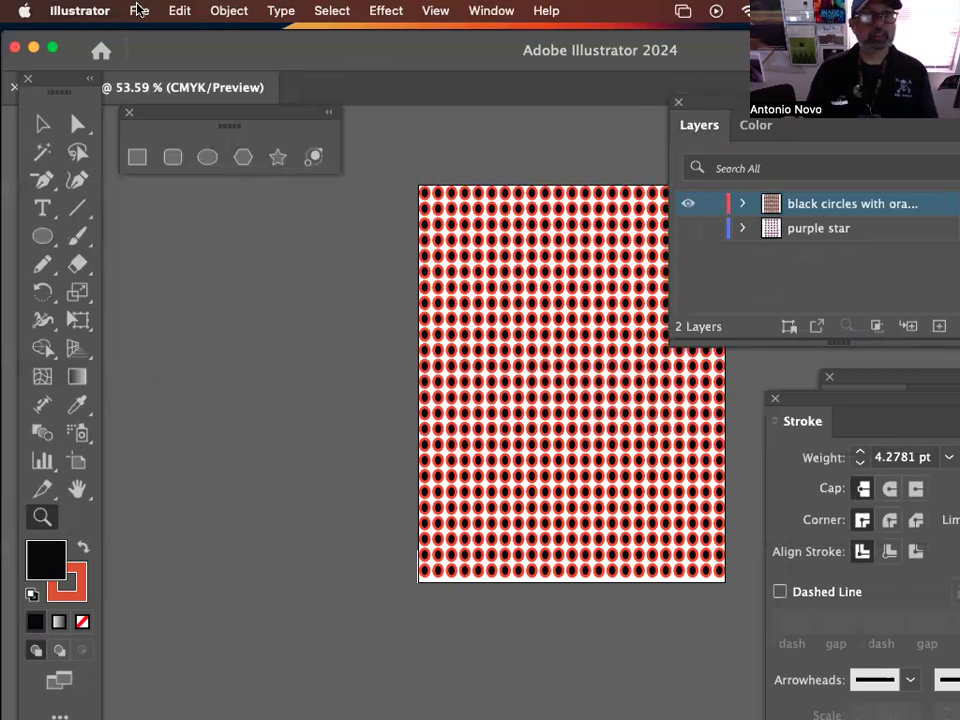
Step: Open the shapes2 document from the Creative Cloud files
{"action": "left_click", "coordinate": [139, 10]}
{"action": "mouse_move", "coordinate": [165, 103]}
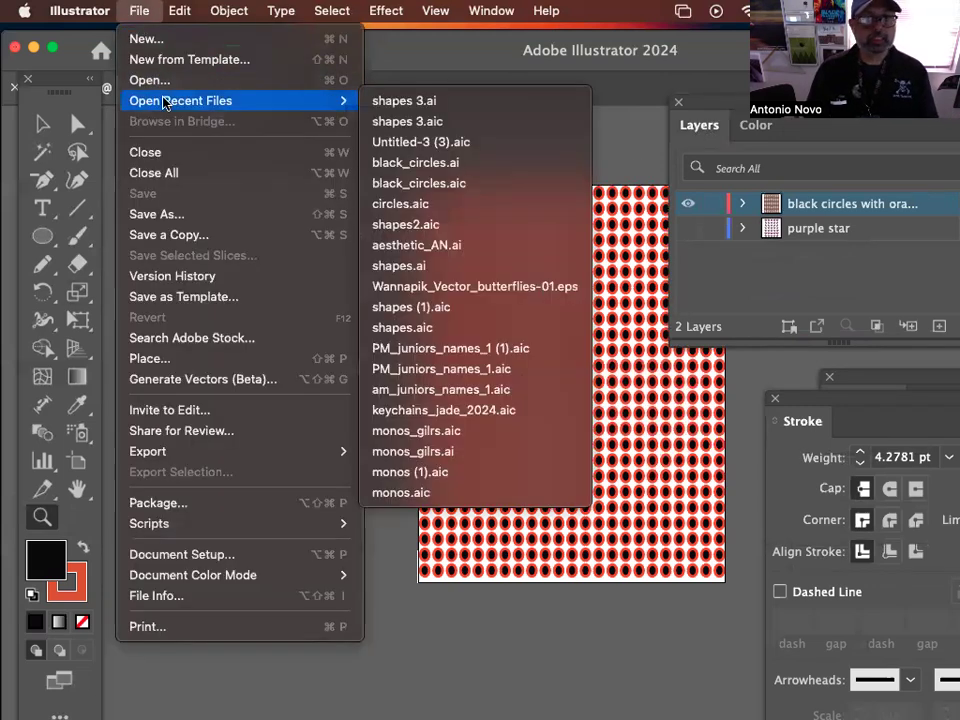
{"action": "left_click", "coordinate": [162, 80]}
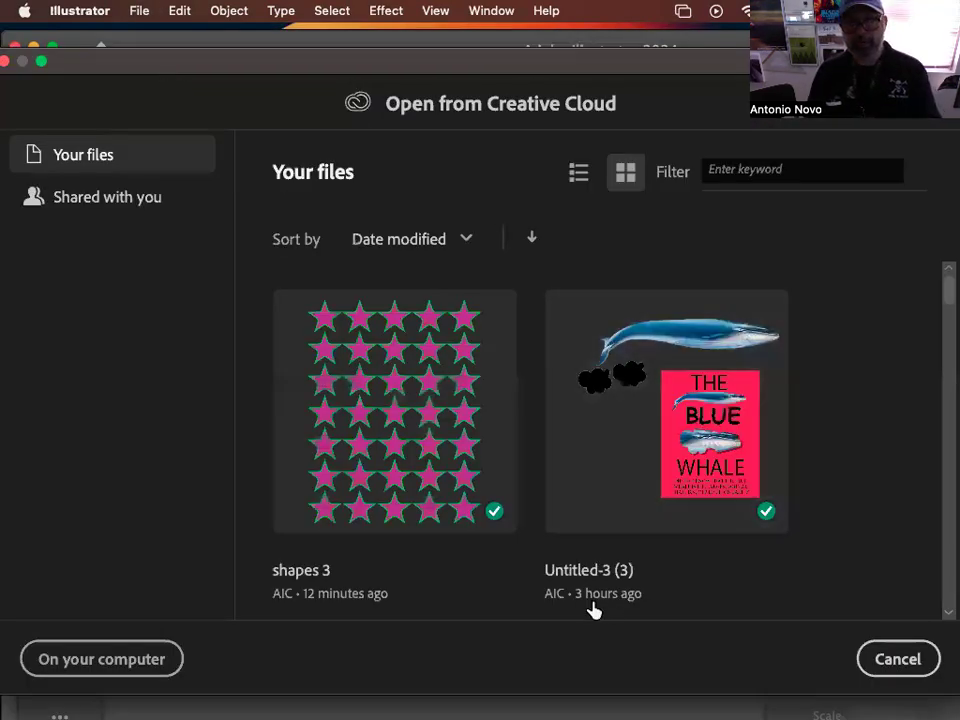
{"action": "left_click_drag", "start_coordinate": [945, 300], "coordinate": [948, 311]}
{"action": "double_click", "coordinate": [444, 430]}
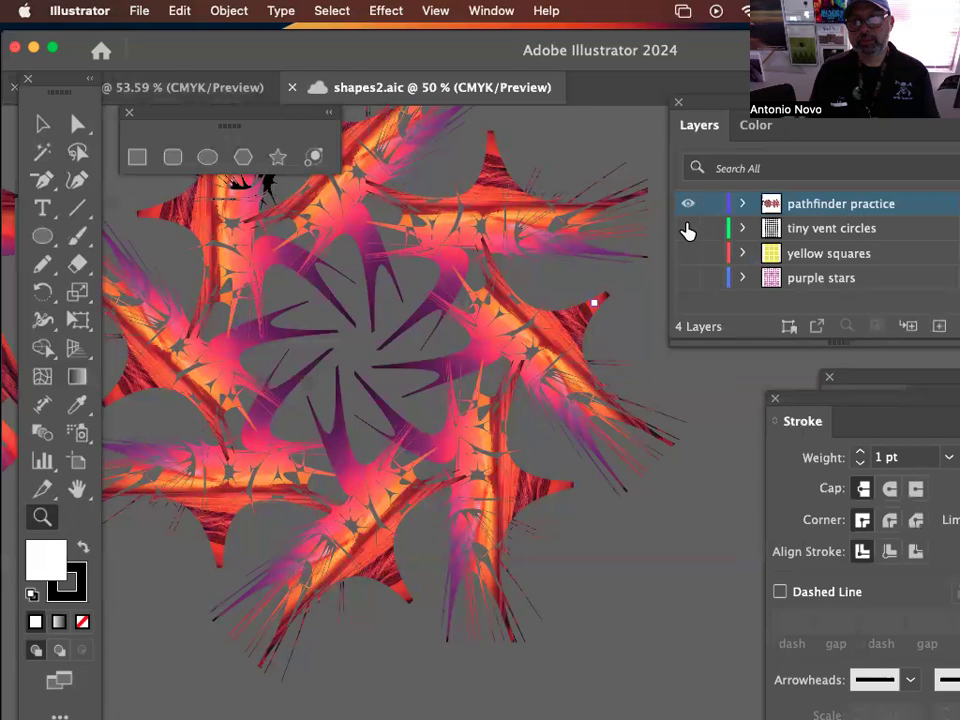
Step: Hide the pathfinder practice layer and show the tiny vent circles layer to view its whole pattern
{"action": "left_click", "coordinate": [689, 205]}
{"action": "left_click", "coordinate": [689, 230]}
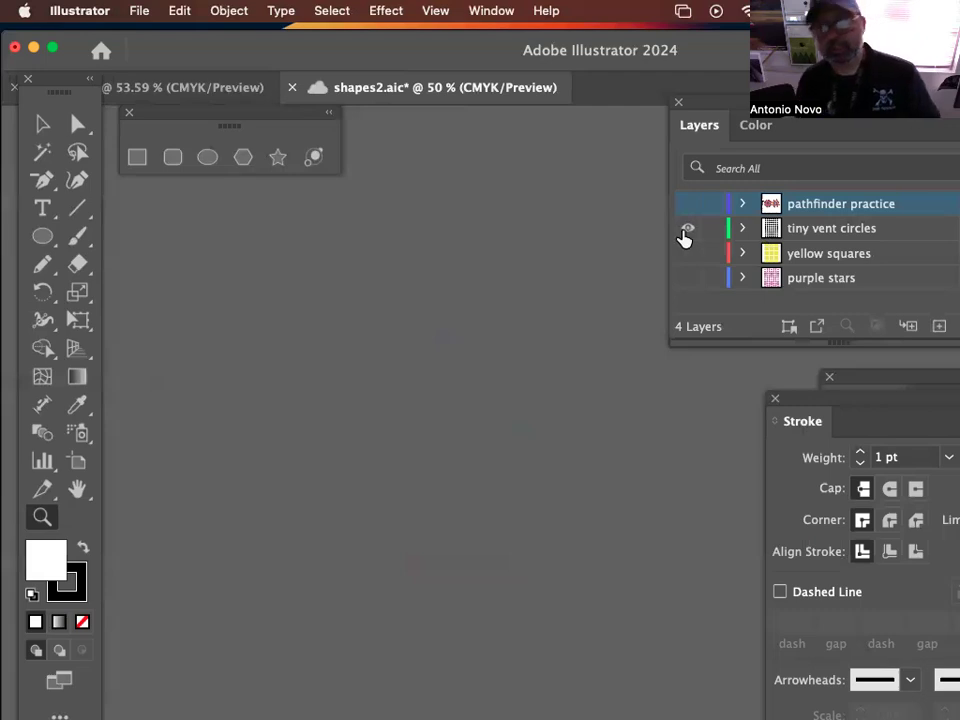
{"action": "key", "text": "super+0"}
{"action": "key", "text": "super+minus"}
{"action": "key", "text": "super+minus"}
{"action": "key", "text": "super+minus"}
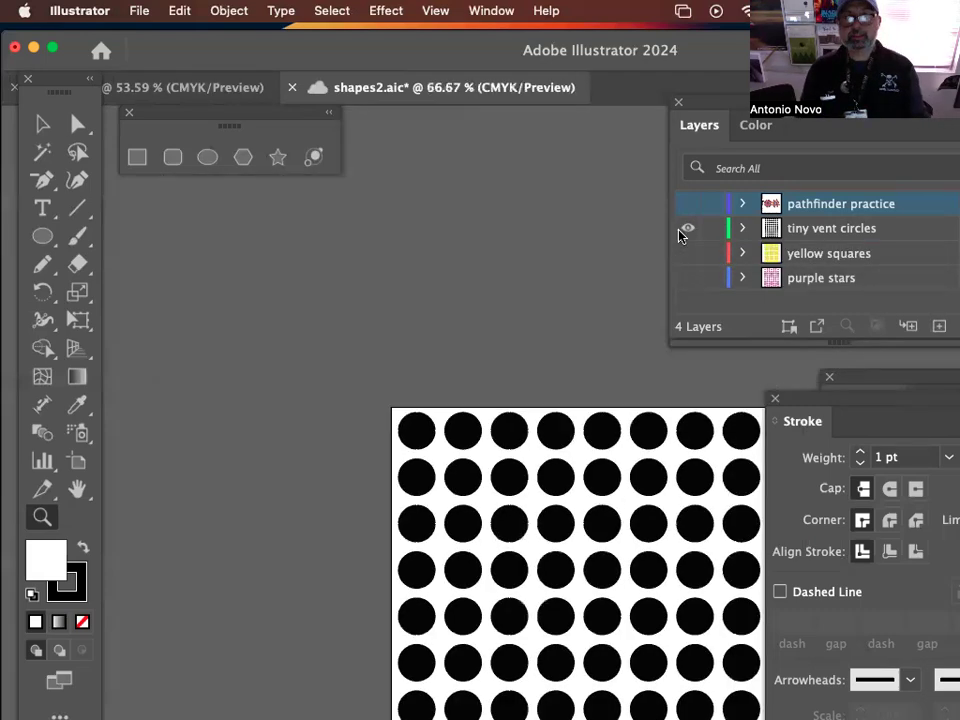
{"action": "left_click_drag", "start_coordinate": [611, 441], "coordinate": [521, 212]}
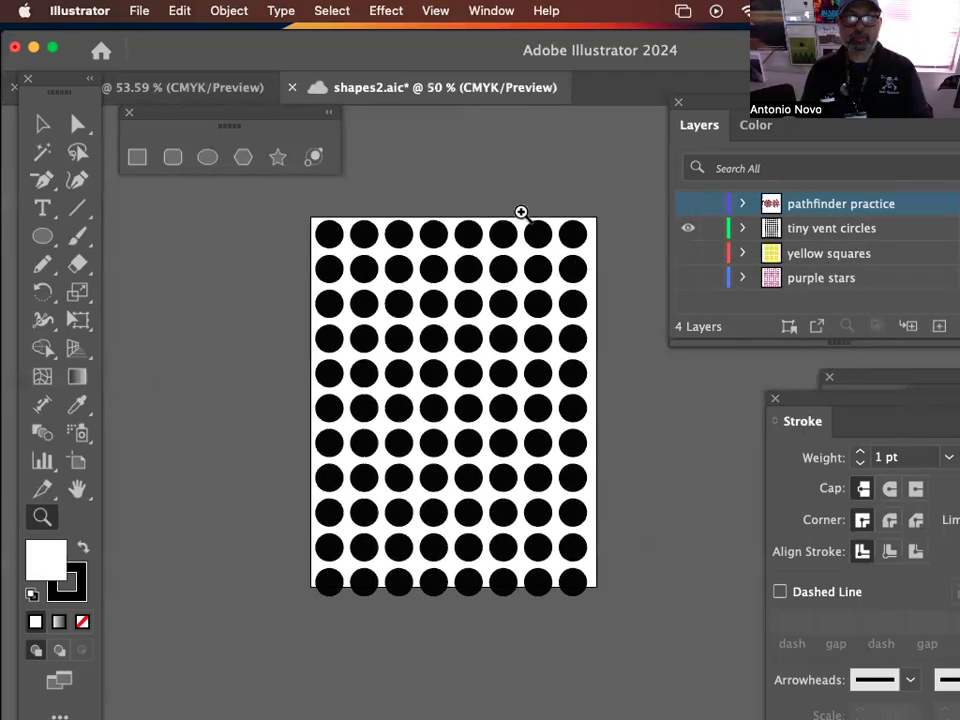
Step: Hide the tiny vent circles layer and return to the document with the black oval pattern
{"action": "left_click", "coordinate": [689, 230]}
{"action": "left_click", "coordinate": [695, 206]}
{"action": "left_click", "coordinate": [692, 210]}
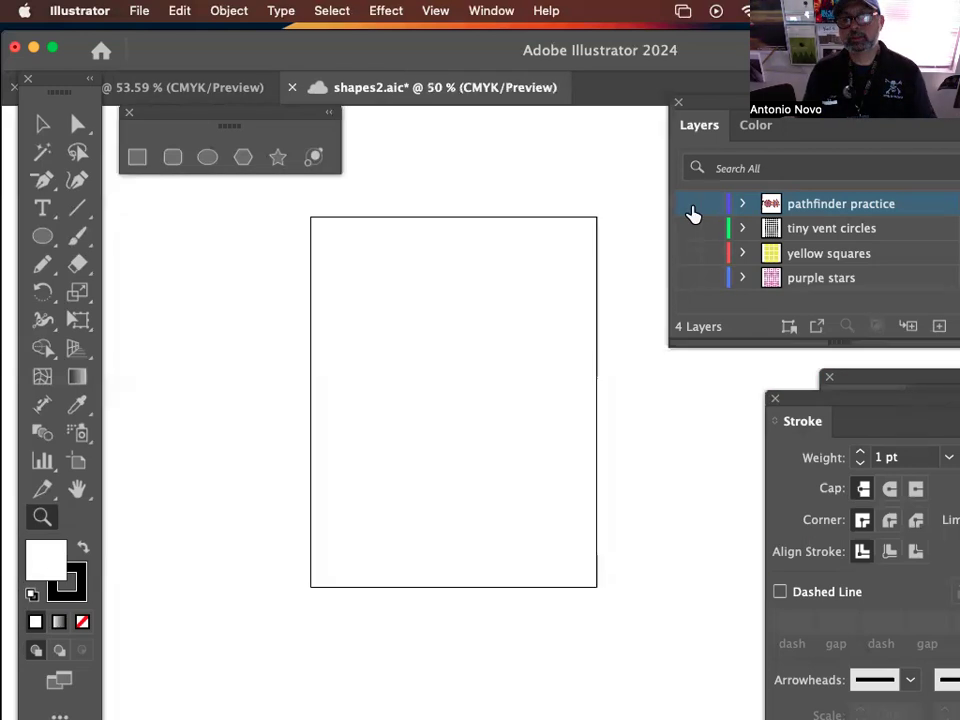
{"action": "left_click", "coordinate": [180, 90]}
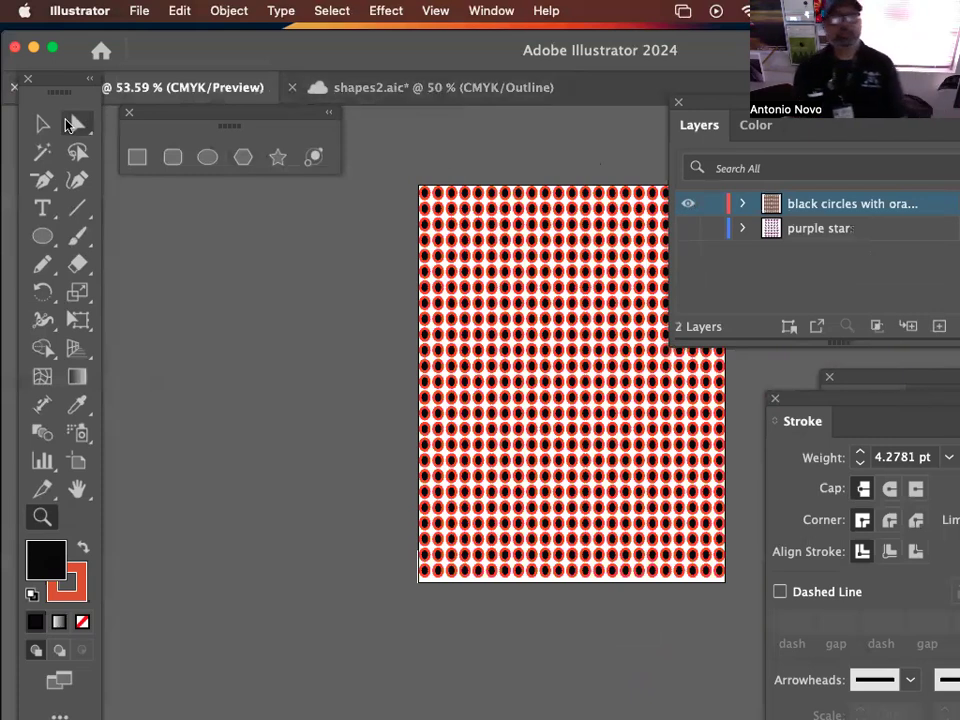
Step: Select ten ovals scattered irregularly across the pattern
{"action": "left_click", "coordinate": [43, 124]}
{"action": "key", "text": "space"}
{"action": "left_click_drag", "start_coordinate": [518, 266], "coordinate": [343, 287]}
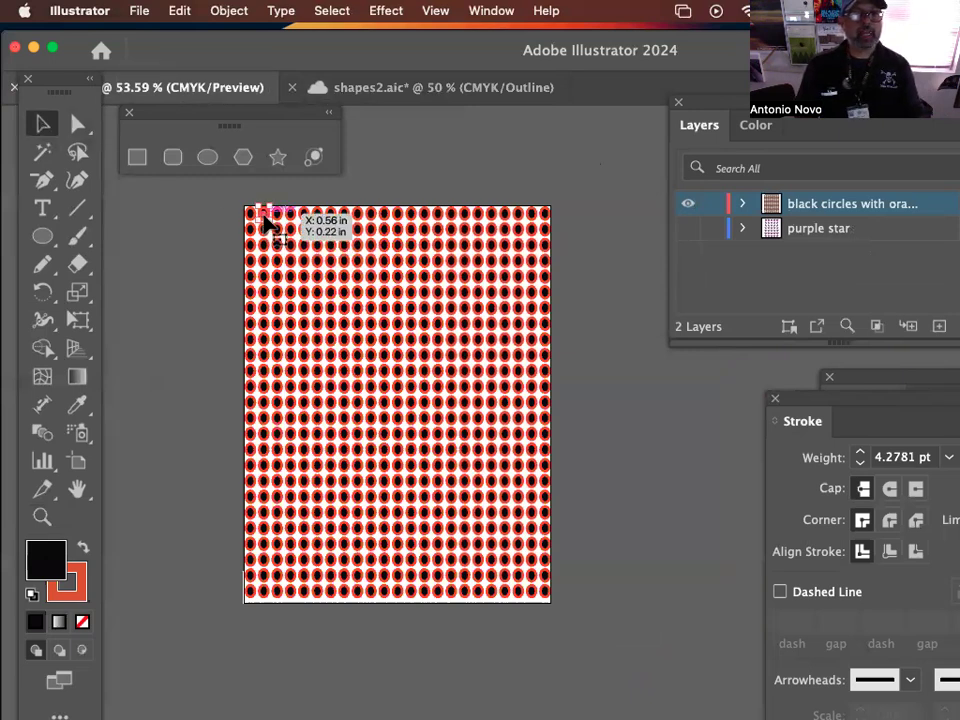
{"action": "left_click", "coordinate": [370, 261], "text": "shift"}
{"action": "left_click", "coordinate": [480, 370], "text": "shift"}
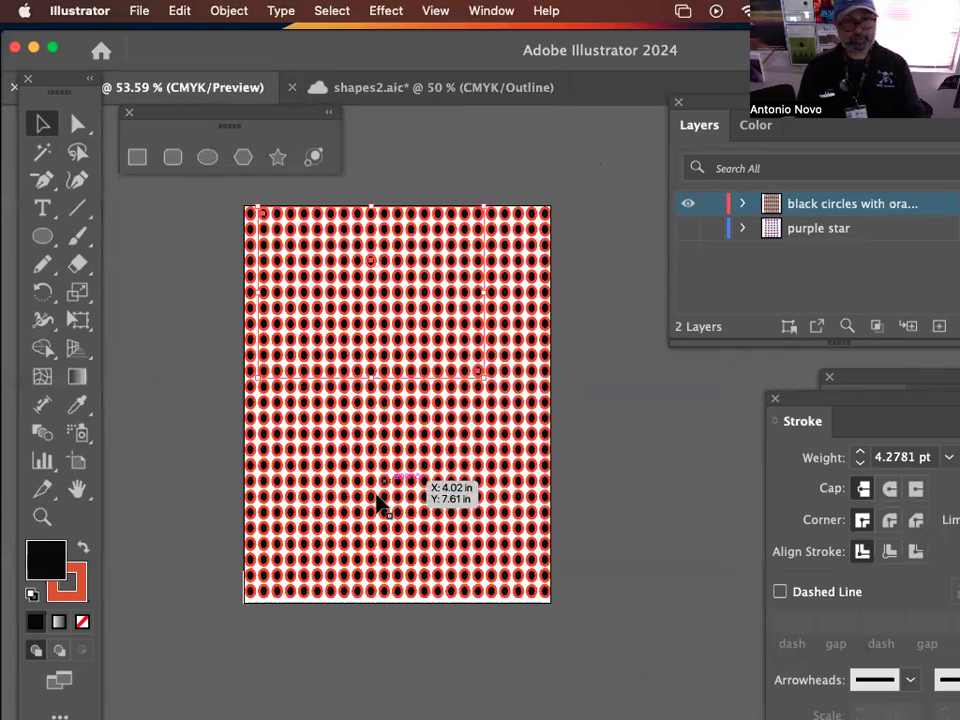
{"action": "left_click", "coordinate": [331, 467], "text": "shift"}
{"action": "left_click", "coordinate": [504, 546], "text": "shift"}
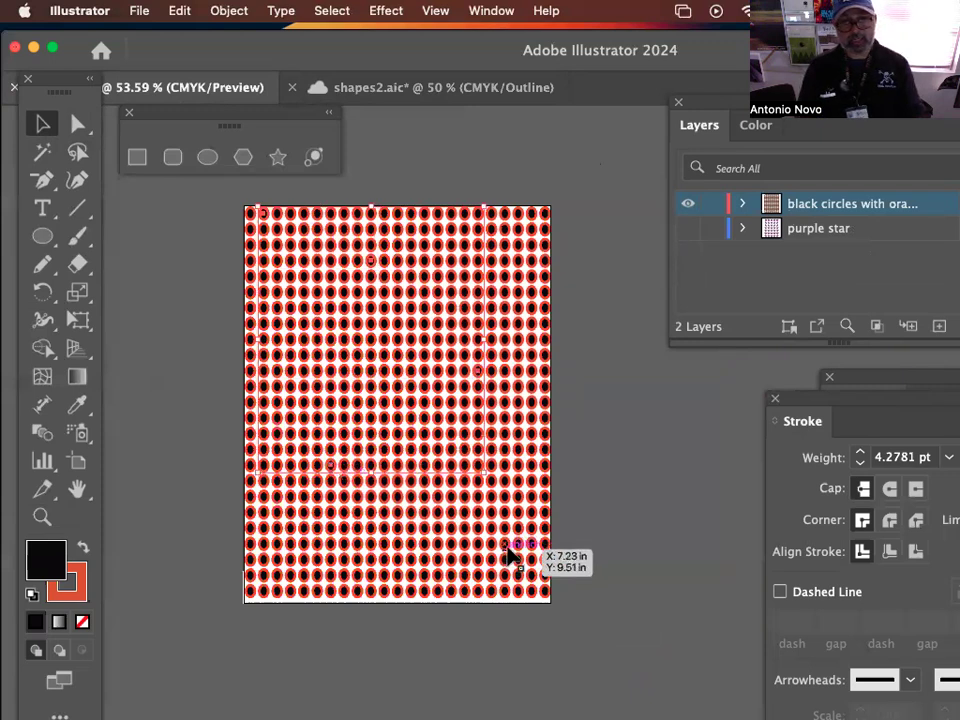
{"action": "left_click", "coordinate": [317, 582], "text": "shift"}
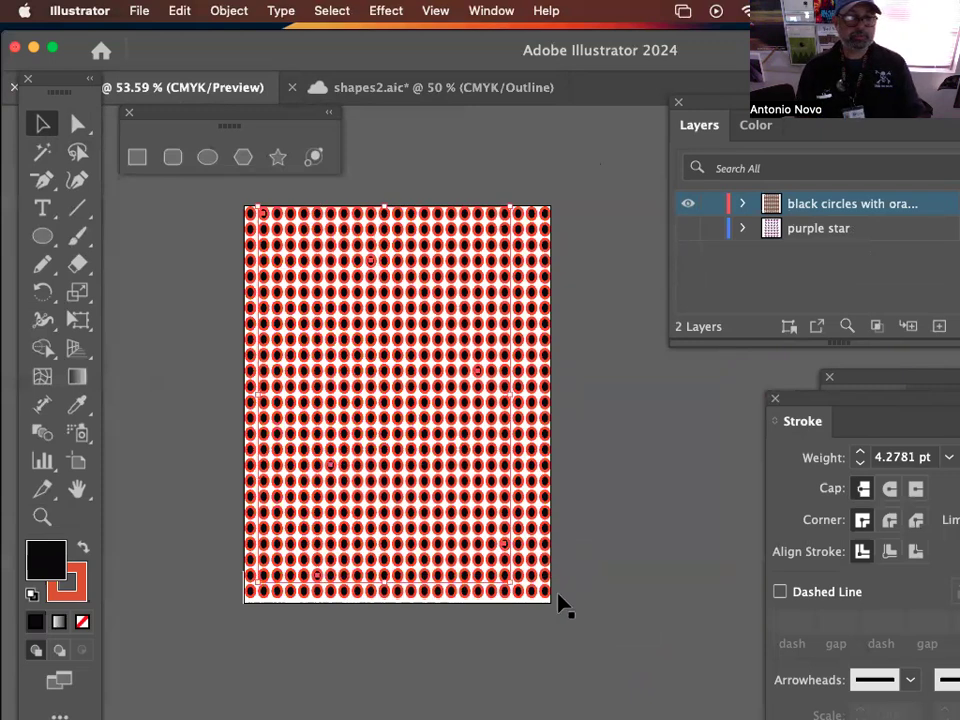
{"action": "left_click", "coordinate": [544, 591], "text": "shift"}
{"action": "left_click", "coordinate": [546, 312], "text": "shift"}
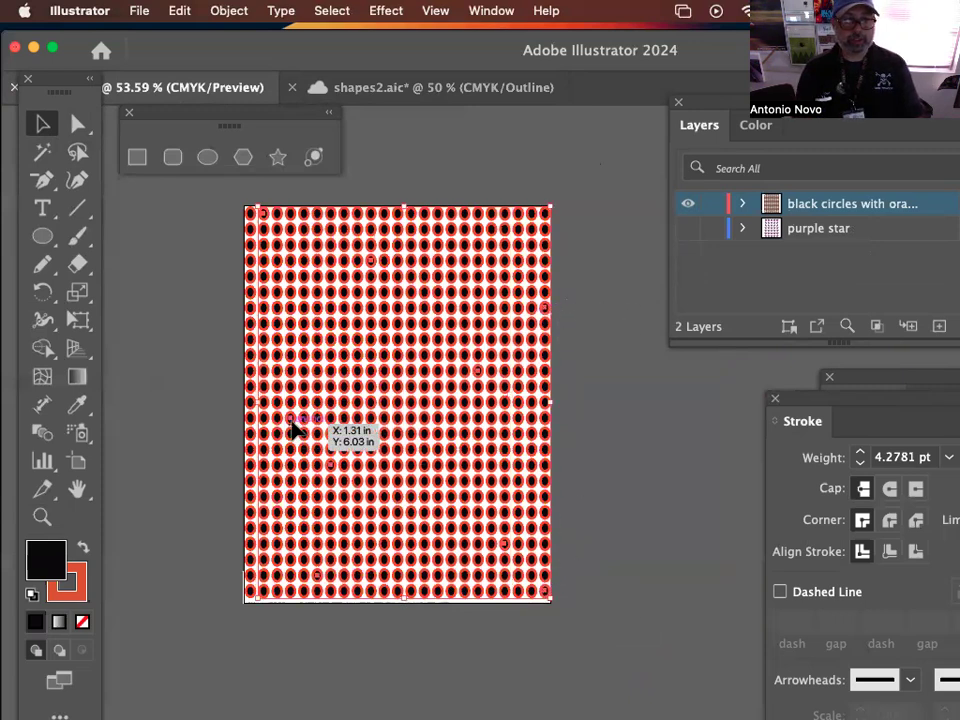
{"action": "left_click", "coordinate": [276, 496], "text": "shift"}
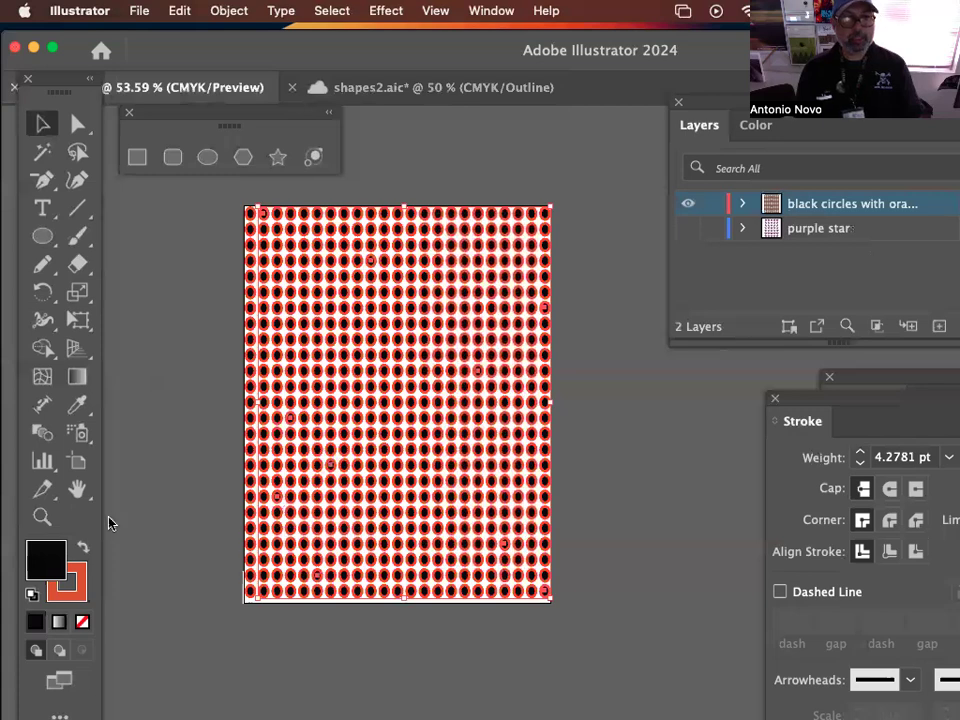
Step: Set the stroke of the selected ovals to bright green, hex 2CF908
{"action": "double_click", "coordinate": [72, 582]}
{"action": "left_click_drag", "start_coordinate": [463, 285], "coordinate": [486, 318]}
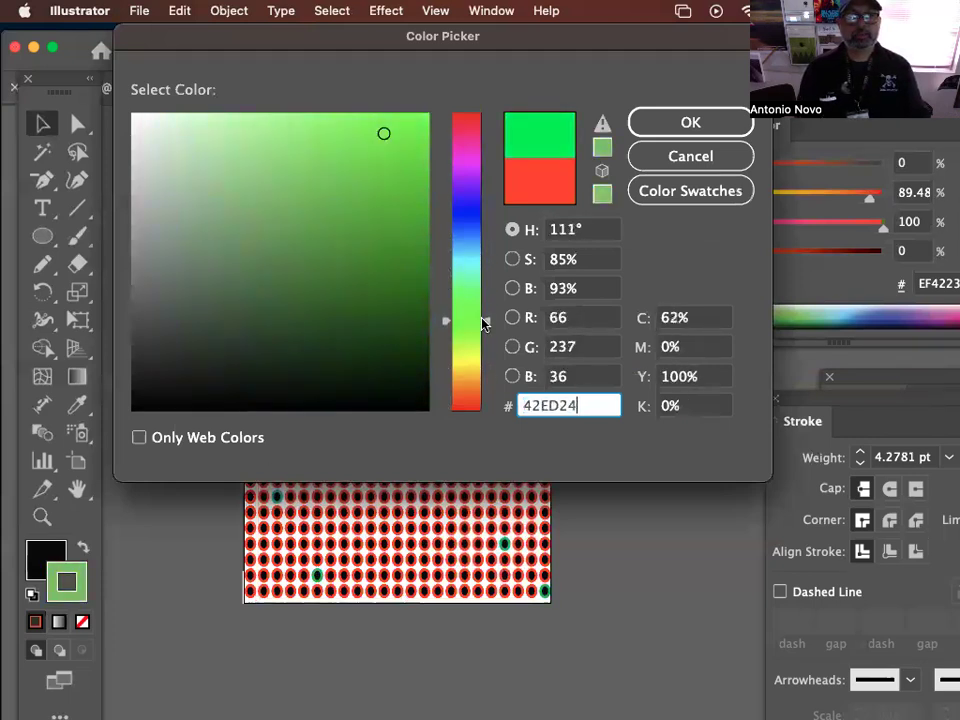
{"action": "left_click", "coordinate": [420, 118]}
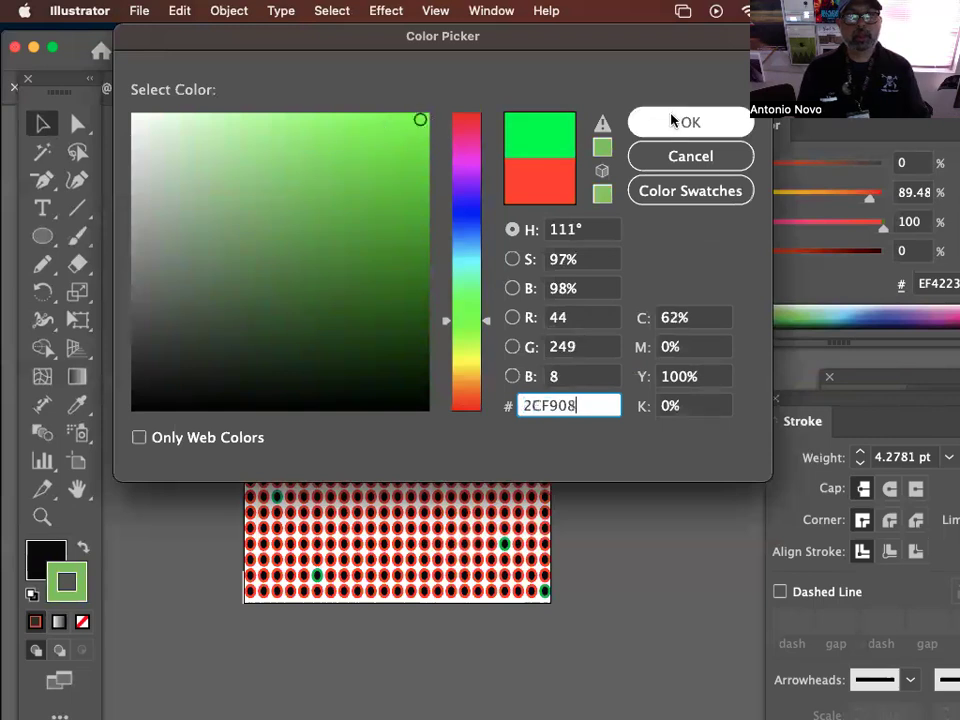
{"action": "left_click", "coordinate": [671, 122]}
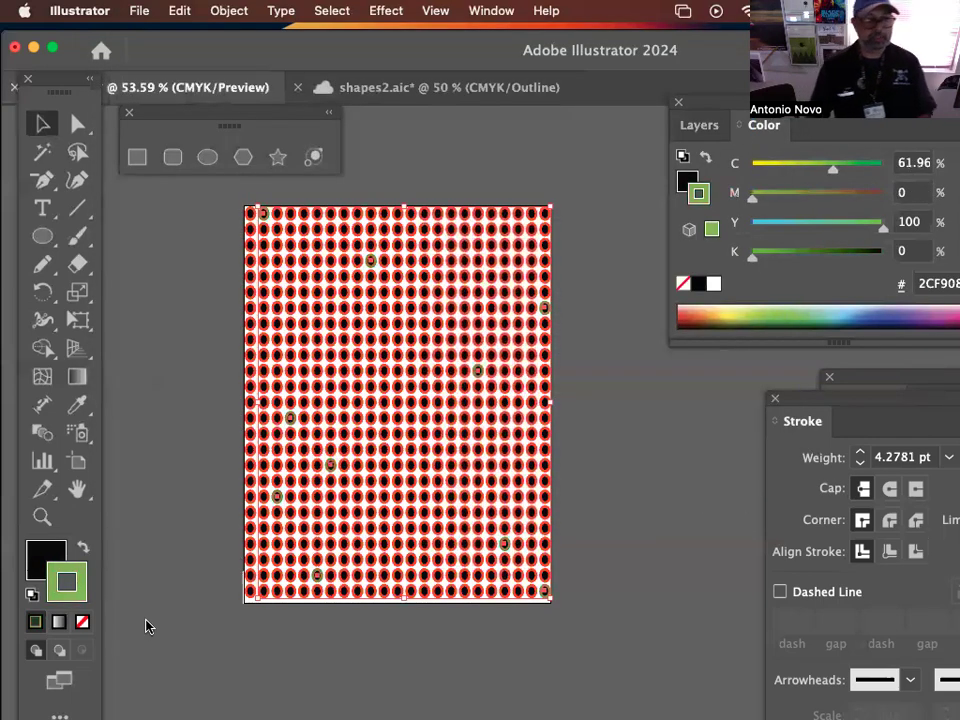
Step: Reduce the cyan in the selected ovals' stroke to 14% to make the outlines yellow
{"action": "mouse_move", "coordinate": [793, 170]}
{"action": "left_mouse_down"}
{"action": "mouse_move", "coordinate": [772, 173]}
{"action": "mouse_move", "coordinate": [847, 175]}
{"action": "mouse_move", "coordinate": [774, 178]}
{"action": "left_mouse_up"}
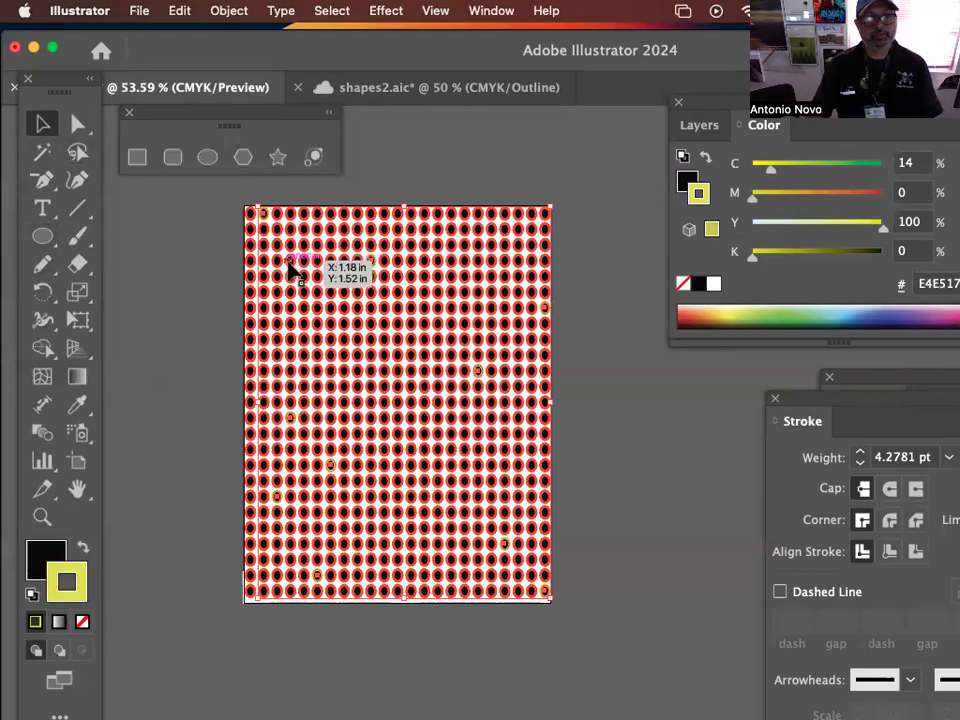
{"action": "key", "text": "z"}
{"action": "key", "text": "super+shift+a"}
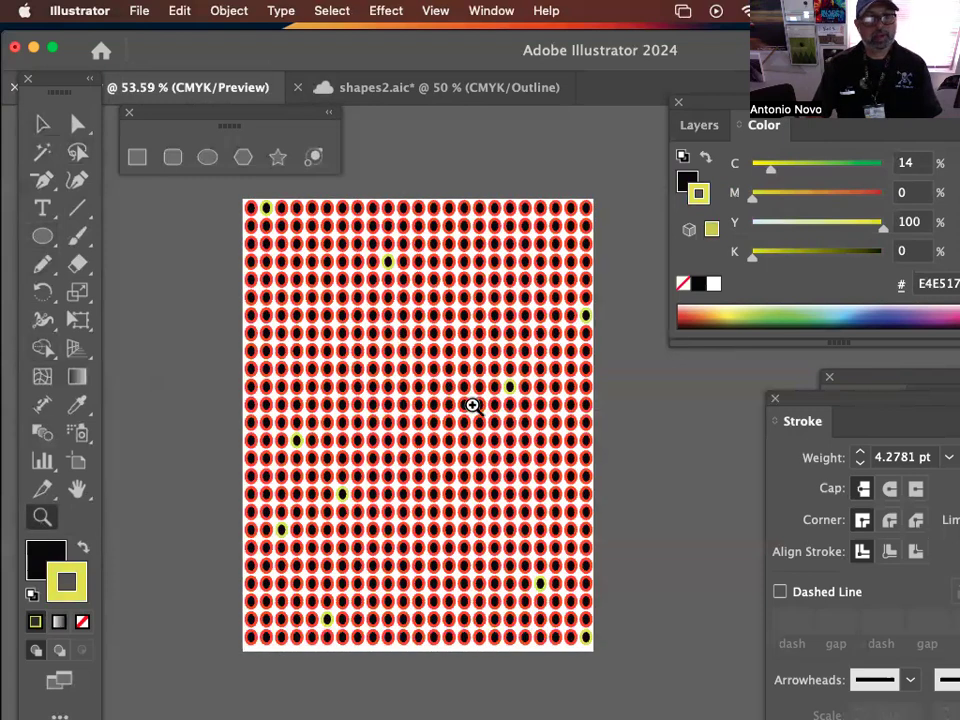
{"action": "left_click", "coordinate": [473, 405]}
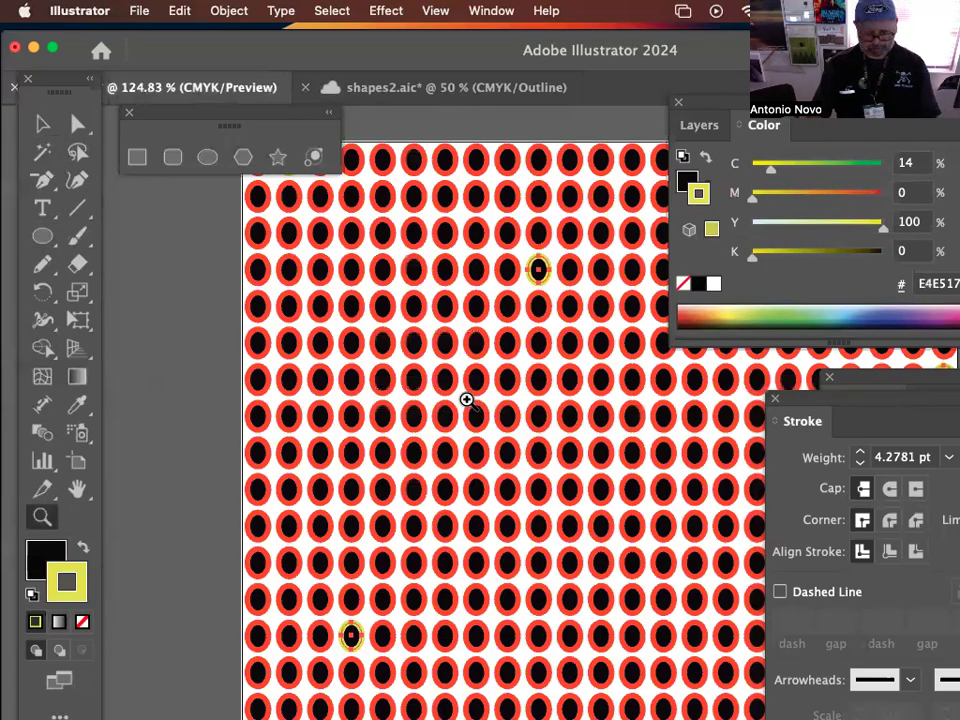
Step: Apply a Pucker & Bloat effect of -107% to the ten selected yellow-outlined ovals to turn them into star shapes
{"action": "key", "text": "super+minus"}
{"action": "key", "text": "super+minus"}
{"action": "key", "text": "super+minus"}
{"action": "left_click_drag", "start_coordinate": [575, 428], "coordinate": [434, 202]}
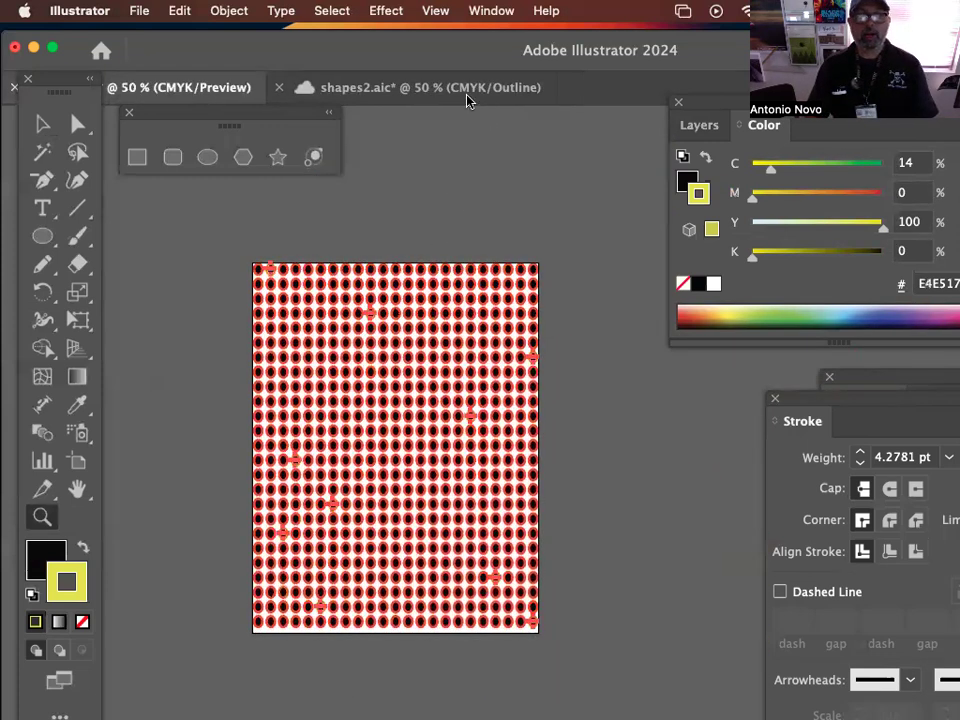
{"action": "left_click", "coordinate": [433, 10]}
{"action": "mouse_move", "coordinate": [390, 10]}
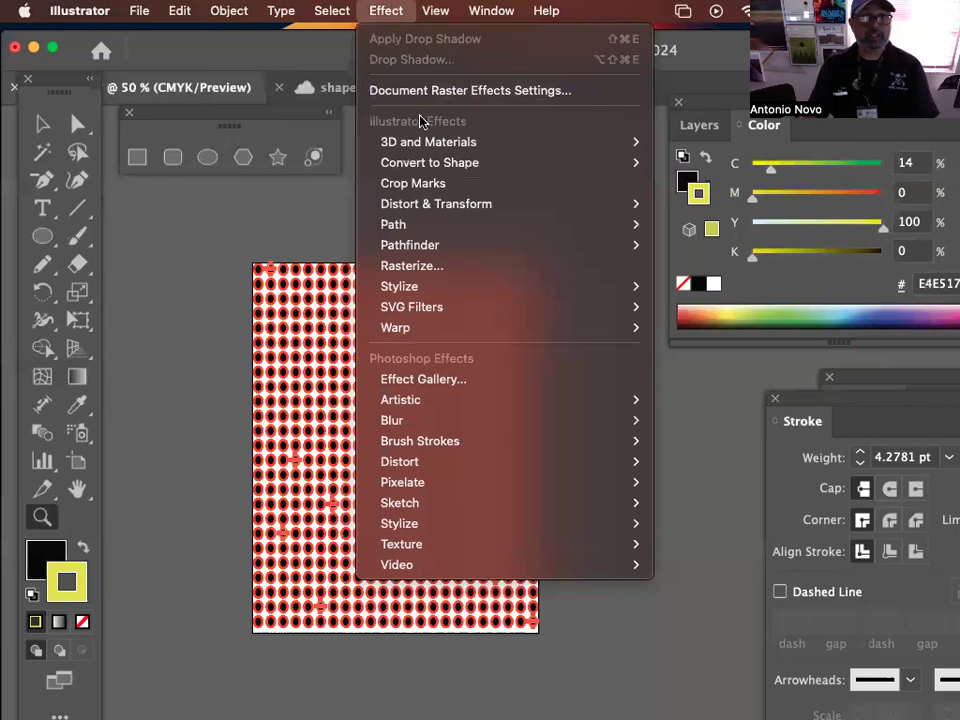
{"action": "mouse_move", "coordinate": [438, 203]}
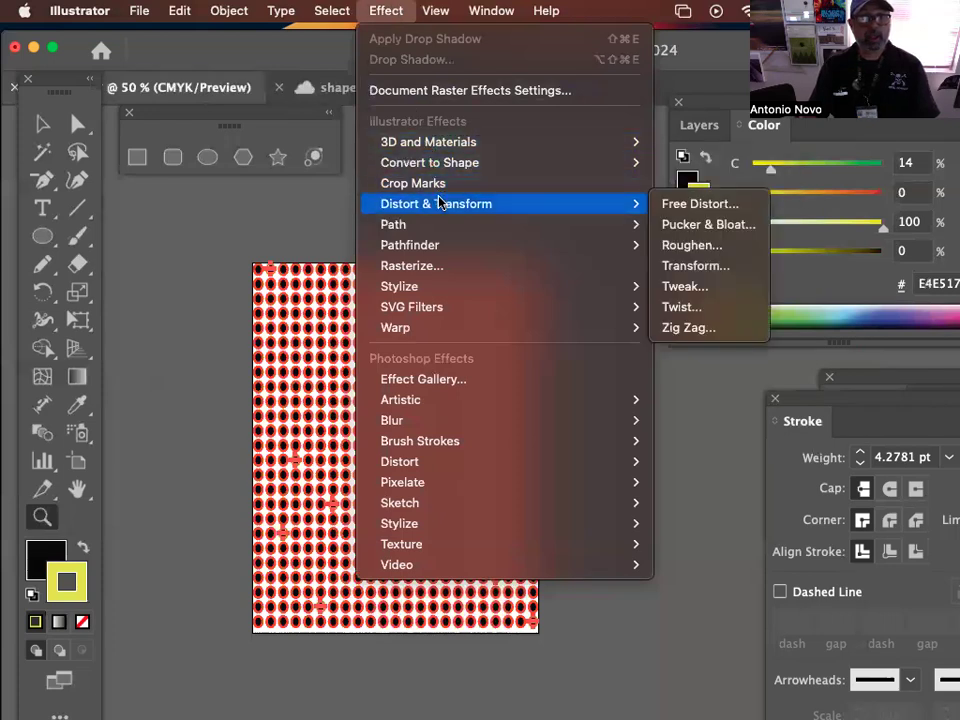
{"action": "left_click", "coordinate": [736, 222]}
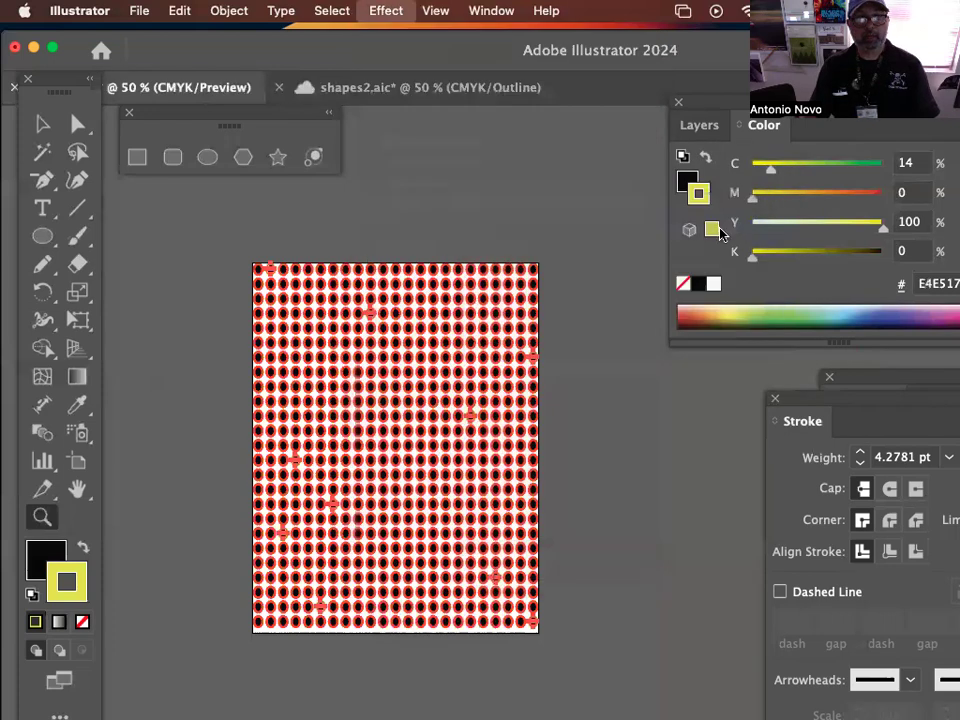
{"action": "left_click_drag", "start_coordinate": [696, 210], "coordinate": [621, 209]}
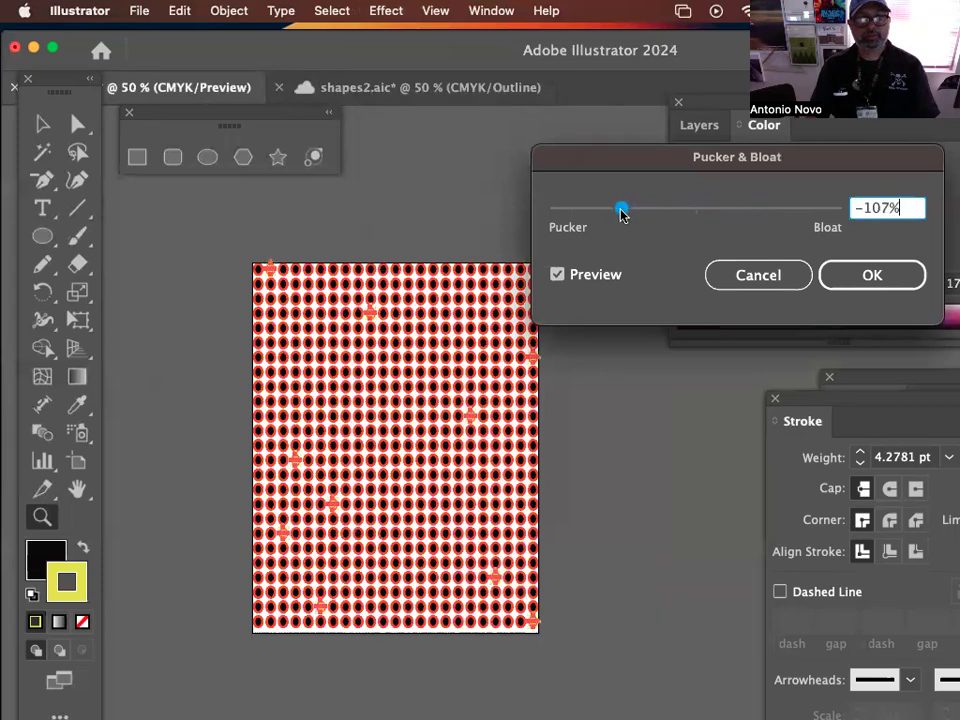
{"action": "left_click", "coordinate": [862, 276]}
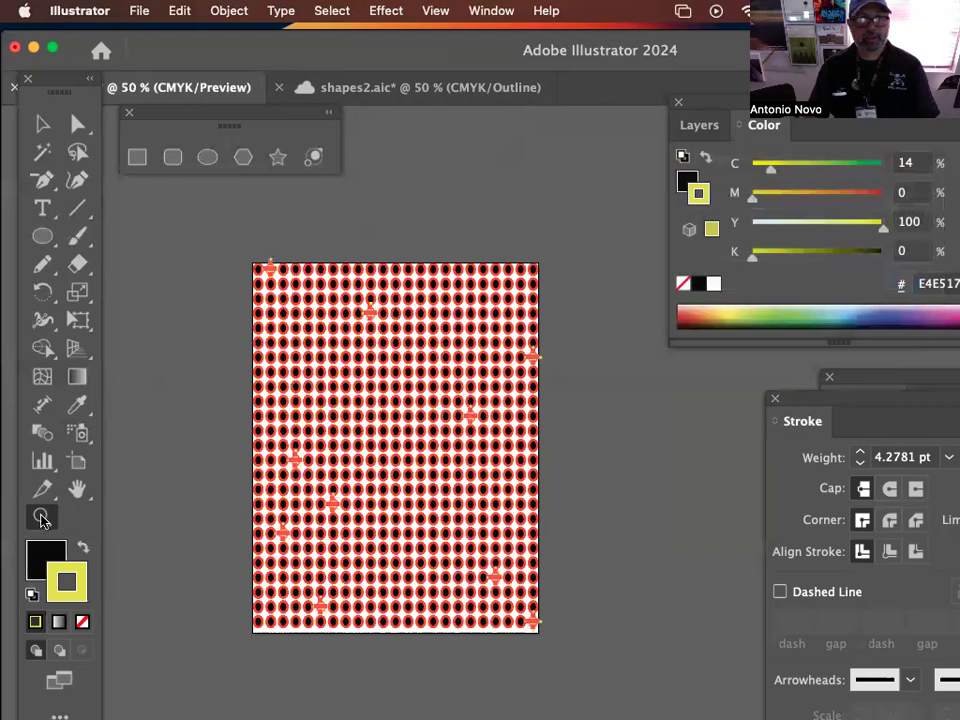
Step: Deselect the puckered ovals and examine the star shapes up close and across the whole artboard
{"action": "left_click_drag", "start_coordinate": [301, 267], "coordinate": [491, 366]}
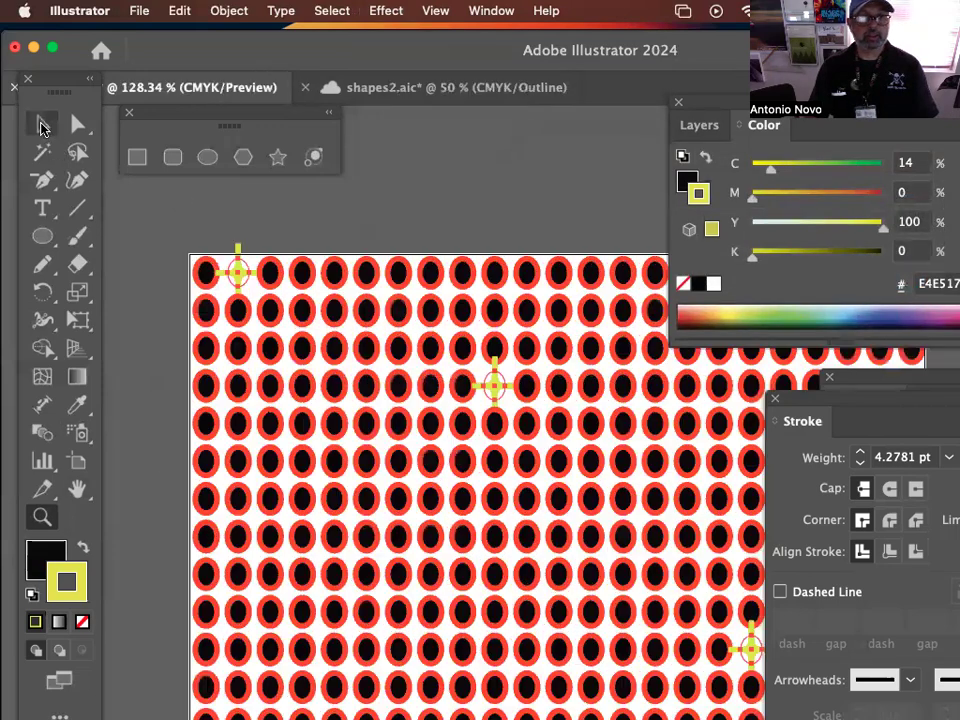
{"action": "key", "text": "v"}
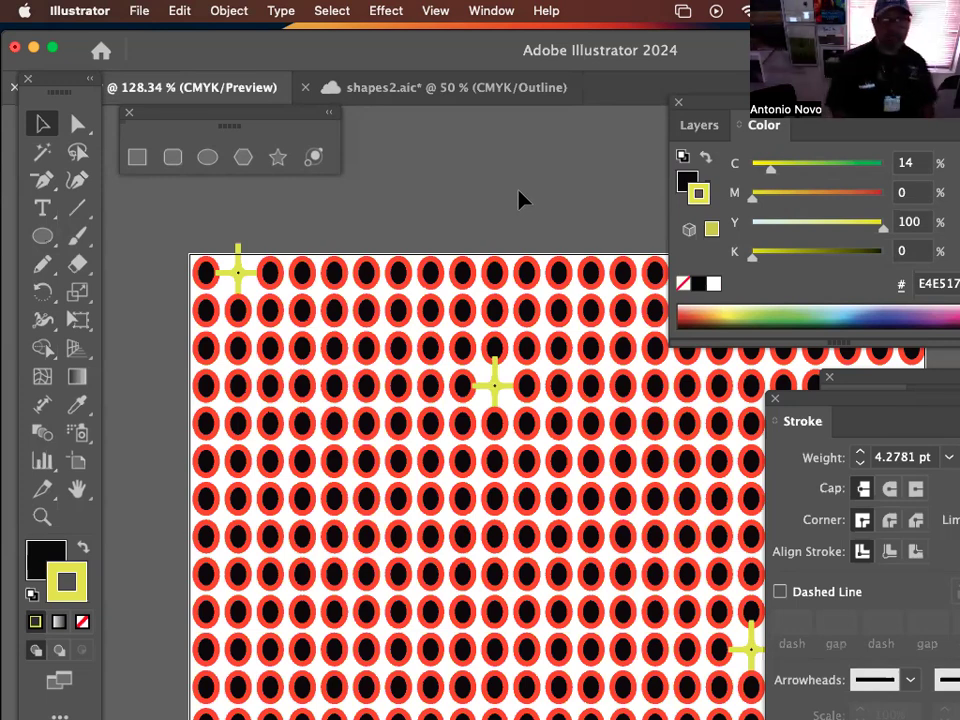
{"action": "key", "text": "super+equal"}
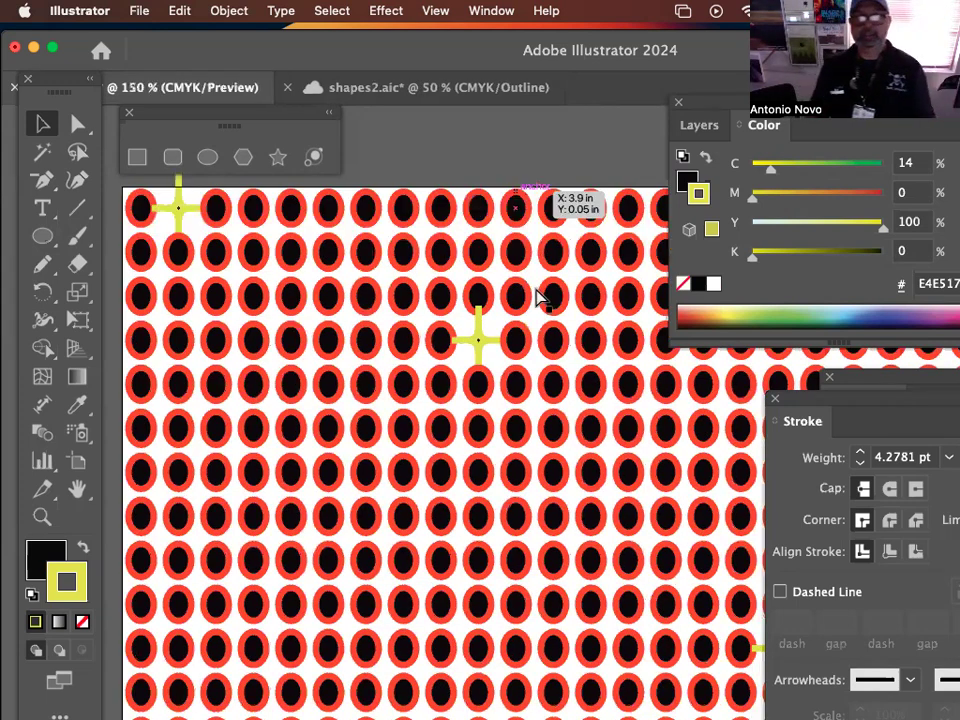
{"action": "key", "text": "super+minus"}
{"action": "key", "text": "super+minus"}
{"action": "key", "text": "super+minus"}
{"action": "left_click_drag", "start_coordinate": [574, 424], "coordinate": [485, 256]}
{"action": "scroll", "coordinate": [489, 206], "scroll_direction": "down", "scroll_amount": 3}
{"action": "scroll", "coordinate": [489, 206], "scroll_direction": "right", "scroll_amount": 1}
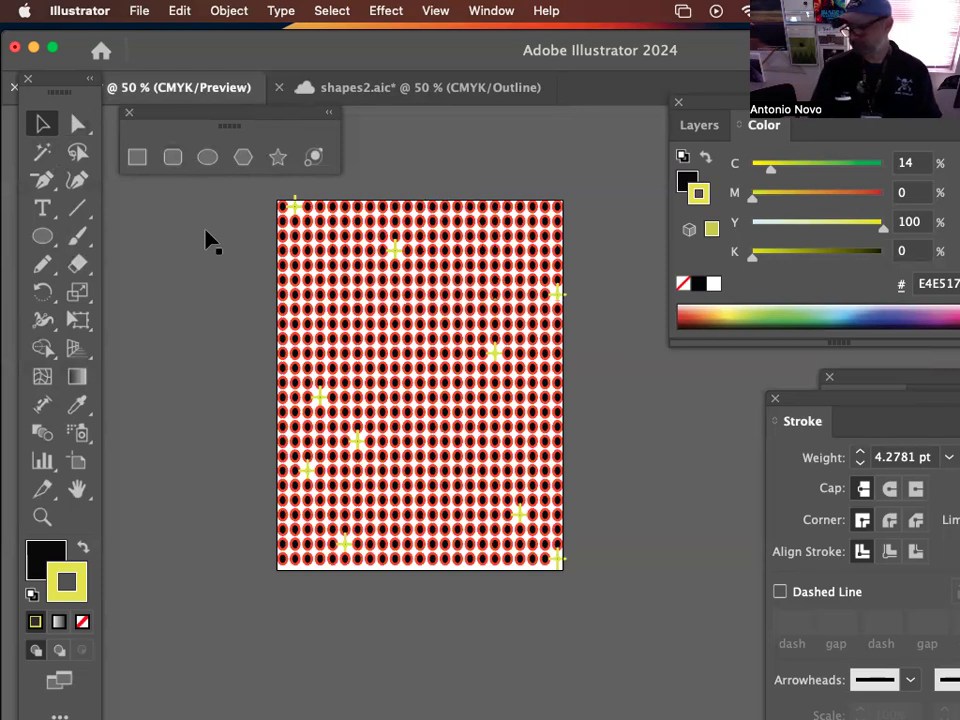
Step: Select six more unmodified ovals scattered irregularly across the middle and lower part of the pattern
{"action": "left_click", "coordinate": [42, 516]}
{"action": "left_click", "coordinate": [362, 284]}
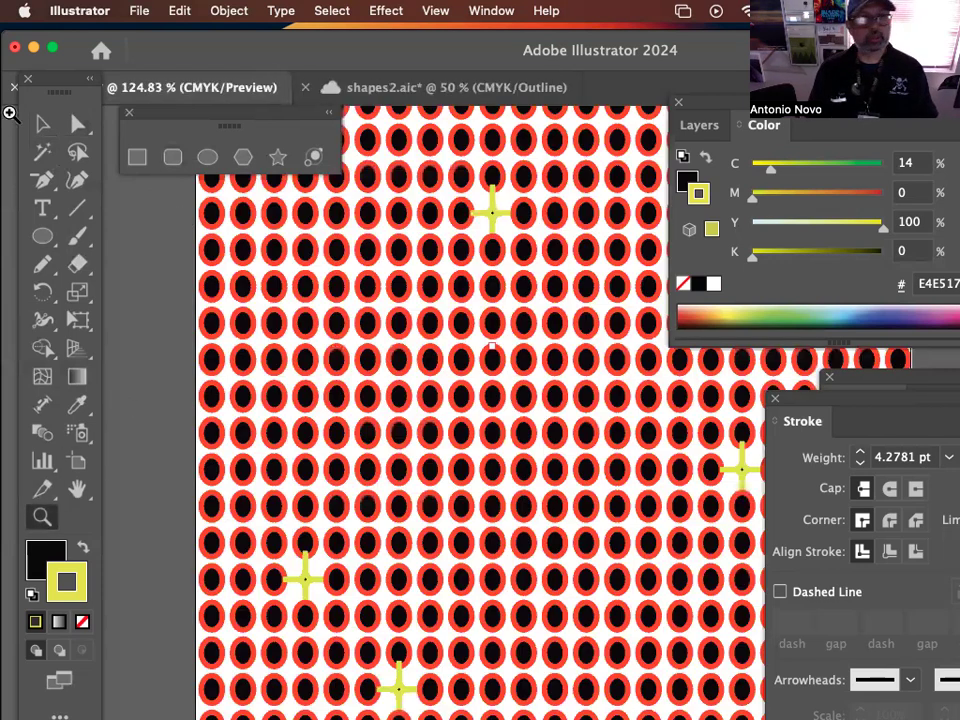
{"action": "key", "text": "v"}
{"action": "left_click", "coordinate": [272, 360]}
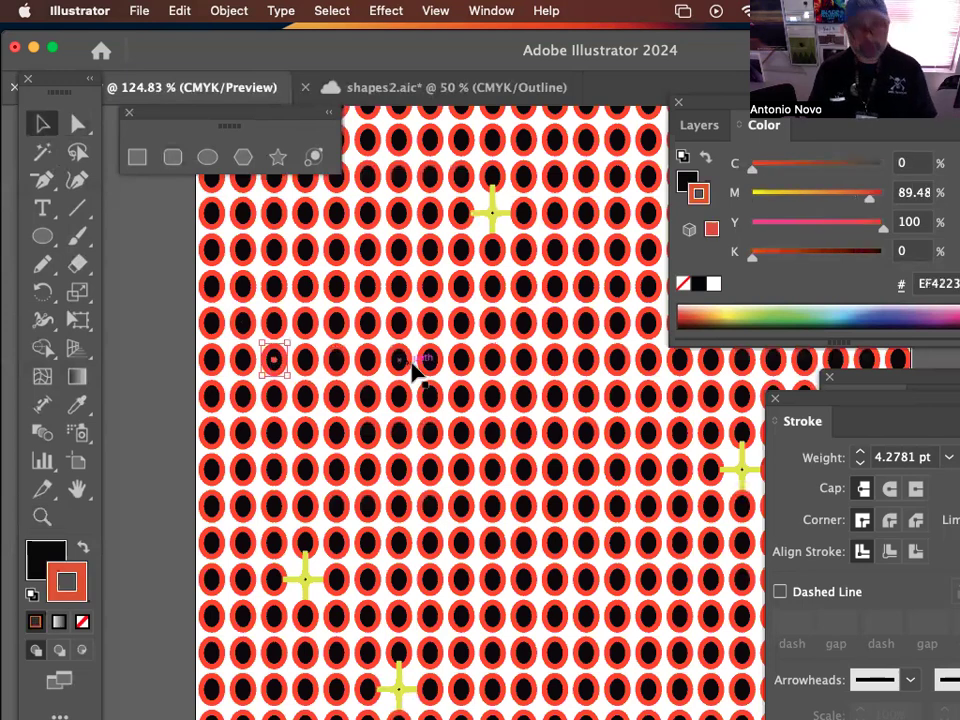
{"action": "left_click", "coordinate": [556, 398], "text": "shift"}
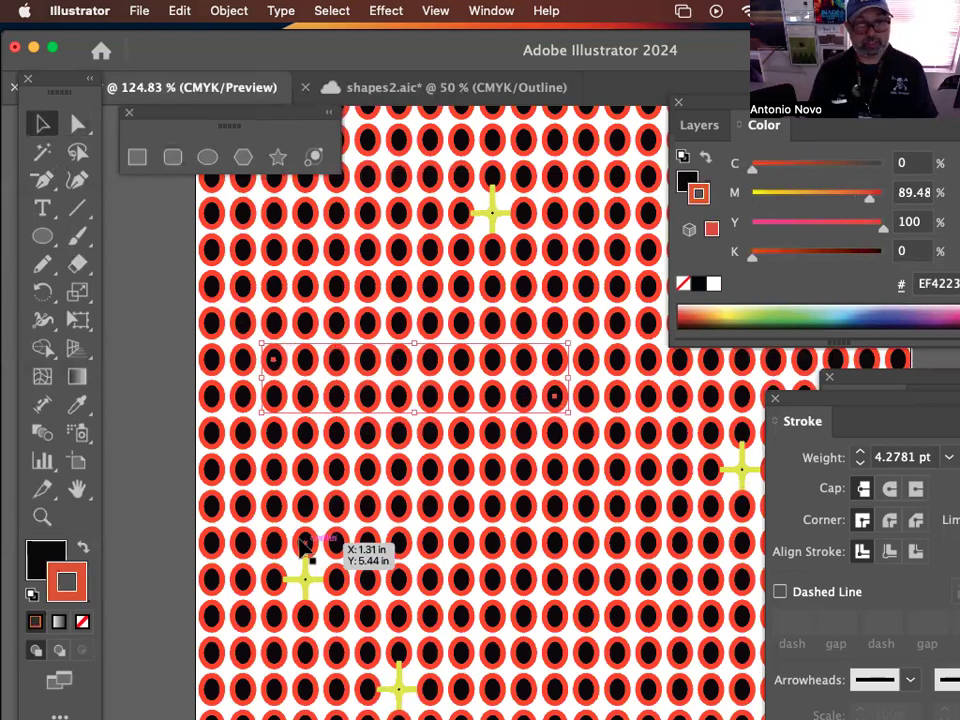
{"action": "left_click", "coordinate": [212, 508], "text": "shift"}
{"action": "left_click_drag", "start_coordinate": [401, 409], "coordinate": [493, 461]}
{"action": "left_click_drag", "start_coordinate": [512, 525], "coordinate": [703, 287]}
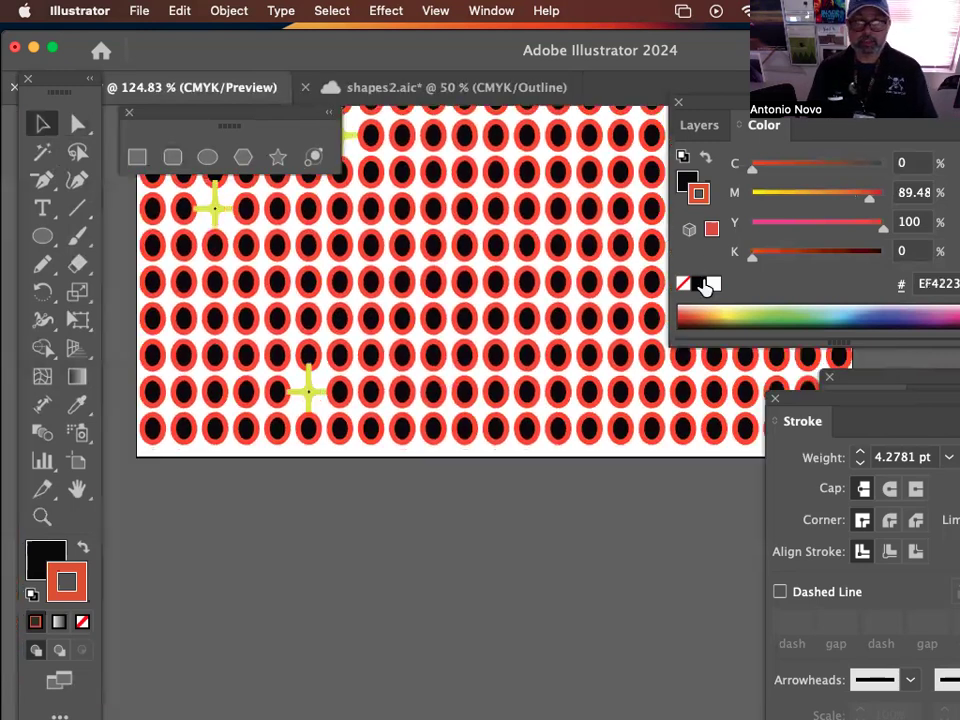
{"action": "left_click", "coordinate": [527, 357], "text": "shift"}
{"action": "left_click", "coordinate": [651, 430], "text": "shift"}
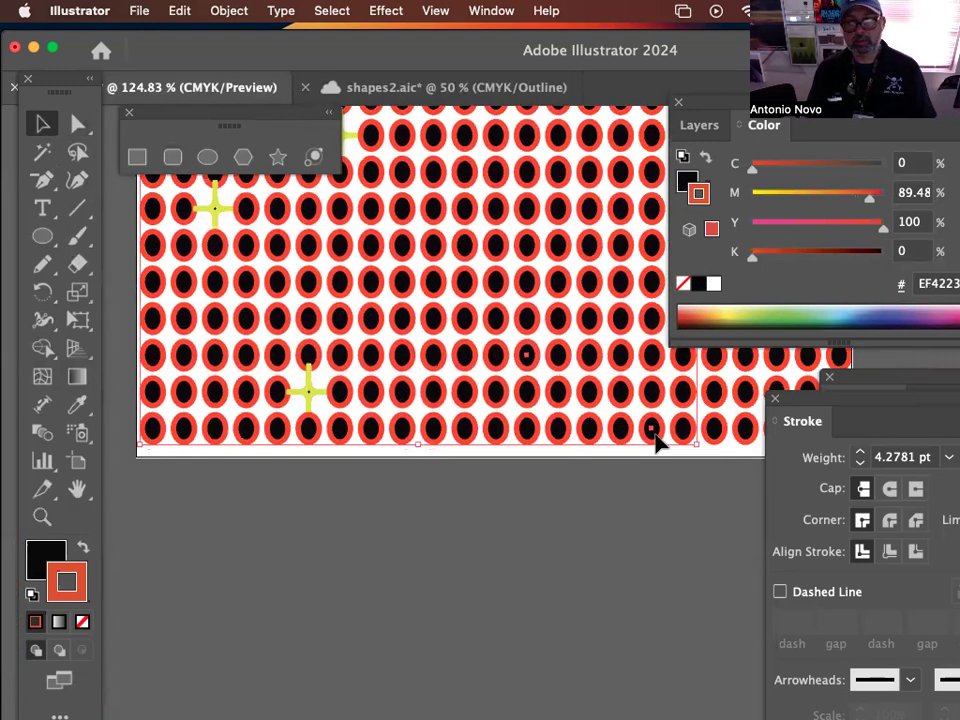
Step: Reduce the magenta in the selected ovals' stroke to 13% and fill the ovals with a magenta-purple, 24.12% cyan and 90.36% magenta
{"action": "left_click", "coordinate": [769, 195]}
{"action": "double_click", "coordinate": [41, 556]}
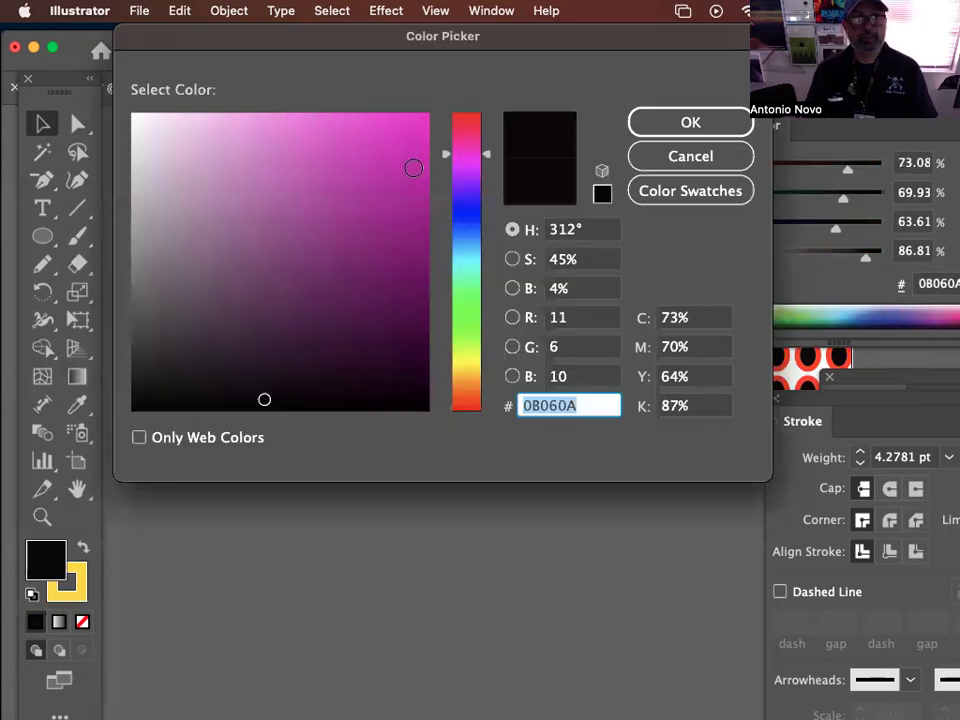
{"action": "left_click", "coordinate": [399, 164]}
{"action": "left_click", "coordinate": [664, 129]}
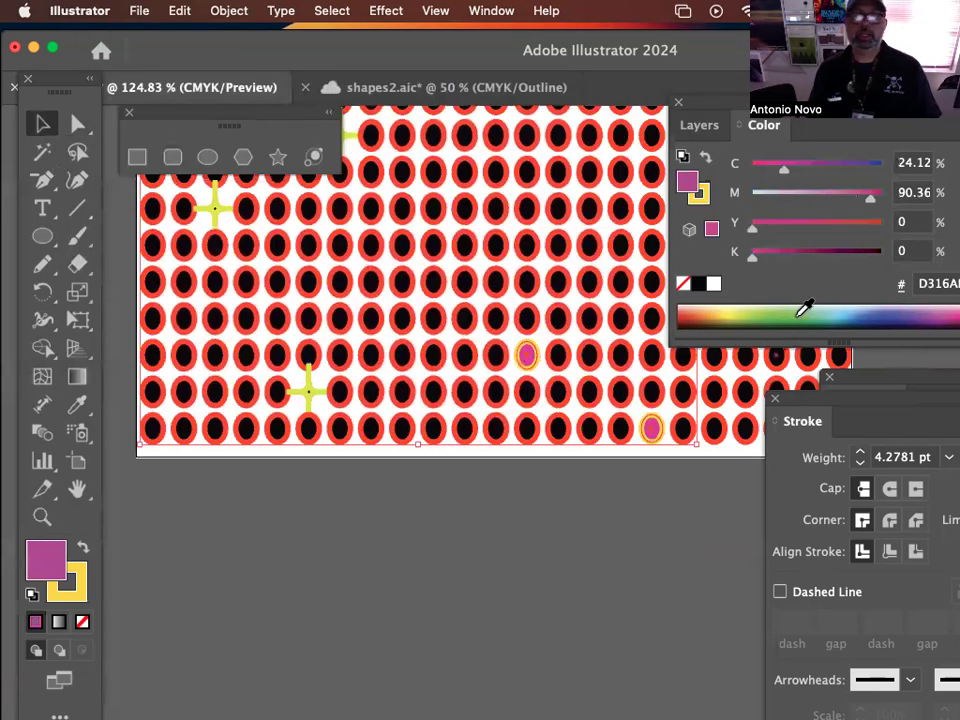
Step: Recolor the selected ovals' stroke to hot pink with 99.31% magenta and 0% yellow
{"action": "double_click", "coordinate": [703, 205]}
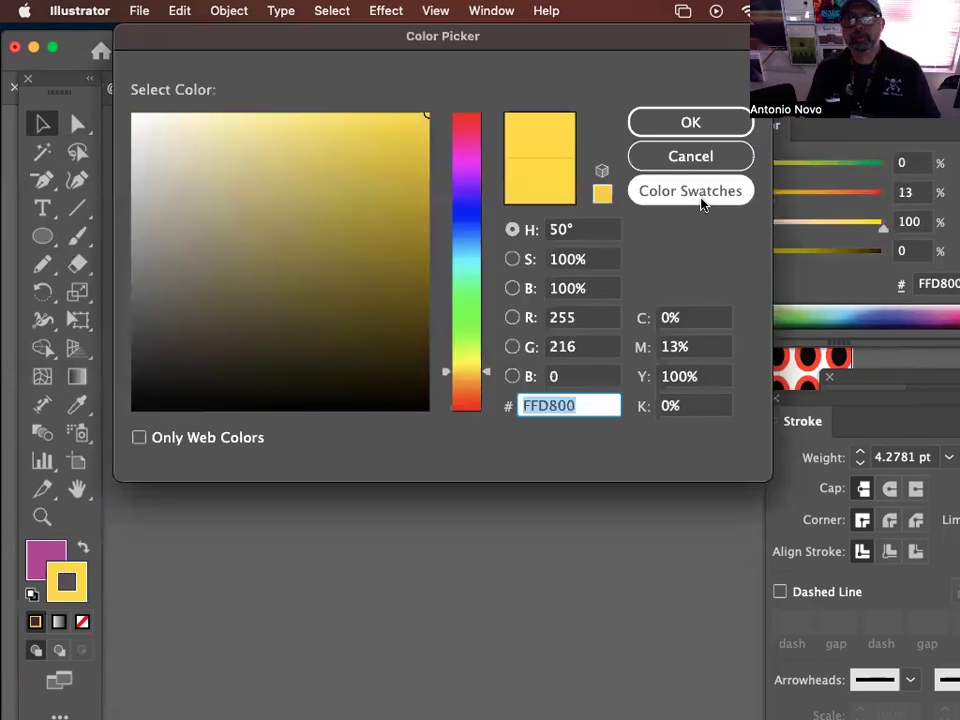
{"action": "mouse_move", "coordinate": [466, 369]}
{"action": "left_mouse_down"}
{"action": "mouse_move", "coordinate": [468, 242]}
{"action": "mouse_move", "coordinate": [474, 412]}
{"action": "left_mouse_up"}
{"action": "left_click_drag", "start_coordinate": [482, 155], "coordinate": [473, 195]}
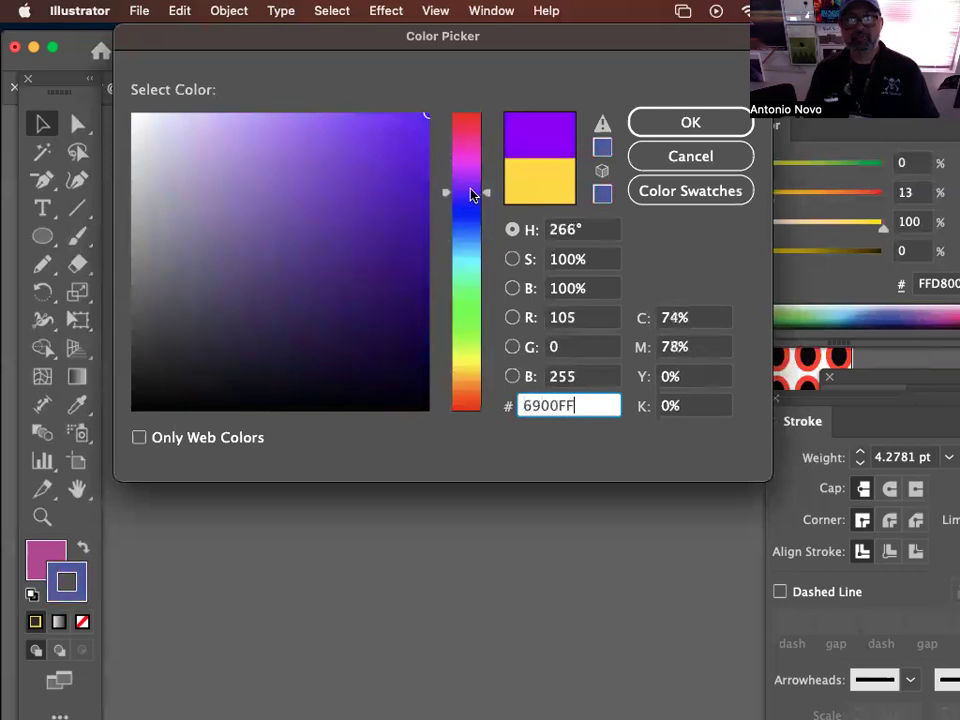
{"action": "left_click", "coordinate": [470, 127]}
{"action": "left_click", "coordinate": [658, 124]}
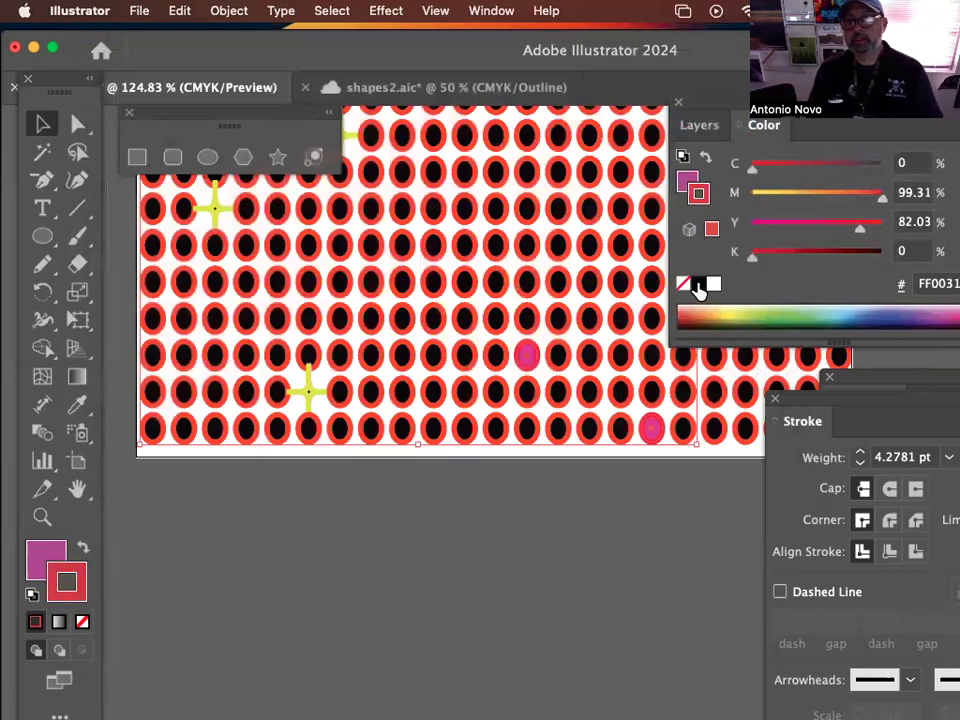
{"action": "left_click_drag", "start_coordinate": [776, 223], "coordinate": [737, 229]}
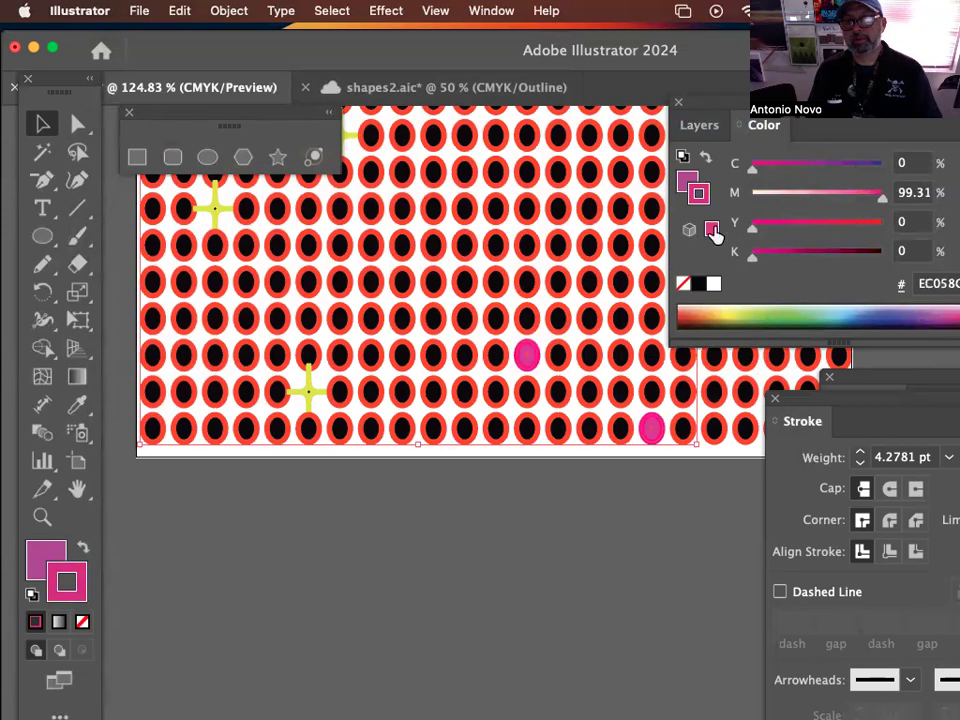
Step: Apply a Tweak effect to the selected pink ovals with relative amounts of 11% horizontal and 25% vertical
{"action": "left_click", "coordinate": [36, 124]}
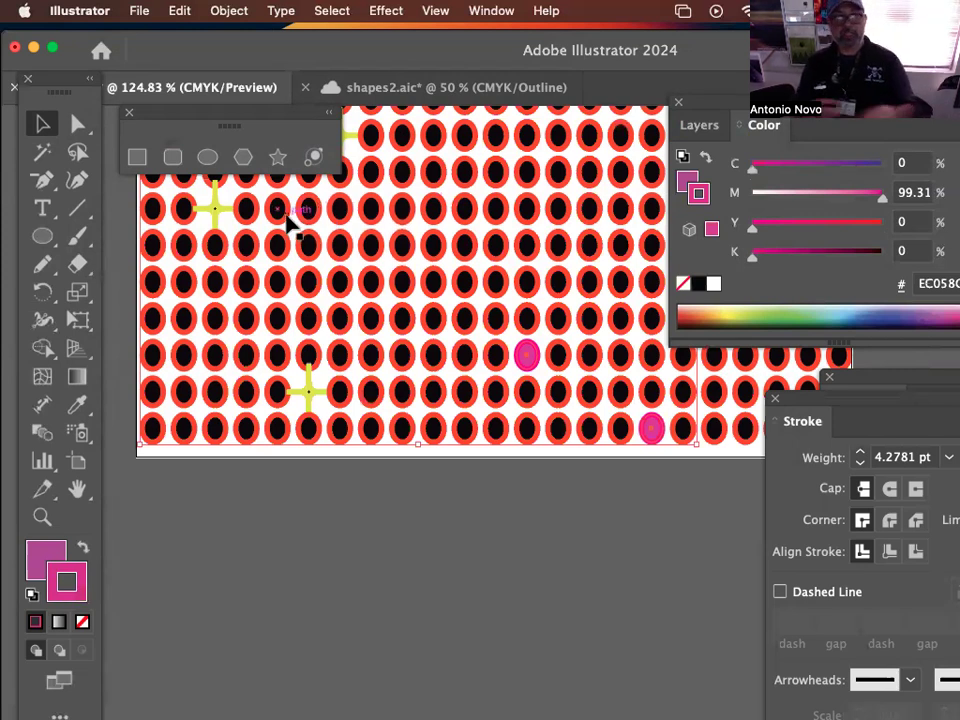
{"action": "left_click", "coordinate": [385, 10]}
{"action": "mouse_move", "coordinate": [460, 172]}
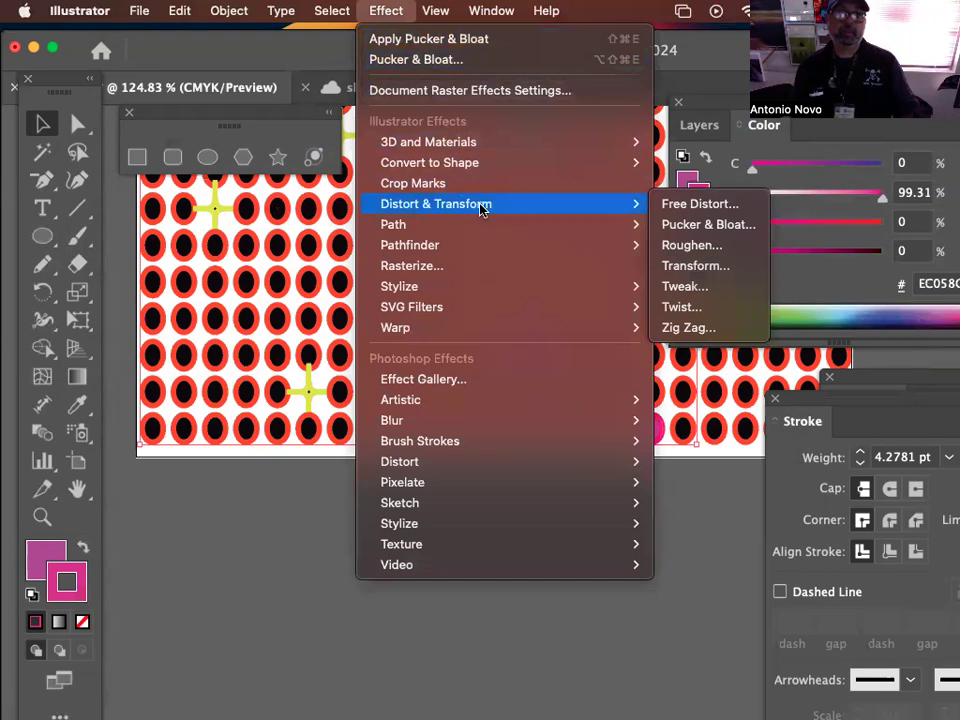
{"action": "mouse_move", "coordinate": [579, 286]}
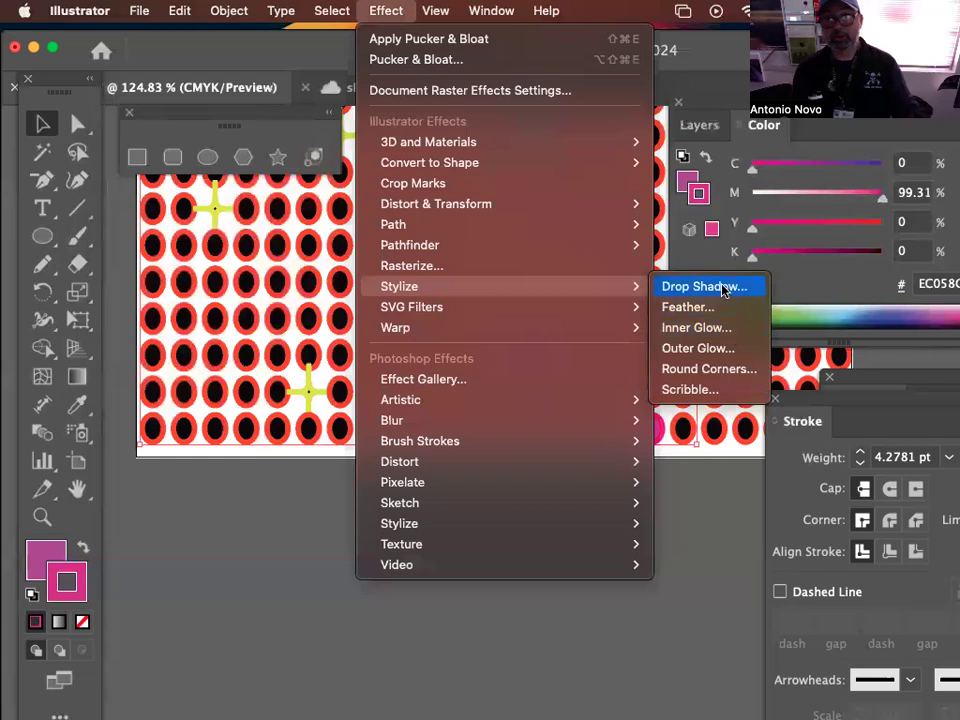
{"action": "mouse_move", "coordinate": [583, 203]}
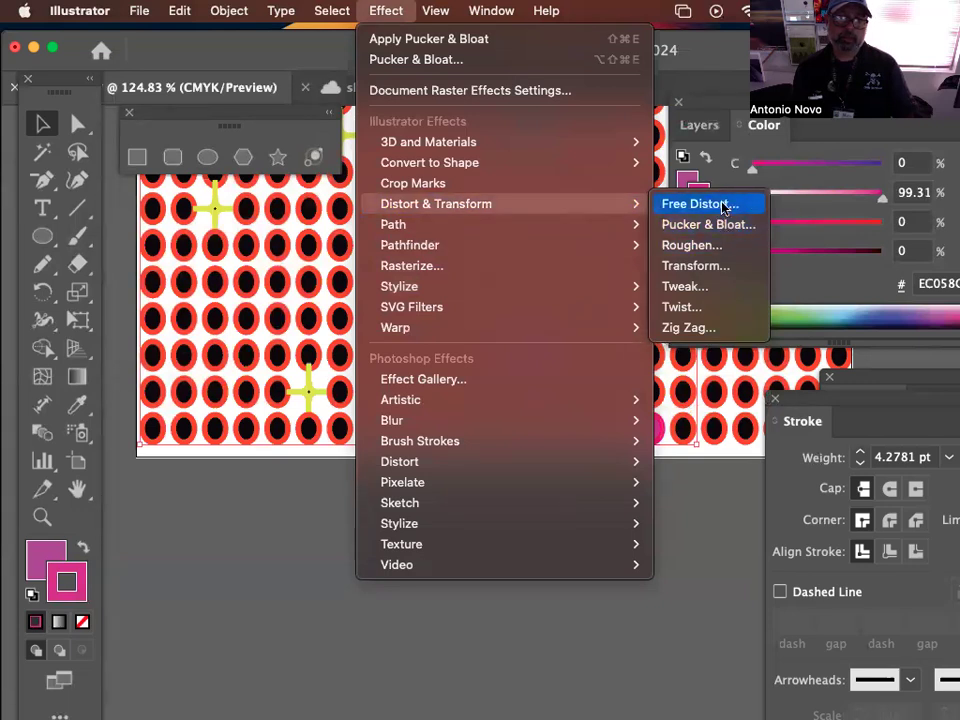
{"action": "left_click", "coordinate": [728, 289]}
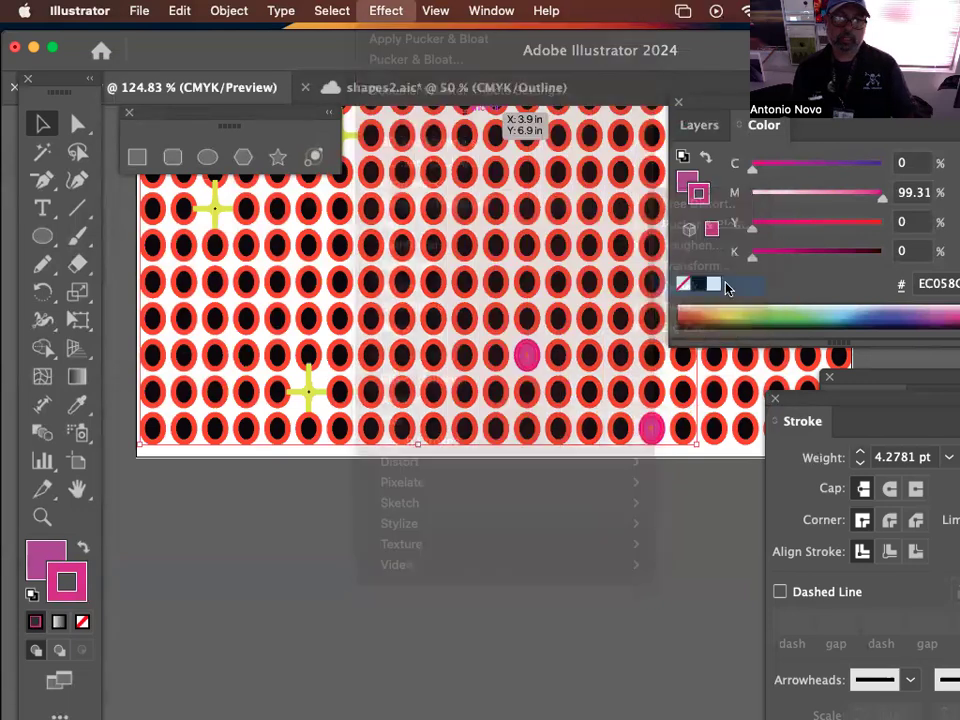
{"action": "left_click_drag", "start_coordinate": [566, 198], "coordinate": [739, 152]}
{"action": "left_click_drag", "start_coordinate": [586, 236], "coordinate": [668, 237]}
{"action": "left_click_drag", "start_coordinate": [586, 272], "coordinate": [594, 236]}
{"action": "left_click_drag", "start_coordinate": [575, 160], "coordinate": [734, 145]}
{"action": "left_click_drag", "start_coordinate": [816, 257], "coordinate": [850, 262]}
{"action": "left_click_drag", "start_coordinate": [754, 221], "coordinate": [746, 221]}
{"action": "left_click_drag", "start_coordinate": [861, 257], "coordinate": [768, 260]}
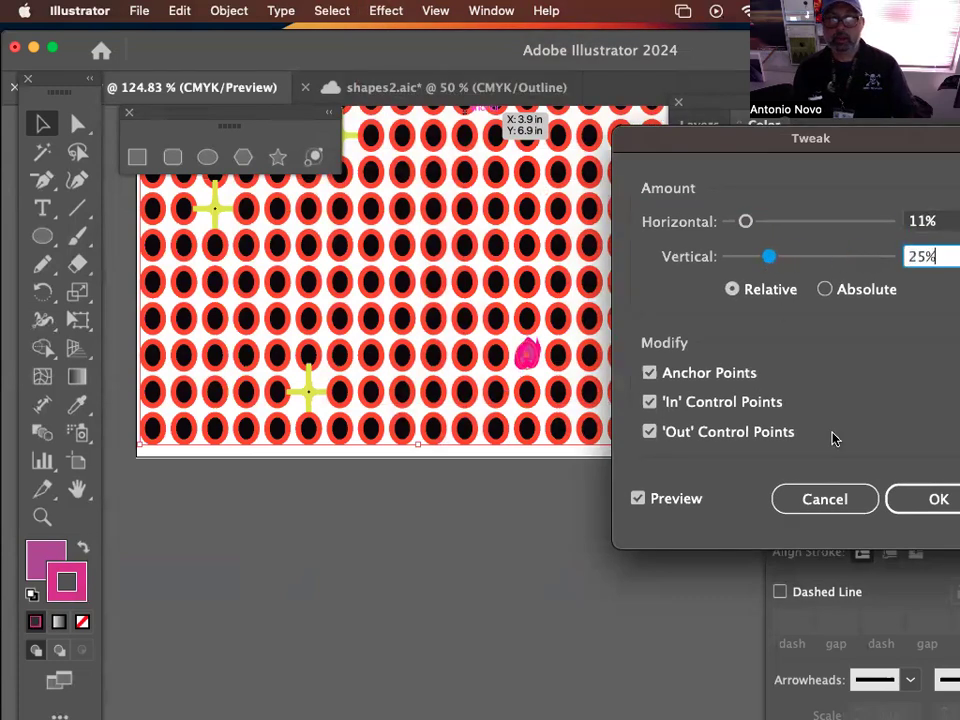
{"action": "left_click", "coordinate": [925, 500]}
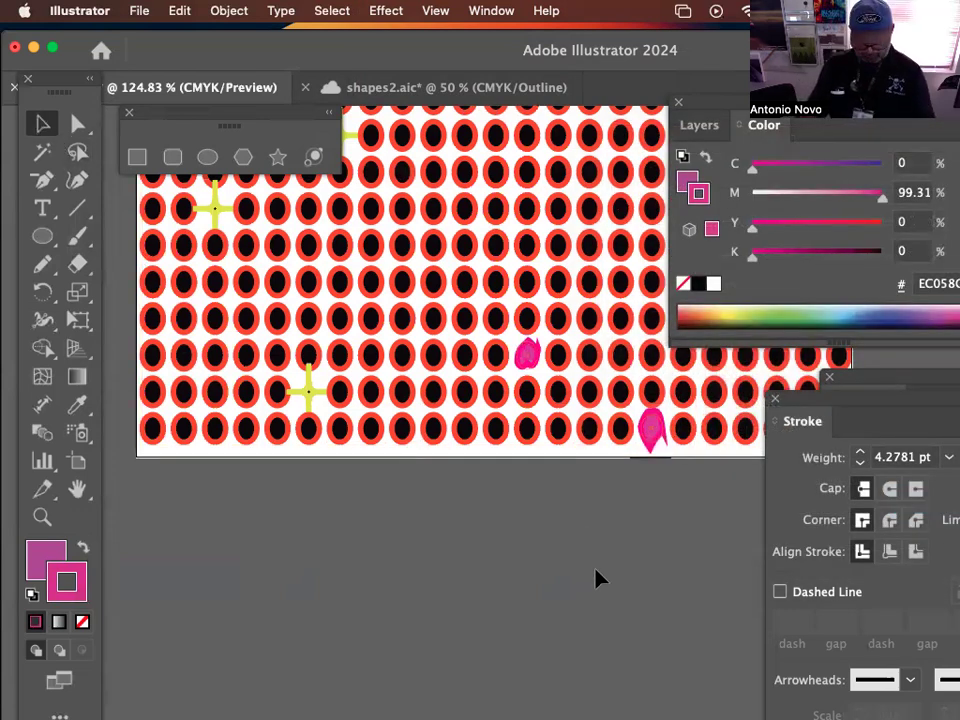
Step: Check the whole artboard with its distorted yellow and pink shapes, and save the document
{"action": "key", "text": "super+plus"}
{"action": "key", "text": "super+plus"}
{"action": "key", "text": "super+minus"}
{"action": "key", "text": "super+minus"}
{"action": "key", "text": "super+minus"}
{"action": "key", "text": "super+minus"}
{"action": "key", "text": "super+minus"}
{"action": "key", "text": "super+minus"}
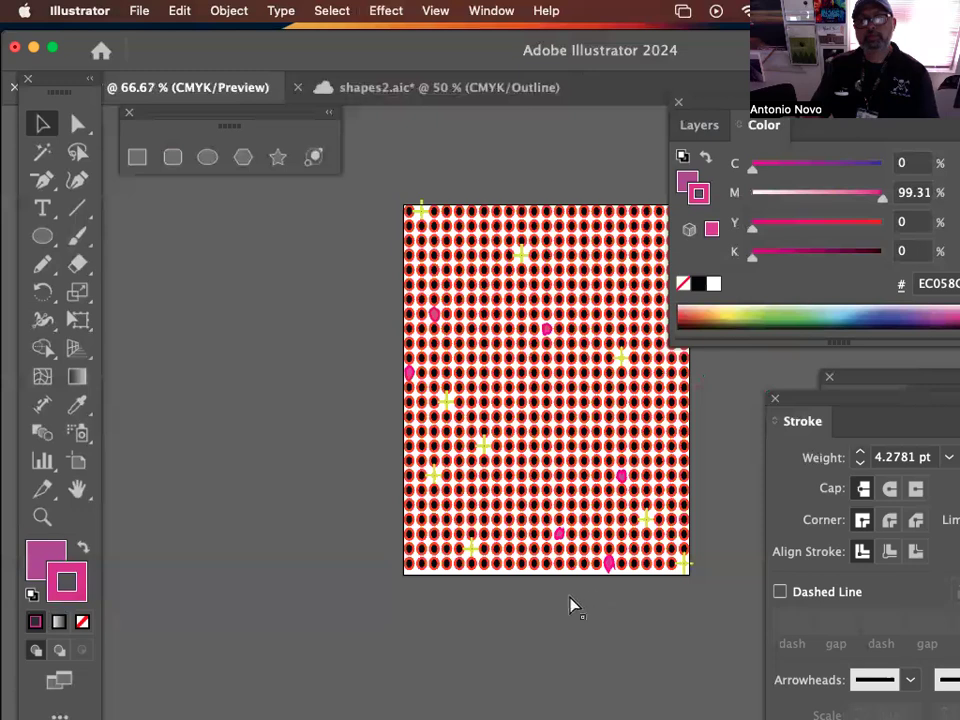
{"action": "key", "text": "super+s"}
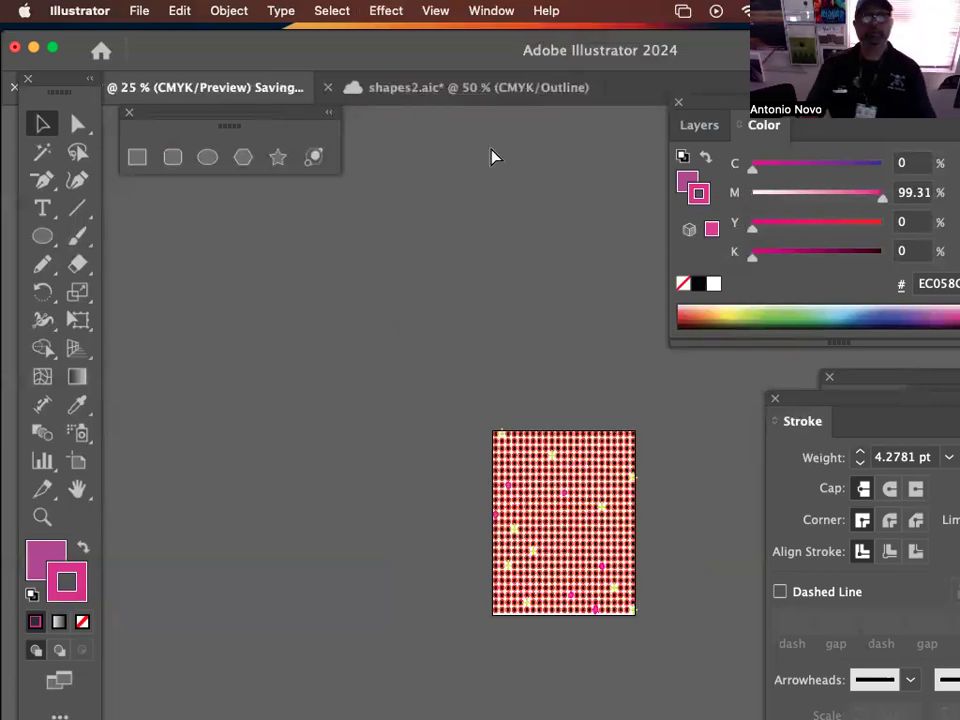
Step: Display the layer list for shapes2.aic and return to the document with the oval pattern
{"action": "left_click", "coordinate": [429, 94]}
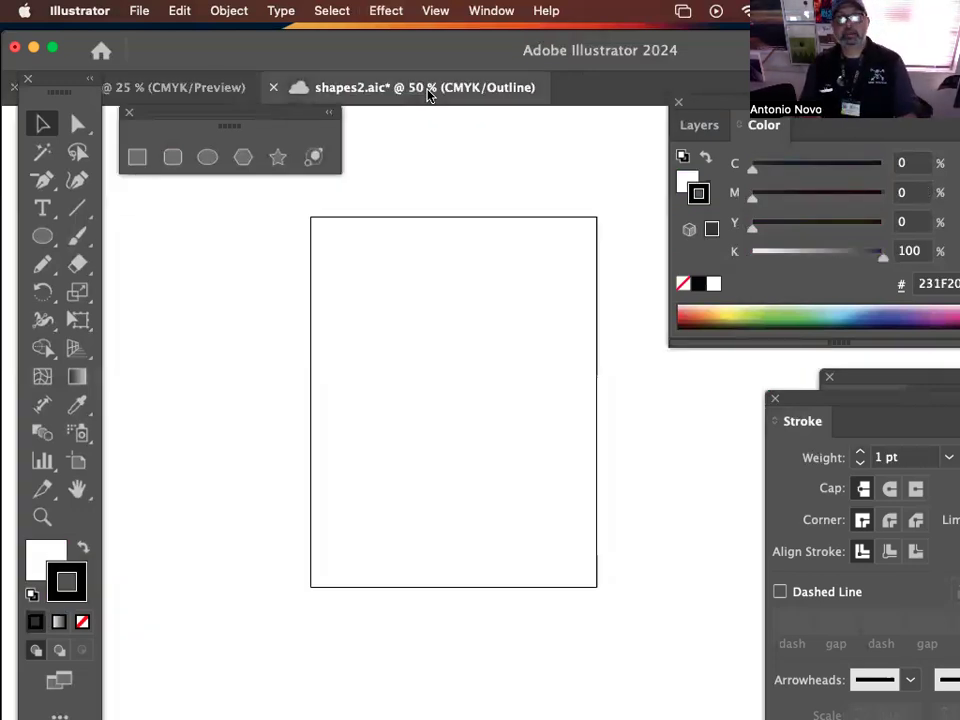
{"action": "left_click_drag", "start_coordinate": [718, 105], "coordinate": [787, 323]}
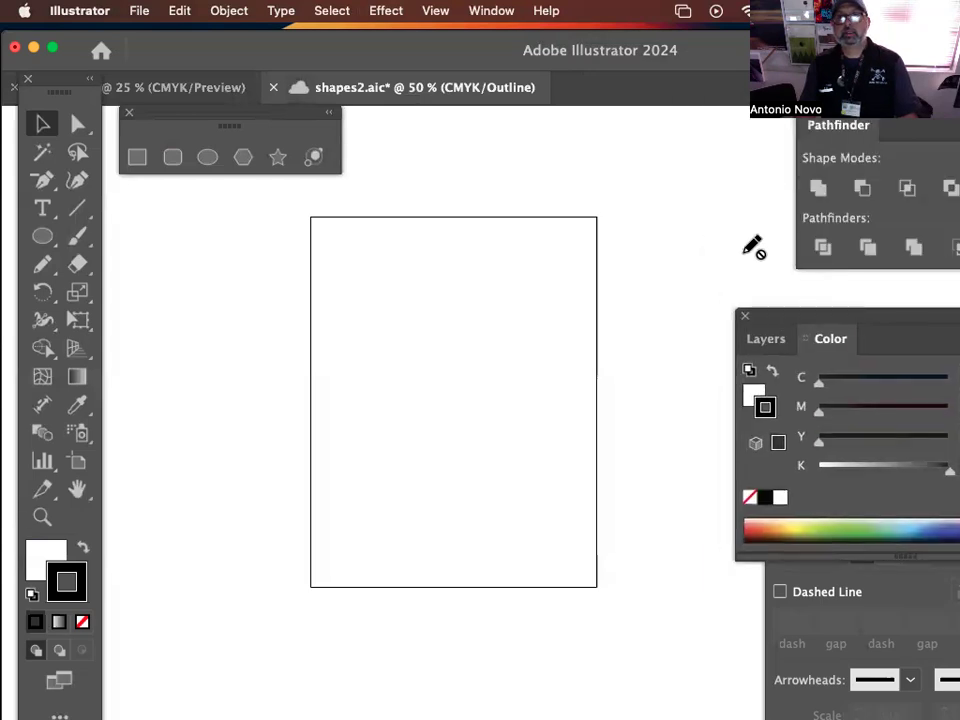
{"action": "left_click", "coordinate": [495, 11]}
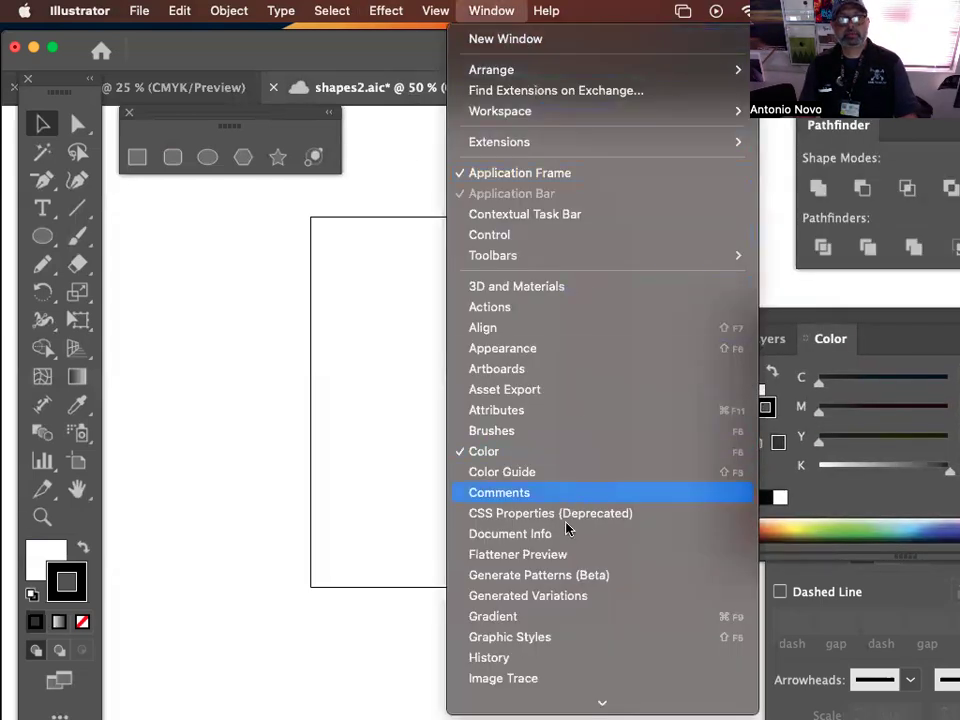
{"action": "mouse_move", "coordinate": [561, 703]}
{"action": "left_click", "coordinate": [512, 512]}
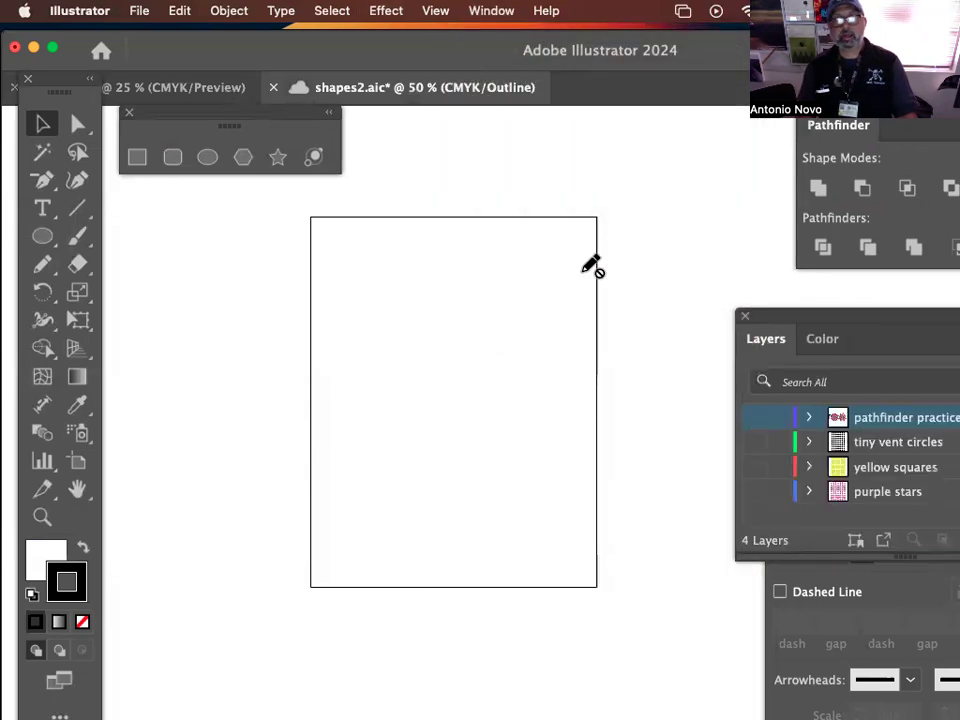
{"action": "left_click", "coordinate": [127, 87]}
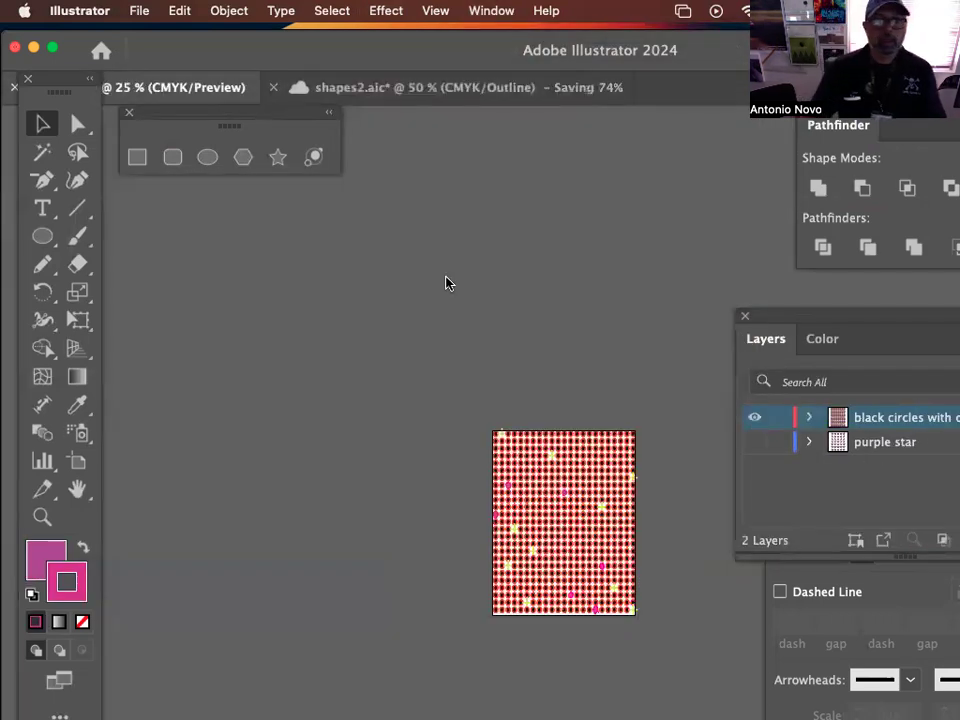
Step: Hide the layer holding the black circles with orange strokes
{"action": "left_click_drag", "start_coordinate": [836, 332], "coordinate": [726, 168]}
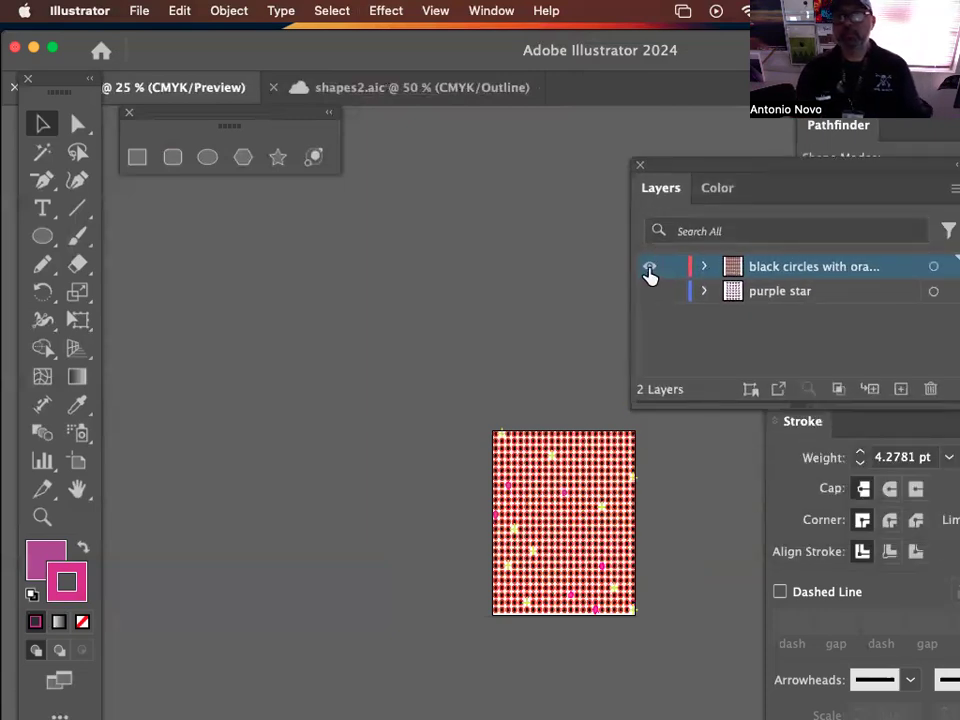
{"action": "key", "text": "super+y"}
{"action": "left_click_drag", "start_coordinate": [784, 180], "coordinate": [711, 159]}
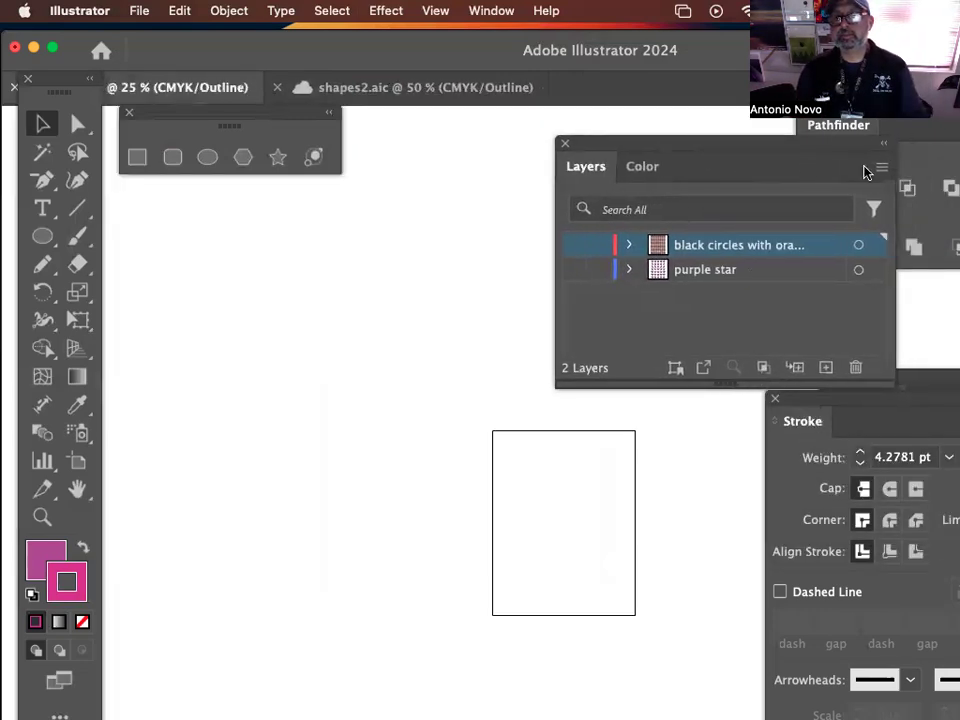
Step: Create a new green-coded layer named "path finder practice" above the two pattern layers
{"action": "left_click", "coordinate": [882, 167]}
{"action": "left_click", "coordinate": [836, 176]}
{"action": "type", "text": "pather"}
{"action": "key", "text": "BackSpace"}
{"action": "type", "text": "f"}
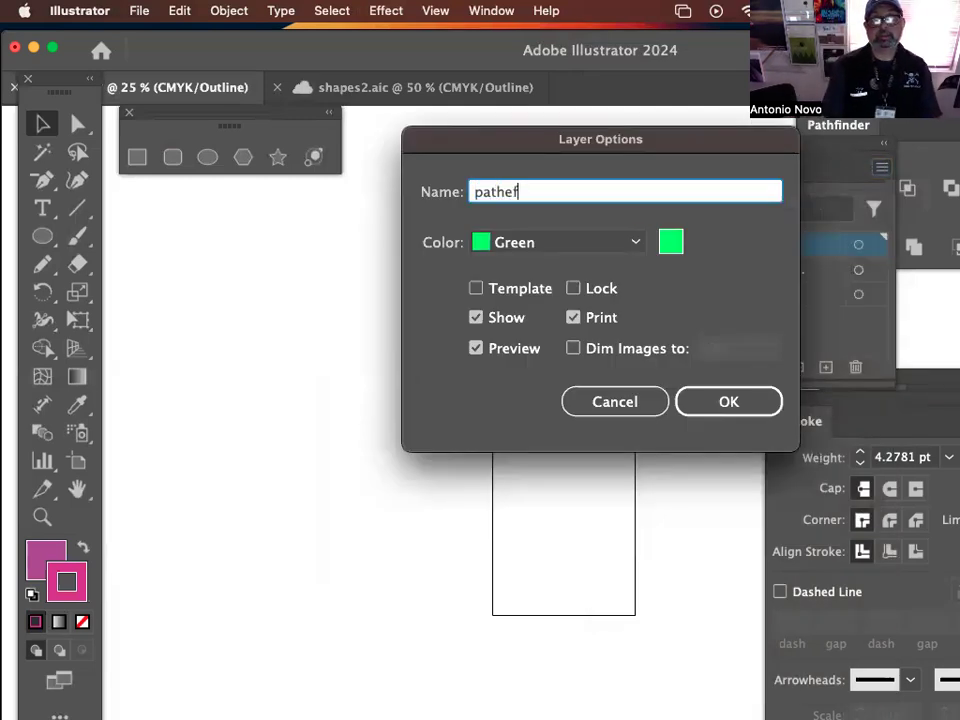
{"action": "key", "text": "BackSpace"}
{"action": "key", "text": "BackSpace"}
{"action": "type", "text": "find"}
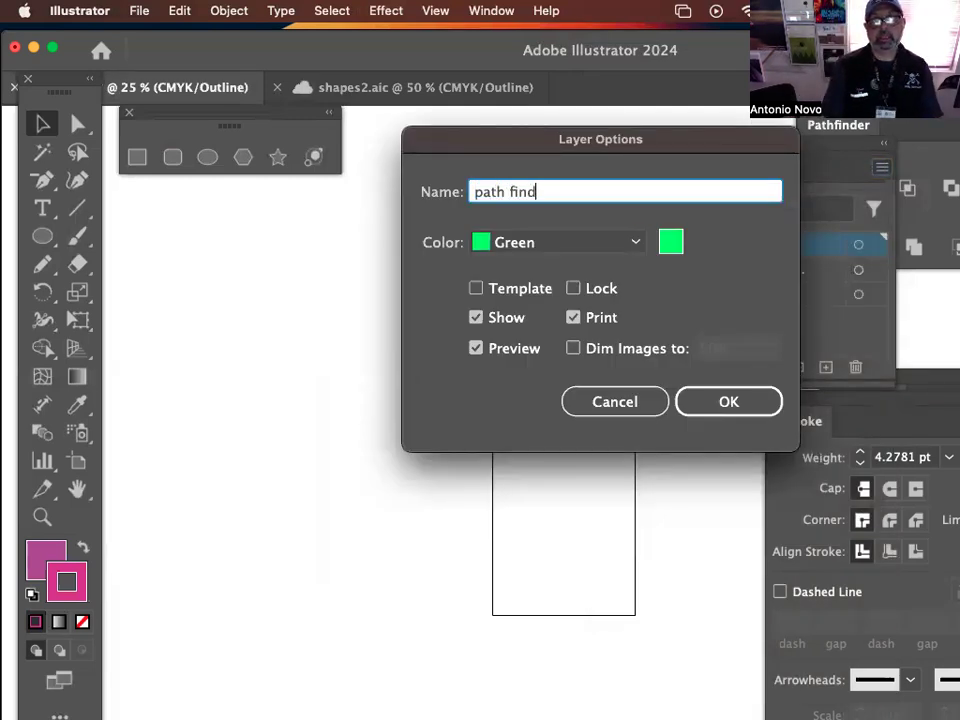
{"action": "type", "text": "er practice"}
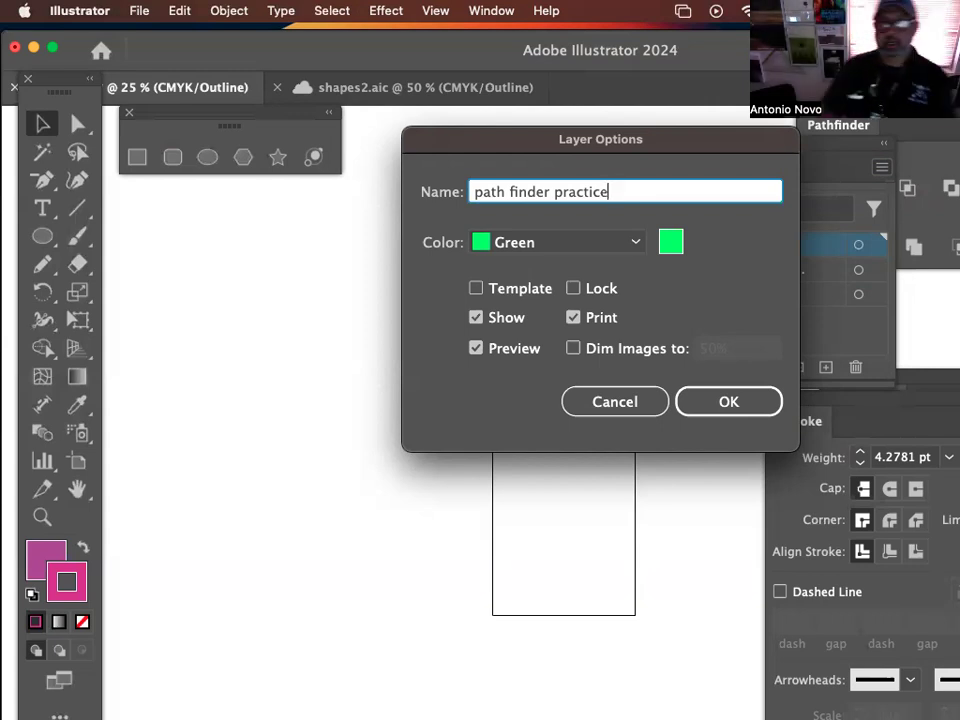
{"action": "left_click", "coordinate": [739, 404]}
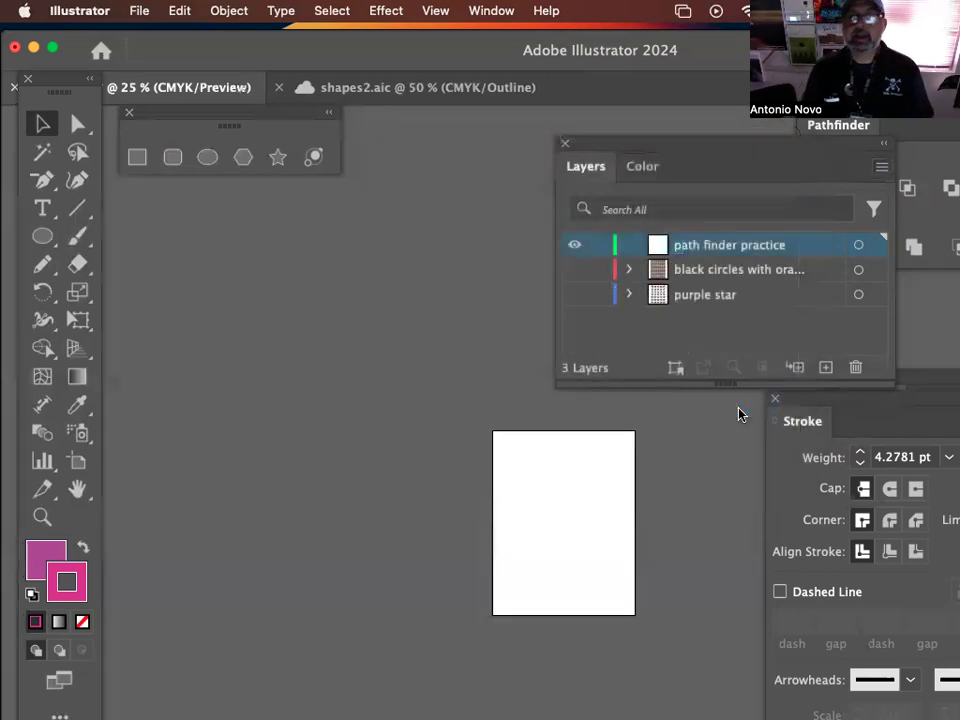
Step: Compare the new layer list with the one in shapes2.aic, and return to the document with the empty practice layer
{"action": "left_click_drag", "start_coordinate": [619, 147], "coordinate": [711, 148]}
{"action": "left_click_drag", "start_coordinate": [501, 298], "coordinate": [370, 184]}
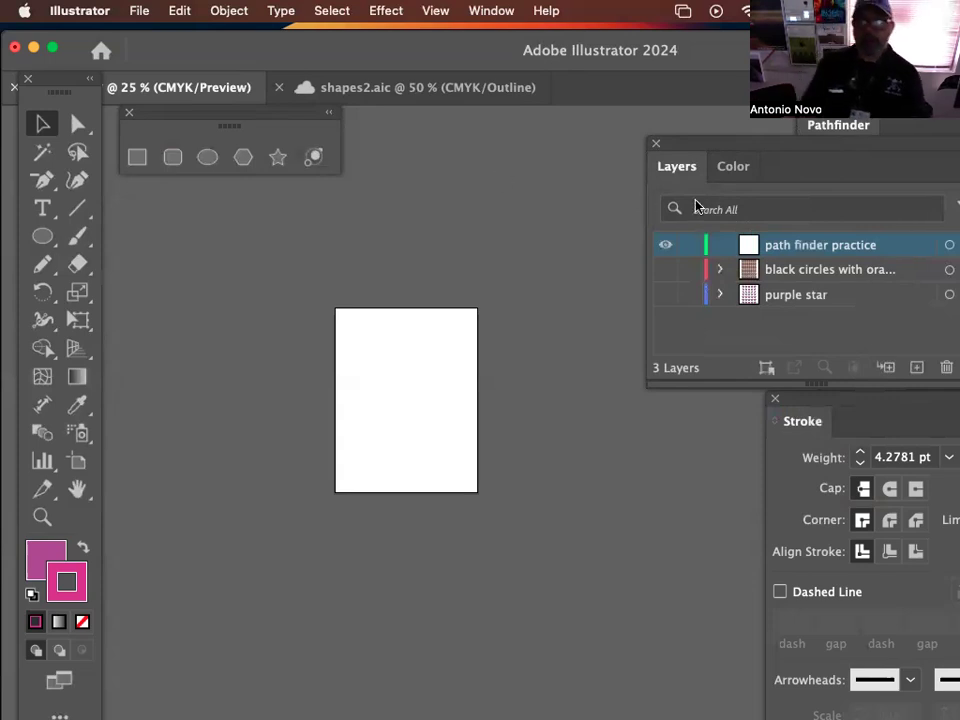
{"action": "left_click_drag", "start_coordinate": [797, 152], "coordinate": [785, 153]}
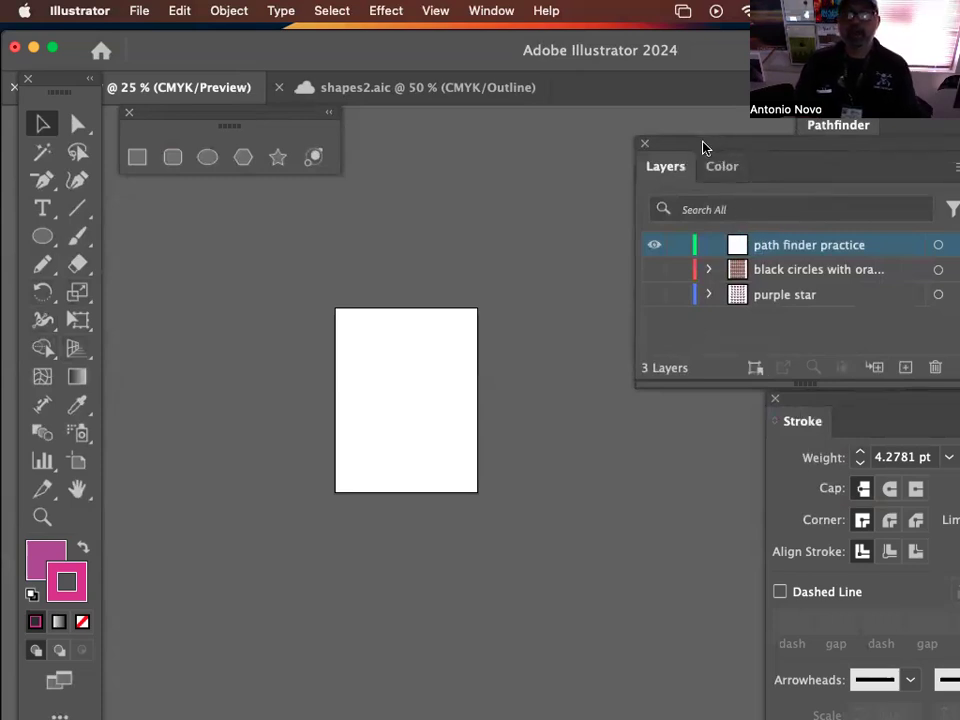
{"action": "left_click", "coordinate": [430, 90]}
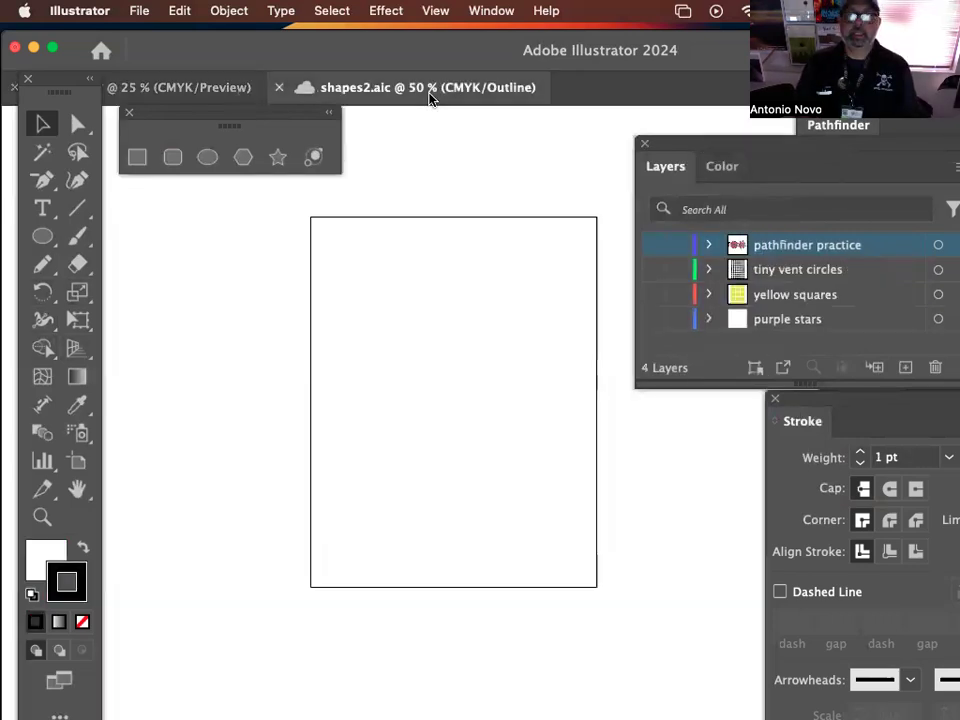
{"action": "left_click", "coordinate": [208, 89]}
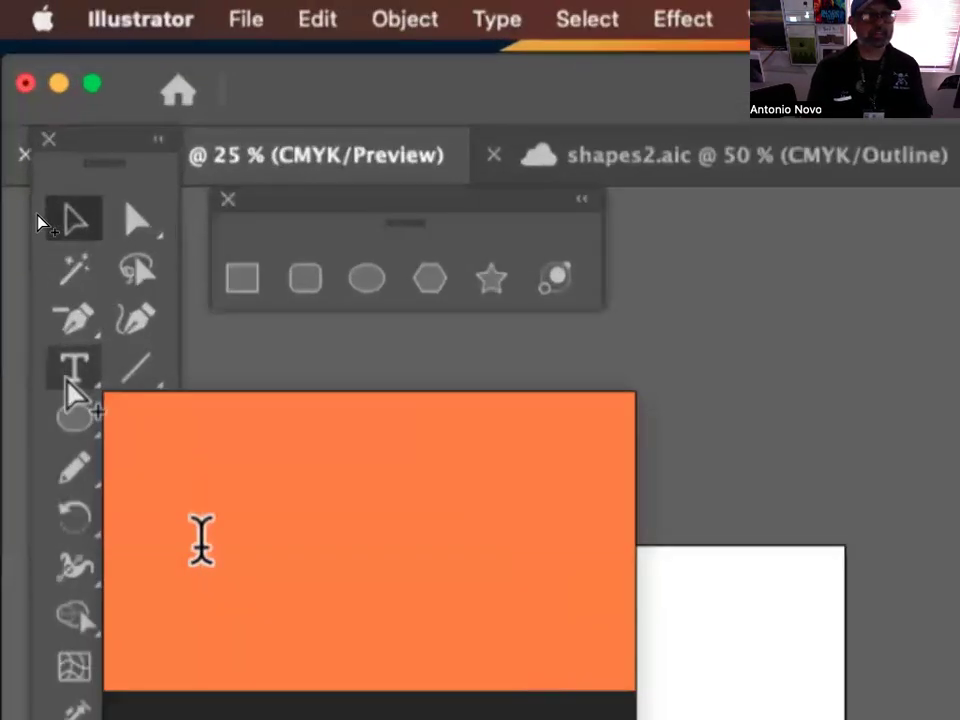
Step: Place a line of point type with the placeholder "Lorem ipsum" near the artboard's upper-left corner
{"action": "left_click", "coordinate": [84, 376]}
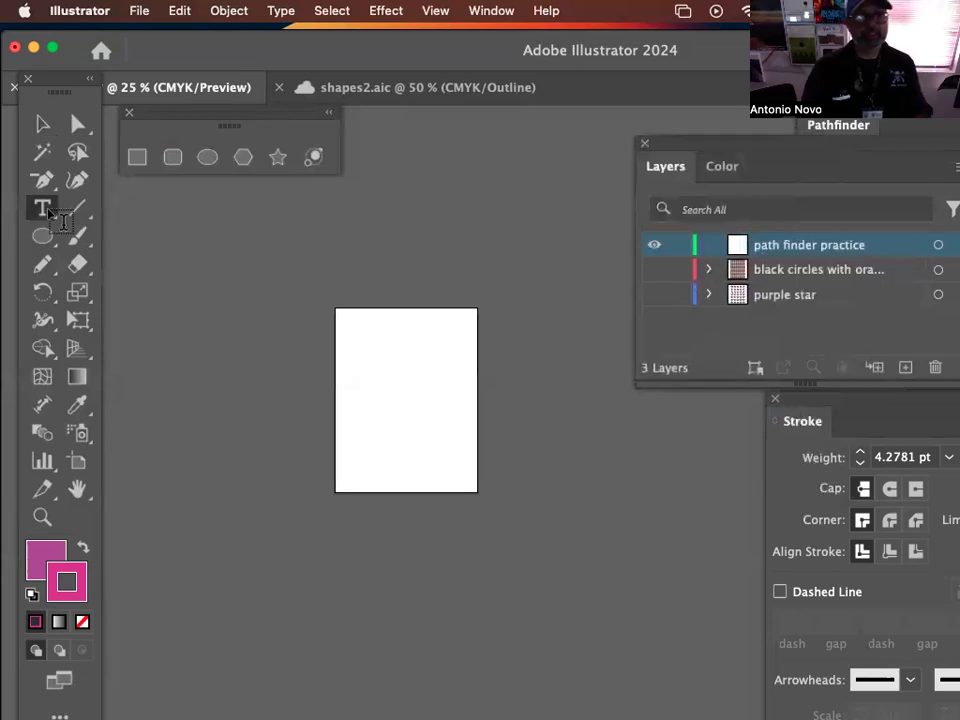
{"action": "key", "text": "super+equal"}
{"action": "key", "text": "super+equal"}
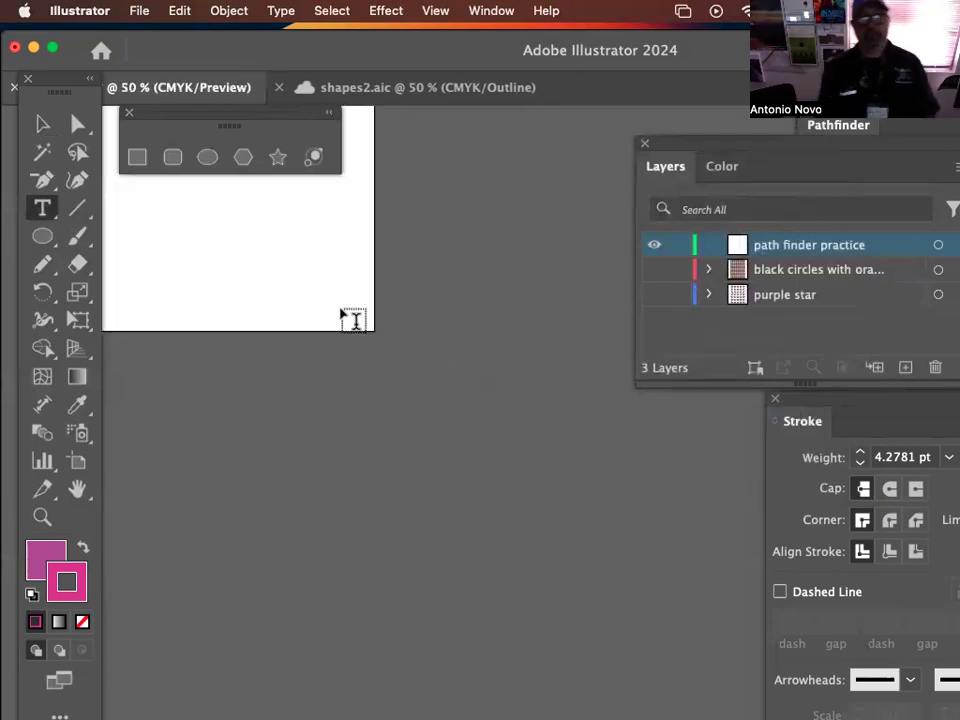
{"action": "left_click_drag", "start_coordinate": [284, 256], "coordinate": [441, 450]}
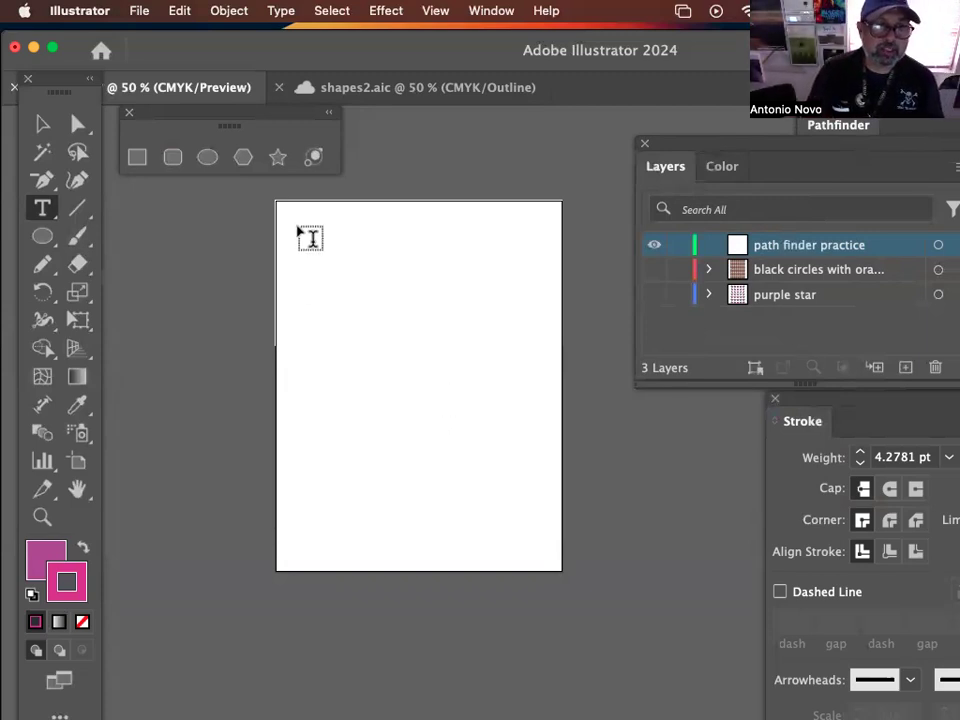
{"action": "left_click", "coordinate": [296, 223]}
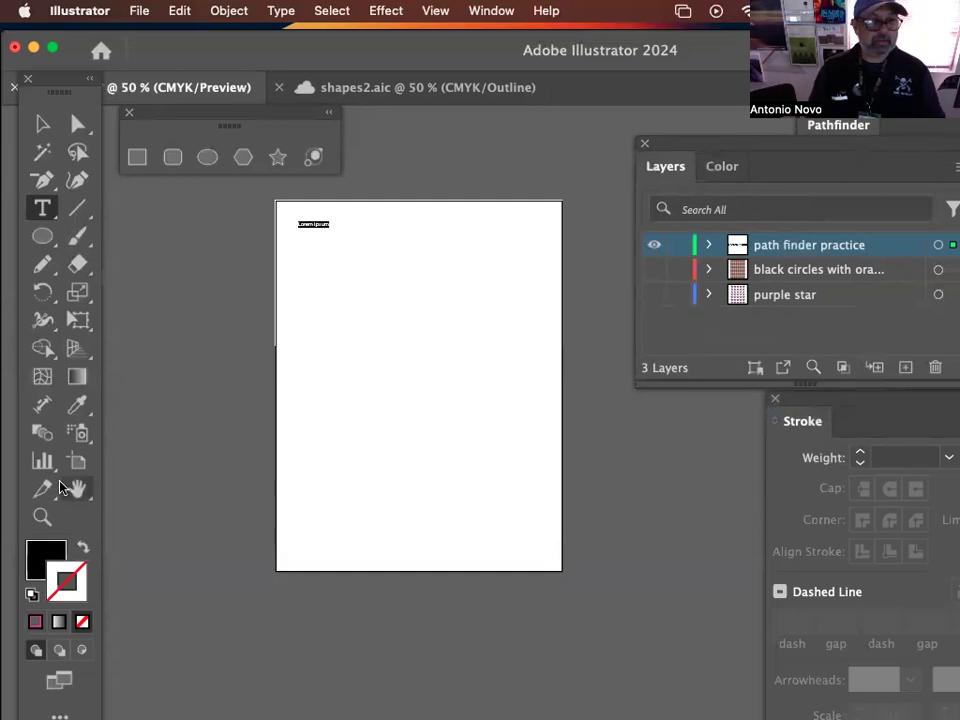
{"action": "left_click", "coordinate": [42, 516]}
{"action": "left_click_drag", "start_coordinate": [272, 223], "coordinate": [638, 441]}
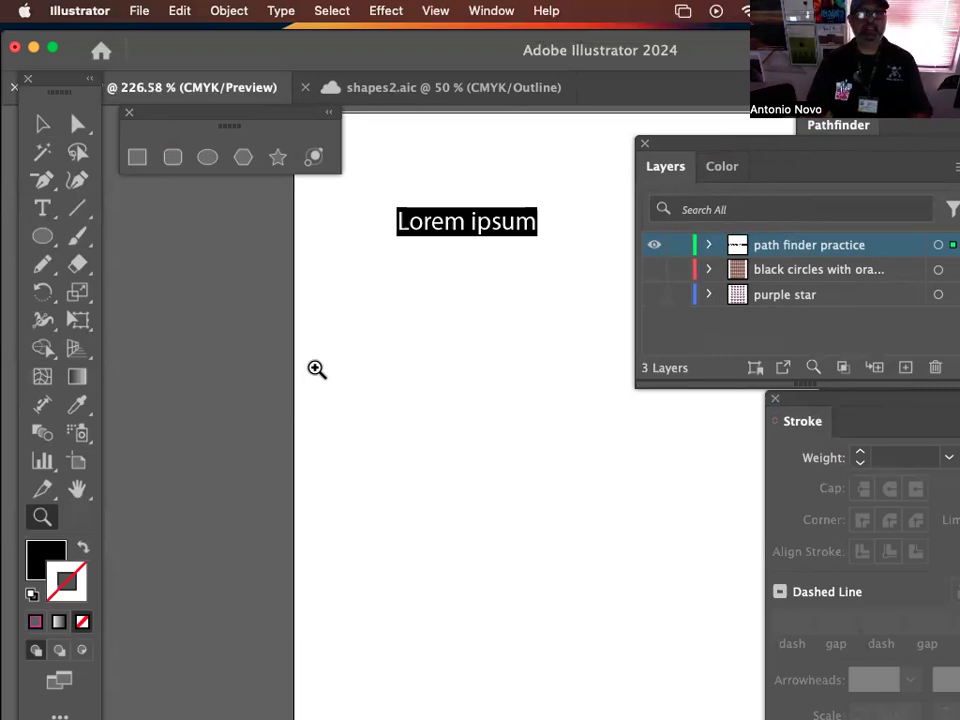
Step: Move the "Lorem ipsum" line closer to the artboard's upper-left corner
{"action": "left_click", "coordinate": [43, 122]}
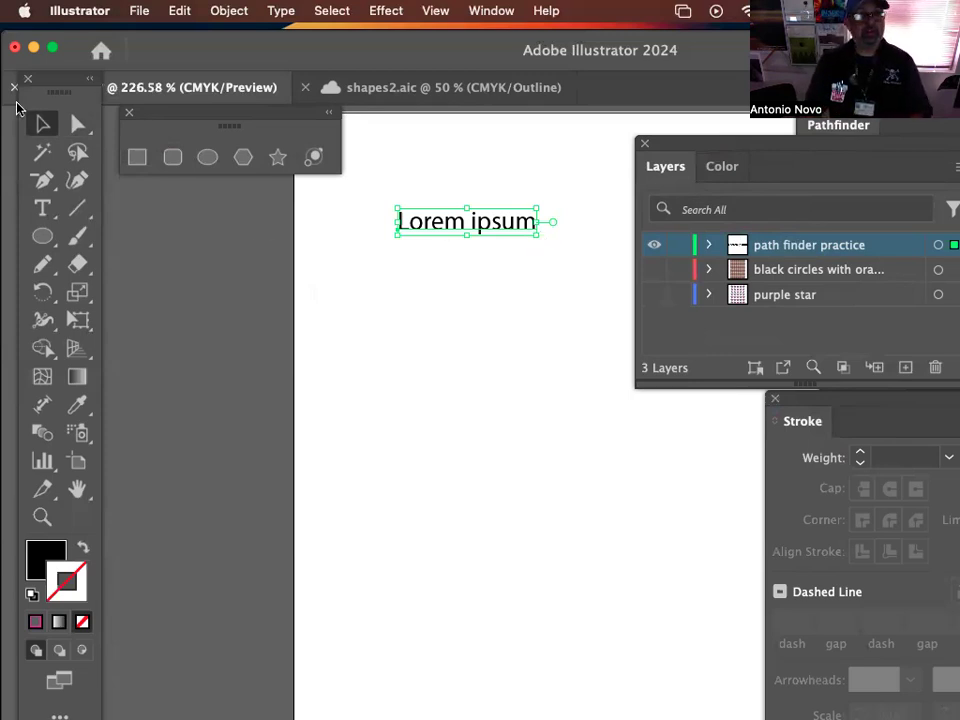
{"action": "left_click", "coordinate": [403, 299]}
{"action": "left_click", "coordinate": [439, 224]}
{"action": "left_click_drag", "start_coordinate": [436, 223], "coordinate": [405, 238]}
{"action": "key", "text": "super+minus"}
Step: Copy the "Lorem ipsum" line straight down and repeat the duplication to build a column of 15 lines
{"action": "left_click_drag", "start_coordinate": [650, 677], "coordinate": [494, 335]}
{"action": "left_click_drag", "start_coordinate": [421, 316], "coordinate": [364, 270]}
{"action": "key", "text": "super+d"}
{"action": "key", "text": "super+d"}
{"action": "key", "text": "super+d"}
{"action": "key", "text": "super+d"}
{"action": "key", "text": "super+d"}
{"action": "key", "text": "super+d"}
{"action": "key", "text": "super+d"}
{"action": "key", "text": "super+d"}
{"action": "key", "text": "super+d"}
{"action": "key", "text": "super+d"}
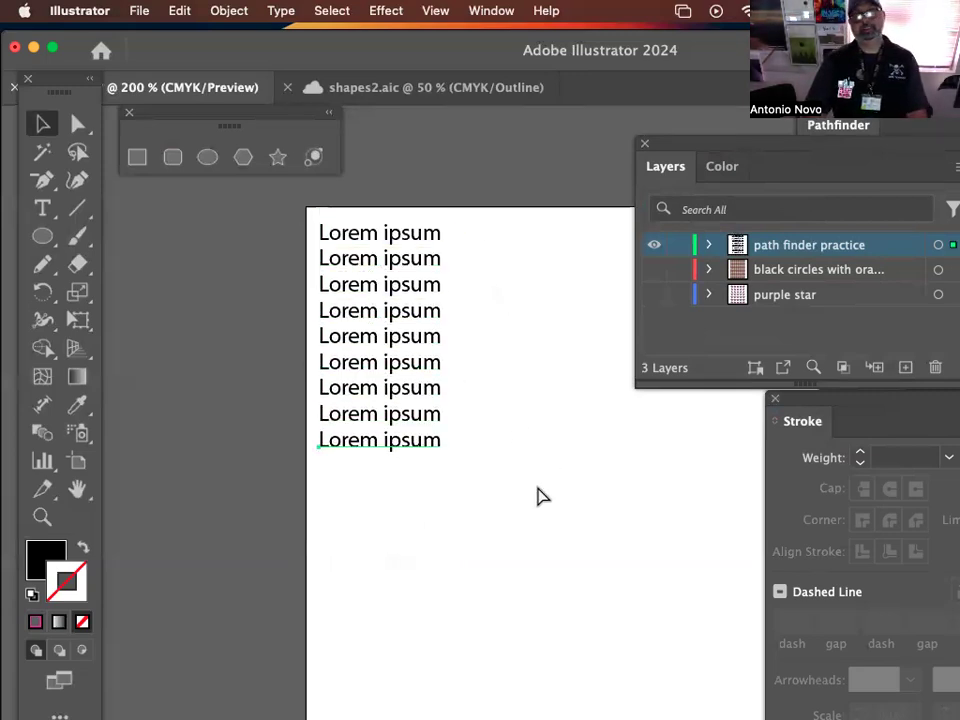
{"action": "key", "text": "super+d"}
{"action": "key", "text": "super+d"}
{"action": "key", "text": "super+d"}
Step: Copy the whole text column slightly sideways and repeat the duplication across the page as overlapping columns
{"action": "key", "text": "super+a"}
{"action": "mouse_move", "coordinate": [330, 236]}
{"action": "left_mouse_down"}
{"action": "mouse_move", "coordinate": [421, 250]}
{"action": "mouse_move", "coordinate": [338, 249]}
{"action": "mouse_move", "coordinate": [347, 240]}
{"action": "left_mouse_up"}
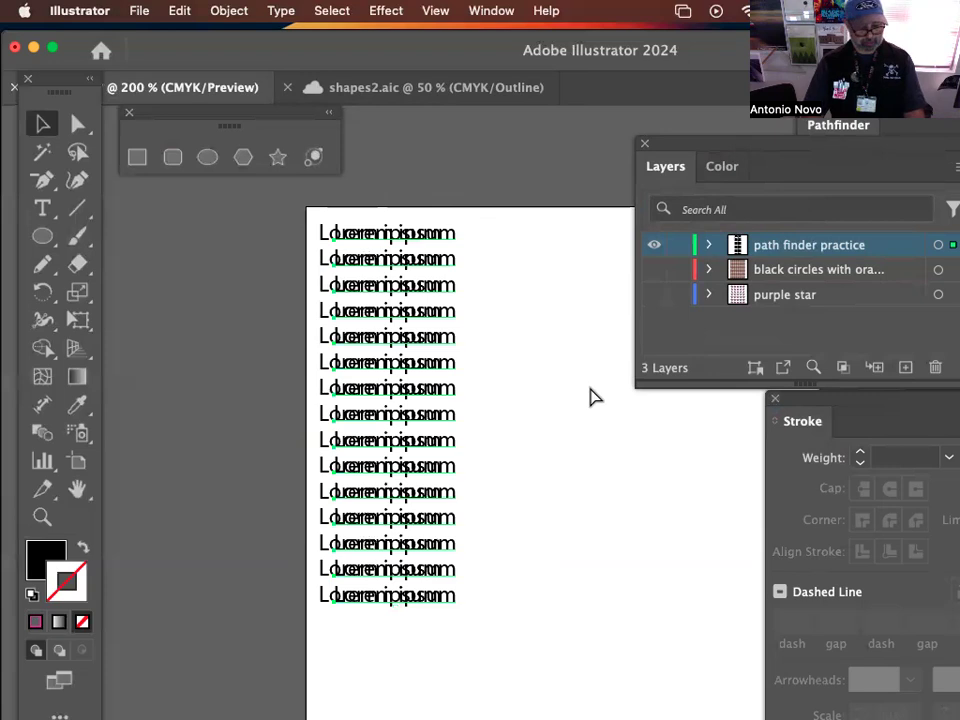
{"action": "key", "text": "super+d"}
{"action": "key", "text": "super+d"}
{"action": "key", "text": "super+d"}
{"action": "key", "text": "super+d"}
{"action": "key", "text": "super+d"}
{"action": "key", "text": "super+d"}
{"action": "key", "text": "super+d"}
{"action": "key", "text": "super+d"}
{"action": "key", "text": "super+d"}
{"action": "key", "text": "super+d"}
{"action": "key", "text": "super+d"}
{"action": "key", "text": "super+d"}
{"action": "key", "text": "super+d"}
{"action": "key", "text": "super+d"}
{"action": "key", "text": "super+d"}
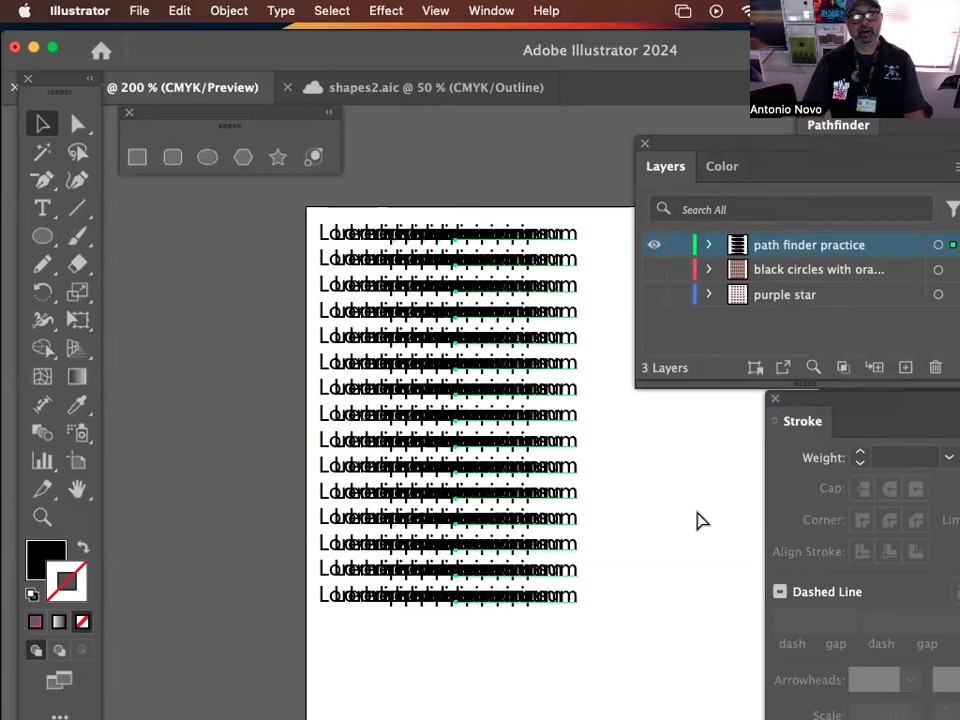
{"action": "key", "text": "super+d"}
{"action": "key", "text": "super+d"}
{"action": "key", "text": "super+d"}
{"action": "key", "text": "super+d"}
{"action": "key", "text": "super+d"}
{"action": "key", "text": "super+d"}
{"action": "key", "text": "super+d"}
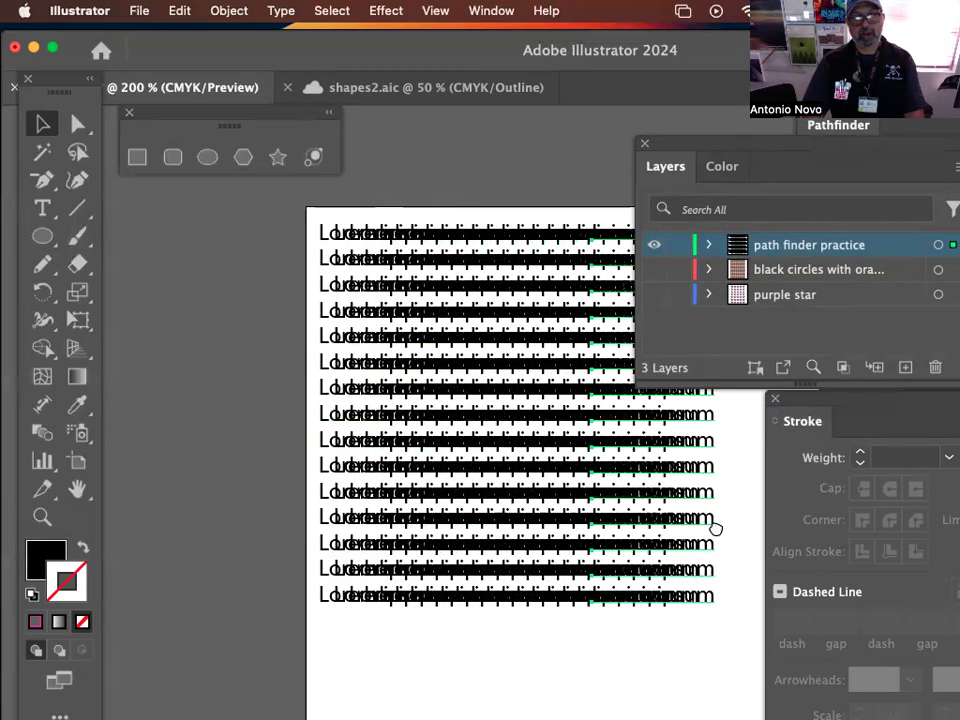
{"action": "left_click_drag", "start_coordinate": [714, 525], "coordinate": [549, 483]}
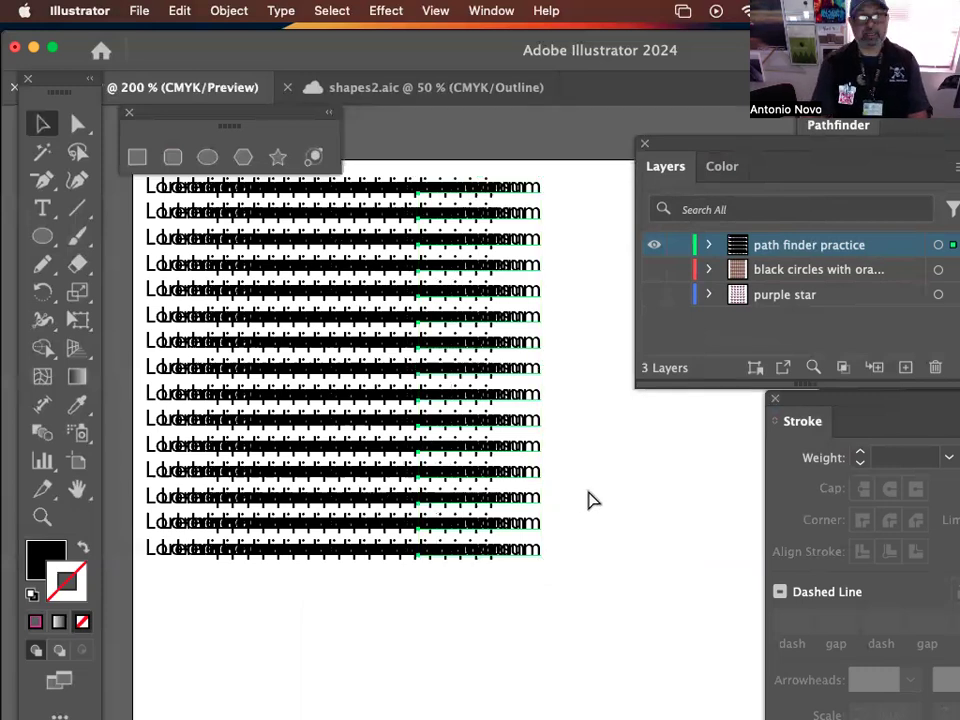
{"action": "key", "text": "super+d"}
{"action": "key", "text": "super+d"}
{"action": "key", "text": "super+d"}
{"action": "key", "text": "super+d"}
{"action": "key", "text": "super+d"}
{"action": "key", "text": "super+d"}
{"action": "key", "text": "super+d"}
{"action": "key", "text": "super+d"}
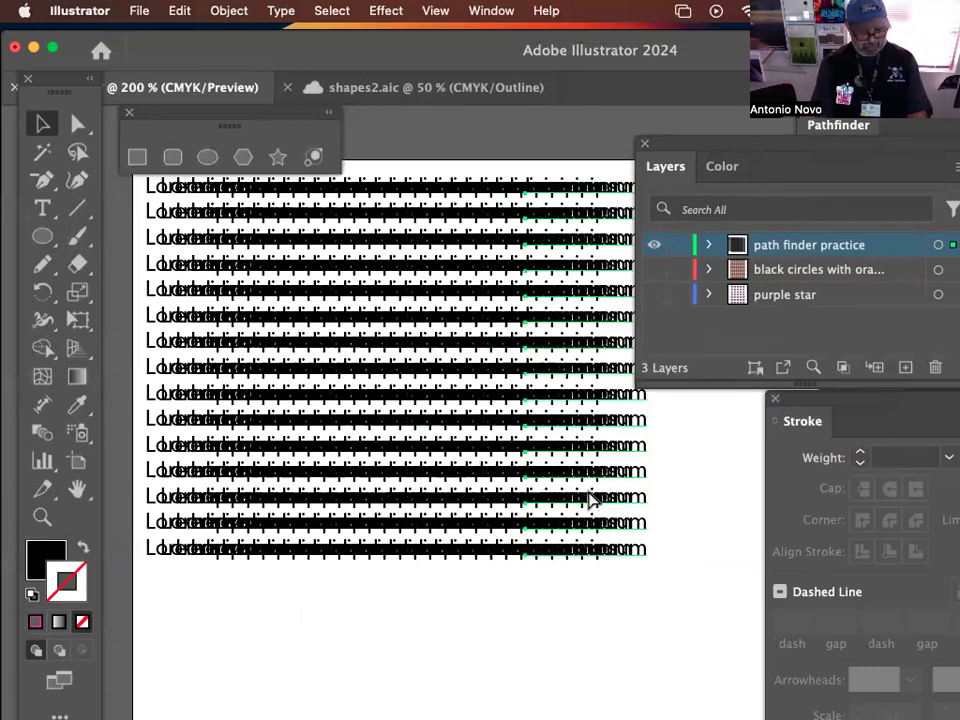
Step: Undo all the text duplications back to the single "Lorem ipsum" line
{"action": "key", "text": "super+z"}
{"action": "key", "text": "super+z"}
{"action": "key", "text": "super+z"}
{"action": "key", "text": "super+z"}
{"action": "key", "text": "super+z"}
{"action": "key", "text": "super+z"}
{"action": "key", "text": "super+z"}
{"action": "key", "text": "super+z"}
{"action": "key", "text": "super+z"}
{"action": "key", "text": "super+z"}
{"action": "key", "text": "super+z"}
{"action": "key", "text": "super+z"}
{"action": "key", "text": "super+z"}
{"action": "key", "text": "super+z"}
{"action": "key", "text": "super+z"}
{"action": "key", "text": "super+z"}
{"action": "key", "text": "super+z"}
{"action": "key", "text": "super+z"}
{"action": "key", "text": "super+z"}
{"action": "key", "text": "super+z"}
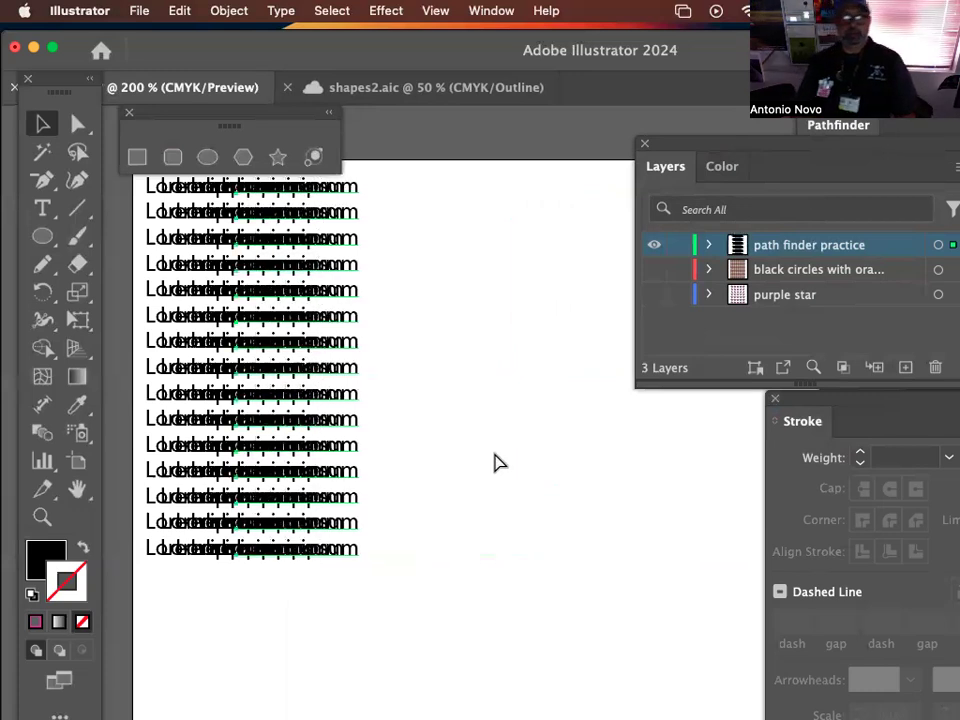
{"action": "key", "text": "super+z"}
{"action": "key", "text": "super+z"}
{"action": "key", "text": "super+z"}
{"action": "key", "text": "super+z"}
{"action": "key", "text": "super+z"}
{"action": "key", "text": "super+z"}
{"action": "key", "text": "super+z"}
{"action": "key", "text": "super+z"}
{"action": "key", "text": "super+z"}
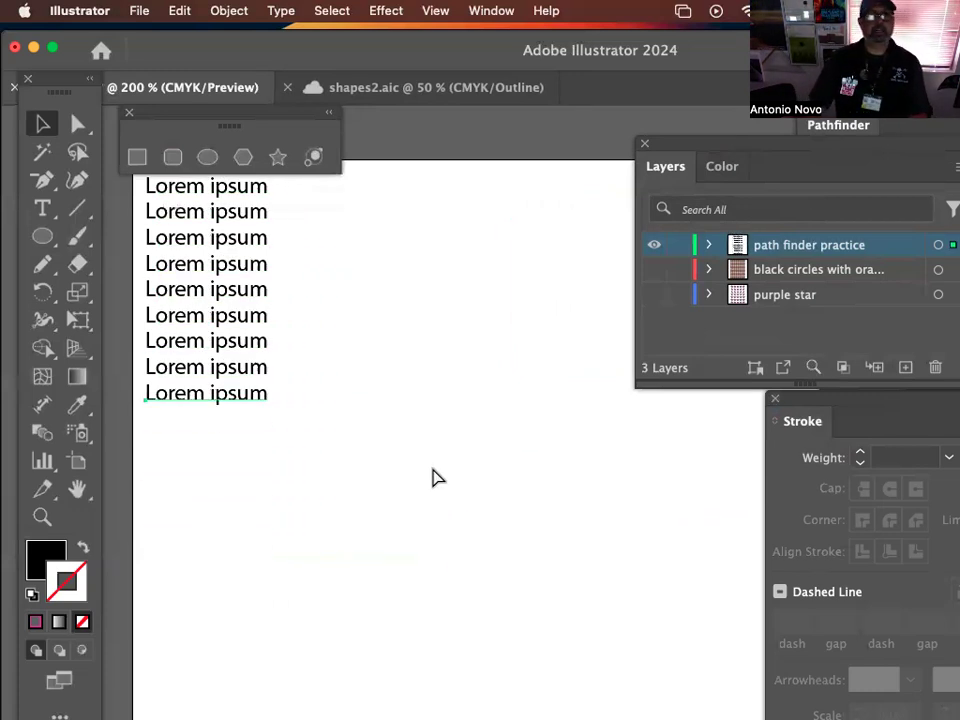
{"action": "key", "text": "super+z"}
{"action": "key", "text": "super+z"}
{"action": "key", "text": "super+z"}
{"action": "key", "text": "super+z"}
{"action": "key", "text": "super+z"}
{"action": "key", "text": "super+z"}
{"action": "key", "text": "super+z"}
{"action": "key", "text": "super+z"}
{"action": "key", "text": "space"}
{"action": "left_click_drag", "start_coordinate": [280, 346], "coordinate": [358, 385]}
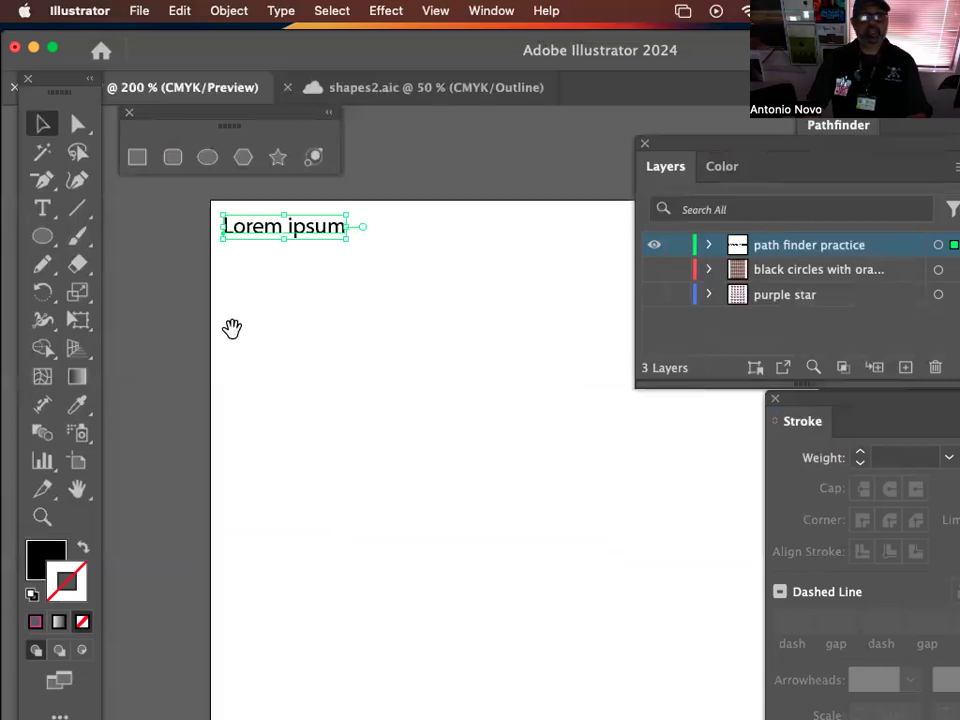
Step: Draw an area type frame filled with placeholder text below the "Lorem ipsum" line and select it as an object
{"action": "key", "text": "t"}
{"action": "key", "text": "shift+super+a"}
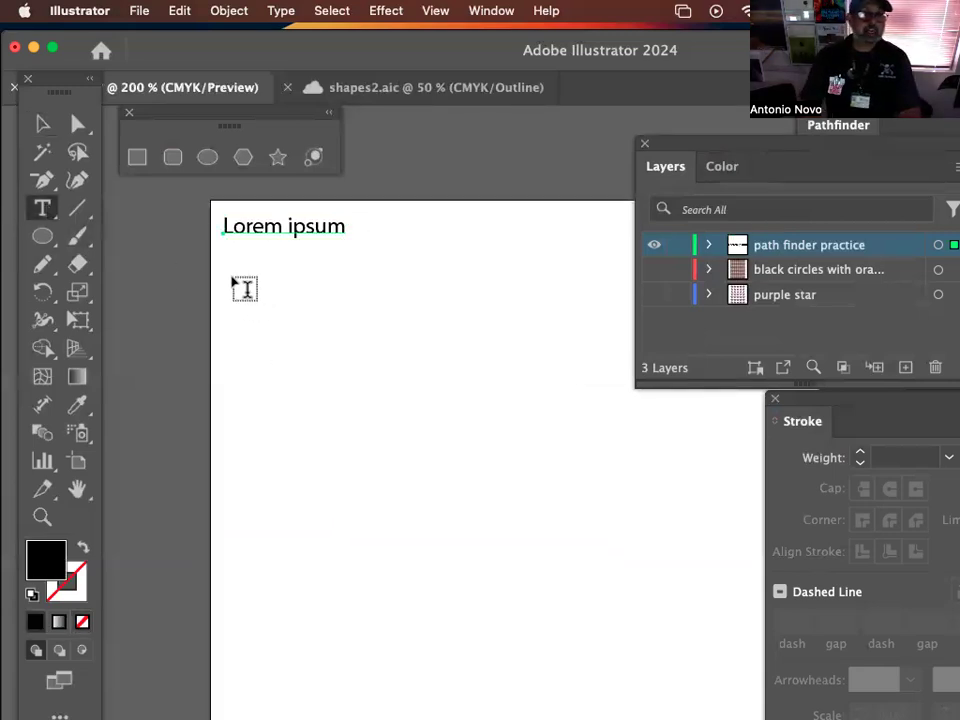
{"action": "left_click_drag", "start_coordinate": [232, 278], "coordinate": [451, 657]}
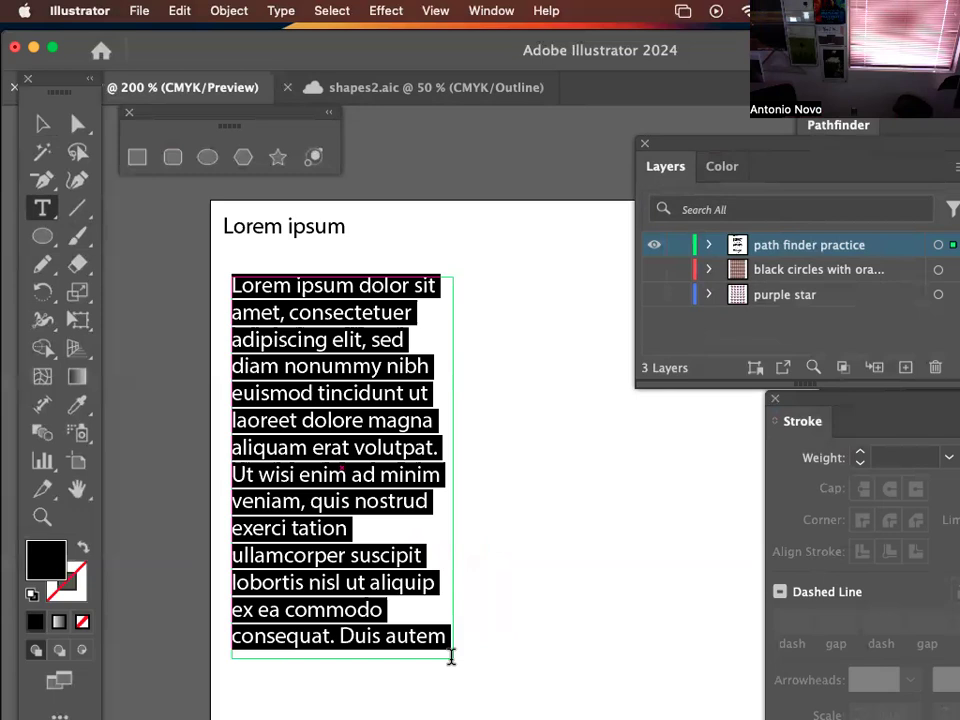
{"action": "left_click", "coordinate": [43, 123]}
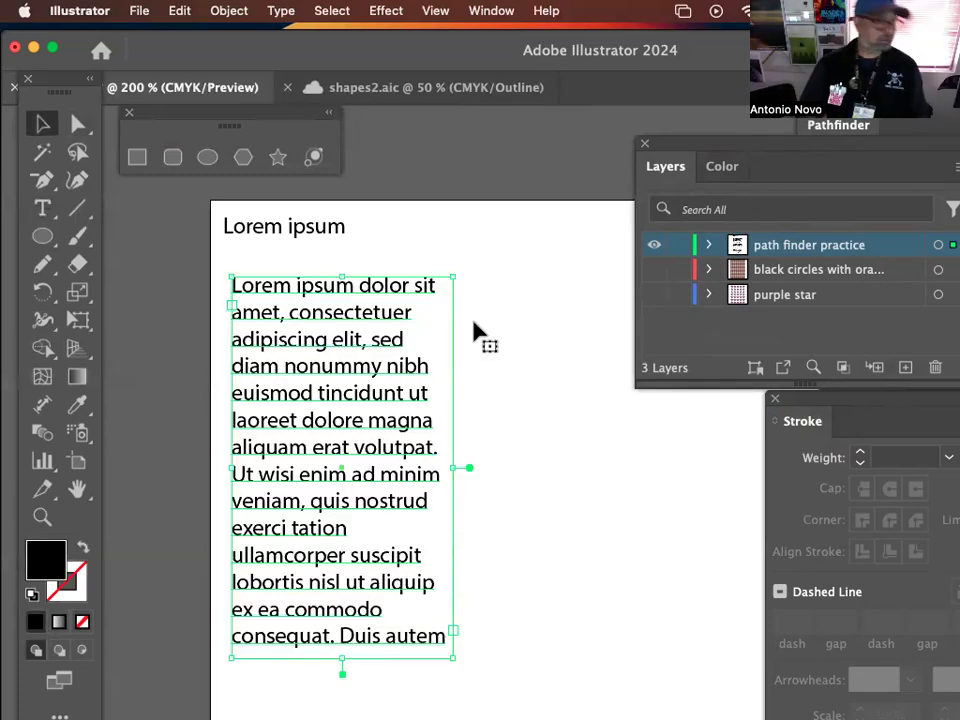
Step: Select the single line and the paragraph frame in turn to compare them, and view the available commands for the paragraph
{"action": "left_click_drag", "start_coordinate": [536, 386], "coordinate": [466, 366]}
{"action": "left_click", "coordinate": [270, 226]}
{"action": "left_click", "coordinate": [329, 366]}
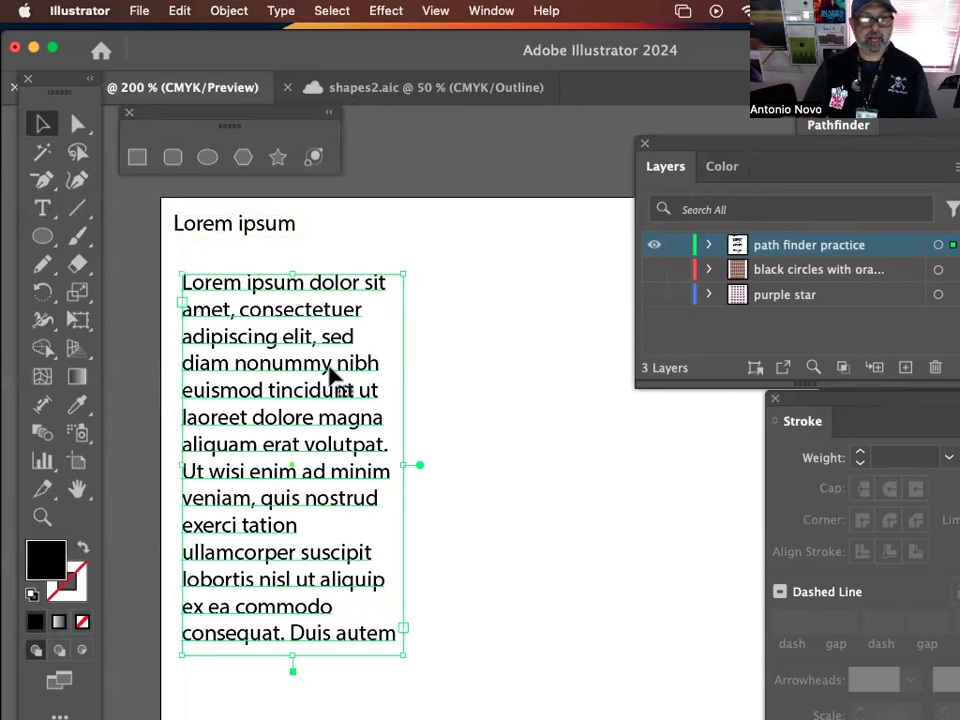
{"action": "scroll", "coordinate": [465, 381], "scroll_direction": "down", "scroll_amount": 4}
{"action": "right_click", "coordinate": [402, 562]}
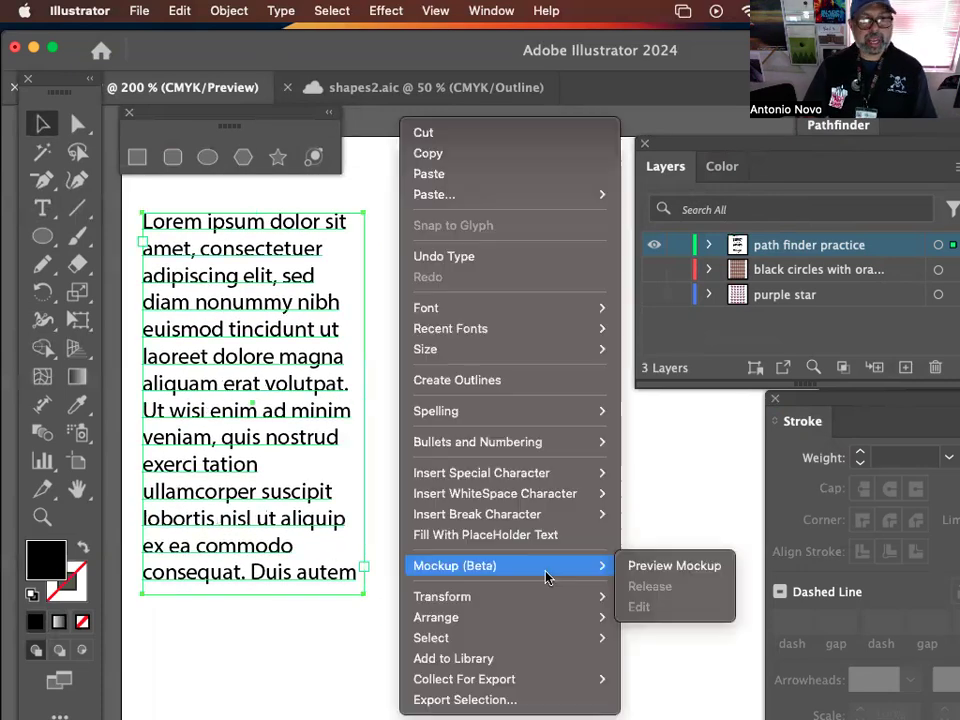
{"action": "left_click", "coordinate": [265, 495]}
Step: Resize the paragraph's text frame from its lower-right corner, making it taller and slightly narrower so the text reflows
{"action": "left_click_drag", "start_coordinate": [306, 381], "coordinate": [495, 364]}
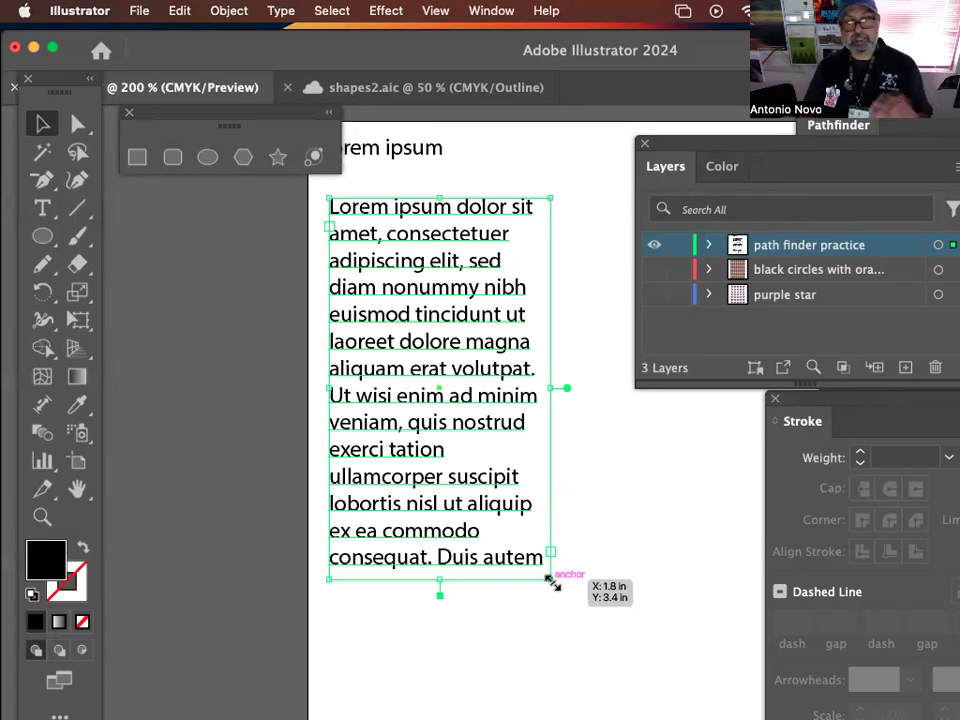
{"action": "mouse_move", "coordinate": [549, 579]}
{"action": "left_mouse_down"}
{"action": "mouse_move", "coordinate": [611, 598]}
{"action": "mouse_move", "coordinate": [690, 651]}
{"action": "mouse_move", "coordinate": [516, 587]}
{"action": "mouse_move", "coordinate": [396, 624]}
{"action": "mouse_move", "coordinate": [516, 617]}
{"action": "mouse_move", "coordinate": [658, 628]}
{"action": "mouse_move", "coordinate": [590, 612]}
{"action": "mouse_move", "coordinate": [433, 626]}
{"action": "mouse_move", "coordinate": [541, 629]}
{"action": "left_mouse_up"}
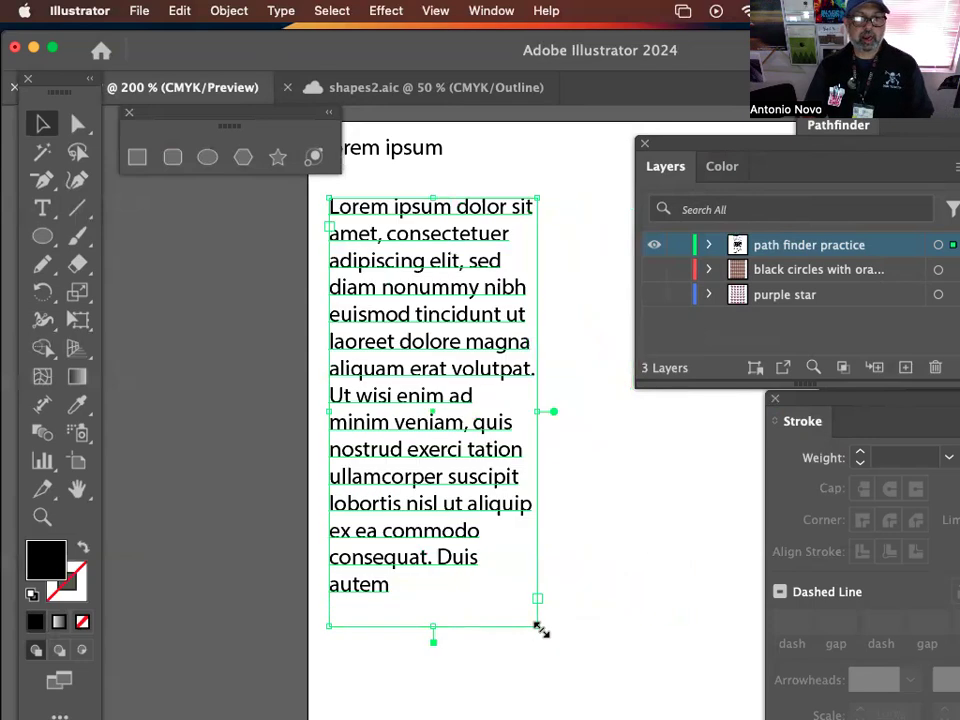
Step: Show the Character settings and place them beside the selected lorem ipsum paragraph frame
{"action": "key", "text": "space"}
{"action": "left_click_drag", "start_coordinate": [568, 476], "coordinate": [531, 503]}
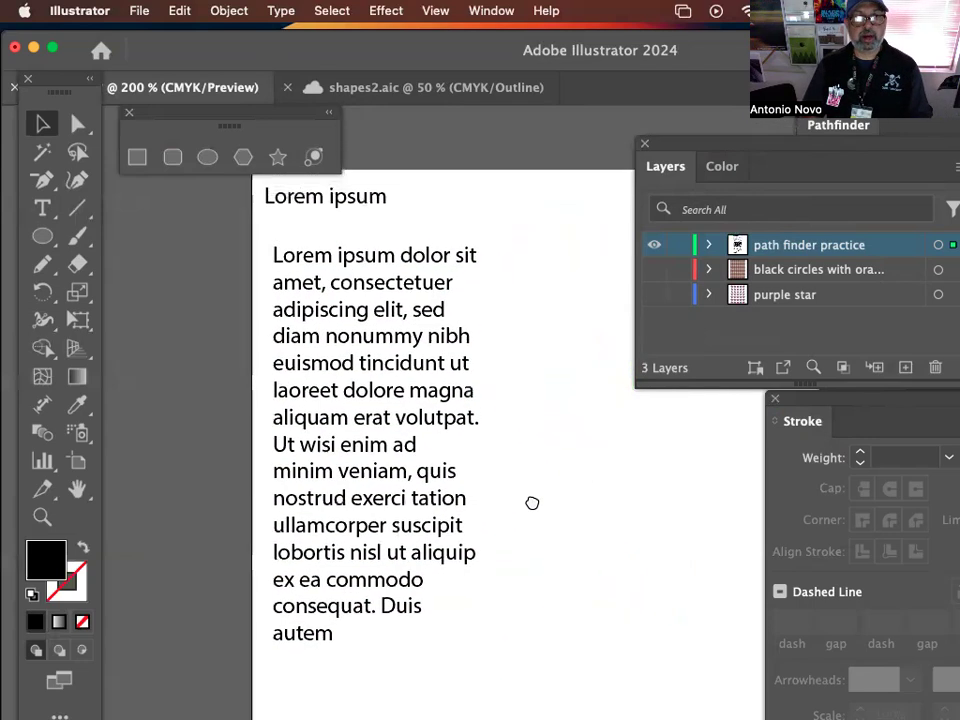
{"action": "key", "text": "super+t"}
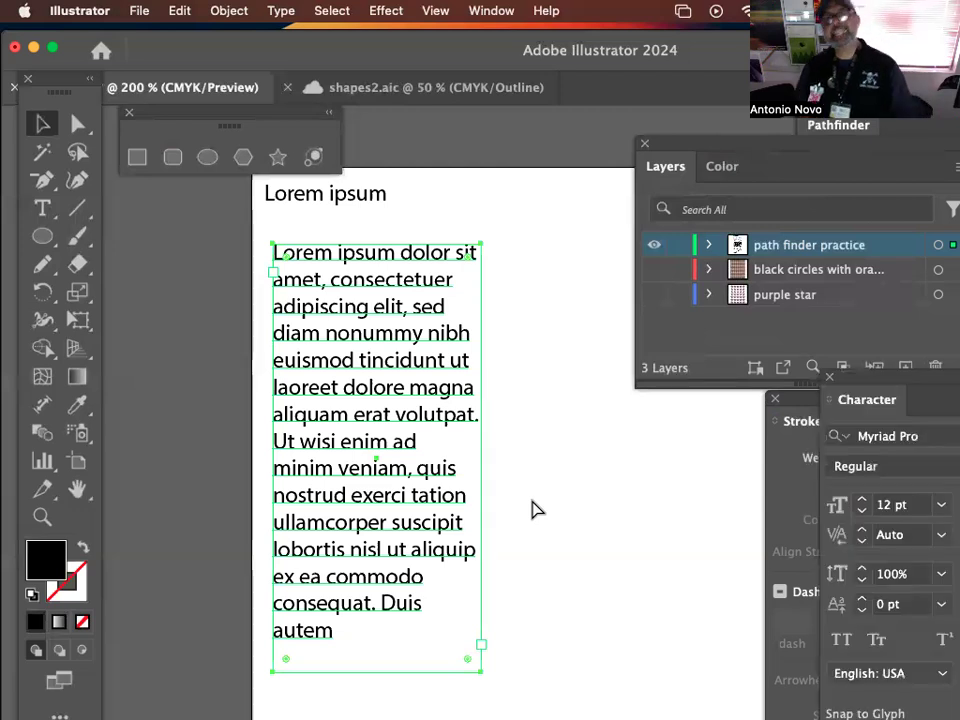
{"action": "left_click_drag", "start_coordinate": [818, 392], "coordinate": [549, 163]}
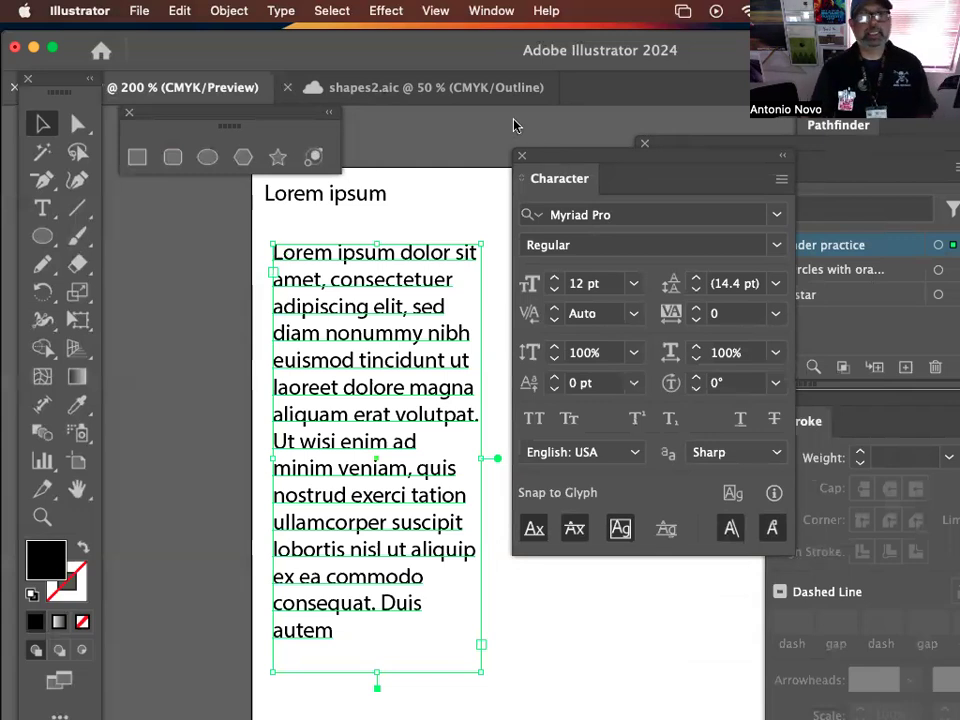
{"action": "left_click_drag", "start_coordinate": [620, 168], "coordinate": [598, 158]}
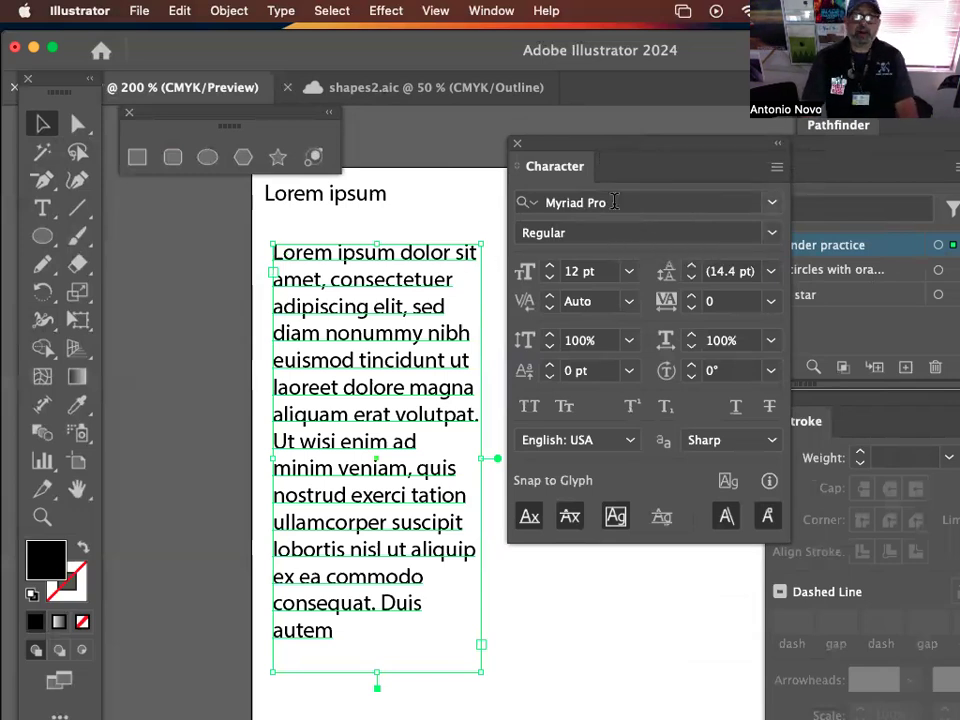
Step: Preview the listed fonts on the selected paragraph, stepping through families from Myriad Pro towards the Source variable fonts
{"action": "left_click", "coordinate": [772, 202]}
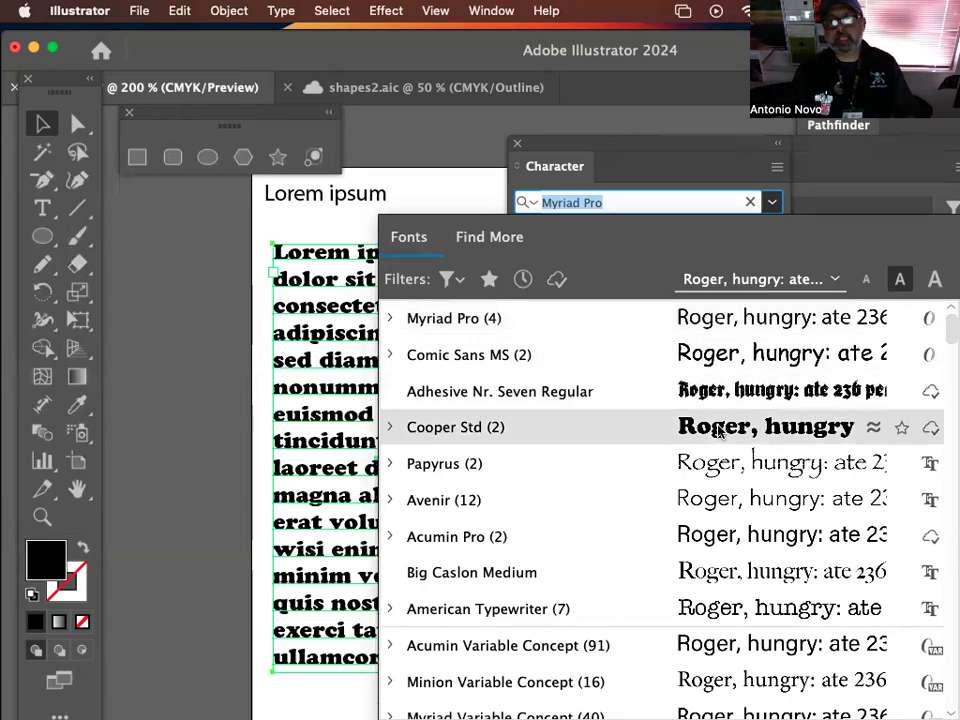
{"action": "key", "text": "Down"}
{"action": "key", "text": "Down"}
{"action": "key", "text": "Down"}
{"action": "key", "text": "Down"}
{"action": "key", "text": "Down"}
{"action": "key", "text": "Down"}
{"action": "key", "text": "Down"}
{"action": "key", "text": "Down"}
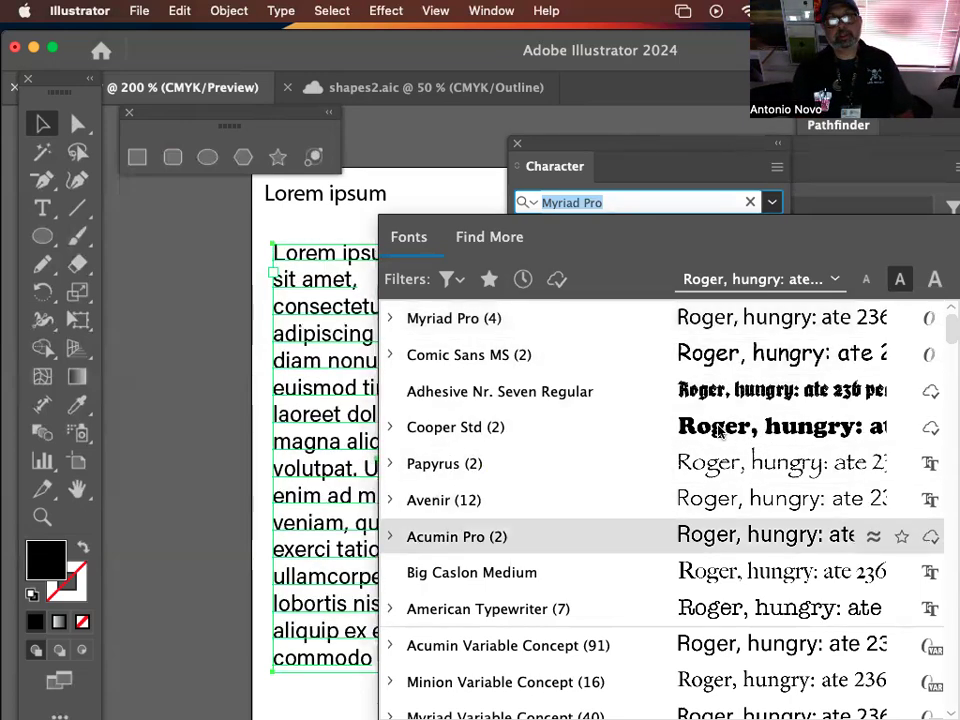
{"action": "key", "text": "Down"}
{"action": "key", "text": "Down"}
{"action": "key", "text": "Down"}
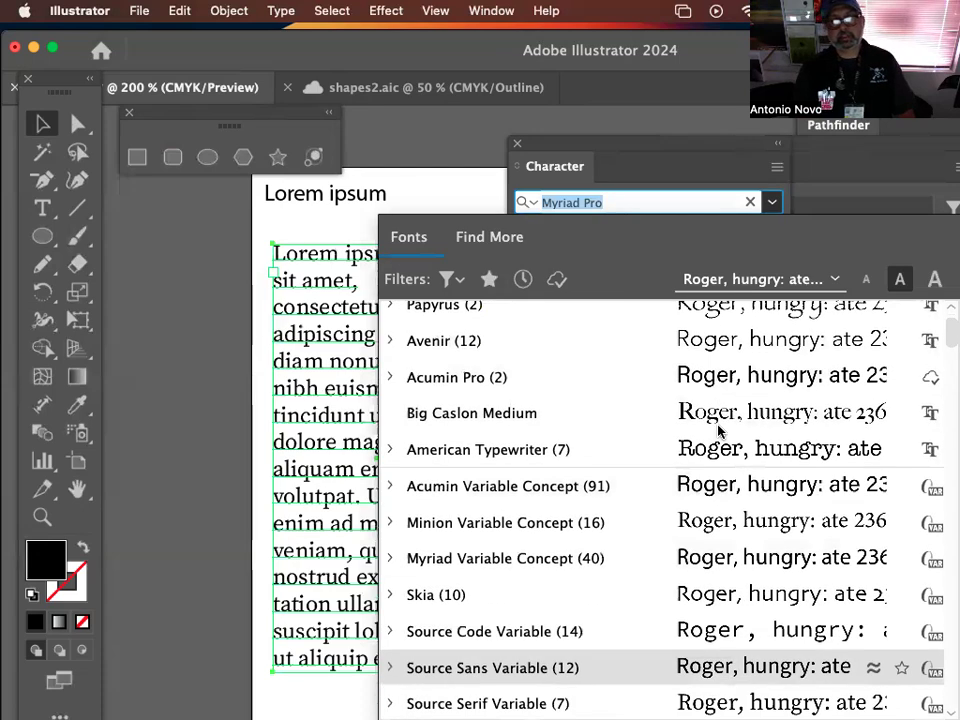
Step: Find the "comic" fonts and set the selected paragraph to Comic Sans MS Bold
{"action": "left_click", "coordinate": [639, 203]}
{"action": "triple_click", "coordinate": [639, 205]}
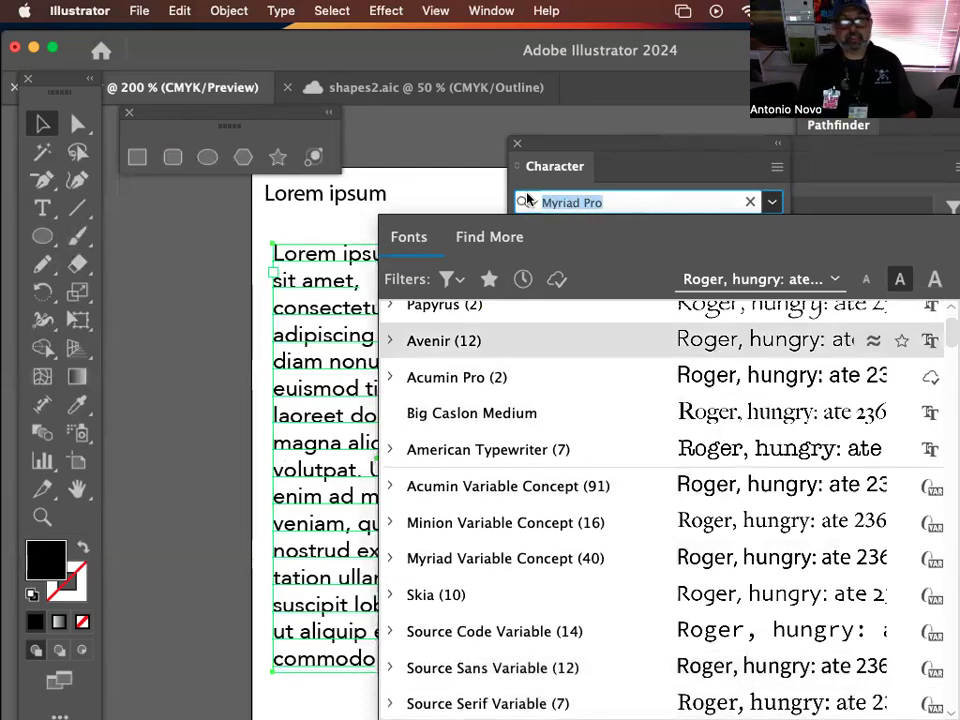
{"action": "type", "text": "c"}
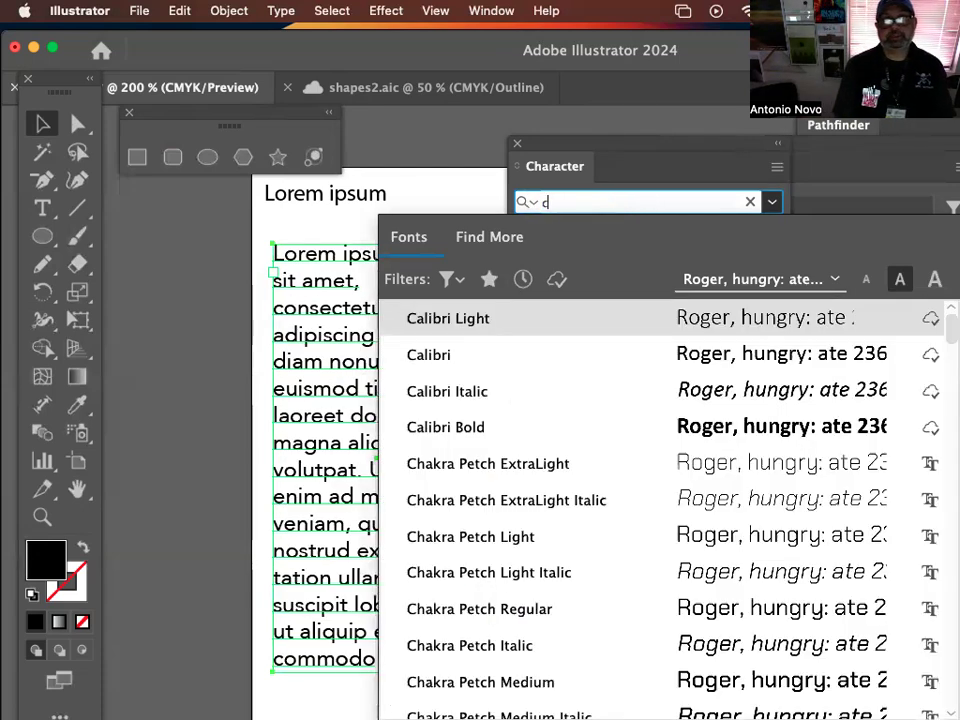
{"action": "type", "text": "o"}
{"action": "key", "text": "BackSpace"}
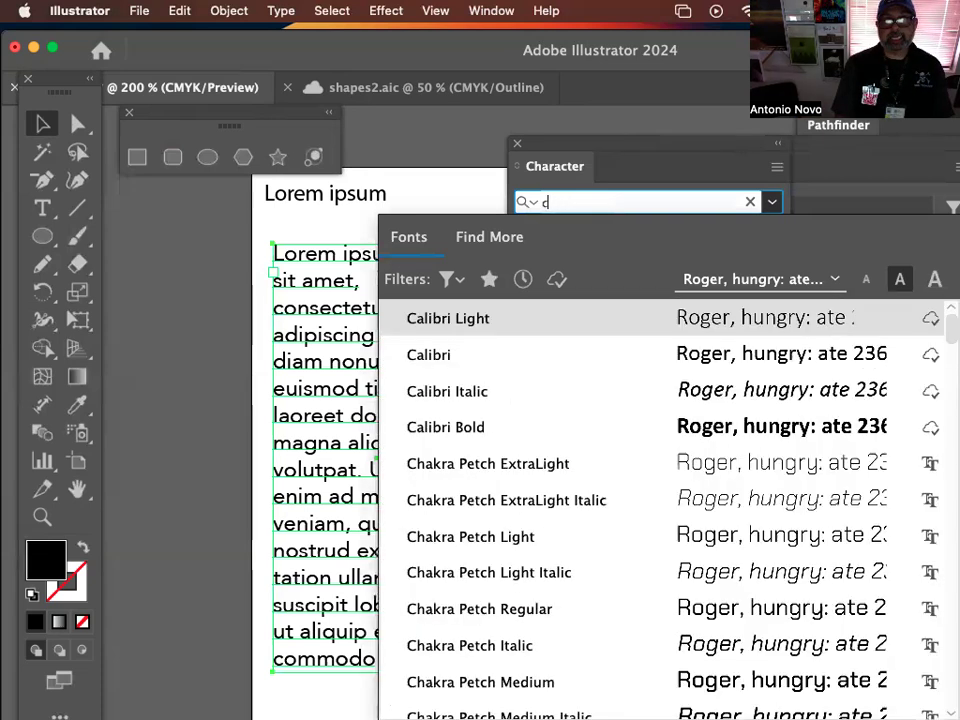
{"action": "type", "text": "omic"}
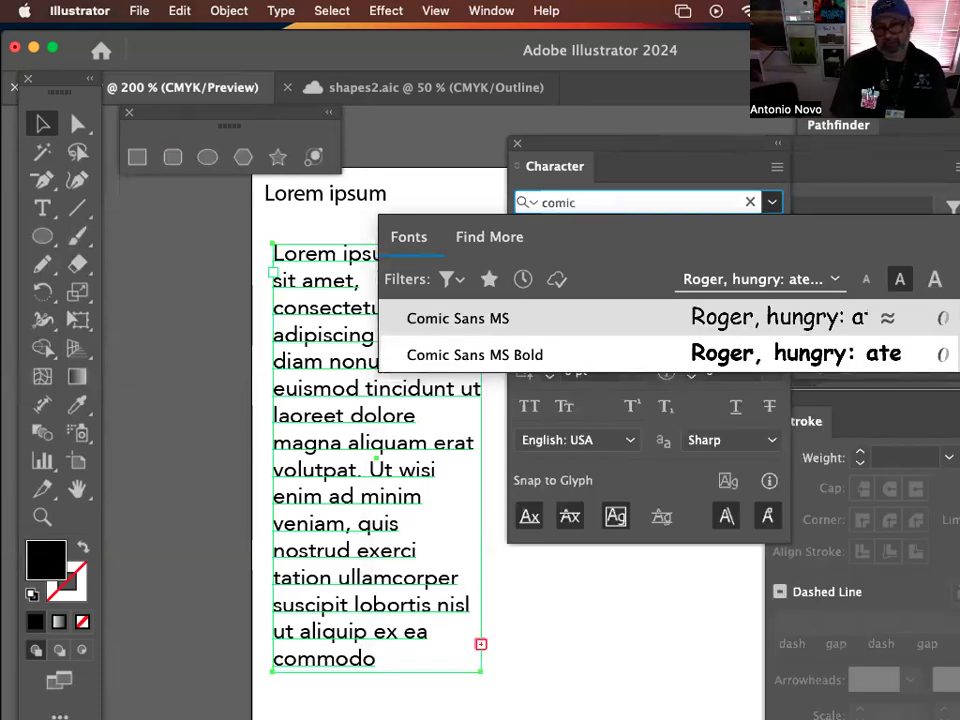
{"action": "key", "text": "Down"}
{"action": "key", "text": "Return"}
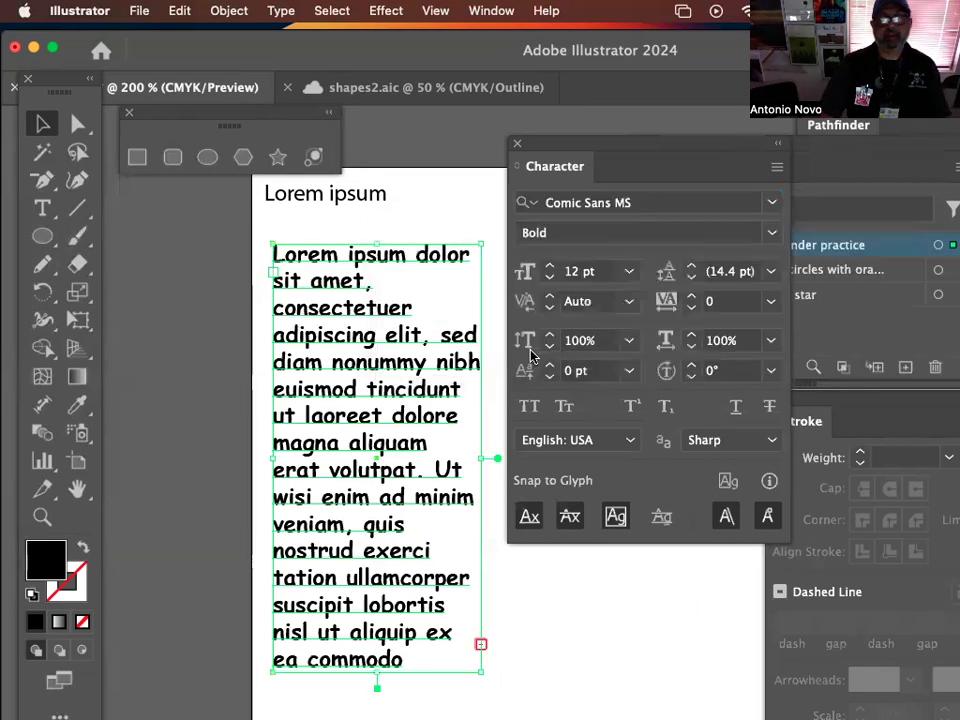
Step: Set the selected paragraph's font to Papyrus Condensed
{"action": "left_click", "coordinate": [640, 203]}
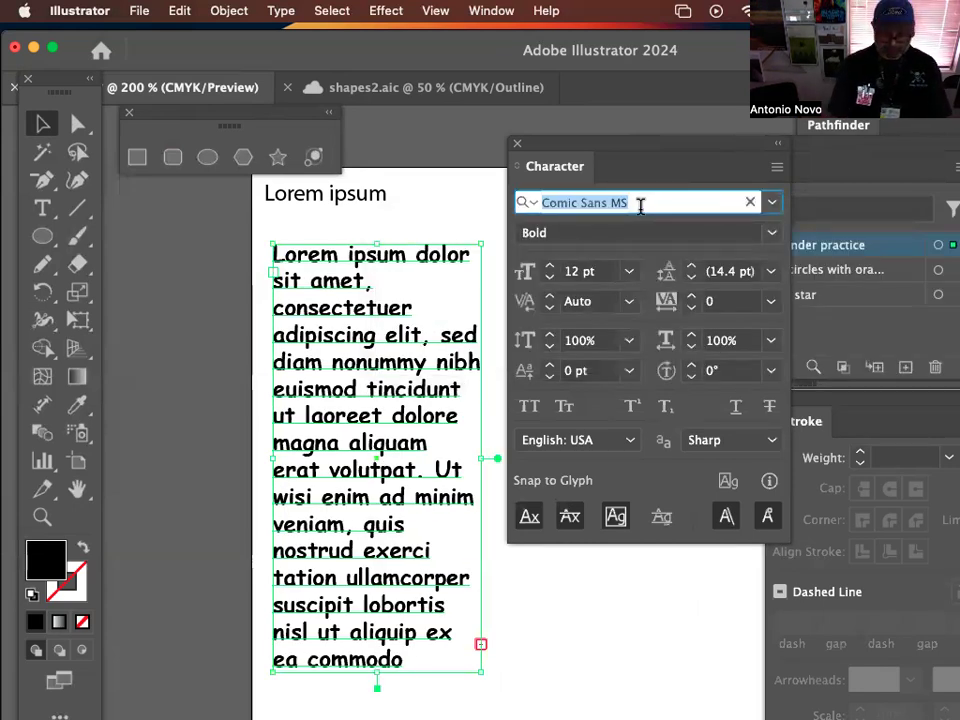
{"action": "type", "text": "pad"}
{"action": "key", "text": "BackSpace"}
{"action": "type", "text": "pyru"}
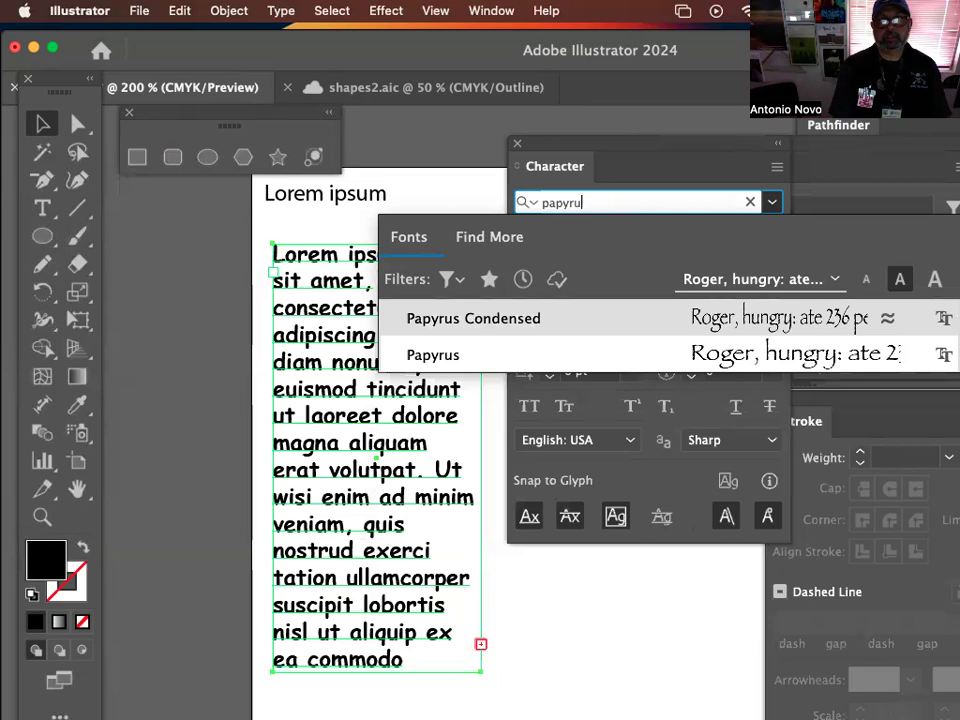
{"action": "key", "text": "Return"}
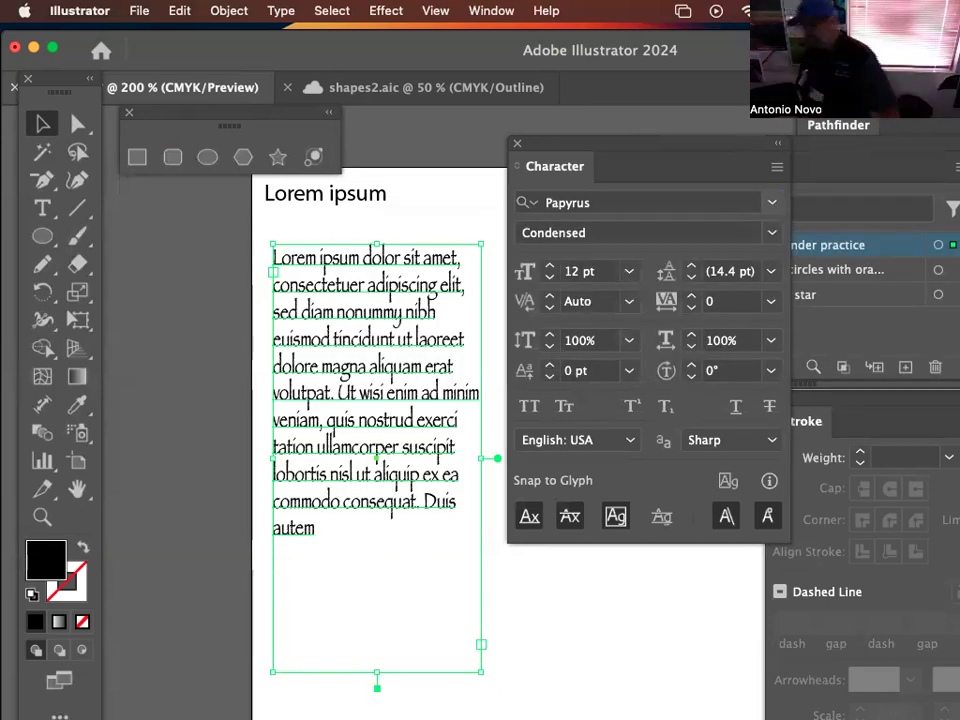
Step: Search the installed fonts for "distant galaxy" without applying one, and deselect the paragraph
{"action": "left_click", "coordinate": [626, 208]}
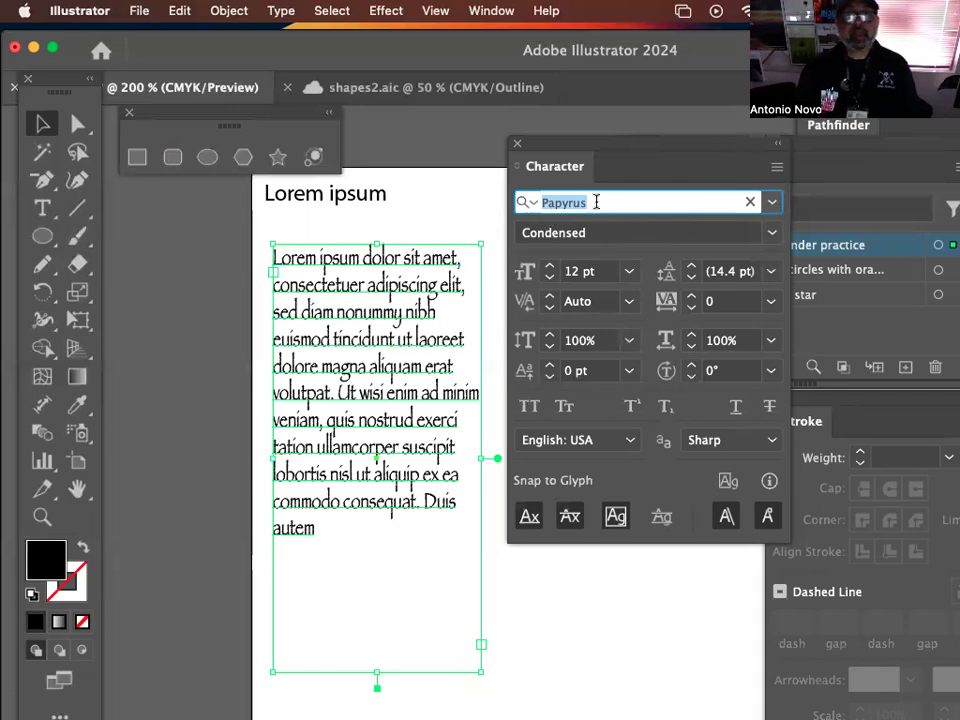
{"action": "type", "text": "dis"}
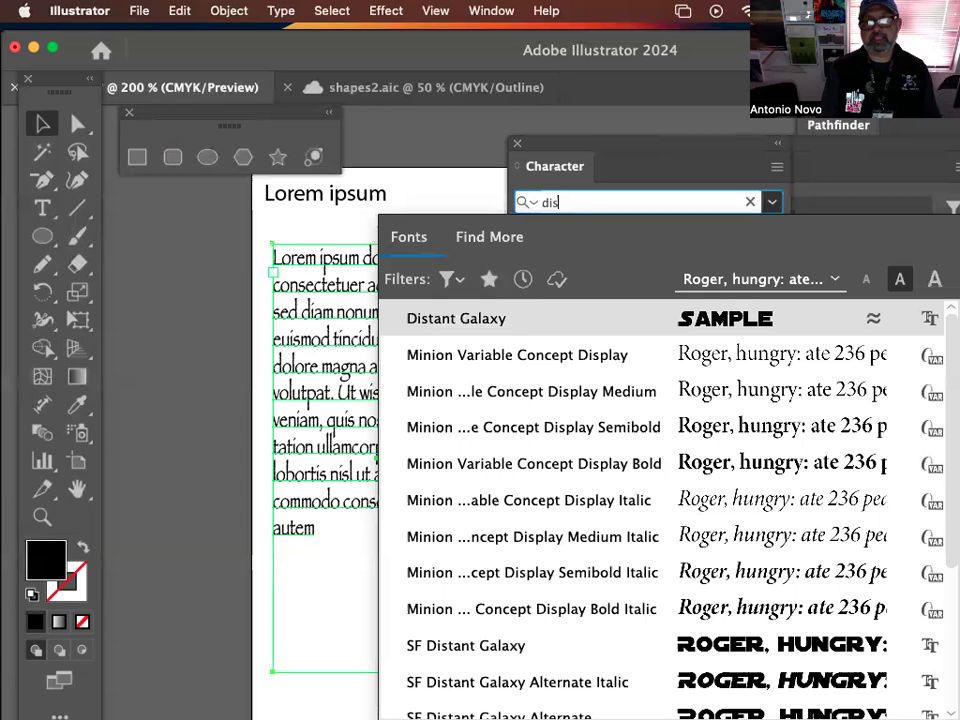
{"action": "type", "text": "tant c"}
{"action": "key", "text": "BackSpace"}
{"action": "type", "text": "galazy"}
{"action": "key", "text": "BackSpace"}
{"action": "key", "text": "BackSpace"}
{"action": "type", "text": "xy"}
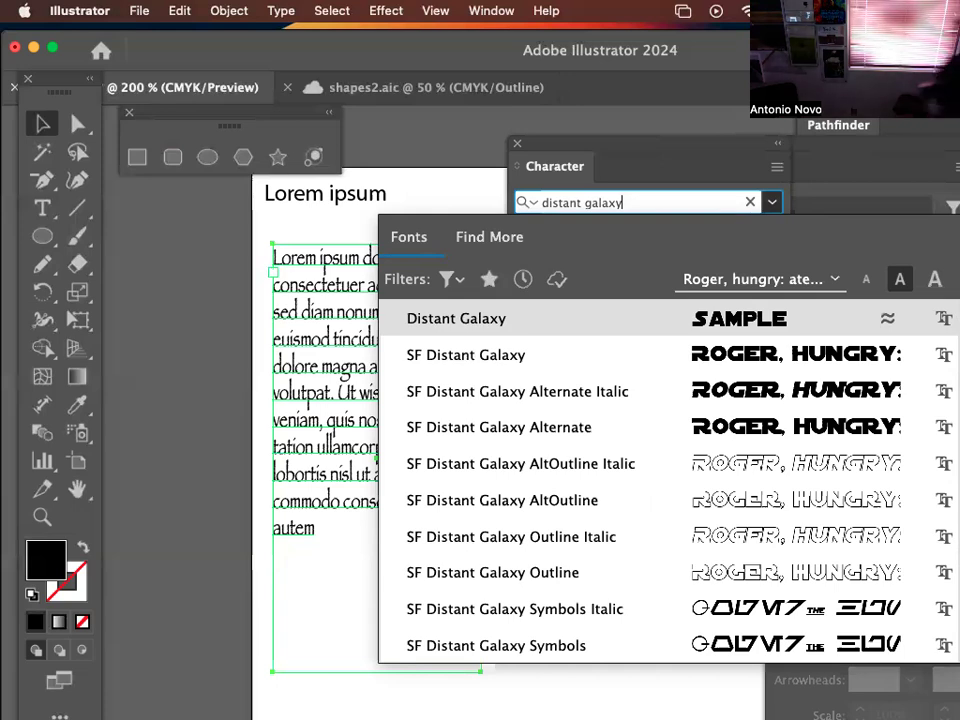
{"action": "left_click", "coordinate": [541, 120]}
{"action": "left_click", "coordinate": [533, 129]}
Step: Switch to Google Chrome and open a new browser window
{"action": "mouse_move", "coordinate": [124, 706]}
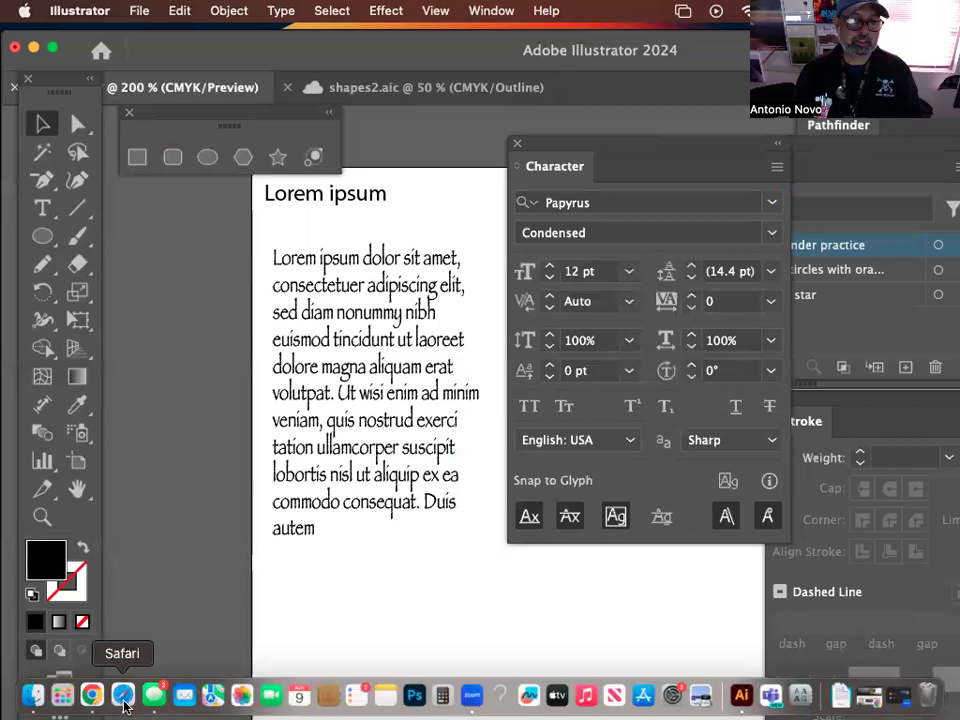
{"action": "left_click", "coordinate": [92, 696]}
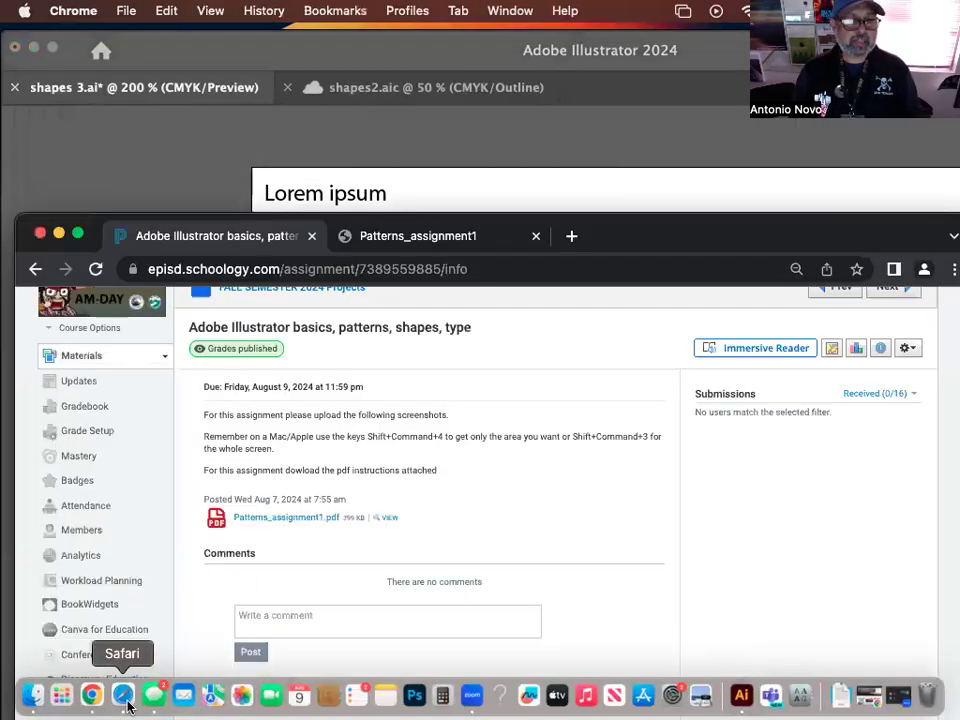
{"action": "left_click", "coordinate": [125, 703]}
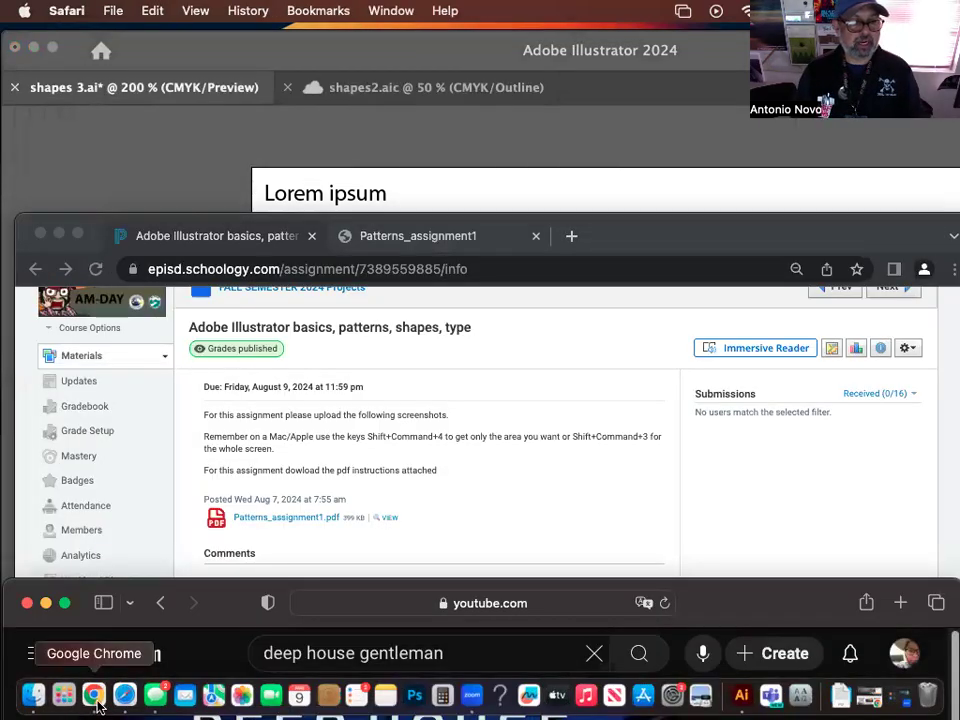
{"action": "left_click", "coordinate": [95, 702]}
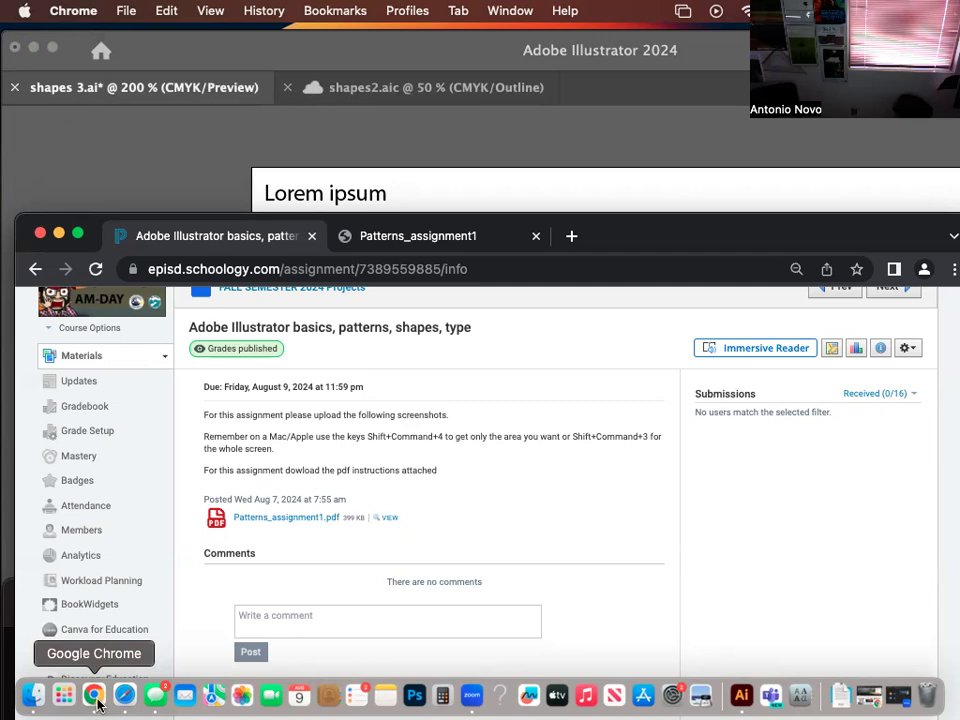
{"action": "key", "text": "super+n"}
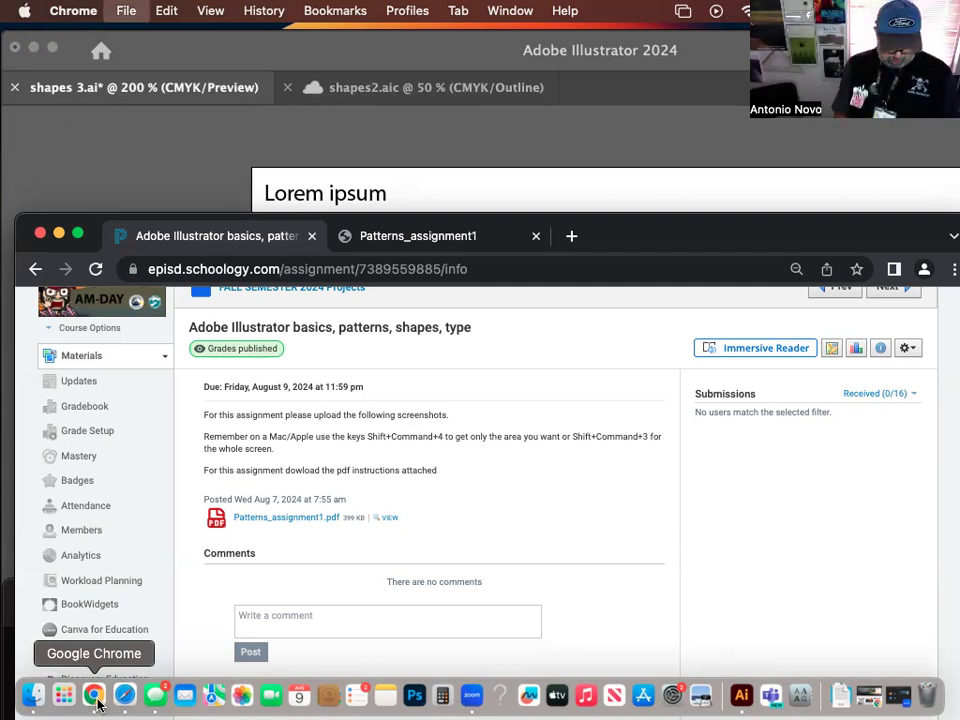
Step: Search the web for "free fonts" and open the 1001 Free Fonts website
{"action": "type", "text": "freee"}
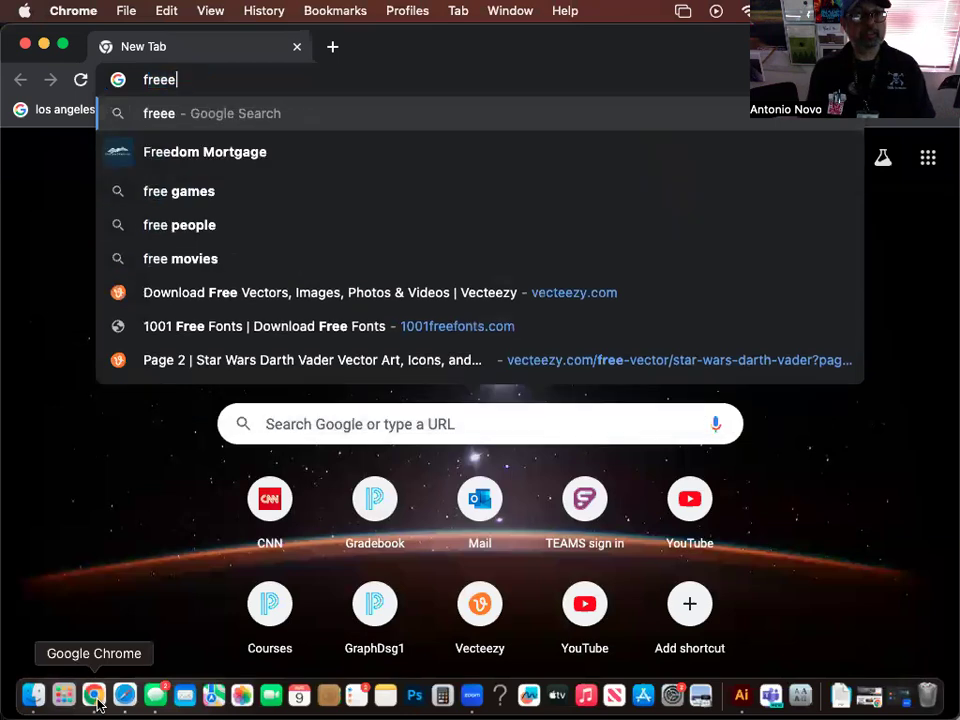
{"action": "key", "text": "BackSpace"}
{"action": "type", "text": "e fonts"}
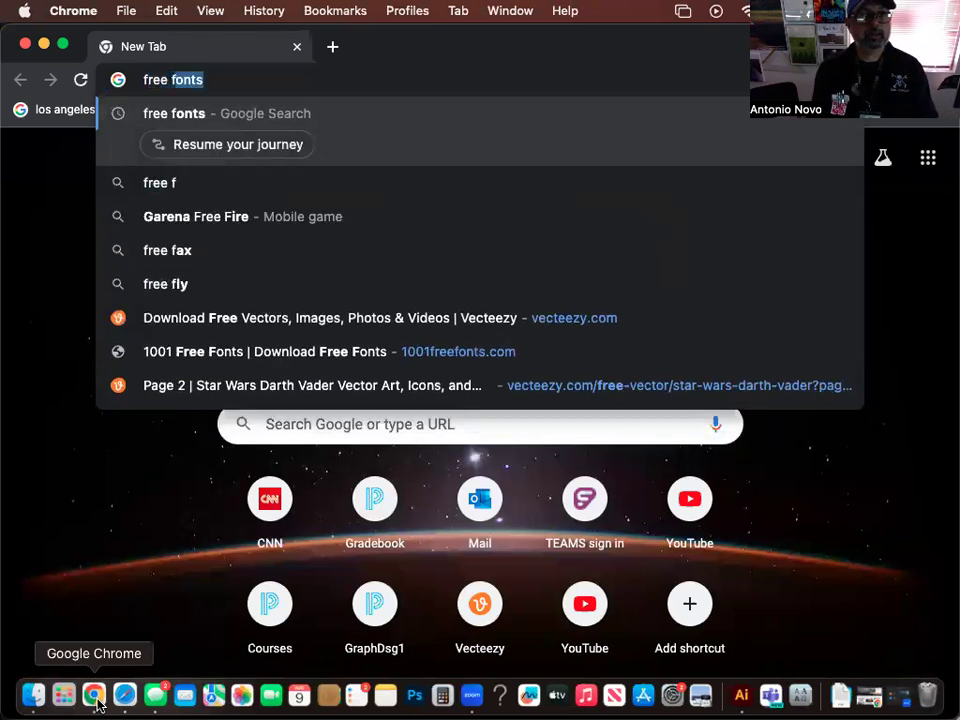
{"action": "key", "text": "Return"}
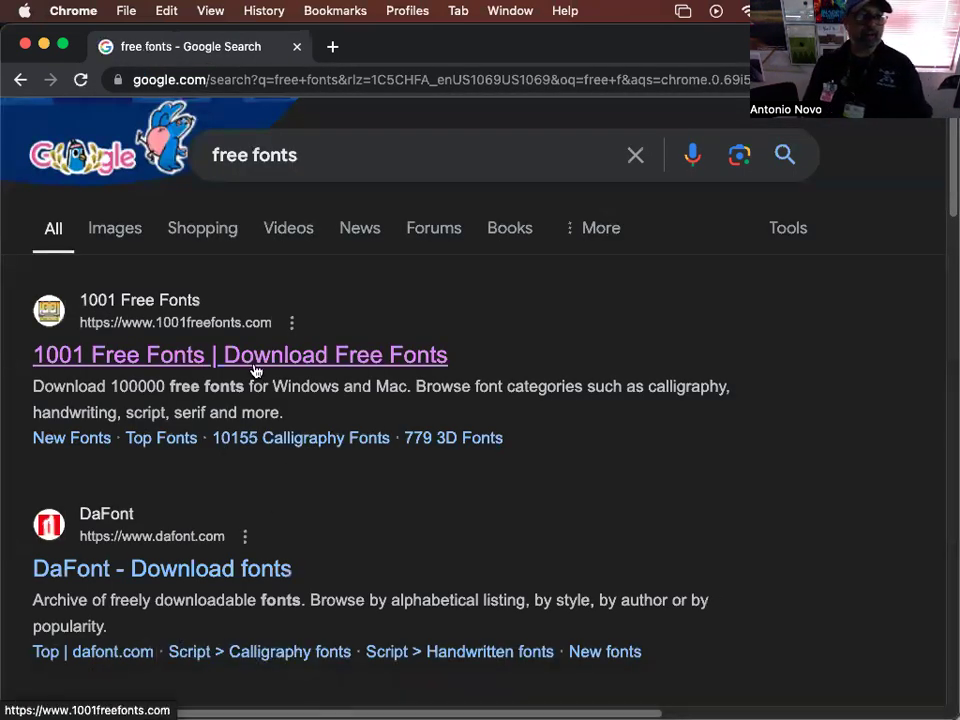
{"action": "left_click", "coordinate": [252, 360]}
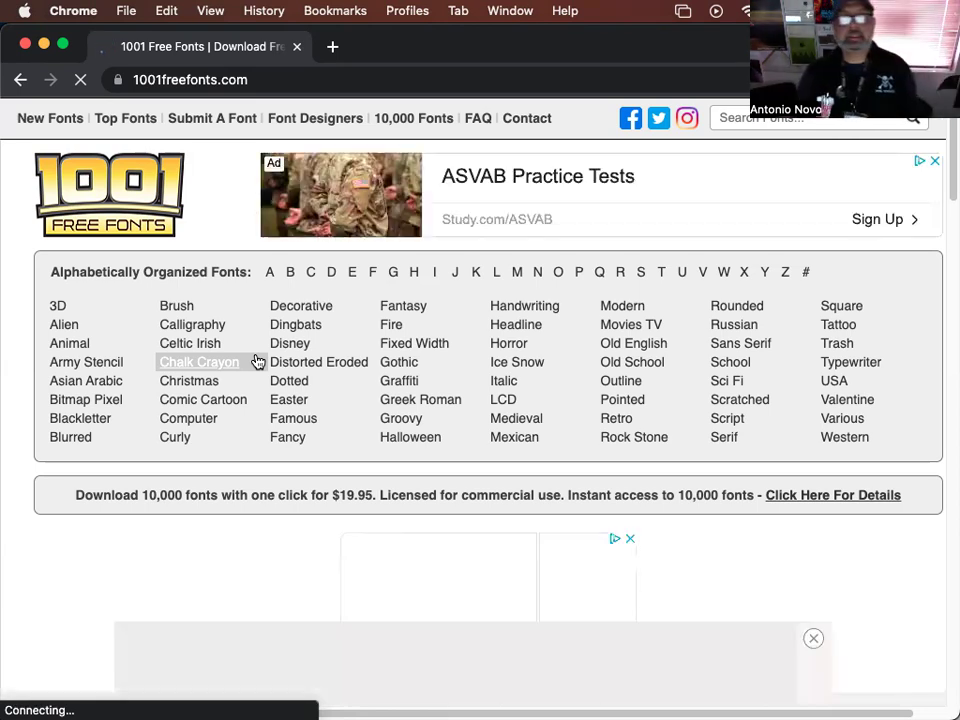
Step: Search the 1001 Free Fonts site for "distant galaxy"
{"action": "left_click", "coordinate": [769, 122]}
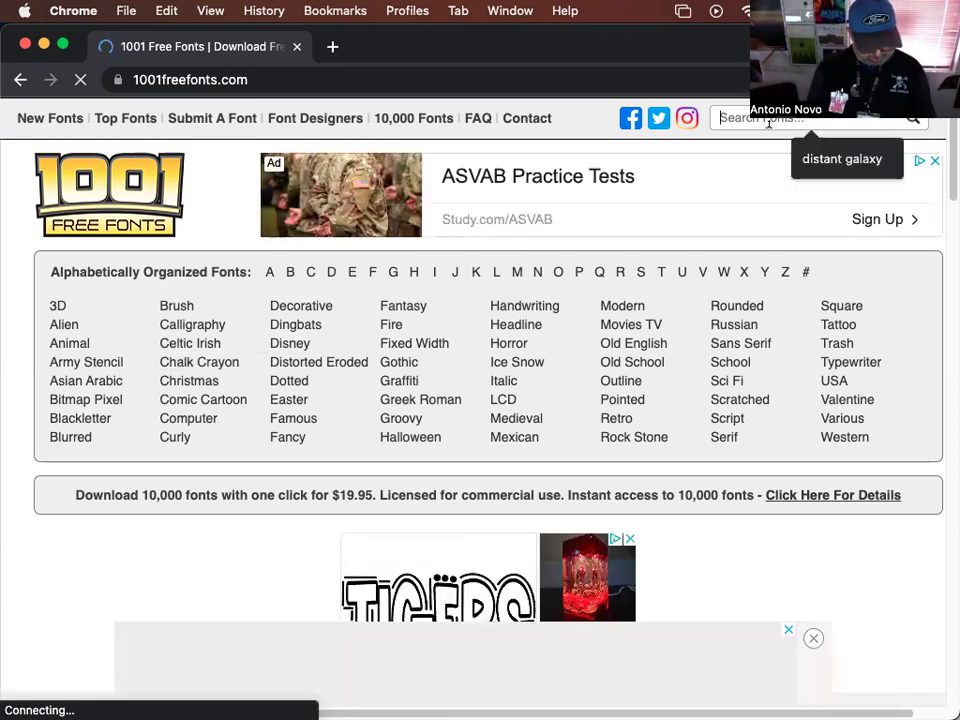
{"action": "type", "text": "ditang"}
{"action": "key", "text": "BackSpace"}
{"action": "key", "text": "BackSpace"}
{"action": "key", "text": "BackSpace"}
{"action": "key", "text": "BackSpace"}
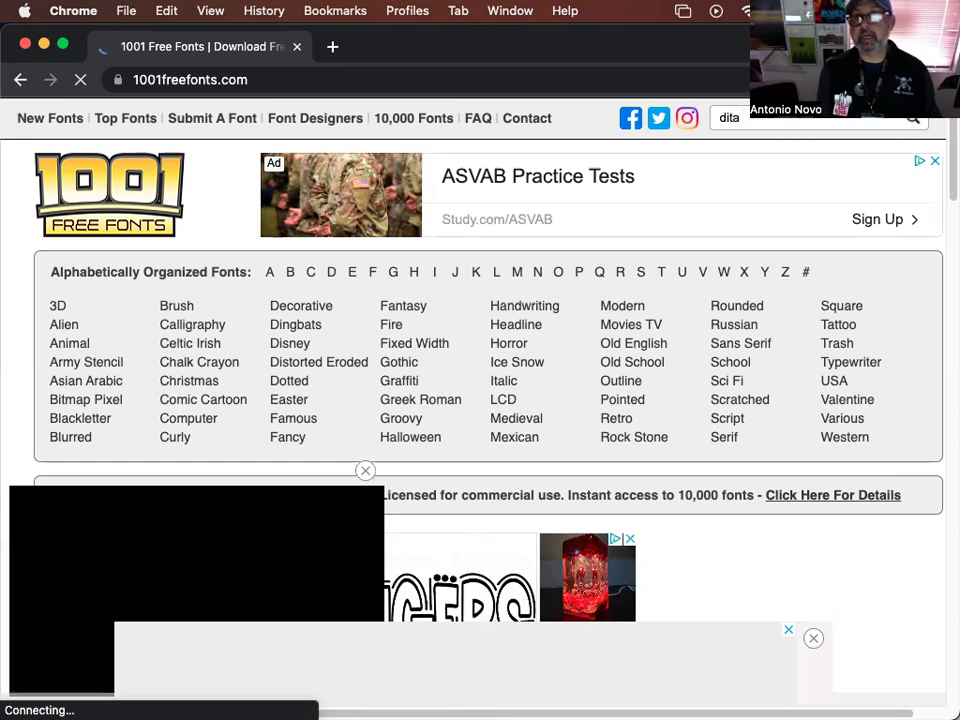
{"action": "type", "text": "stang"}
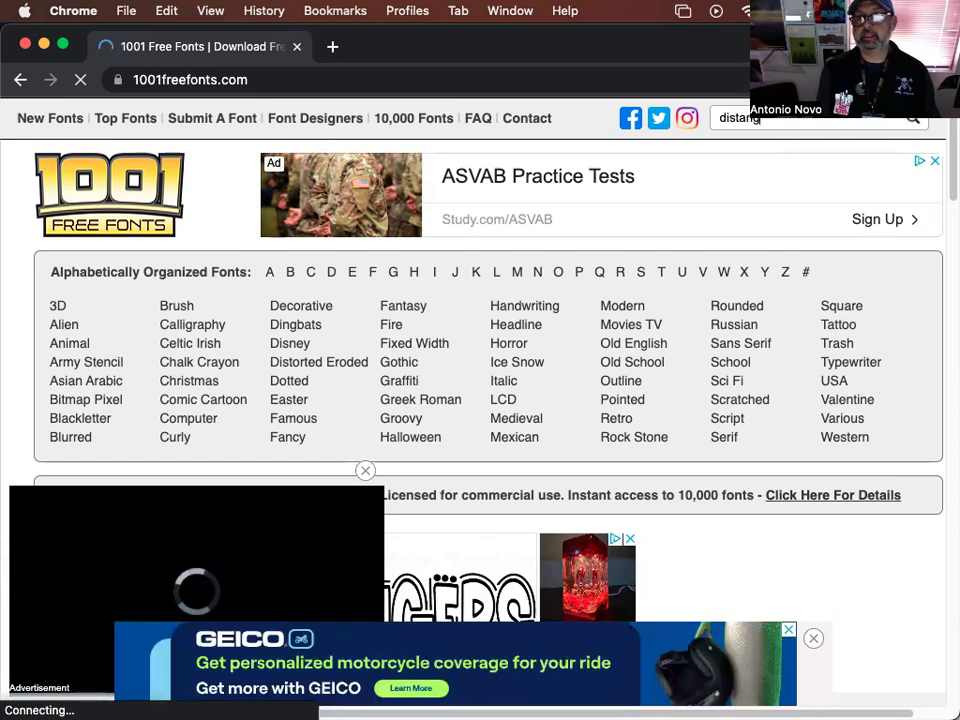
{"action": "key", "text": "BackSpace"}
{"action": "type", "text": "t"}
{"action": "left_click", "coordinate": [862, 160]}
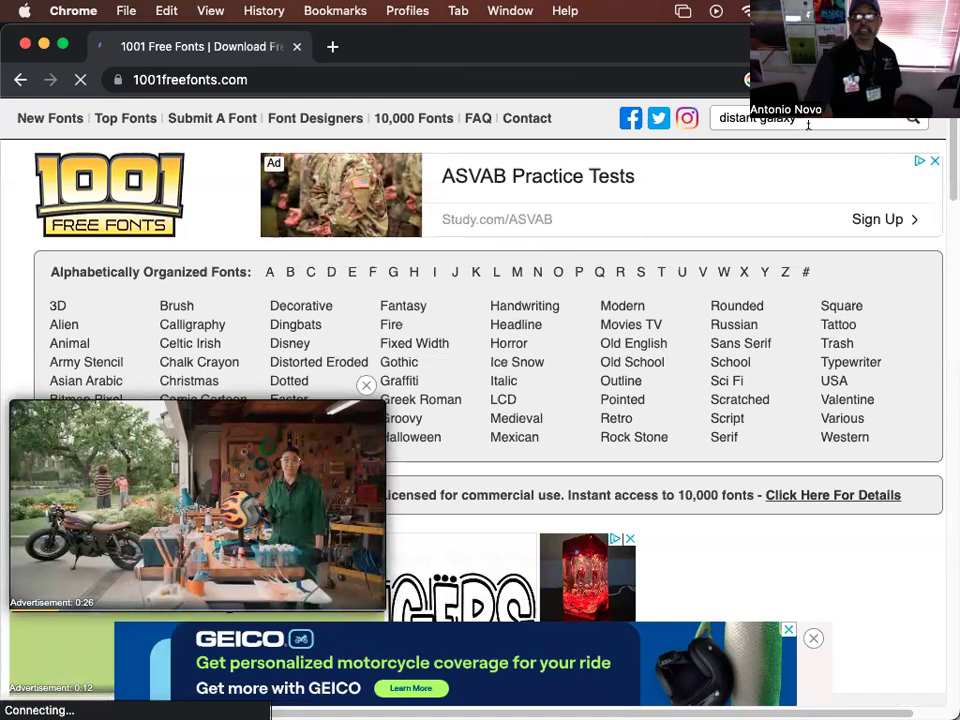
Step: Download the SF Distant Galaxy font and switch back to Adobe Illustrator
{"action": "scroll", "coordinate": [648, 358], "scroll_direction": "down", "scroll_amount": 8}
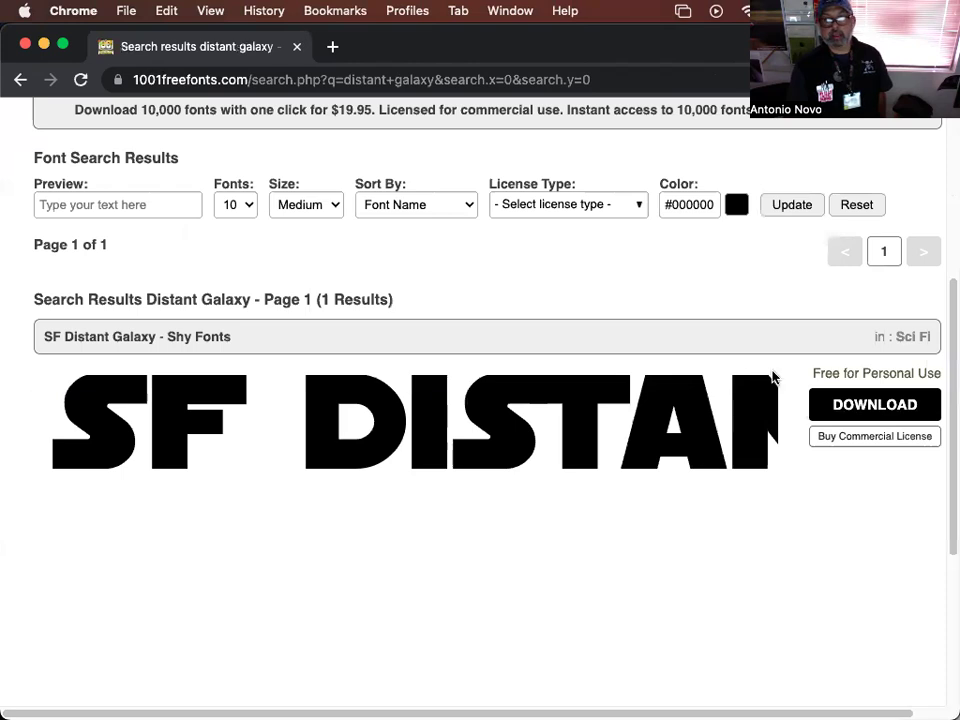
{"action": "left_click", "coordinate": [851, 410]}
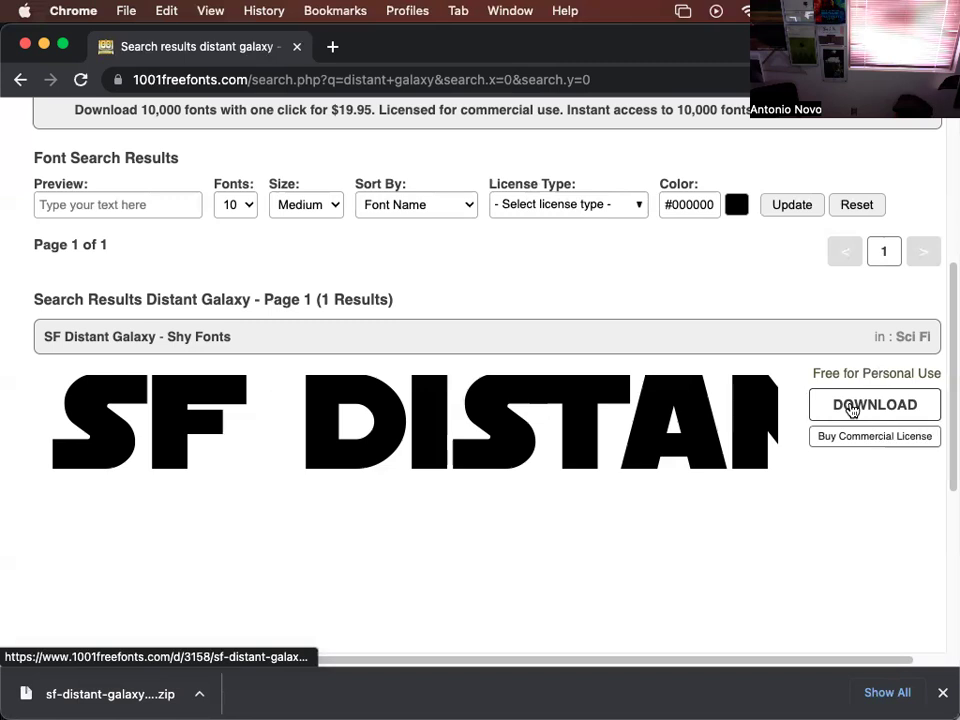
{"action": "left_click", "coordinate": [851, 407]}
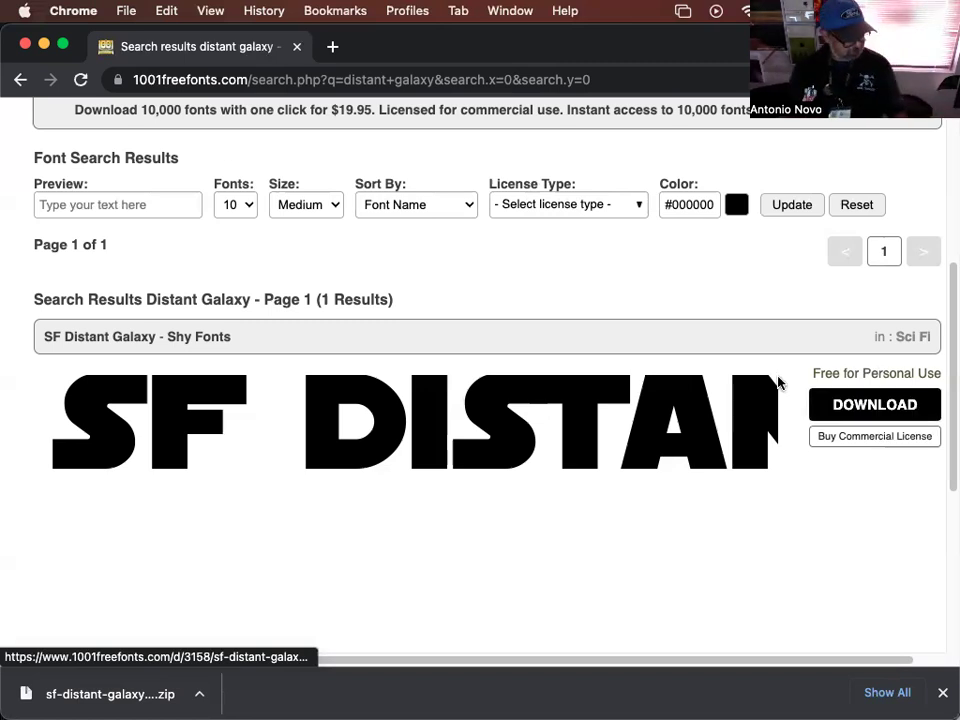
{"action": "left_click_drag", "start_coordinate": [490, 46], "coordinate": [806, 463]}
{"action": "left_click", "coordinate": [424, 62]}
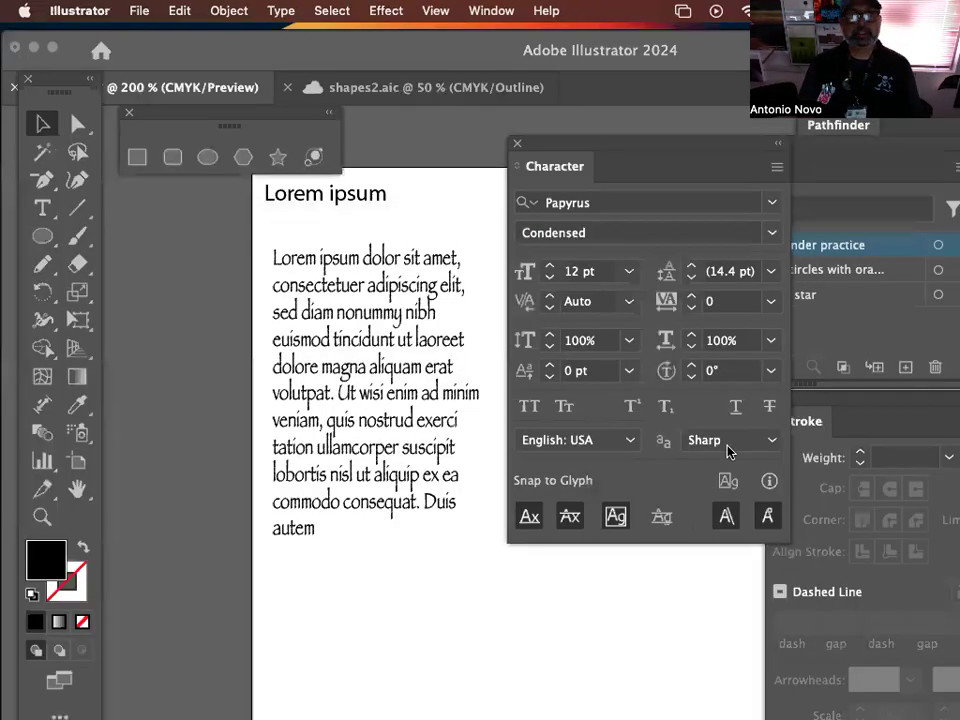
Step: Switch to Finder and open the sf-distant-galaxy folder from Downloads in a new window
{"action": "left_click_drag", "start_coordinate": [311, 47], "coordinate": [611, 280]}
{"action": "left_click", "coordinate": [302, 60]}
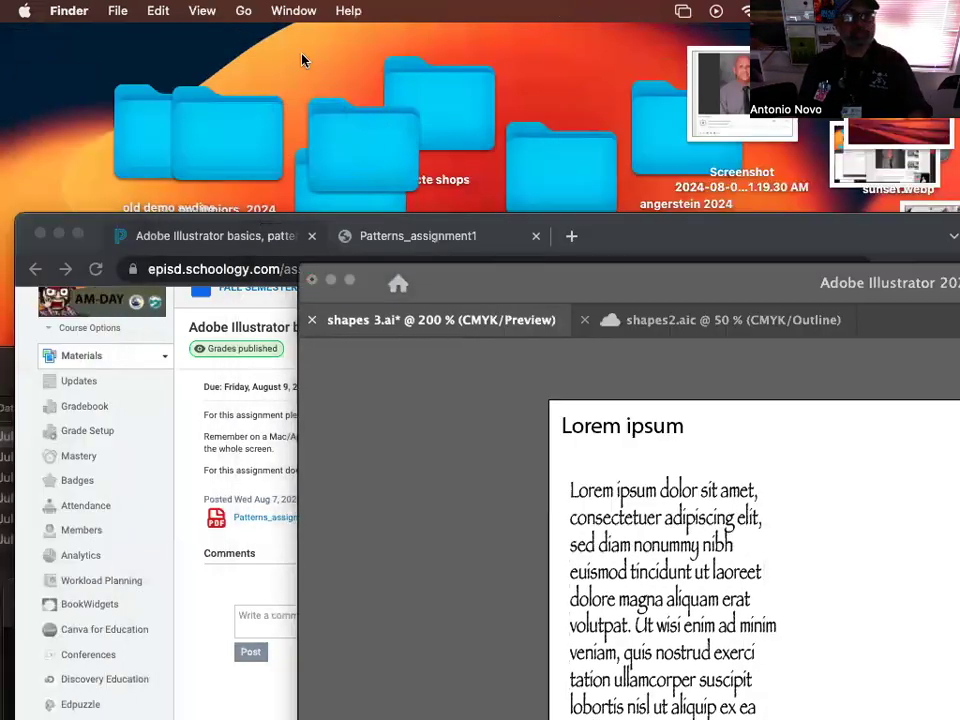
{"action": "key", "text": "super+n"}
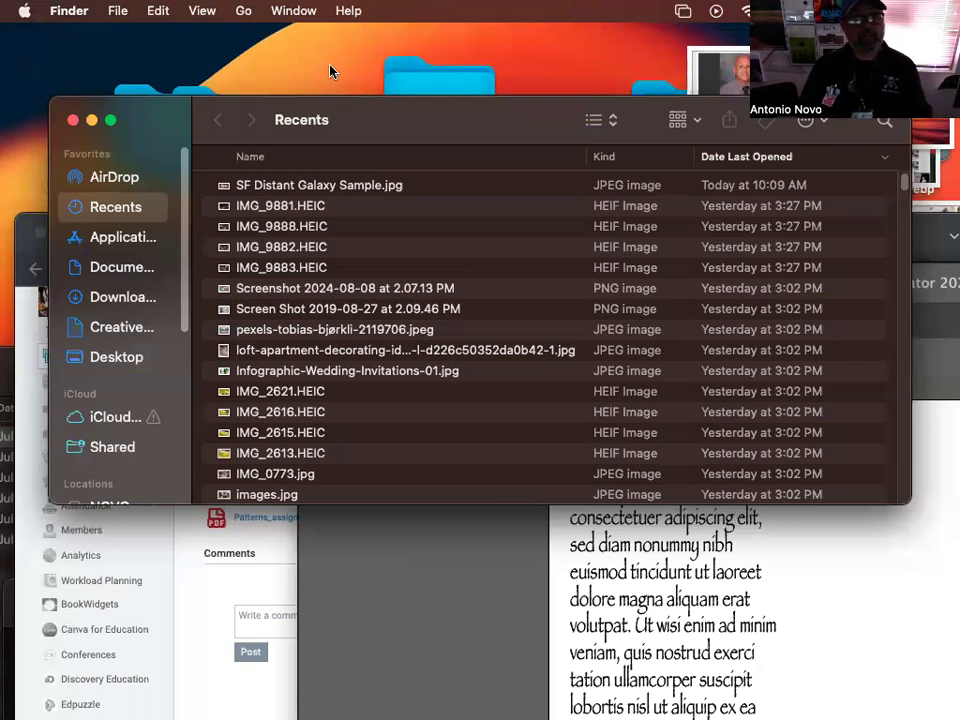
{"action": "left_click", "coordinate": [110, 300]}
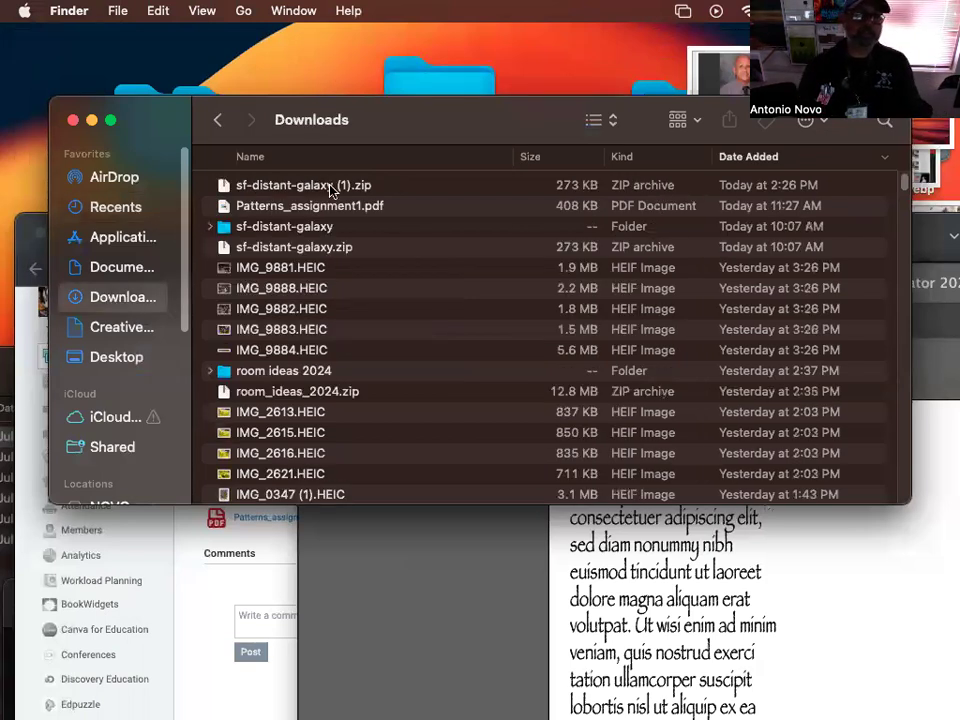
{"action": "double_click", "coordinate": [312, 227]}
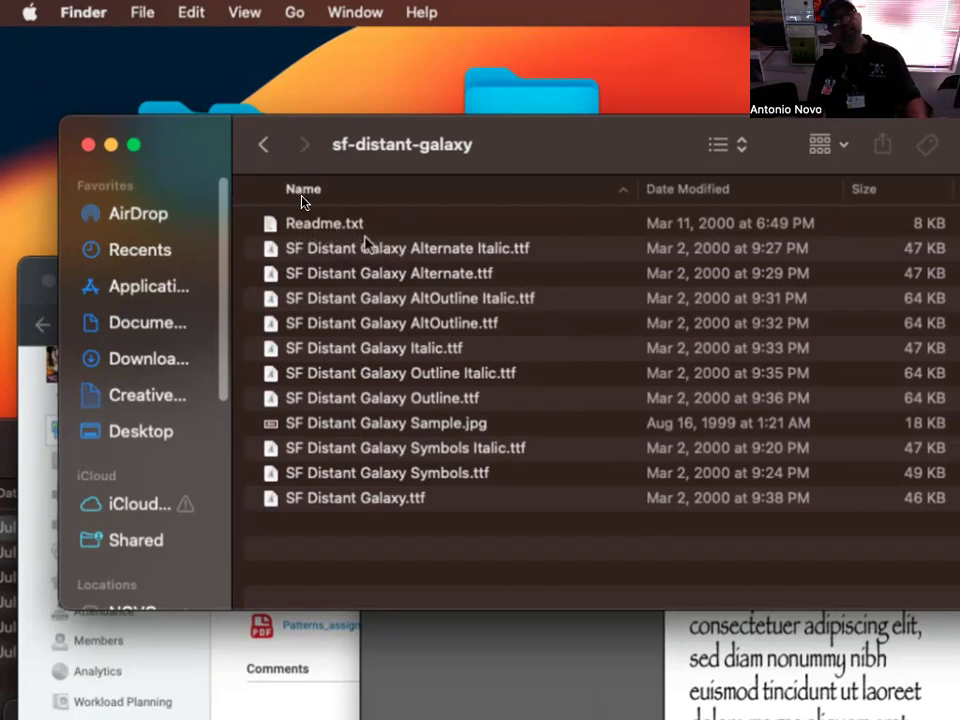
Step: Preview the SF Distant Galaxy Sample.jpg image in the font folder and close the preview
{"action": "left_click", "coordinate": [522, 255]}
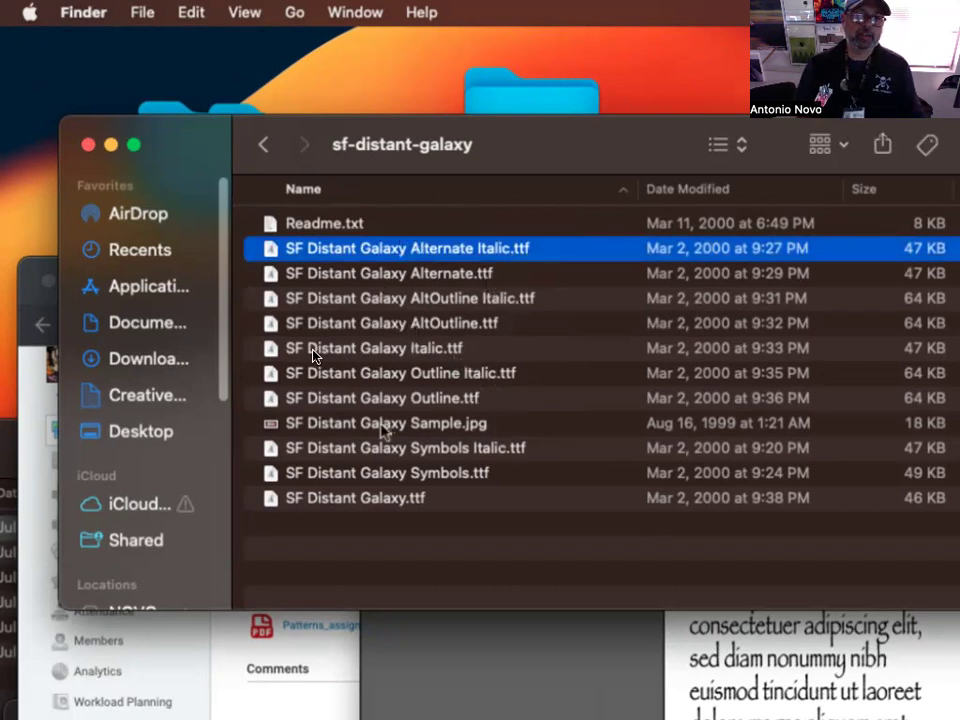
{"action": "left_click", "coordinate": [381, 427]}
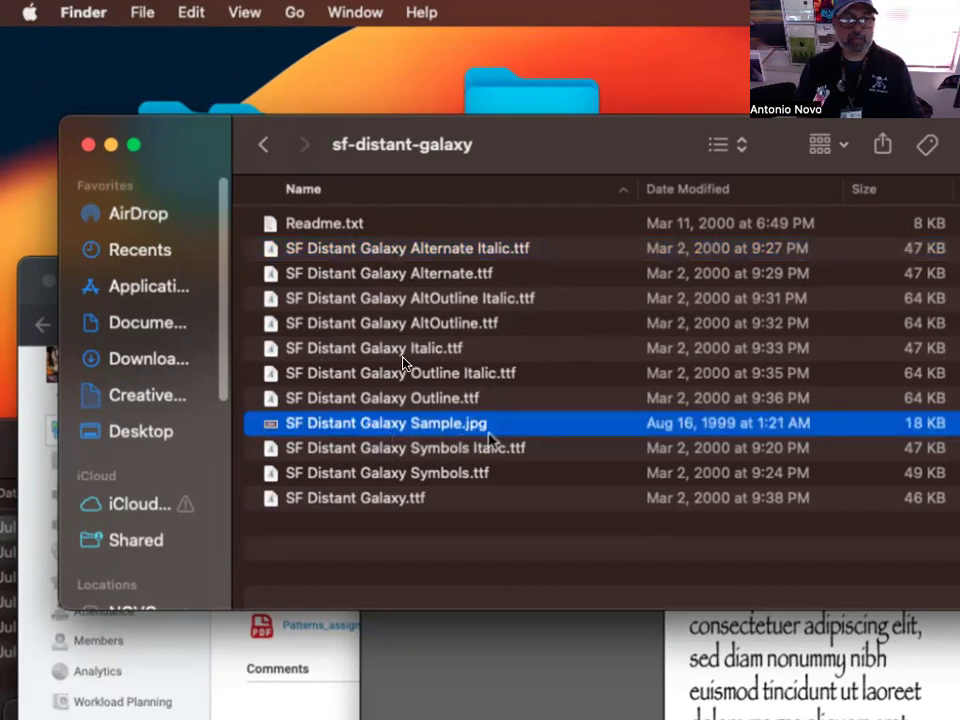
{"action": "key", "text": "space"}
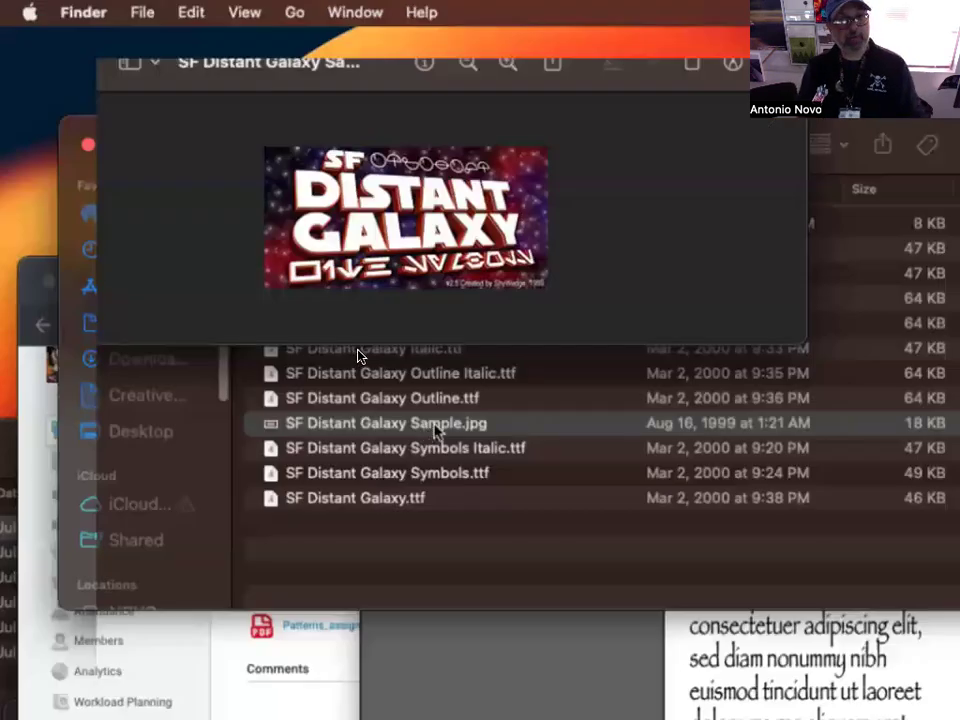
{"action": "key", "text": "space"}
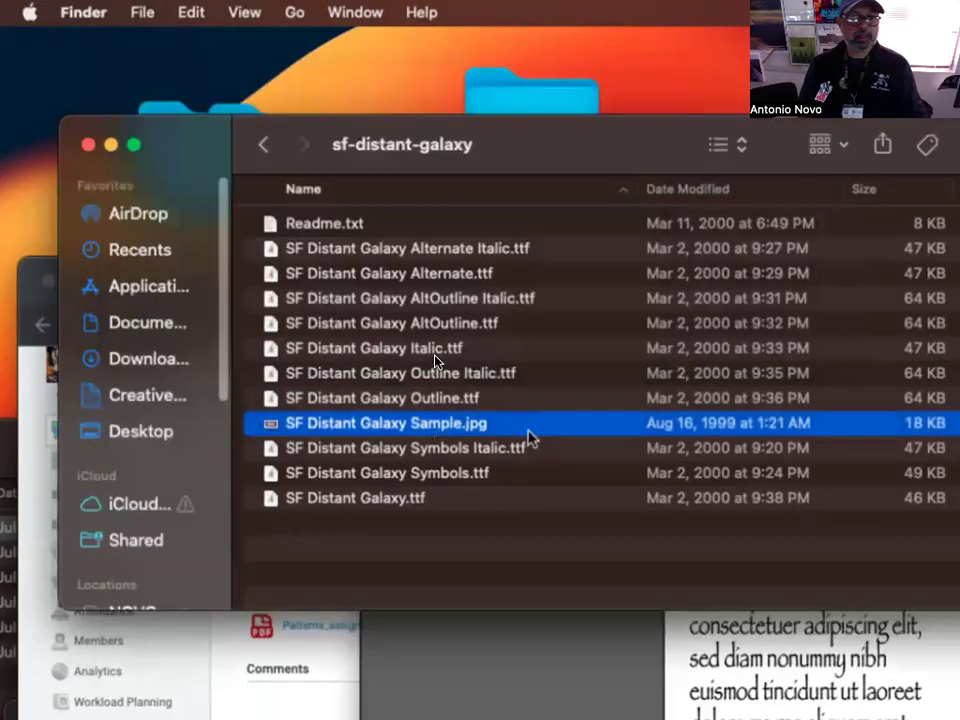
Step: Open all the SF Distant Galaxy files together to view the image and typeface previews, and close the previews without installing
{"action": "left_click", "coordinate": [474, 499]}
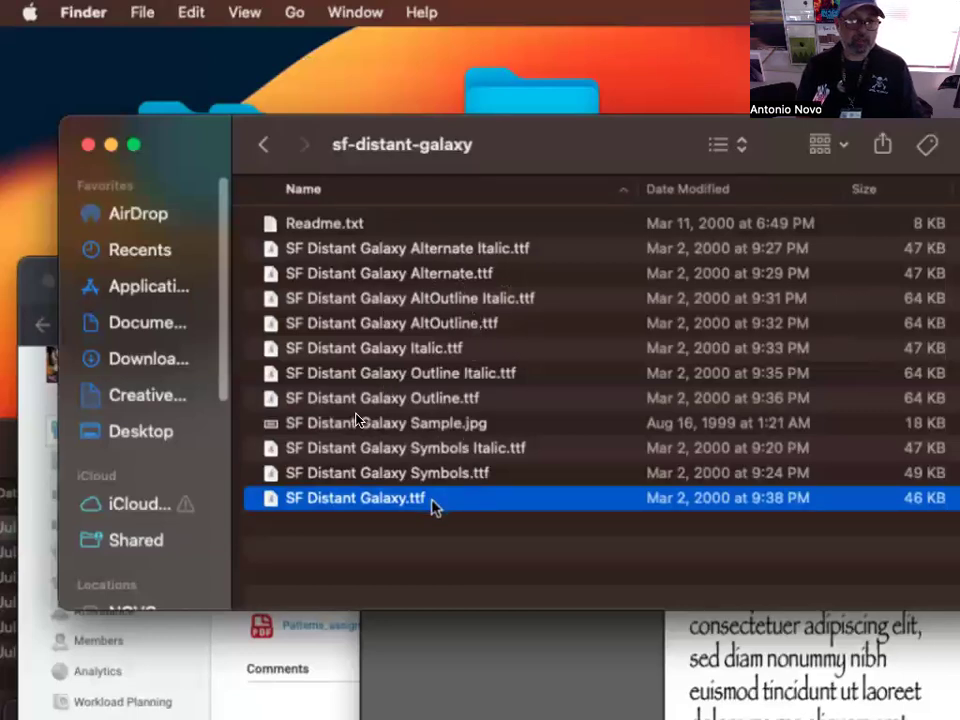
{"action": "left_click", "coordinate": [488, 250], "text": "shift"}
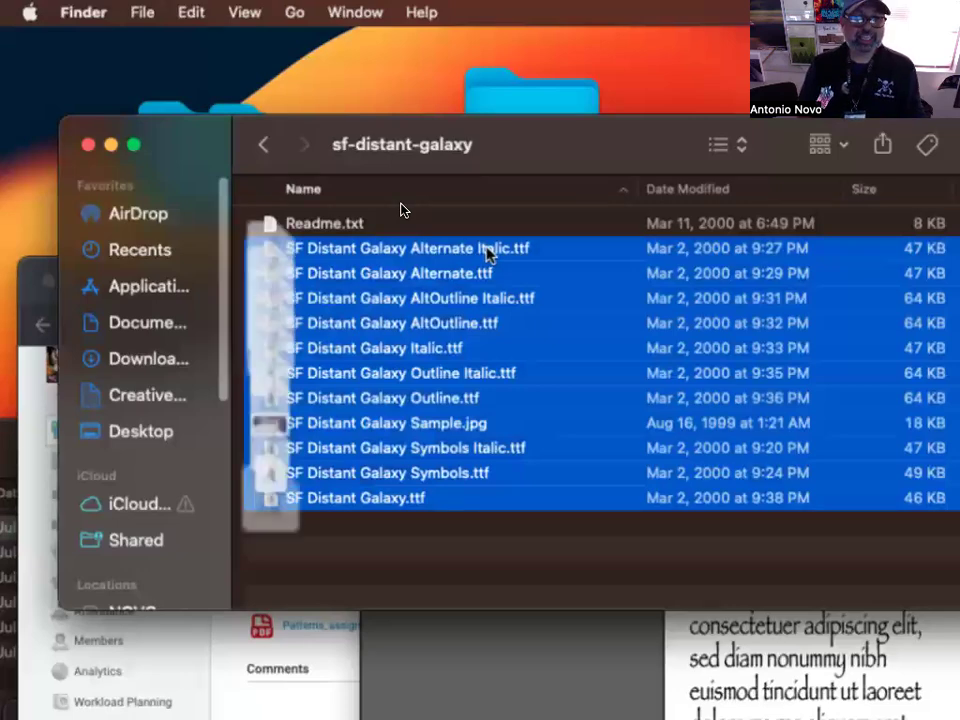
{"action": "key", "text": "space"}
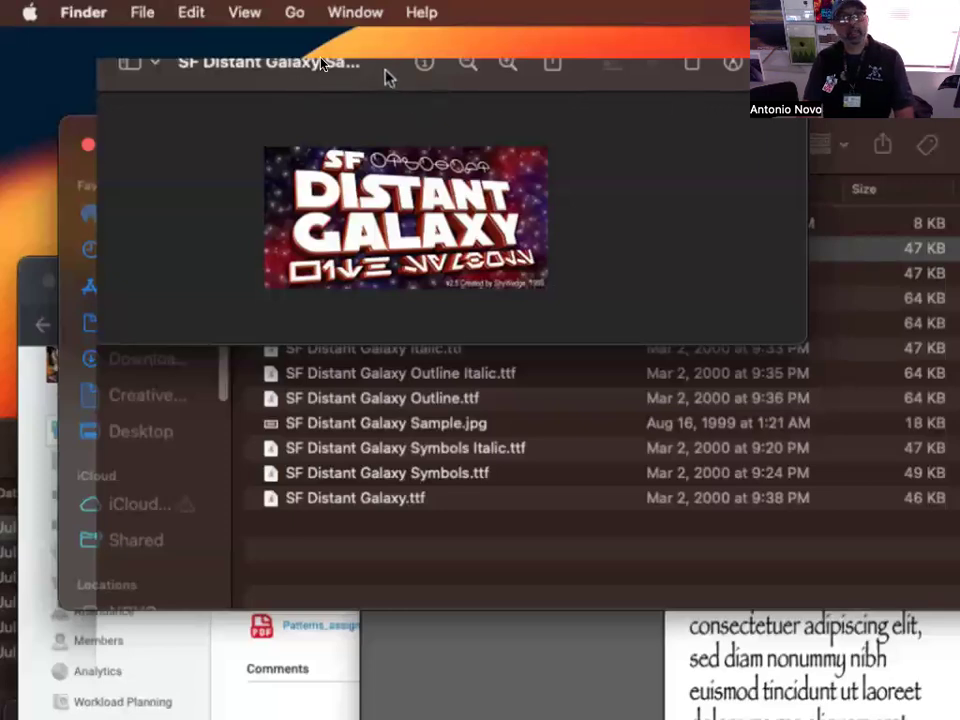
{"action": "left_click_drag", "start_coordinate": [388, 74], "coordinate": [737, 417]}
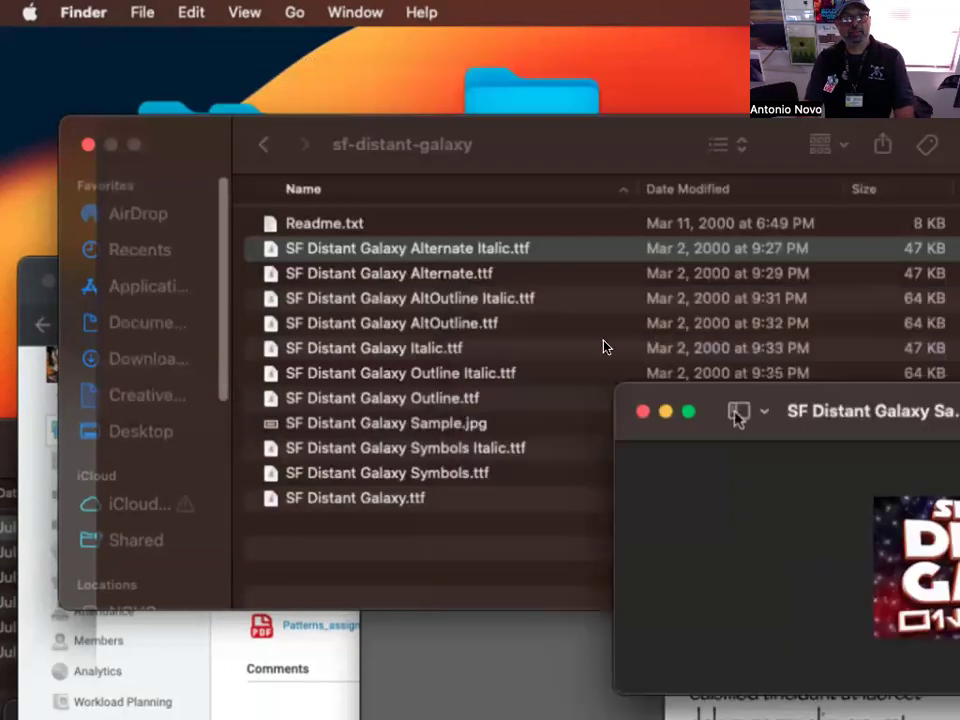
{"action": "left_click", "coordinate": [641, 411]}
{"action": "double_click", "coordinate": [527, 302]}
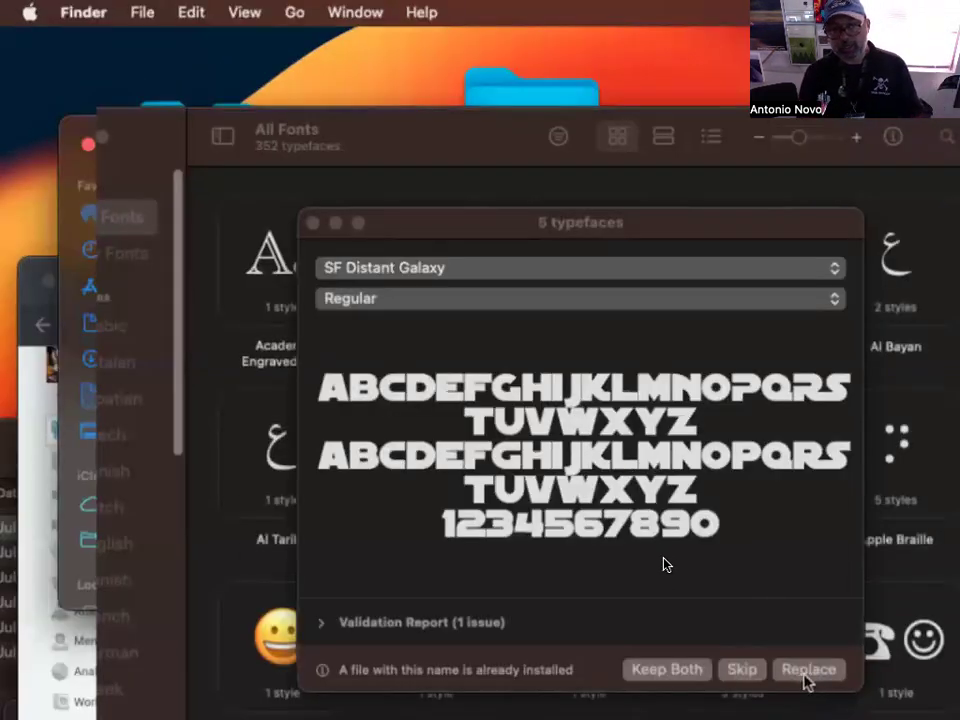
{"action": "left_click", "coordinate": [313, 223]}
{"action": "left_click_drag", "start_coordinate": [445, 130], "coordinate": [538, 604]}
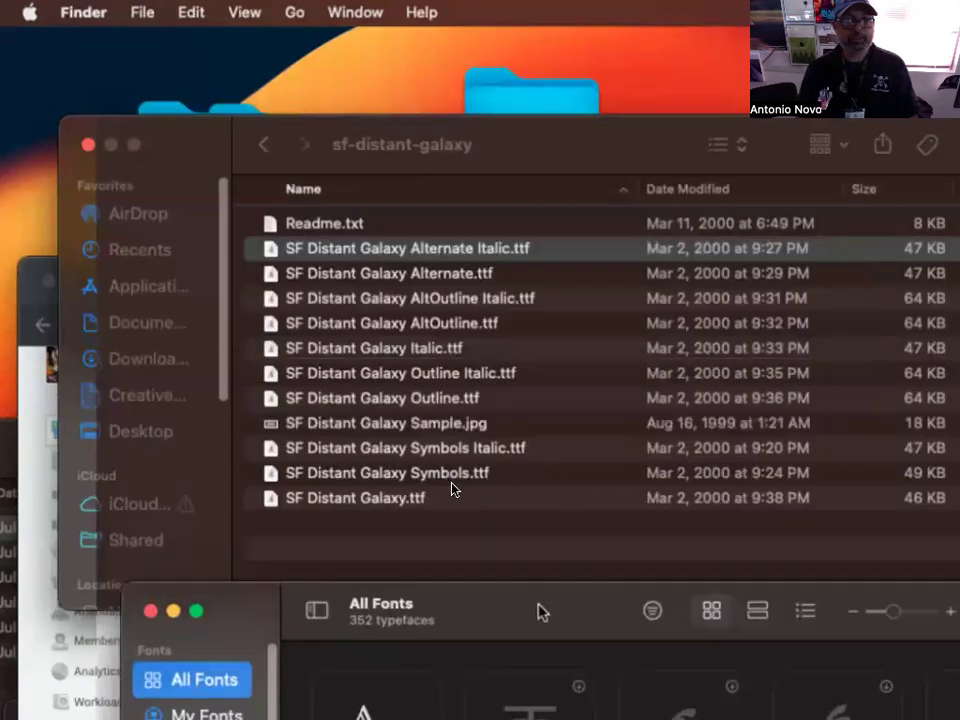
Step: View SF Distant Galaxy Alternate.ttf in Font Book, close its preview and move the Font Book window clear of the file list
{"action": "left_click", "coordinate": [514, 303]}
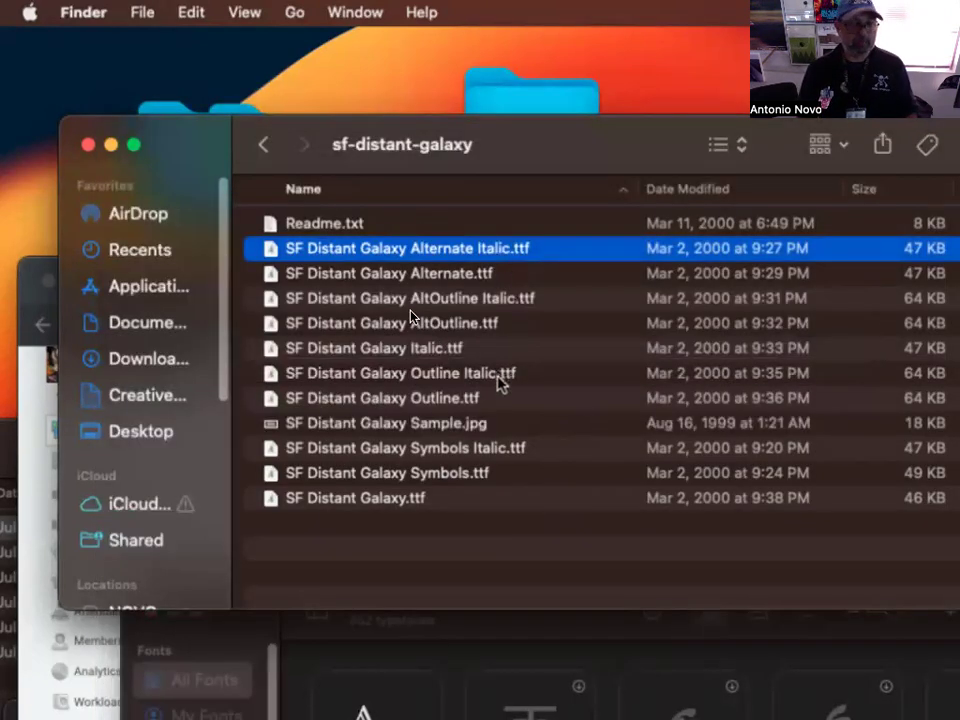
{"action": "left_click", "coordinate": [485, 276]}
{"action": "double_click", "coordinate": [485, 273]}
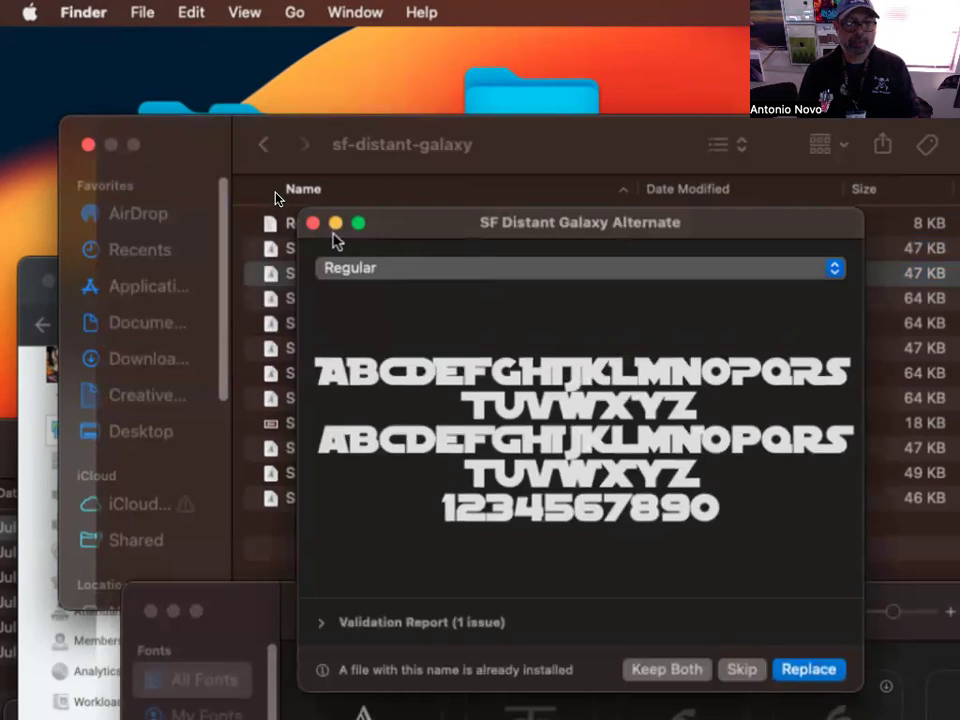
{"action": "left_click", "coordinate": [313, 223]}
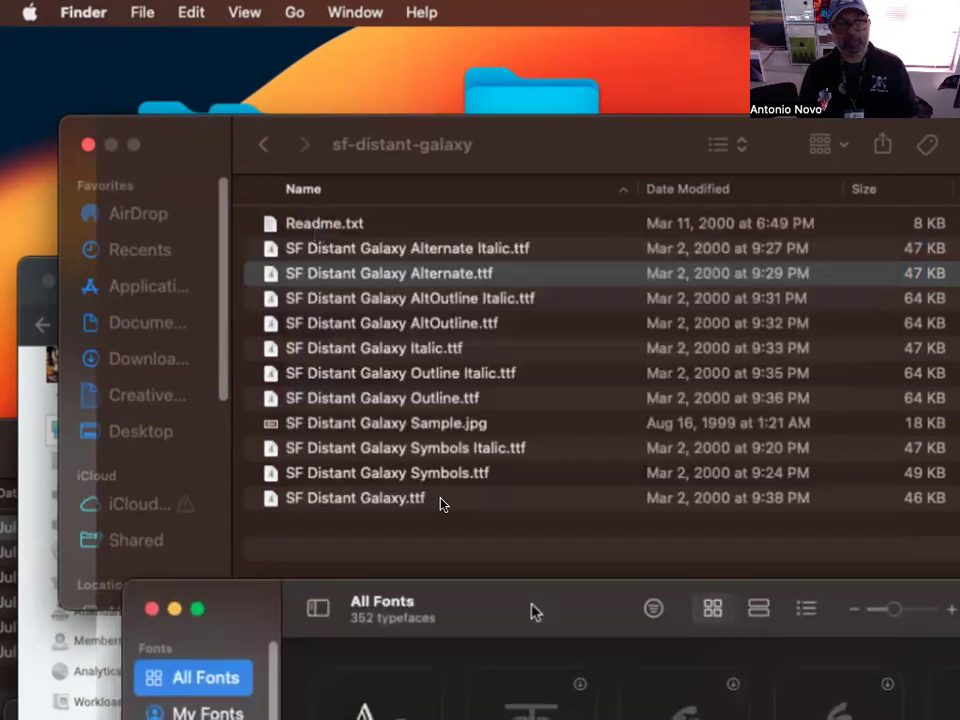
{"action": "left_click_drag", "start_coordinate": [532, 605], "coordinate": [684, 610]}
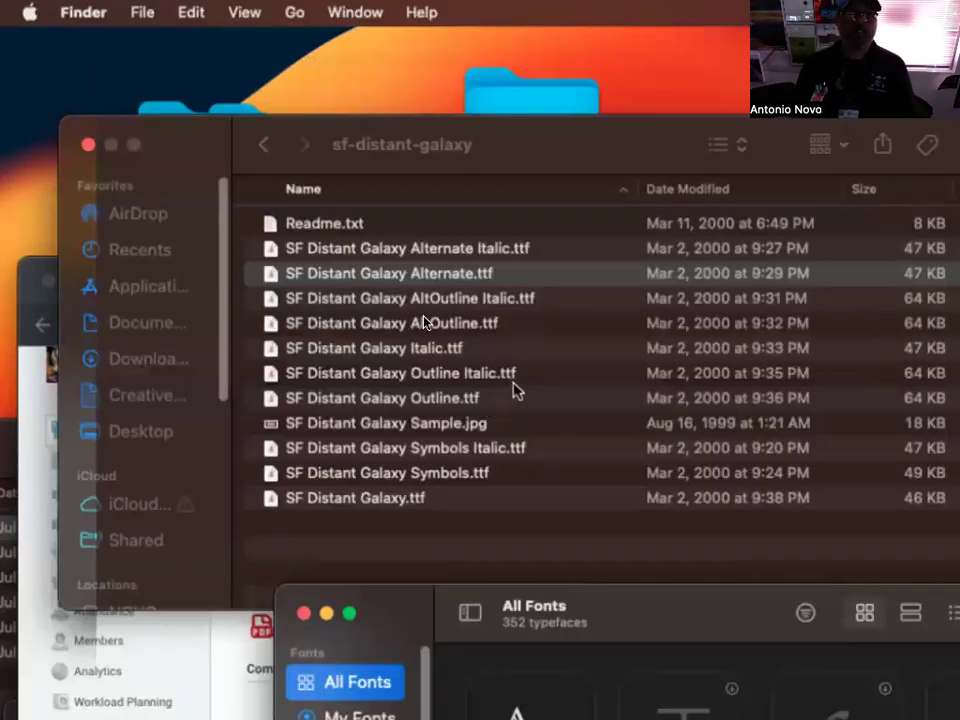
{"action": "left_click_drag", "start_coordinate": [396, 612], "coordinate": [697, 258]}
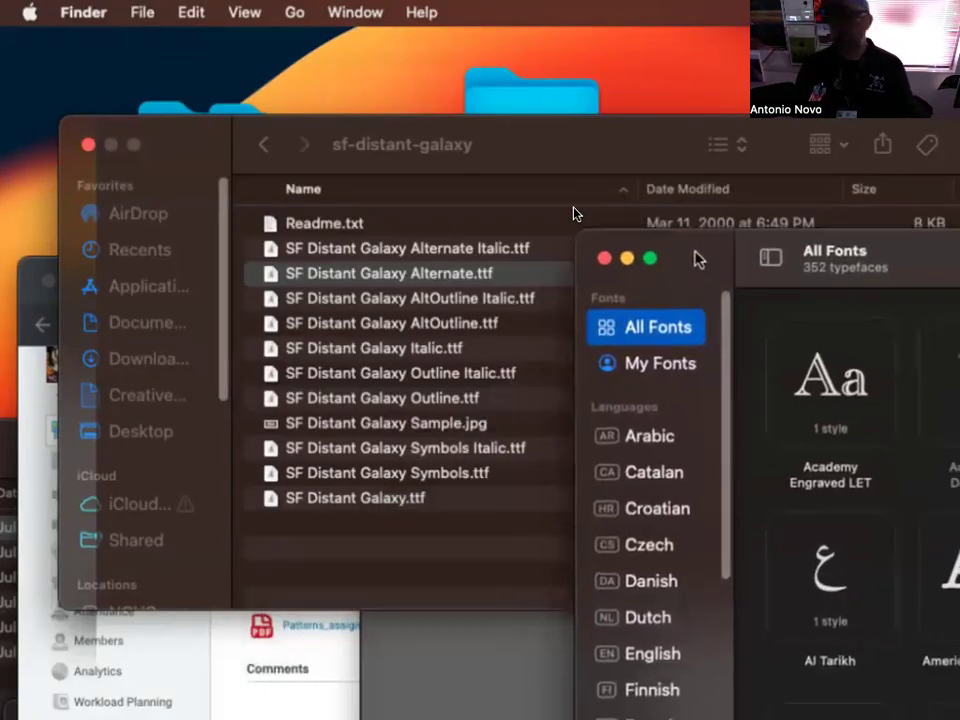
Step: Switch back to Adobe Illustrator, move the Character panel off the artboard and delete the lorem ipsum paragraph
{"action": "left_click", "coordinate": [451, 680]}
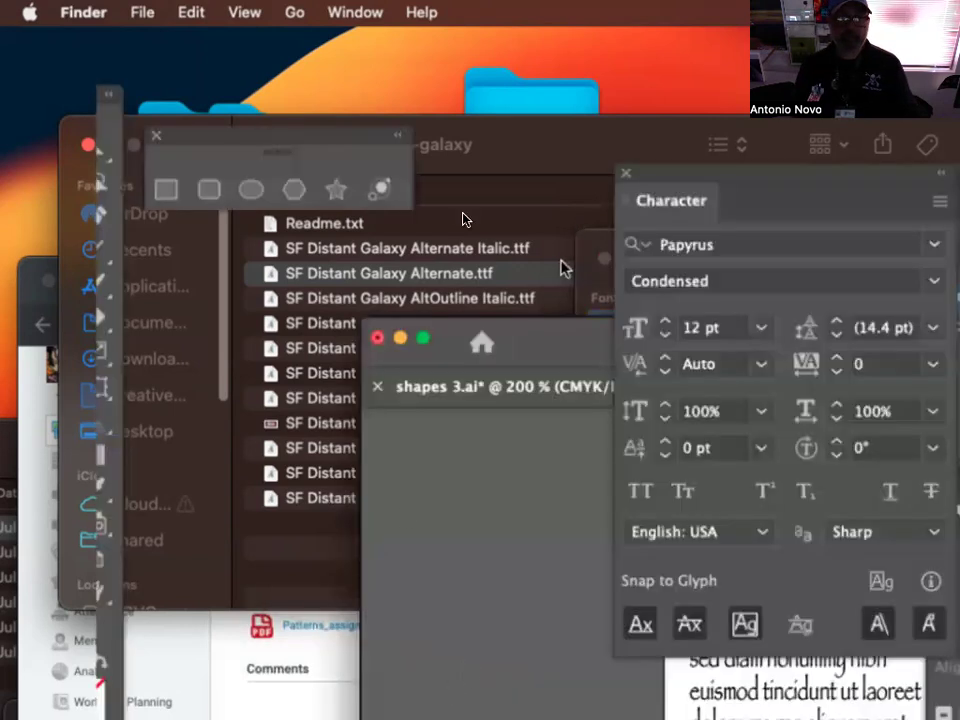
{"action": "left_click_drag", "start_coordinate": [575, 345], "coordinate": [394, 90]}
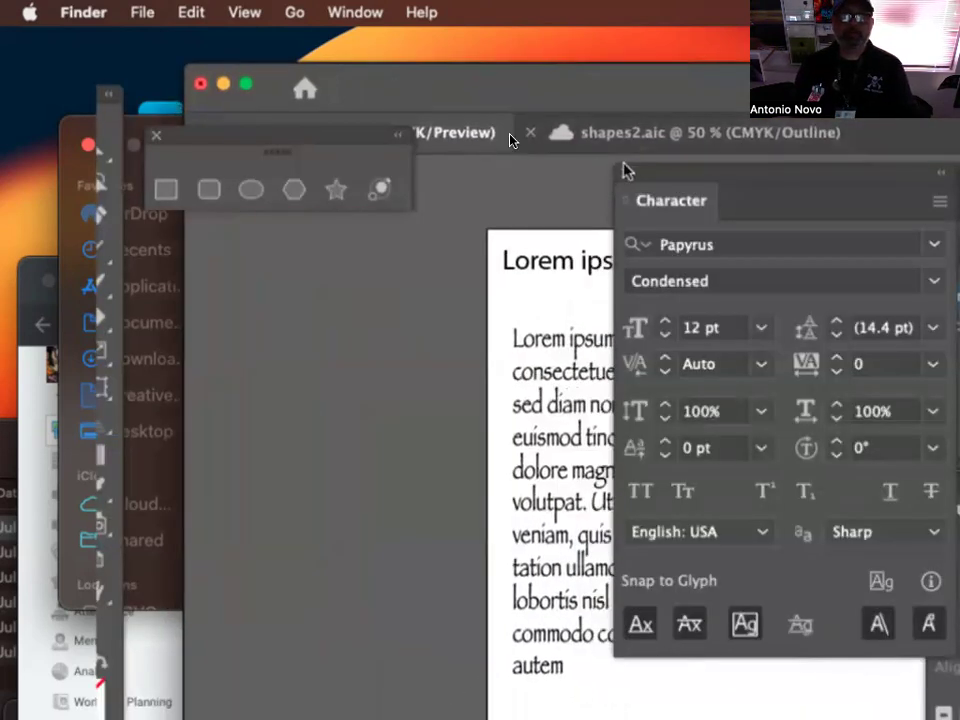
{"action": "left_click_drag", "start_coordinate": [545, 95], "coordinate": [476, 86]}
{"action": "left_click_drag", "start_coordinate": [704, 178], "coordinate": [815, 247]}
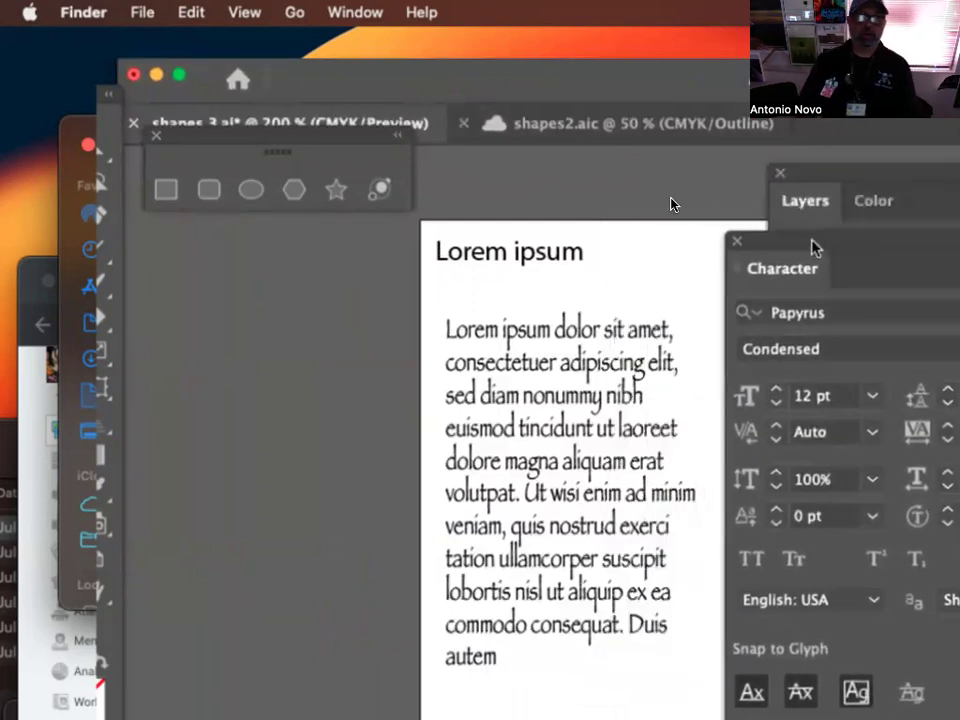
{"action": "left_click", "coordinate": [578, 348]}
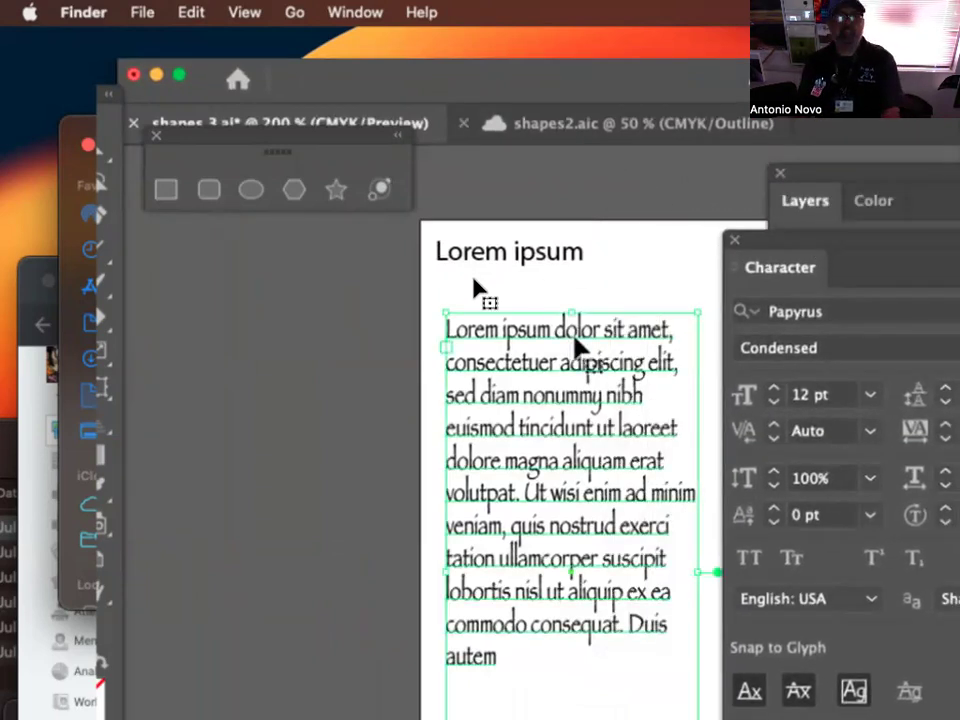
{"action": "key", "text": "Delete"}
Step: Set the font of the short "Lorem ipsum" text line to Distant Galaxy
{"action": "left_click", "coordinate": [550, 266]}
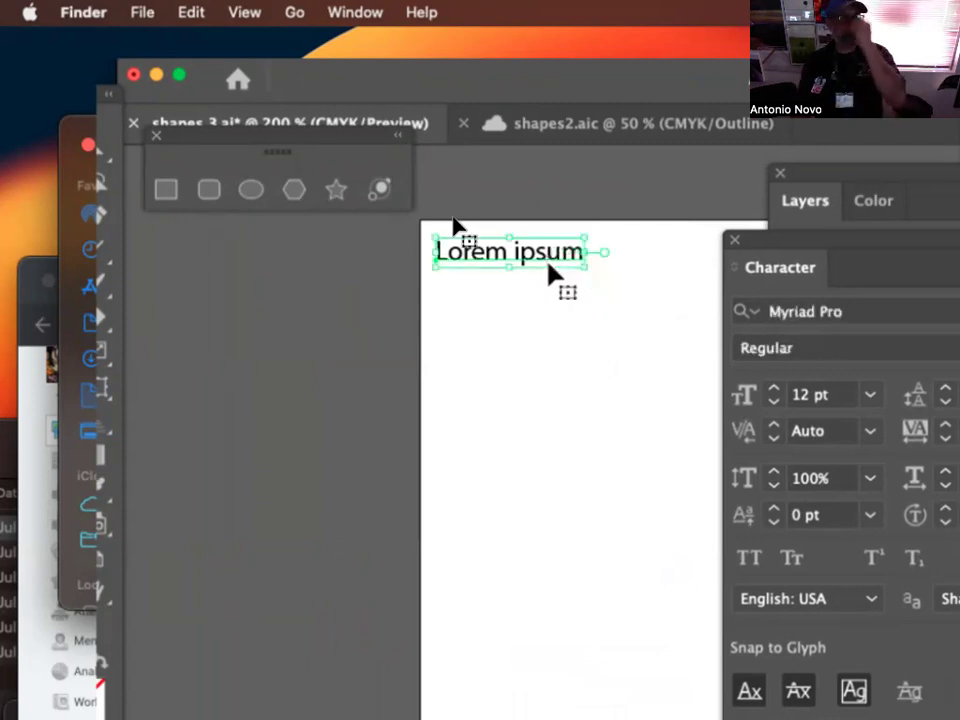
{"action": "left_click_drag", "start_coordinate": [816, 253], "coordinate": [761, 197]}
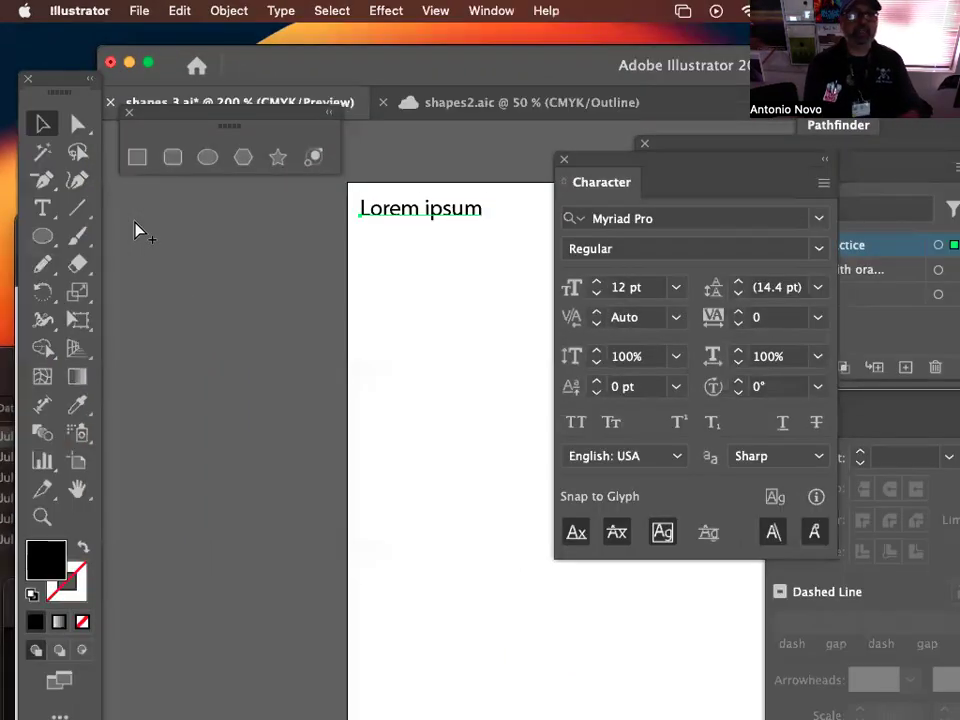
{"action": "key", "text": "super+a"}
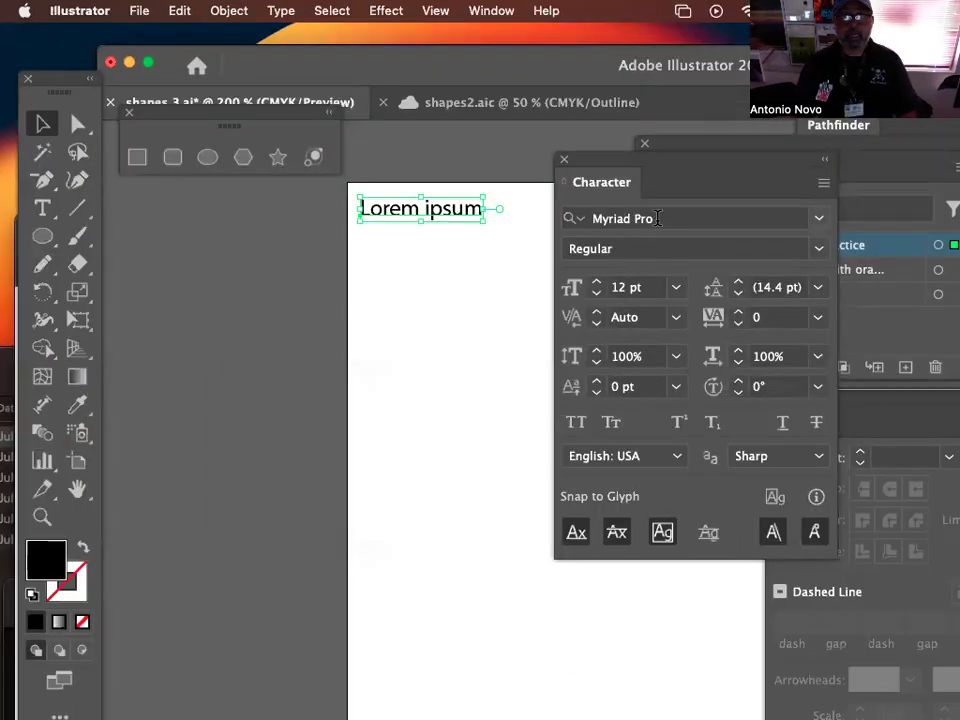
{"action": "left_click", "coordinate": [657, 218]}
{"action": "type", "text": "dist"}
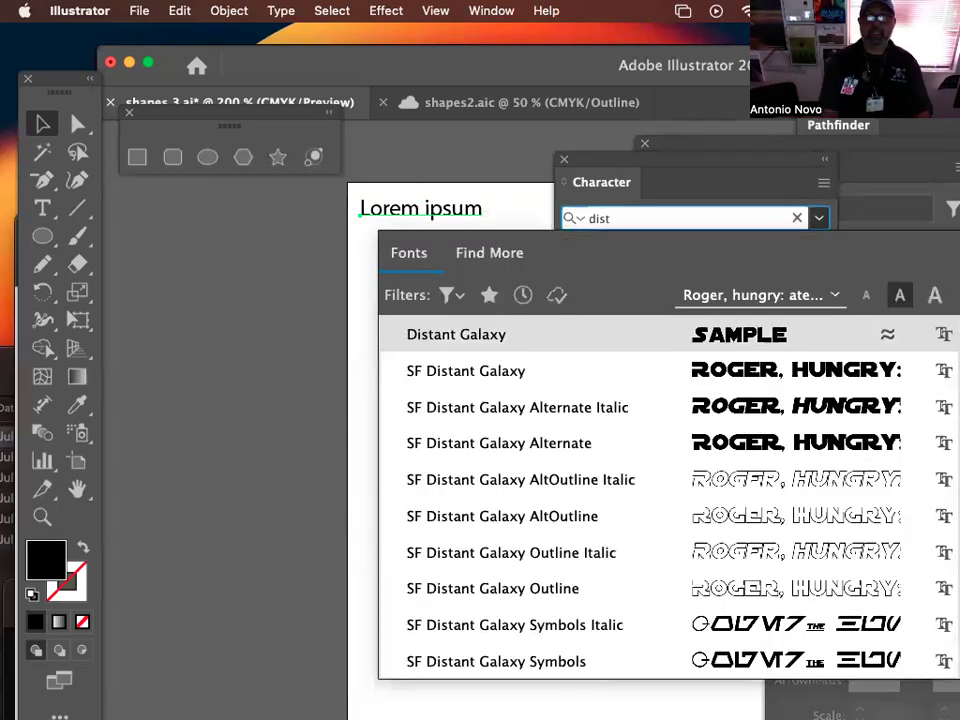
{"action": "left_click", "coordinate": [727, 341]}
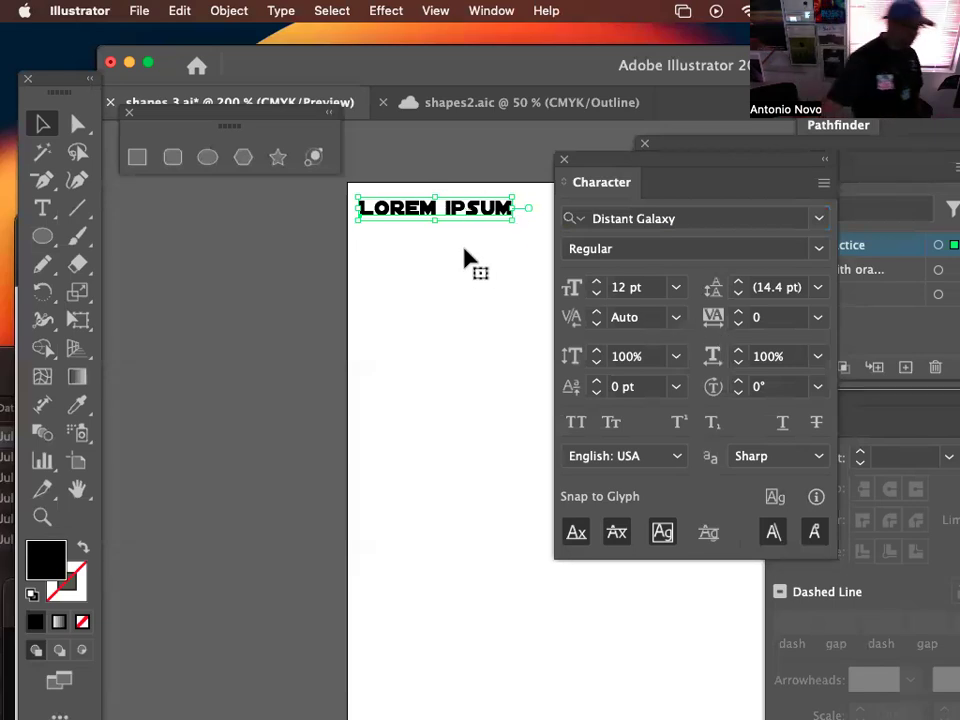
Step: Move the Character panel away from the text and replace the "Lorem ipsum" wording with "STAR WARS"
{"action": "left_click_drag", "start_coordinate": [590, 164], "coordinate": [675, 320]}
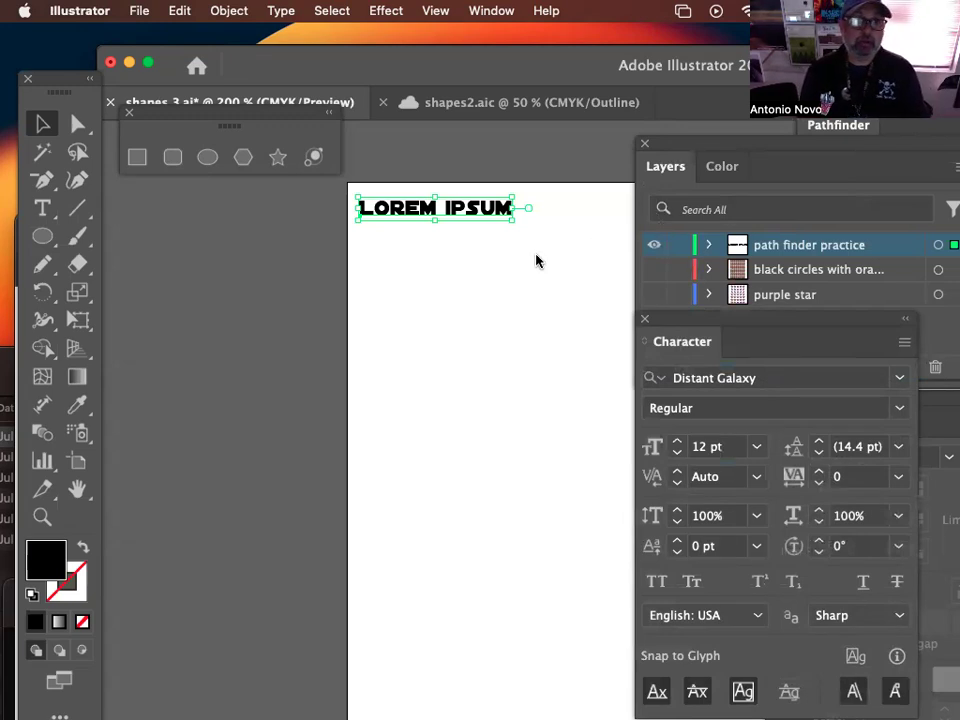
{"action": "triple_click", "coordinate": [476, 219]}
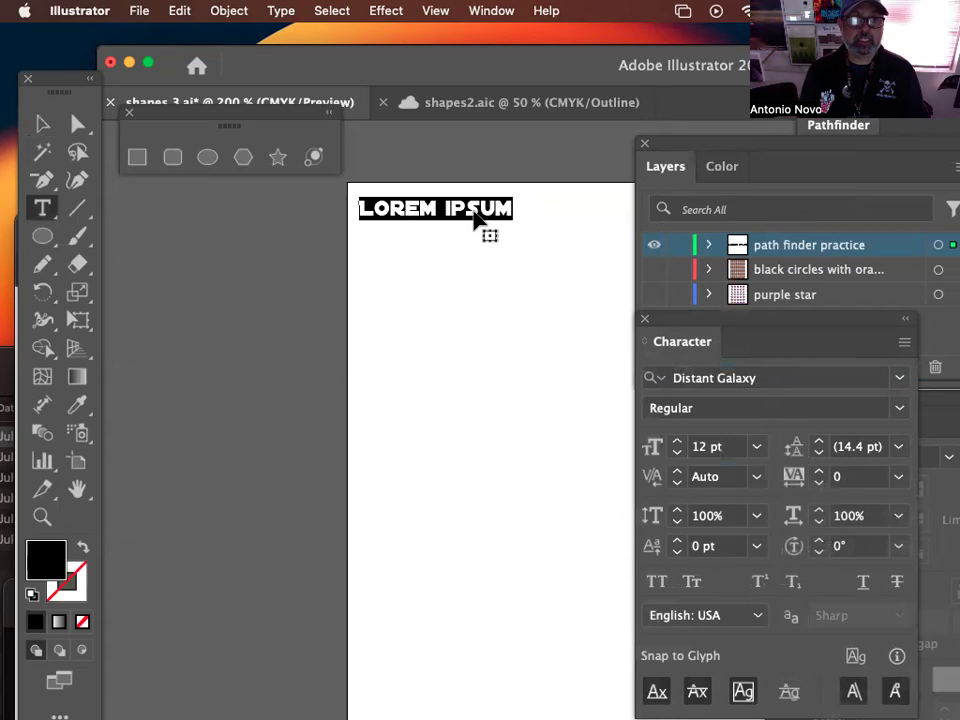
{"action": "type", "text": "STR"}
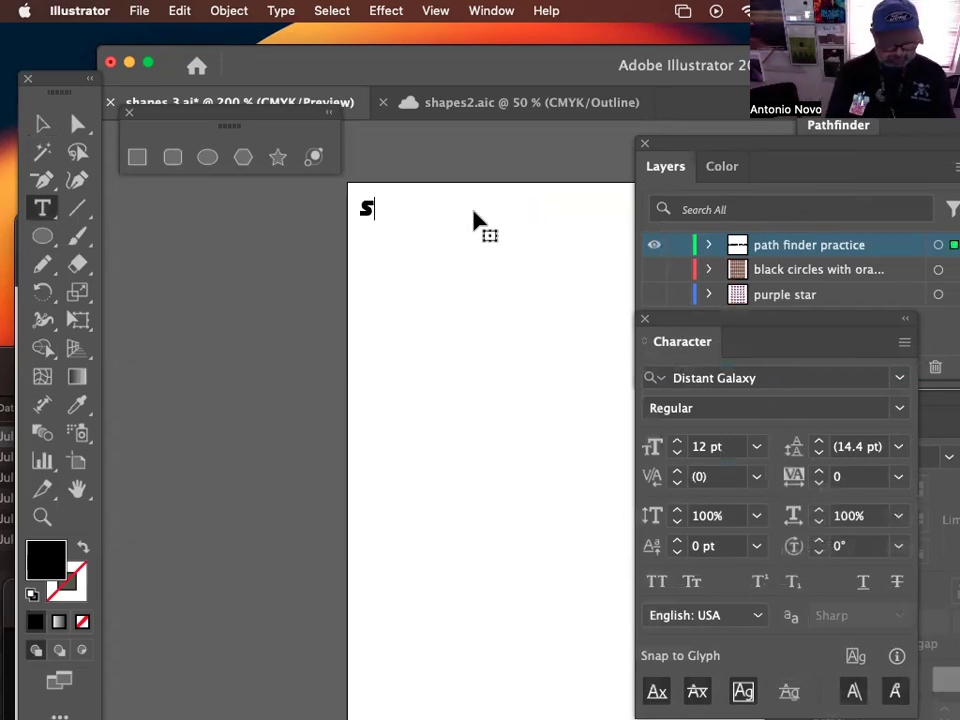
{"action": "key", "text": "BackSpace"}
{"action": "key", "text": "BackSpace"}
{"action": "type", "text": "AT"}
{"action": "key", "text": "BackSpace"}
{"action": "key", "text": "BackSpace"}
{"action": "type", "text": "TAR WARS"}
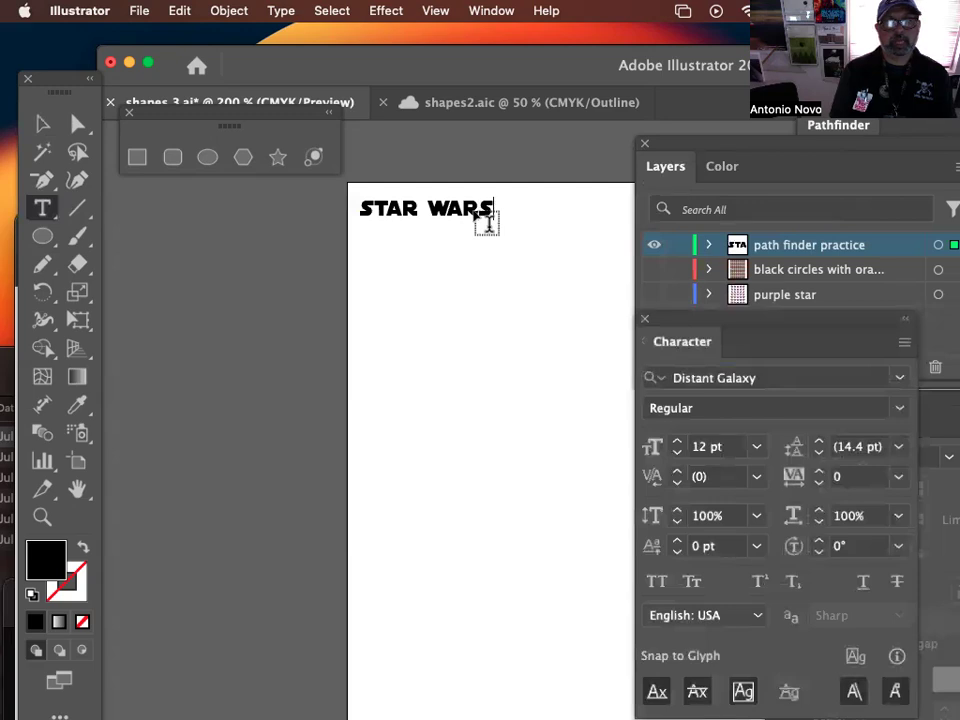
Step: Duplicate the STAR WARS text directly below the original
{"action": "left_click", "coordinate": [43, 124]}
{"action": "scroll", "coordinate": [420, 272], "scroll_direction": "up", "scroll_amount": 1}
{"action": "left_click_drag", "start_coordinate": [415, 233], "coordinate": [409, 272]}
Step: Insert the letter E in front of STAR in the duplicated STAR WARS text
{"action": "key", "text": "super+equal"}
{"action": "key", "text": "super+equal"}
{"action": "key", "text": "super+equal"}
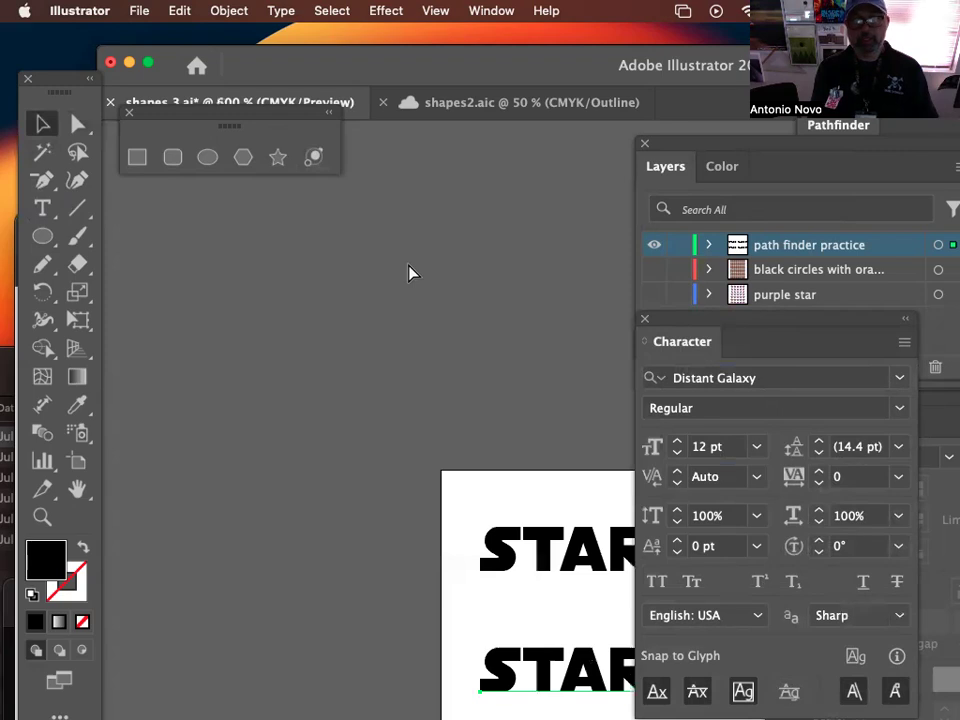
{"action": "left_click_drag", "start_coordinate": [537, 314], "coordinate": [459, 189]}
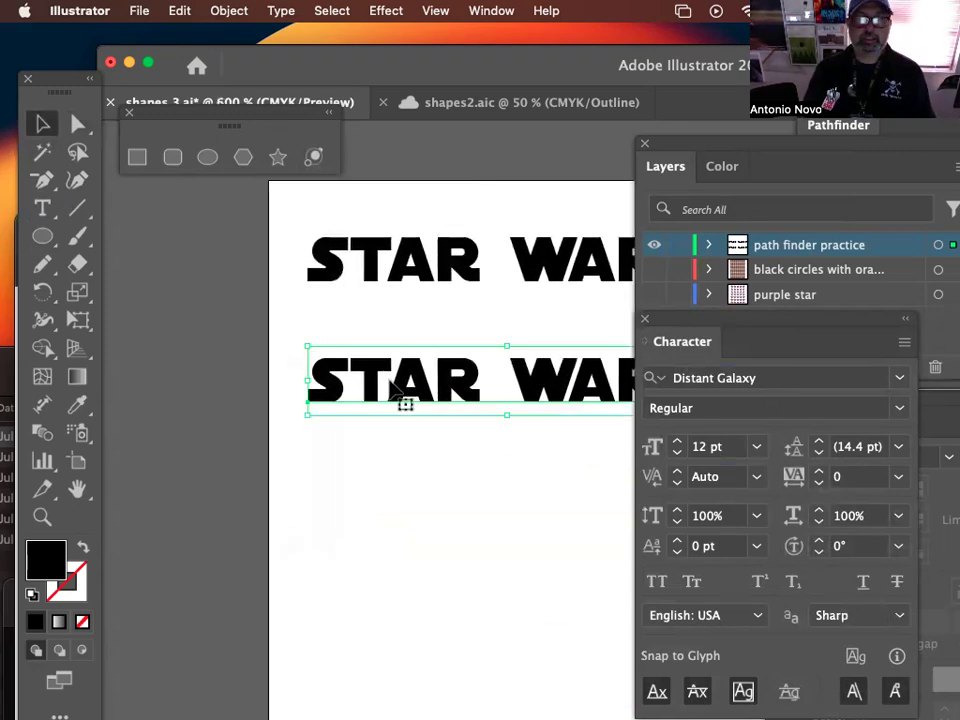
{"action": "key", "text": "t"}
{"action": "left_click", "coordinate": [316, 378]}
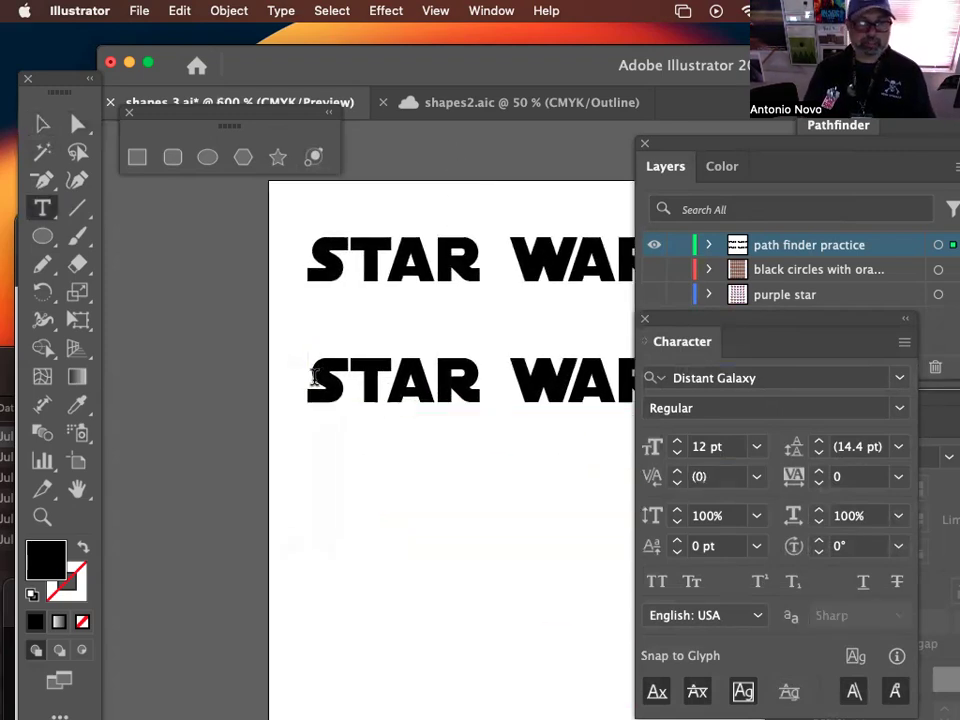
{"action": "type", "text": "E"}
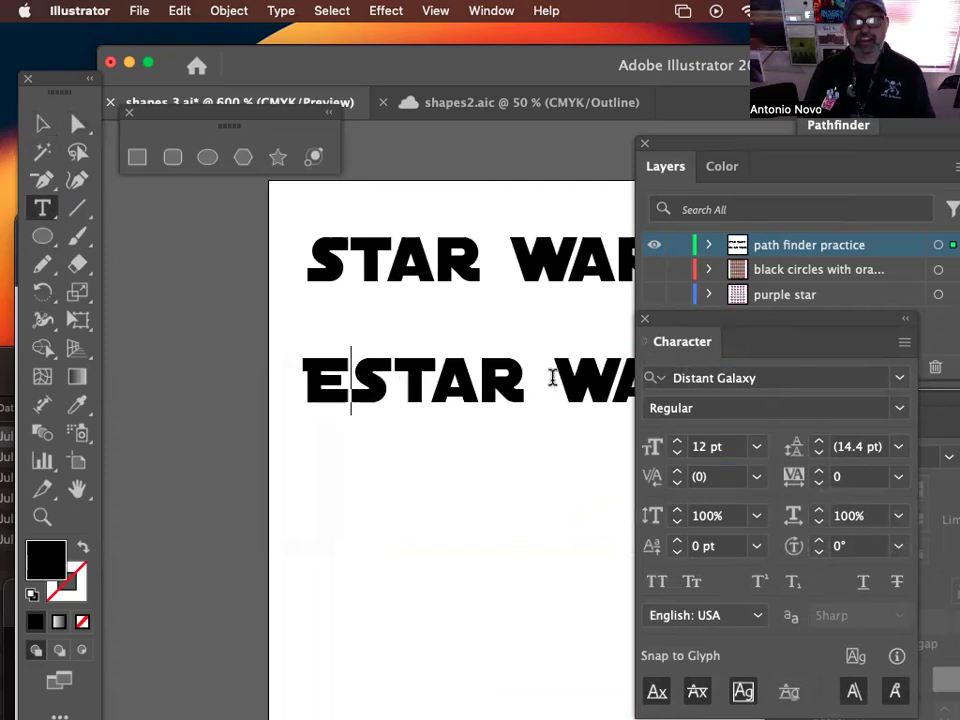
Step: Replace WARS in the duplicated text with GUARS, placed on a second line under ESTAR
{"action": "double_click", "coordinate": [560, 378]}
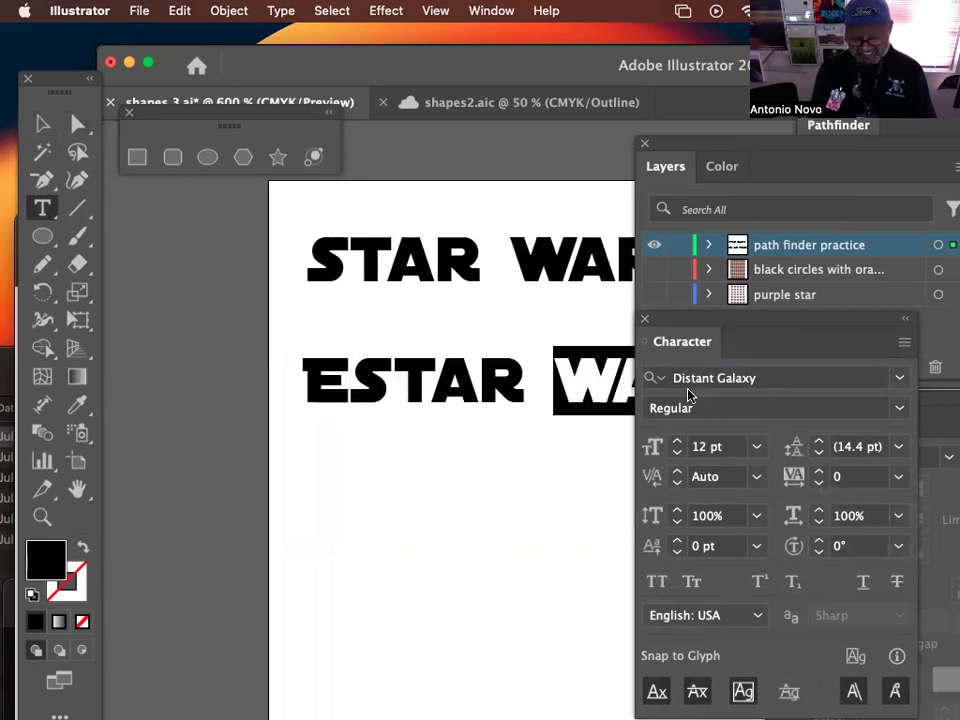
{"action": "key", "text": "BackSpace"}
{"action": "key", "text": "BackSpace"}
{"action": "key", "text": "Return"}
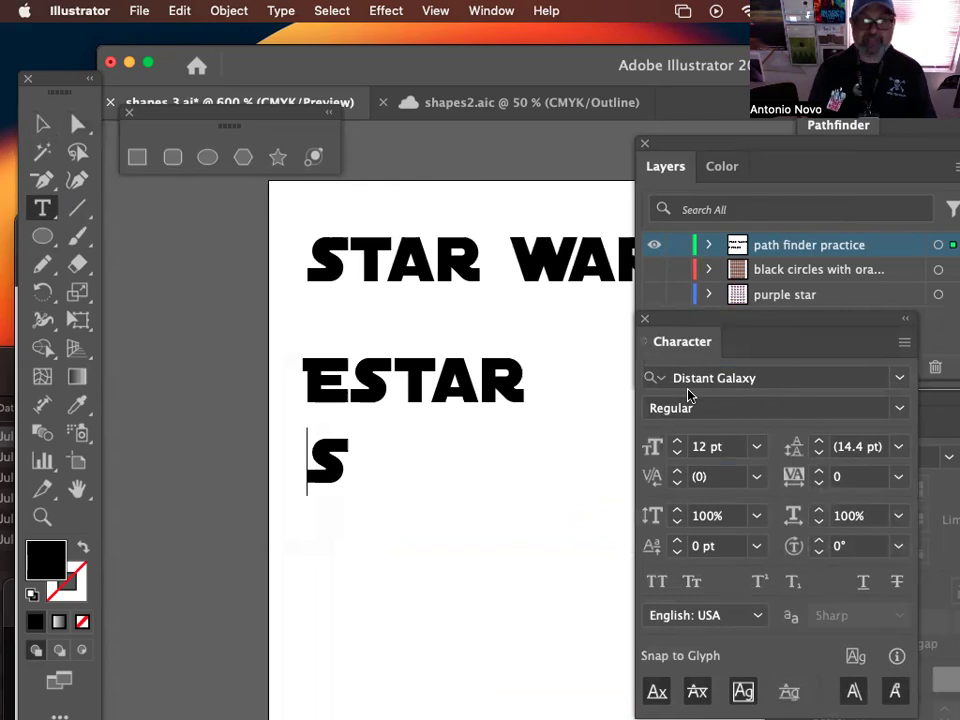
{"action": "left_click_drag", "start_coordinate": [352, 458], "coordinate": [296, 448]}
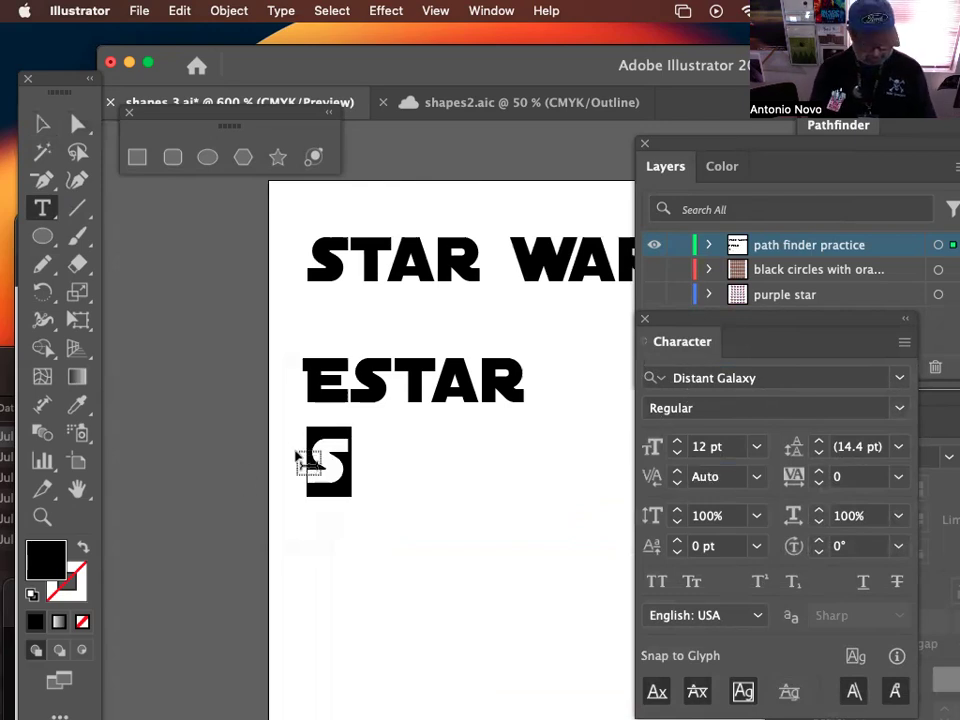
{"action": "type", "text": "GUAR"}
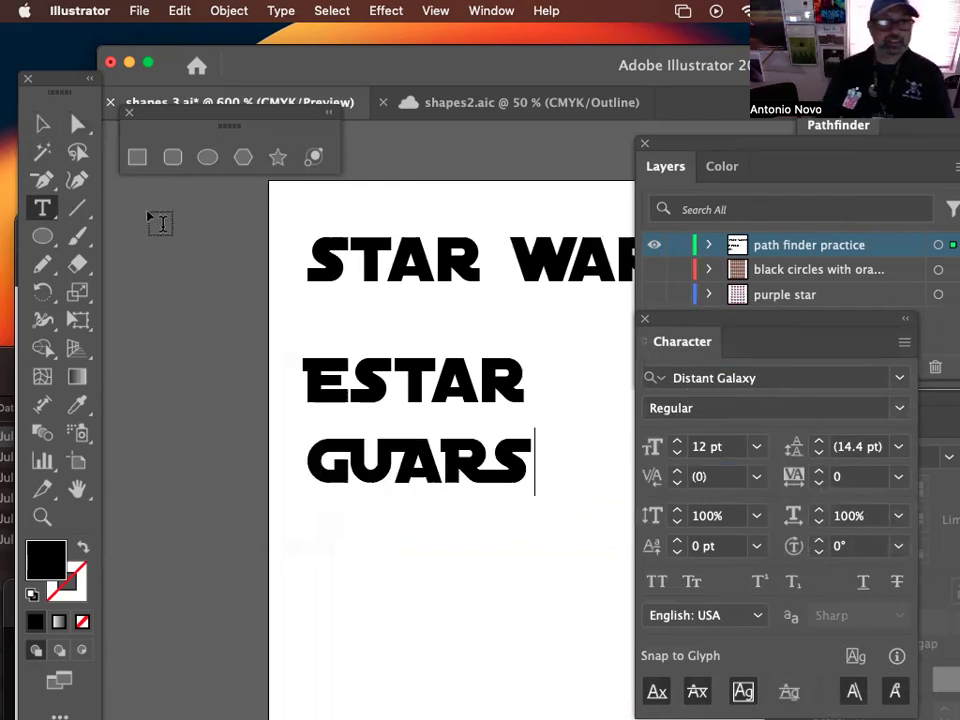
Step: Move the two-line ESTAR GUARS text up until it sits directly beneath STAR WARS
{"action": "left_click", "coordinate": [42, 124]}
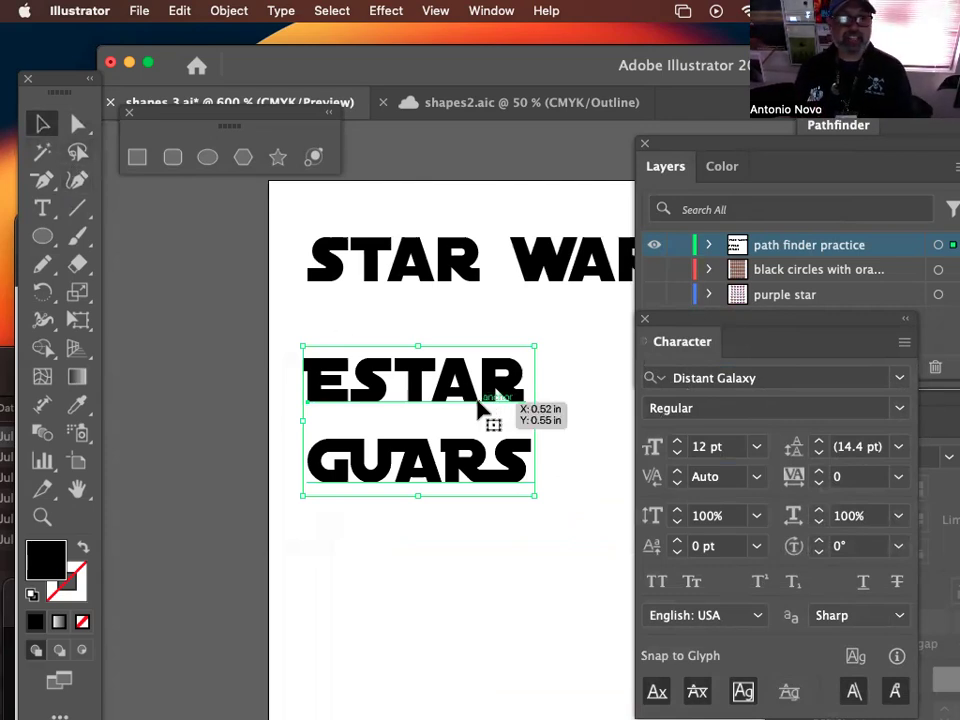
{"action": "left_click_drag", "start_coordinate": [470, 395], "coordinate": [466, 349]}
{"action": "left_click_drag", "start_coordinate": [525, 366], "coordinate": [481, 372]}
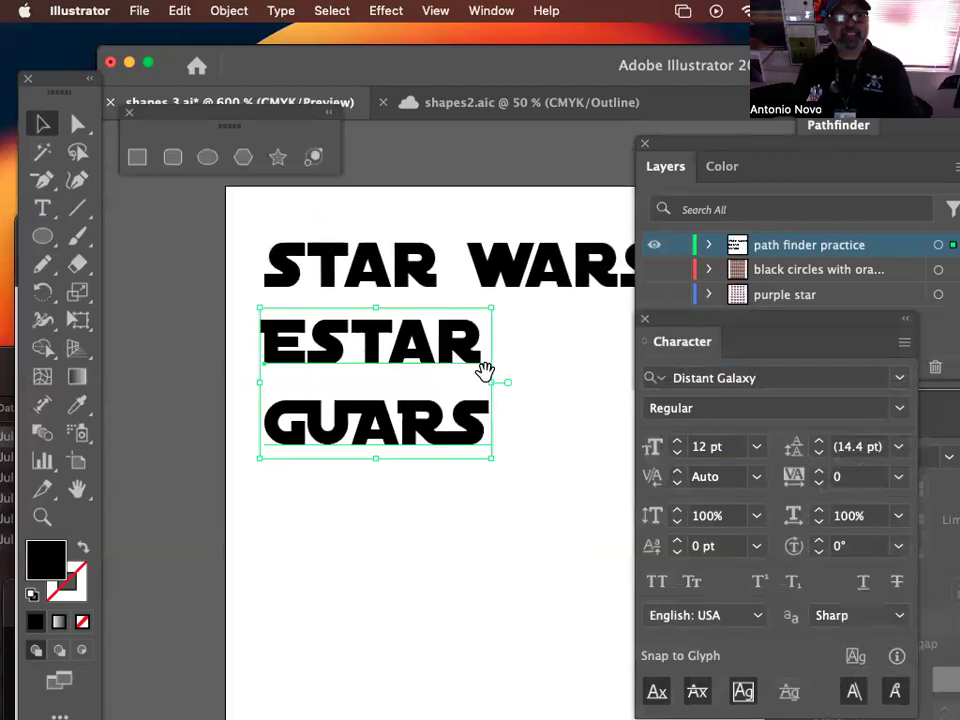
{"action": "left_click_drag", "start_coordinate": [574, 392], "coordinate": [430, 387]}
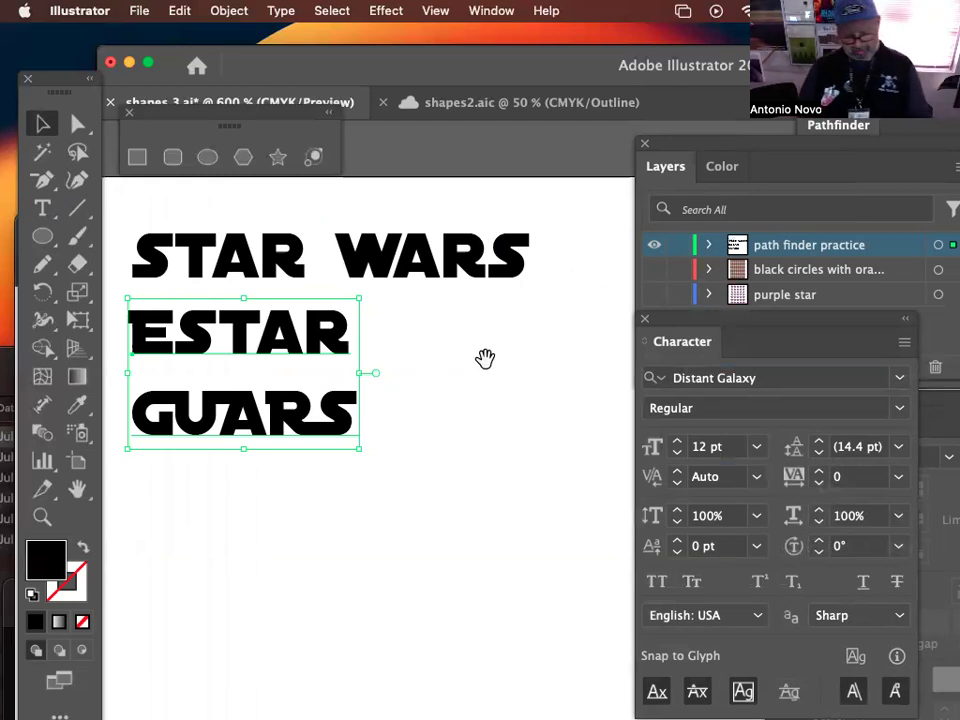
{"action": "key", "text": "super+minus"}
{"action": "key", "text": "super+minus"}
{"action": "left_click_drag", "start_coordinate": [540, 476], "coordinate": [268, 283]}
{"action": "left_click_drag", "start_coordinate": [505, 362], "coordinate": [413, 294]}
{"action": "left_click", "coordinate": [267, 347]}
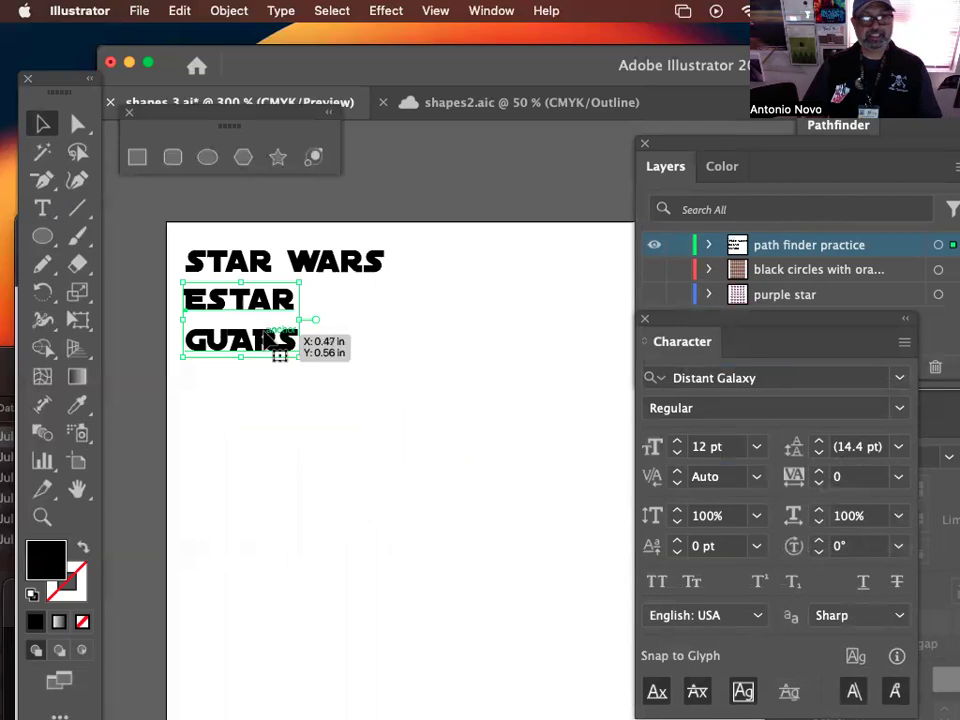
Step: Move the ESTAR GUARS text further down the artboard and back up beneath STAR WARS
{"action": "left_click_drag", "start_coordinate": [280, 307], "coordinate": [276, 366]}
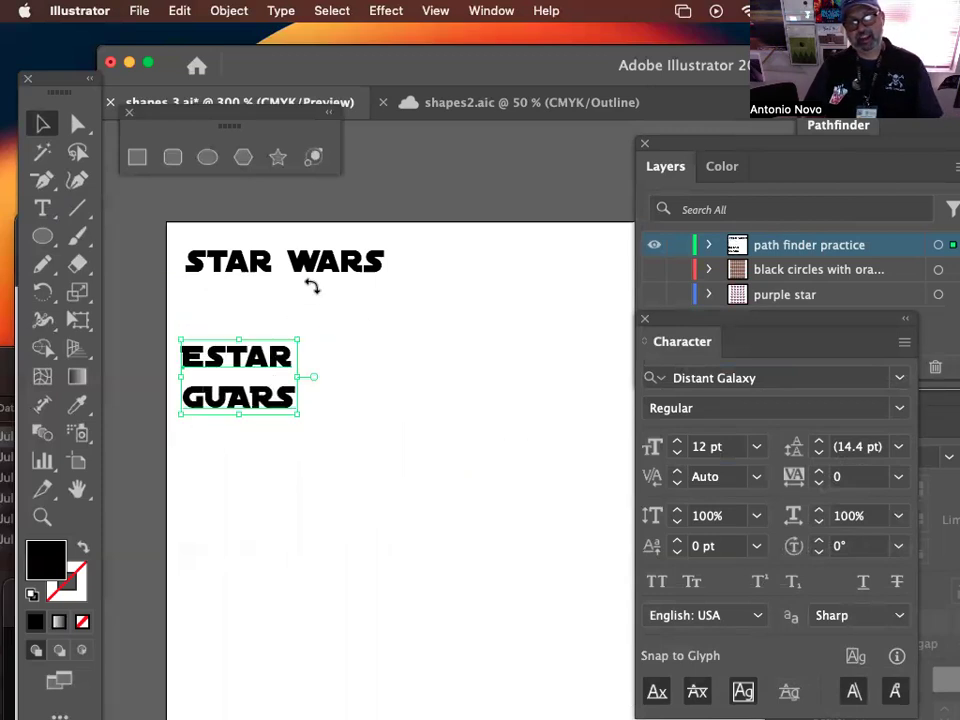
{"action": "left_click", "coordinate": [310, 276]}
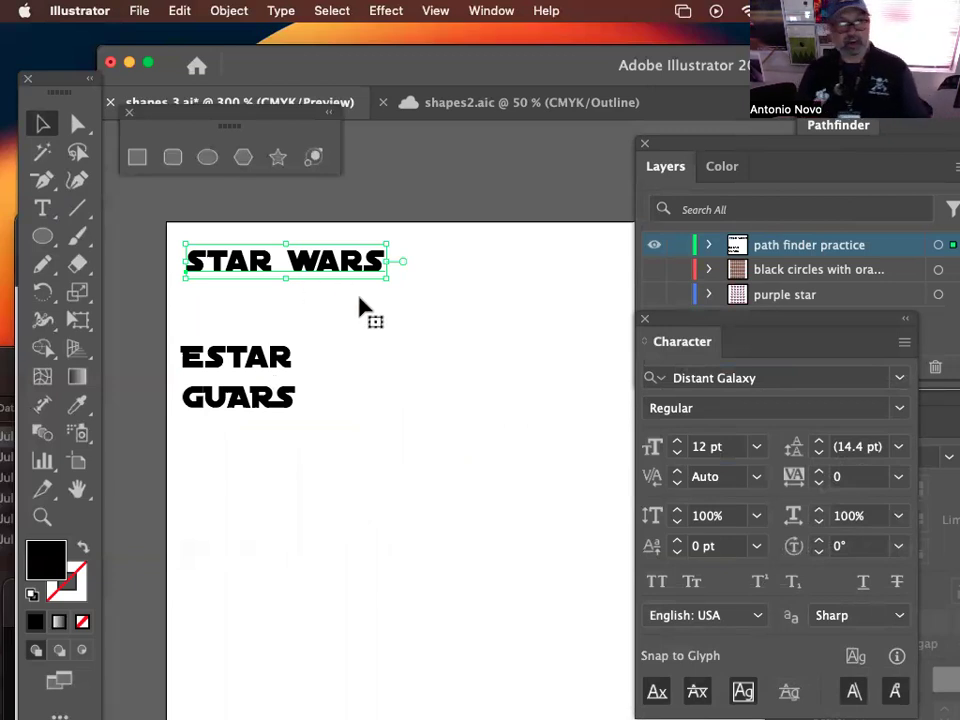
{"action": "left_click", "coordinate": [352, 322]}
{"action": "left_click_drag", "start_coordinate": [285, 355], "coordinate": [296, 334]}
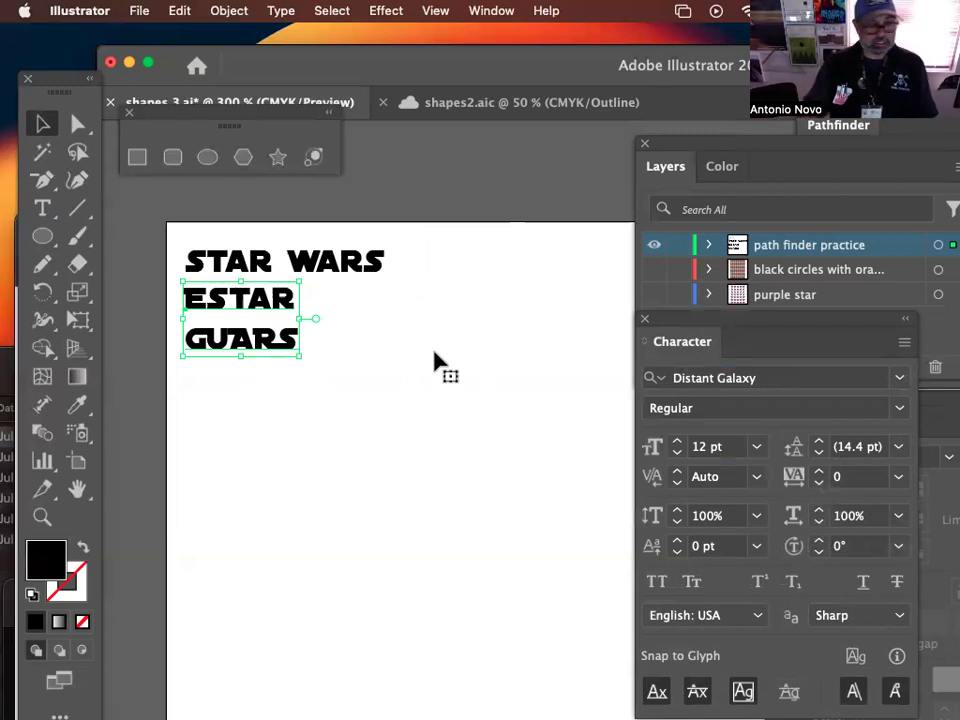
Step: Remove the line break so ESTAR GUARS reads on a single line
{"action": "key", "text": "t"}
{"action": "left_click", "coordinate": [243, 330]}
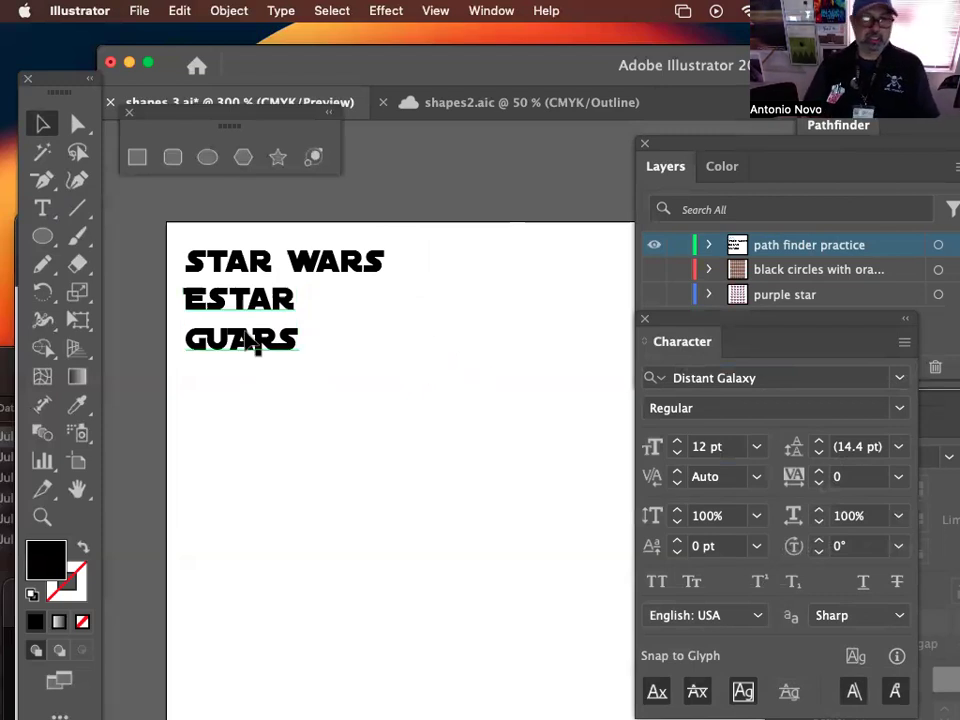
{"action": "left_click", "coordinate": [184, 338]}
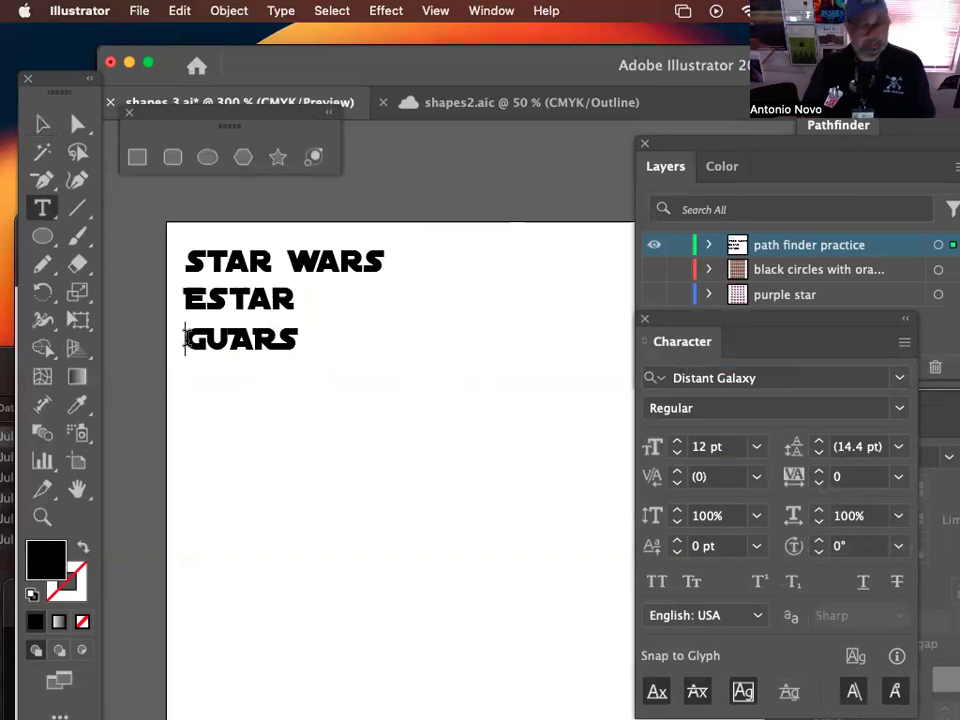
{"action": "key", "text": "BackSpace"}
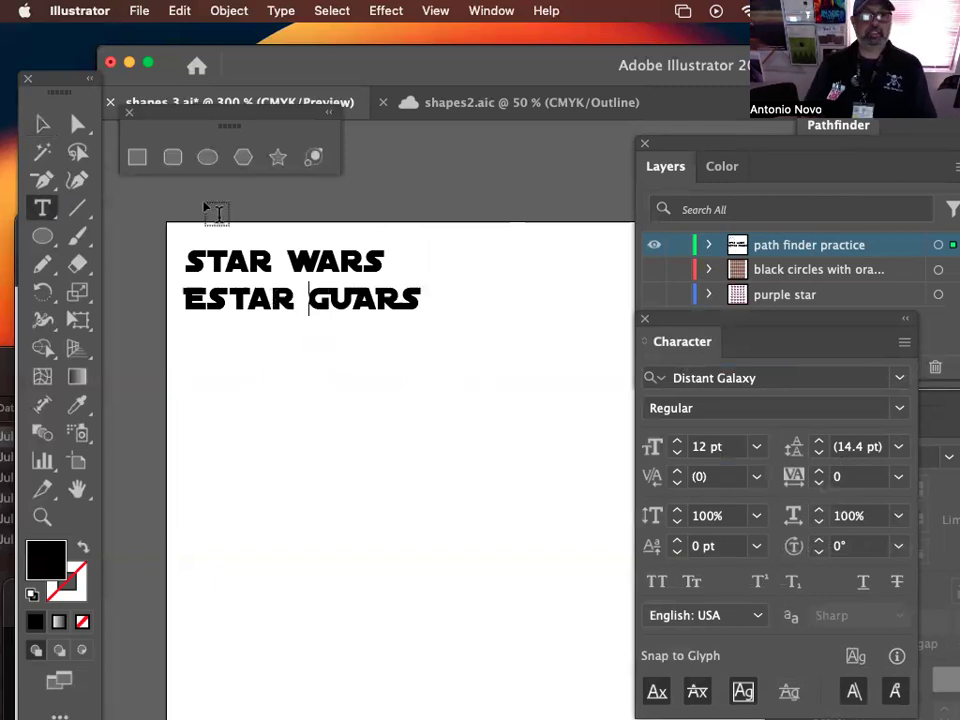
{"action": "key", "text": "Escape"}
Step: Swap the order of the two text lines, placing ESTAR GUARS above STAR WARS
{"action": "left_click_drag", "start_coordinate": [359, 311], "coordinate": [330, 299]}
{"action": "left_click_drag", "start_coordinate": [346, 229], "coordinate": [343, 259]}
{"action": "left_click", "coordinate": [343, 306]}
Step: Replace the wording of the ESTAR GUARS line with FRIDAY
{"action": "key", "text": "t"}
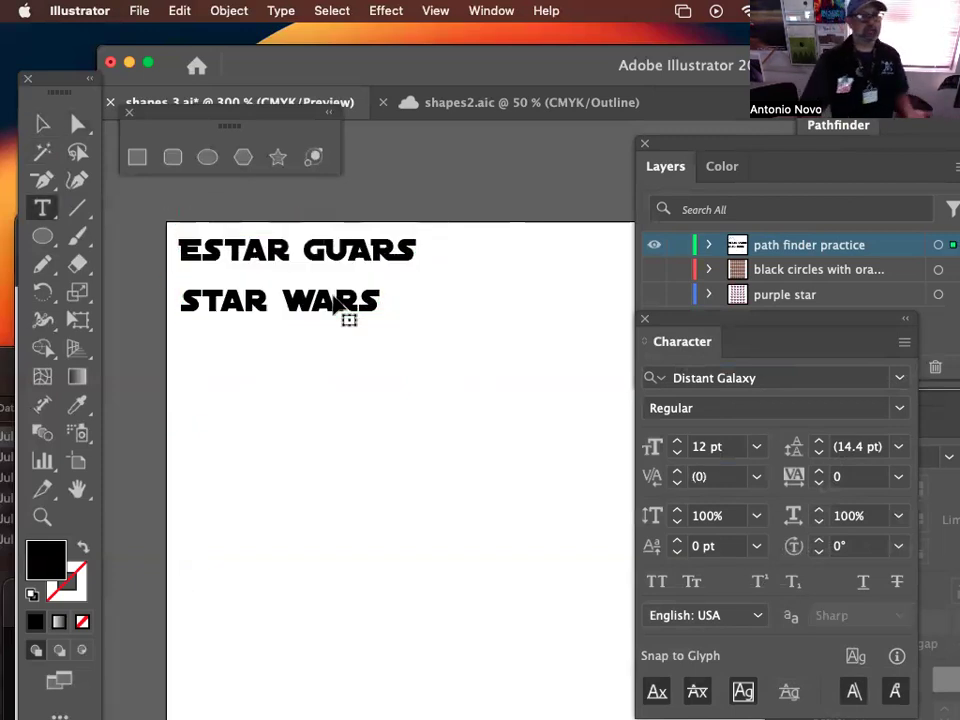
{"action": "triple_click", "coordinate": [335, 302]}
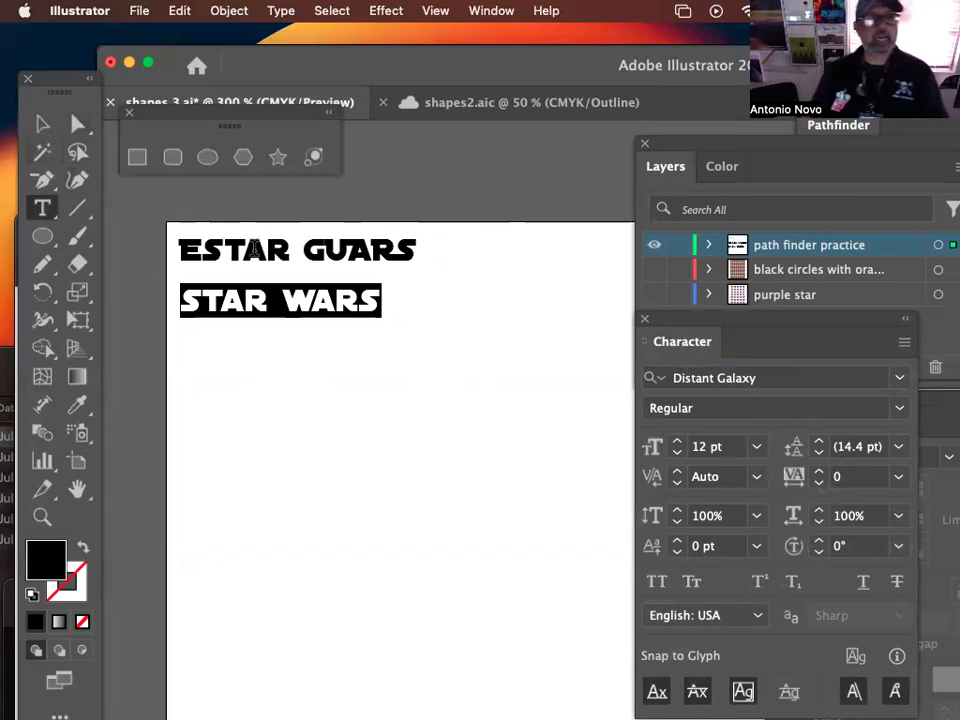
{"action": "triple_click", "coordinate": [255, 249]}
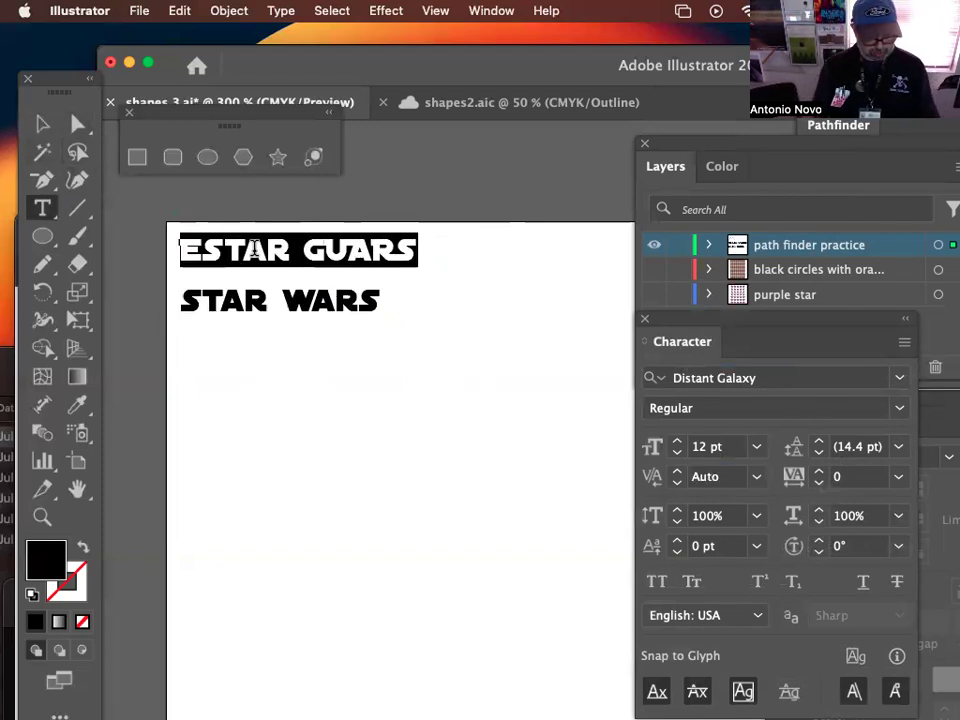
{"action": "type", "text": "FRIDA"}
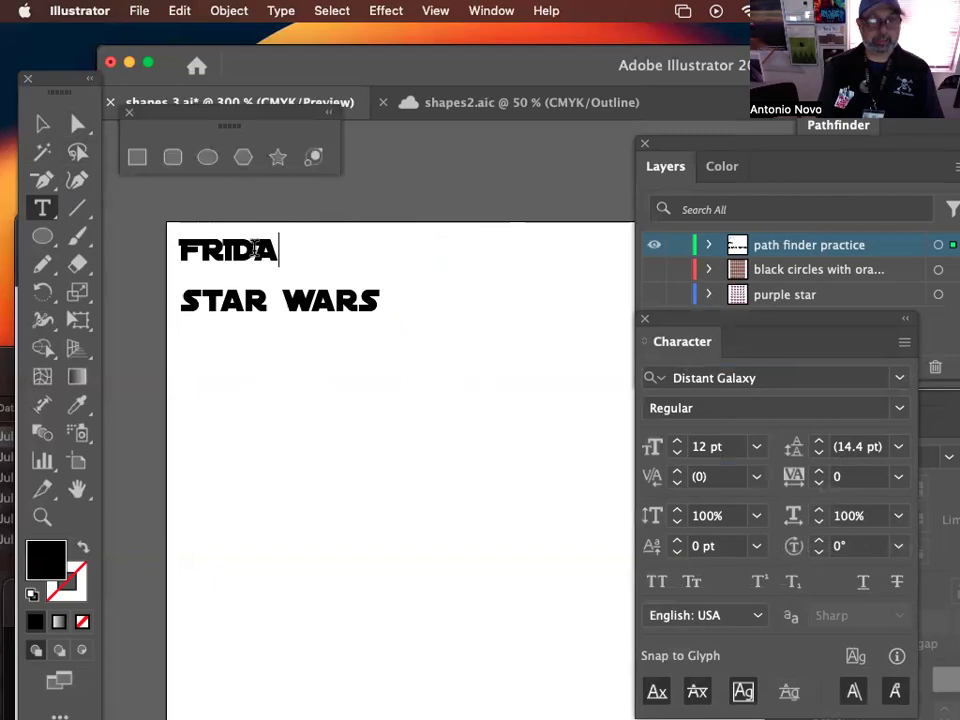
{"action": "type", "text": "Y"}
Step: Delete the STAR WARS text and shift FRIDAY slightly down and inward from the artboard's corner
{"action": "left_click", "coordinate": [42, 123]}
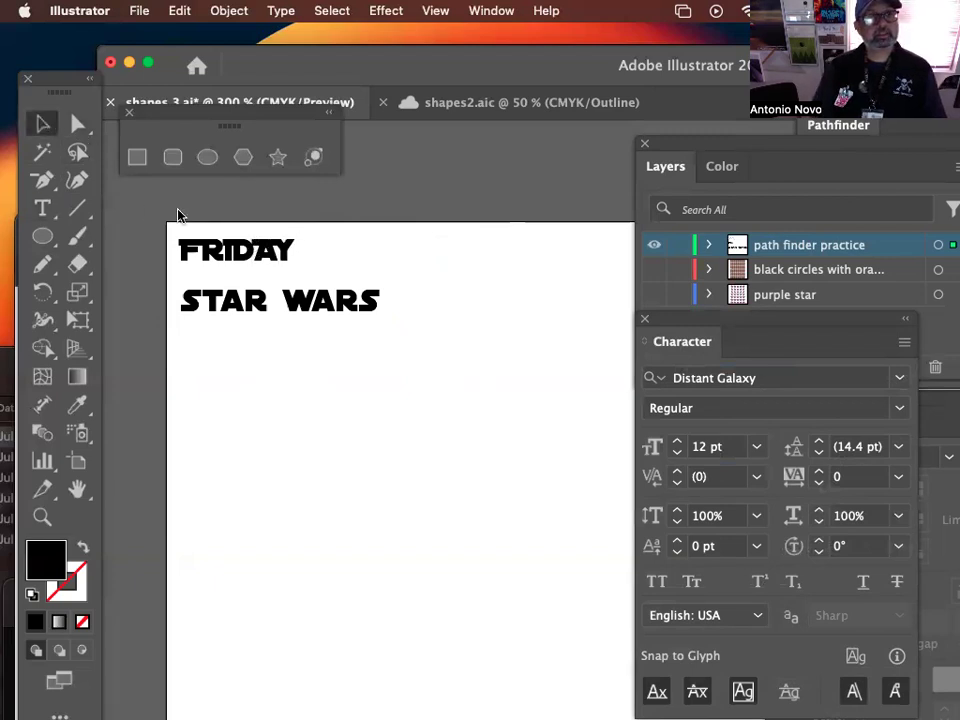
{"action": "left_click", "coordinate": [265, 309]}
{"action": "key", "text": "Delete"}
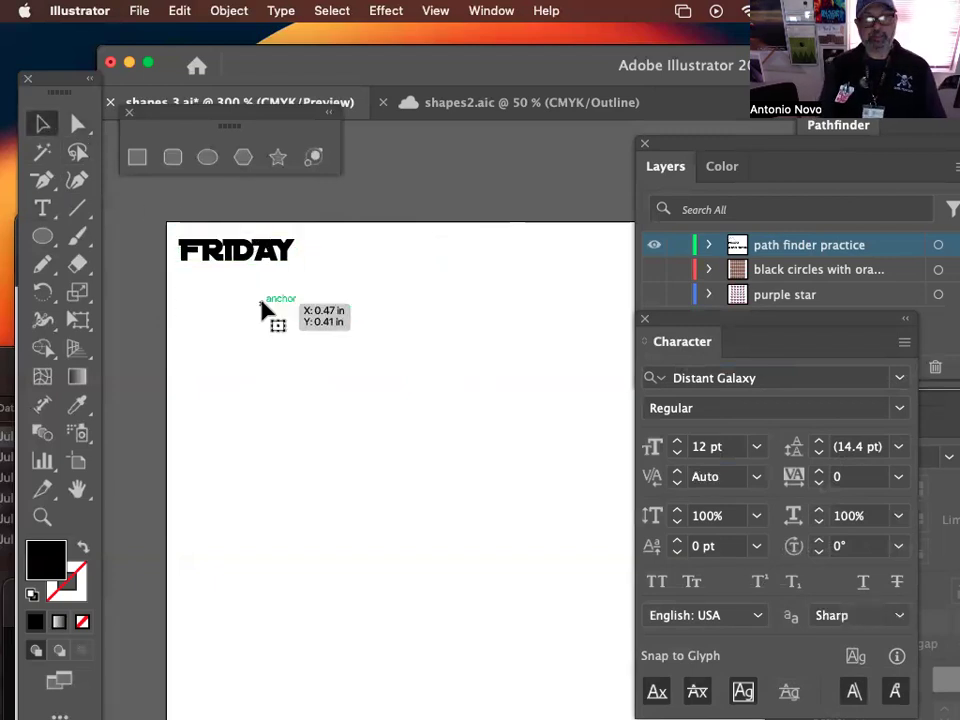
{"action": "left_click_drag", "start_coordinate": [285, 266], "coordinate": [310, 283]}
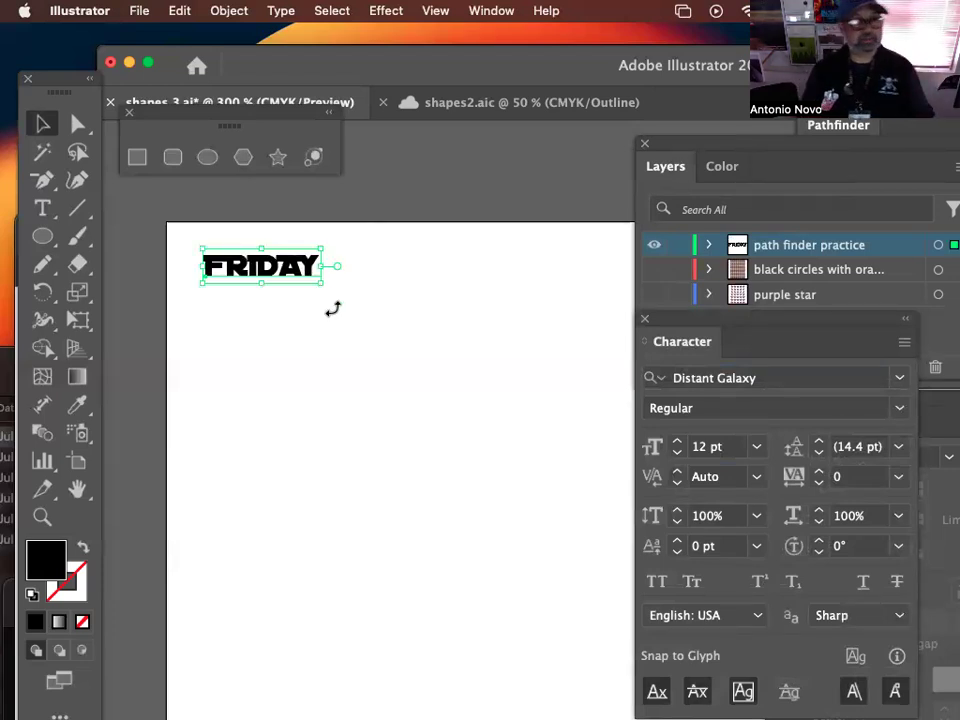
Step: Add a new Distant Galaxy text line reading FRIDAY below the existing one
{"action": "left_click", "coordinate": [42, 208]}
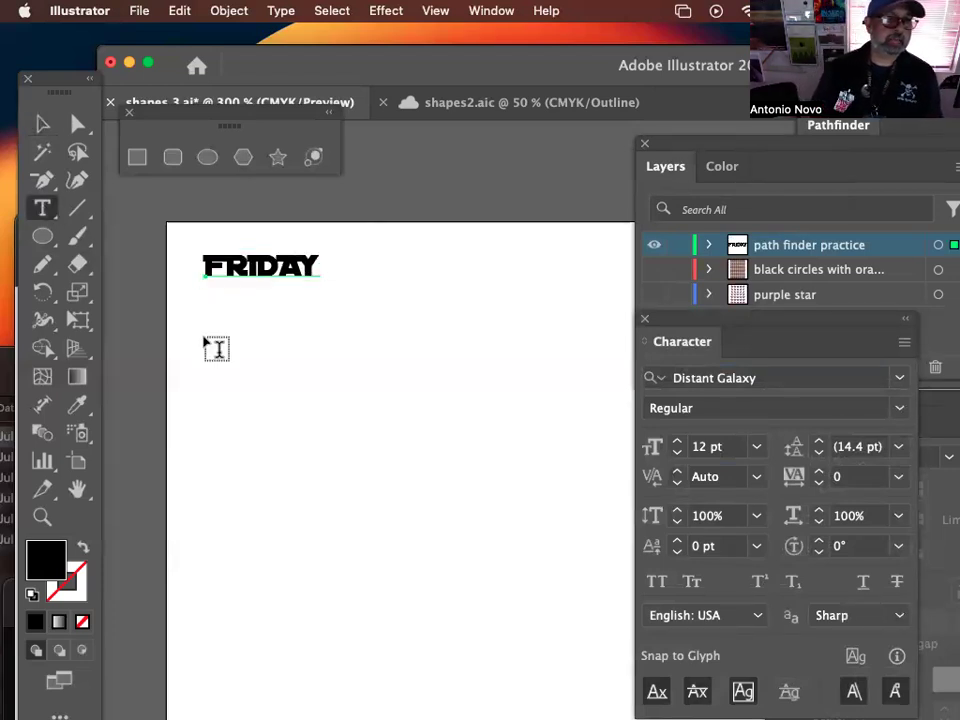
{"action": "left_click", "coordinate": [206, 330]}
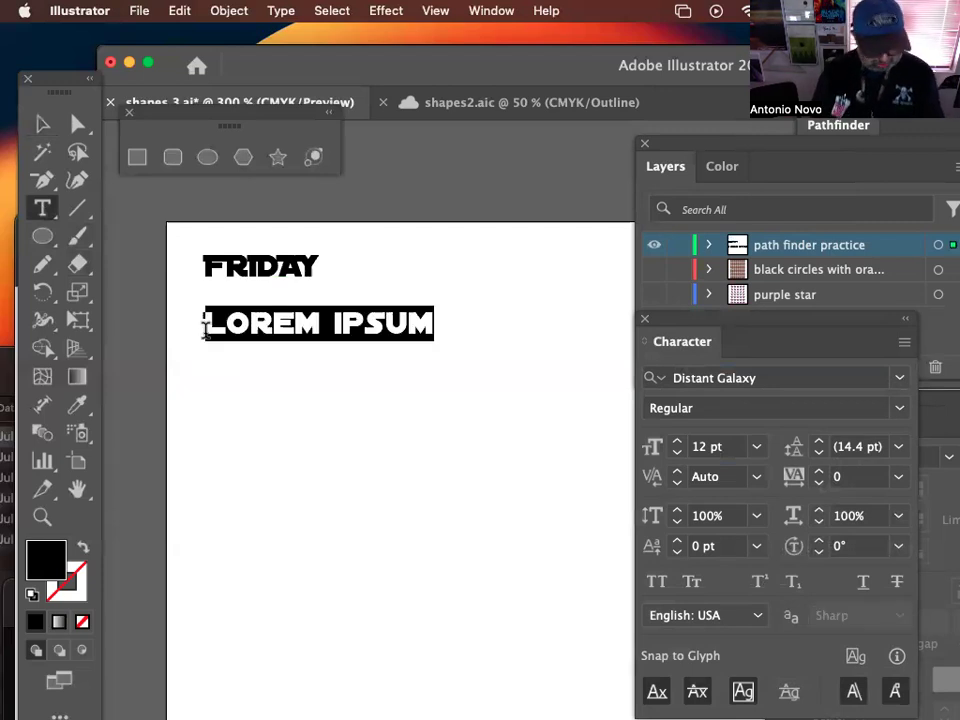
{"action": "type", "text": "FRIDA"}
{"action": "key", "text": "BackSpace"}
{"action": "key", "text": "BackSpace"}
{"action": "type", "text": "IODAY"}
{"action": "key", "text": "BackSpace"}
{"action": "key", "text": "BackSpace"}
{"action": "key", "text": "BackSpace"}
{"action": "key", "text": "BackSpace"}
{"action": "type", "text": "DAY"}
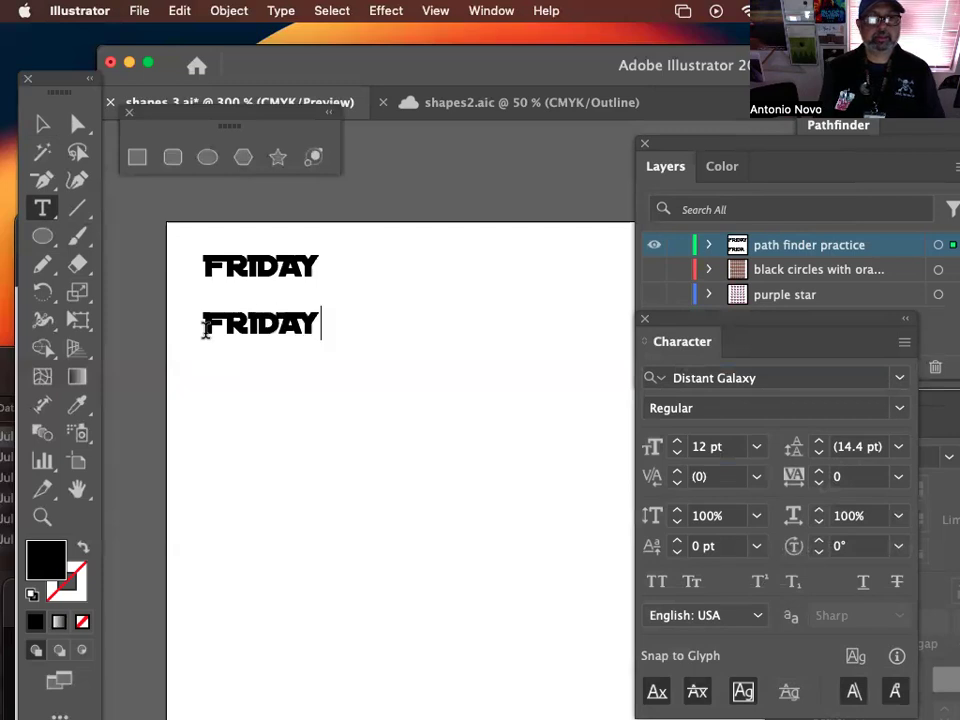
Step: Delete the upper FRIDAY text and move the remaining one up into its place
{"action": "left_click", "coordinate": [43, 122]}
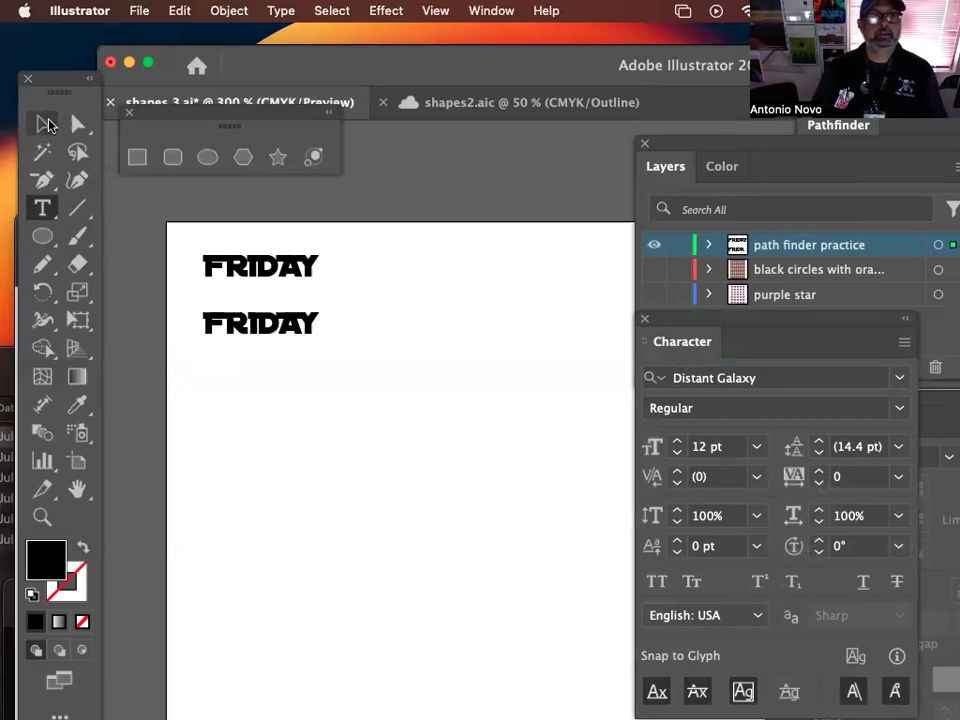
{"action": "left_click", "coordinate": [252, 272]}
{"action": "key", "text": "Delete"}
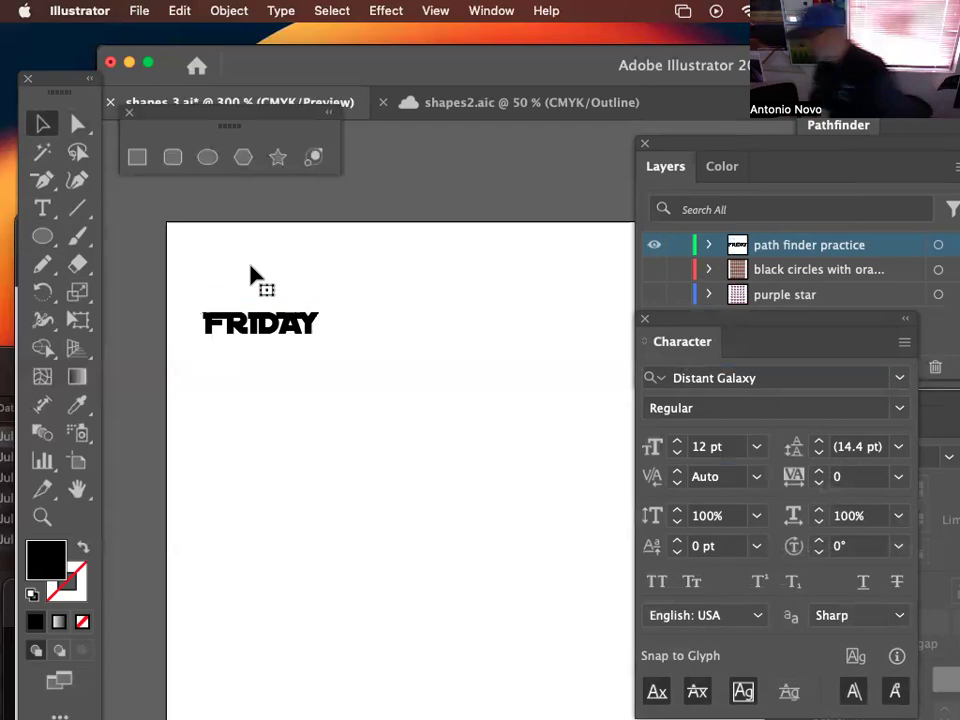
{"action": "left_click_drag", "start_coordinate": [254, 320], "coordinate": [246, 262]}
{"action": "key", "text": "super+plus"}
{"action": "left_click_drag", "start_coordinate": [557, 459], "coordinate": [240, 199]}
{"action": "left_click_drag", "start_coordinate": [514, 360], "coordinate": [402, 207]}
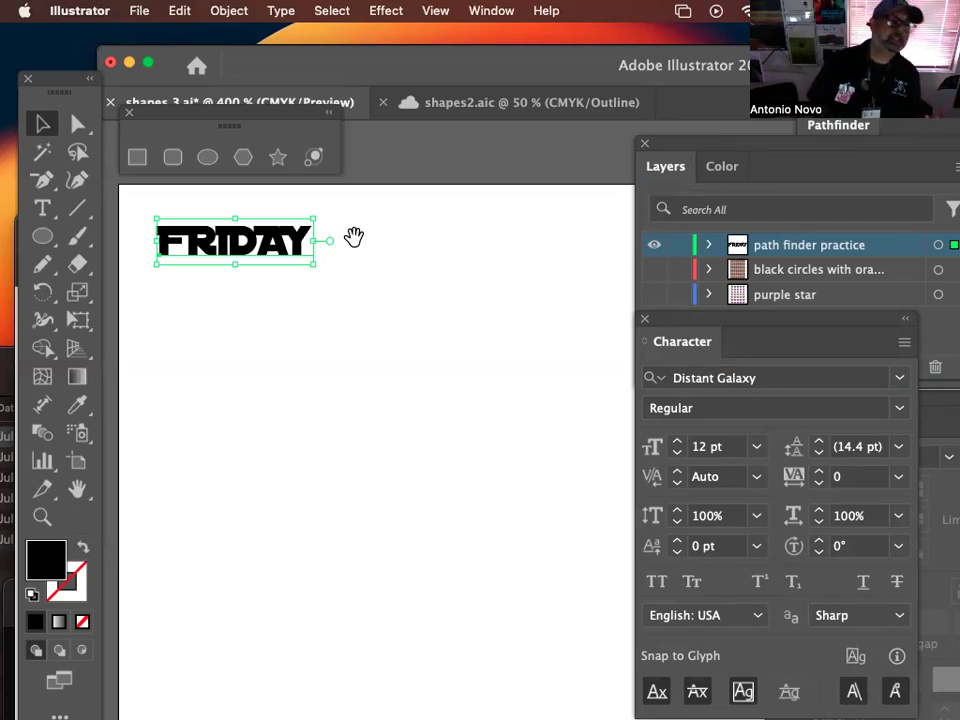
Step: Increase the font size of the FRIDAY text to 22 pt
{"action": "left_click", "coordinate": [297, 266]}
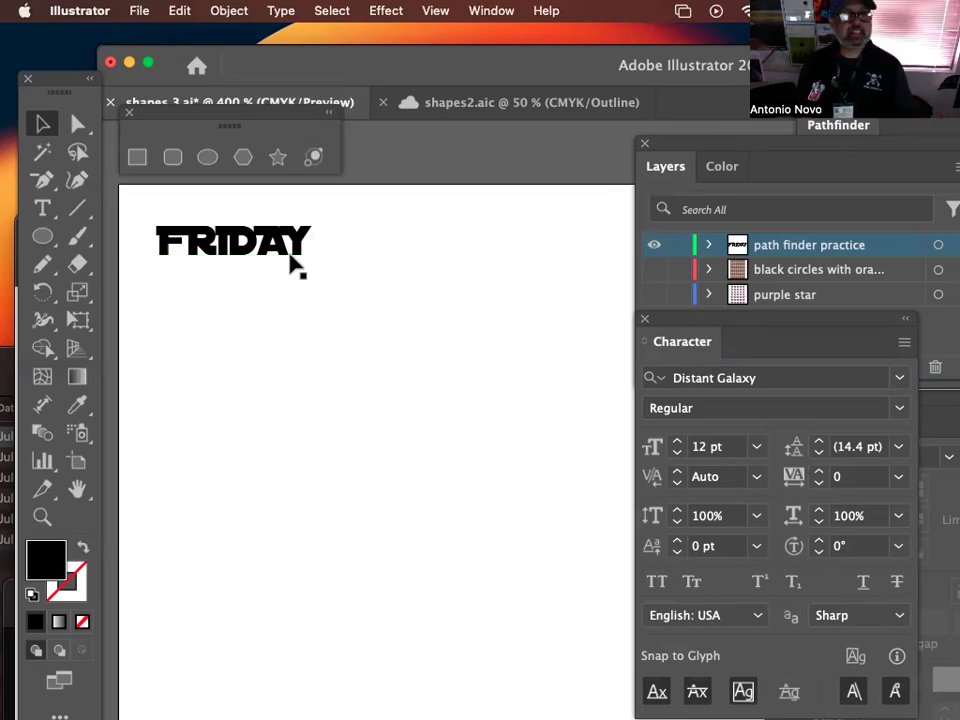
{"action": "key", "text": "super+minus"}
{"action": "left_click_drag", "start_coordinate": [474, 418], "coordinate": [324, 291]}
{"action": "key", "text": "super+minus"}
{"action": "left_click_drag", "start_coordinate": [489, 392], "coordinate": [349, 264]}
{"action": "key", "text": "super+minus"}
{"action": "left_click_drag", "start_coordinate": [457, 389], "coordinate": [352, 292]}
{"action": "key", "text": "super+minus"}
{"action": "left_click_drag", "start_coordinate": [515, 425], "coordinate": [332, 297]}
{"action": "left_click_drag", "start_coordinate": [454, 319], "coordinate": [399, 298]}
{"action": "key", "text": "super+minus"}
{"action": "left_click_drag", "start_coordinate": [553, 447], "coordinate": [347, 195]}
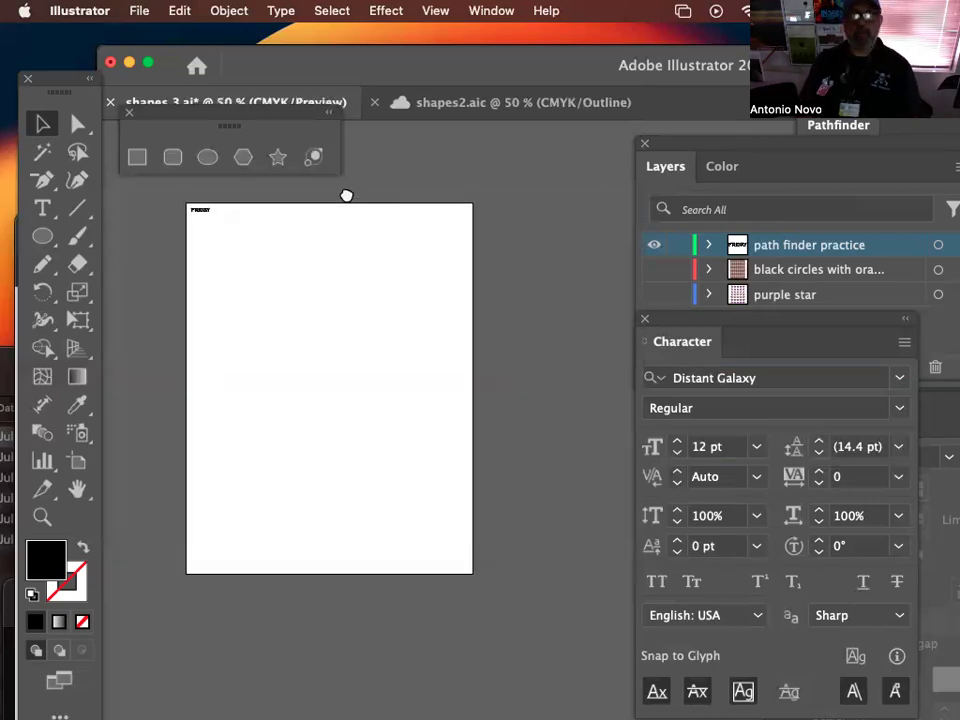
{"action": "left_click", "coordinate": [205, 212]}
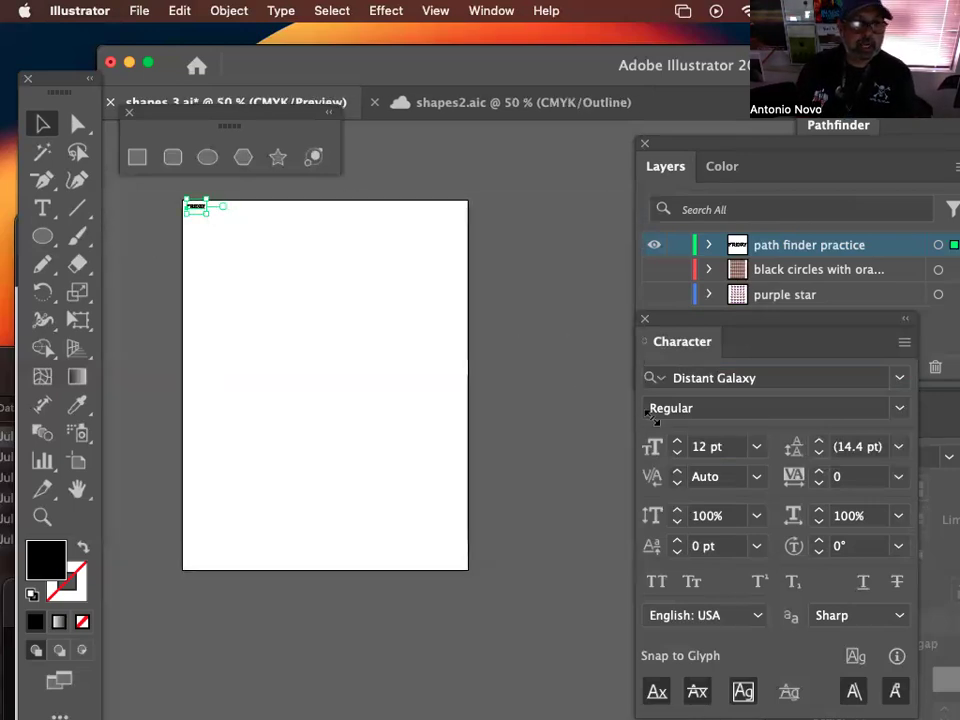
{"action": "left_click", "coordinate": [677, 441]}
{"action": "left_click", "coordinate": [677, 441]}
{"action": "left_click", "coordinate": [677, 441]}
{"action": "left_click", "coordinate": [677, 441]}
{"action": "left_click", "coordinate": [677, 441]}
{"action": "left_click", "coordinate": [677, 441]}
{"action": "left_click", "coordinate": [677, 441]}
{"action": "left_click", "coordinate": [677, 441]}
{"action": "left_click", "coordinate": [677, 441]}
{"action": "left_click", "coordinate": [677, 441]}
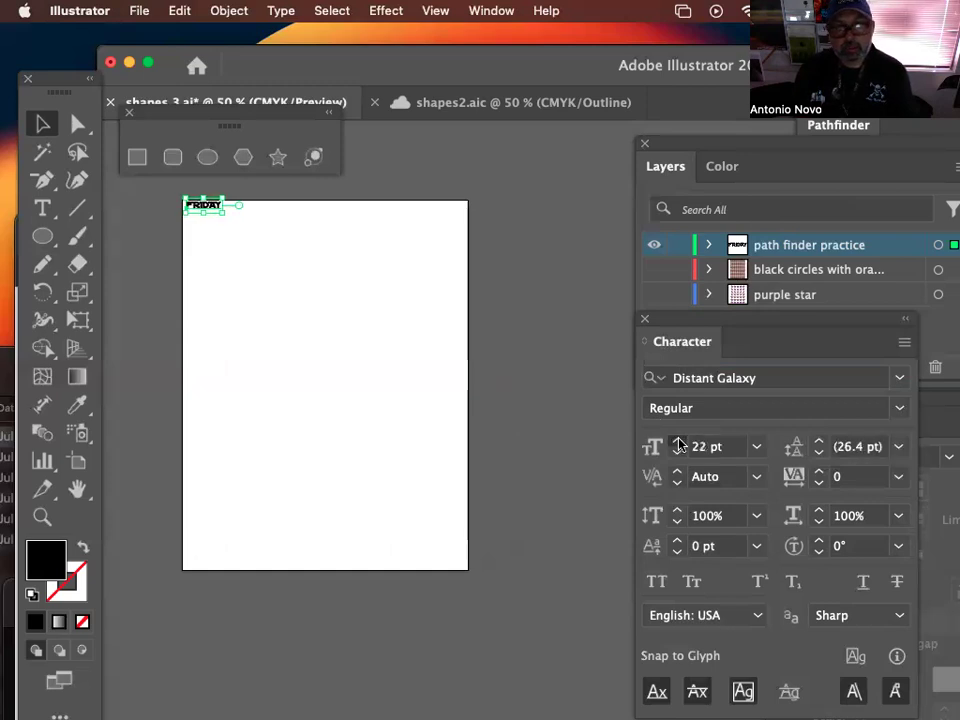
Step: Increase the FRIDAY text to 24 pt, then scale it proportionally to about 172 pt so it spans the artboard's width
{"action": "left_click", "coordinate": [677, 441]}
{"action": "left_click", "coordinate": [677, 441]}
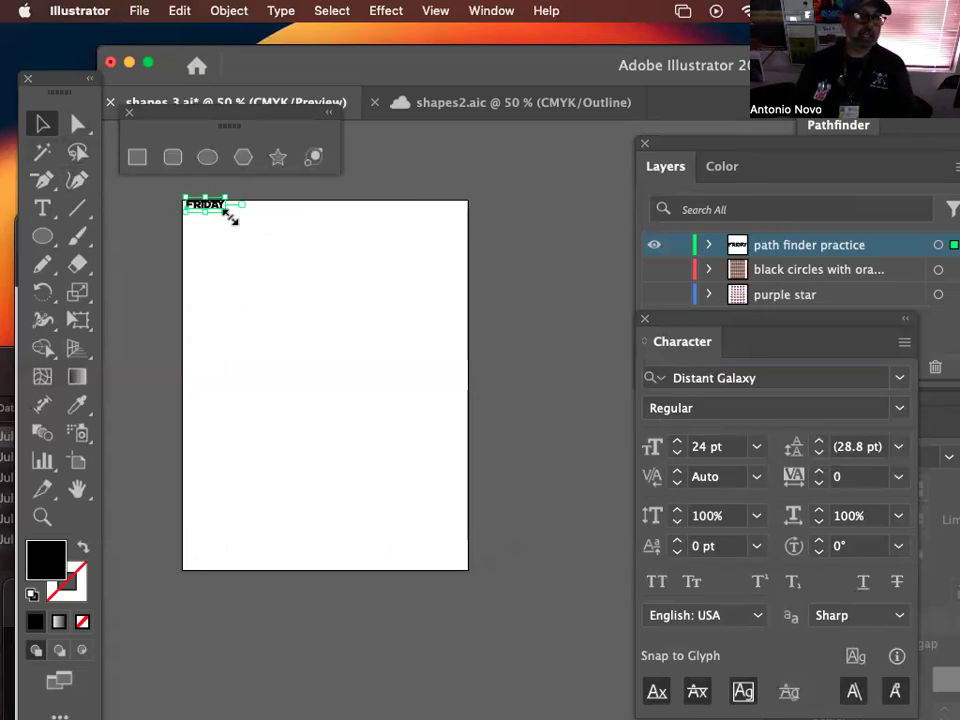
{"action": "left_click_drag", "start_coordinate": [227, 214], "coordinate": [467, 396]}
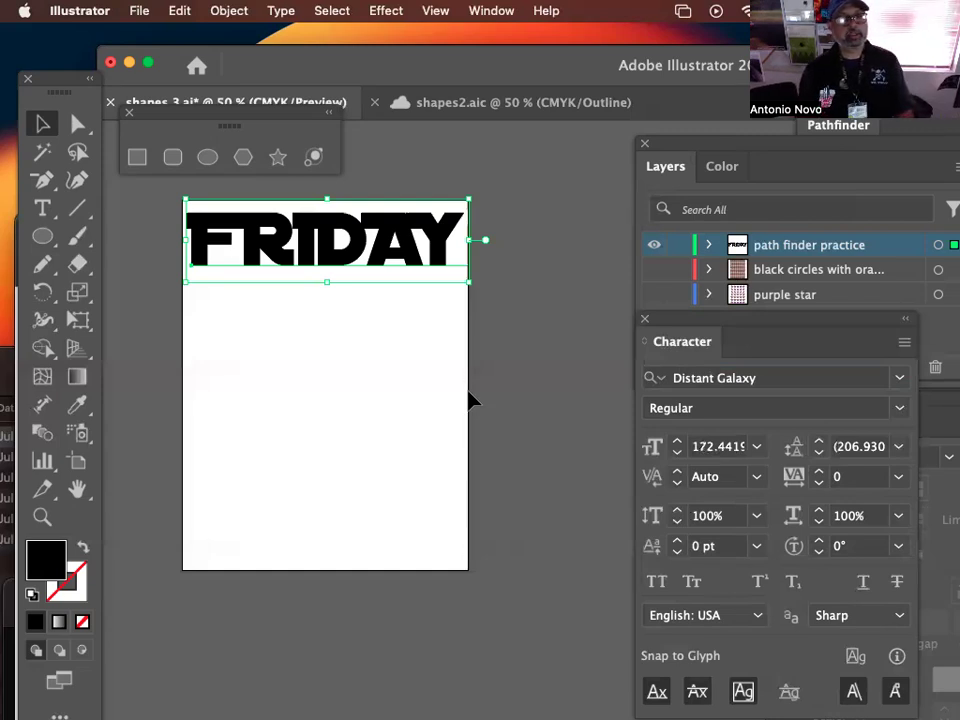
Step: Duplicate the enlarged FRIDAY text directly below the original, keeping both lines aligned
{"action": "left_click", "coordinate": [451, 377]}
{"action": "left_click", "coordinate": [336, 260]}
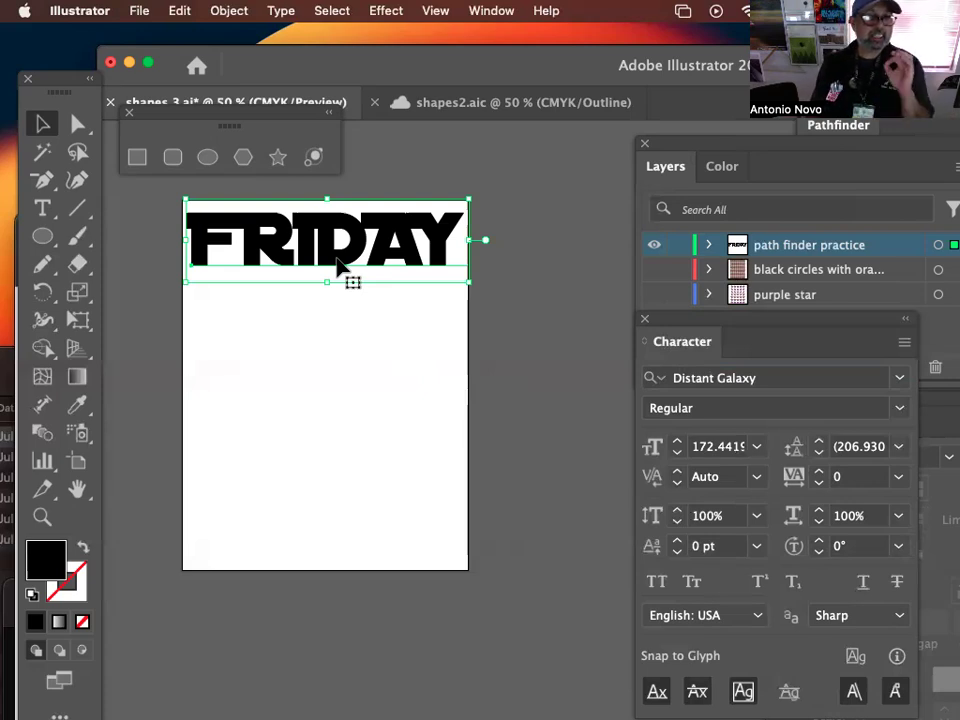
{"action": "left_click_drag", "start_coordinate": [339, 268], "coordinate": [333, 335]}
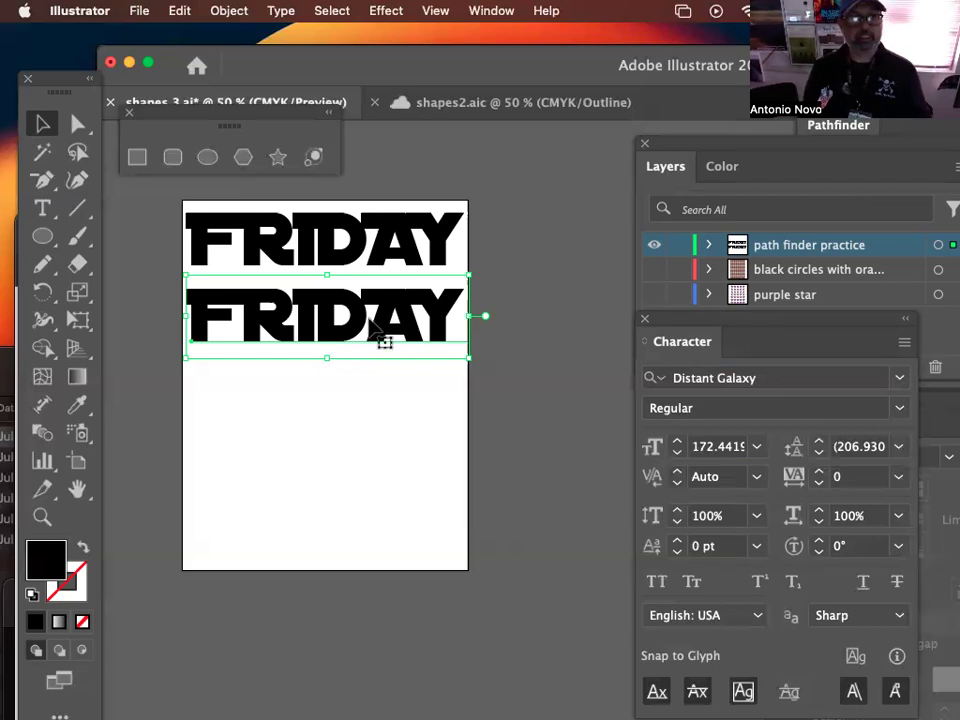
Step: Convert the lower FRIDAY text to vector outlines
{"action": "left_click", "coordinate": [381, 456]}
{"action": "left_click", "coordinate": [345, 322]}
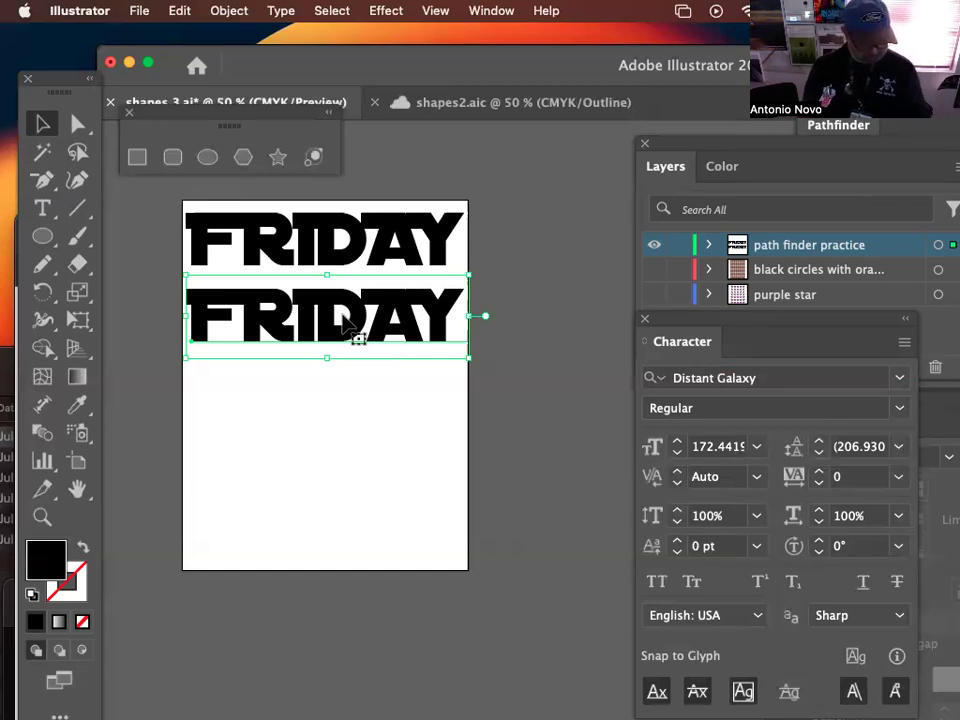
{"action": "key", "text": "super+shift+o"}
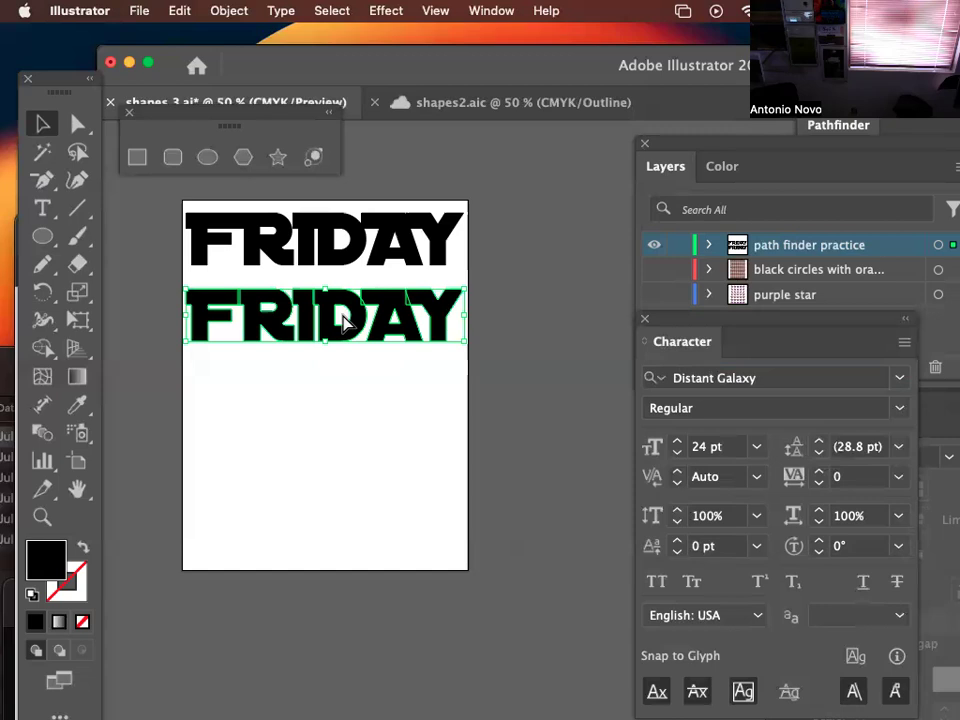
{"action": "key", "text": "super+shift+o"}
Step: Examine the letter paths of the outlined lower FRIDAY up close in Outline view and in Preview
{"action": "key", "text": "super+y"}
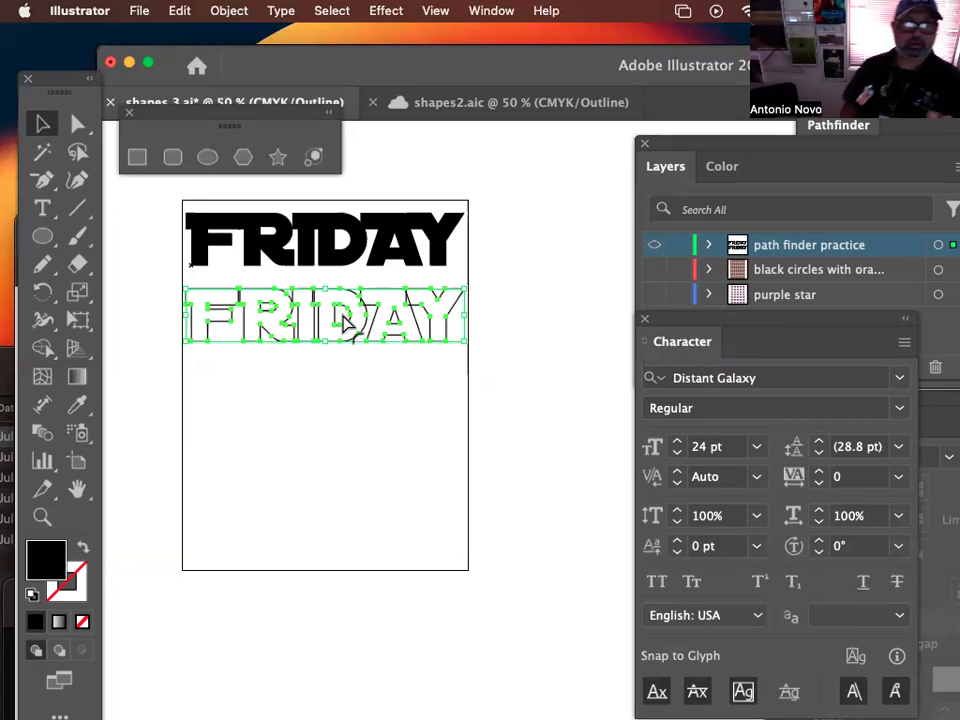
{"action": "left_click", "coordinate": [42, 516]}
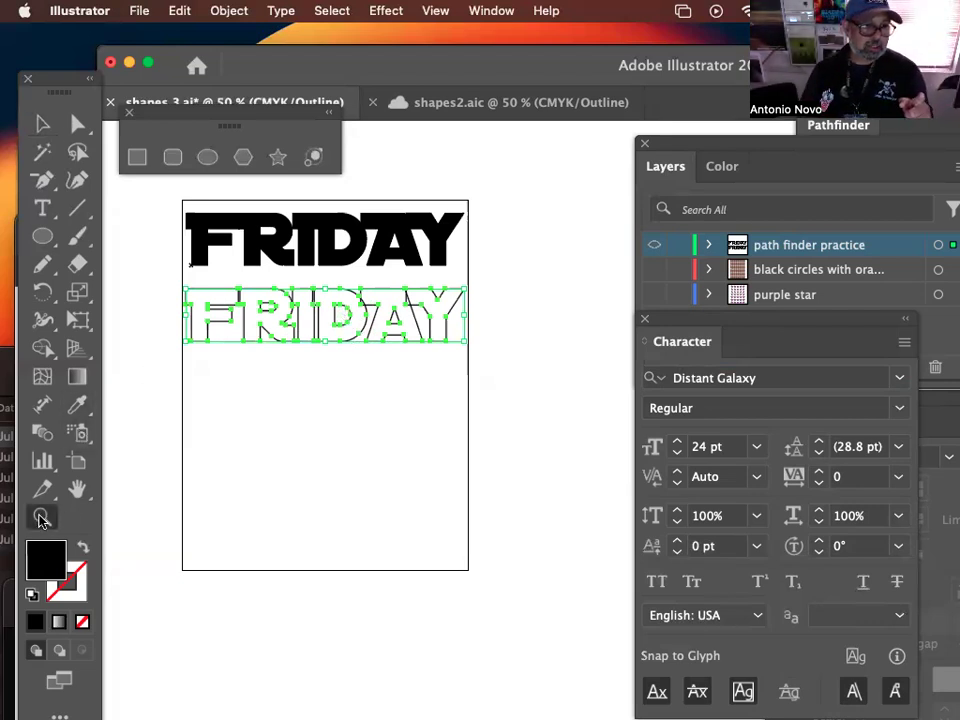
{"action": "left_click_drag", "start_coordinate": [168, 258], "coordinate": [336, 358]}
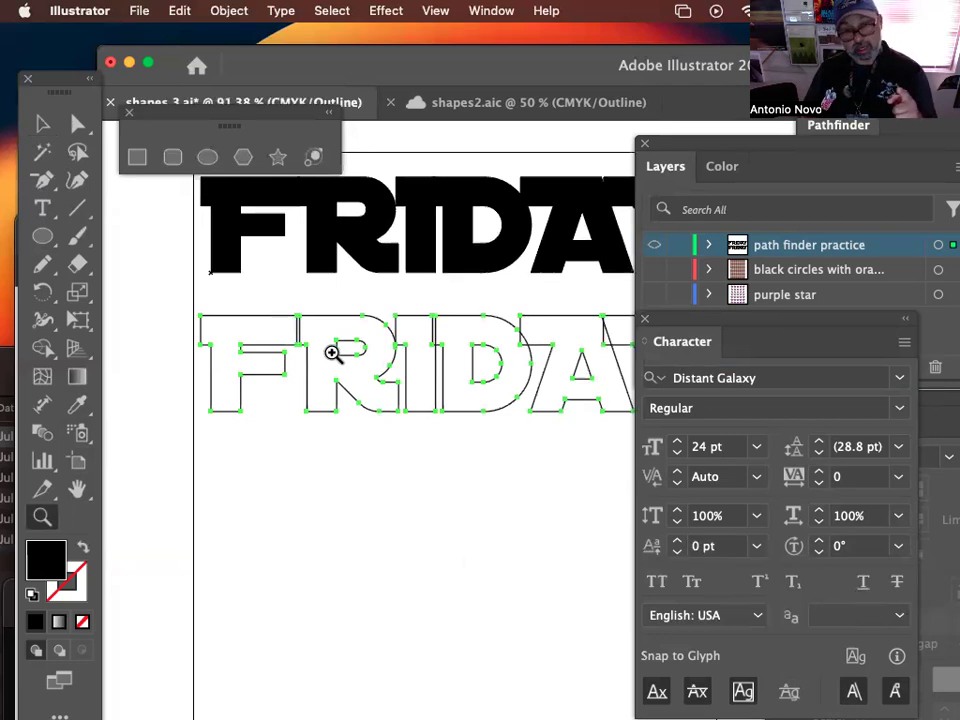
{"action": "key", "text": "v"}
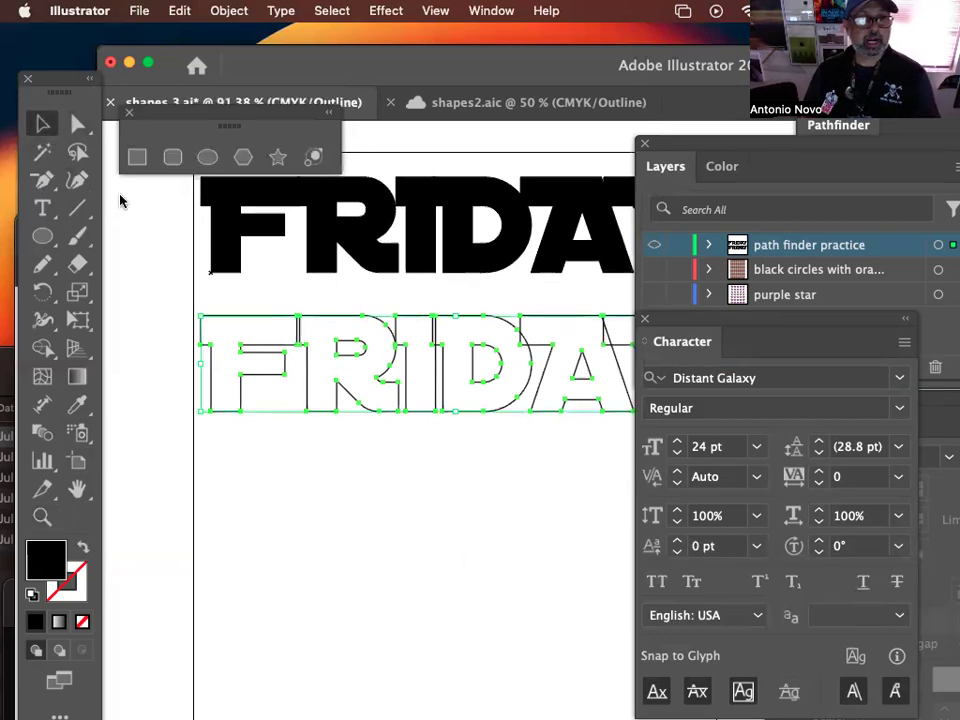
{"action": "left_click", "coordinate": [120, 201]}
{"action": "left_click", "coordinate": [288, 350]}
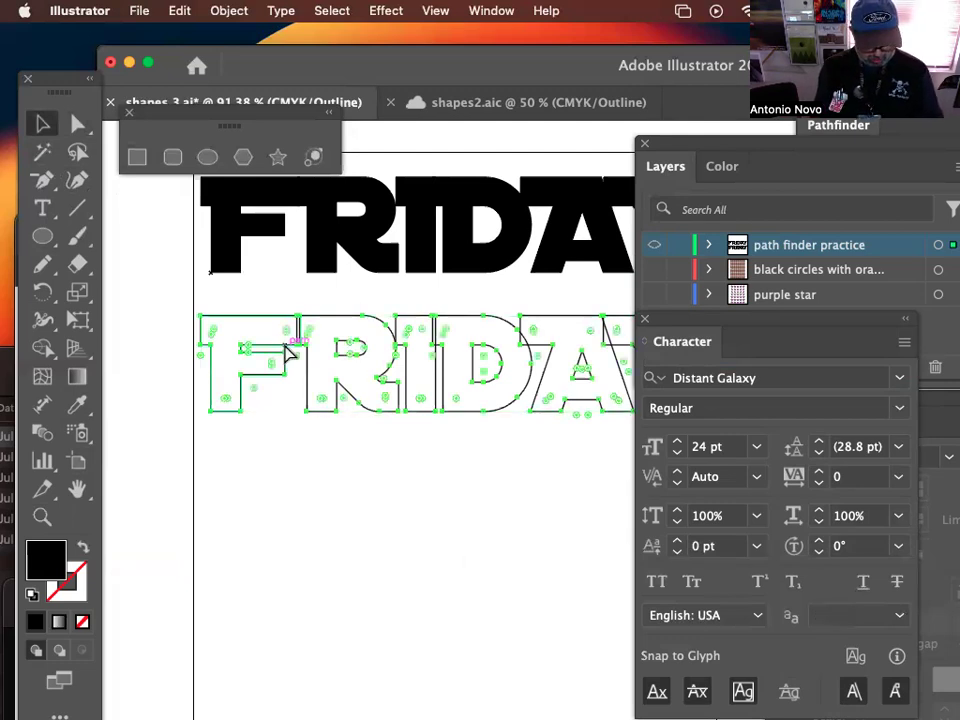
{"action": "key", "text": "super+y"}
{"action": "left_click_drag", "start_coordinate": [495, 420], "coordinate": [391, 407]}
{"action": "key", "text": "super+equal"}
{"action": "key", "text": "super+equal"}
{"action": "left_click_drag", "start_coordinate": [497, 503], "coordinate": [415, 300]}
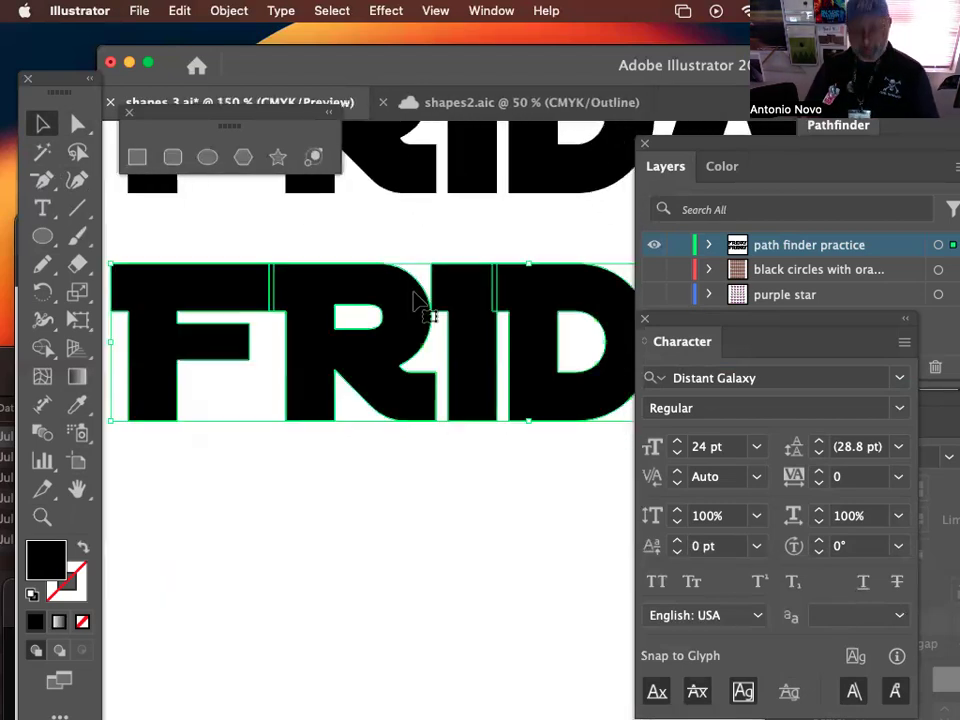
{"action": "key", "text": "super+minus"}
{"action": "key", "text": "super+minus"}
{"action": "key", "text": "super+minus"}
{"action": "key", "text": "super+minus"}
{"action": "left_click_drag", "start_coordinate": [544, 453], "coordinate": [321, 257]}
{"action": "left_click_drag", "start_coordinate": [409, 327], "coordinate": [334, 274]}
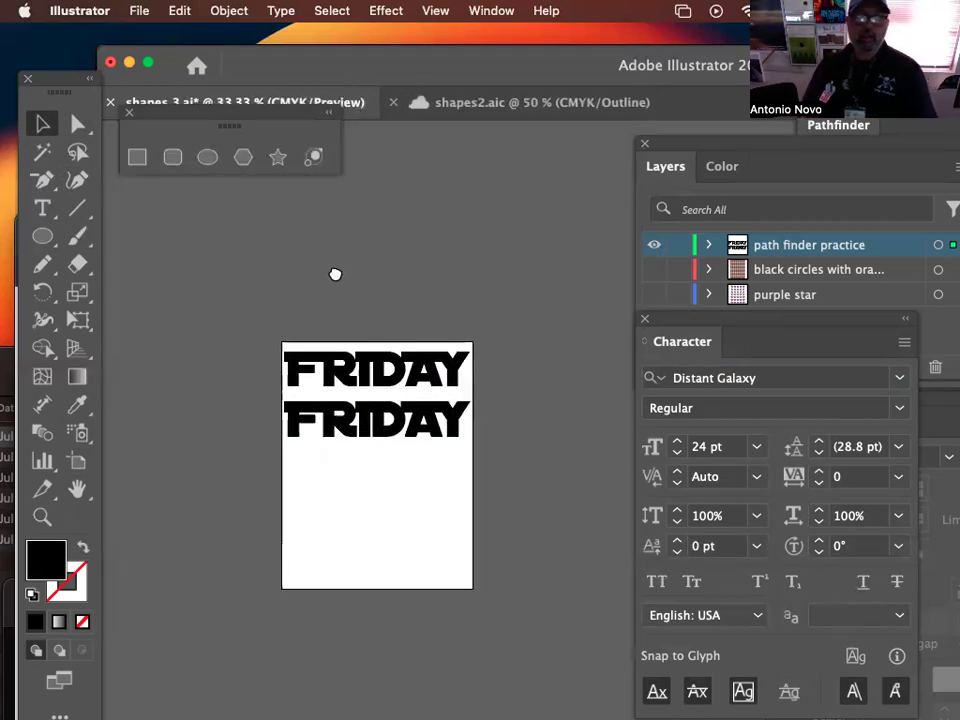
Step: Ungroup the outlined lower FRIDAY into individually selectable letters and deselect everything
{"action": "left_click", "coordinate": [413, 535]}
{"action": "left_click", "coordinate": [352, 428]}
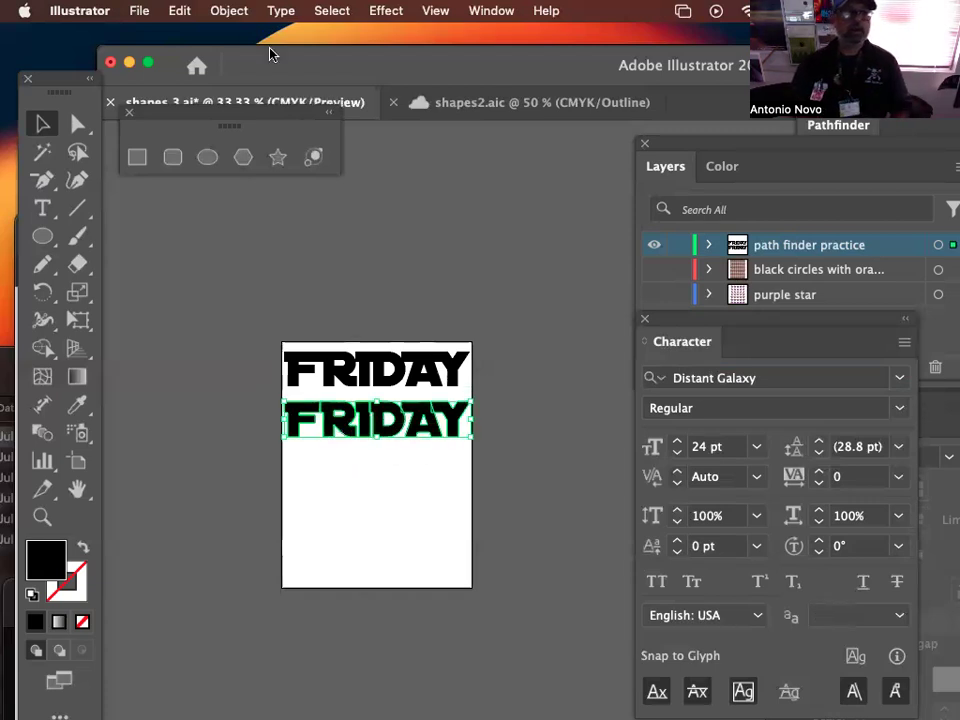
{"action": "left_click", "coordinate": [236, 11]}
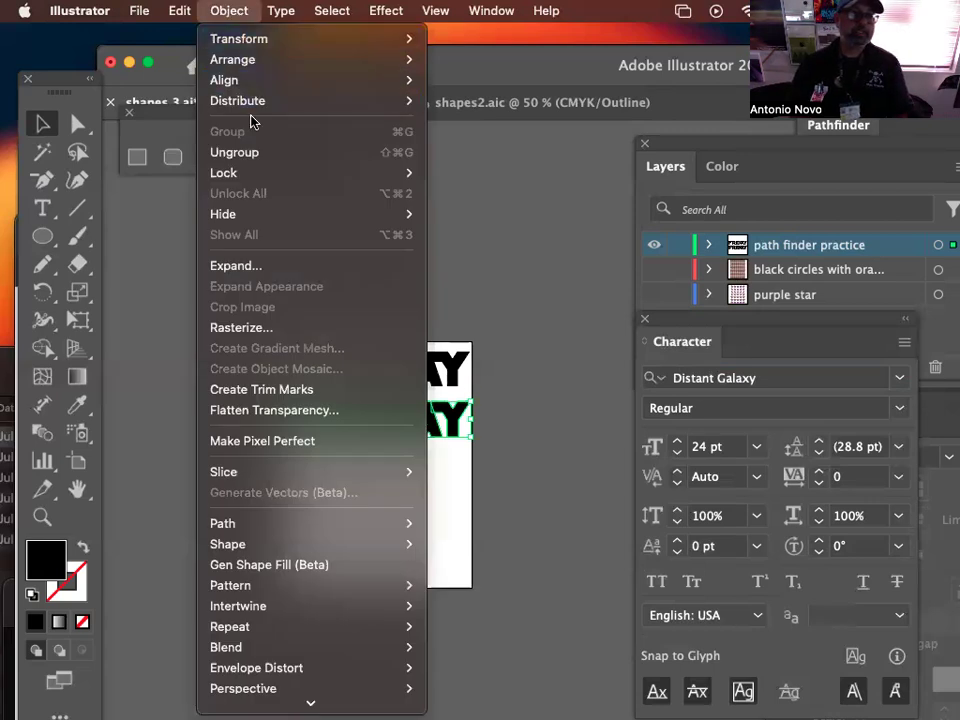
{"action": "left_click", "coordinate": [251, 153]}
{"action": "left_click", "coordinate": [418, 416]}
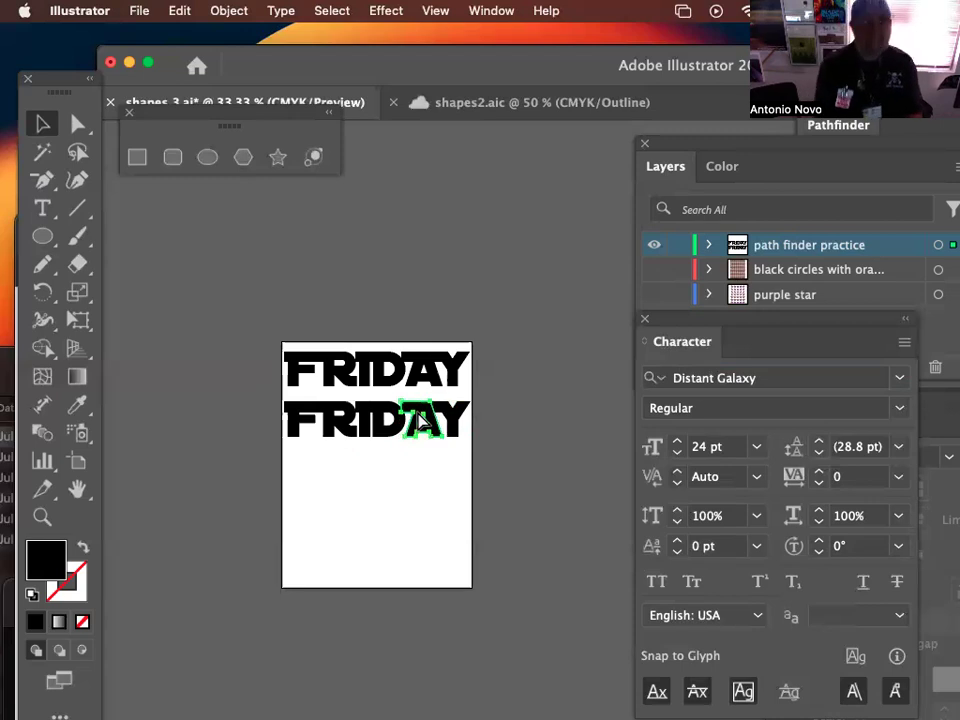
{"action": "left_click", "coordinate": [229, 12]}
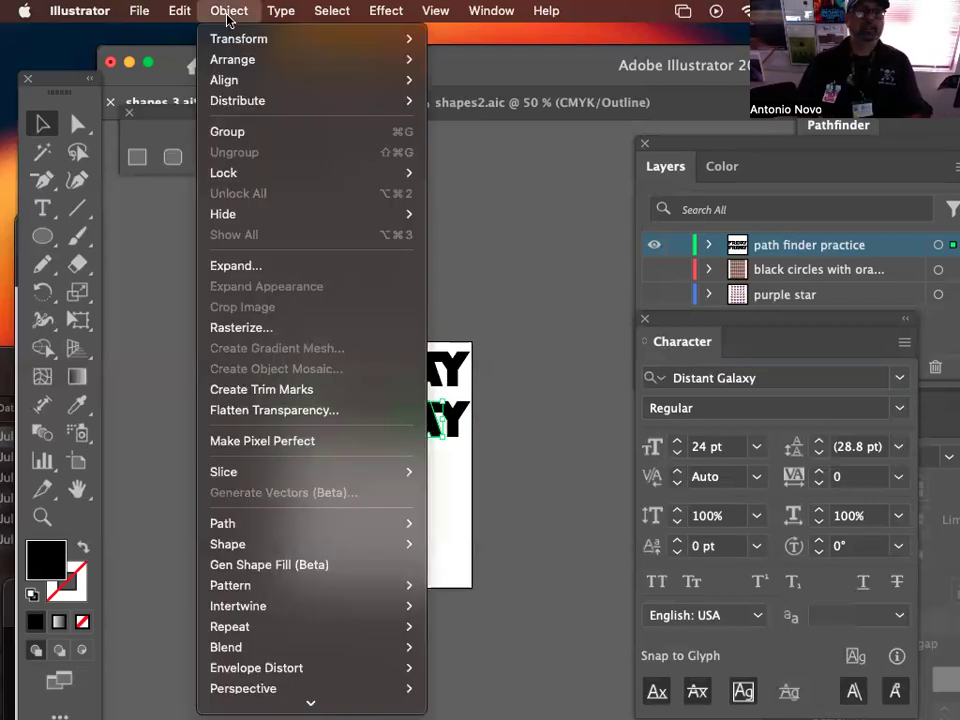
{"action": "mouse_move", "coordinate": [267, 173]}
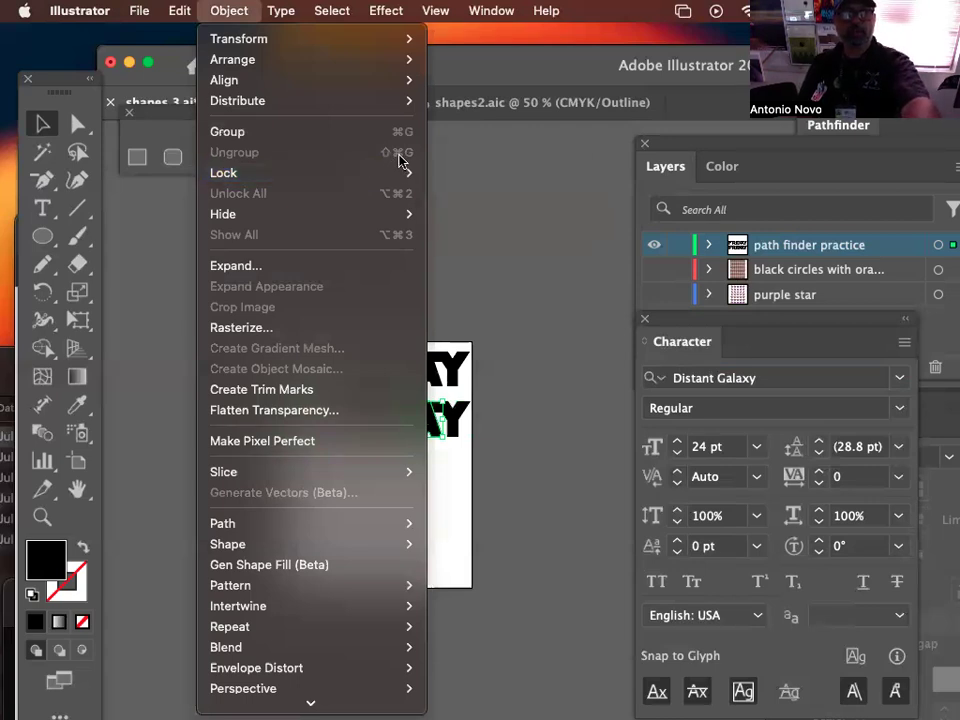
{"action": "left_click", "coordinate": [543, 239]}
{"action": "left_click", "coordinate": [340, 463]}
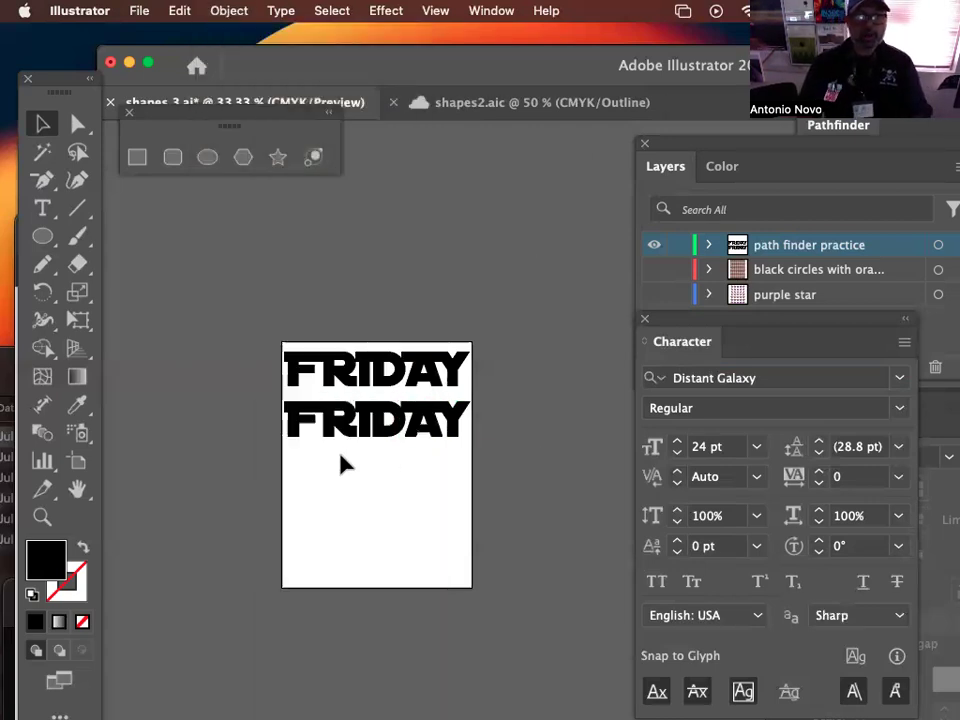
Step: Spread the ungrouped F, R, I, D, A and Y apart below the upper FRIDAY, with F and R lowest
{"action": "left_click_drag", "start_coordinate": [500, 502], "coordinate": [311, 511]}
{"action": "left_click", "coordinate": [325, 480]}
{"action": "left_click_drag", "start_coordinate": [345, 426], "coordinate": [332, 448]}
{"action": "left_click_drag", "start_coordinate": [391, 431], "coordinate": [398, 459]}
{"action": "left_click_drag", "start_coordinate": [451, 427], "coordinate": [454, 469]}
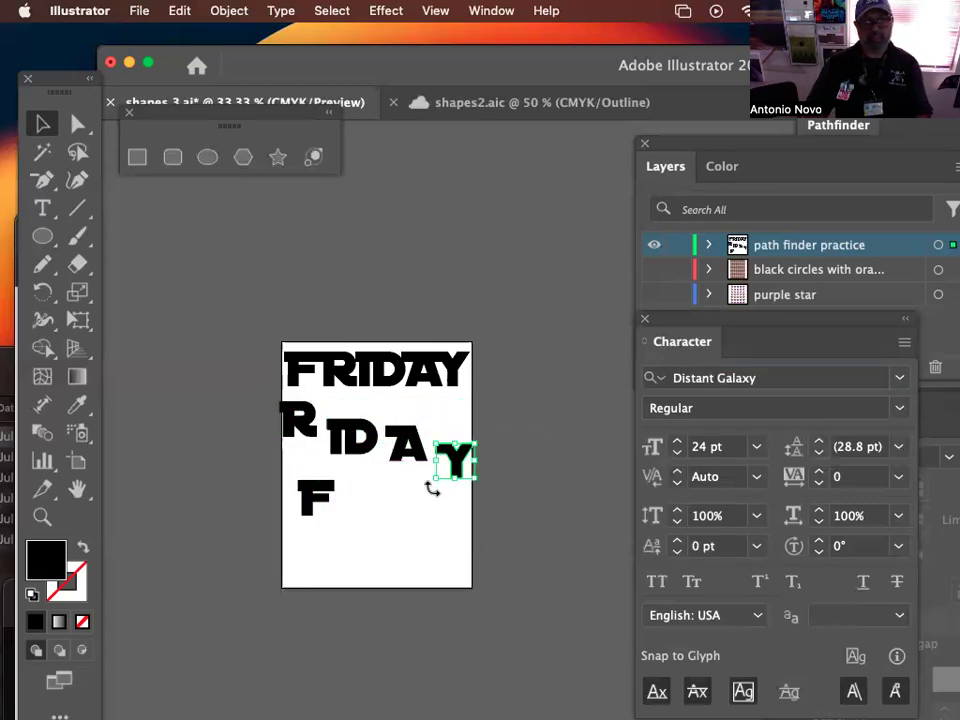
{"action": "key", "text": "super+equal"}
{"action": "key", "text": "super+equal"}
{"action": "key", "text": "space"}
{"action": "left_click_drag", "start_coordinate": [510, 513], "coordinate": [288, 250]}
{"action": "left_click", "coordinate": [322, 300]}
{"action": "key", "text": "space"}
{"action": "left_click_drag", "start_coordinate": [284, 336], "coordinate": [374, 305]}
{"action": "left_click_drag", "start_coordinate": [231, 312], "coordinate": [352, 506]}
Step: Enlarge the separate F to about 2.81 by 2.72 in and tuck a reduced R beneath its arm
{"action": "left_click", "coordinate": [229, 478]}
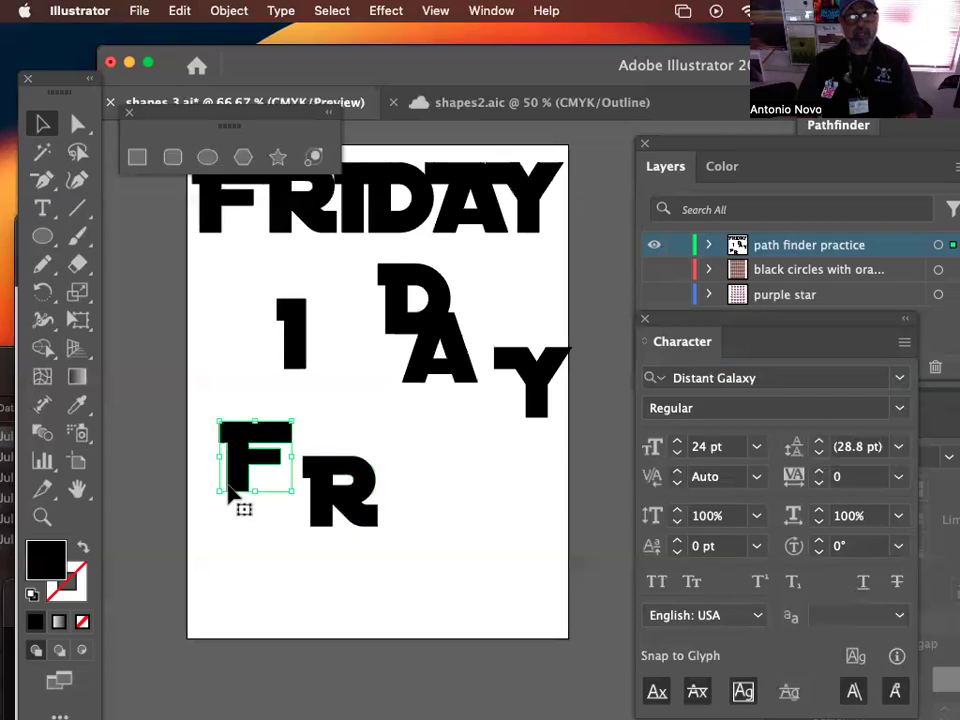
{"action": "left_click_drag", "start_coordinate": [215, 497], "coordinate": [193, 525]}
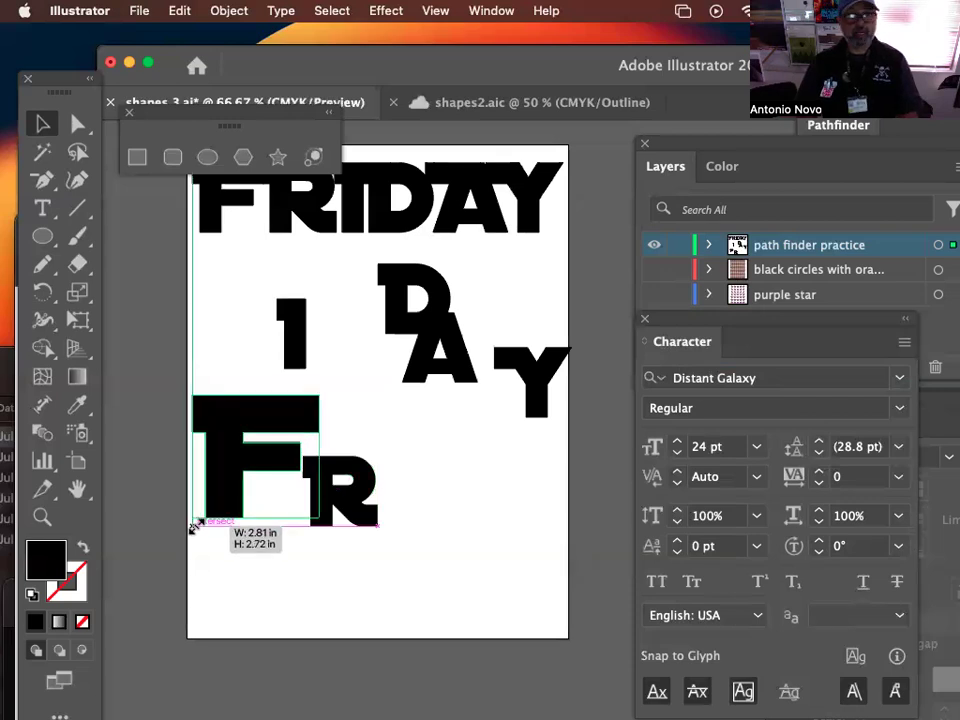
{"action": "left_click_drag", "start_coordinate": [342, 499], "coordinate": [294, 522]}
{"action": "left_click_drag", "start_coordinate": [332, 556], "coordinate": [296, 525]}
{"action": "left_click", "coordinate": [349, 489]}
Step: Place a slightly reduced I beside the small R and an enlarged D next to it, moving the A out of the way
{"action": "left_click_drag", "start_coordinate": [300, 350], "coordinate": [328, 512]}
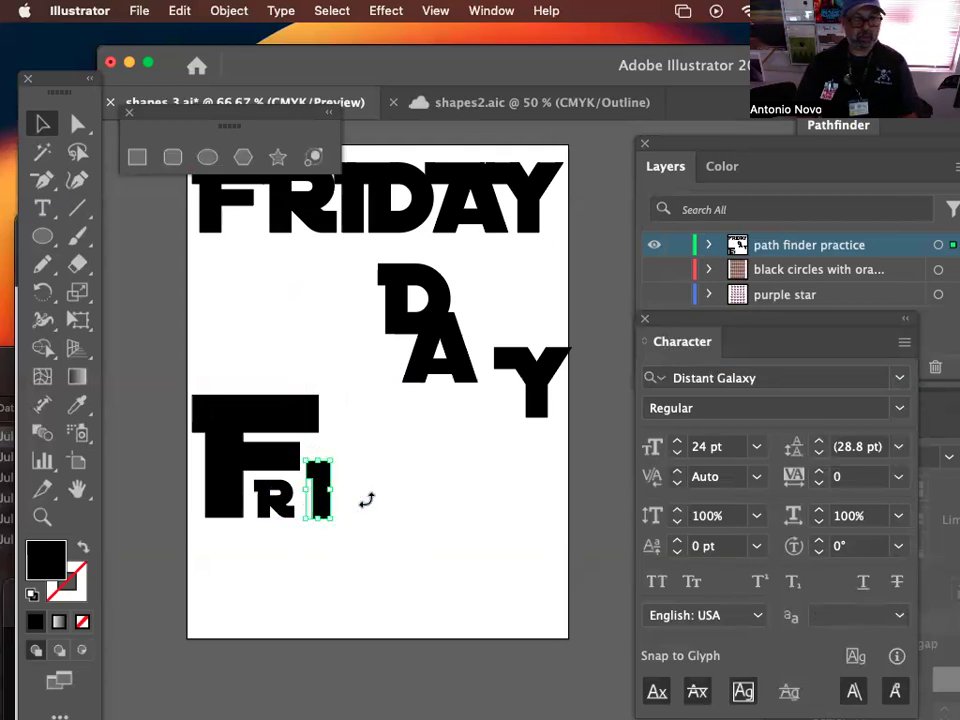
{"action": "left_click", "coordinate": [440, 355]}
{"action": "left_click_drag", "start_coordinate": [440, 355], "coordinate": [508, 495]}
{"action": "left_click_drag", "start_coordinate": [410, 330], "coordinate": [374, 510]}
{"action": "left_click_drag", "start_coordinate": [415, 448], "coordinate": [392, 442]}
{"action": "left_click_drag", "start_coordinate": [418, 515], "coordinate": [427, 525]}
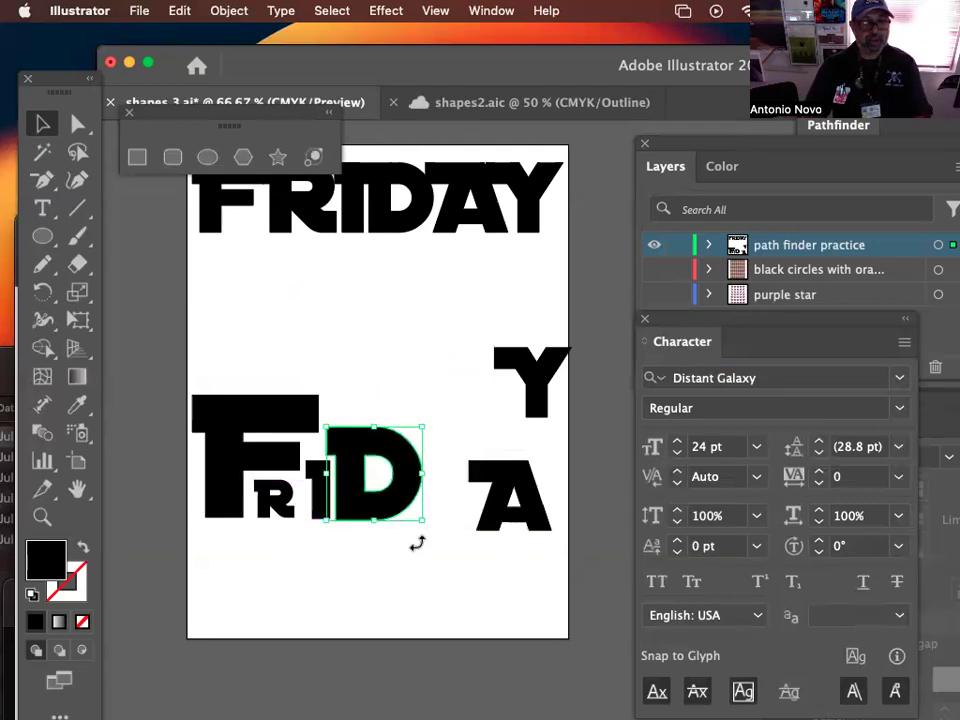
Step: Fit the A against the D, then place the Y beside it and enlarge the Y so its arm overlaps the A
{"action": "left_click_drag", "start_coordinate": [503, 503], "coordinate": [436, 481]}
{"action": "left_click_drag", "start_coordinate": [553, 495], "coordinate": [501, 485]}
{"action": "left_click_drag", "start_coordinate": [499, 414], "coordinate": [489, 485]}
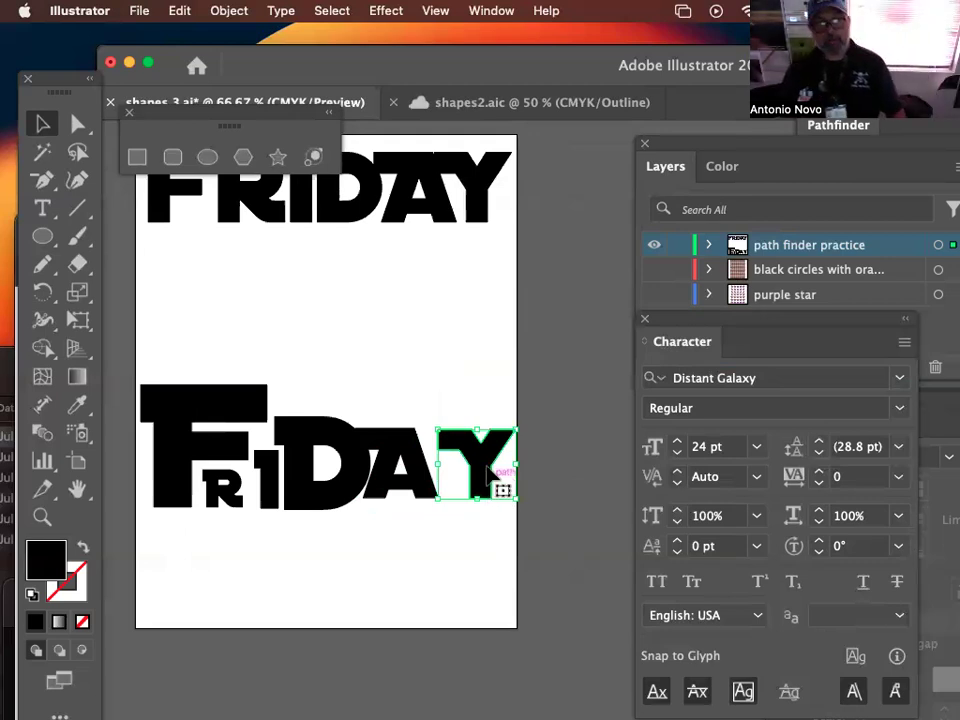
{"action": "left_click_drag", "start_coordinate": [434, 425], "coordinate": [381, 390]}
{"action": "left_click", "coordinate": [451, 604]}
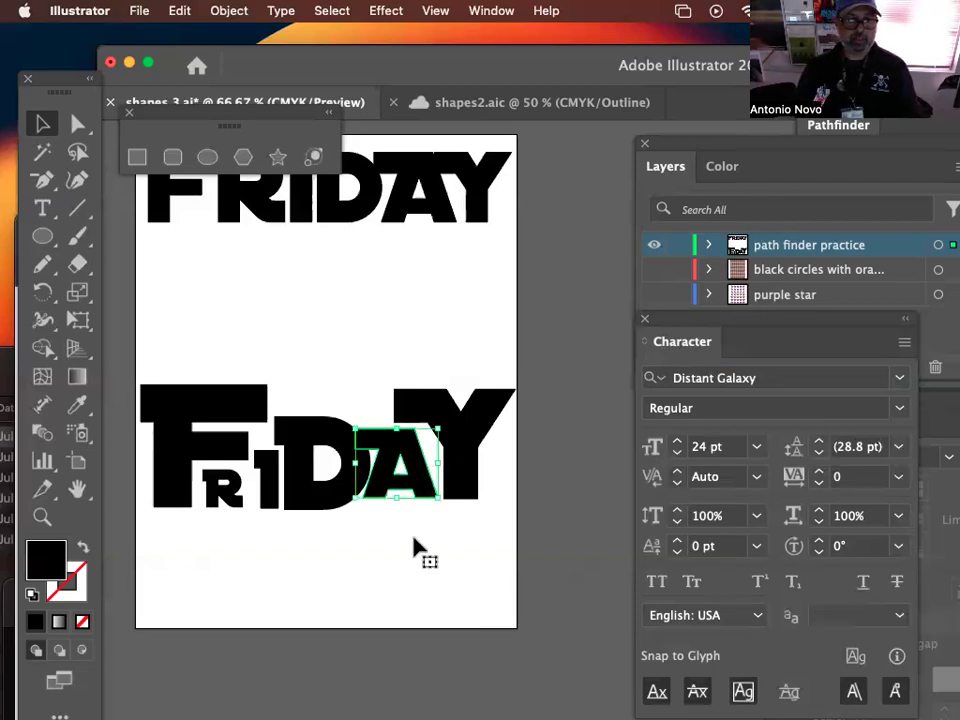
Step: Examine the gaps and overlaps between the rearranged FRIDAY letters up close, especially where the Y meets the A
{"action": "left_click", "coordinate": [457, 485]}
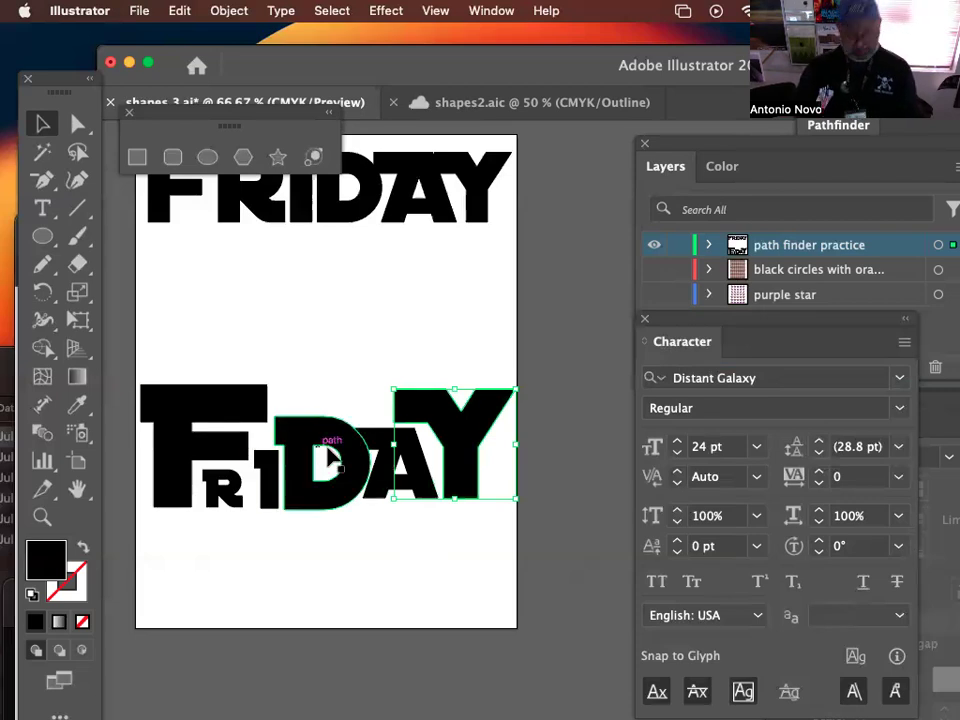
{"action": "key", "text": "super"}
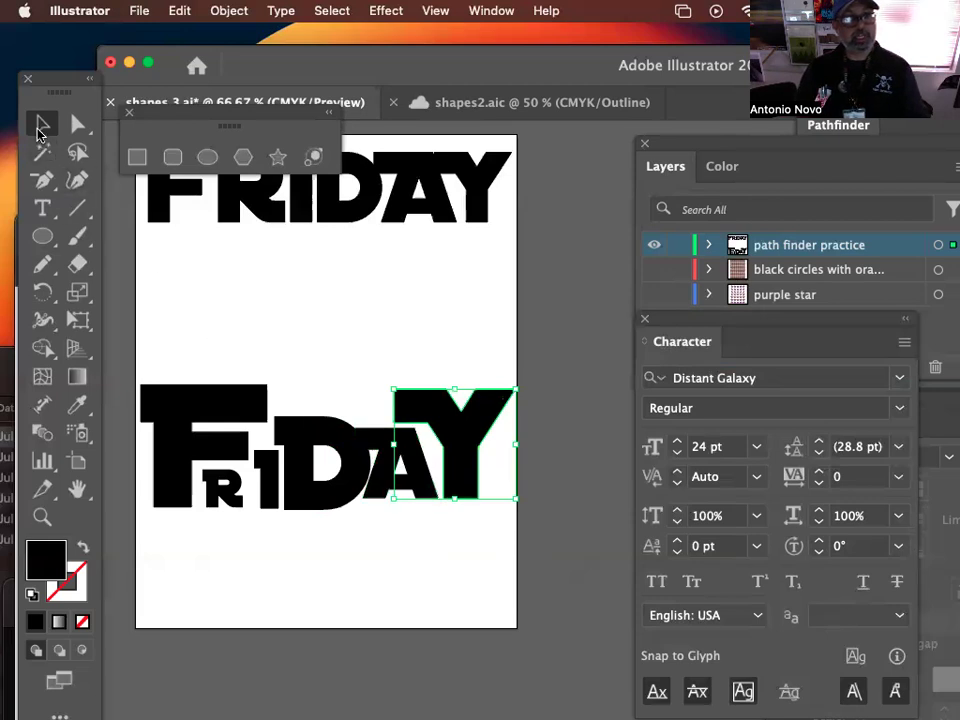
{"action": "key", "text": "super+equal"}
{"action": "key", "text": "super+equal"}
{"action": "key", "text": "space"}
{"action": "left_click_drag", "start_coordinate": [320, 536], "coordinate": [544, 259]}
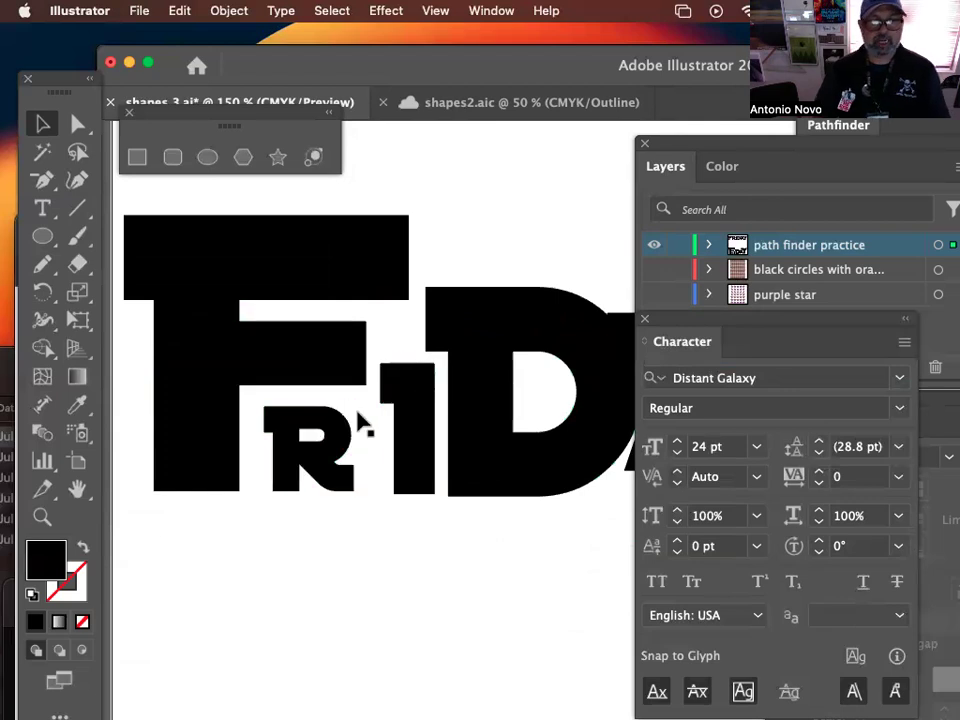
{"action": "key", "text": "super+plus"}
{"action": "key", "text": "super+plus"}
{"action": "left_click_drag", "start_coordinate": [508, 403], "coordinate": [471, 169]}
{"action": "key", "text": "super+plus"}
{"action": "scroll", "coordinate": [532, 450], "scroll_direction": "down", "scroll_amount": 3}
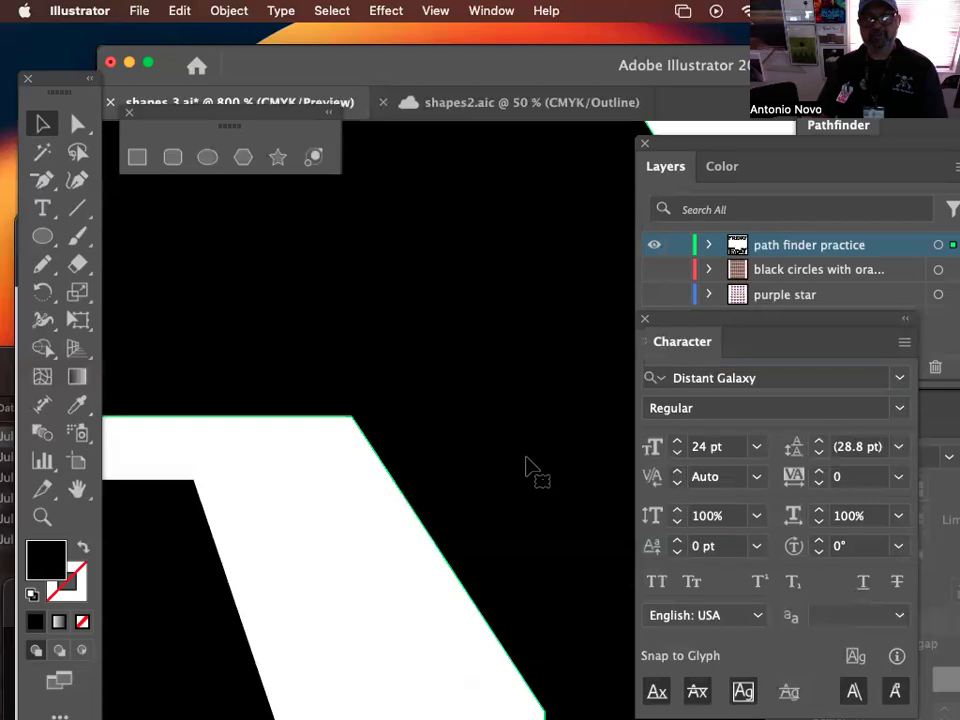
{"action": "scroll", "coordinate": [531, 468], "scroll_direction": "down", "scroll_amount": 5}
{"action": "key", "text": "super+minus"}
{"action": "key", "text": "super+minus"}
{"action": "key", "text": "super+minus"}
{"action": "left_click_drag", "start_coordinate": [531, 467], "coordinate": [305, 60]}
{"action": "left_click_drag", "start_coordinate": [431, 298], "coordinate": [426, 364]}
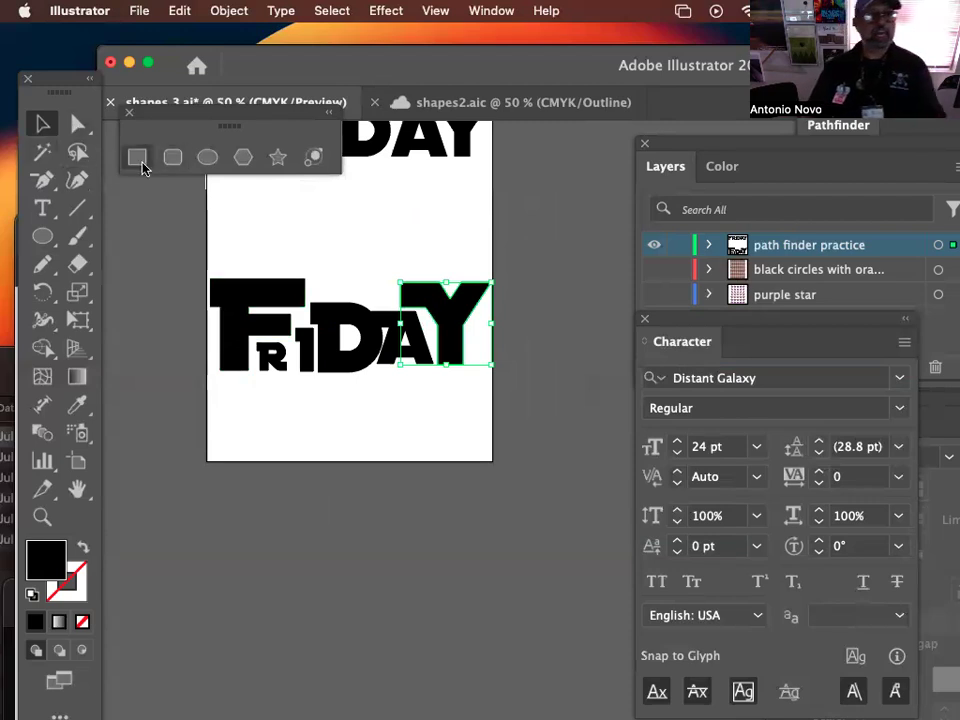
Step: Draw a thin black rectangle as an underline beneath the A and Y, then delete it
{"action": "left_click", "coordinate": [137, 157]}
{"action": "left_click_drag", "start_coordinate": [464, 378], "coordinate": [371, 372]}
{"action": "left_click", "coordinate": [42, 124]}
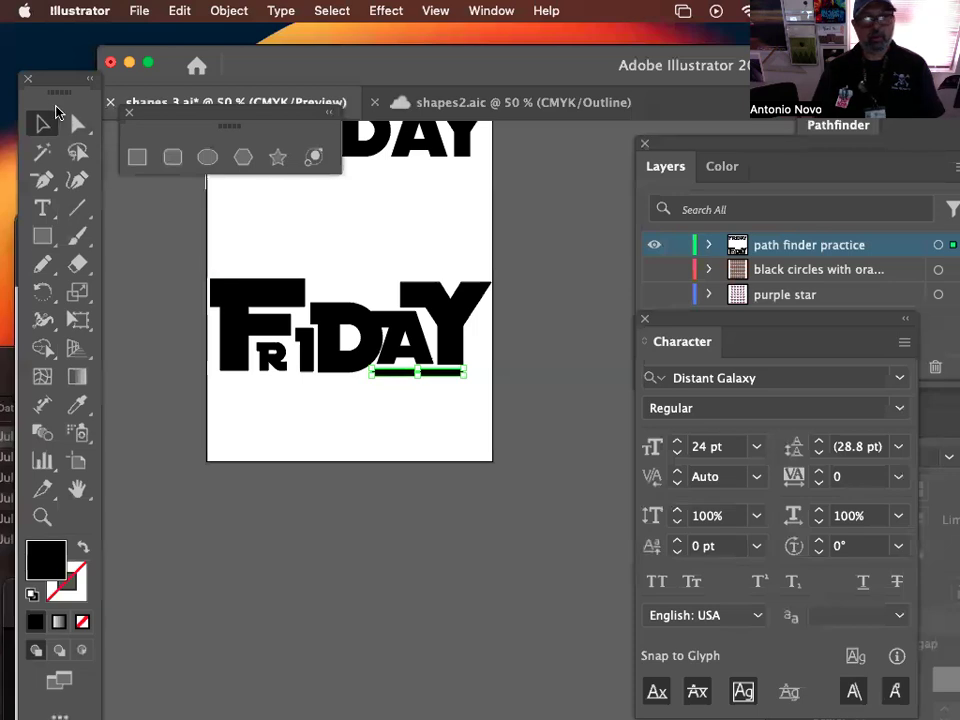
{"action": "left_click", "coordinate": [470, 604]}
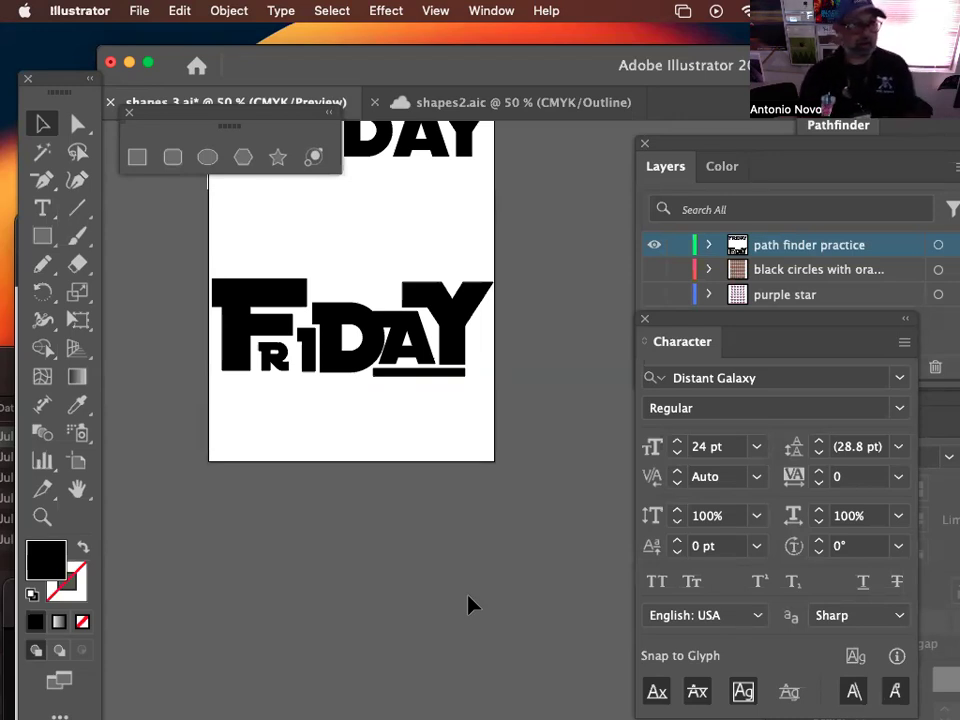
{"action": "left_click", "coordinate": [433, 372]}
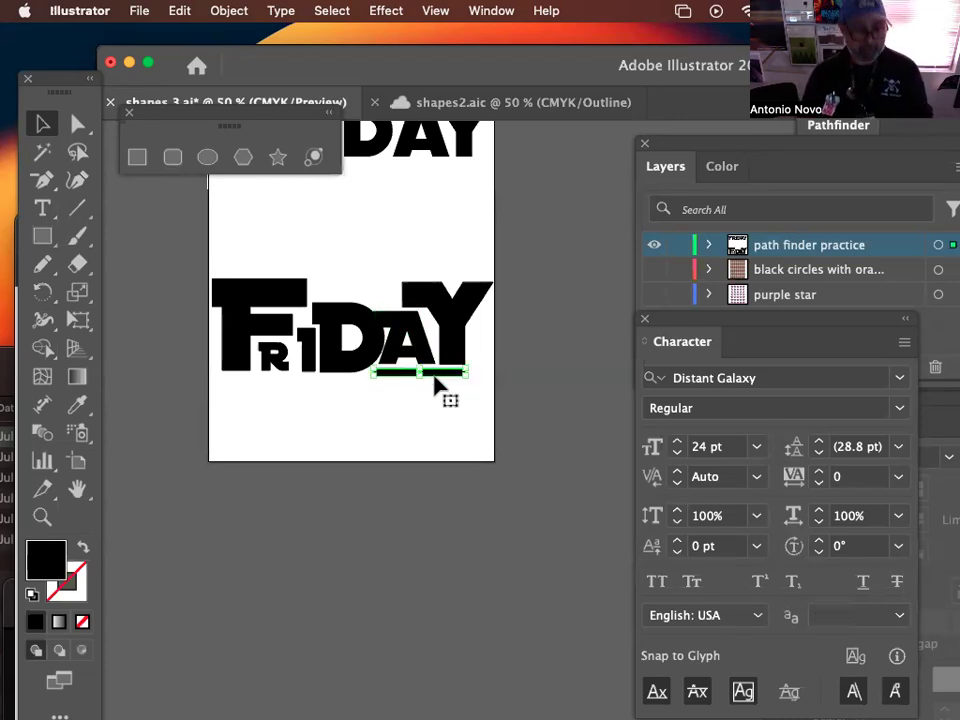
{"action": "key", "text": "Delete"}
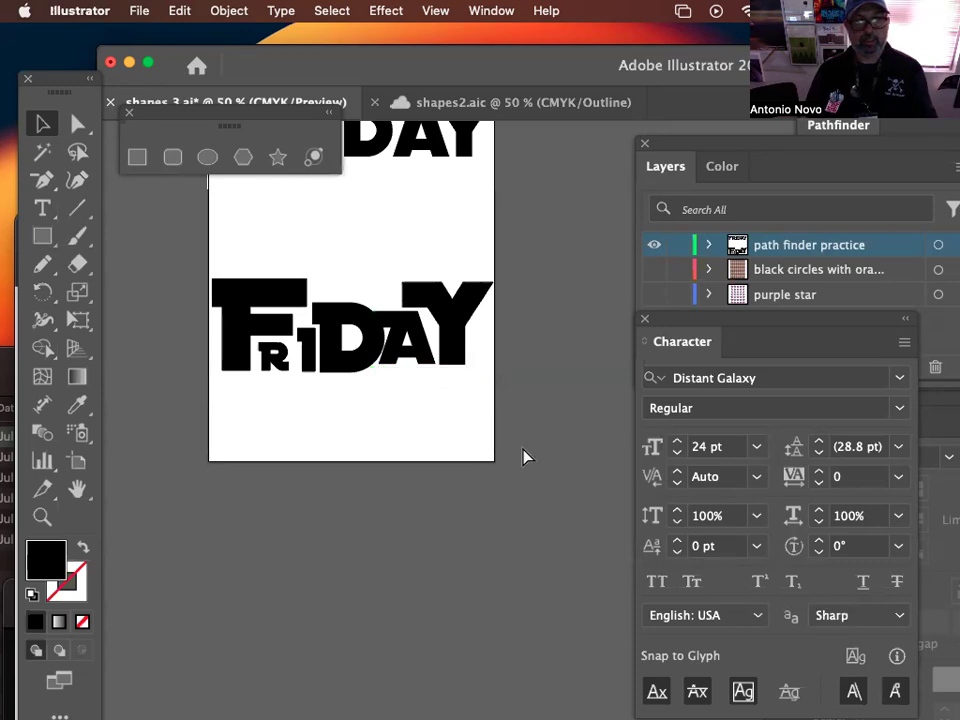
Step: Undo the deletion of the thin black underline beneath the A and Y
{"action": "key", "text": "super+z"}
{"action": "left_click", "coordinate": [575, 484]}
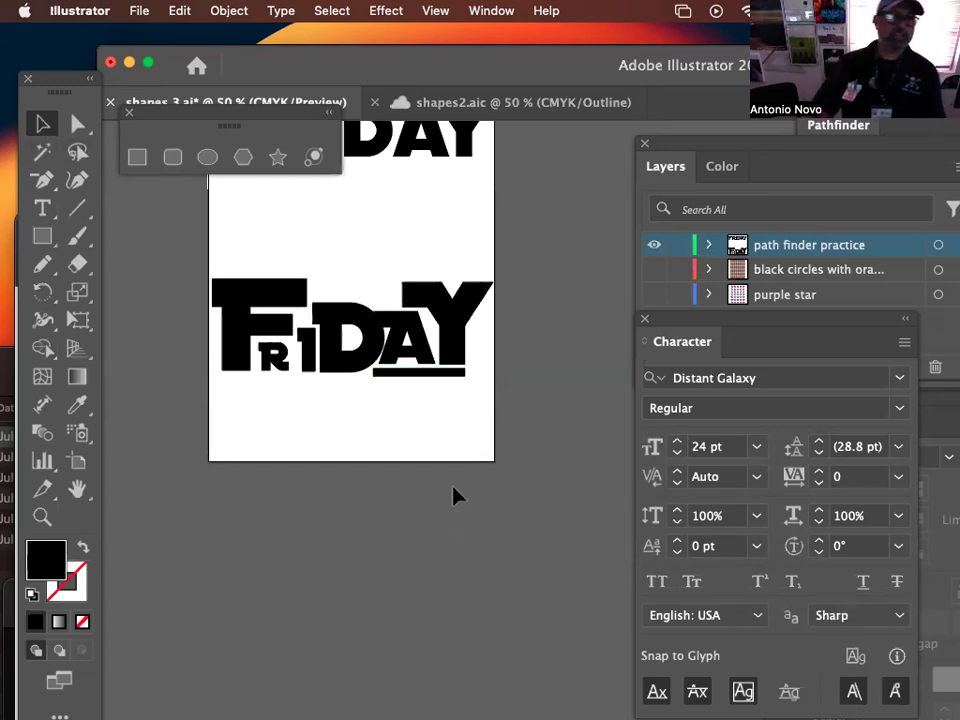
Step: Switch to Google Chrome and open a new browser window
{"action": "mouse_move", "coordinate": [185, 692]}
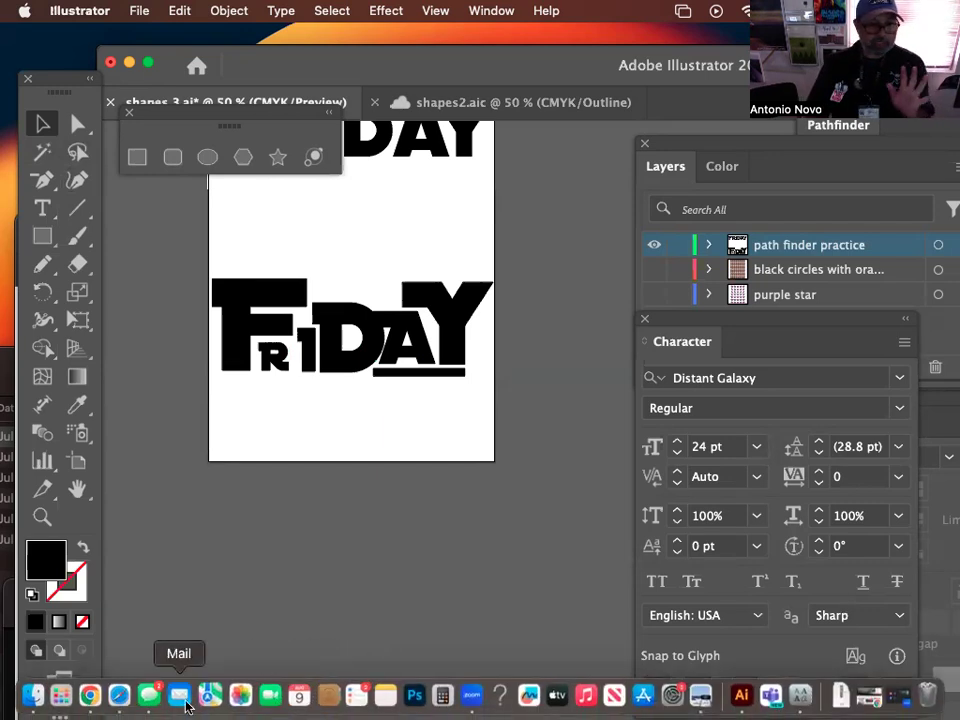
{"action": "left_click", "coordinate": [94, 696]}
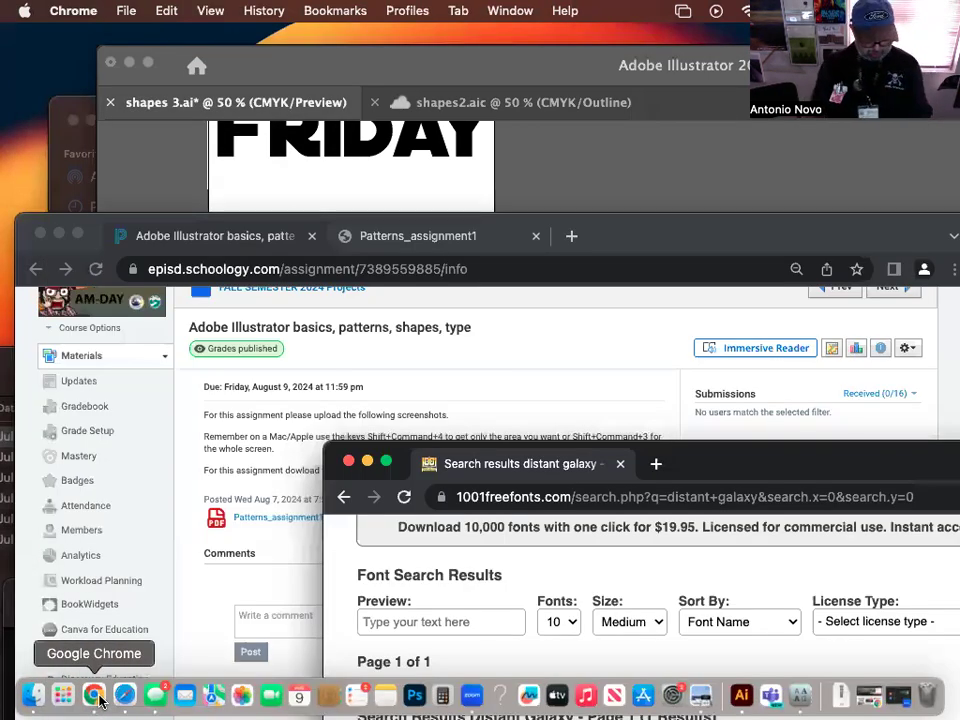
{"action": "key", "text": "super+n"}
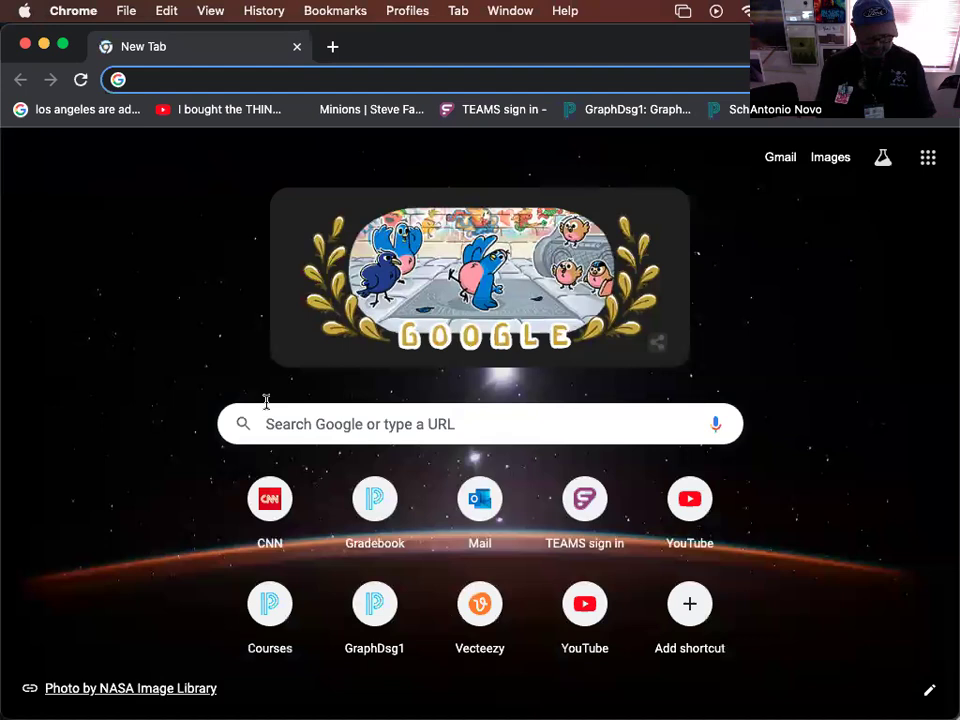
Step: Search the web for "veecteezy" and open the Vecteezy website from the results
{"action": "type", "text": "veec"}
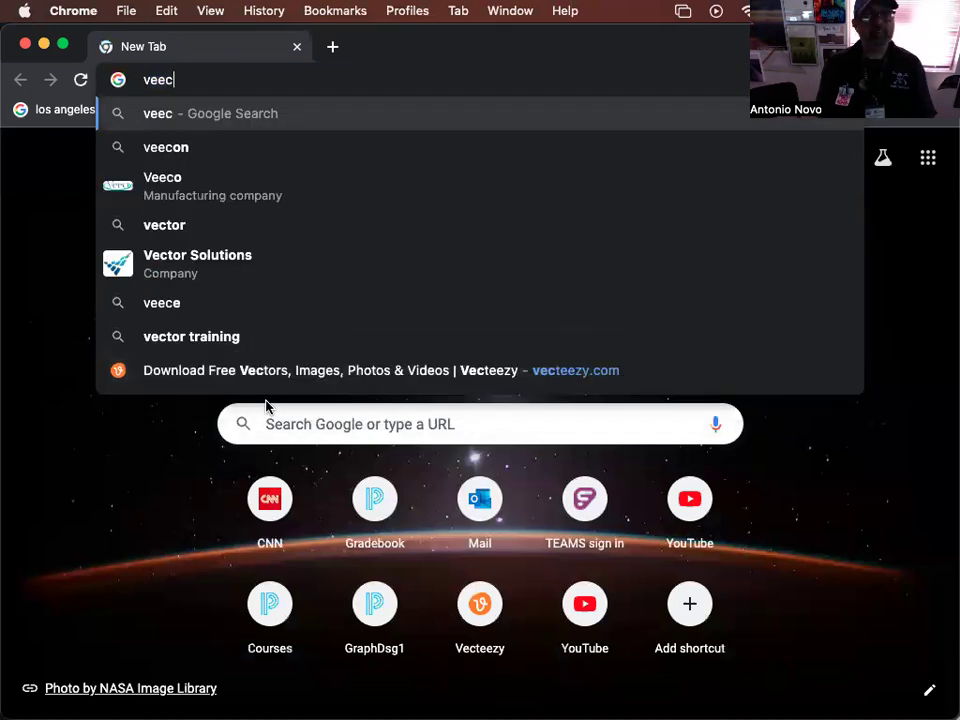
{"action": "key", "text": "BackSpace"}
{"action": "key", "text": "BackSpace"}
{"action": "type", "text": "r"}
{"action": "key", "text": "BackSpace"}
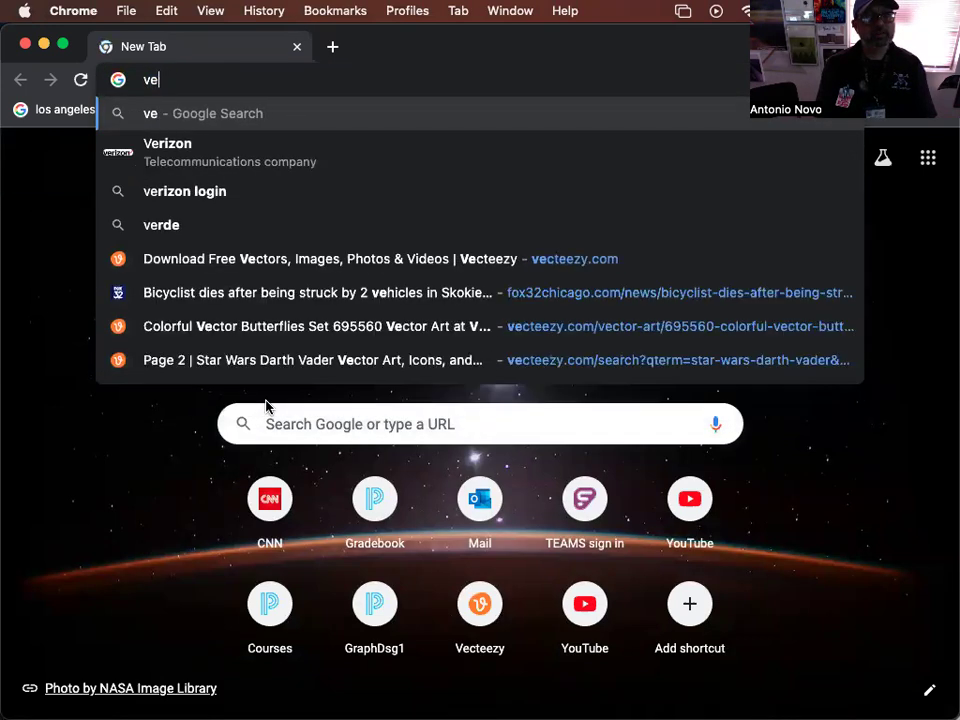
{"action": "type", "text": "e"}
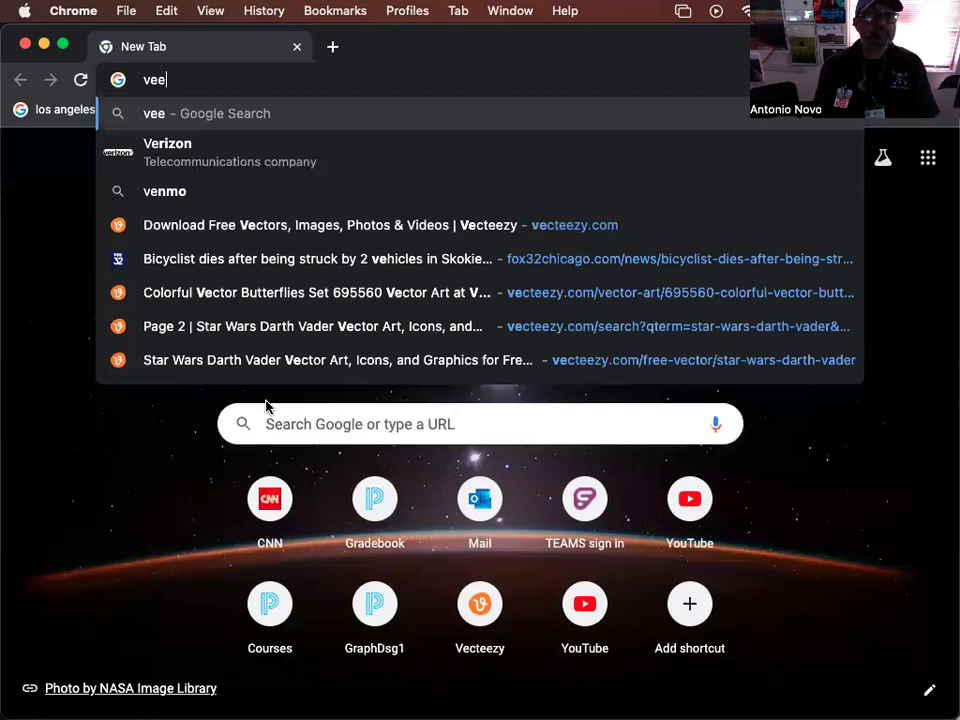
{"action": "type", "text": "ct"}
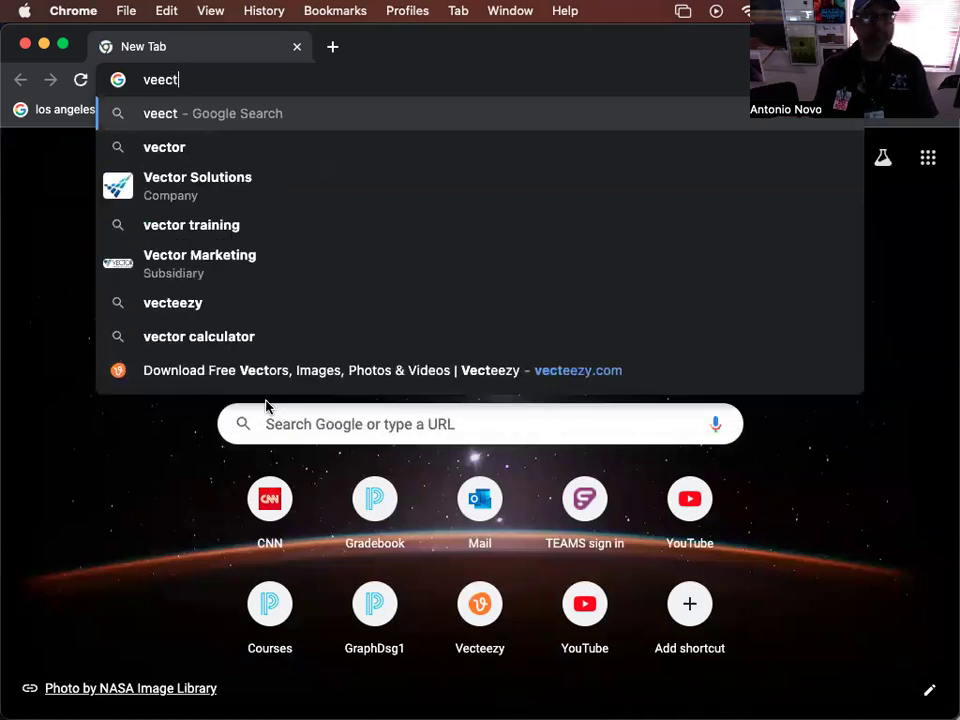
{"action": "type", "text": "eezy"}
{"action": "key", "text": "Return"}
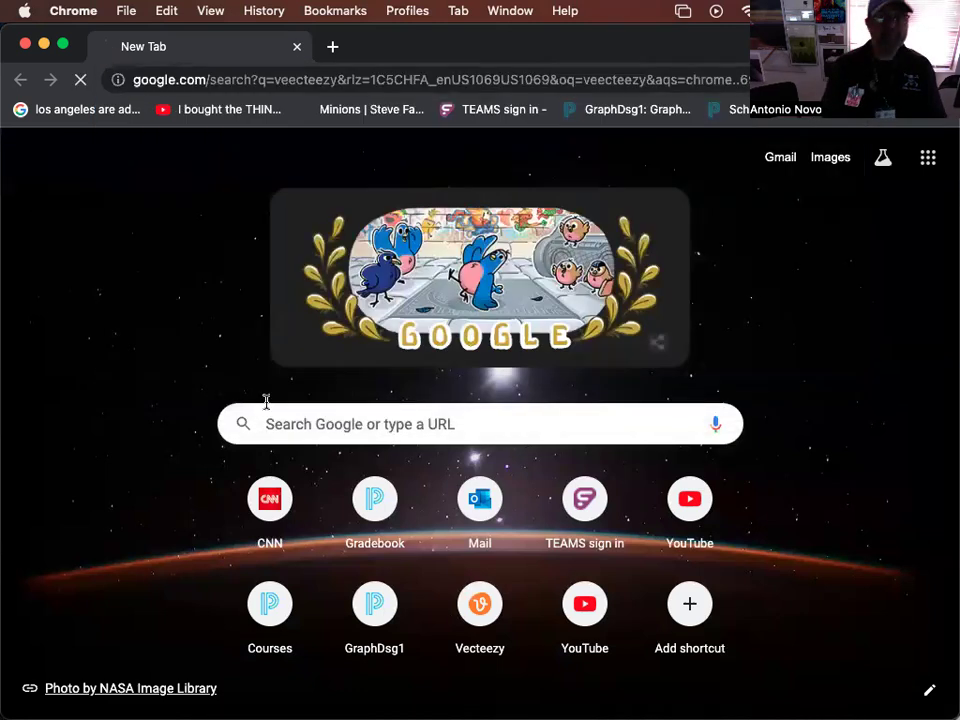
{"action": "left_click", "coordinate": [168, 484]}
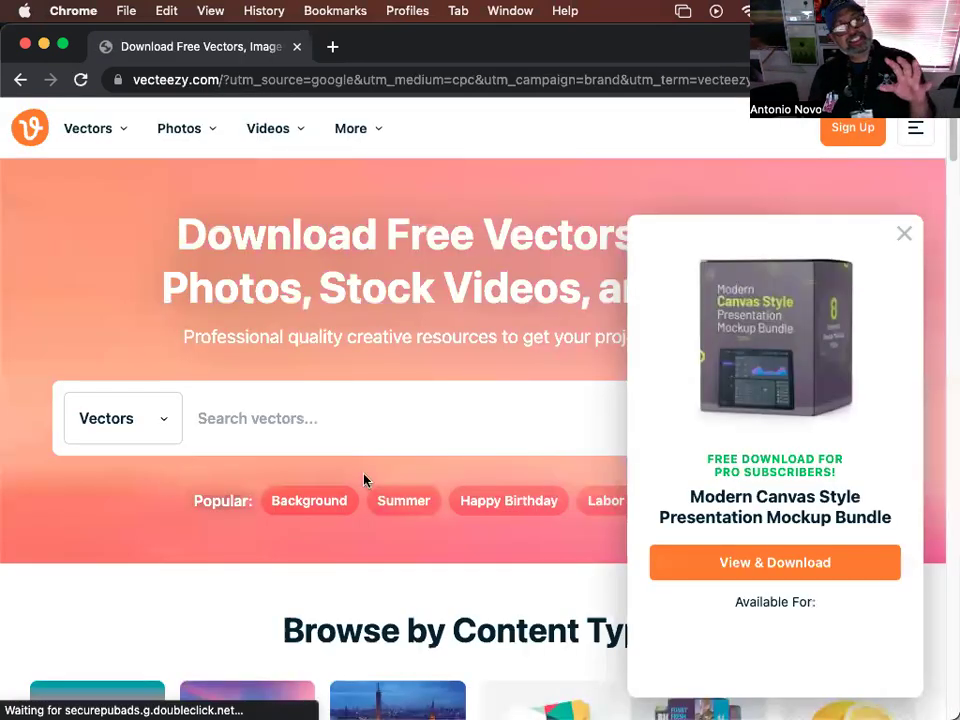
Step: Dismiss the mockup bundle promotion and search Vecteezy's vectors for "death star"
{"action": "left_click", "coordinate": [903, 234]}
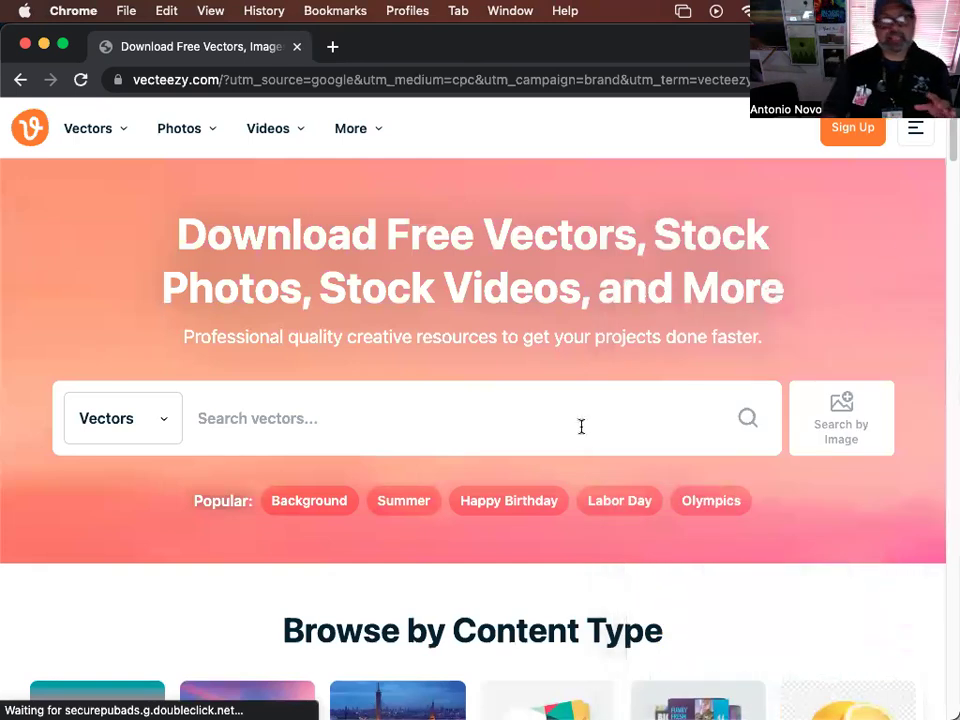
{"action": "left_click", "coordinate": [386, 422]}
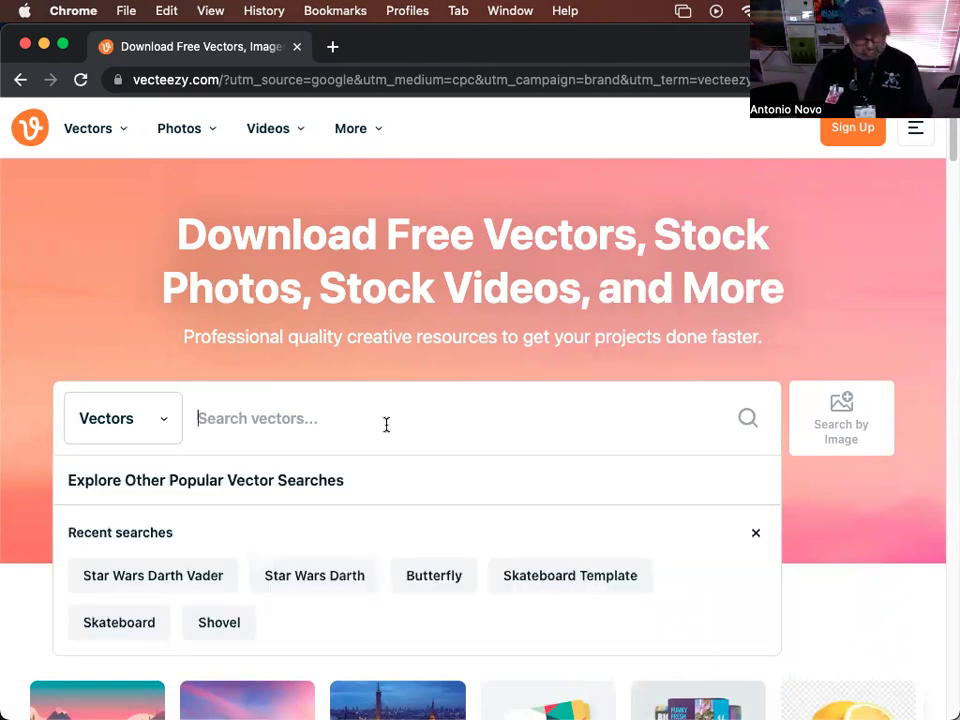
{"action": "type", "text": "death d"}
{"action": "key", "text": "BackSpace"}
{"action": "type", "text": "star"}
{"action": "key", "text": "Return"}
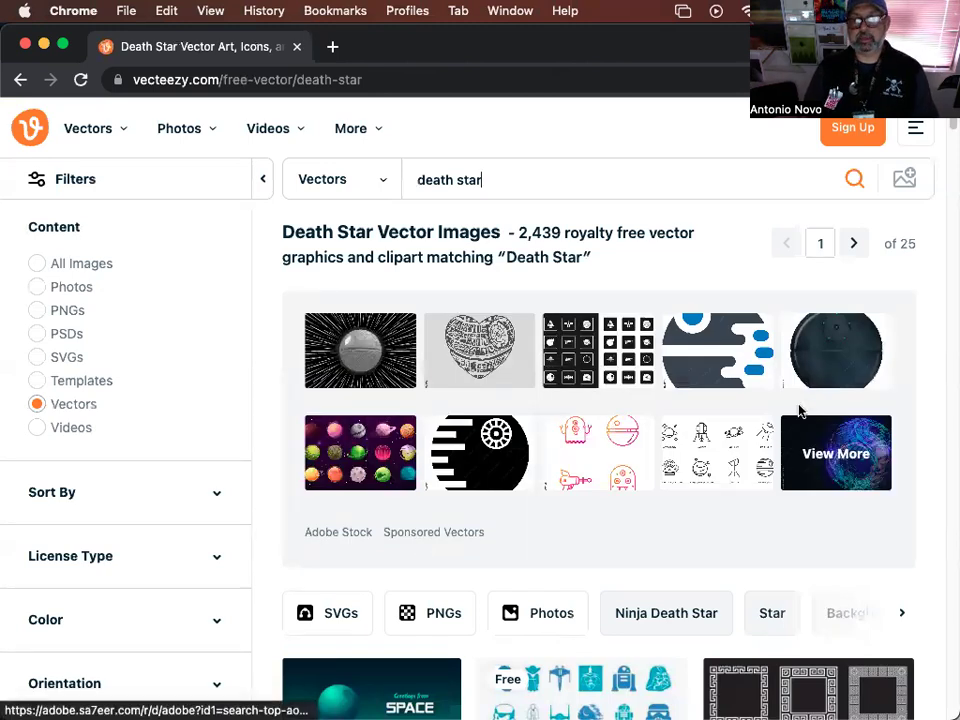
Step: Look through the death star vector results for a suitable space or Star Wars graphic
{"action": "scroll", "coordinate": [799, 410], "scroll_direction": "down", "scroll_amount": 5}
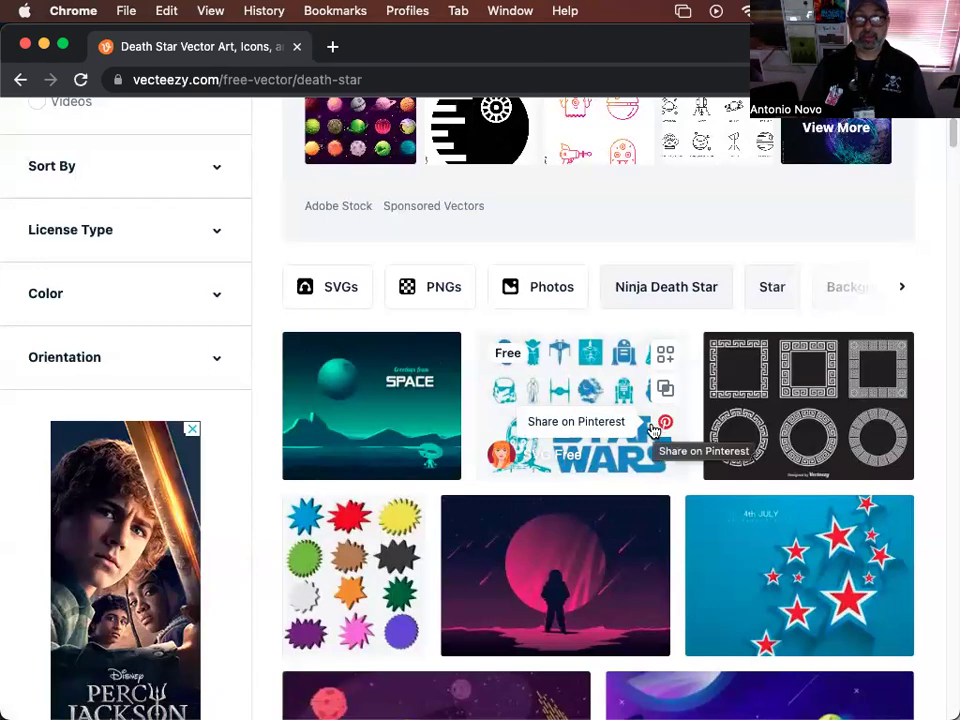
{"action": "scroll", "coordinate": [618, 436], "scroll_direction": "down", "scroll_amount": 5}
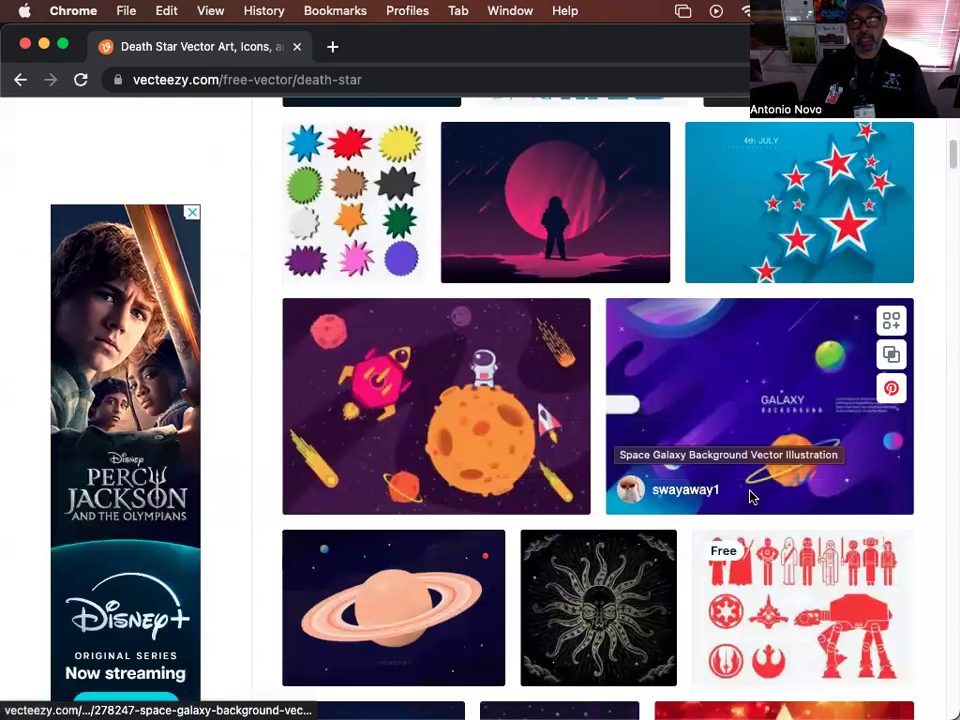
{"action": "scroll", "coordinate": [843, 558], "scroll_direction": "down", "scroll_amount": 2}
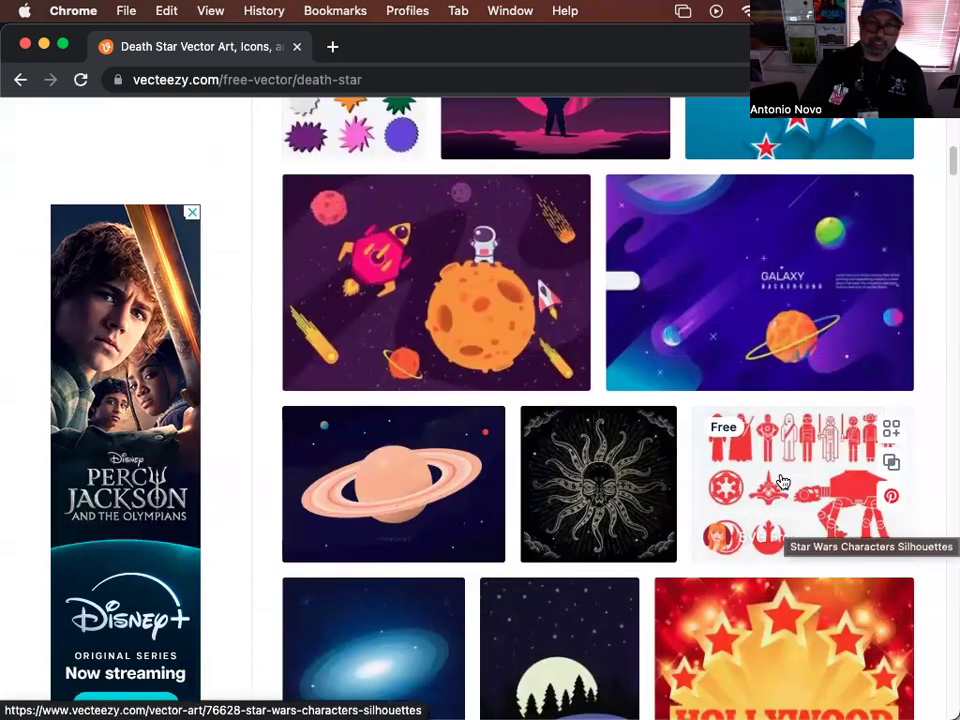
{"action": "scroll", "coordinate": [860, 507], "scroll_direction": "down", "scroll_amount": 7}
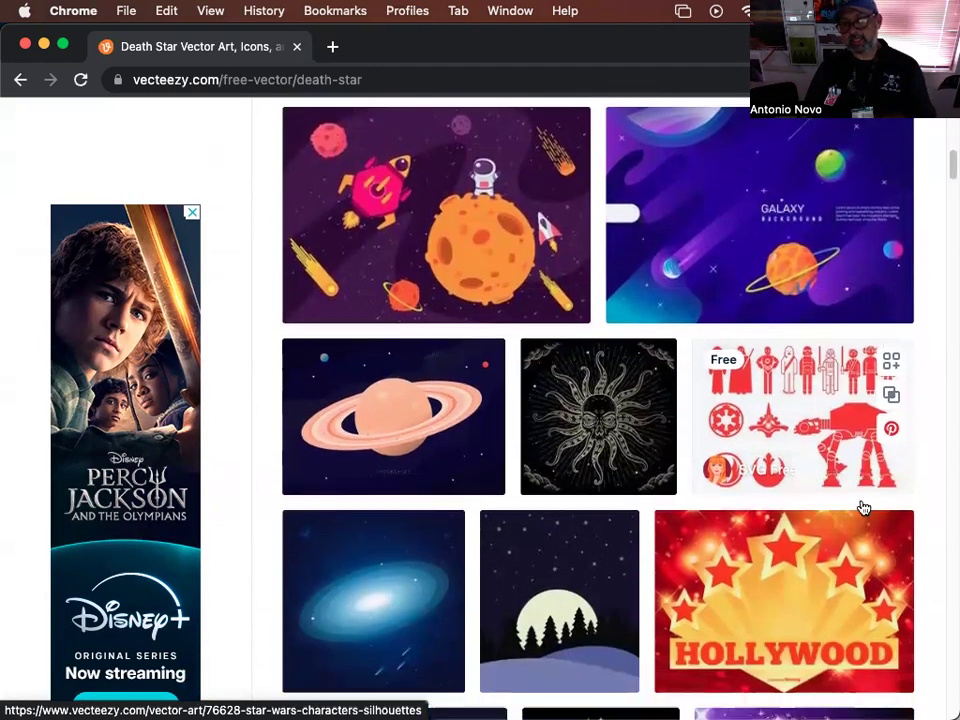
{"action": "scroll", "coordinate": [860, 508], "scroll_direction": "down", "scroll_amount": 6}
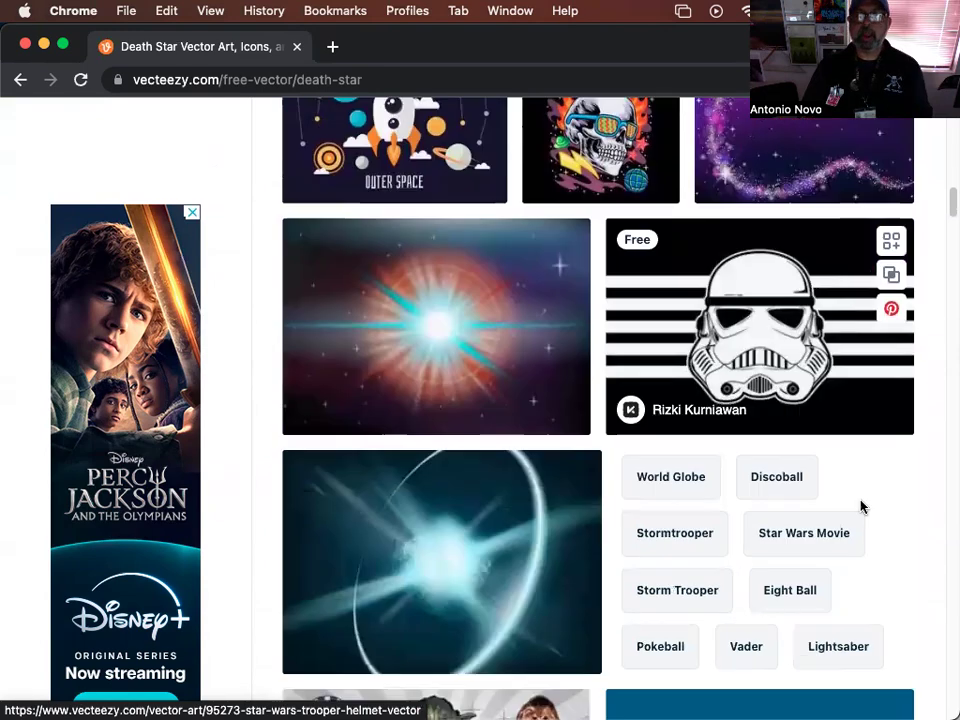
{"action": "scroll", "coordinate": [862, 509], "scroll_direction": "down", "scroll_amount": 2}
{"action": "scroll", "coordinate": [860, 508], "scroll_direction": "down", "scroll_amount": 10}
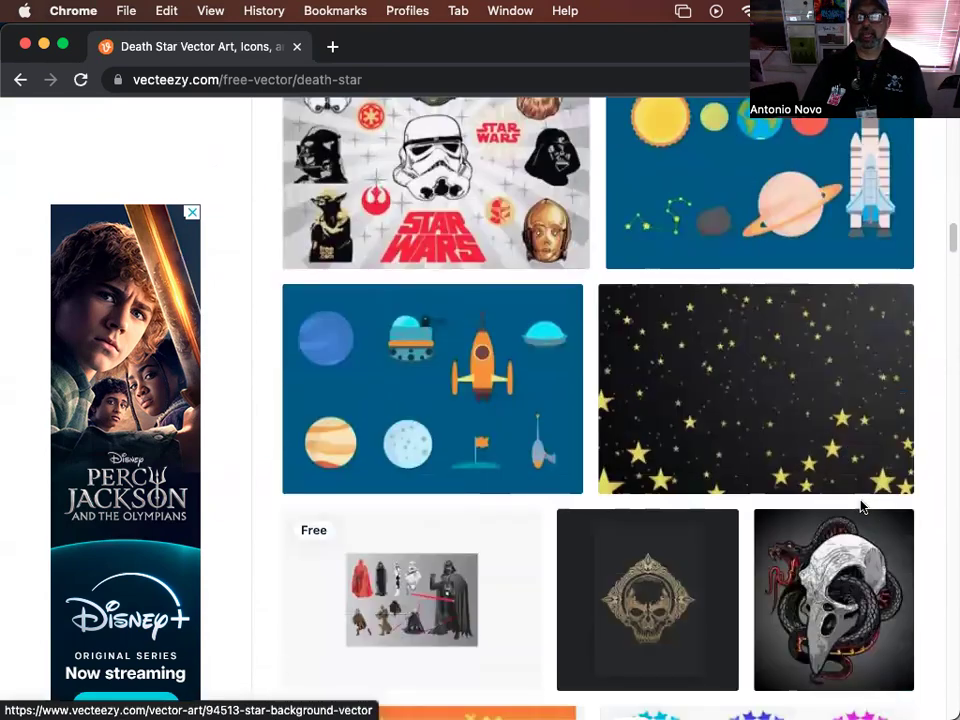
{"action": "scroll", "coordinate": [863, 510], "scroll_direction": "down", "scroll_amount": 3}
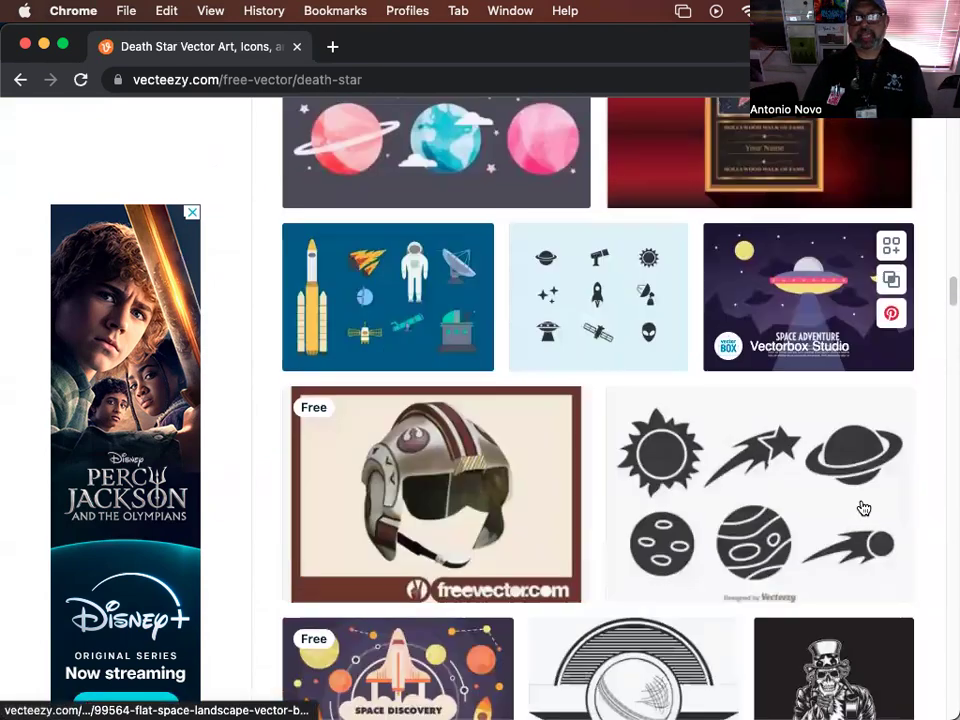
{"action": "scroll", "coordinate": [863, 509], "scroll_direction": "down", "scroll_amount": 3}
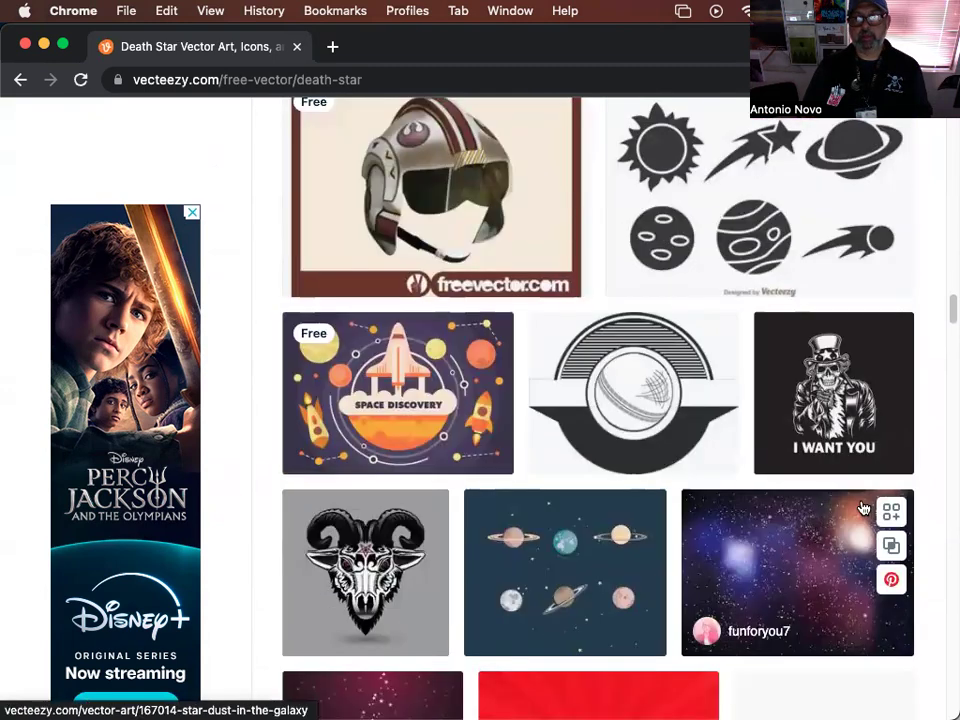
{"action": "scroll", "coordinate": [863, 509], "scroll_direction": "down", "scroll_amount": 2}
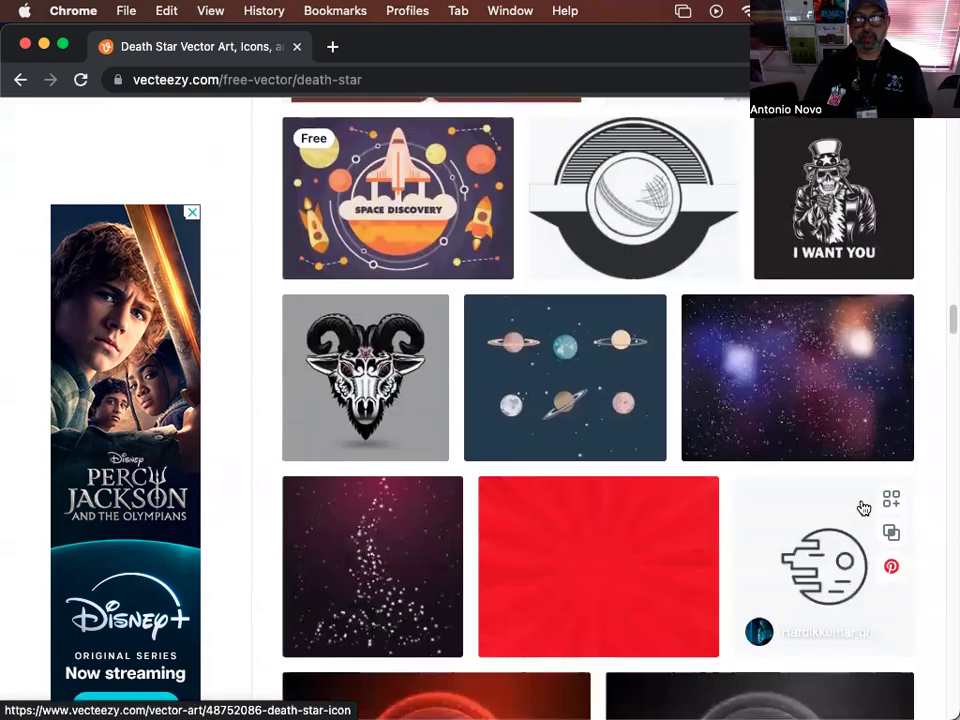
{"action": "scroll", "coordinate": [863, 510], "scroll_direction": "down", "scroll_amount": 2}
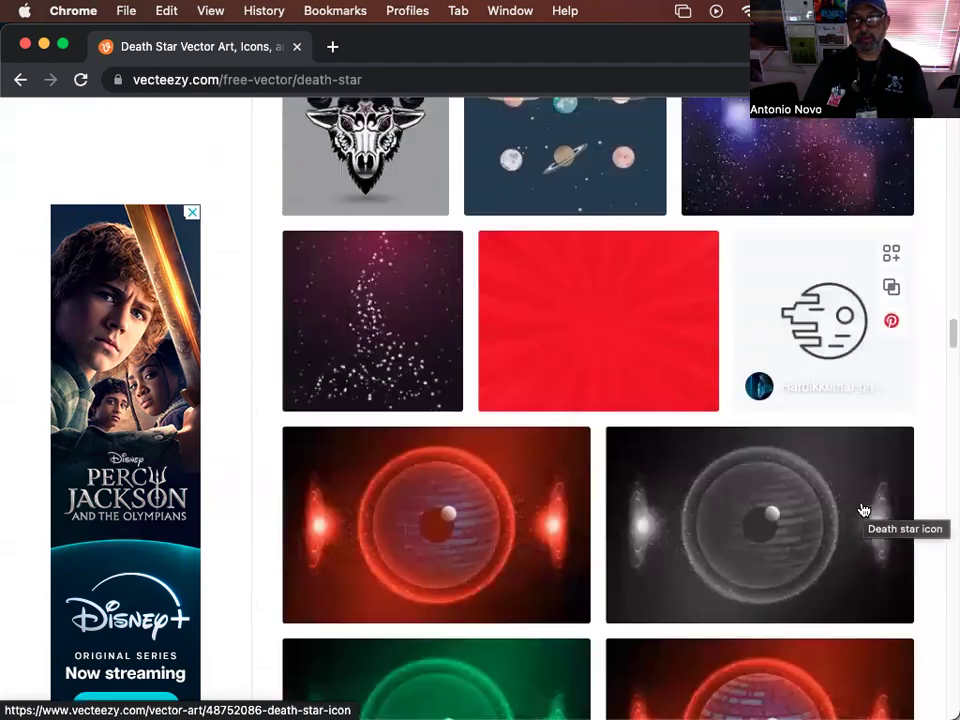
{"action": "scroll", "coordinate": [863, 510], "scroll_direction": "down", "scroll_amount": 5}
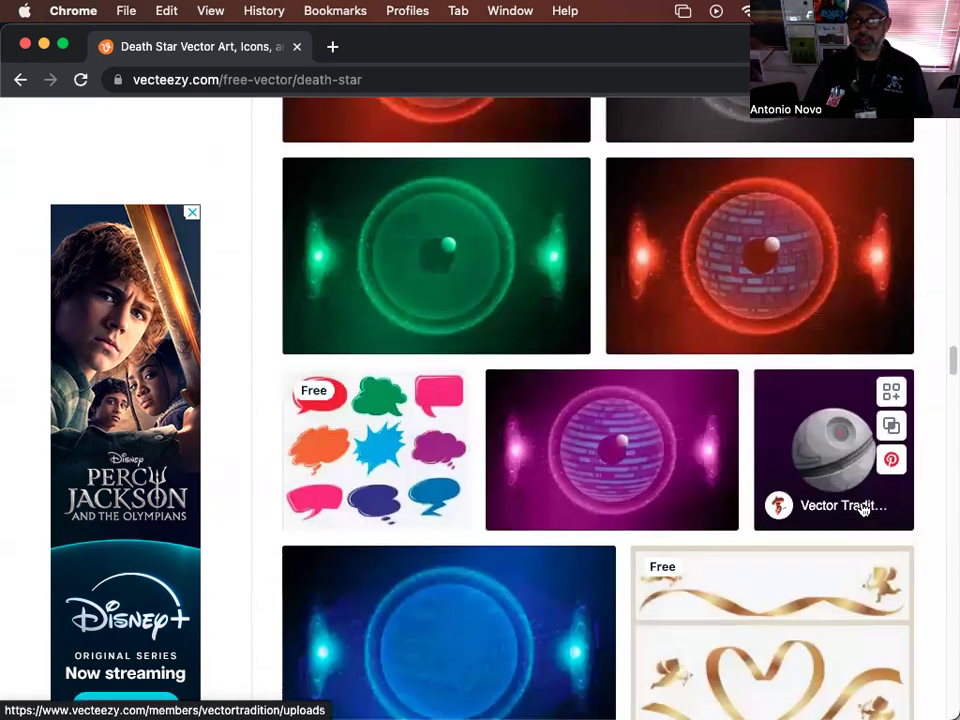
{"action": "scroll", "coordinate": [863, 510], "scroll_direction": "down", "scroll_amount": 5}
{"action": "scroll", "coordinate": [863, 510], "scroll_direction": "down", "scroll_amount": 3}
{"action": "scroll", "coordinate": [861, 508], "scroll_direction": "up", "scroll_amount": 20}
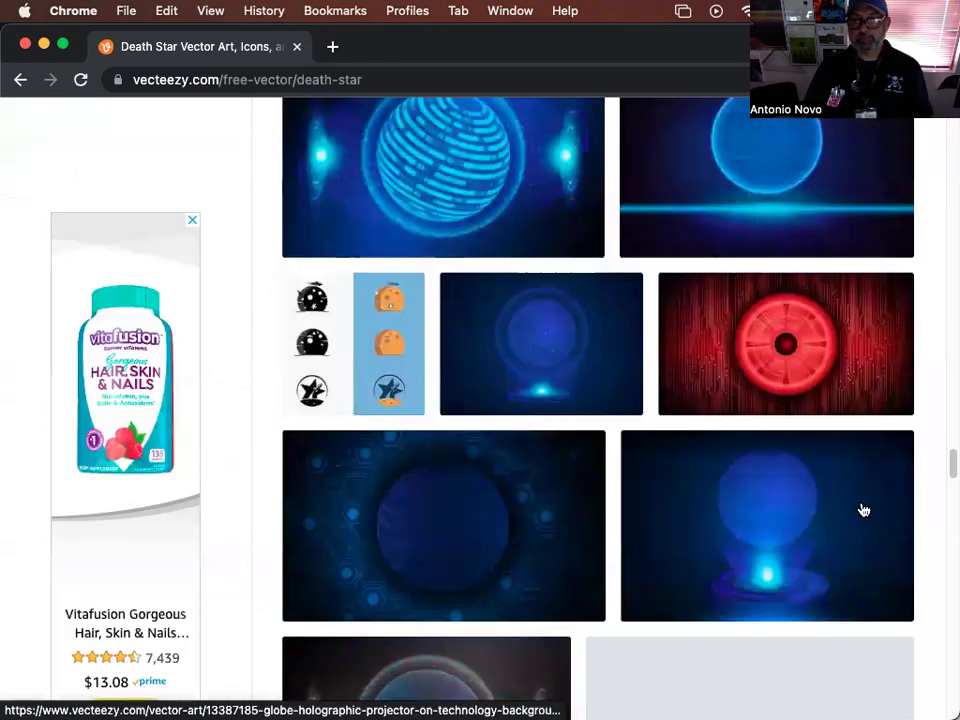
{"action": "scroll", "coordinate": [673, 463], "scroll_direction": "down", "scroll_amount": 5}
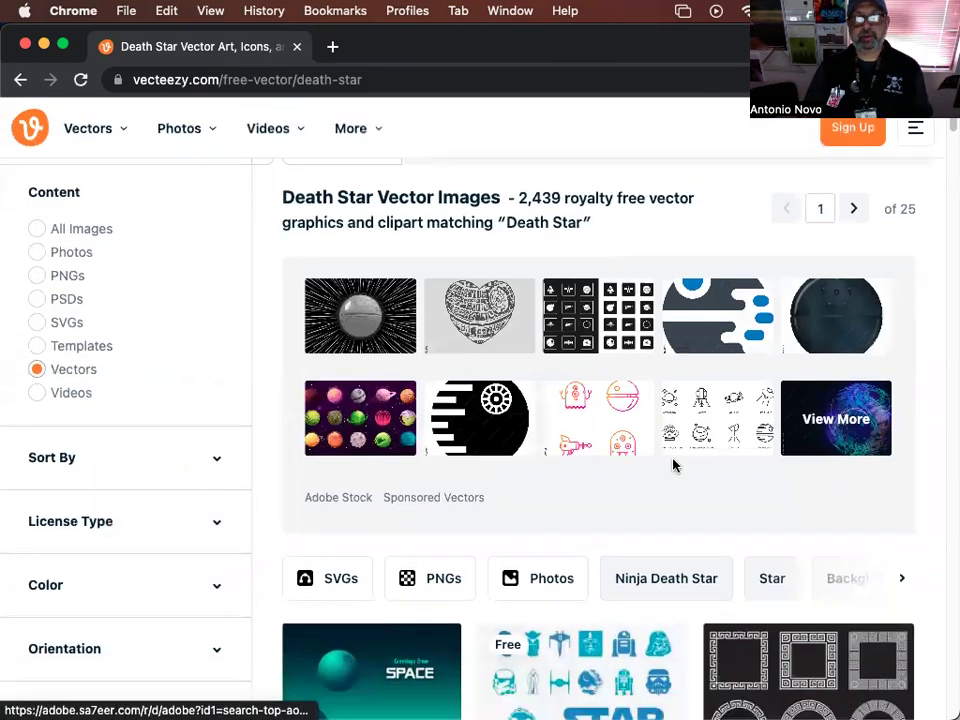
{"action": "scroll", "coordinate": [673, 463], "scroll_direction": "down", "scroll_amount": 4}
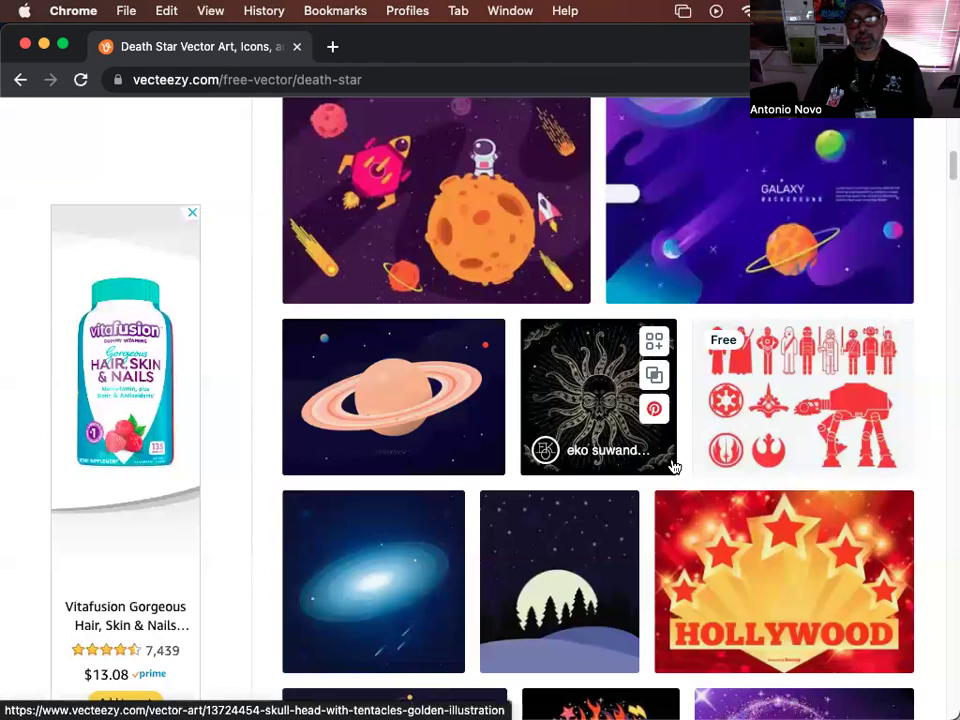
{"action": "scroll", "coordinate": [673, 467], "scroll_direction": "down", "scroll_amount": 1}
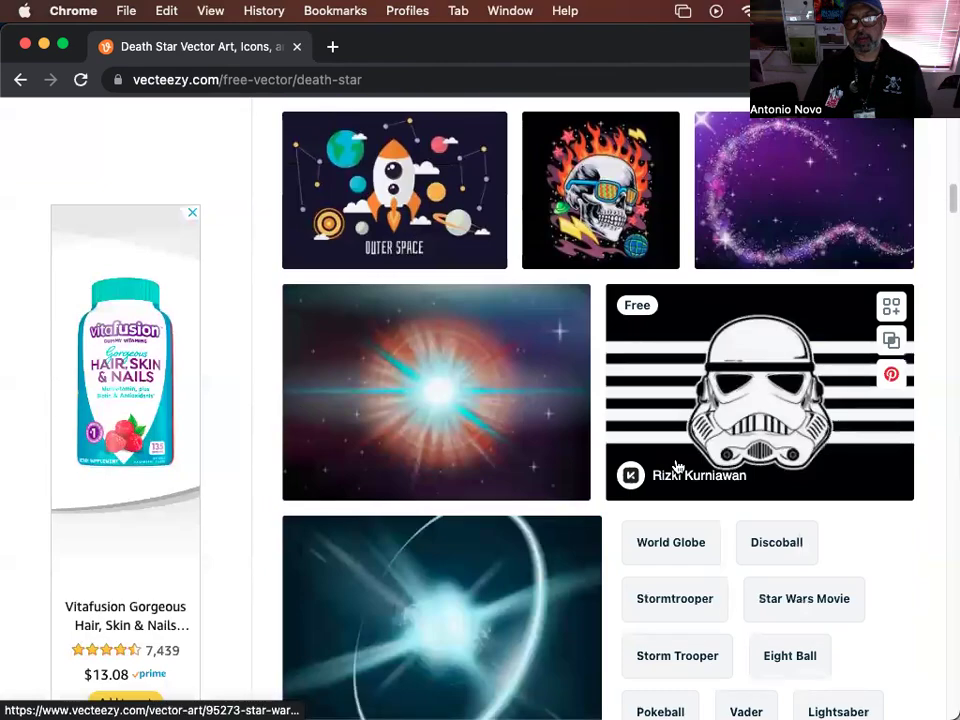
{"action": "scroll", "coordinate": [674, 467], "scroll_direction": "down", "scroll_amount": 1}
{"action": "scroll", "coordinate": [674, 467], "scroll_direction": "up", "scroll_amount": 5}
{"action": "scroll", "coordinate": [674, 468], "scroll_direction": "up", "scroll_amount": 12}
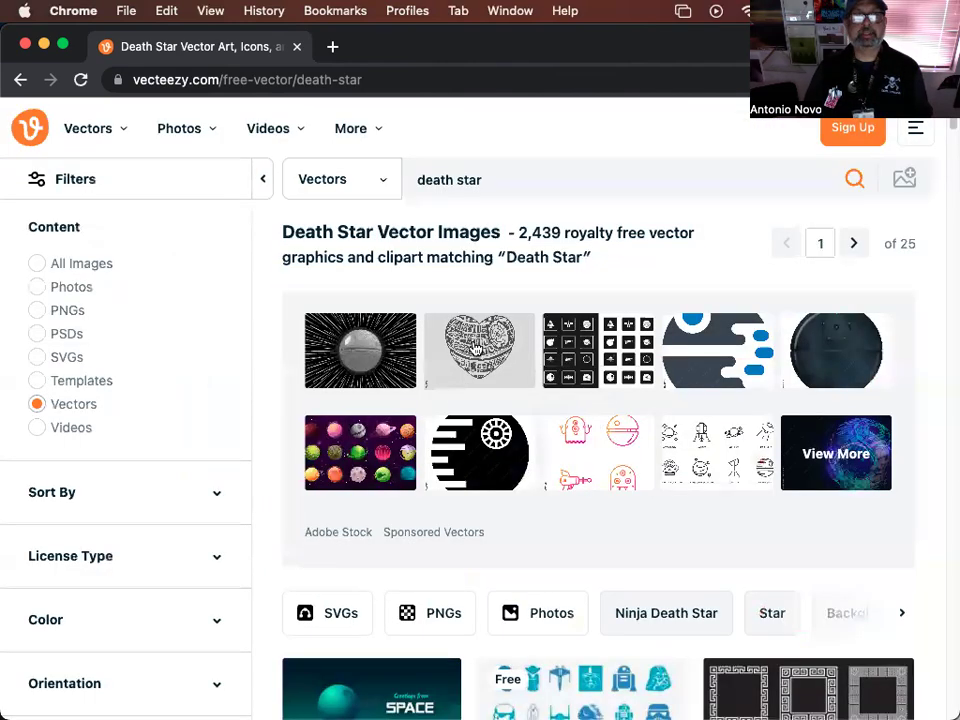
Step: Search again with the one-word term "deathstar" and browse the vector results for a usable Death Star graphic
{"action": "left_click", "coordinate": [455, 180]}
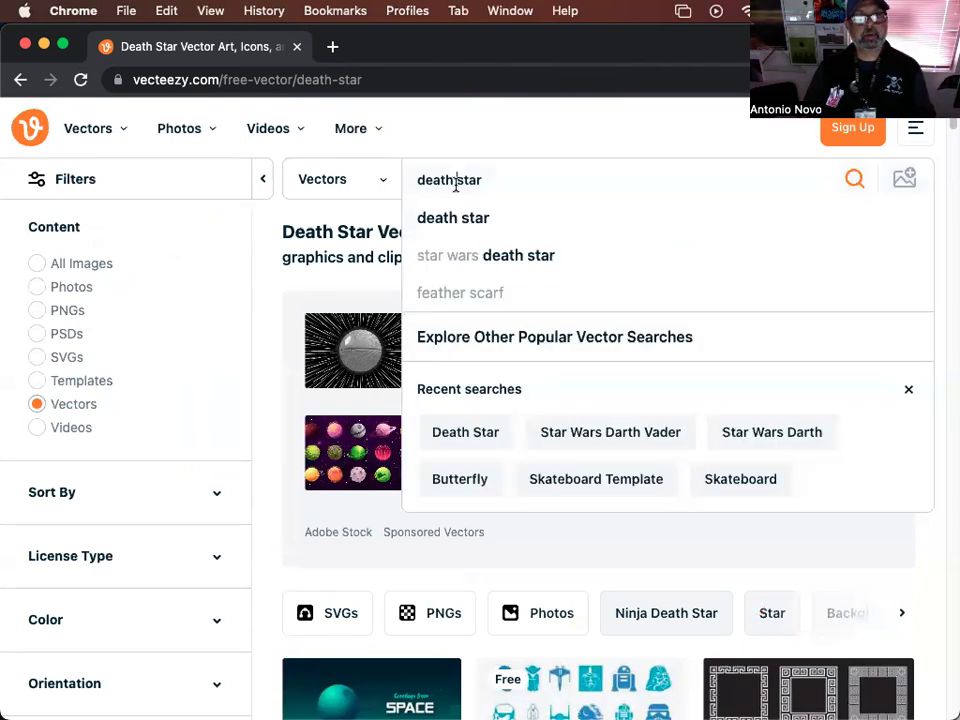
{"action": "key", "text": "Return"}
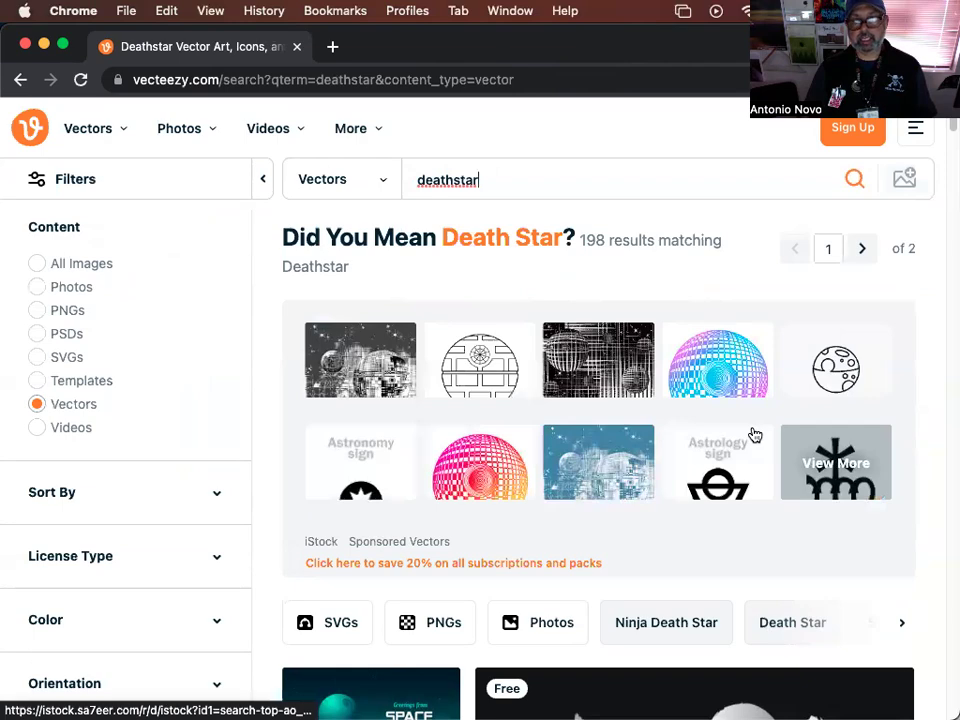
{"action": "scroll", "coordinate": [755, 435], "scroll_direction": "down", "scroll_amount": 5}
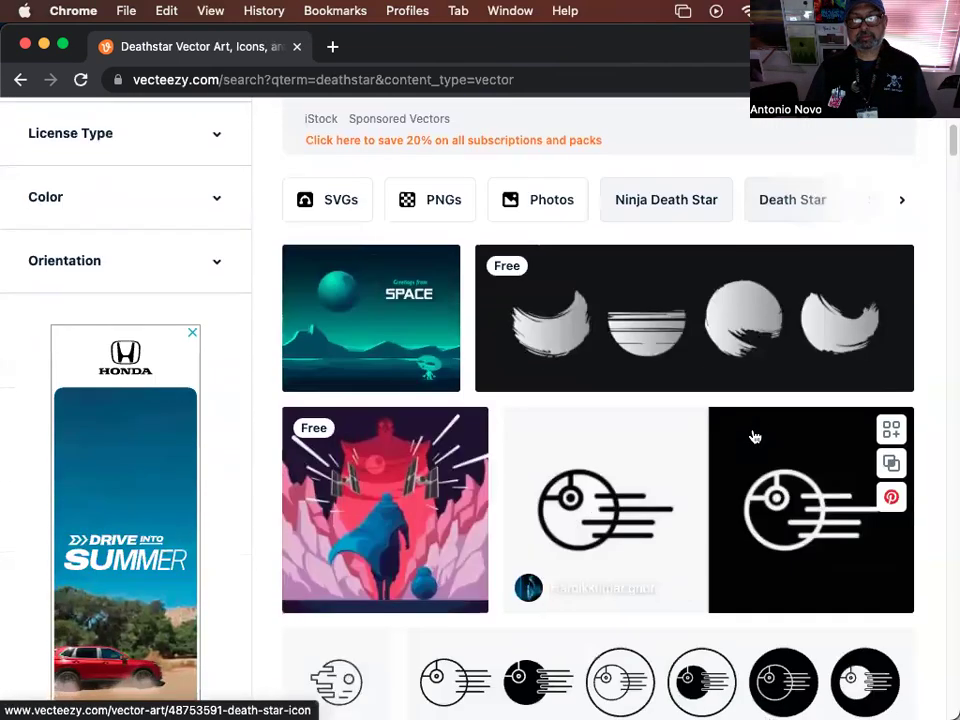
{"action": "scroll", "coordinate": [755, 435], "scroll_direction": "down", "scroll_amount": 2}
{"action": "scroll", "coordinate": [754, 436], "scroll_direction": "down", "scroll_amount": 2}
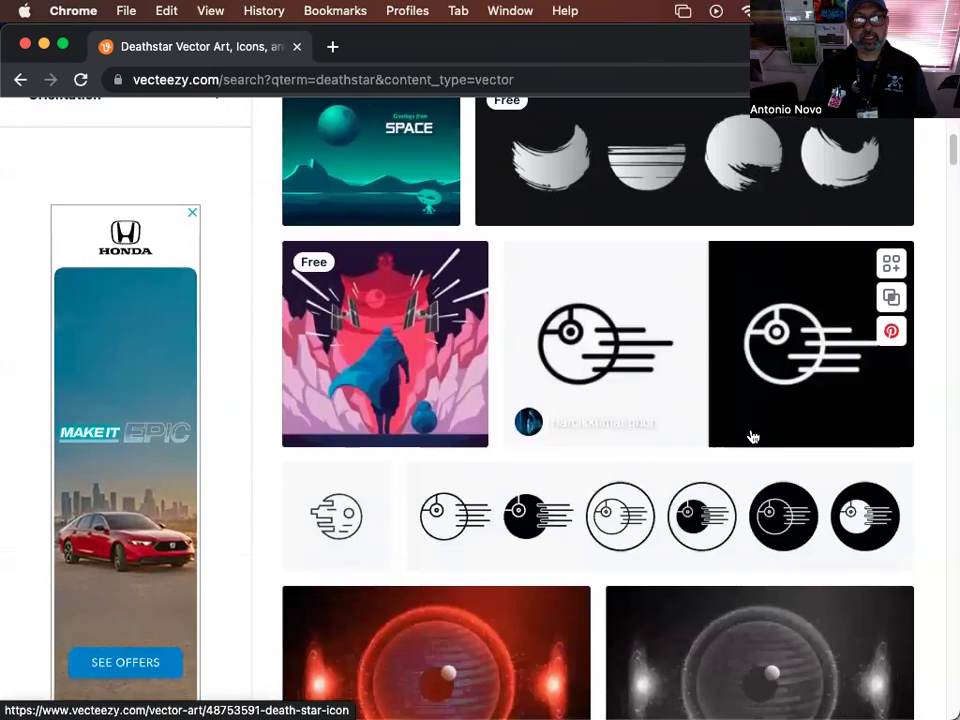
{"action": "scroll", "coordinate": [388, 345], "scroll_direction": "down", "scroll_amount": 1}
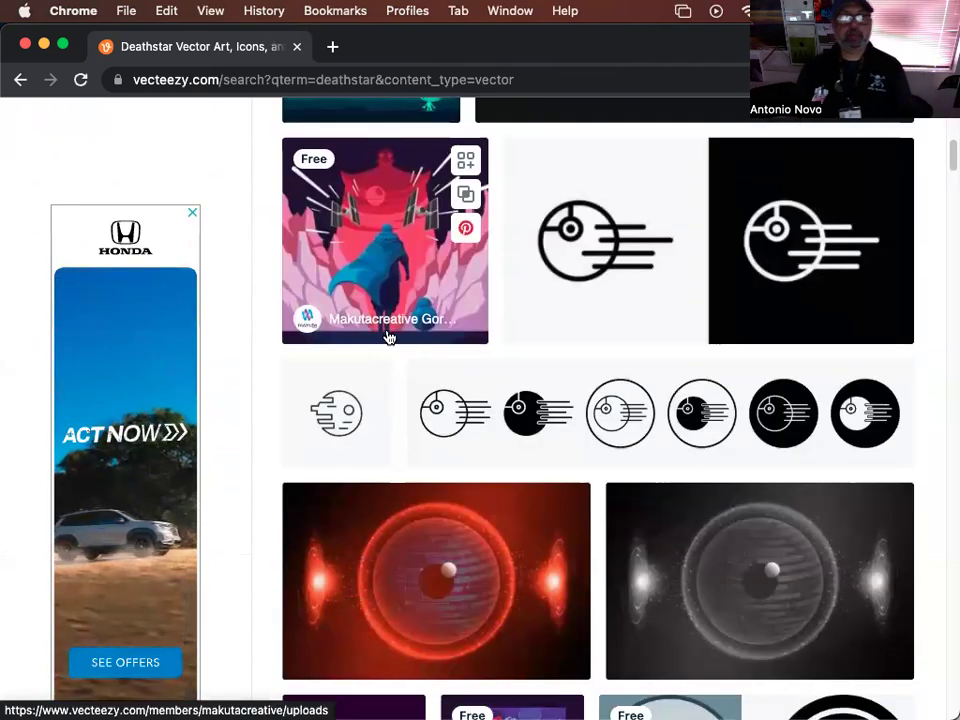
{"action": "scroll", "coordinate": [388, 338], "scroll_direction": "up", "scroll_amount": 5}
{"action": "scroll", "coordinate": [382, 345], "scroll_direction": "down", "scroll_amount": 2}
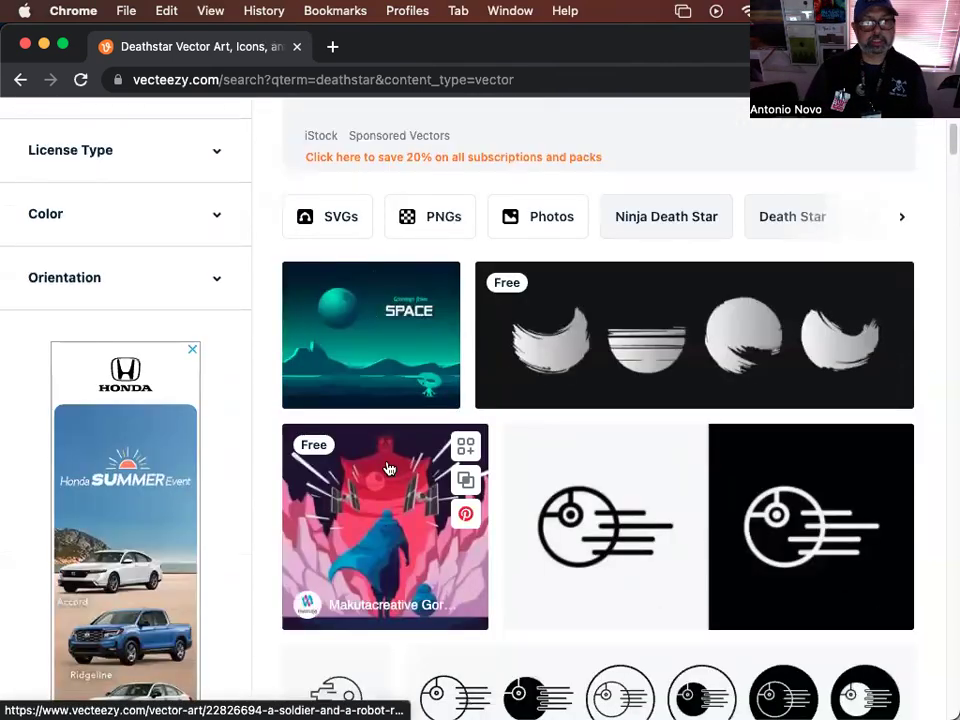
Step: Open the free vector of a soldier and a robot ready to fight in outer space and download it without logging in
{"action": "left_click", "coordinate": [388, 469]}
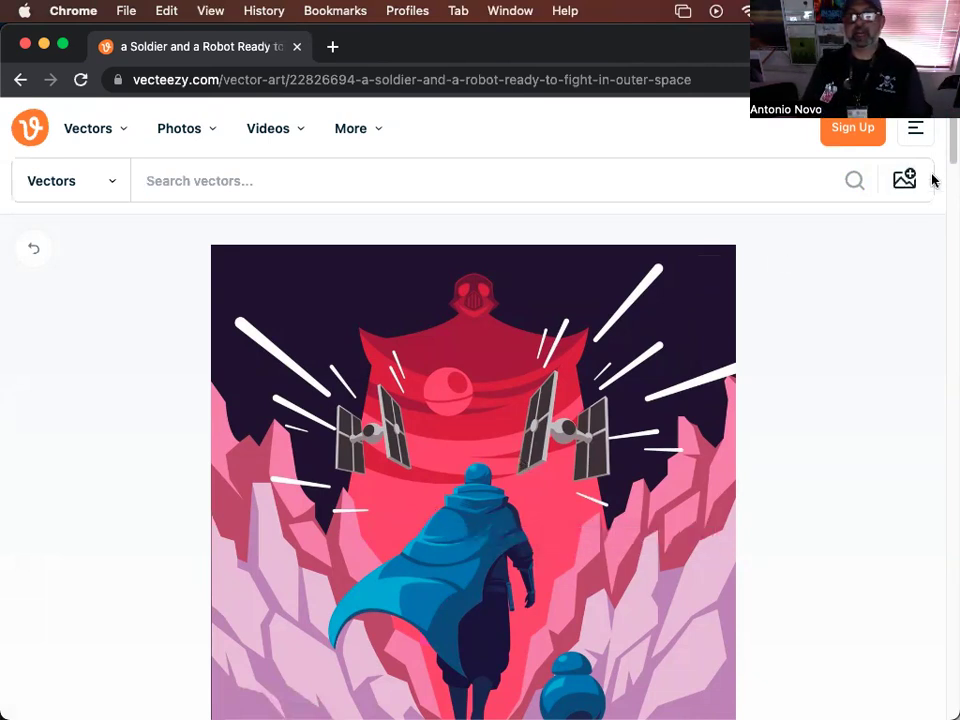
{"action": "left_click_drag", "start_coordinate": [945, 150], "coordinate": [950, 190]}
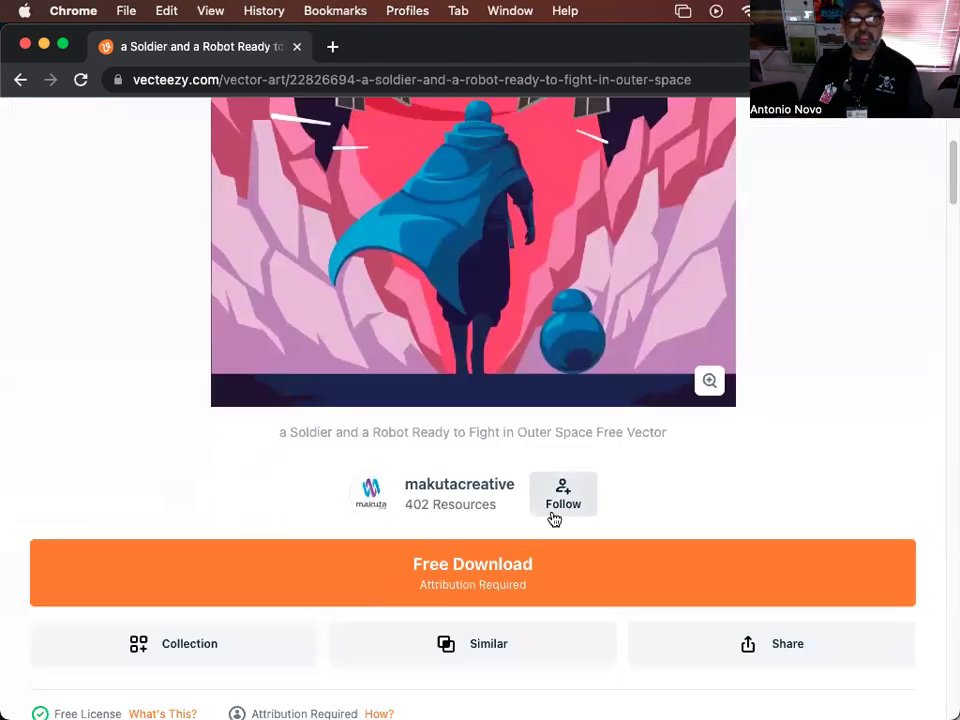
{"action": "left_click", "coordinate": [501, 566]}
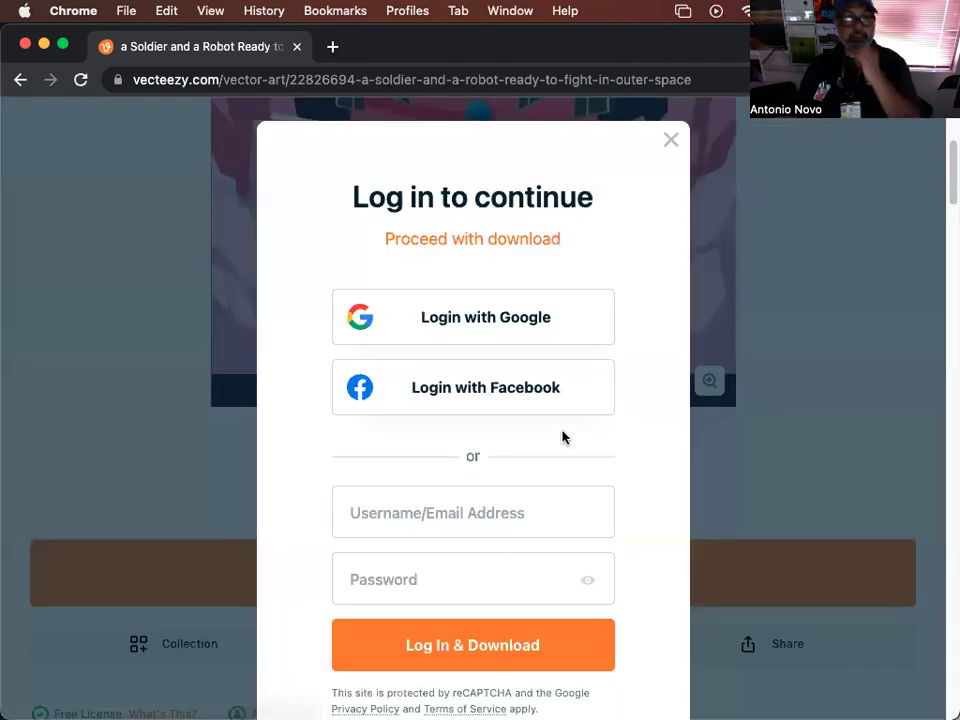
{"action": "left_click", "coordinate": [480, 240]}
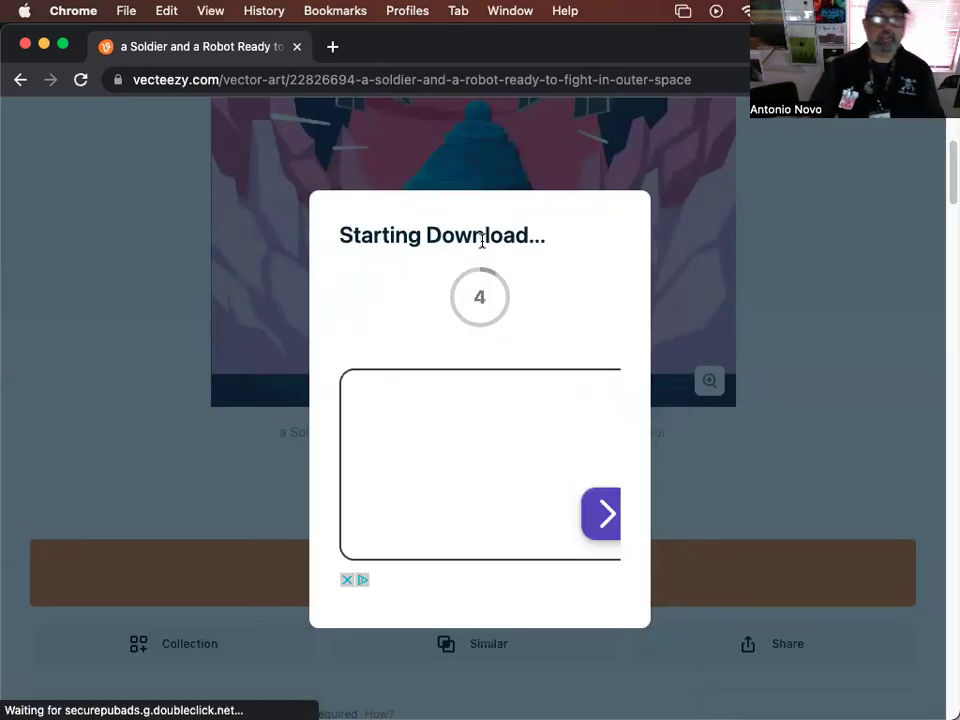
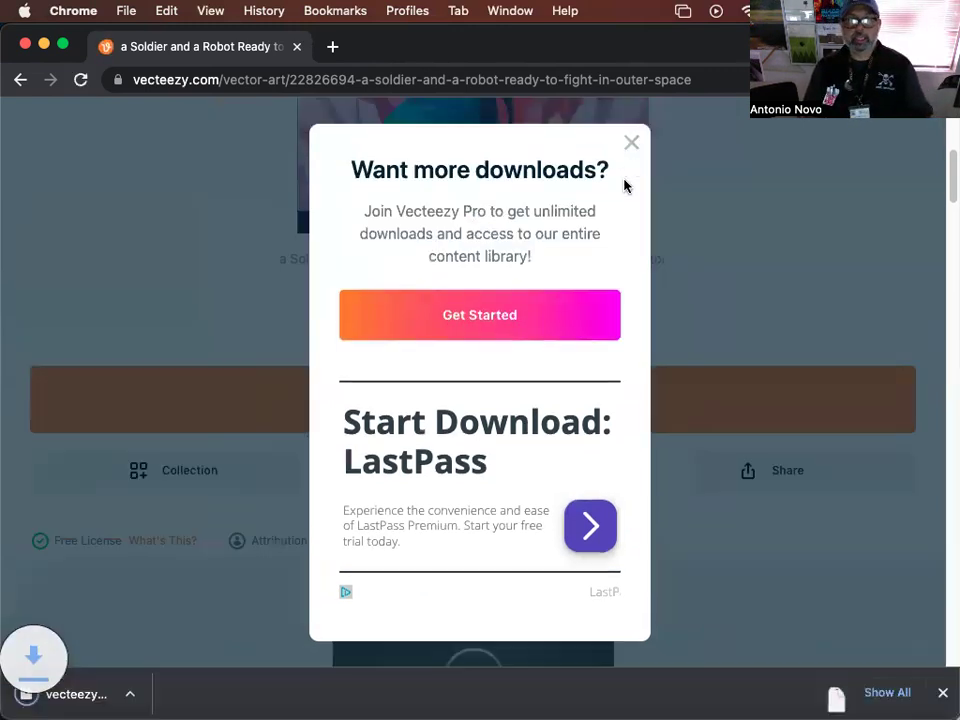
Step: Open the EPS file from the downloaded vecteezy folder in Adobe Illustrator 2024, retaining the 9-slice scaling option for symbols
{"action": "left_click", "coordinate": [124, 700]}
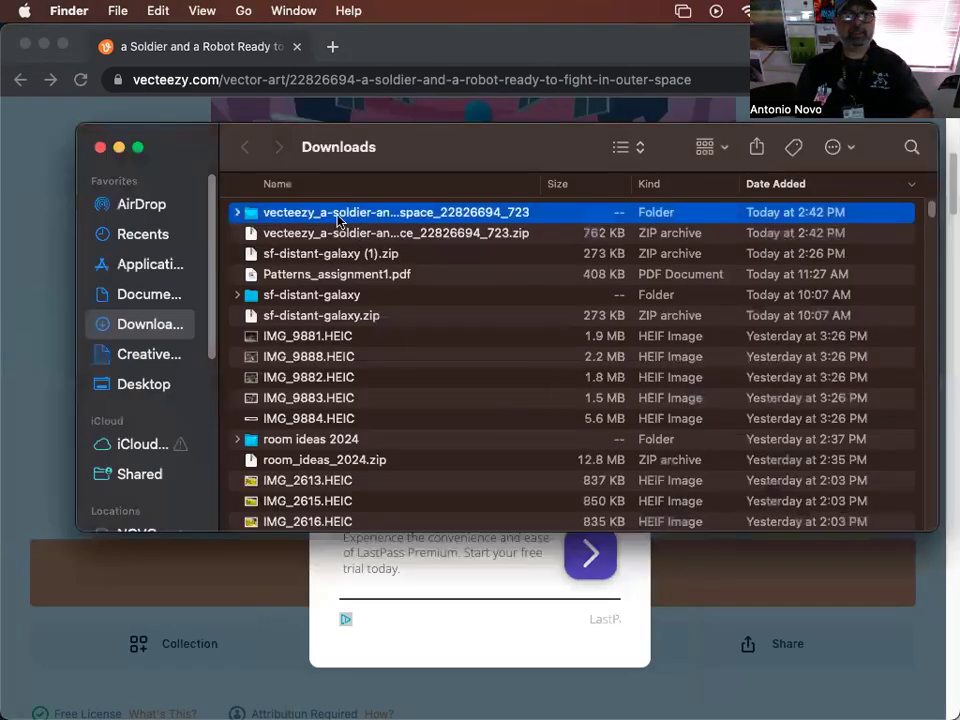
{"action": "double_click", "coordinate": [340, 218]}
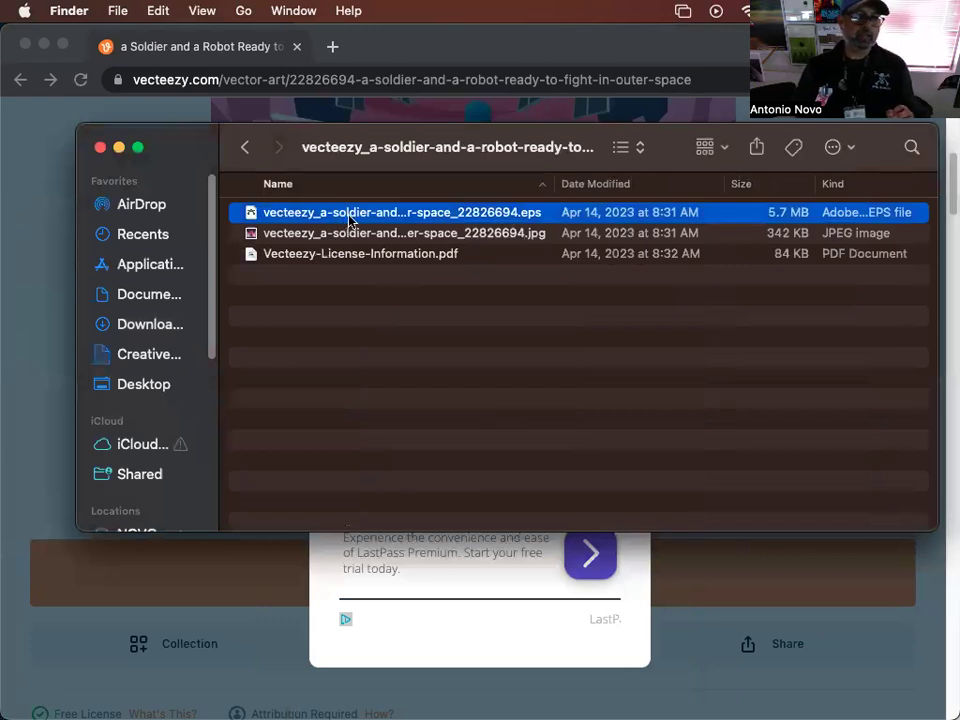
{"action": "right_click", "coordinate": [350, 218]}
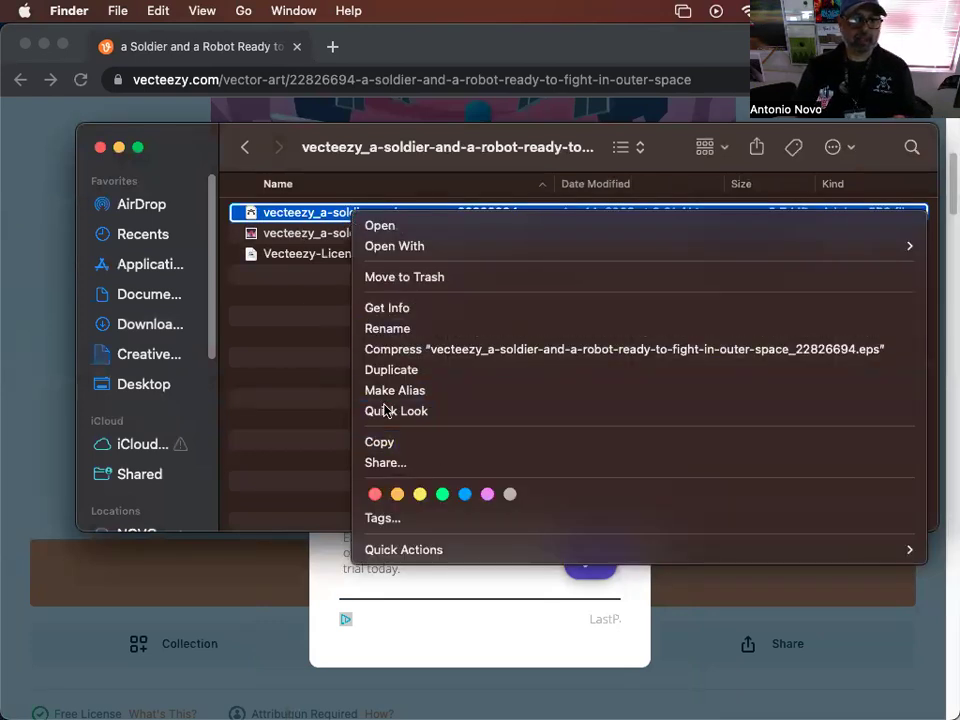
{"action": "left_click", "coordinate": [242, 346]}
{"action": "right_click", "coordinate": [366, 213]}
{"action": "mouse_move", "coordinate": [397, 247]}
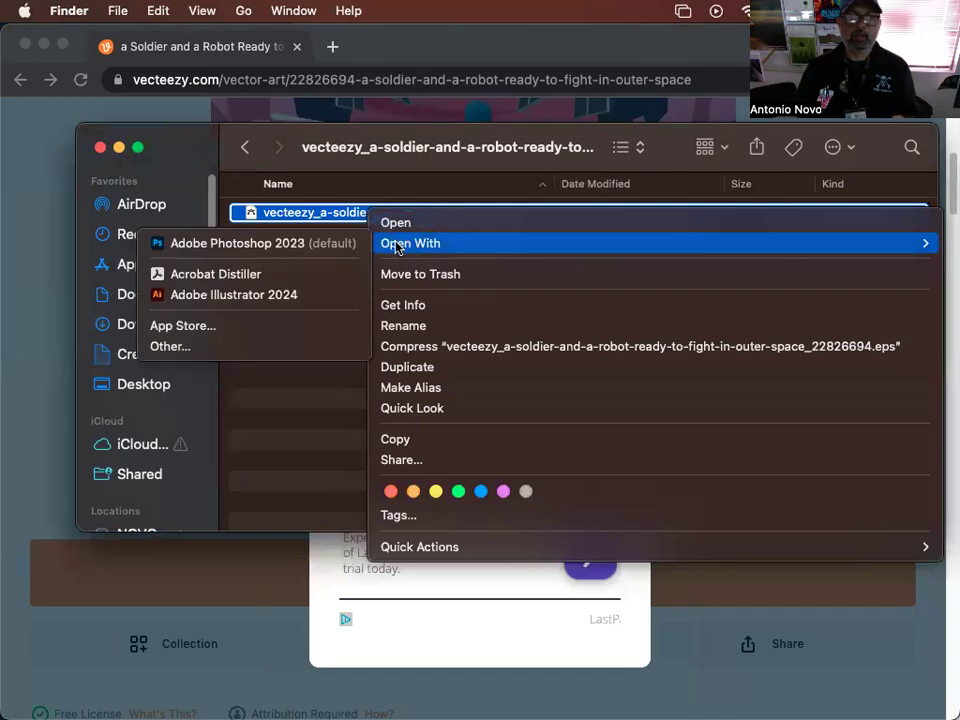
{"action": "left_click", "coordinate": [313, 295]}
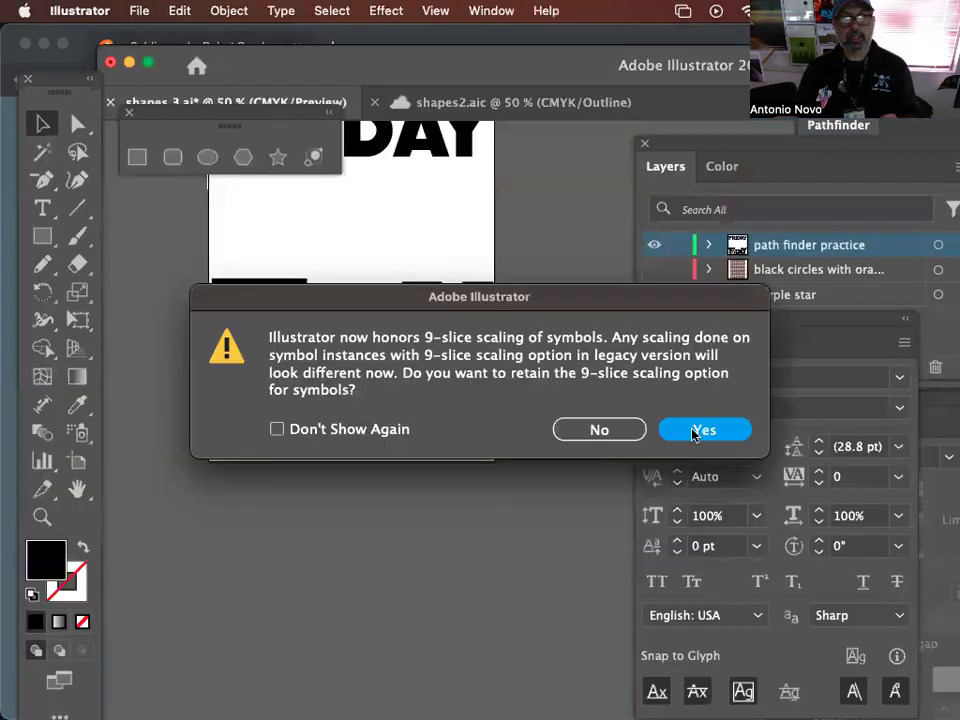
{"action": "left_click", "coordinate": [702, 428]}
Step: Examine the soldier artwork's paths in Outline view with everything selected, and return to Preview with nothing selected
{"action": "left_click_drag", "start_coordinate": [527, 404], "coordinate": [214, 281]}
{"action": "left_click_drag", "start_coordinate": [485, 449], "coordinate": [434, 368]}
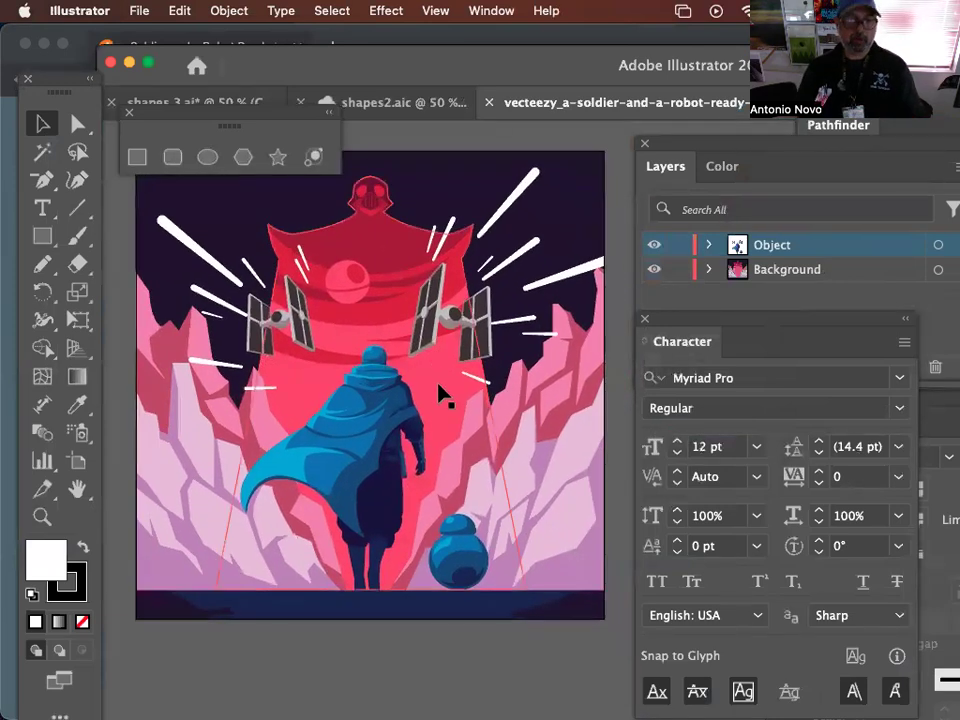
{"action": "key", "text": "super+y"}
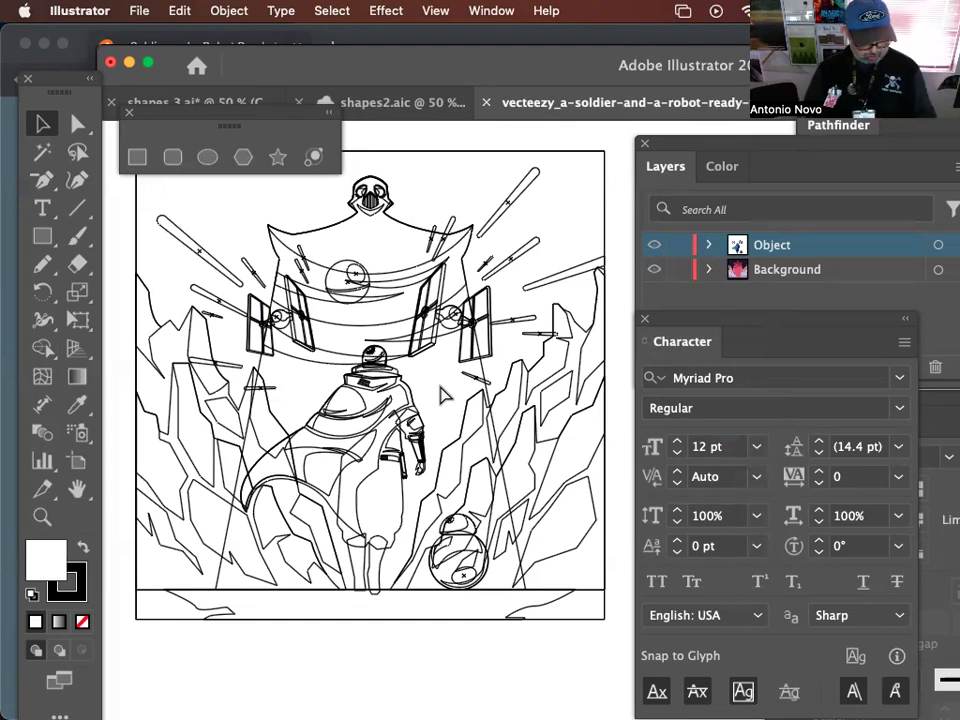
{"action": "key", "text": "super+a"}
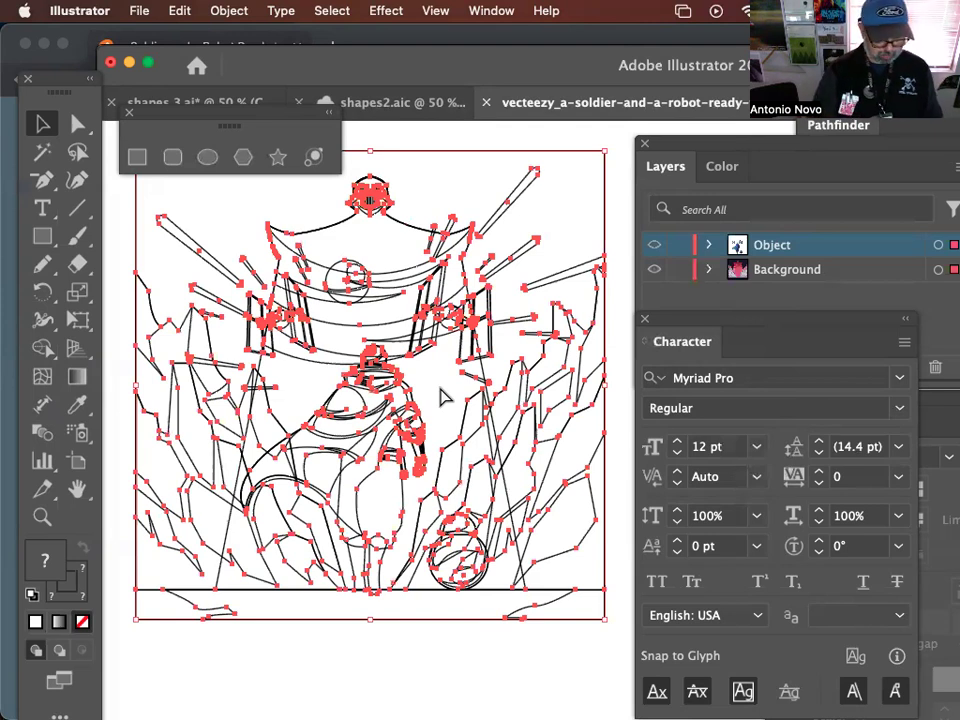
{"action": "key", "text": "super+y"}
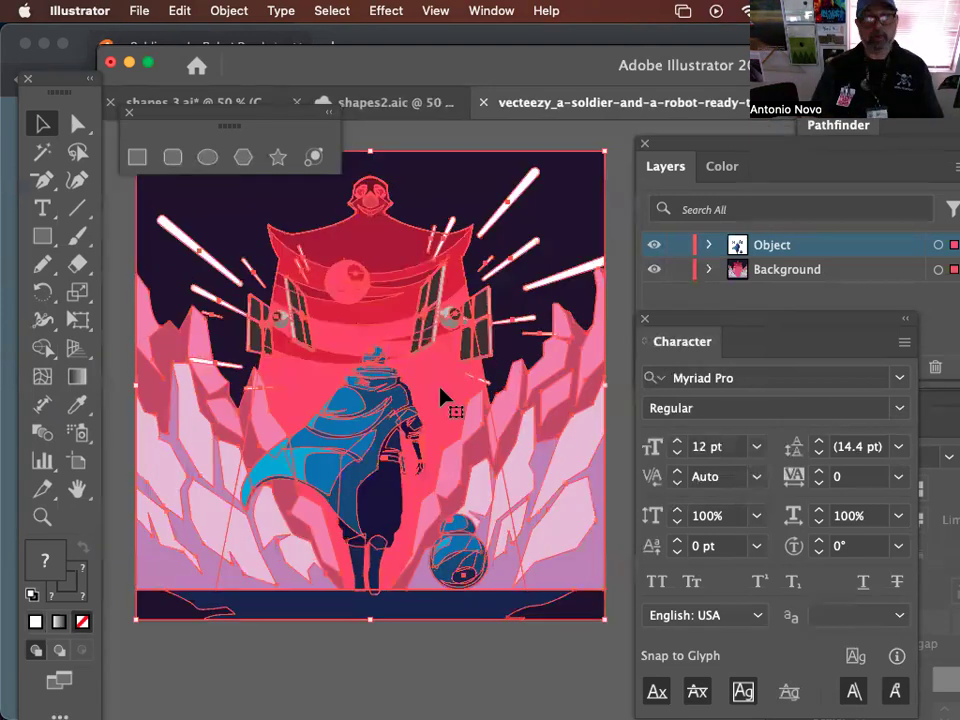
{"action": "key", "text": "space"}
{"action": "left_click_drag", "start_coordinate": [364, 313], "coordinate": [404, 369]}
{"action": "left_click", "coordinate": [456, 204]}
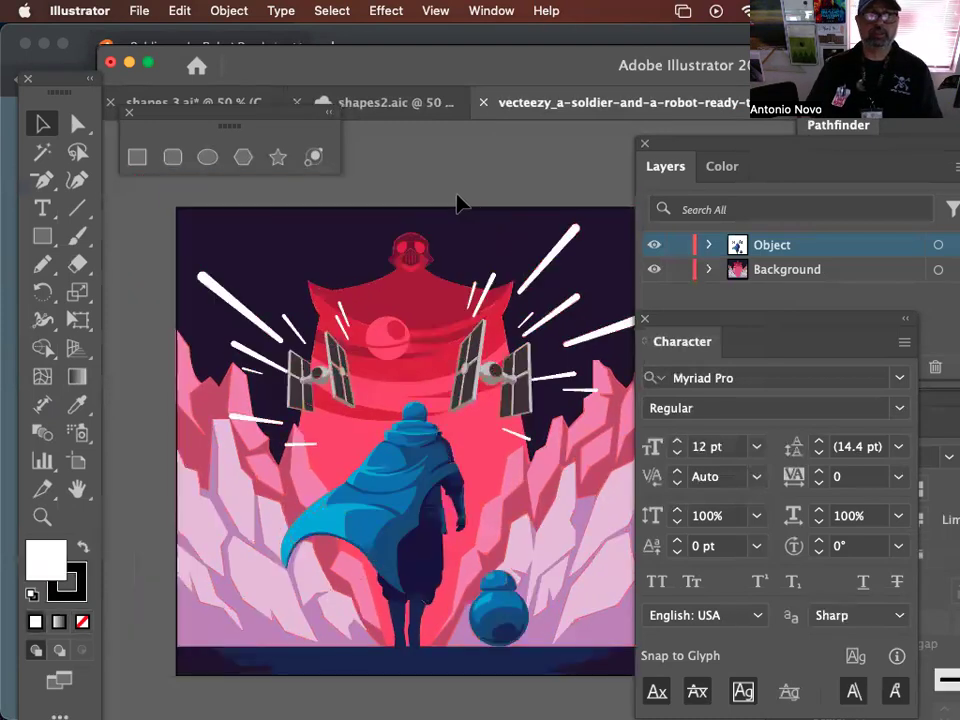
Step: Ungroup the red background artwork that contains the Death Star
{"action": "left_click", "coordinate": [441, 288]}
{"action": "left_click", "coordinate": [440, 245]}
{"action": "left_click", "coordinate": [470, 181]}
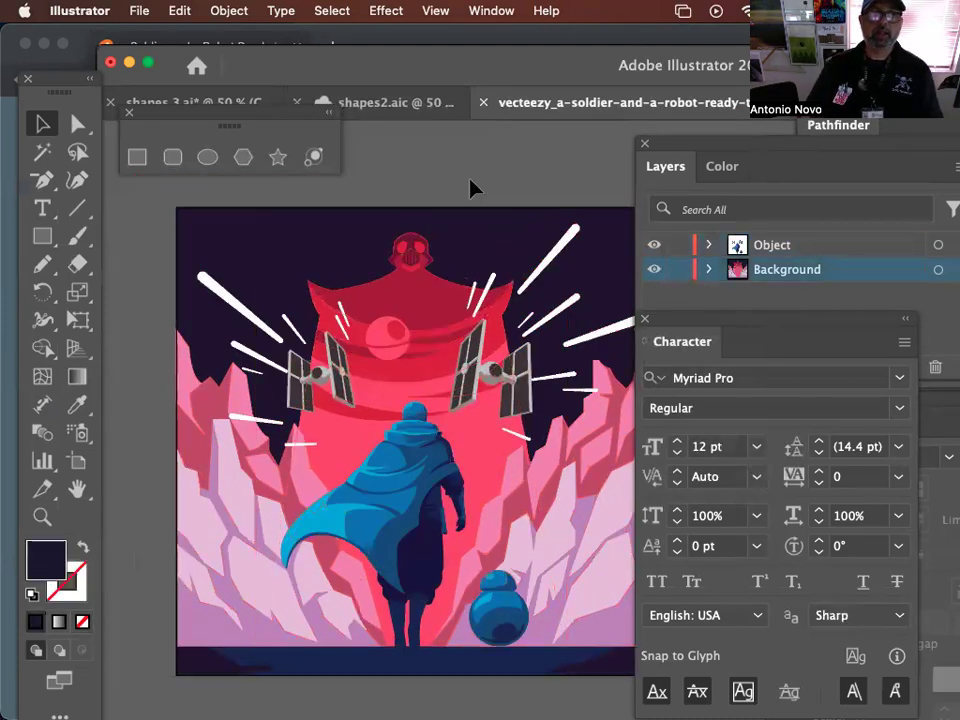
{"action": "left_click", "coordinate": [392, 347]}
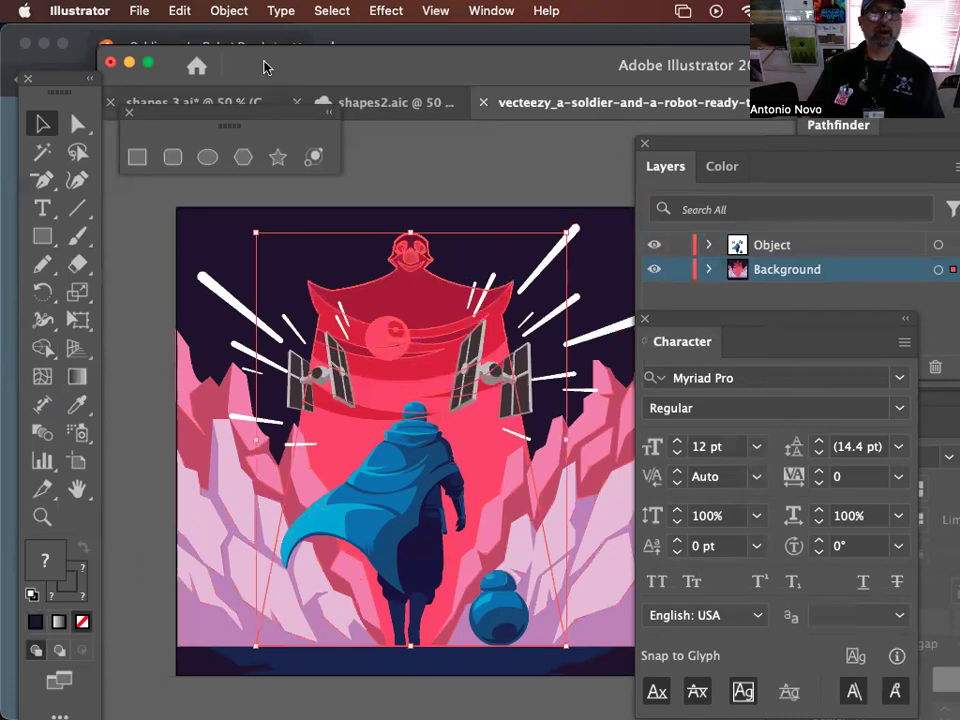
{"action": "left_click", "coordinate": [236, 22]}
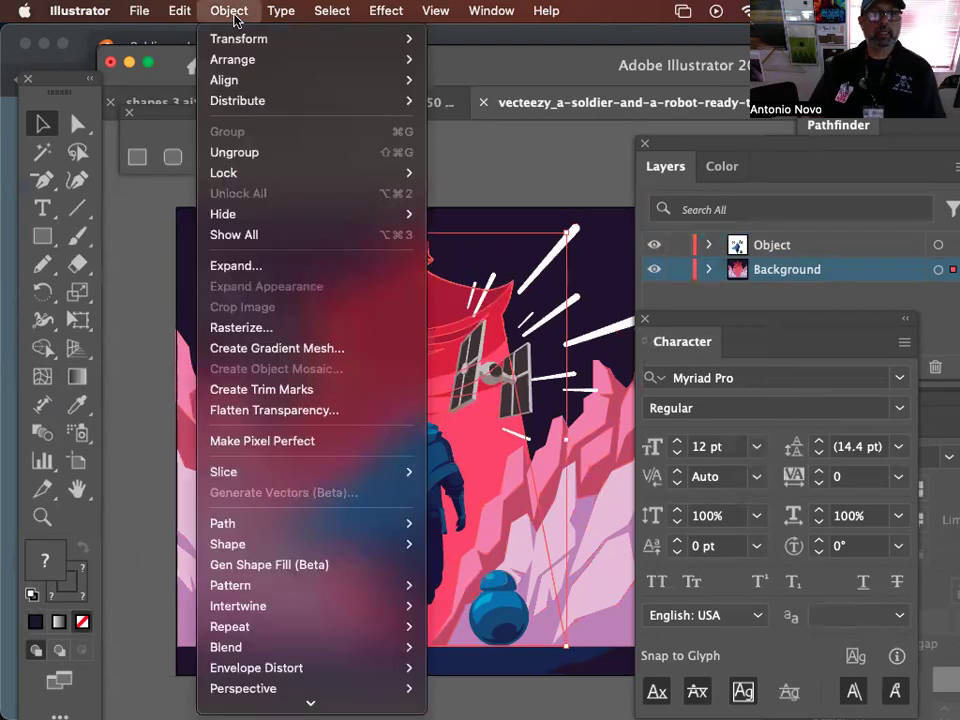
{"action": "left_click", "coordinate": [279, 154]}
{"action": "left_click", "coordinate": [458, 178]}
Step: Copy the Death Star's base circle from the soldier artwork and paste it beside the artboard in shapes 3.ai
{"action": "left_click", "coordinate": [384, 343]}
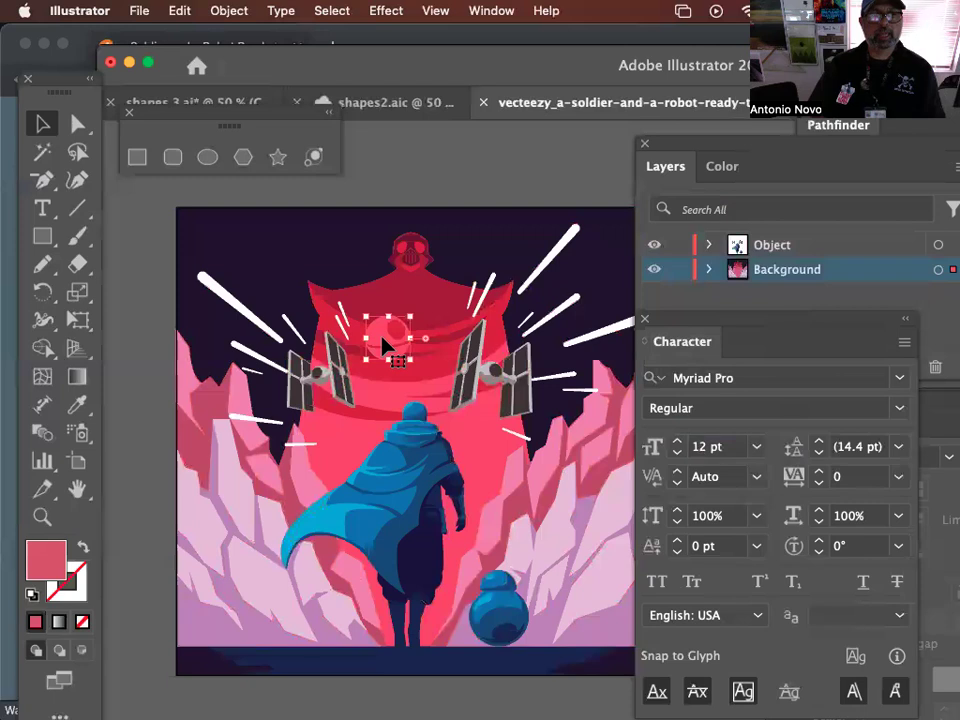
{"action": "left_click", "coordinate": [400, 391]}
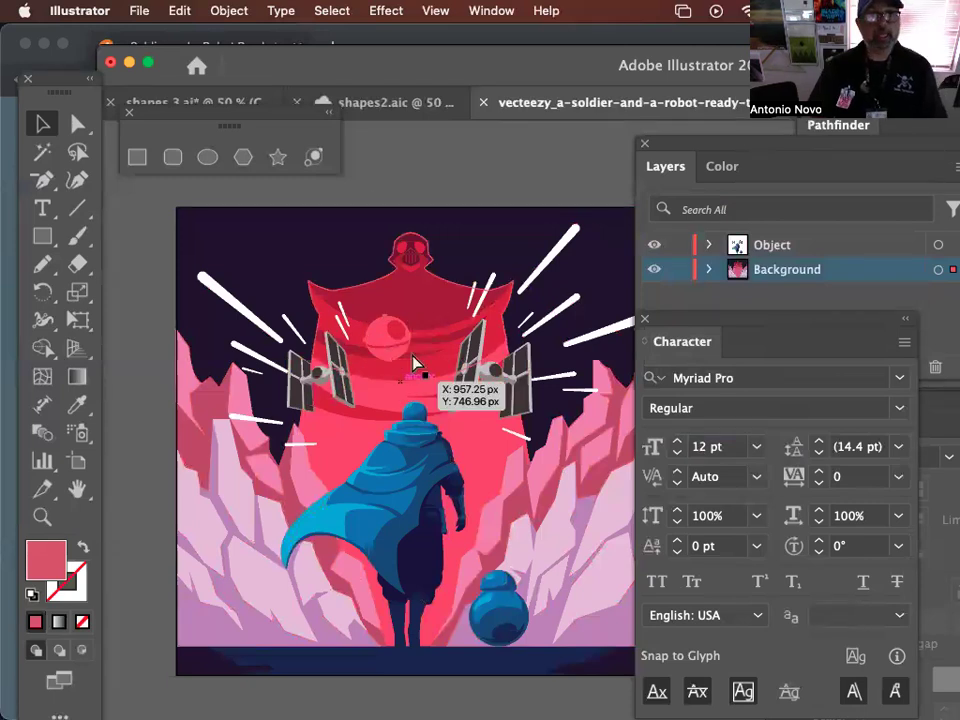
{"action": "left_click", "coordinate": [388, 103]}
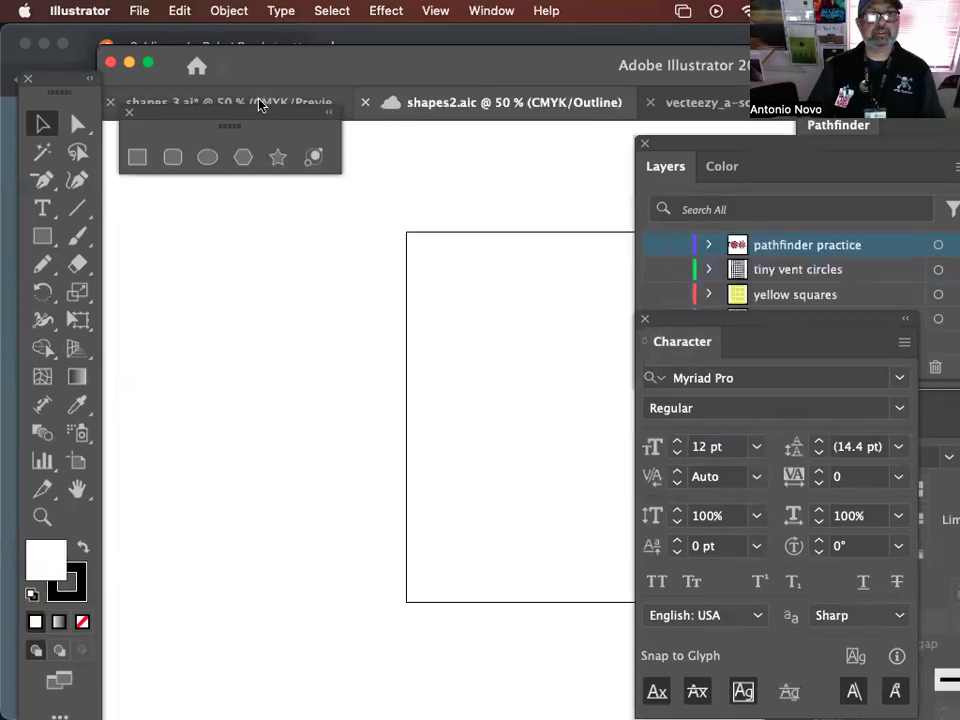
{"action": "left_click", "coordinate": [258, 105]}
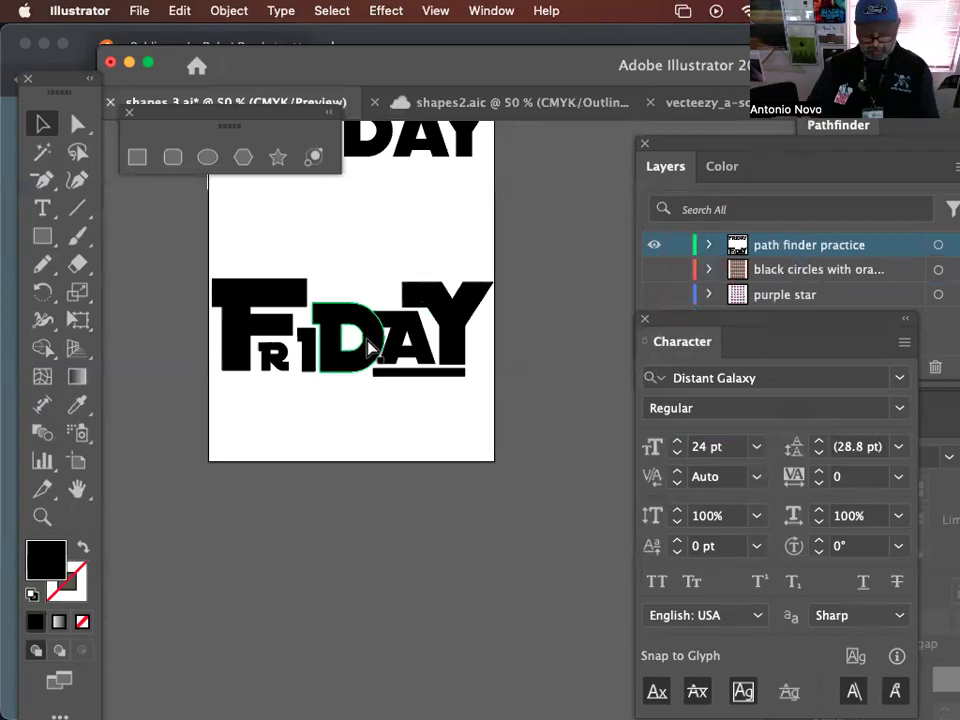
{"action": "key", "text": "super+equal"}
{"action": "left_click_drag", "start_coordinate": [283, 356], "coordinate": [404, 458]}
{"action": "key", "text": "super+v"}
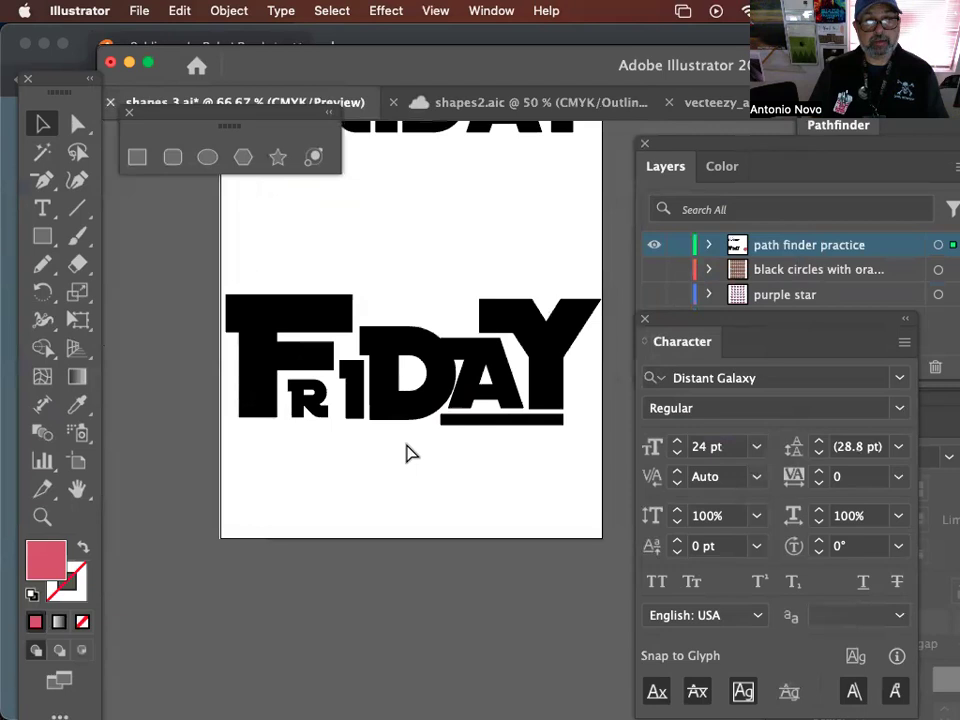
{"action": "key", "text": "super+minus"}
{"action": "key", "text": "super+minus"}
{"action": "key", "text": "super+minus"}
{"action": "left_click_drag", "start_coordinate": [565, 572], "coordinate": [265, 355]}
{"action": "left_click_drag", "start_coordinate": [431, 372], "coordinate": [521, 340]}
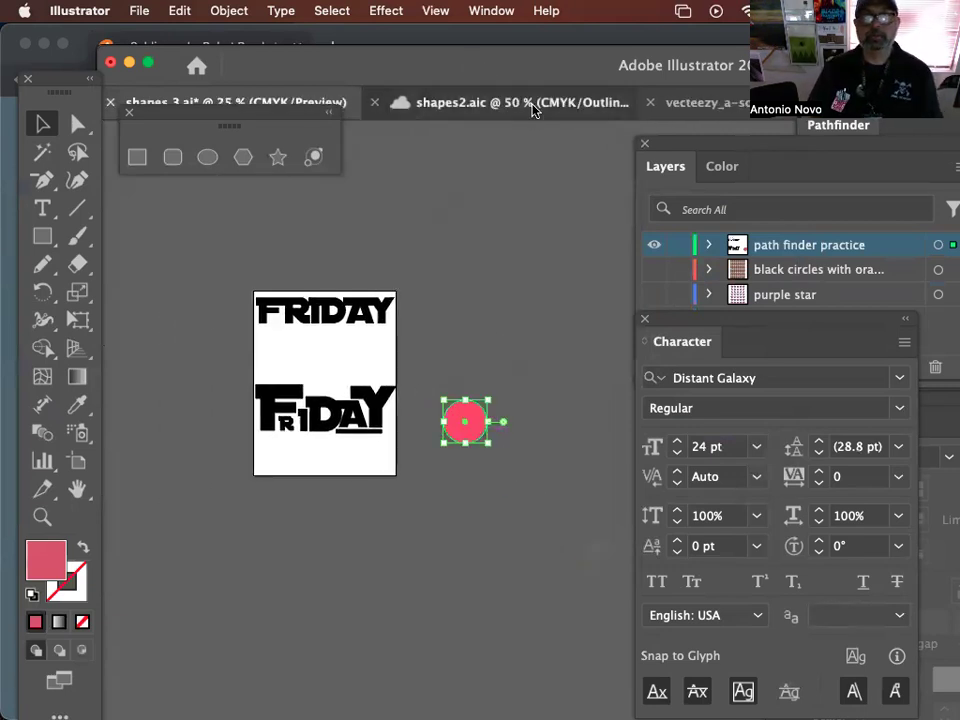
Step: Delete the night sky, rocks, light streaks, ships and cloak shapes surrounding the Death Star in the vecteezy document
{"action": "left_click", "coordinate": [533, 107]}
{"action": "left_click", "coordinate": [688, 99]}
{"action": "left_click", "coordinate": [388, 339]}
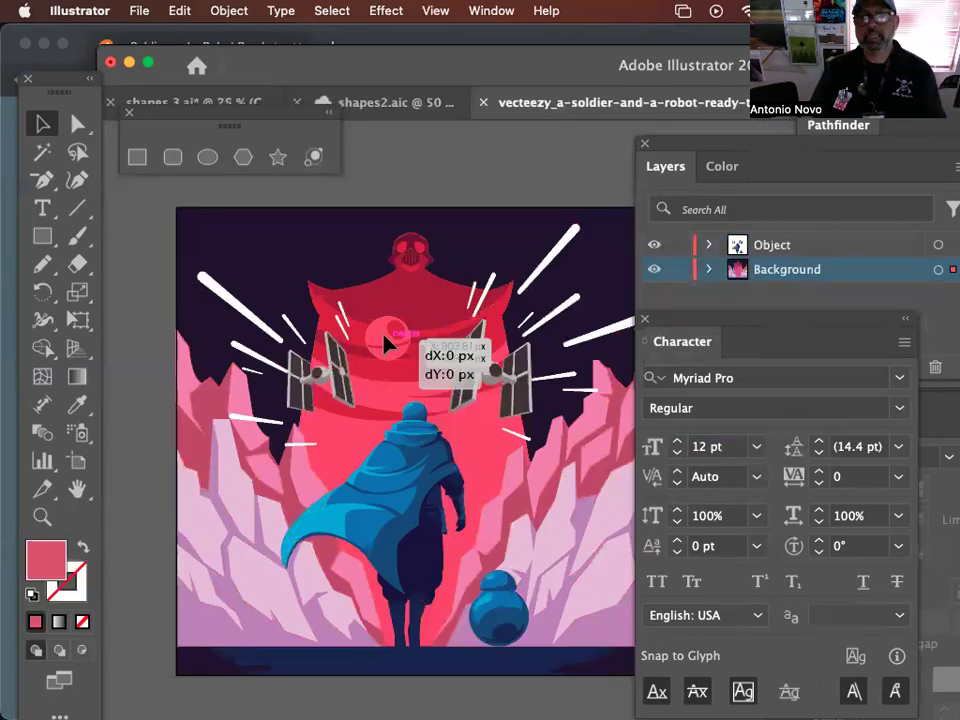
{"action": "left_click", "coordinate": [333, 192]}
{"action": "left_click_drag", "start_coordinate": [155, 180], "coordinate": [257, 272]}
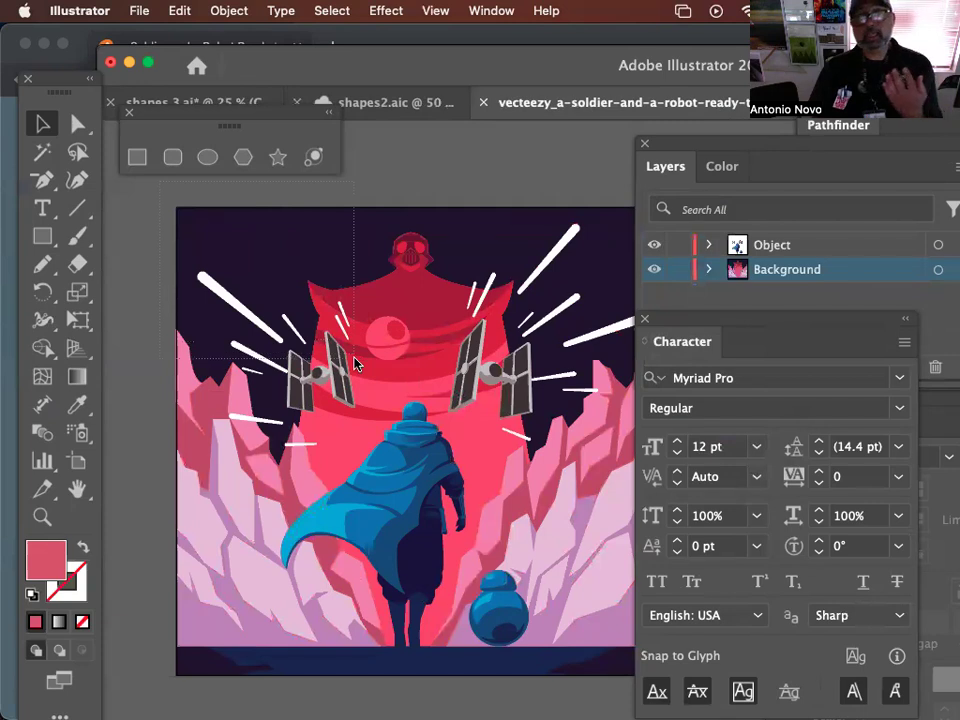
{"action": "left_click_drag", "start_coordinate": [355, 365], "coordinate": [353, 376]}
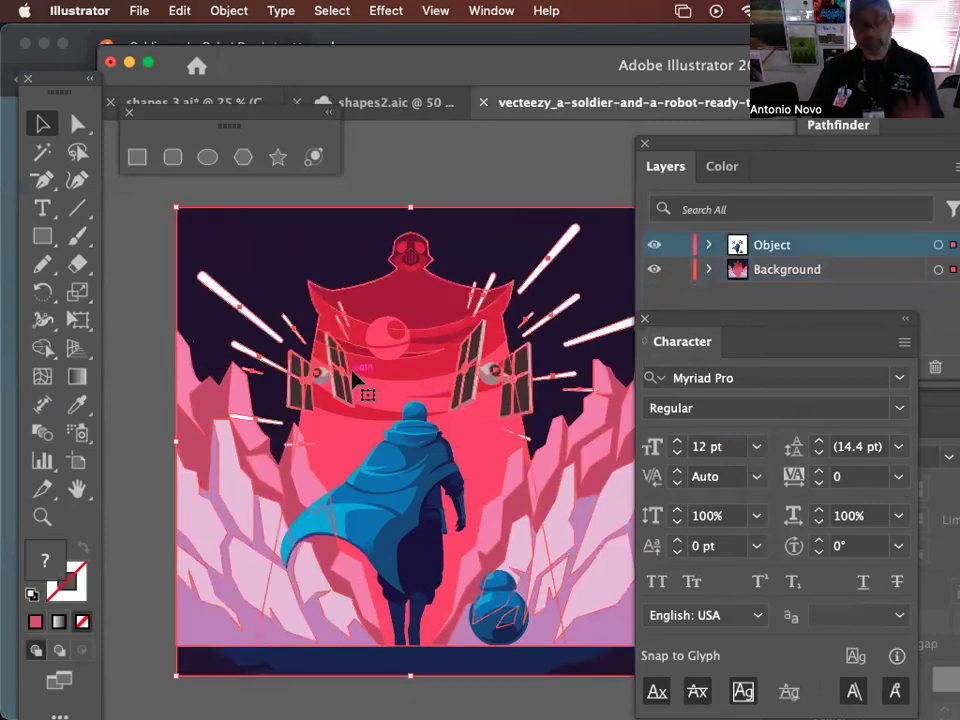
{"action": "key", "text": "Delete"}
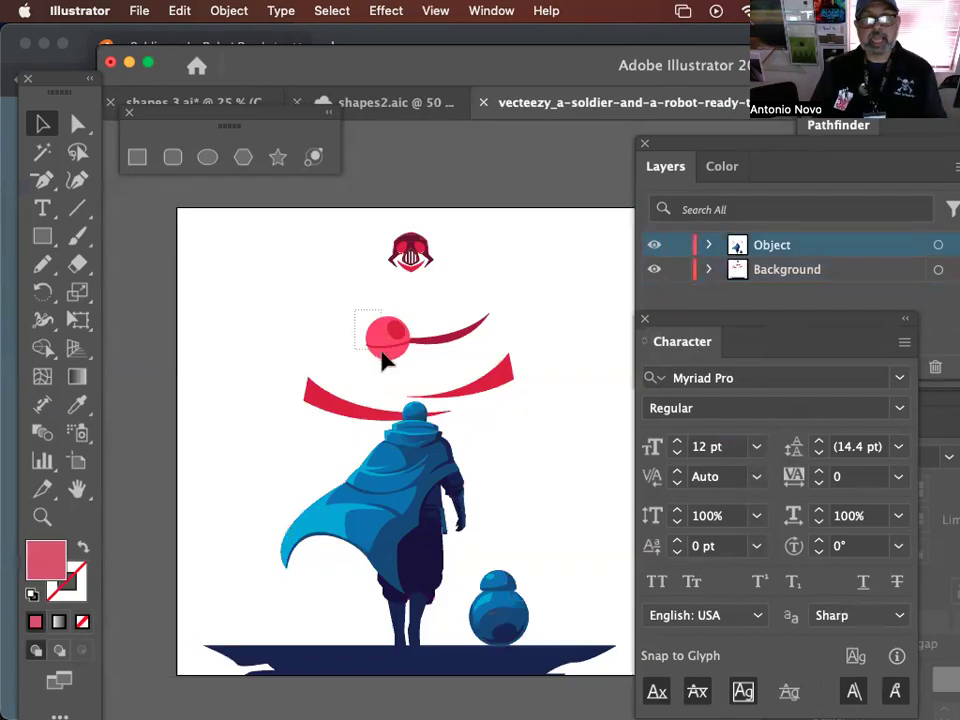
Step: Select all the Death Star's parts without the adjoining dark red swoosh and copy them
{"action": "left_click_drag", "start_coordinate": [396, 367], "coordinate": [396, 367]}
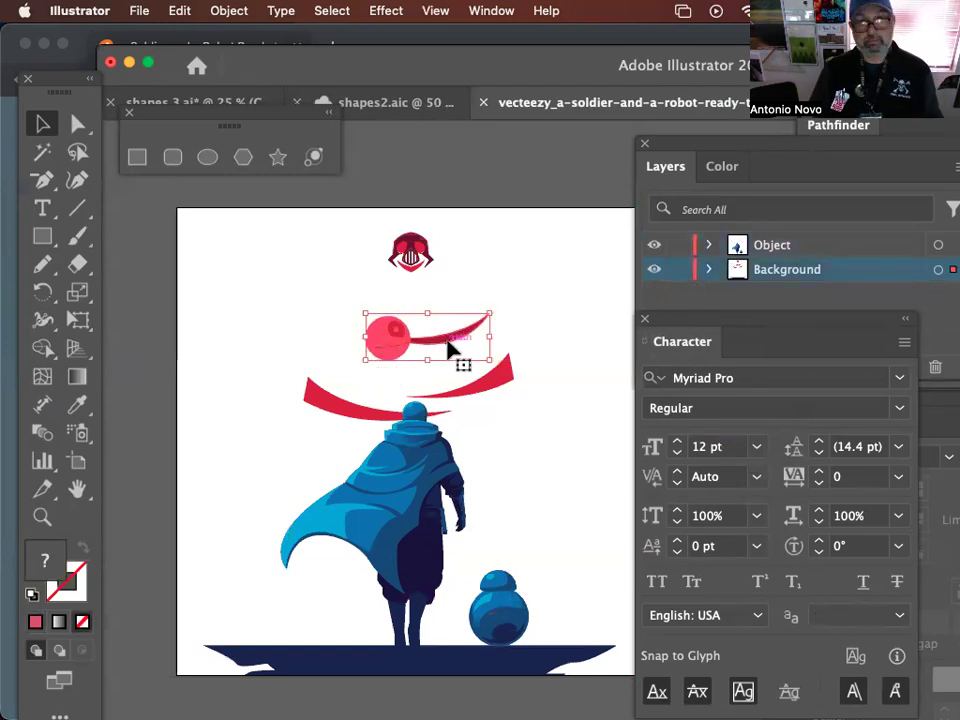
{"action": "left_click", "coordinate": [447, 345], "text": "shift"}
{"action": "key", "text": "super"}
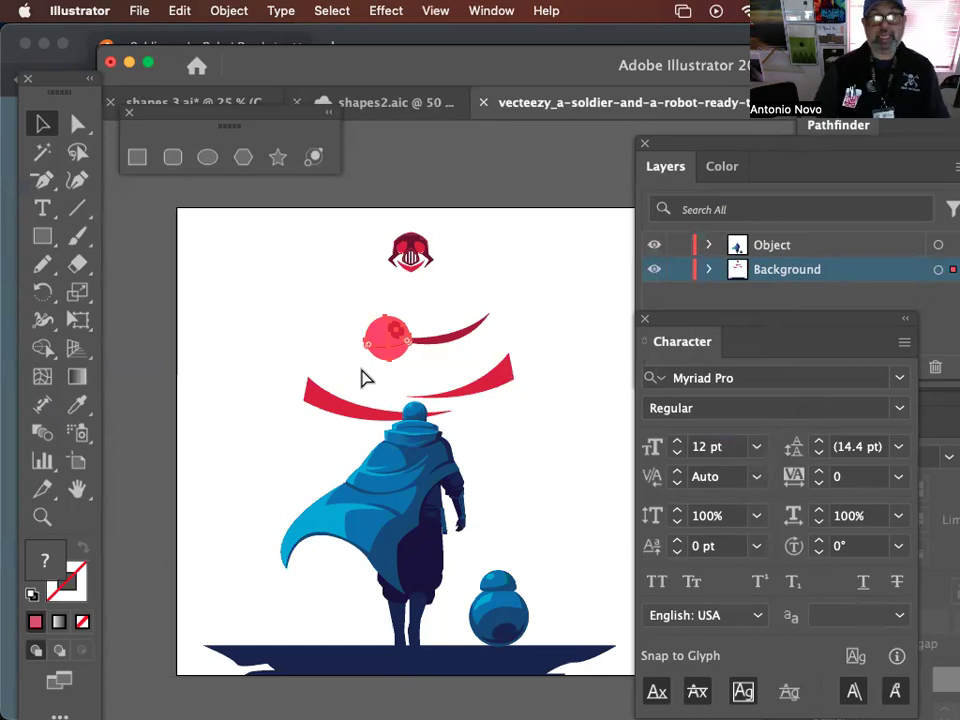
Step: Replace the lone pink circle in shapes 3.ai with the complete Death Star, pasting it outside the artboard
{"action": "left_click", "coordinate": [381, 106]}
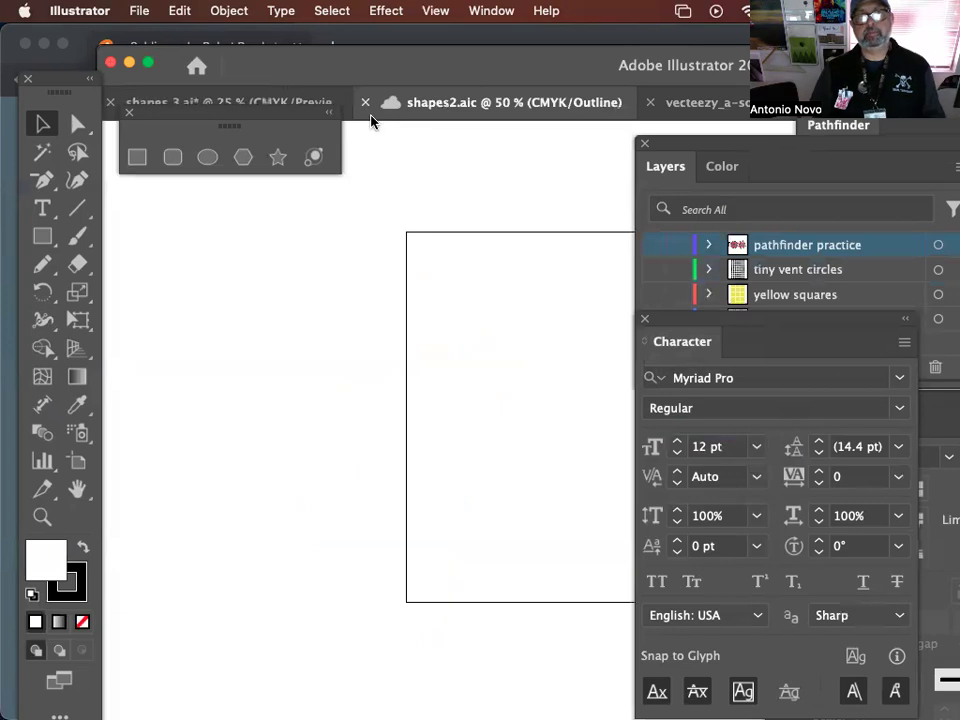
{"action": "left_click", "coordinate": [255, 100]}
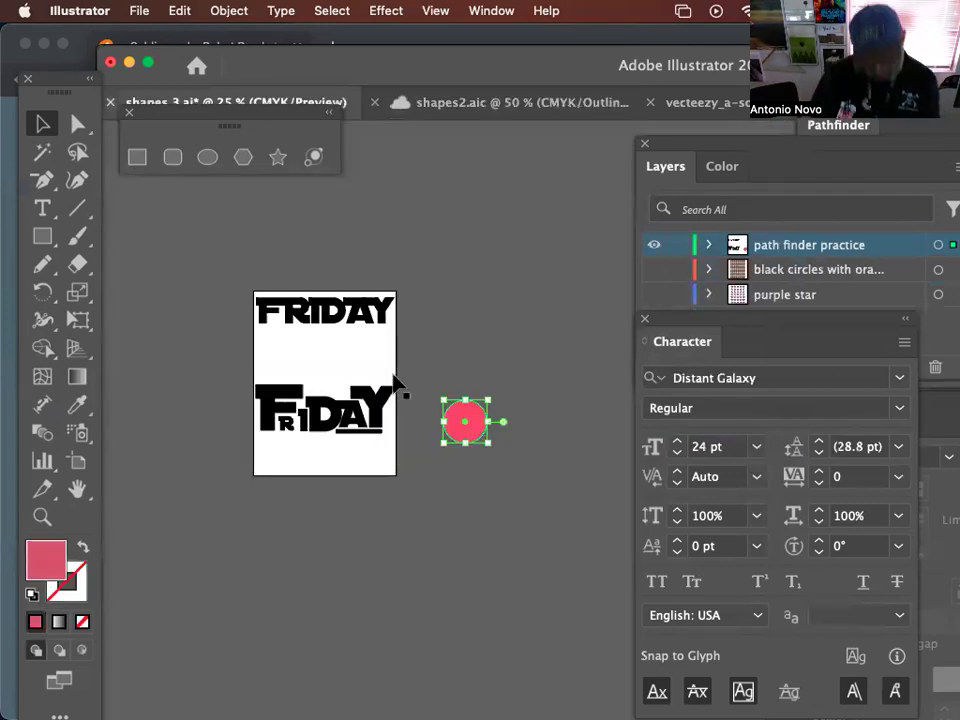
{"action": "key", "text": "Delete"}
{"action": "key", "text": "super+v"}
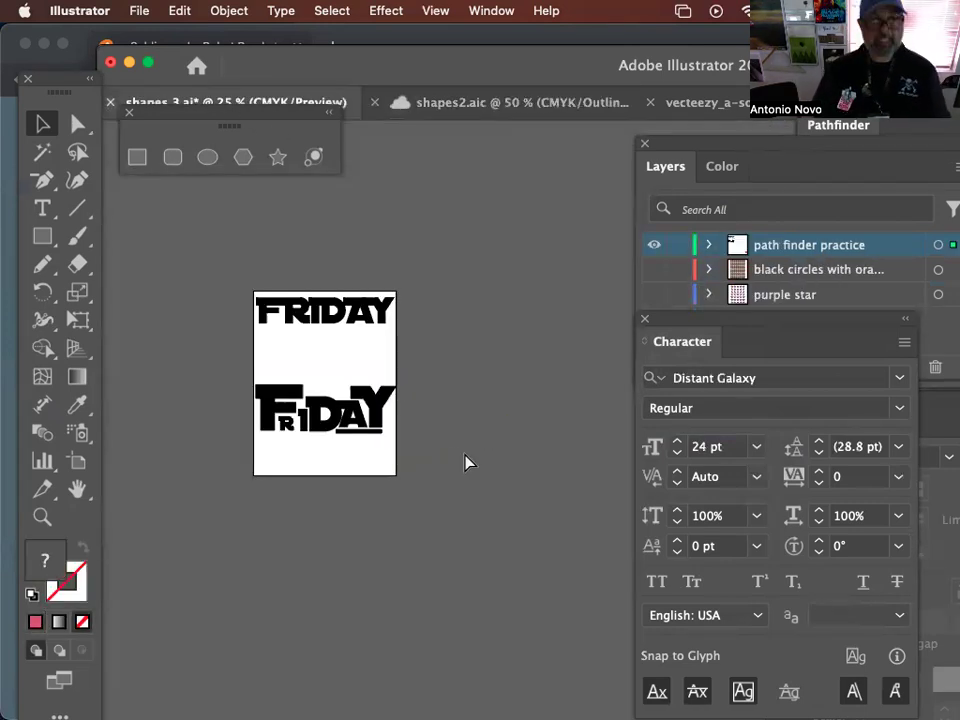
{"action": "key", "text": "super+z"}
{"action": "key", "text": "super+z"}
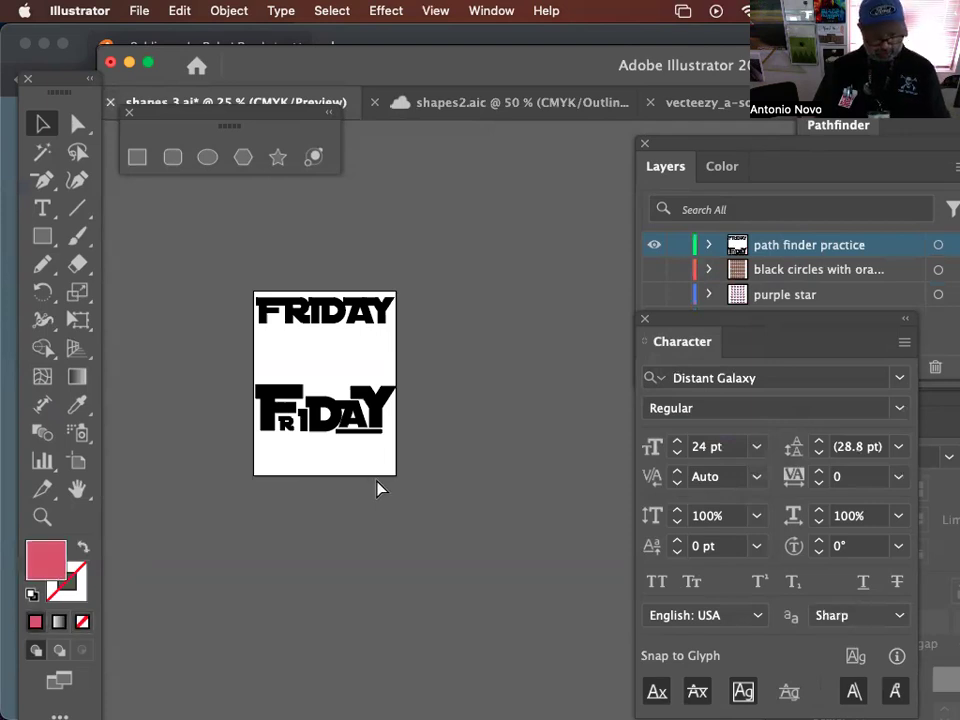
{"action": "key", "text": "super+minus"}
{"action": "key", "text": "super+minus"}
{"action": "key", "text": "super+minus"}
{"action": "left_click_drag", "start_coordinate": [610, 518], "coordinate": [370, 321]}
{"action": "left_click", "coordinate": [454, 497]}
{"action": "left_click", "coordinate": [409, 449]}
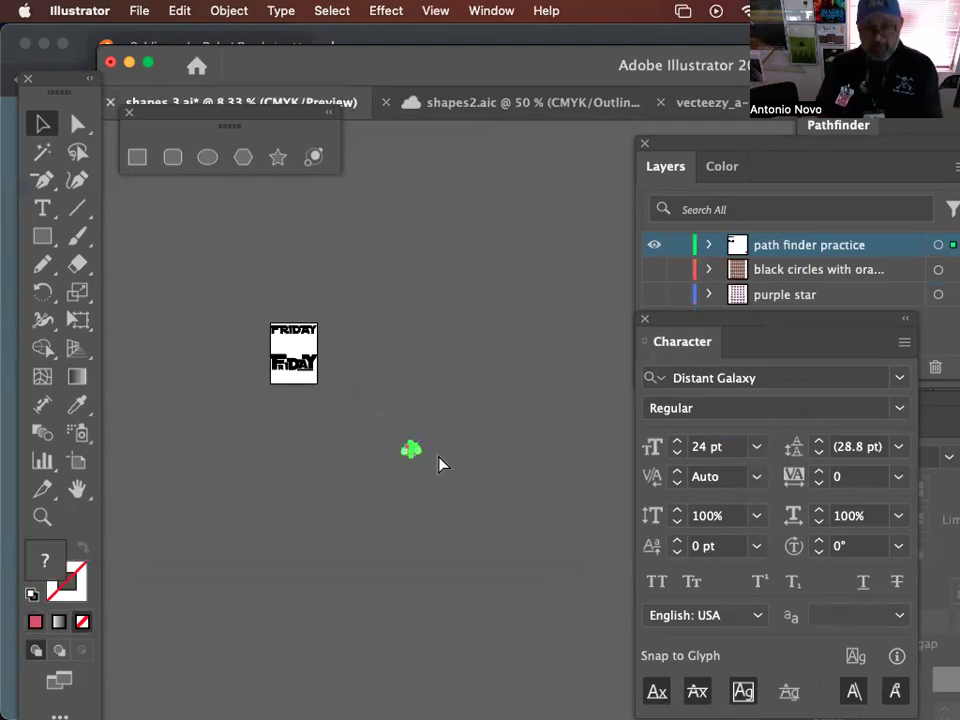
Step: Move the Death Star onto the artboard, into the space between the two FRIDAY words
{"action": "key", "text": "super+plus"}
{"action": "key", "text": "super+plus"}
{"action": "key", "text": "super+plus"}
{"action": "left_click_drag", "start_coordinate": [520, 465], "coordinate": [518, 388]}
{"action": "left_click", "coordinate": [493, 527]}
{"action": "left_click_drag", "start_coordinate": [487, 527], "coordinate": [363, 339]}
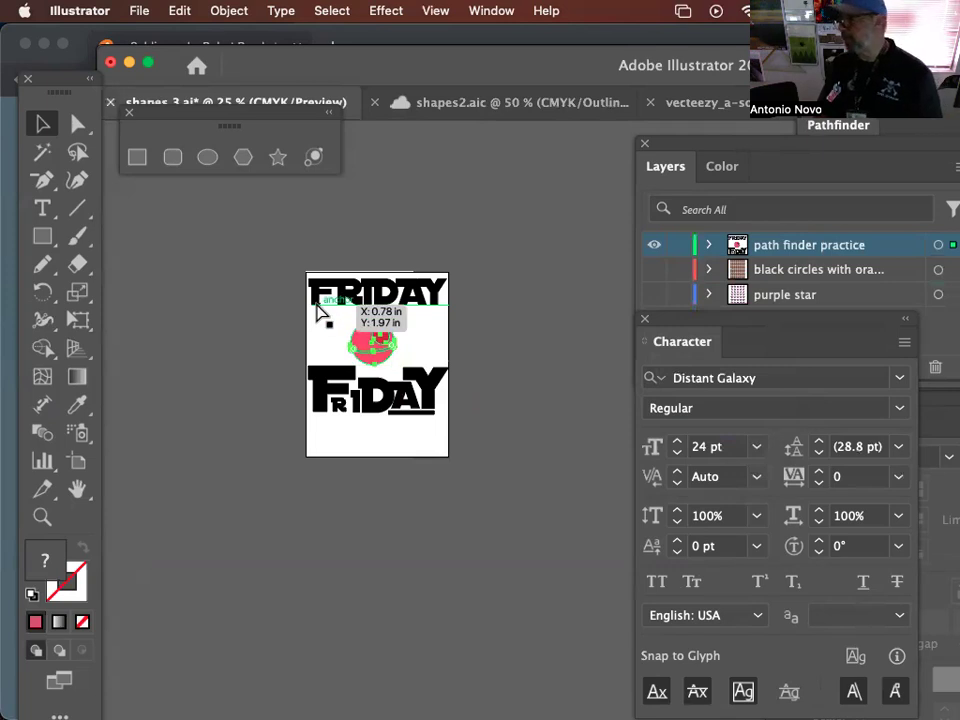
Step: Scale the Death Star down proportionally to a small ball just above the lower FRIDAY lettering
{"action": "key", "text": "super+equal"}
{"action": "key", "text": "super+equal"}
{"action": "key", "text": "super+equal"}
{"action": "left_click_drag", "start_coordinate": [436, 395], "coordinate": [176, 178]}
{"action": "left_click_drag", "start_coordinate": [447, 345], "coordinate": [396, 285]}
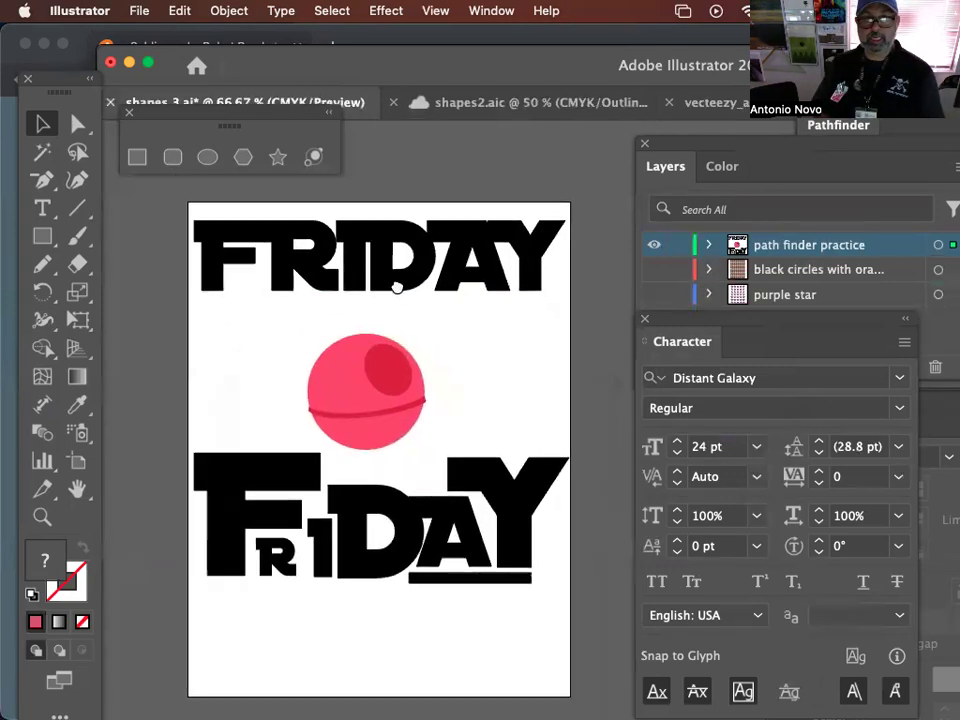
{"action": "left_click_drag", "start_coordinate": [426, 333], "coordinate": [374, 386]}
{"action": "key", "text": "super+equal"}
{"action": "key", "text": "super+equal"}
{"action": "key", "text": "super+equal"}
{"action": "key", "text": "super+equal"}
{"action": "key", "text": "super+equal"}
{"action": "left_click_drag", "start_coordinate": [473, 401], "coordinate": [312, 142]}
{"action": "left_click_drag", "start_coordinate": [444, 413], "coordinate": [418, 249]}
{"action": "left_click_drag", "start_coordinate": [463, 281], "coordinate": [428, 407]}
{"action": "left_click_drag", "start_coordinate": [383, 473], "coordinate": [501, 319]}
{"action": "left_click_drag", "start_coordinate": [557, 274], "coordinate": [349, 326]}
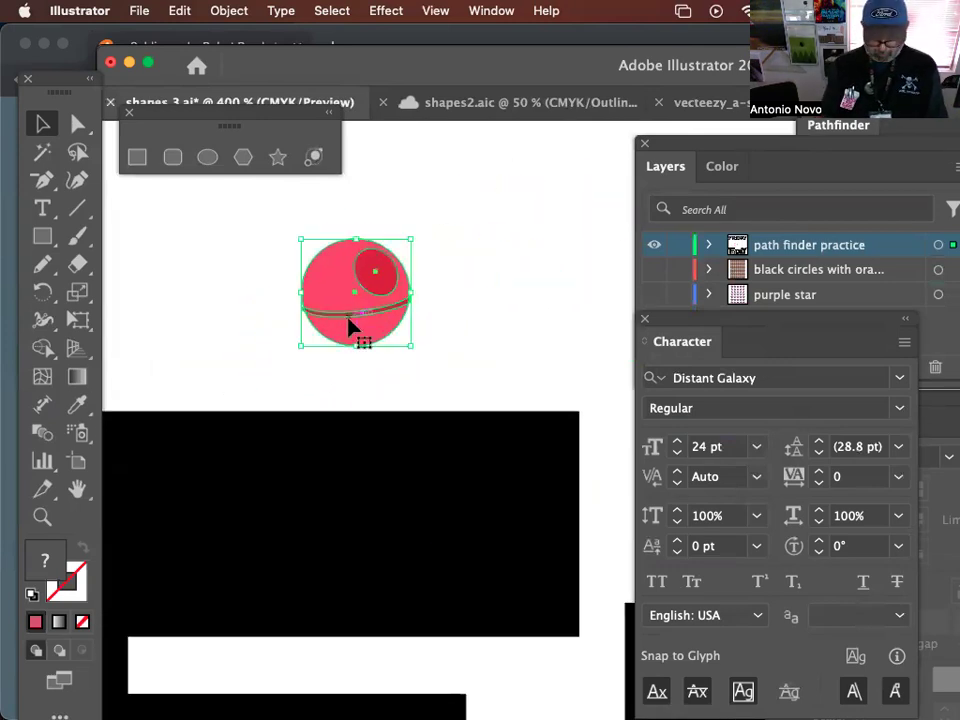
Step: Place the Death Star above the letter I as its dot, sized to match the letter's width
{"action": "key", "text": "super+minus"}
{"action": "key", "text": "super+minus"}
{"action": "left_click_drag", "start_coordinate": [538, 454], "coordinate": [361, 230]}
{"action": "left_click_drag", "start_coordinate": [297, 365], "coordinate": [385, 314]}
{"action": "left_click", "coordinate": [444, 313]}
{"action": "key", "text": "super+equal"}
{"action": "key", "text": "super+equal"}
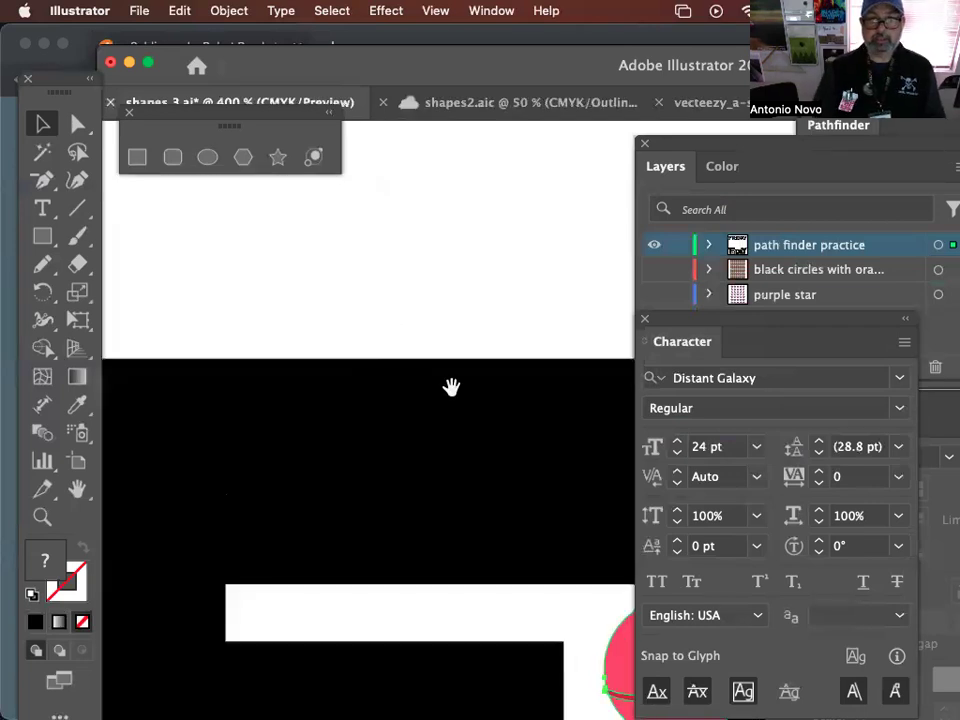
{"action": "left_click_drag", "start_coordinate": [452, 387], "coordinate": [358, 270]}
{"action": "key", "text": "super+minus"}
{"action": "key", "text": "super+minus"}
{"action": "key", "text": "super+minus"}
{"action": "left_click_drag", "start_coordinate": [440, 369], "coordinate": [380, 226]}
{"action": "left_click_drag", "start_coordinate": [494, 321], "coordinate": [444, 249]}
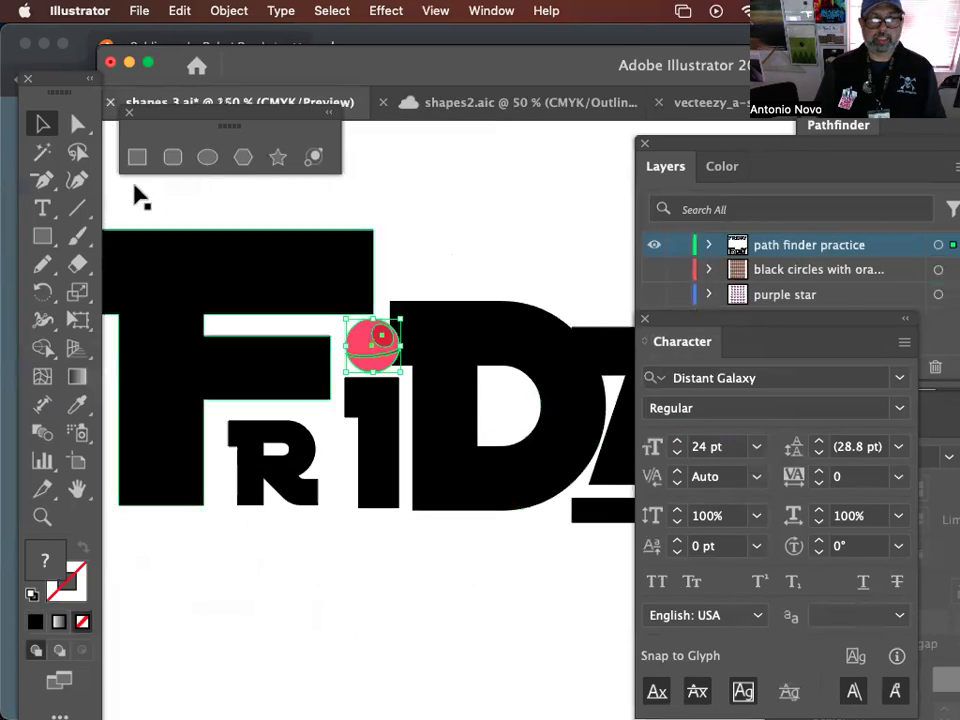
Step: Take the Death Star away from above the letter I to clear the space for a cutting circle
{"action": "left_click", "coordinate": [207, 157]}
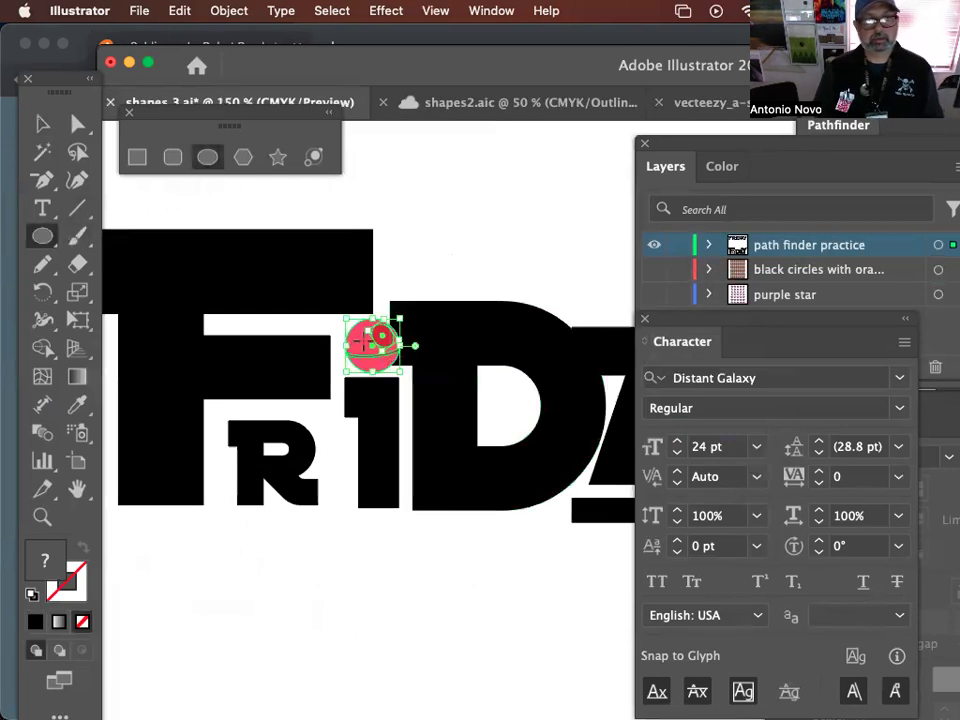
{"action": "left_click", "coordinate": [45, 126]}
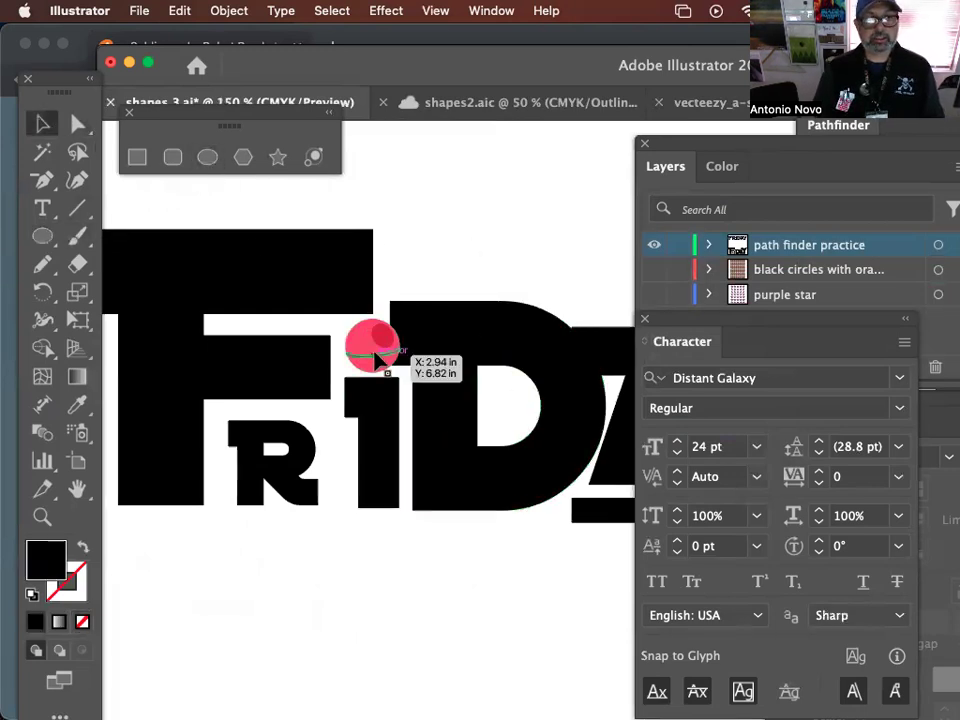
{"action": "key", "text": "Delete"}
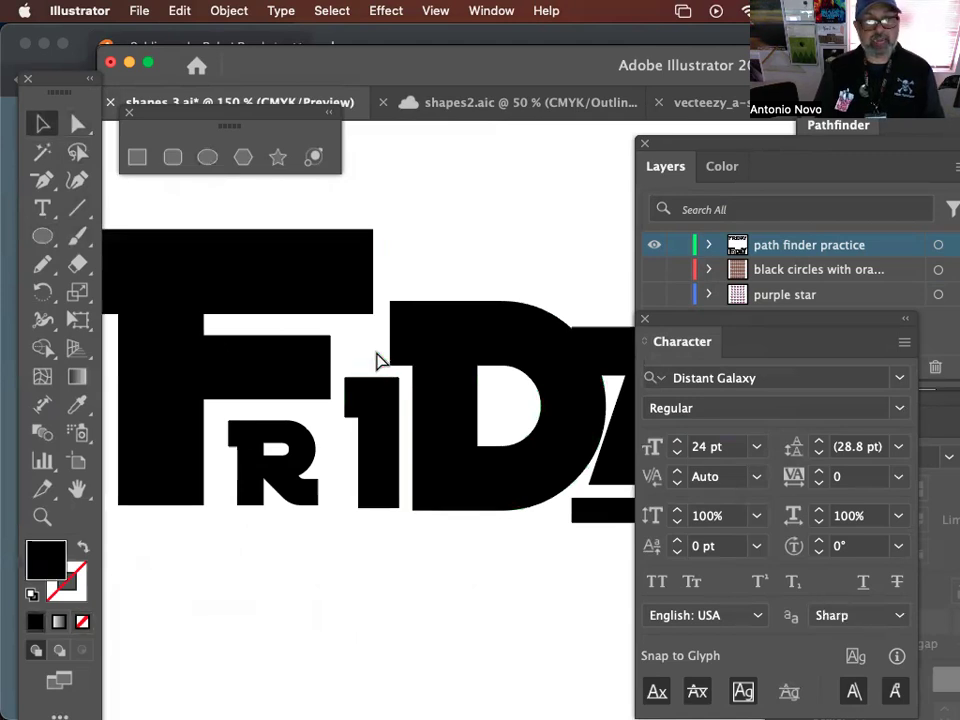
Step: Draw a circle above the letter I that overlaps the adjoining corners of the F and the D
{"action": "left_click", "coordinate": [36, 518]}
{"action": "left_click_drag", "start_coordinate": [372, 302], "coordinate": [492, 408]}
{"action": "left_click", "coordinate": [42, 236]}
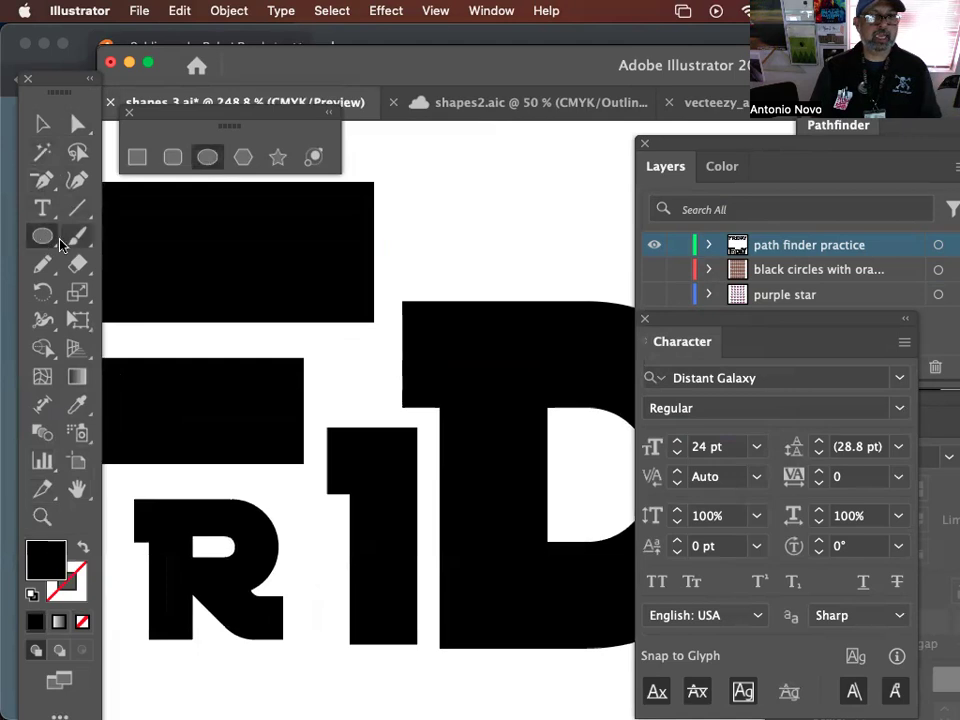
{"action": "left_click_drag", "start_coordinate": [363, 362], "coordinate": [404, 388]}
{"action": "key", "text": "super+z"}
{"action": "left_click", "coordinate": [44, 125]}
{"action": "mouse_move", "coordinate": [392, 396]}
{"action": "left_mouse_down"}
{"action": "mouse_move", "coordinate": [379, 375]}
{"action": "mouse_move", "coordinate": [393, 383]}
{"action": "left_mouse_up"}
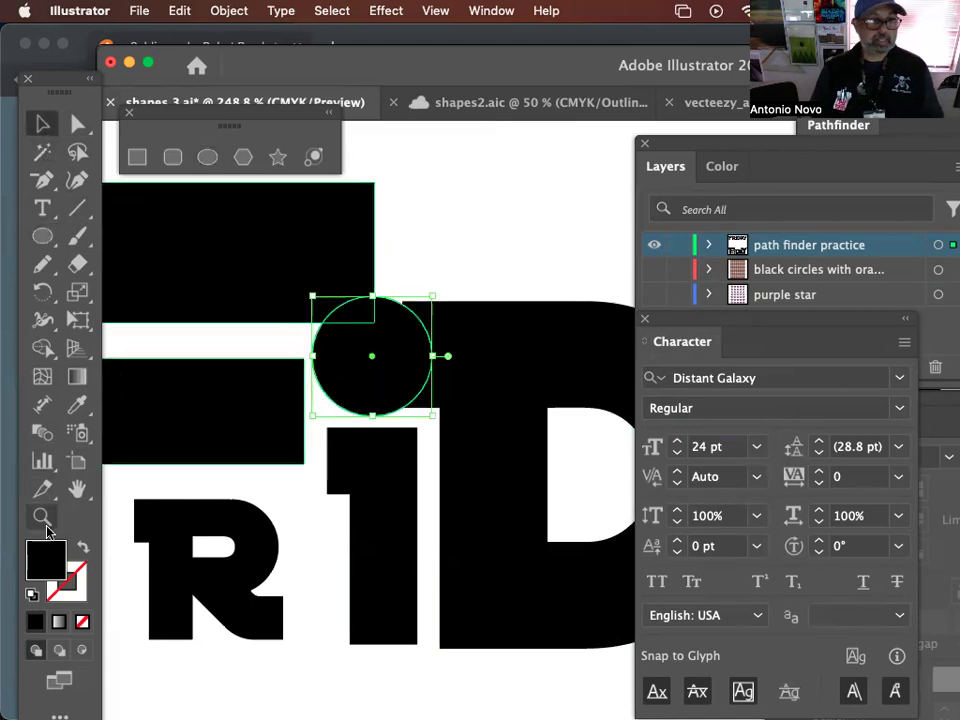
Step: Fill the circle with bright red and shift it slightly to centre it above the I
{"action": "double_click", "coordinate": [46, 558]}
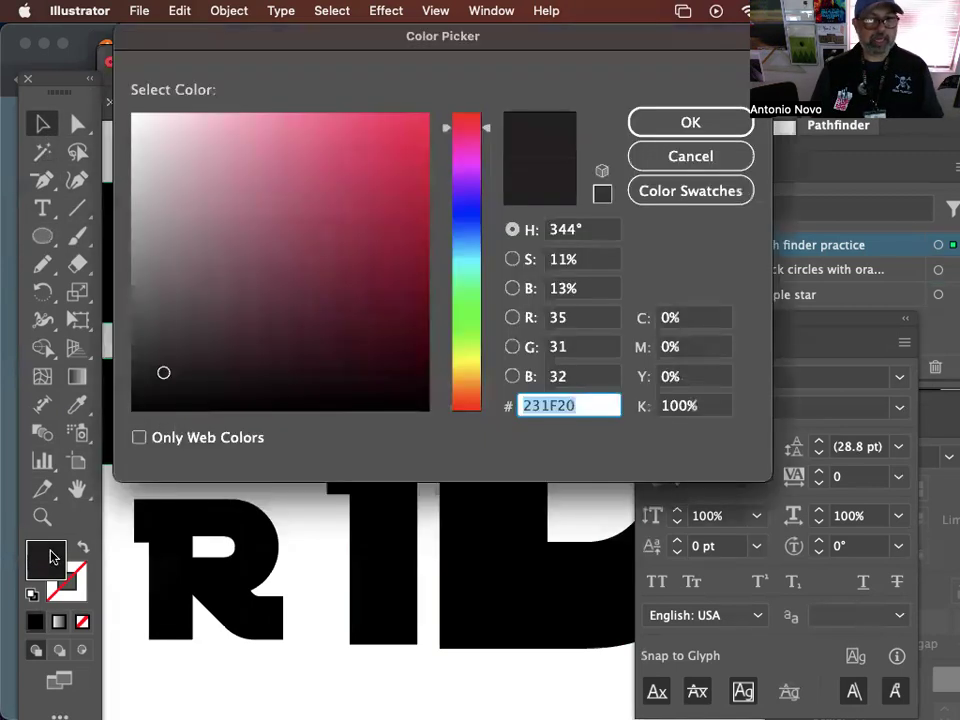
{"action": "left_click", "coordinate": [425, 118]}
{"action": "left_click", "coordinate": [690, 122]}
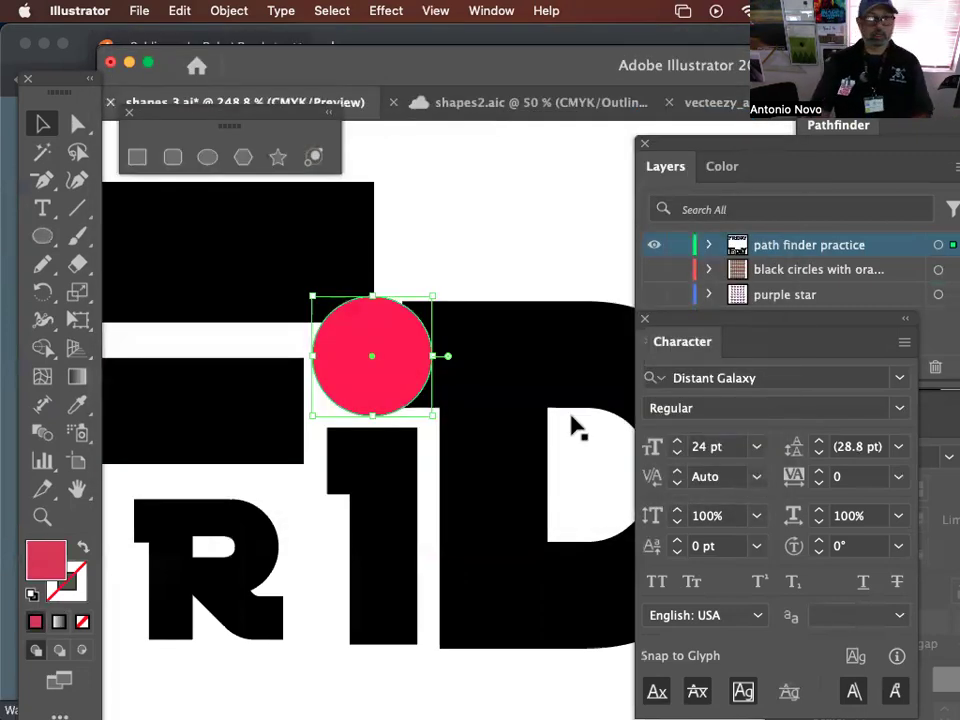
{"action": "left_click_drag", "start_coordinate": [389, 366], "coordinate": [392, 367]}
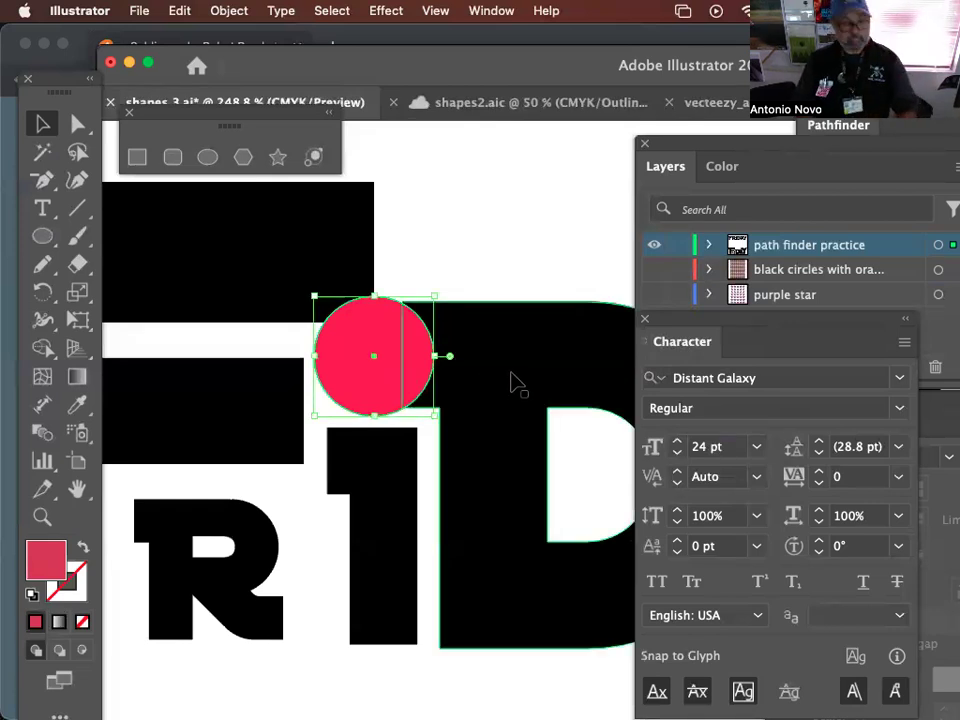
Step: Subtract the red circle from the letter D using Pathfinder's Minus Front
{"action": "key", "text": "super+minus"}
{"action": "left_click_drag", "start_coordinate": [636, 413], "coordinate": [452, 242]}
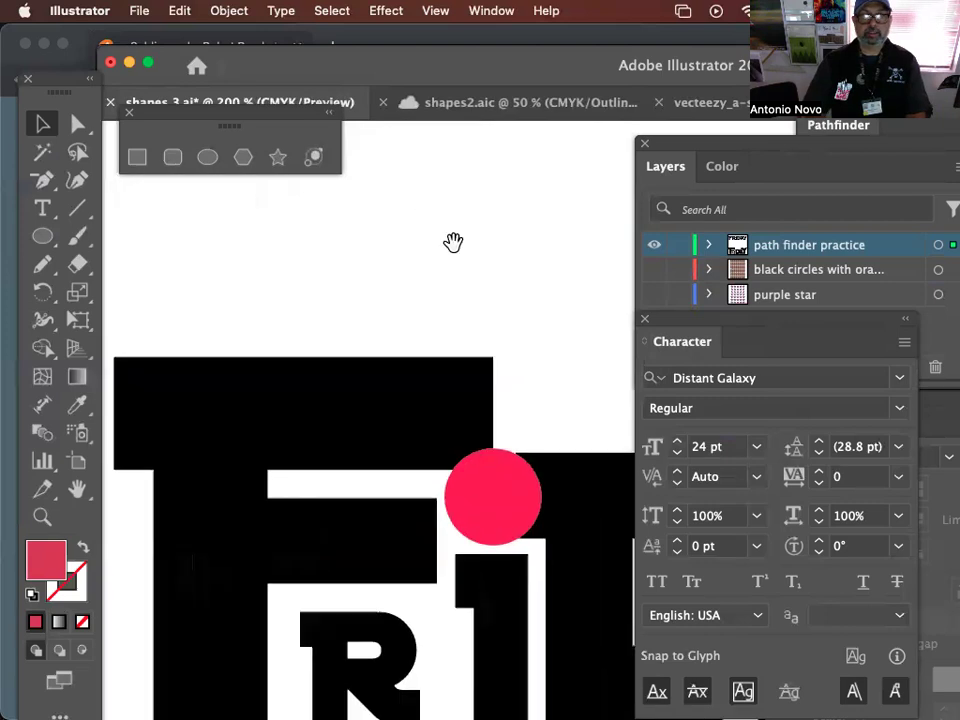
{"action": "left_click_drag", "start_coordinate": [608, 483], "coordinate": [532, 369]}
{"action": "left_click", "coordinate": [536, 380]}
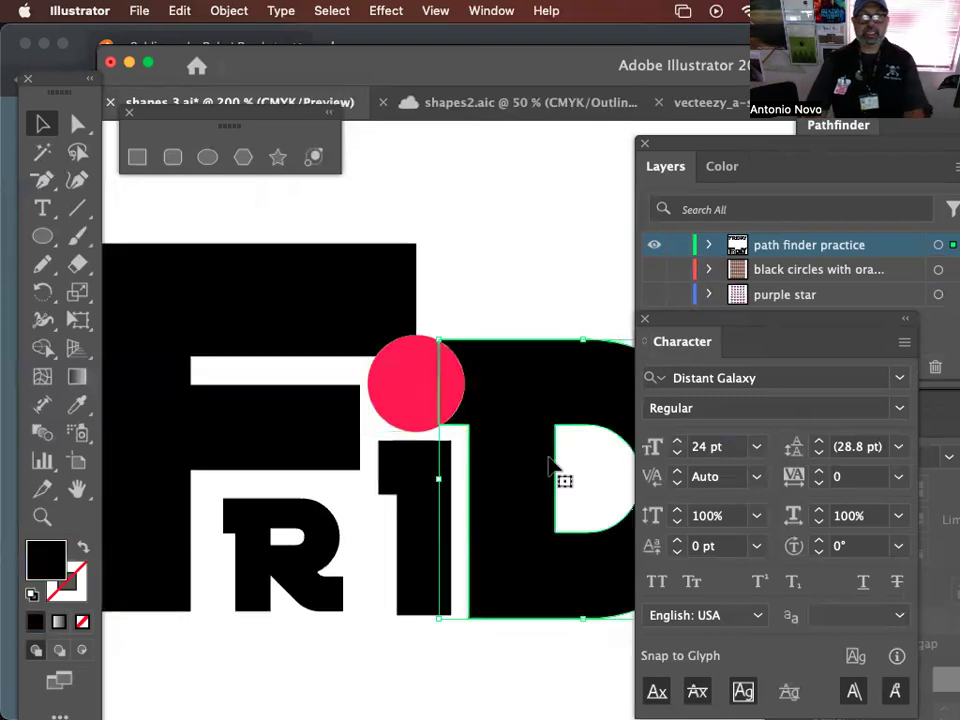
{"action": "left_click", "coordinate": [412, 392], "text": "shift"}
{"action": "mouse_move", "coordinate": [707, 321]}
{"action": "left_mouse_down"}
{"action": "mouse_move", "coordinate": [771, 476]}
{"action": "mouse_move", "coordinate": [830, 558]}
{"action": "left_mouse_up"}
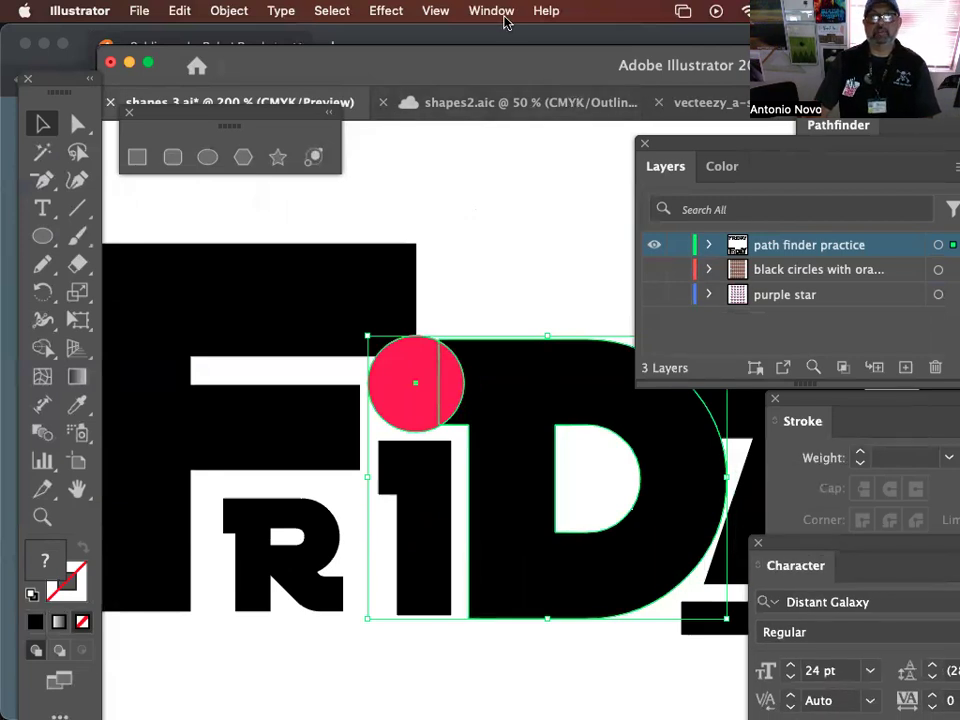
{"action": "left_click", "coordinate": [491, 11]}
{"action": "mouse_move", "coordinate": [520, 705]}
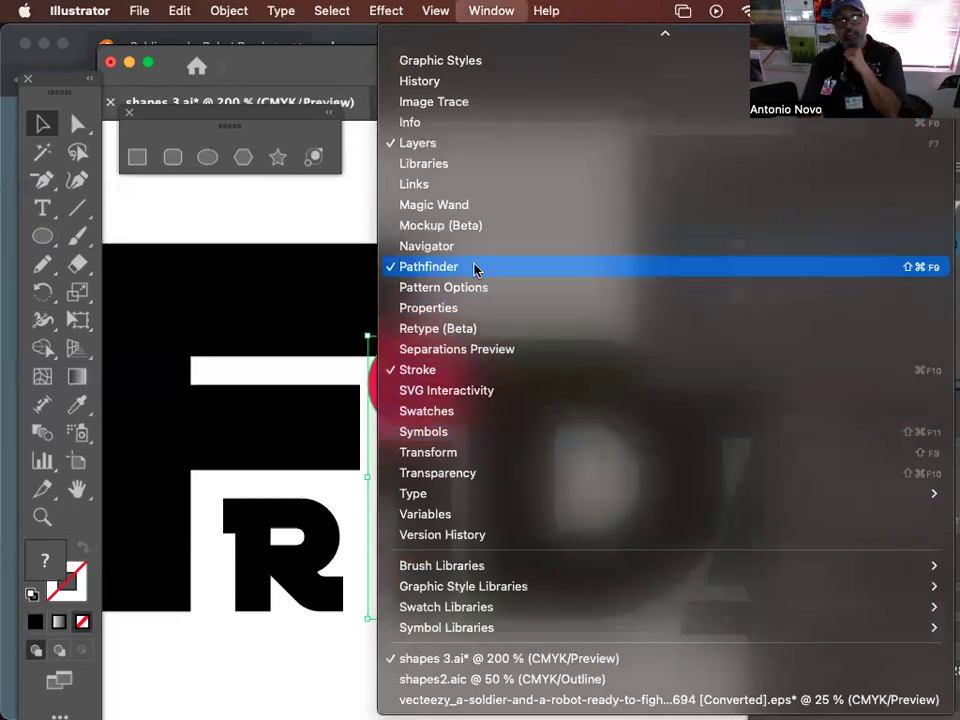
{"action": "left_click", "coordinate": [477, 268]}
{"action": "left_click_drag", "start_coordinate": [891, 103], "coordinate": [644, 144]}
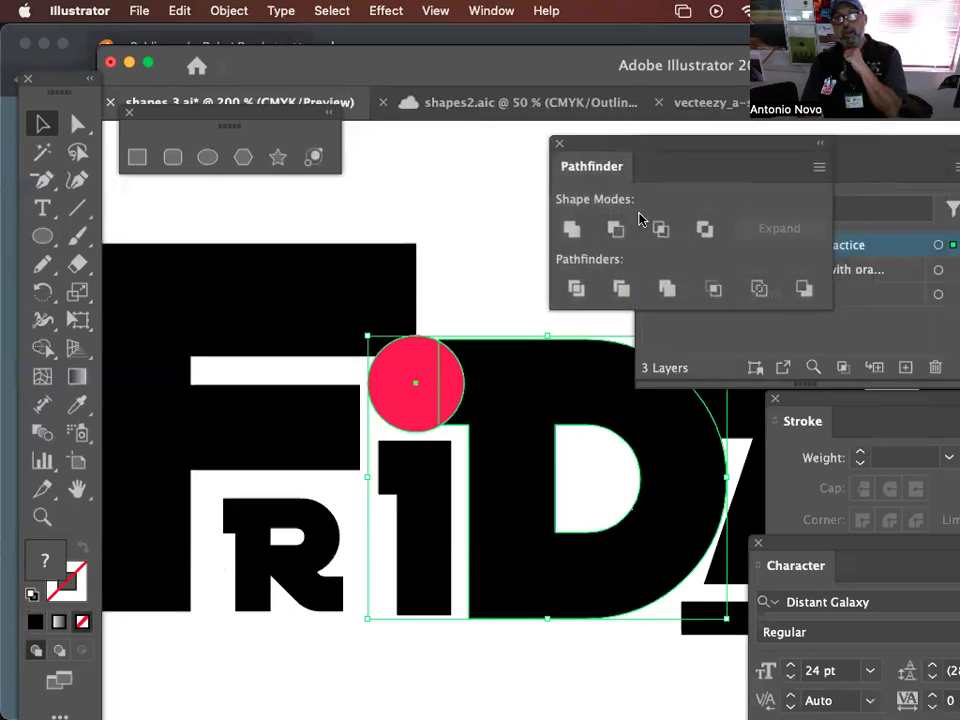
{"action": "left_click", "coordinate": [617, 230]}
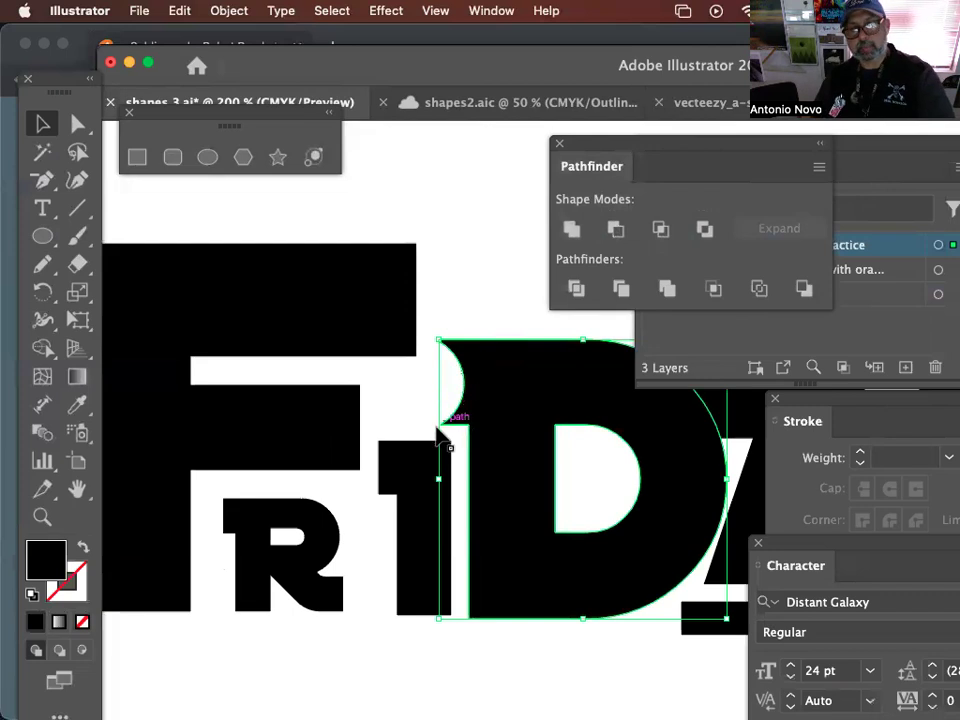
Step: Paste the red circle back in its original place and subtract it from the letter F with Minus Front
{"action": "left_click", "coordinate": [397, 341]}
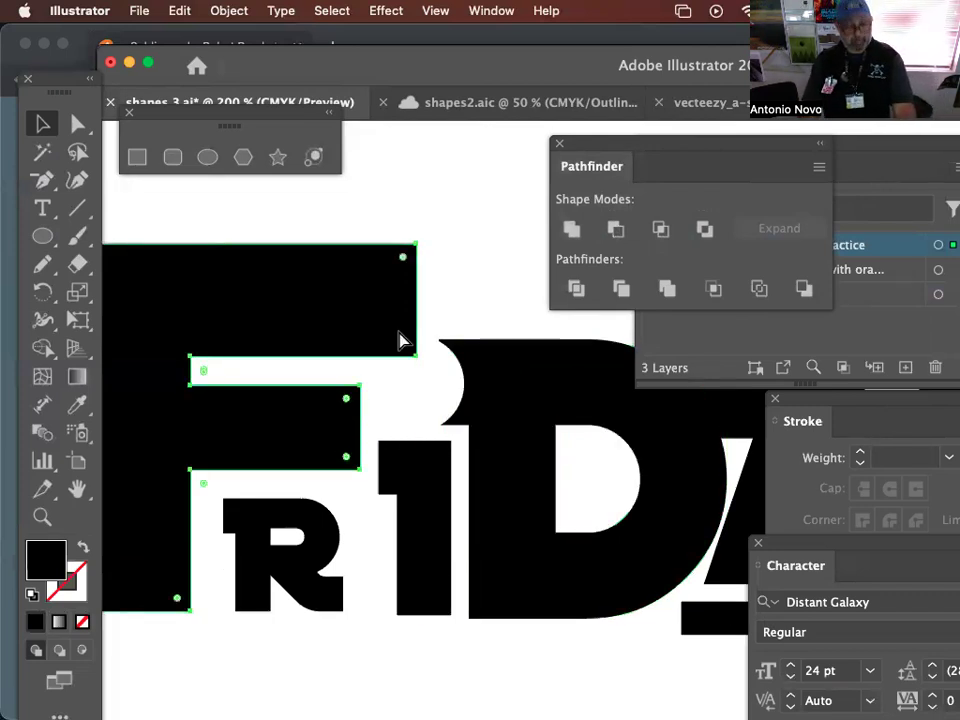
{"action": "key", "text": "ctrl+v"}
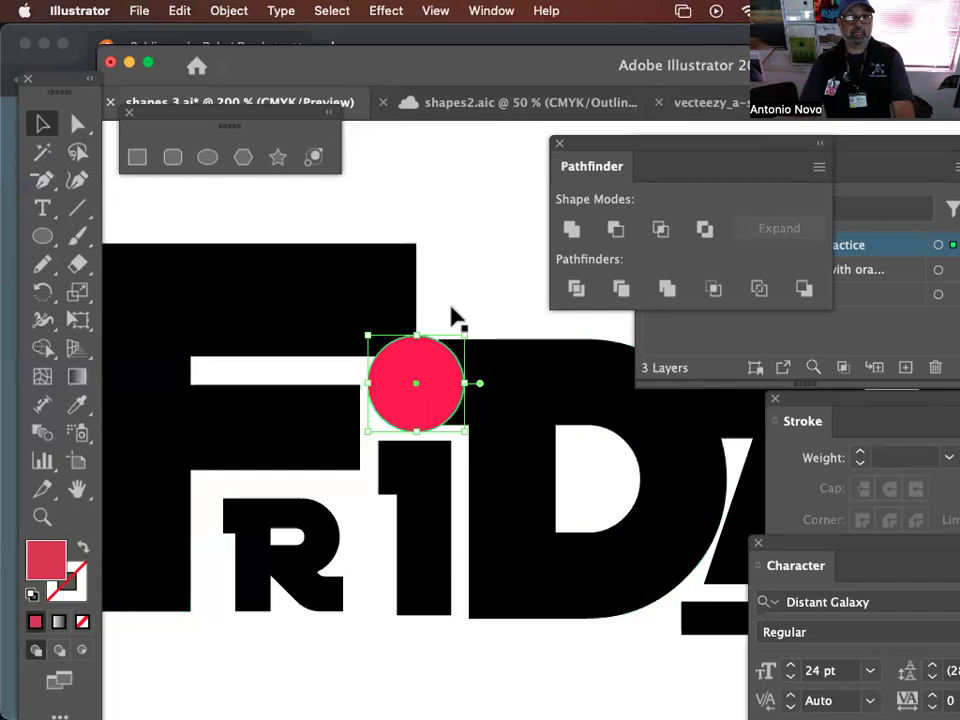
{"action": "left_click", "coordinate": [400, 302], "text": "shift"}
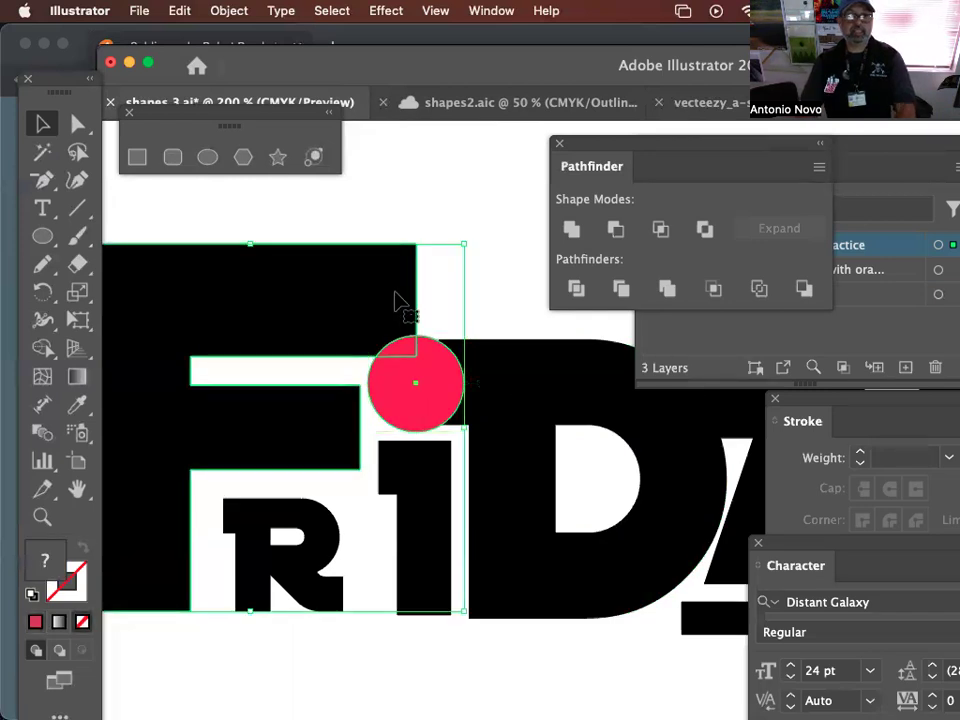
{"action": "left_click", "coordinate": [620, 231]}
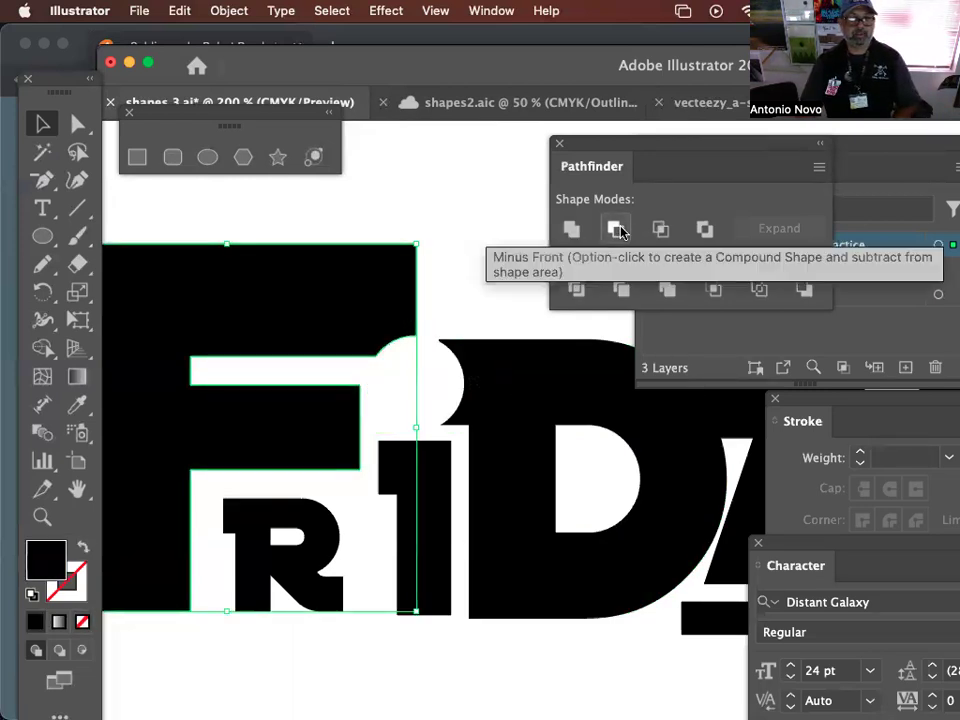
{"action": "left_click", "coordinate": [450, 300]}
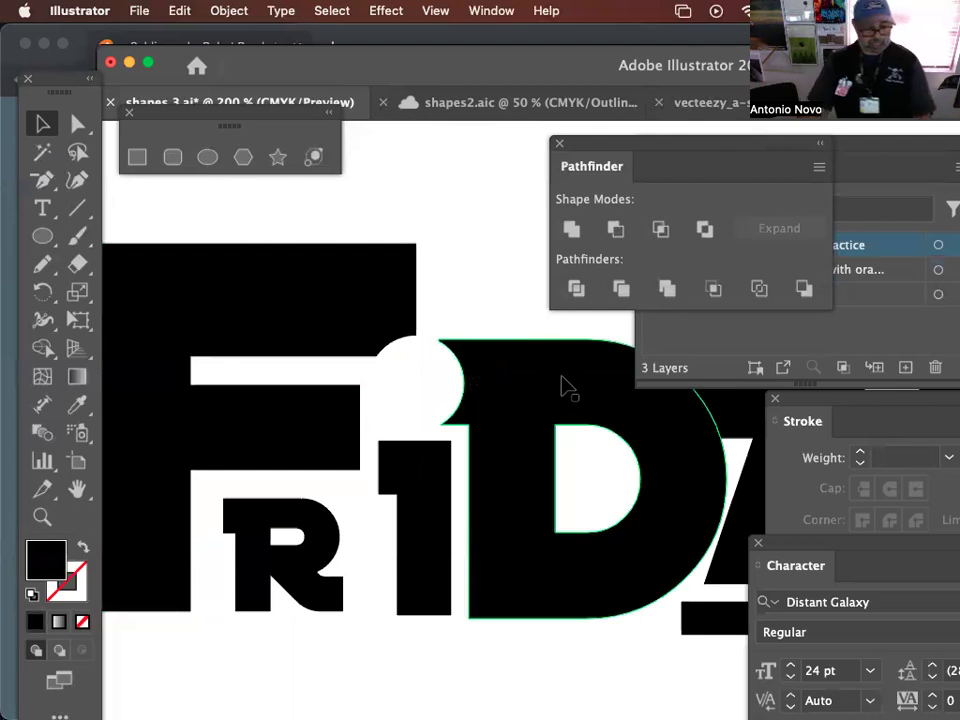
Step: Bring the Death Star back above the I and nudge it up to centre it in the round cutout
{"action": "key", "text": "ctrl+f"}
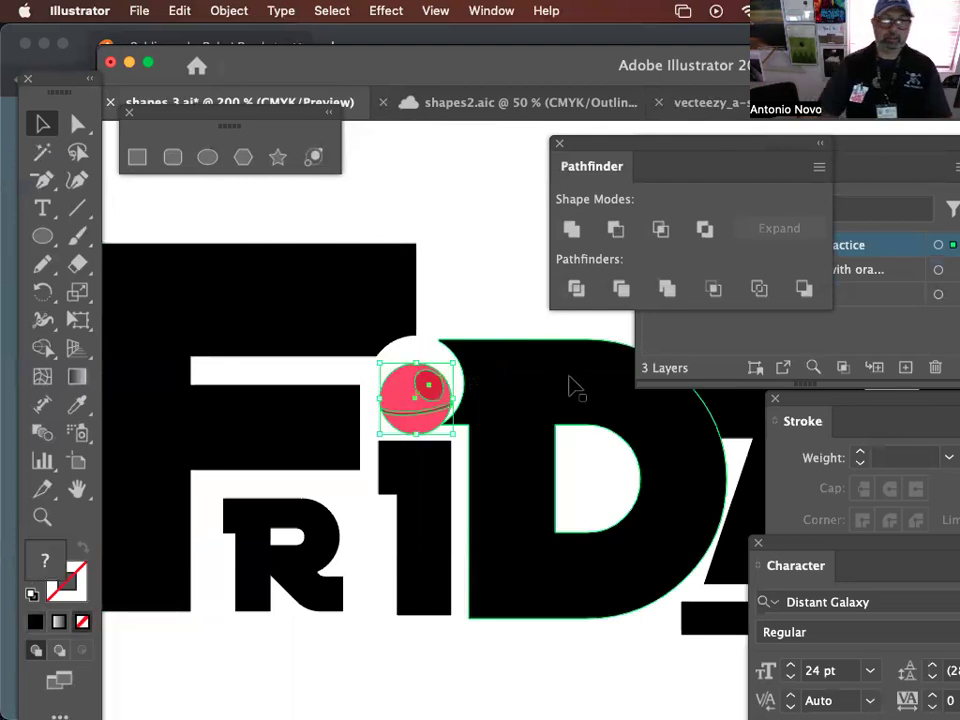
{"action": "key", "text": "Up"}
{"action": "key", "text": "Up"}
{"action": "key", "text": "Up"}
{"action": "key", "text": "Up"}
{"action": "key", "text": "Up"}
{"action": "key", "text": "Up"}
{"action": "key", "text": "Up"}
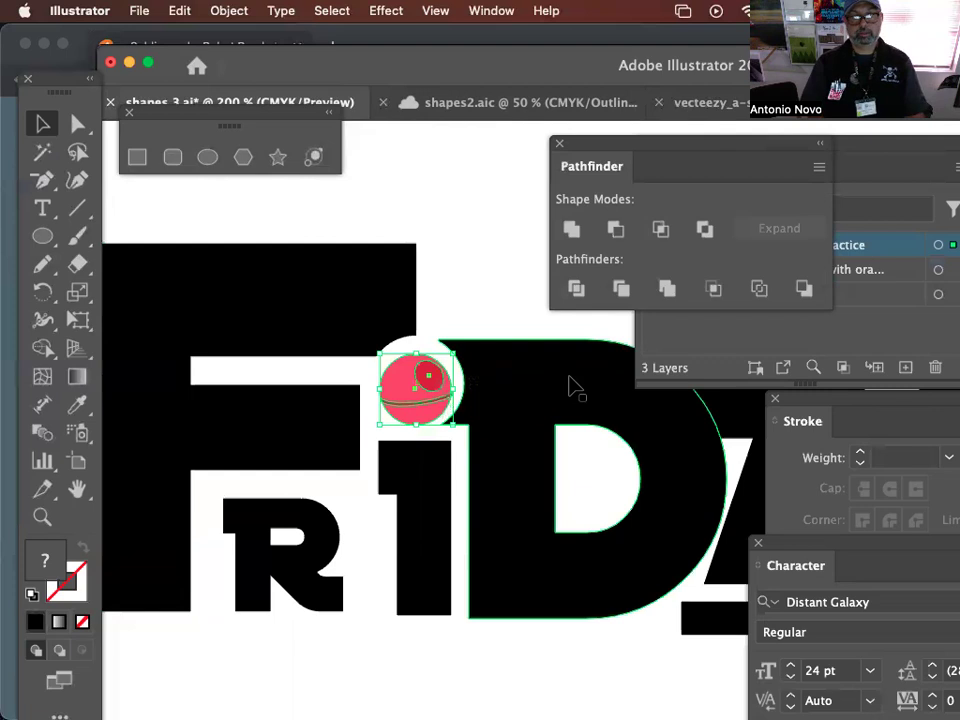
{"action": "left_click", "coordinate": [140, 180]}
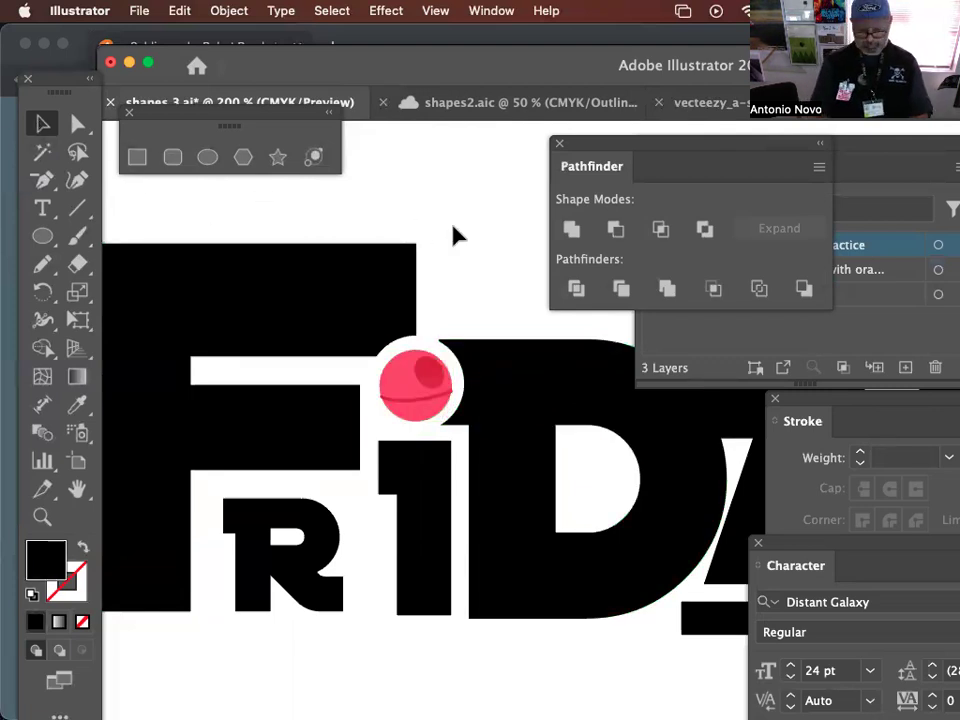
Step: Examine the Death Star dot up close and within the whole FRIDAY lettering
{"action": "key", "text": "super+equal"}
{"action": "key", "text": "super+equal"}
{"action": "key", "text": "super+equal"}
{"action": "key", "text": "super+equal"}
{"action": "key", "text": "super+minus"}
{"action": "key", "text": "super+minus"}
{"action": "key", "text": "super+minus"}
{"action": "key", "text": "super+minus"}
{"action": "key", "text": "super+minus"}
{"action": "key", "text": "super+minus"}
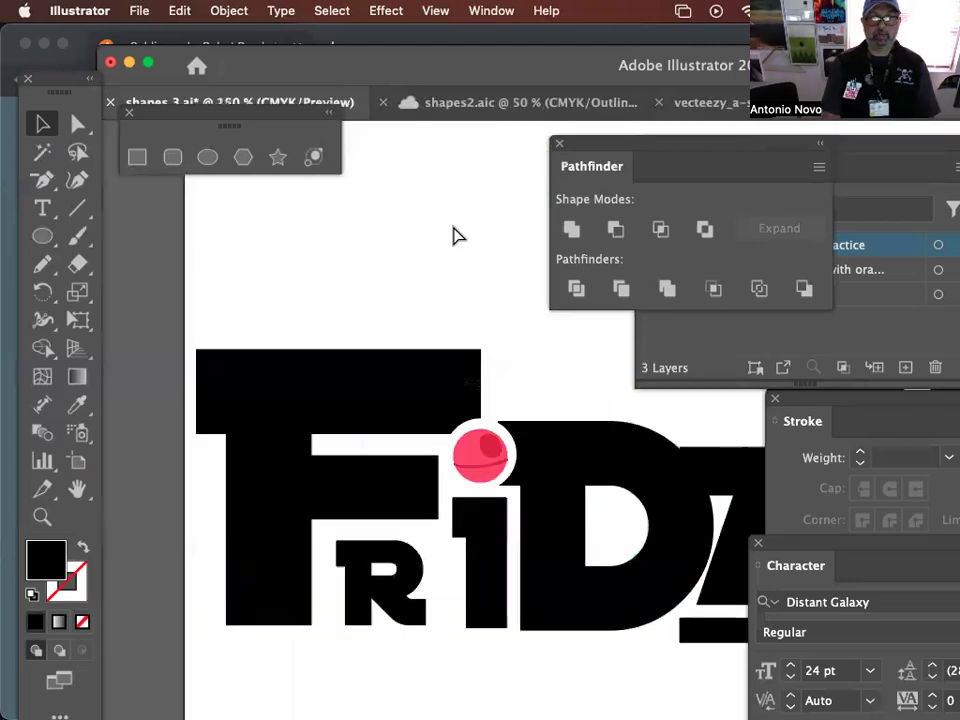
{"action": "left_click_drag", "start_coordinate": [546, 446], "coordinate": [459, 416]}
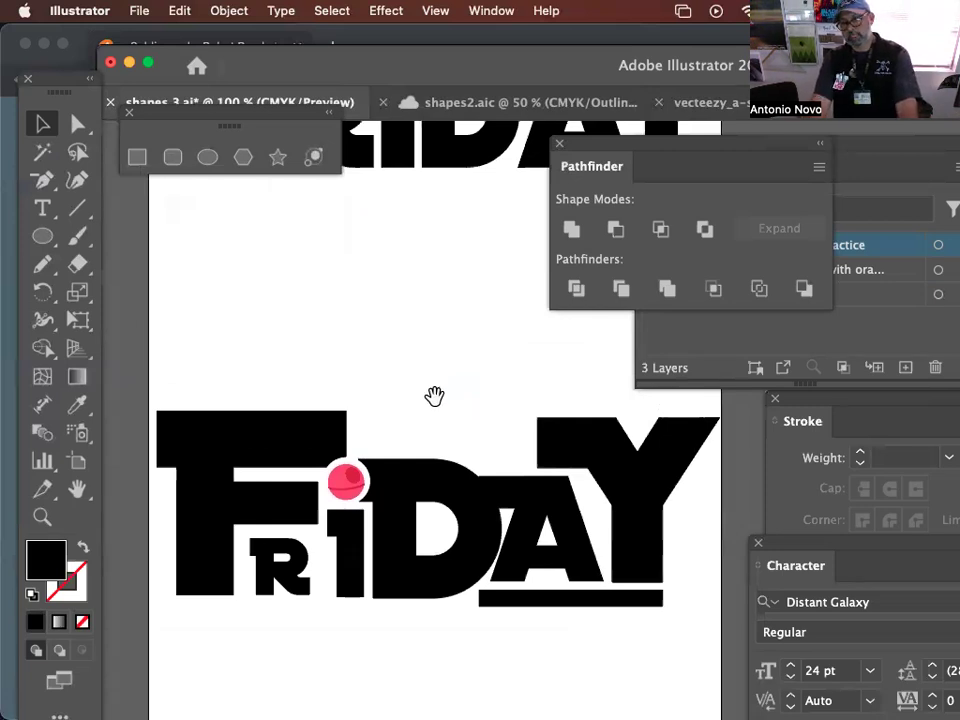
Step: Inspect the anchor points of the R, I and D with Direct Selection, in both Outline and Preview view
{"action": "left_click", "coordinate": [78, 123]}
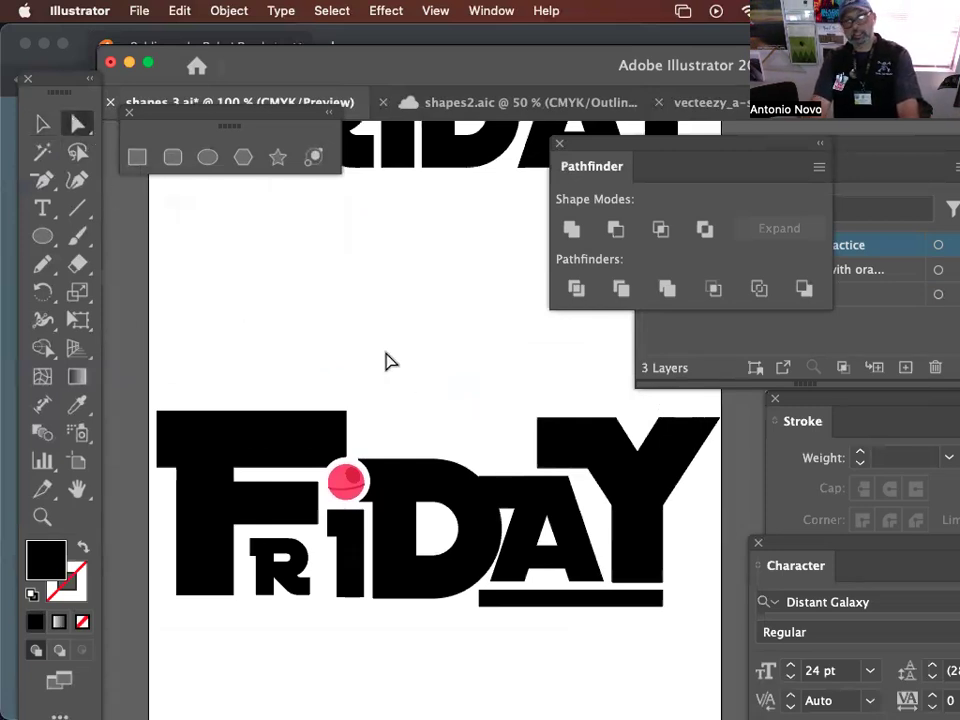
{"action": "left_click_drag", "start_coordinate": [414, 403], "coordinate": [405, 328]}
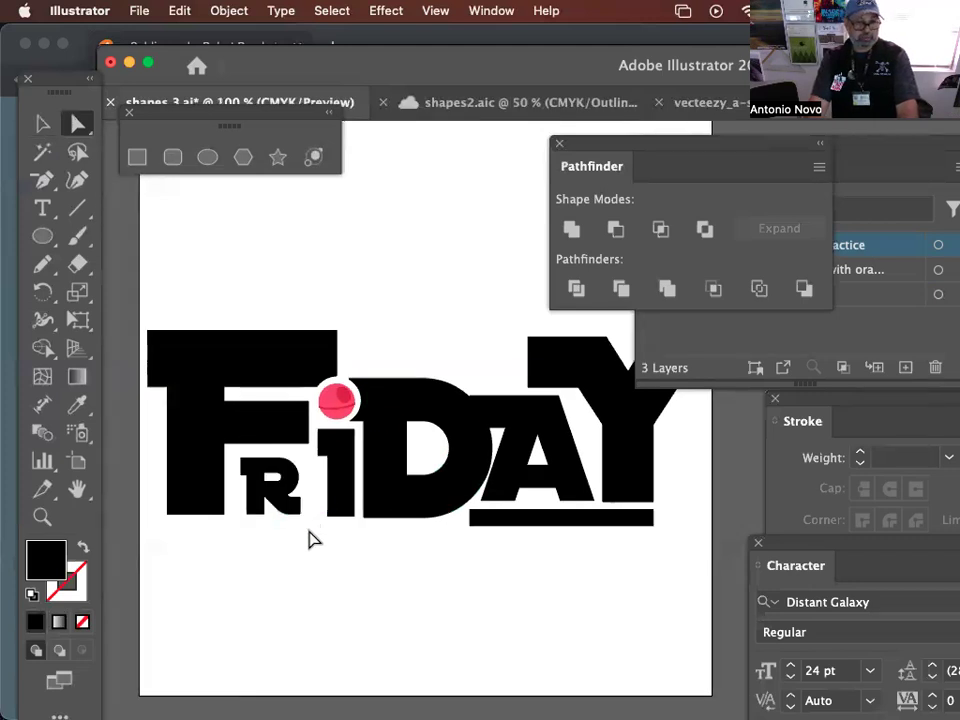
{"action": "key", "text": "super+equal"}
{"action": "key", "text": "super+equal"}
{"action": "left_click_drag", "start_coordinate": [310, 480], "coordinate": [441, 512]}
{"action": "left_click_drag", "start_coordinate": [237, 420], "coordinate": [477, 477]}
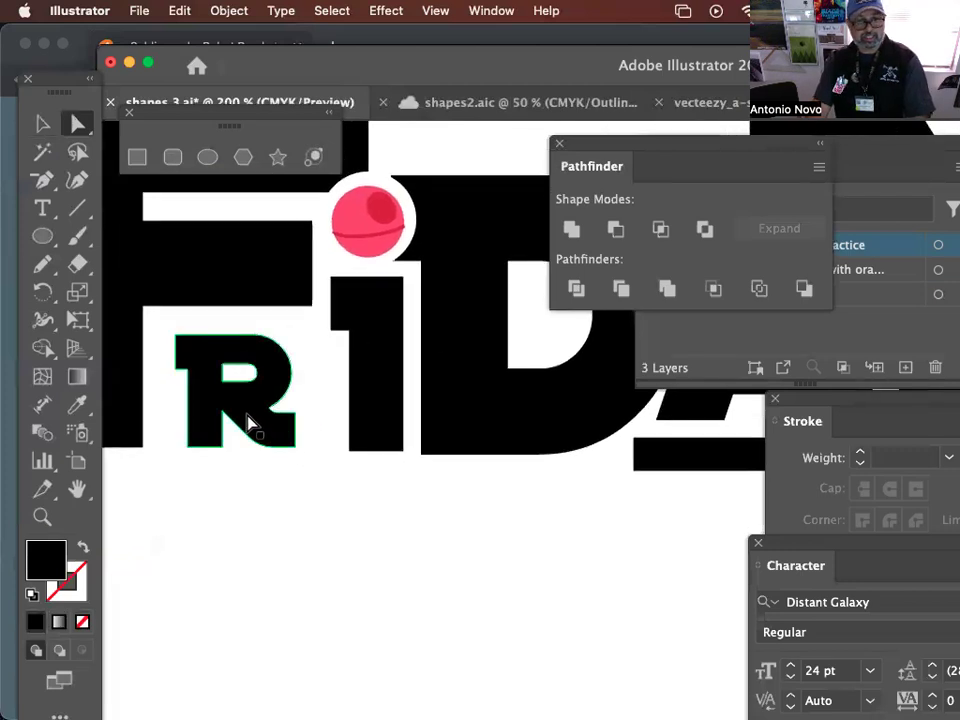
{"action": "left_click_drag", "start_coordinate": [314, 472], "coordinate": [321, 504]}
{"action": "key", "text": "ctrl+y"}
{"action": "key", "text": "super+a"}
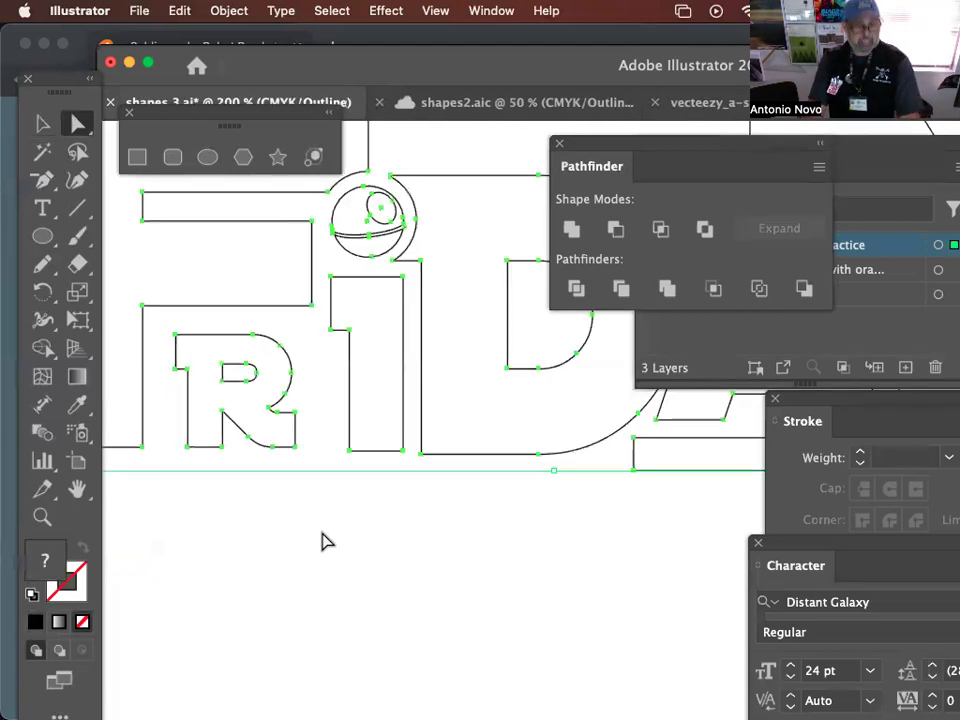
{"action": "key", "text": "super+y"}
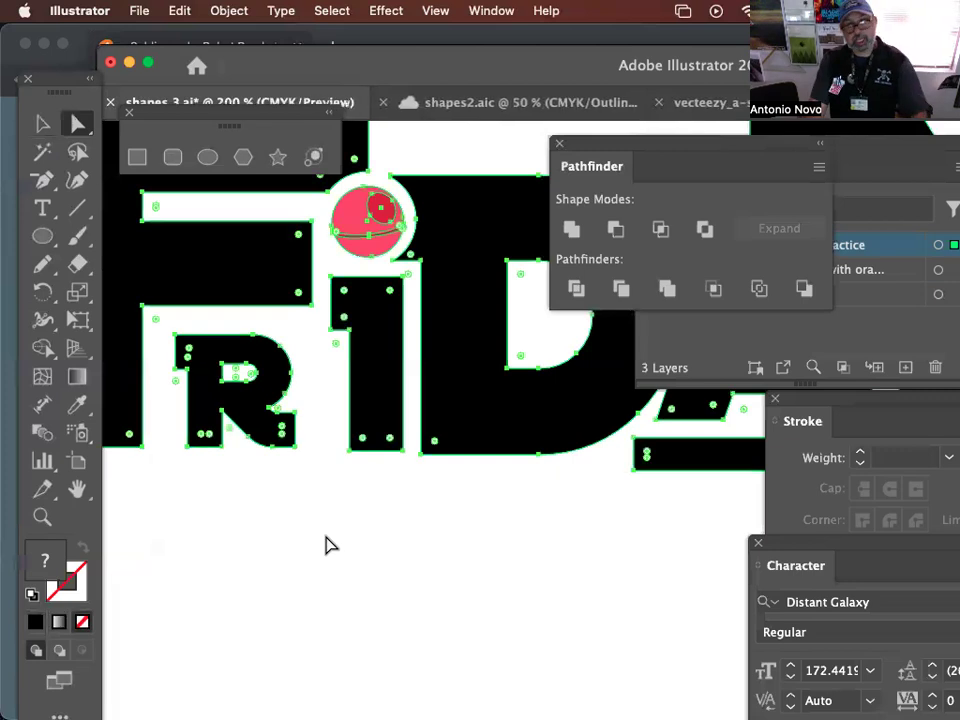
{"action": "left_click", "coordinate": [318, 478]}
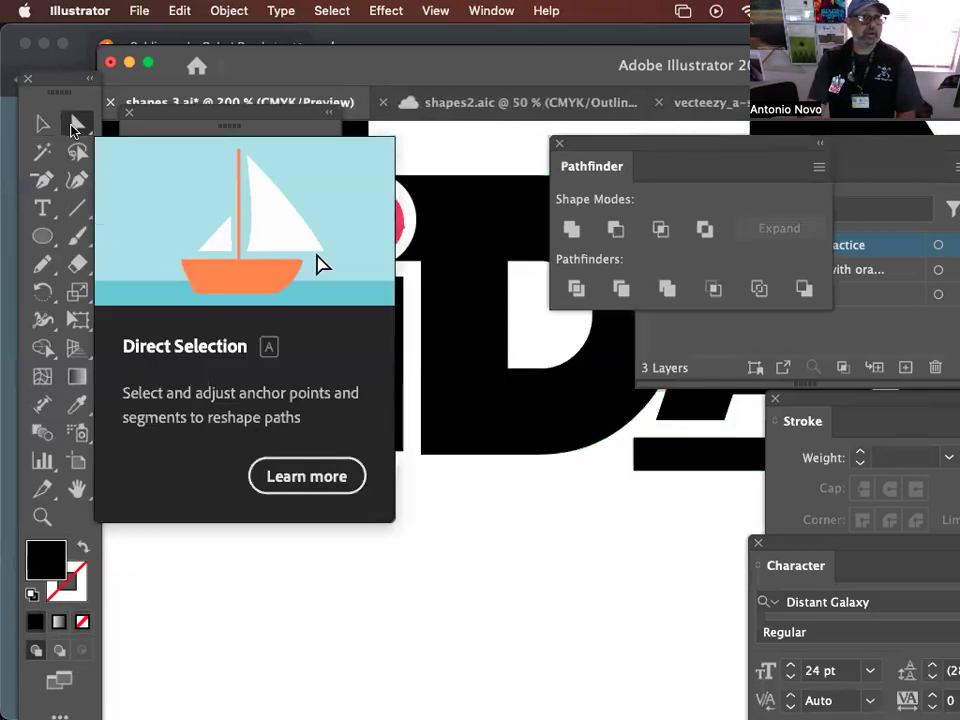
Step: Stretch the foot of the small R's leg horizontally until it joins the stem of the I
{"action": "left_click_drag", "start_coordinate": [311, 460], "coordinate": [280, 420]}
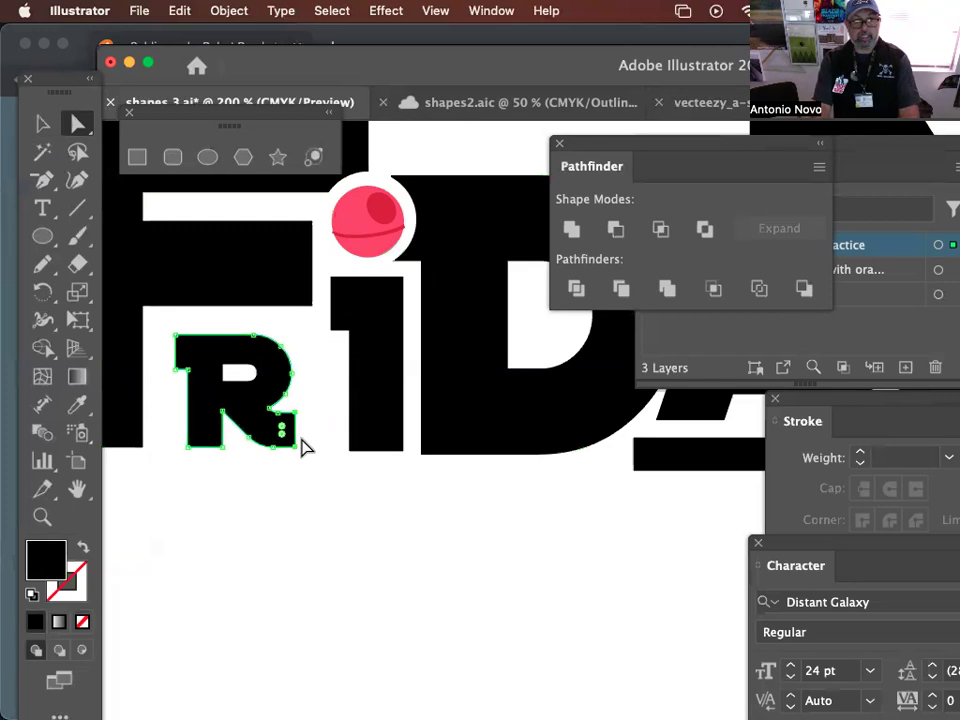
{"action": "key", "text": "shift+Right"}
{"action": "key", "text": "shift+Right"}
{"action": "key", "text": "shift+Right"}
{"action": "key", "text": "shift+Right"}
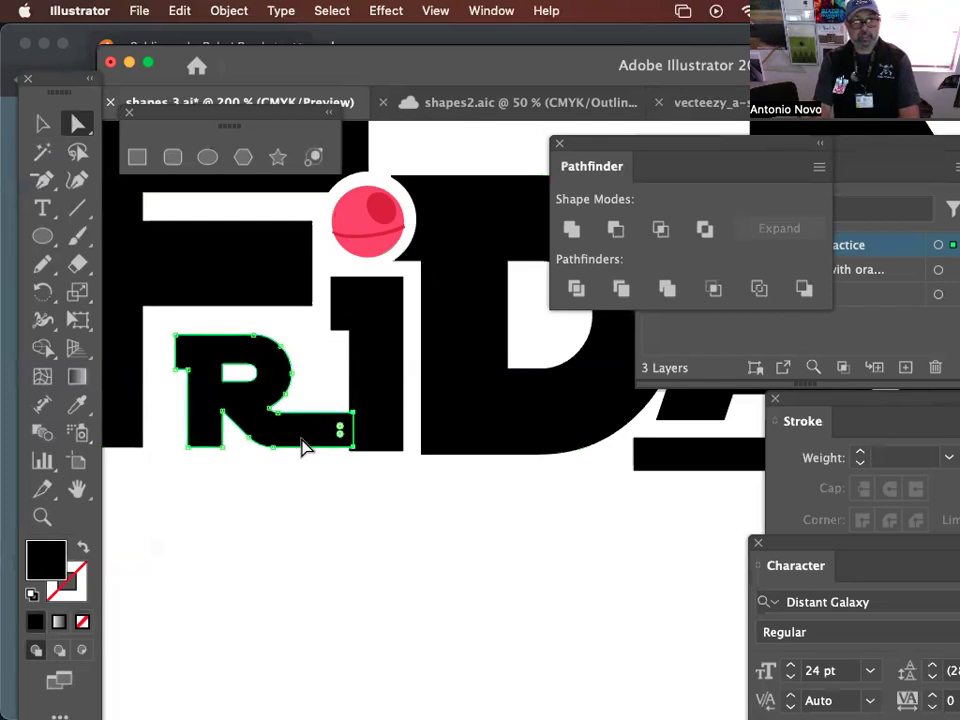
Step: Nudge the small R down until the base of its leg lines up with the base of the I
{"action": "left_click", "coordinate": [43, 121]}
{"action": "left_click", "coordinate": [393, 622]}
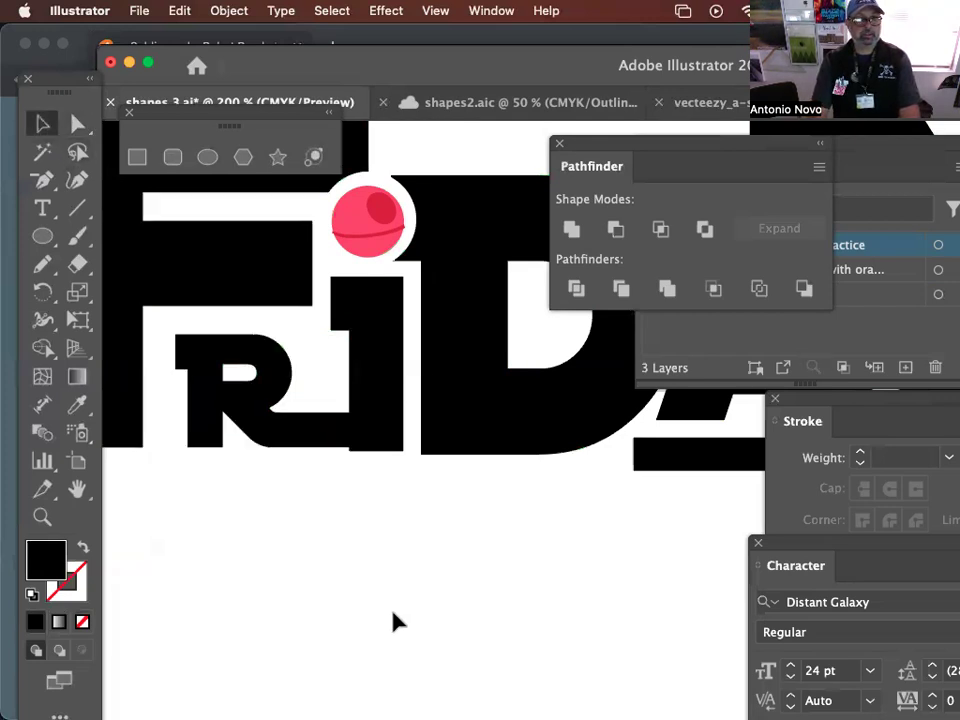
{"action": "left_click", "coordinate": [296, 434]}
{"action": "key", "text": "Down"}
{"action": "key", "text": "Down"}
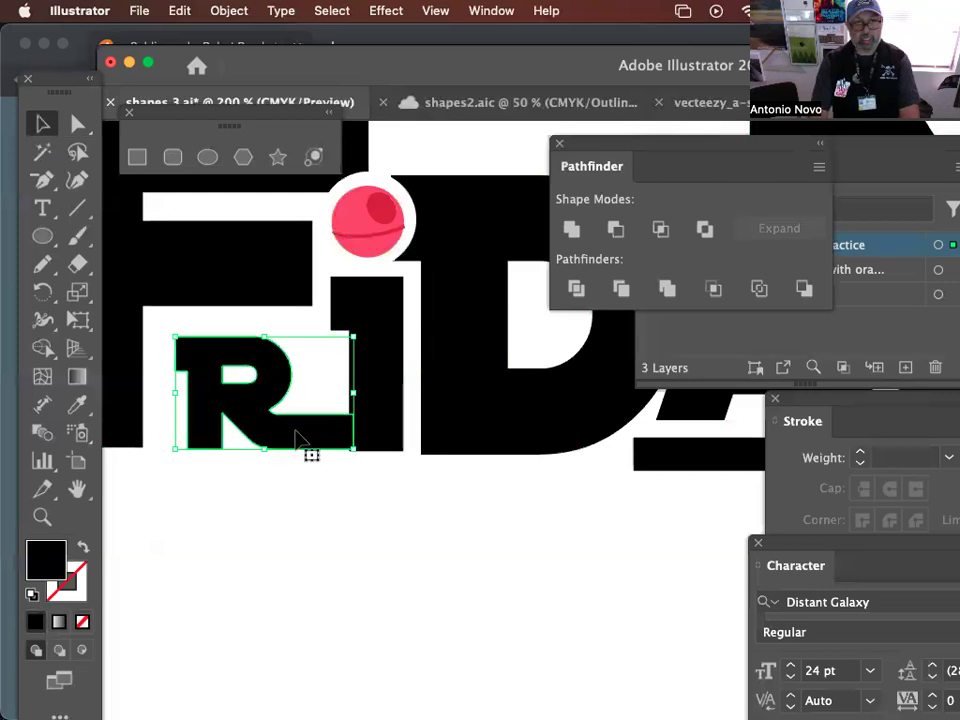
{"action": "left_click", "coordinate": [563, 574]}
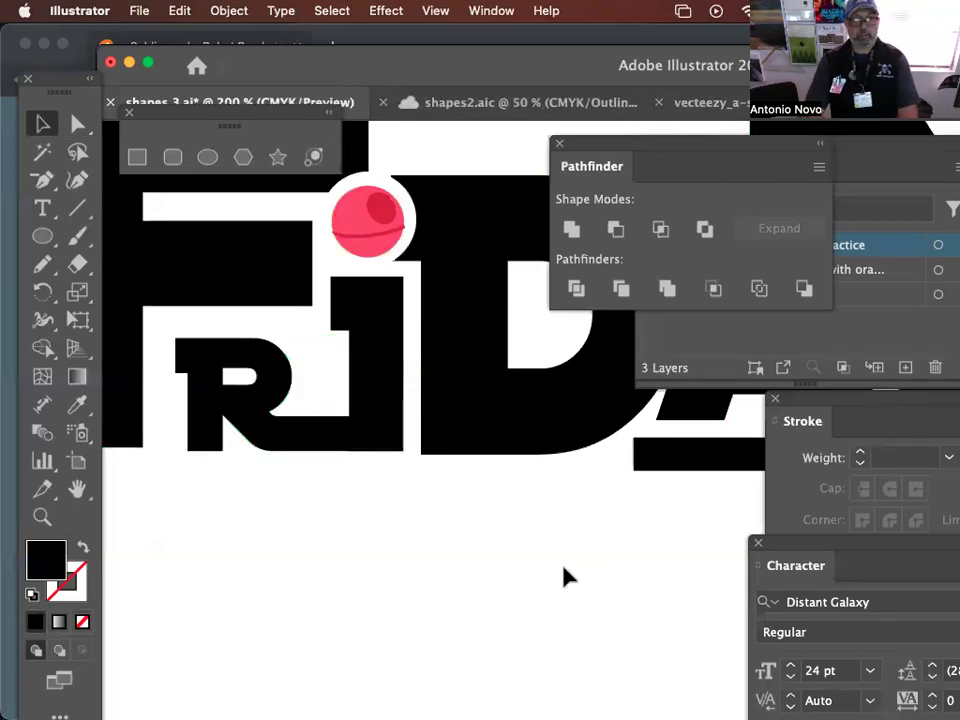
Step: Examine the joined R and I, and compare the custom lettering with the original FRIDAY text above it
{"action": "key", "text": "super+equal"}
{"action": "key", "text": "super+equal"}
{"action": "key", "text": "super+minus"}
{"action": "key", "text": "super+minus"}
{"action": "key", "text": "super+minus"}
{"action": "key", "text": "super+minus"}
{"action": "key", "text": "super+minus"}
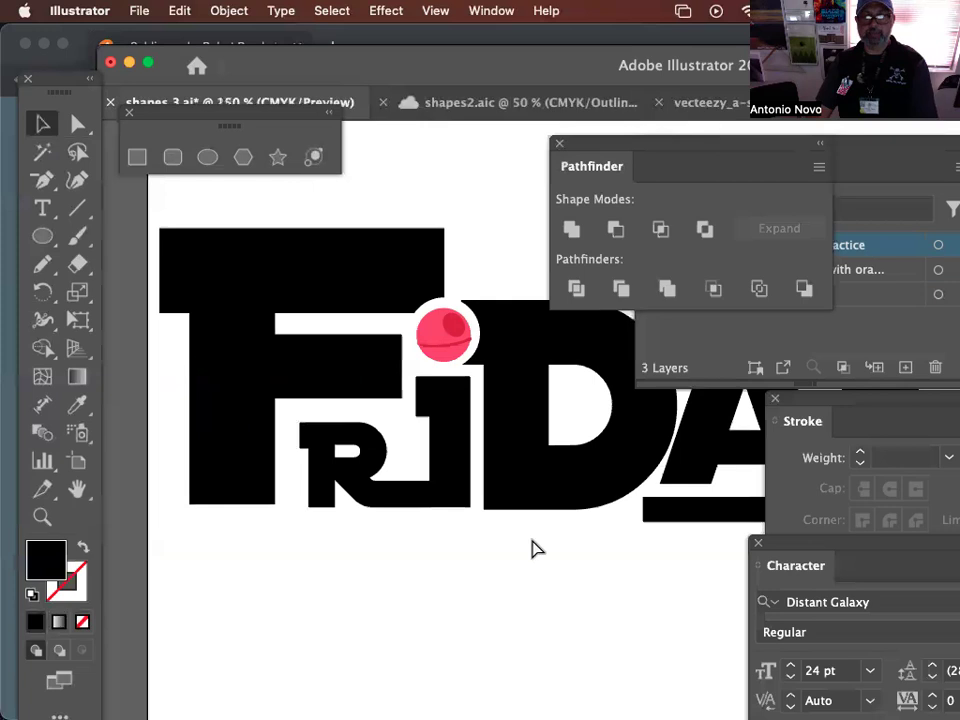
{"action": "scroll", "coordinate": [440, 490], "scroll_direction": "right", "scroll_amount": 3}
{"action": "scroll", "coordinate": [418, 497], "scroll_direction": "up", "scroll_amount": 5}
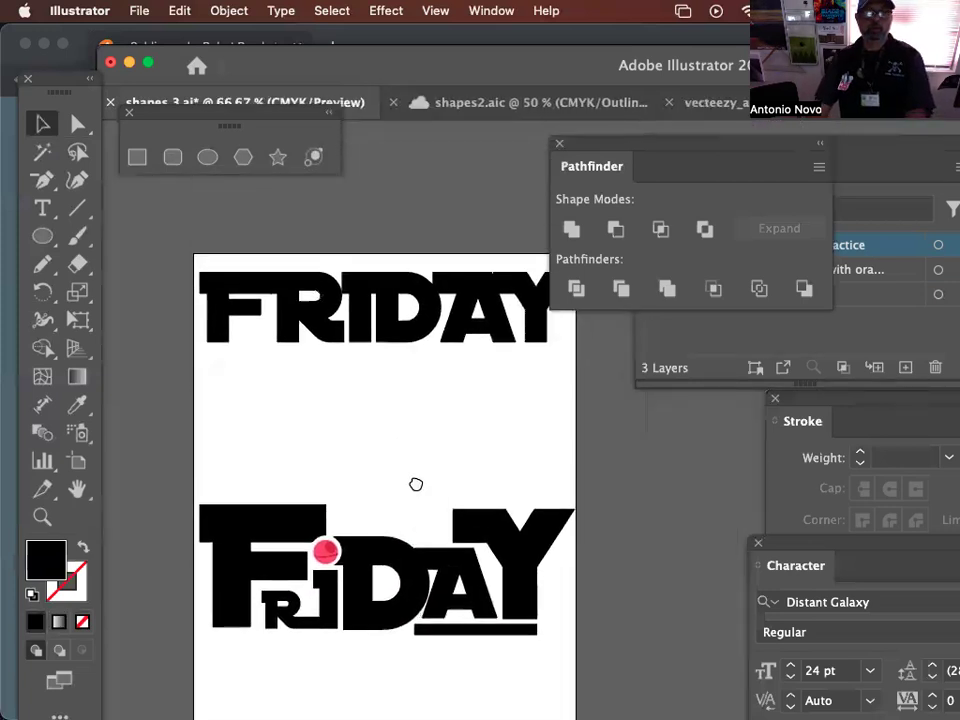
{"action": "left_click", "coordinate": [370, 315]}
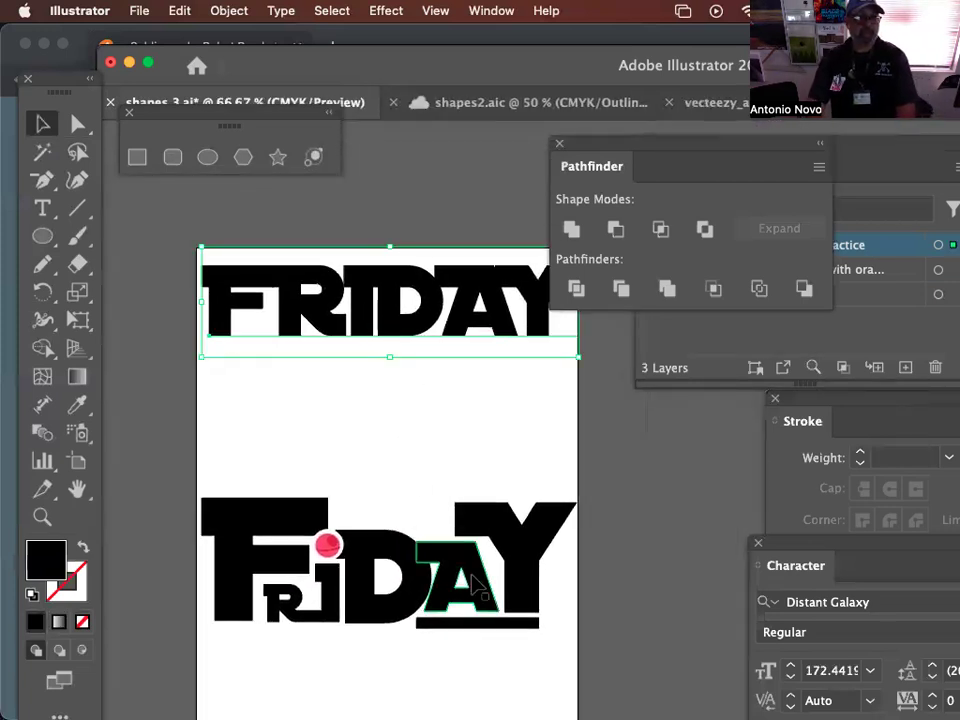
{"action": "scroll", "coordinate": [450, 430], "scroll_direction": "down", "scroll_amount": 5}
{"action": "left_click", "coordinate": [425, 577]}
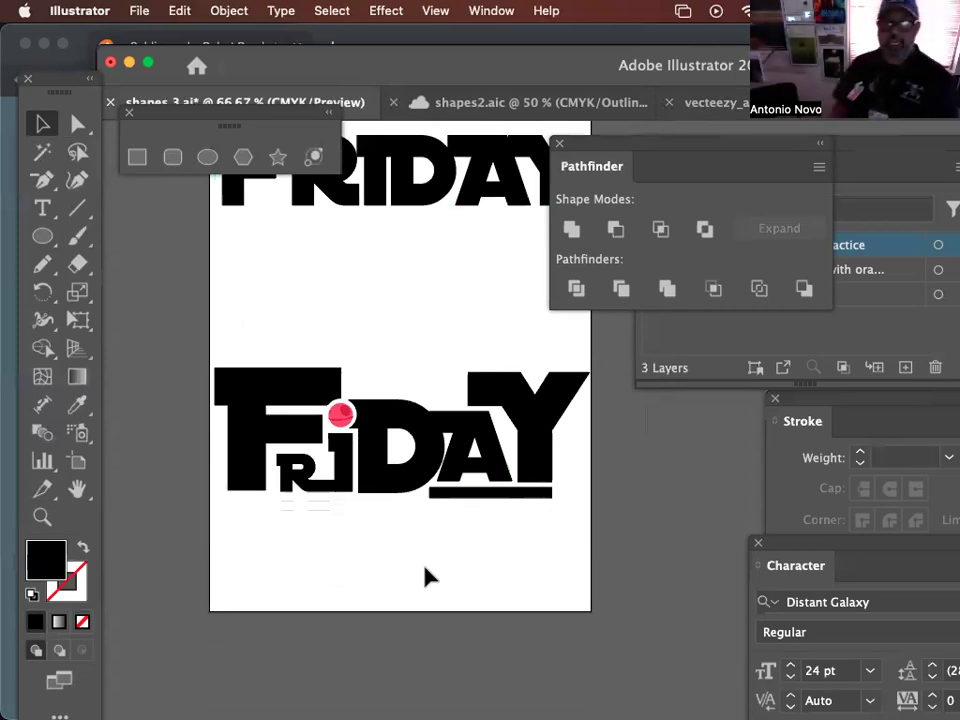
Step: Select the custom FRIDAY letters and underline without the Death Star, and bring up the gradient settings
{"action": "left_click_drag", "start_coordinate": [238, 460], "coordinate": [570, 521]}
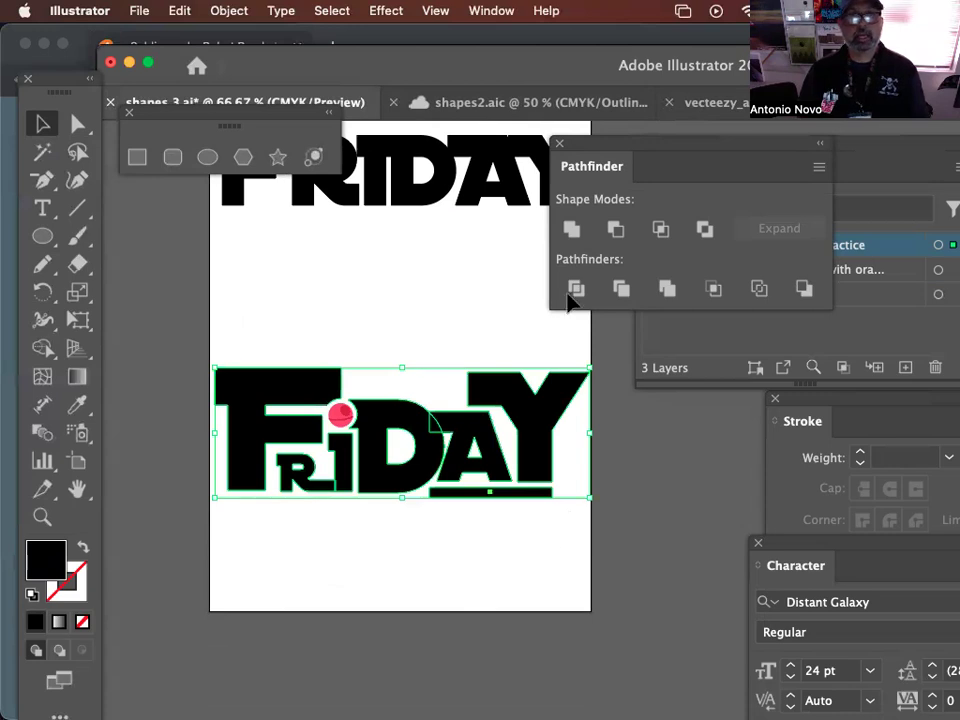
{"action": "left_click", "coordinate": [492, 10]}
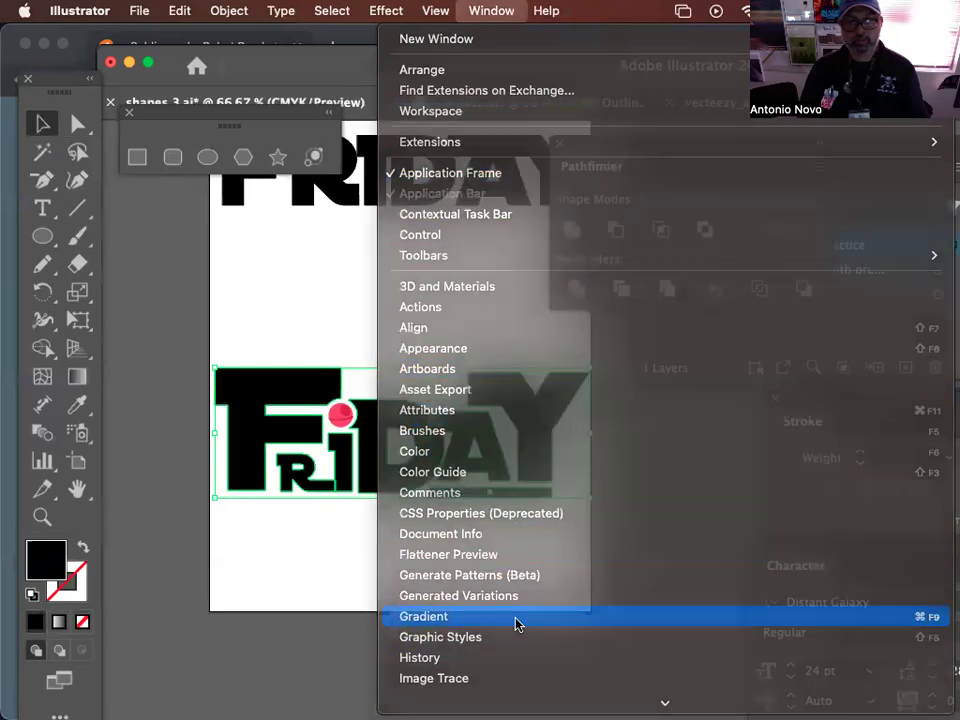
{"action": "left_click", "coordinate": [517, 624]}
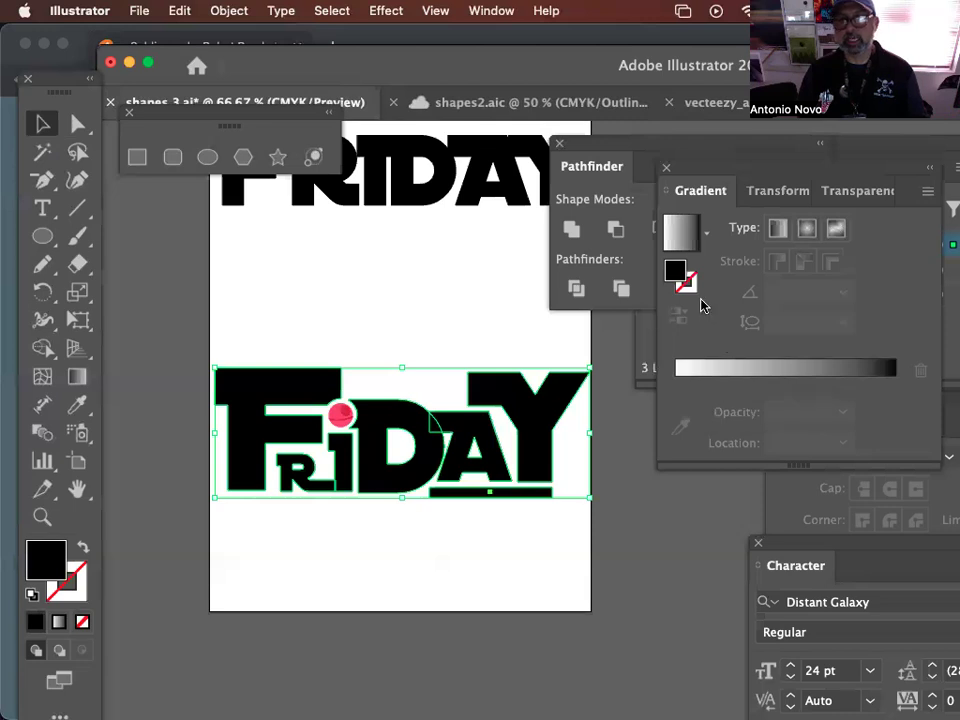
Step: Try a solid light green fill on the custom letters, and undo it
{"action": "double_click", "coordinate": [675, 272]}
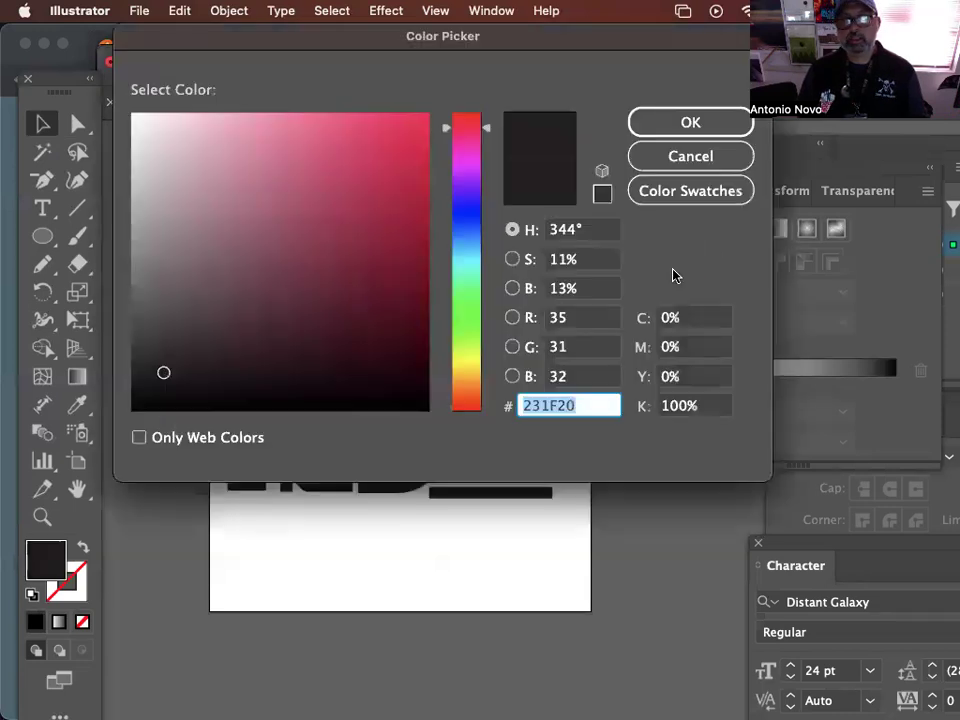
{"action": "left_click", "coordinate": [463, 336]}
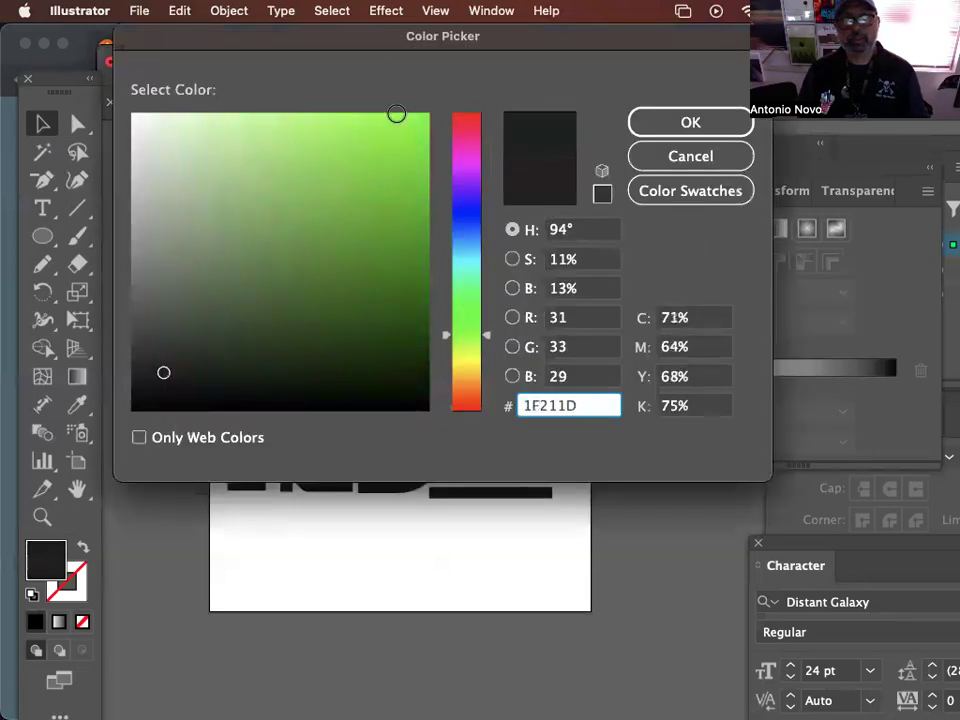
{"action": "left_click", "coordinate": [396, 114]}
{"action": "left_click", "coordinate": [688, 124]}
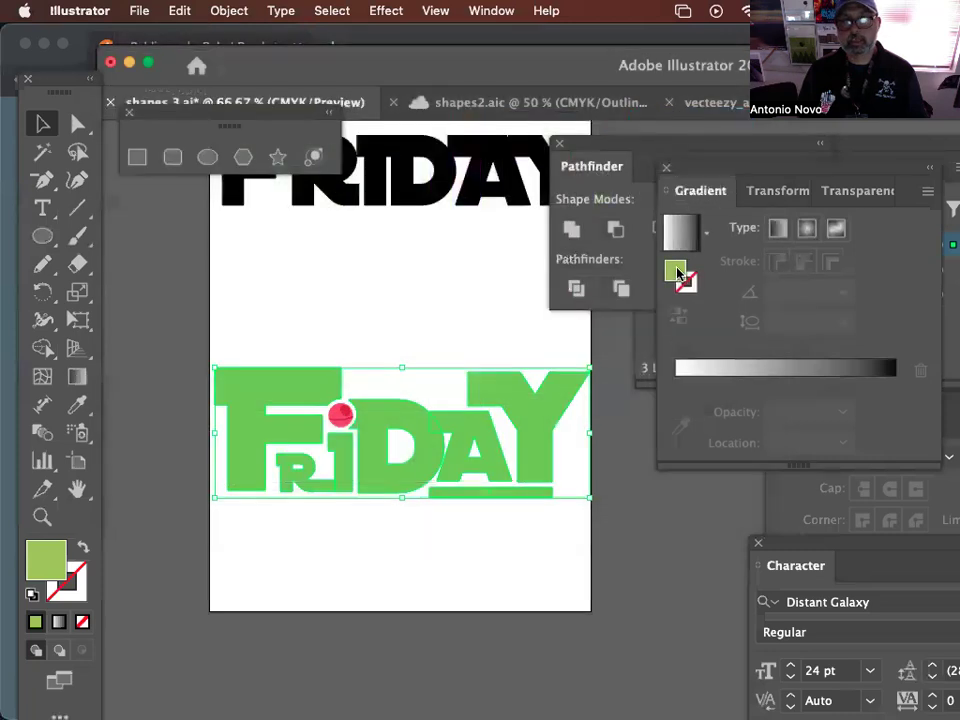
{"action": "key", "text": "super+z"}
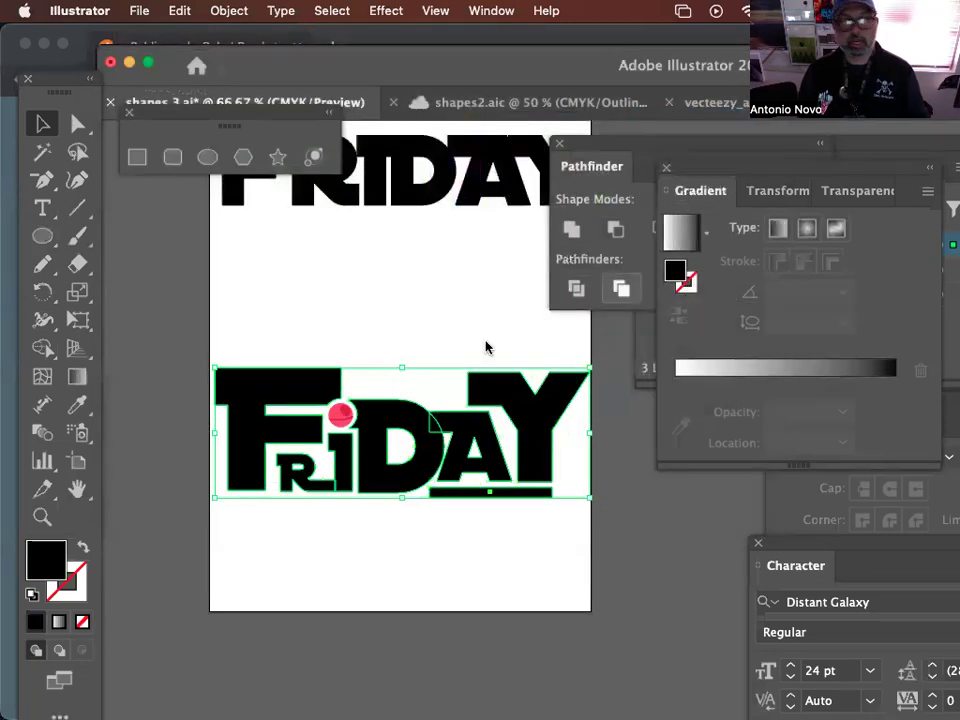
Step: Fill the letters with a linear gradient and add a stop at about 27% coloured pink with 77% magenta
{"action": "left_click", "coordinate": [678, 242]}
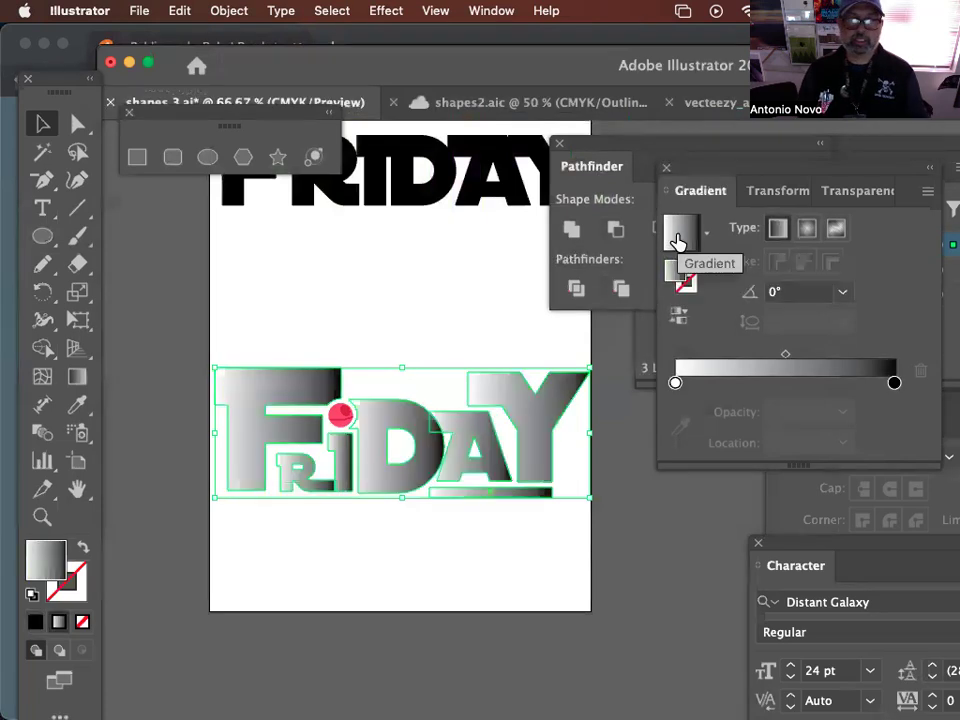
{"action": "left_click", "coordinate": [735, 383]}
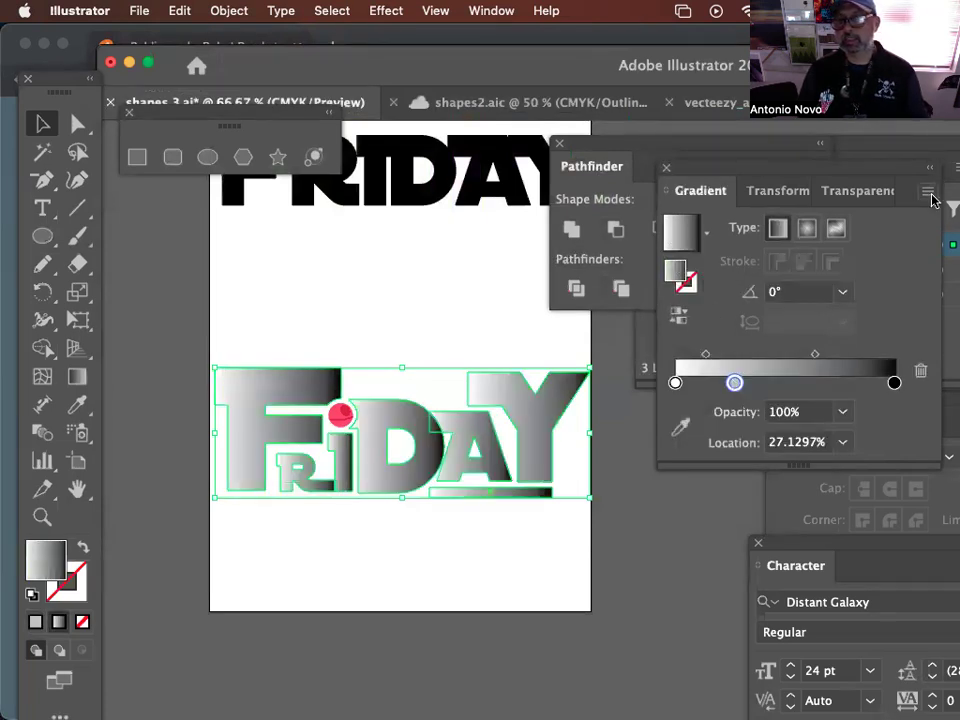
{"action": "left_click_drag", "start_coordinate": [734, 388], "coordinate": [736, 388]}
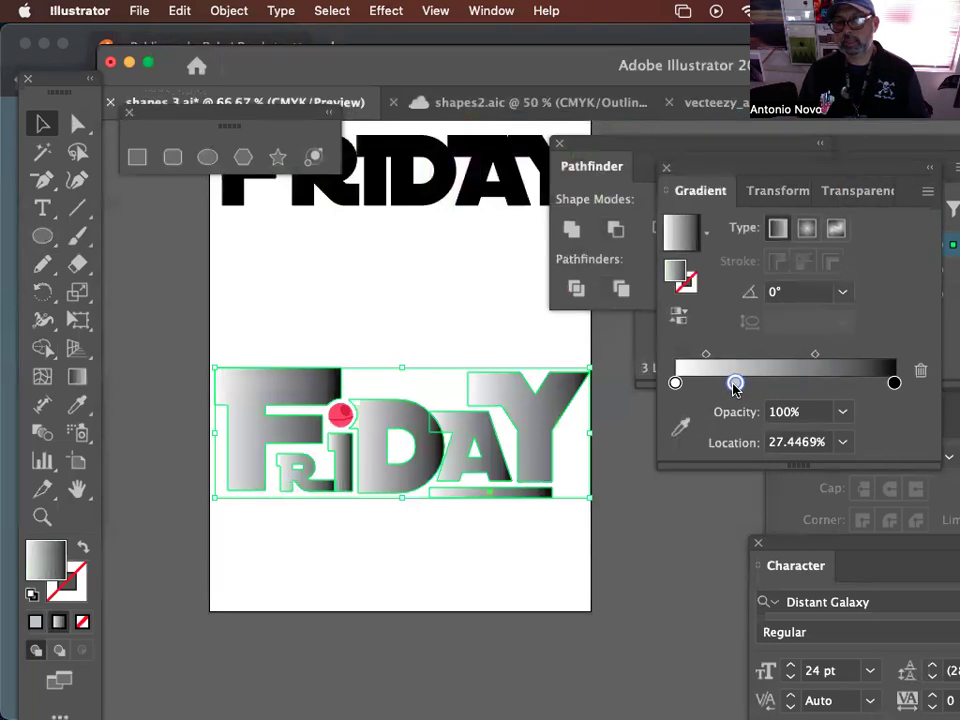
{"action": "double_click", "coordinate": [736, 384]}
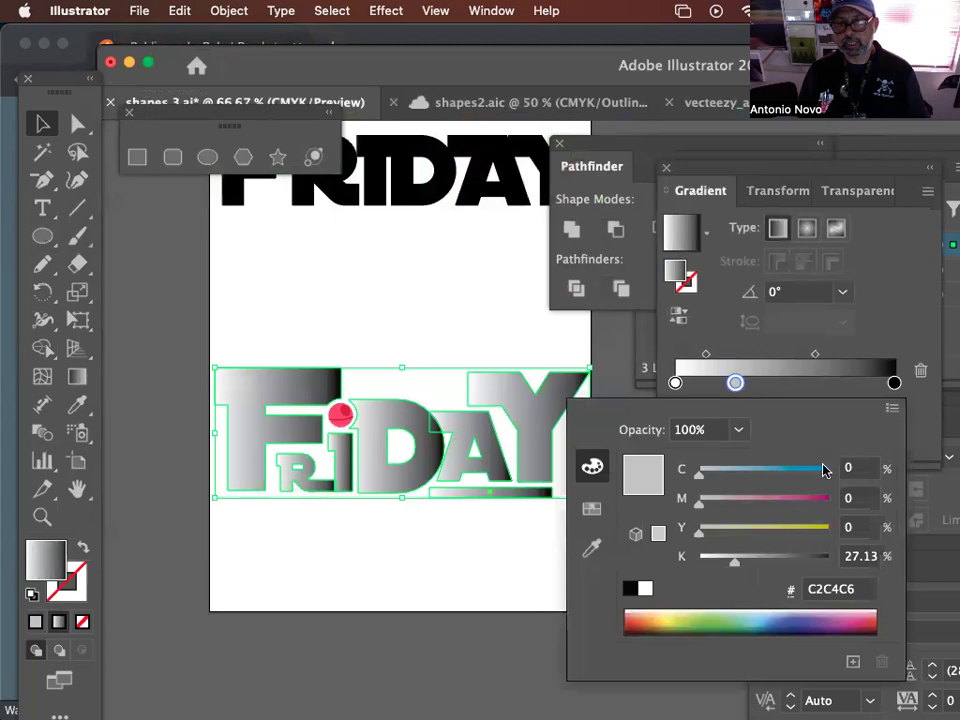
{"action": "left_click", "coordinate": [800, 506]}
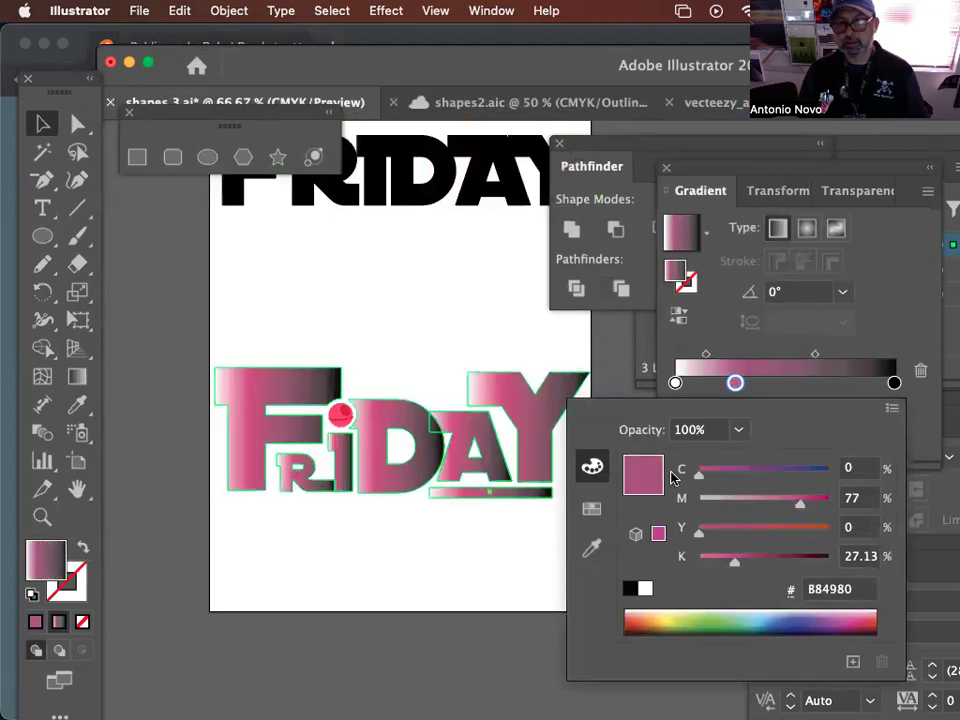
Step: Move the pink stop to about the middle, remove the black stop, and add a yellow-green B4D334 stop at about 90%
{"action": "left_click", "coordinate": [701, 389]}
{"action": "left_click_drag", "start_coordinate": [737, 384], "coordinate": [786, 385]}
{"action": "left_click_drag", "start_coordinate": [892, 384], "coordinate": [915, 407]}
{"action": "left_click", "coordinate": [873, 383]}
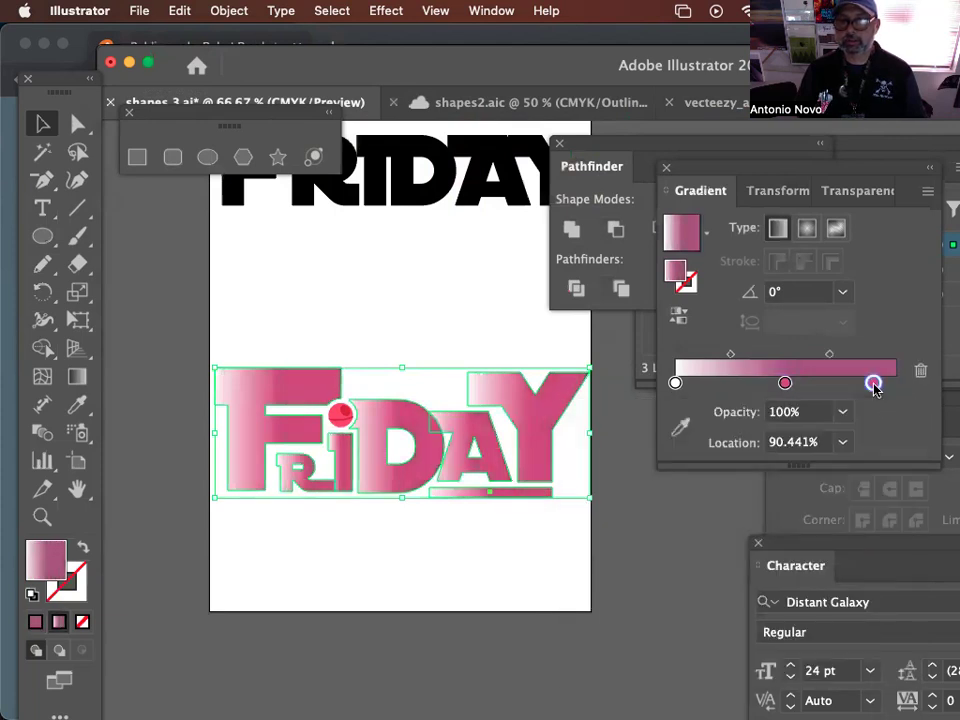
{"action": "double_click", "coordinate": [873, 383]}
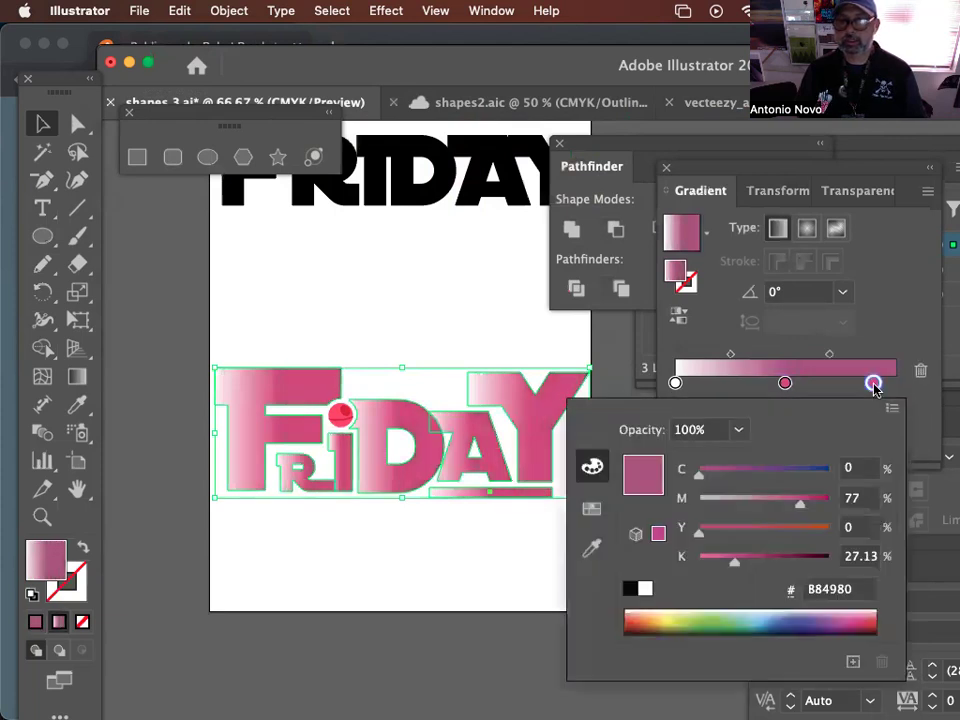
{"action": "left_click", "coordinate": [682, 616]}
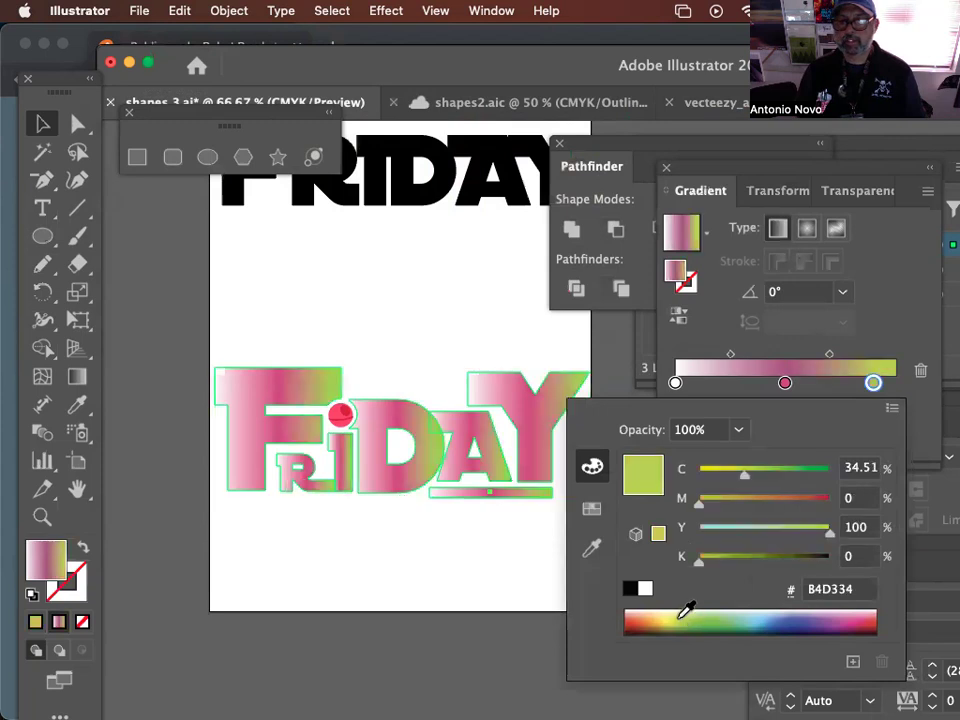
Step: Add a red stop to the gradient and arrange the stops so red precedes pink, with pink at about 63%
{"action": "left_click", "coordinate": [825, 393]}
{"action": "left_click", "coordinate": [822, 384]}
{"action": "double_click", "coordinate": [822, 384]}
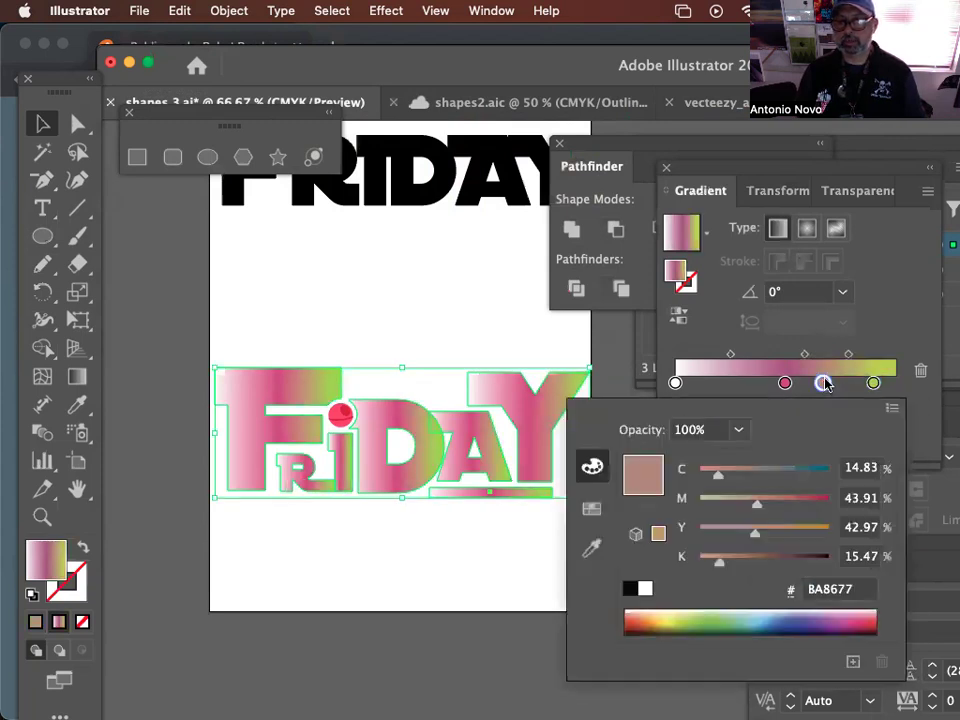
{"action": "left_click", "coordinate": [634, 626]}
{"action": "left_click", "coordinate": [735, 399]}
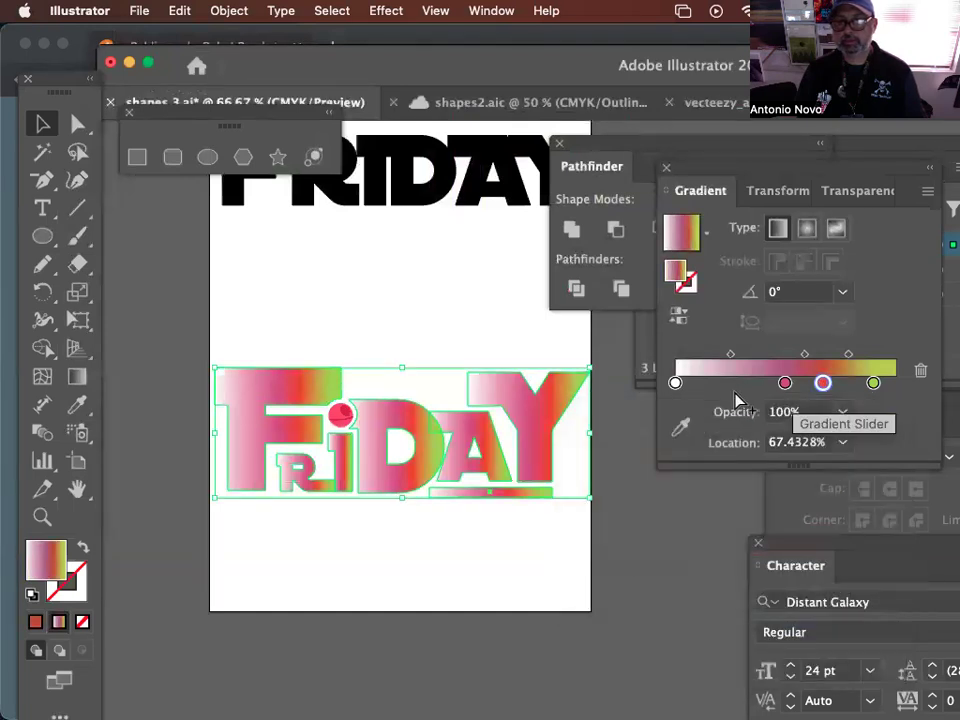
{"action": "mouse_move", "coordinate": [822, 383]}
{"action": "left_mouse_down"}
{"action": "mouse_move", "coordinate": [727, 385]}
{"action": "mouse_move", "coordinate": [813, 383]}
{"action": "left_mouse_up"}
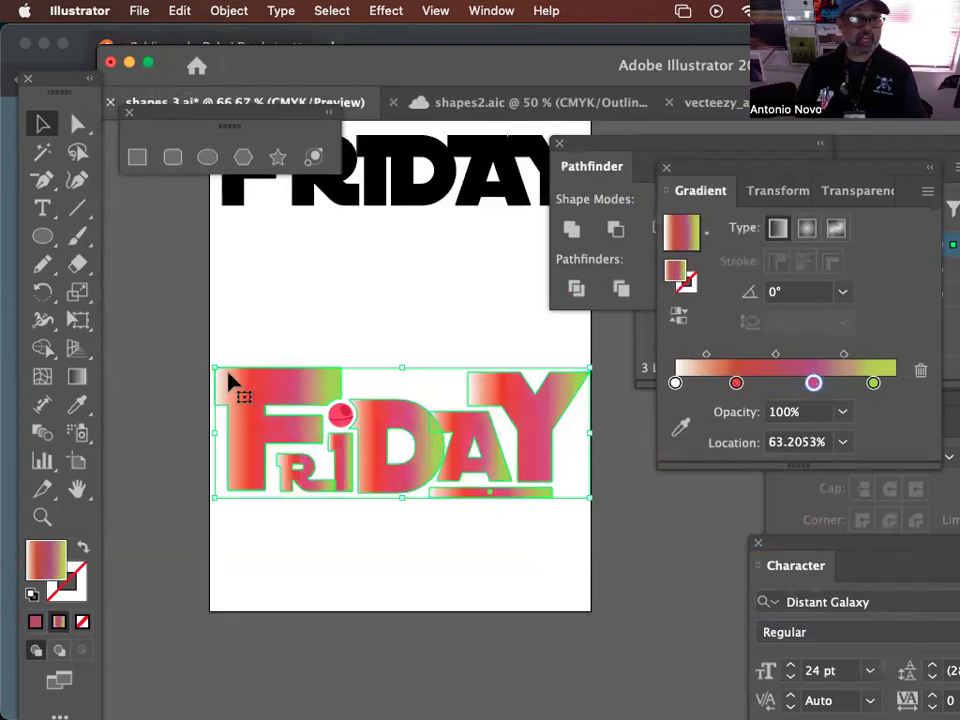
Step: Run the gradient across all the letters as one diagonal sweep at about -14° with the Gradient tool, and deselect
{"action": "left_click", "coordinate": [79, 379]}
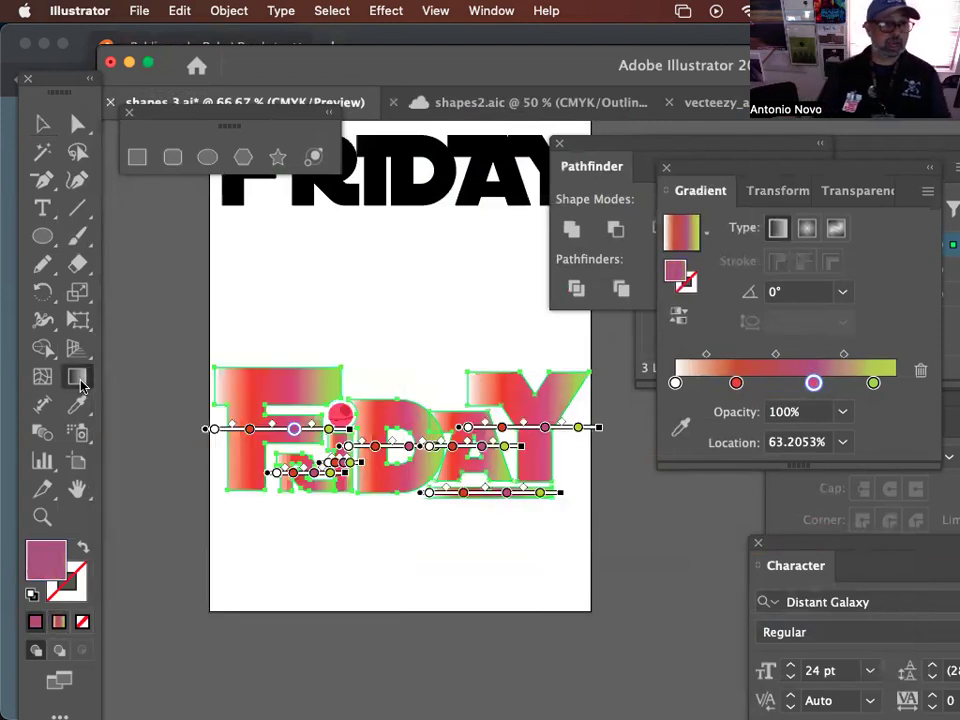
{"action": "mouse_move", "coordinate": [158, 346]}
{"action": "left_mouse_down"}
{"action": "mouse_move", "coordinate": [561, 476]}
{"action": "mouse_move", "coordinate": [528, 446]}
{"action": "left_mouse_up"}
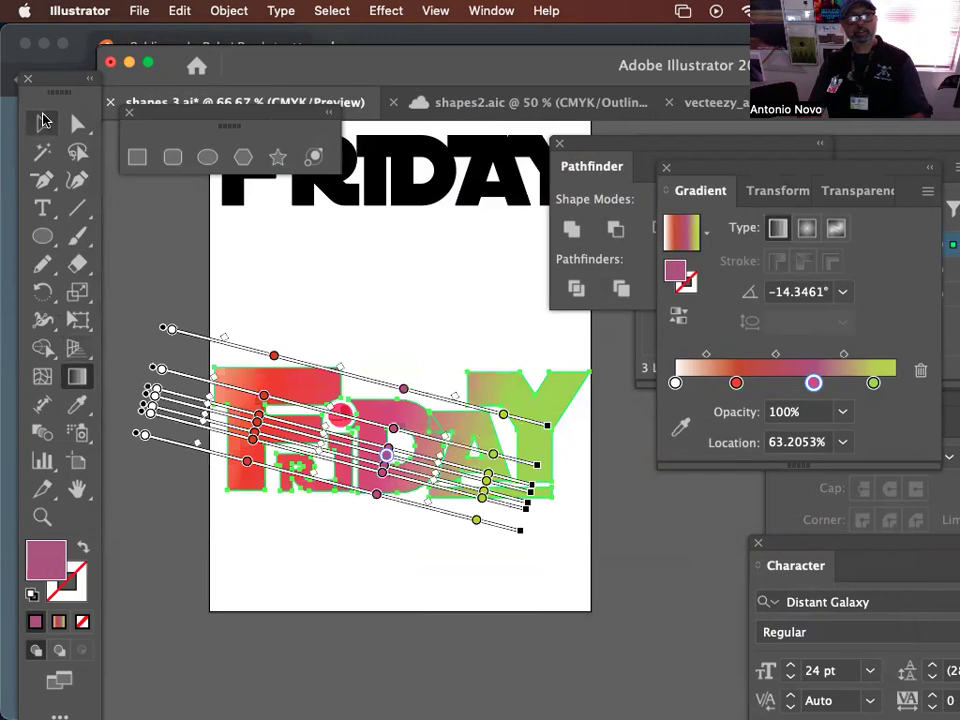
{"action": "left_click", "coordinate": [44, 121]}
{"action": "left_click", "coordinate": [499, 315]}
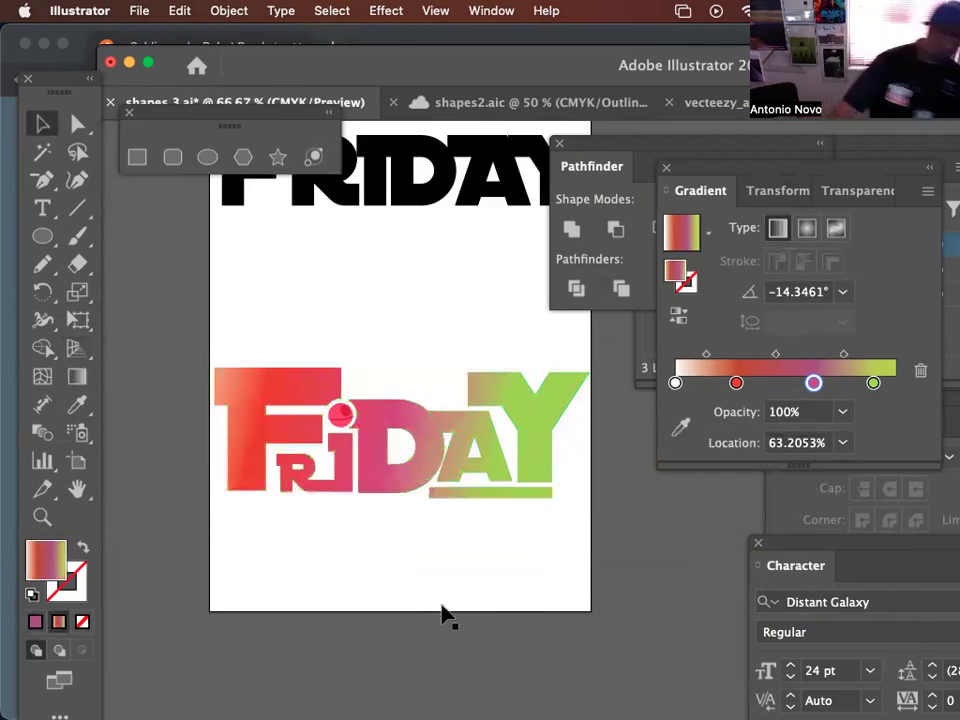
Step: Paste a copy of the whole lettering and Death Star behind the original, with the default white fill and black stroke
{"action": "left_click_drag", "start_coordinate": [565, 550], "coordinate": [195, 368]}
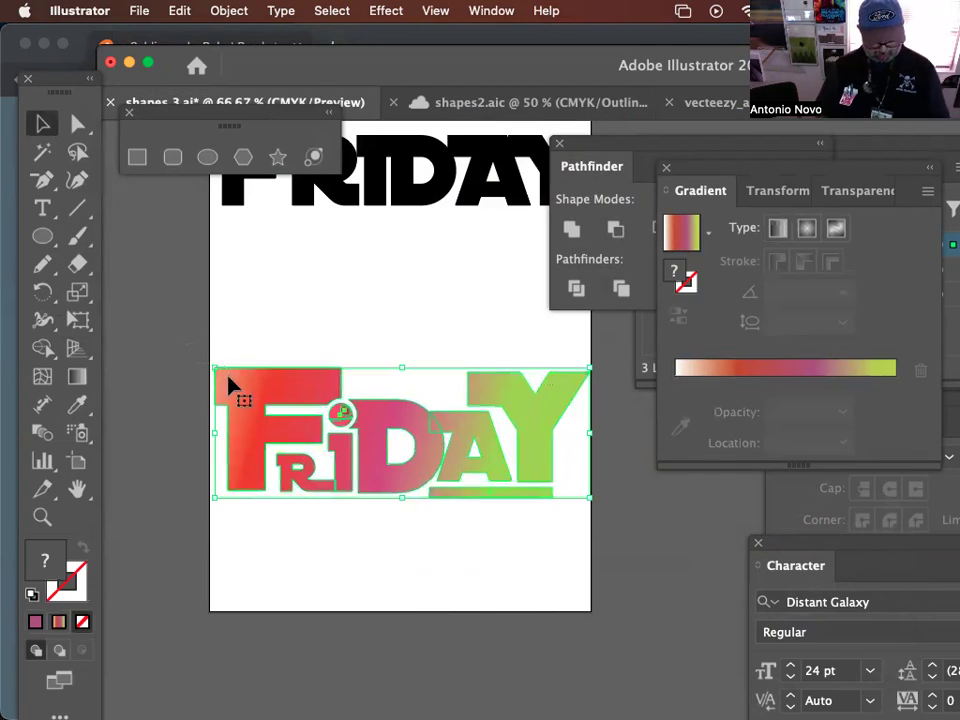
{"action": "key", "text": "super"}
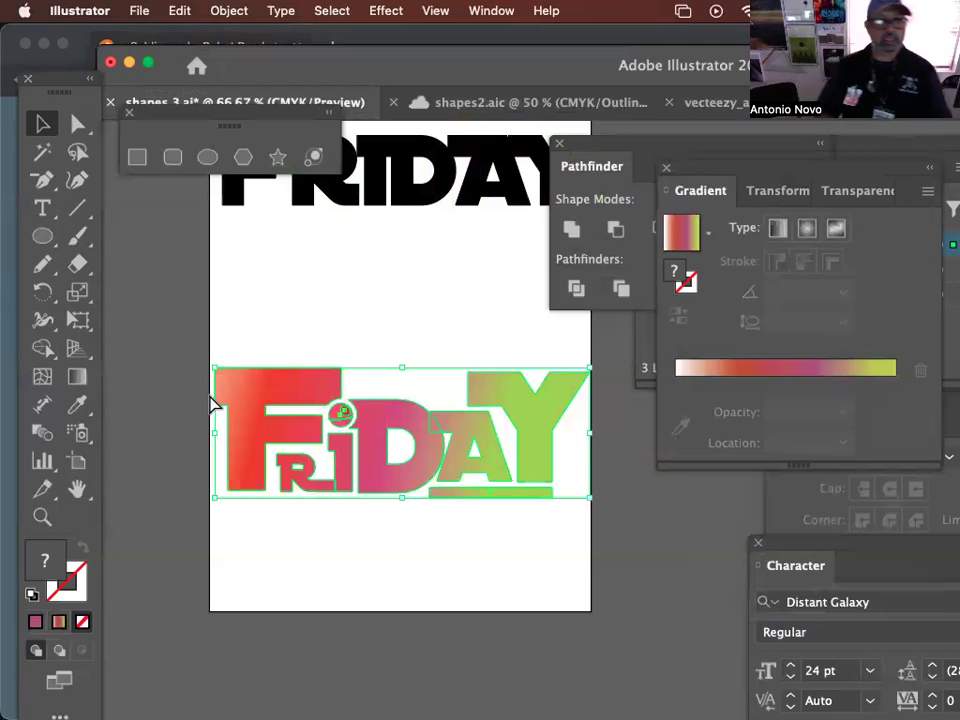
{"action": "left_click", "coordinate": [33, 595]}
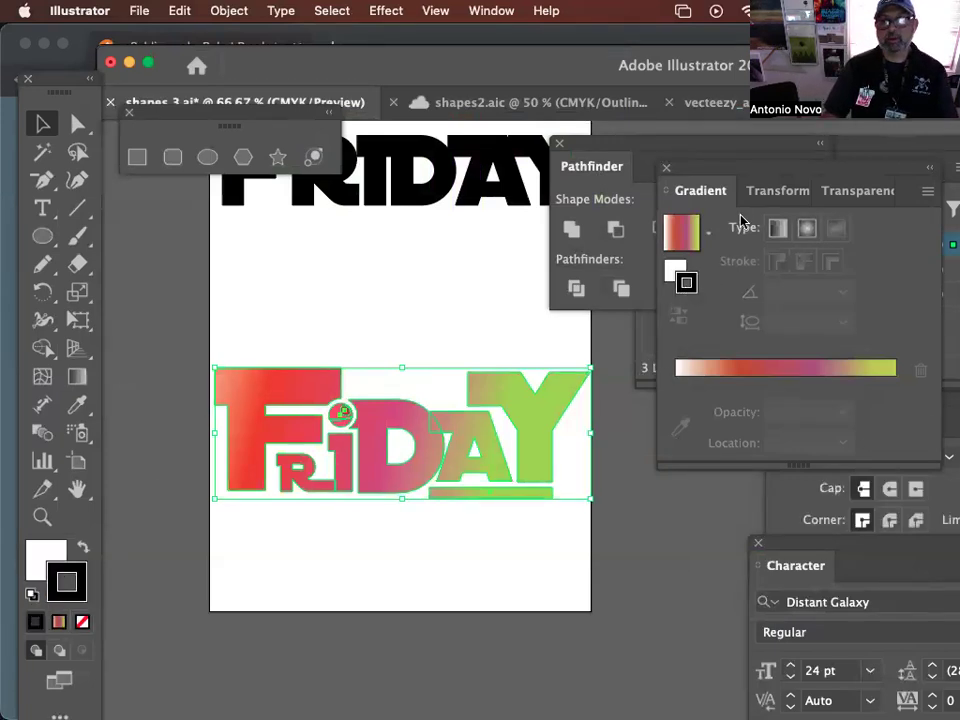
Step: Increase the black stroke weight of the copy behind the lettering to 18 pt
{"action": "left_click_drag", "start_coordinate": [729, 168], "coordinate": [713, 481]}
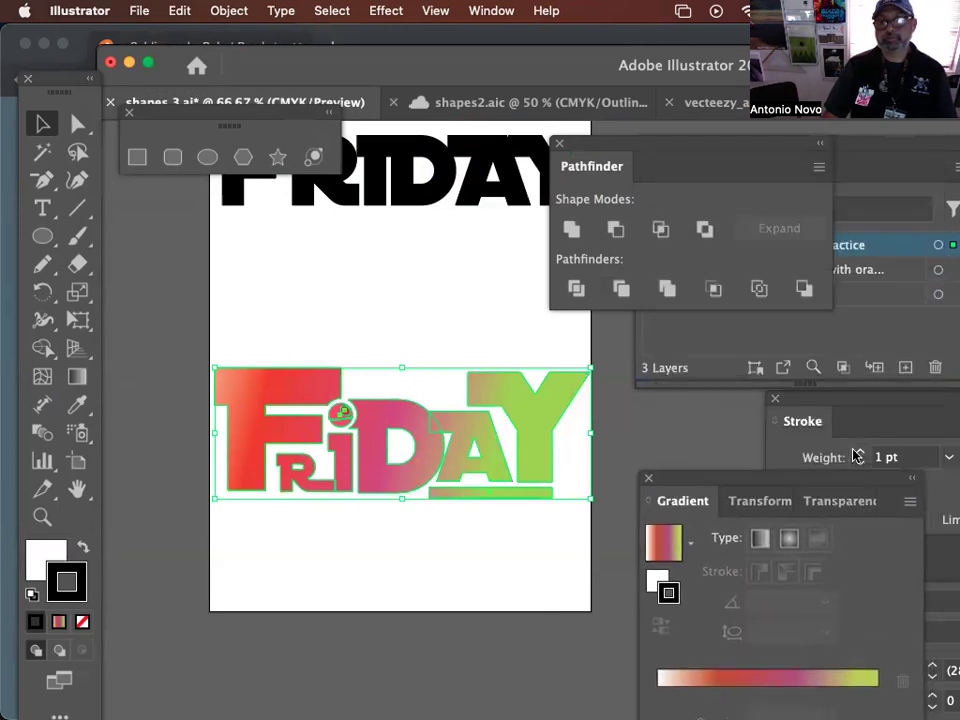
{"action": "left_click", "coordinate": [860, 452]}
{"action": "left_click", "coordinate": [860, 452]}
{"action": "left_click", "coordinate": [860, 452]}
{"action": "left_click", "coordinate": [860, 452]}
{"action": "left_click", "coordinate": [860, 452]}
{"action": "left_click", "coordinate": [860, 452]}
{"action": "left_click", "coordinate": [860, 452]}
{"action": "left_click", "coordinate": [860, 452]}
{"action": "left_click", "coordinate": [860, 452]}
{"action": "left_click", "coordinate": [860, 452]}
{"action": "left_click", "coordinate": [860, 452]}
{"action": "left_click", "coordinate": [860, 452]}
{"action": "left_click", "coordinate": [34, 122]}
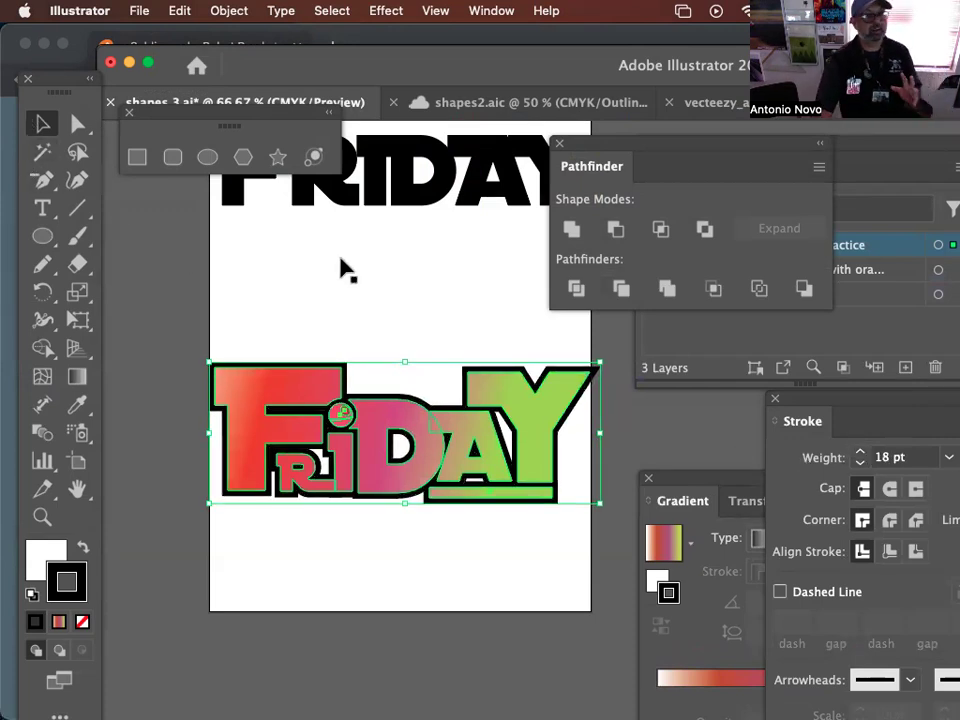
Step: Select the whole coloured lettering together with its thick black outline copy and copy it to the clipboard
{"action": "left_click", "coordinate": [341, 270]}
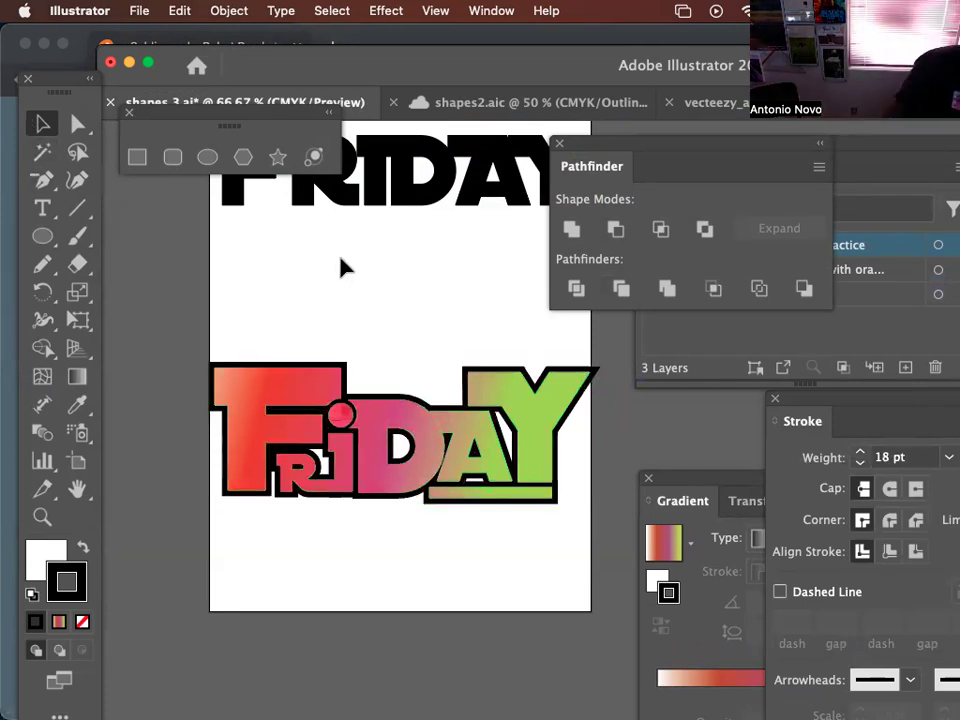
{"action": "left_click_drag", "start_coordinate": [186, 309], "coordinate": [604, 527]}
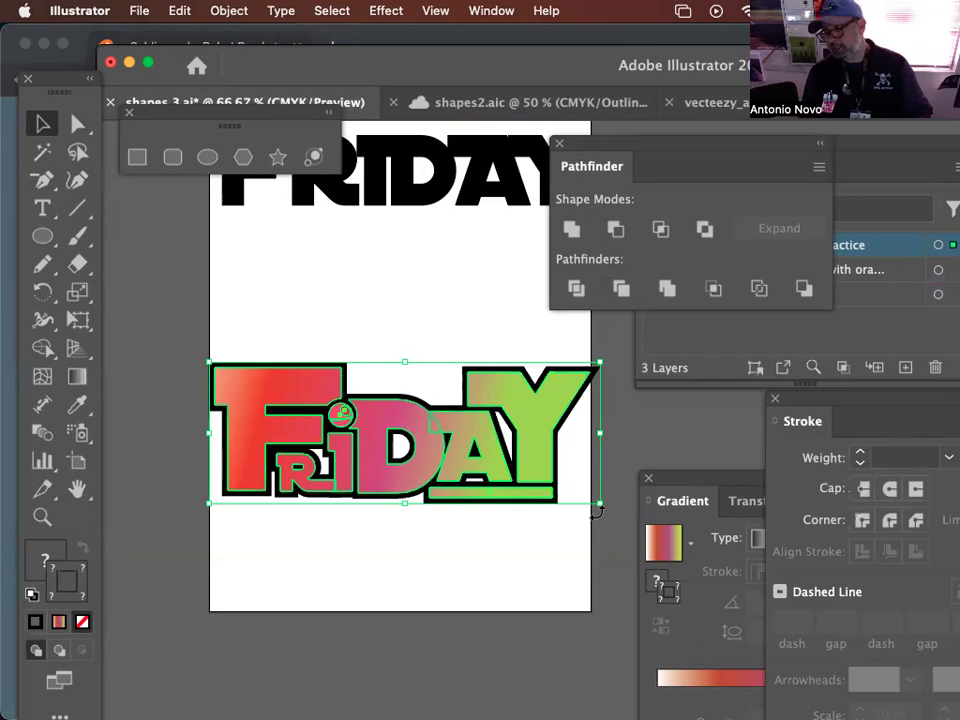
{"action": "key", "text": "super"}
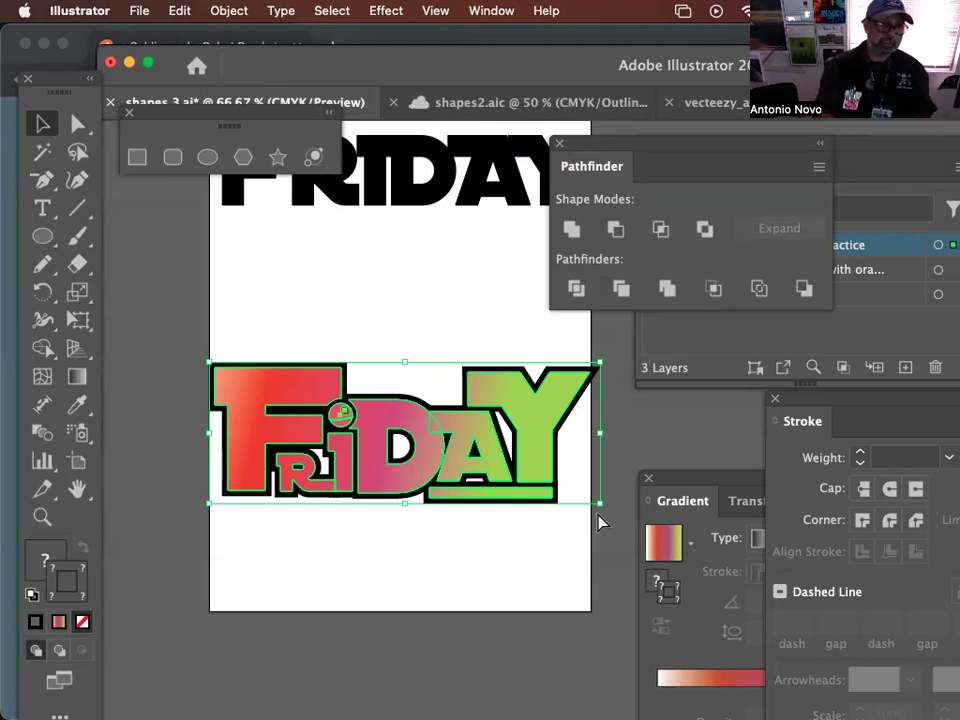
{"action": "key", "text": "super+shift+b"}
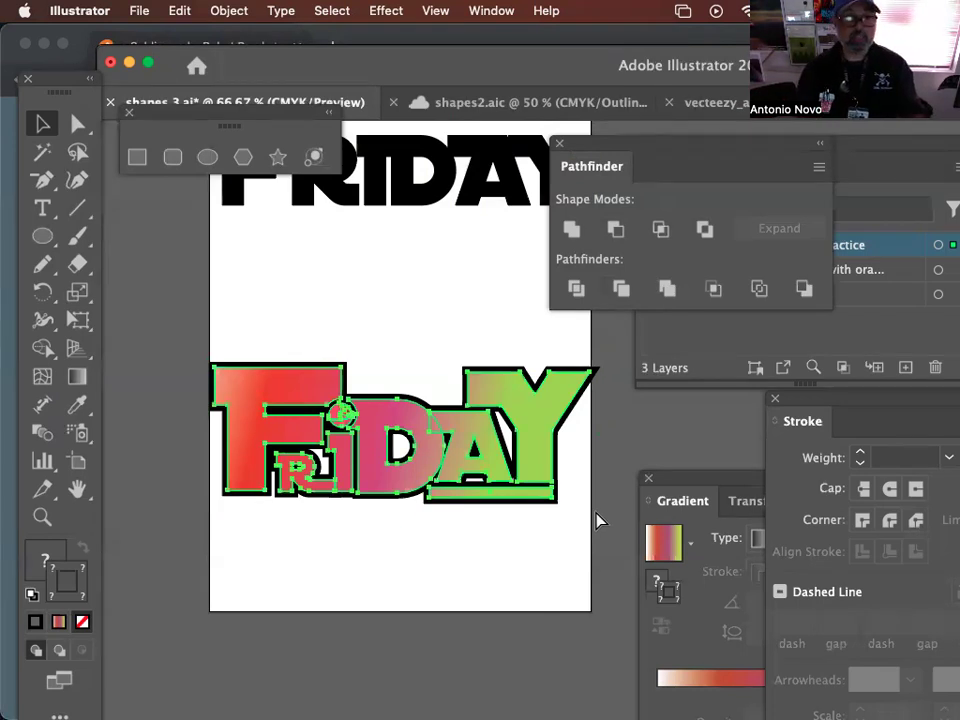
{"action": "key", "text": "super+shift+b"}
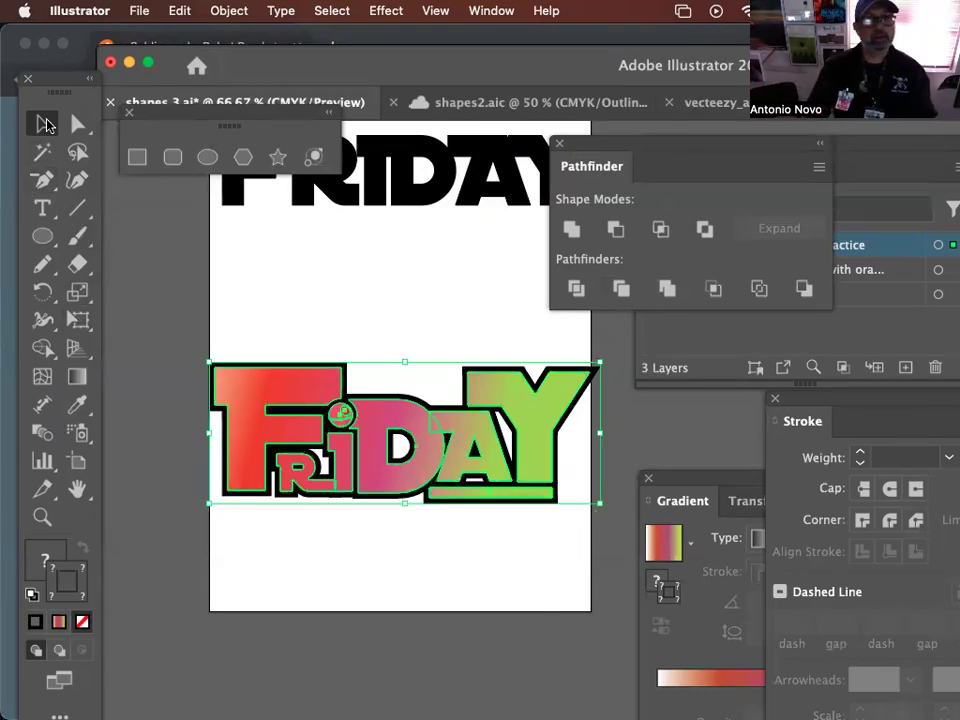
{"action": "left_click", "coordinate": [200, 316]}
{"action": "left_click_drag", "start_coordinate": [200, 316], "coordinate": [598, 551]}
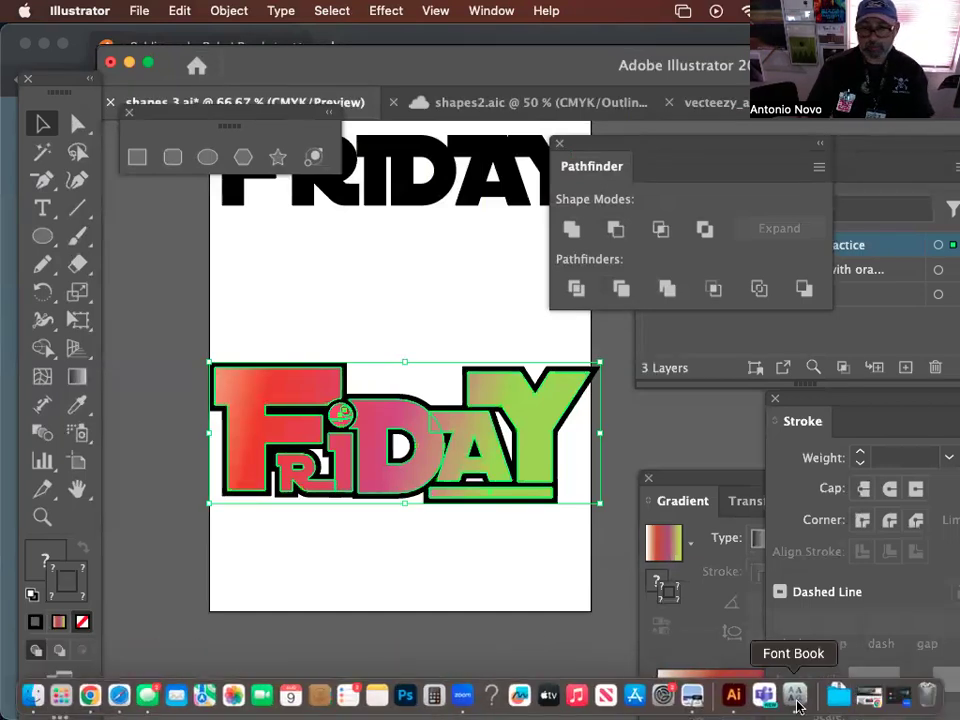
Step: Switch to Finder, open a new window and go to the Adobe Photoshop 2023 folder in Applications
{"action": "left_click", "coordinate": [86, 37]}
{"action": "double_click", "coordinate": [86, 45]}
{"action": "left_click", "coordinate": [84, 46]}
{"action": "left_click_drag", "start_coordinate": [69, 42], "coordinate": [204, 259]}
{"action": "left_click", "coordinate": [54, 41]}
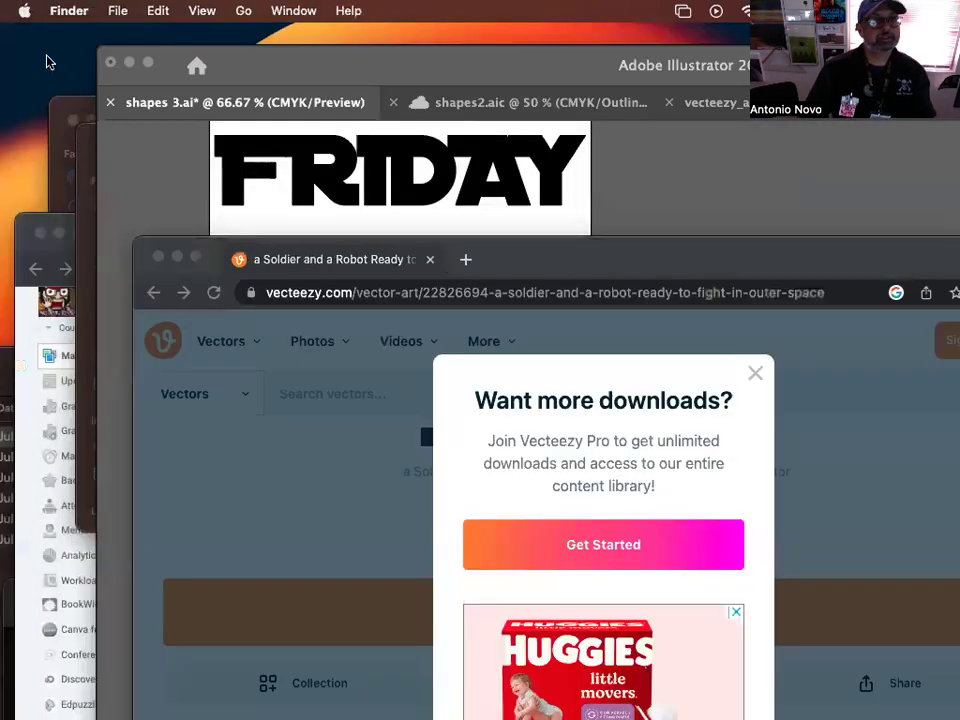
{"action": "key", "text": "super+n"}
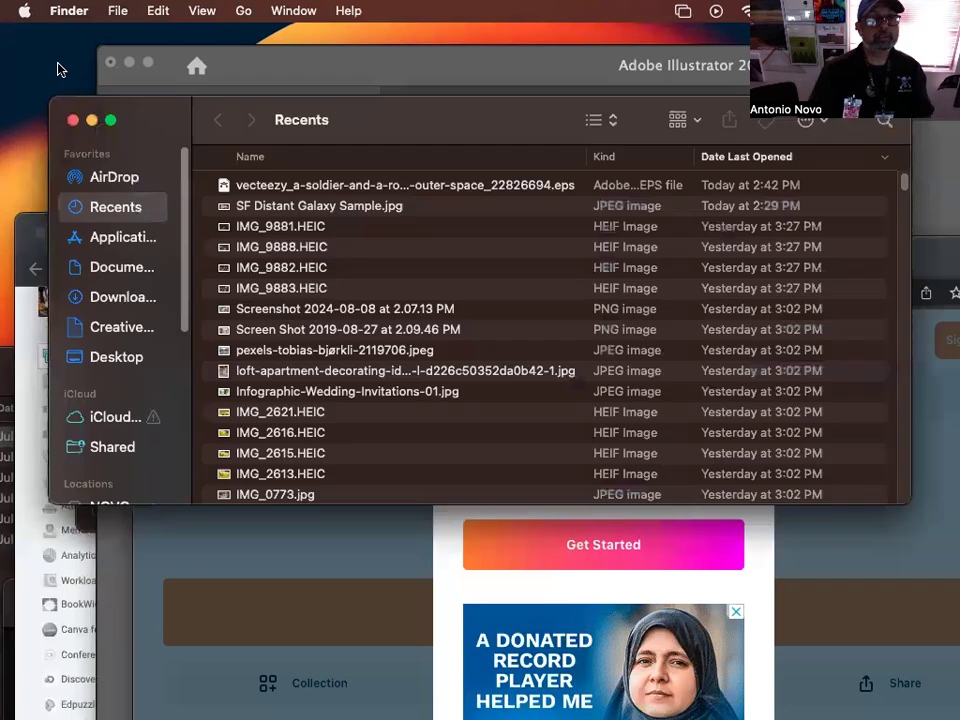
{"action": "left_click", "coordinate": [158, 240]}
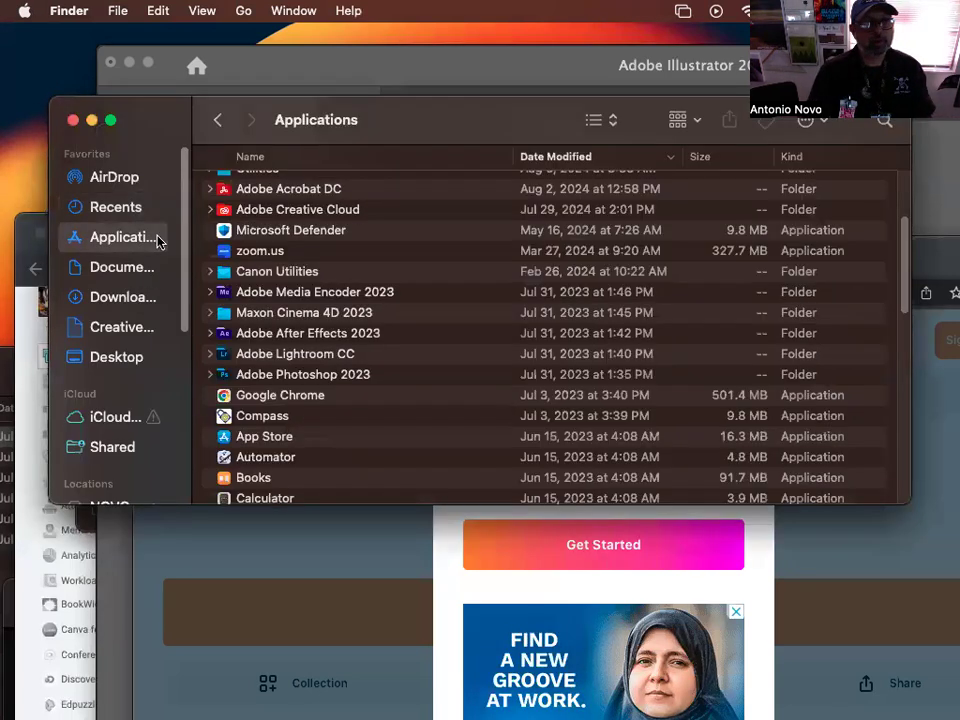
{"action": "left_click", "coordinate": [268, 378]}
{"action": "double_click", "coordinate": [268, 378]}
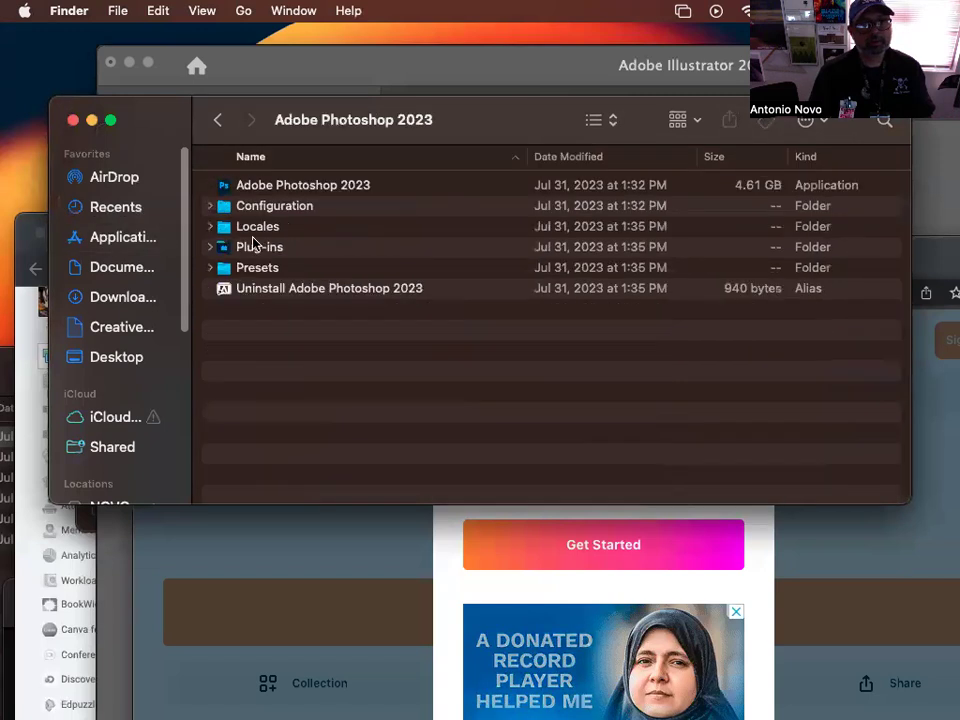
Step: Force quit the Mail application
{"action": "mouse_move", "coordinate": [401, 707]}
{"action": "left_click_drag", "start_coordinate": [401, 707], "coordinate": [192, 707]}
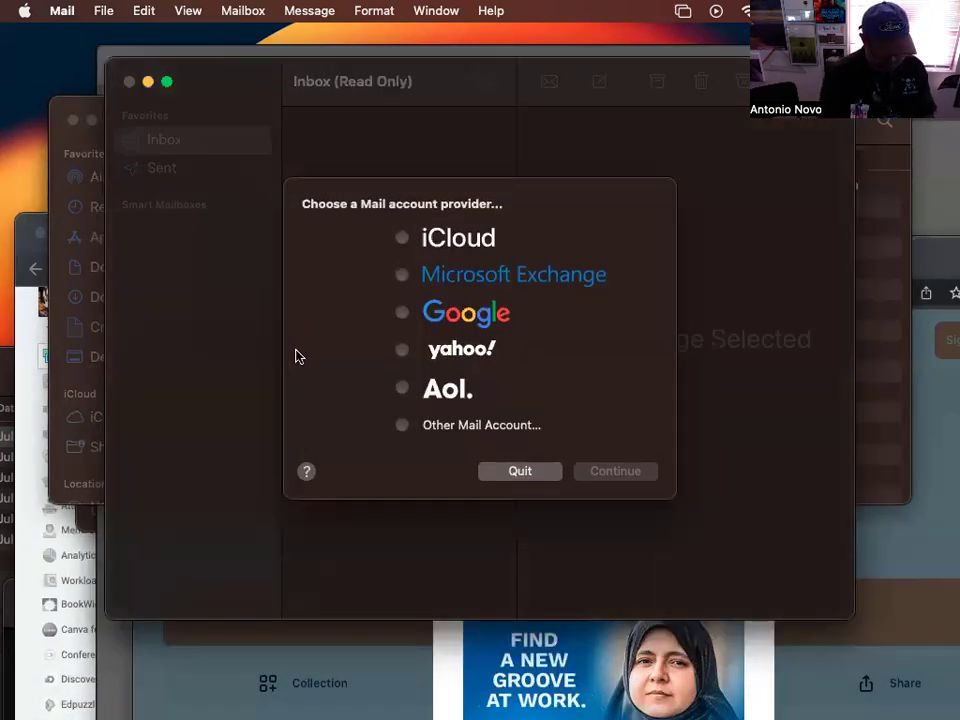
{"action": "key", "text": "cmd+alt+Escape"}
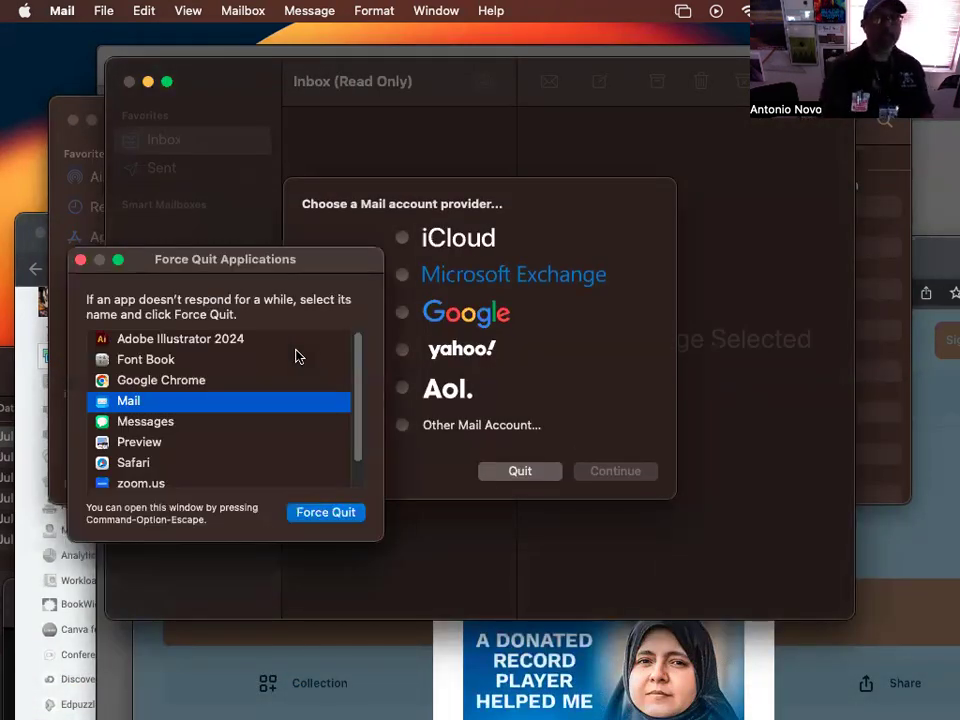
{"action": "scroll", "coordinate": [351, 456], "scroll_direction": "down", "scroll_amount": 2}
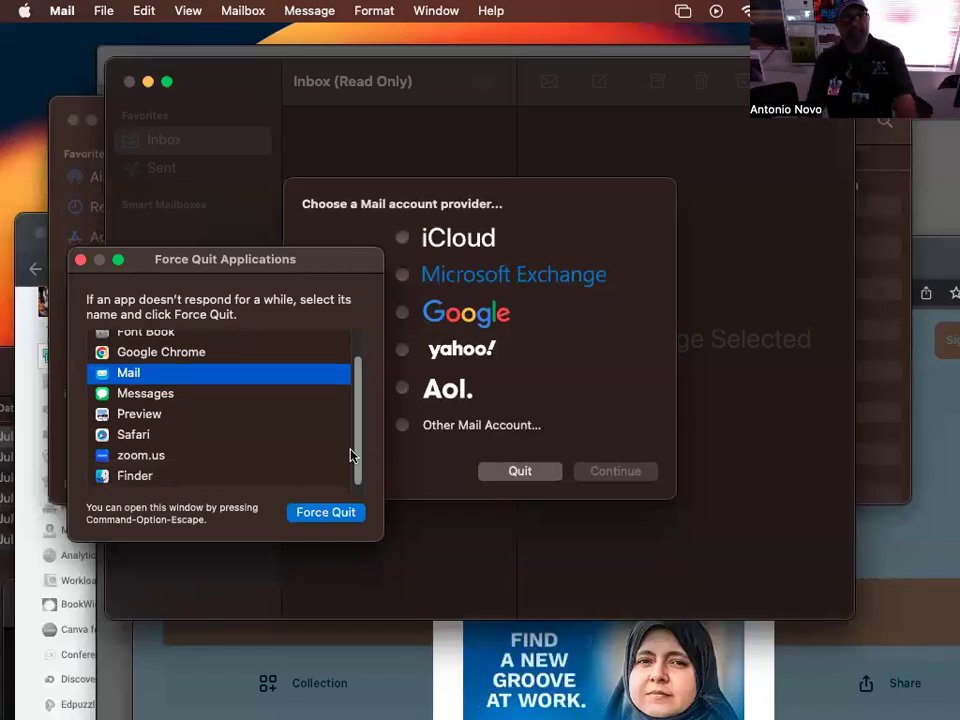
{"action": "scroll", "coordinate": [351, 456], "scroll_direction": "up", "scroll_amount": 2}
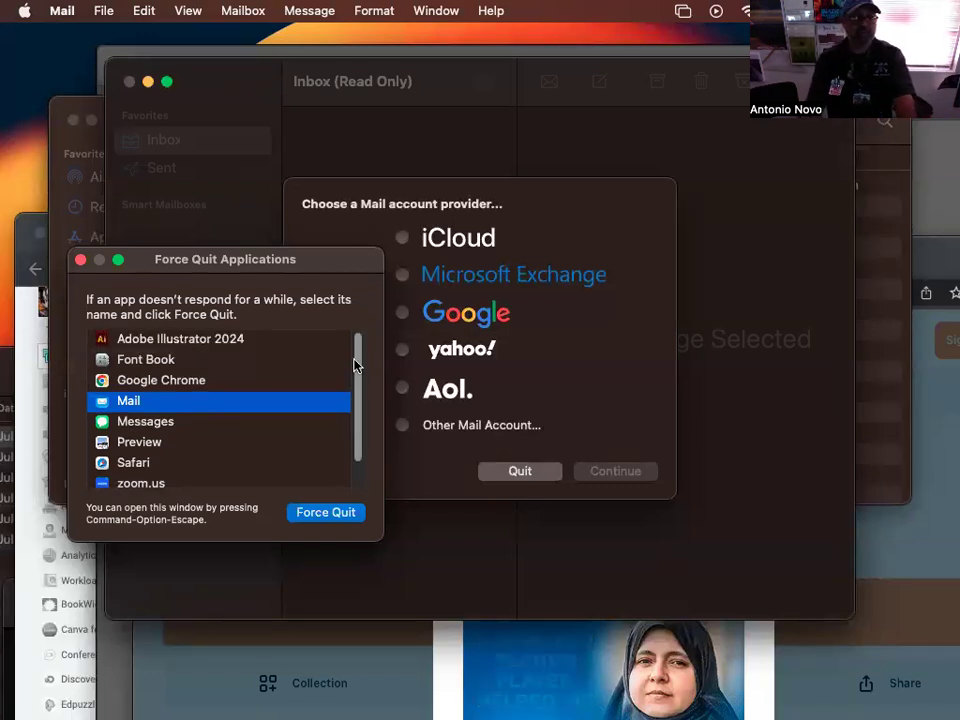
{"action": "scroll", "coordinate": [356, 364], "scroll_direction": "down", "scroll_amount": 2}
{"action": "scroll", "coordinate": [347, 432], "scroll_direction": "up", "scroll_amount": 2}
{"action": "left_click", "coordinate": [327, 512]}
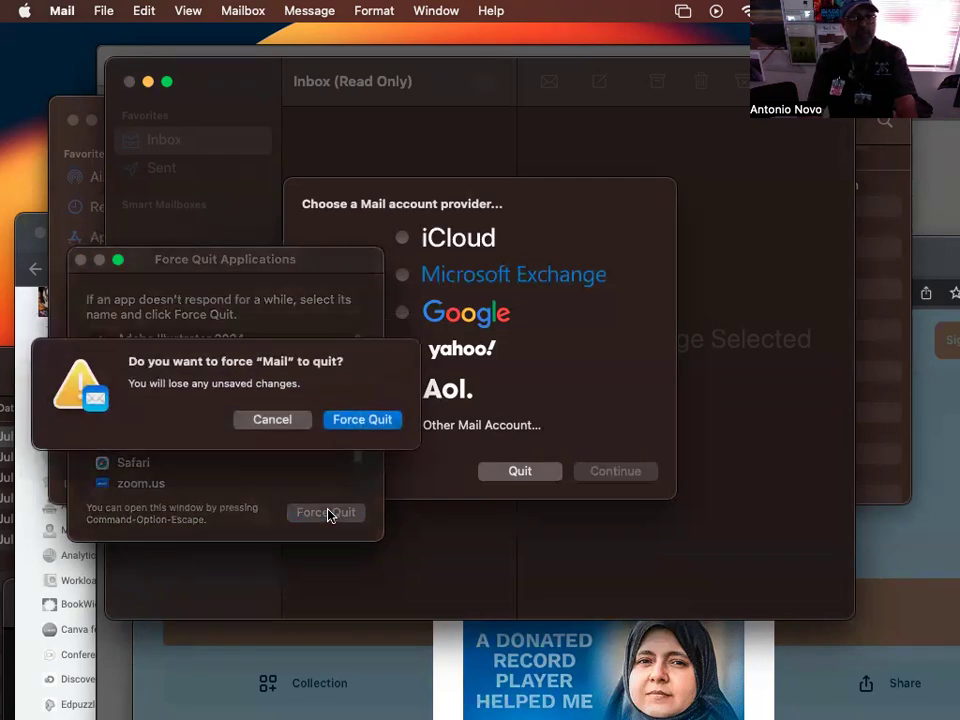
{"action": "left_click", "coordinate": [366, 421]}
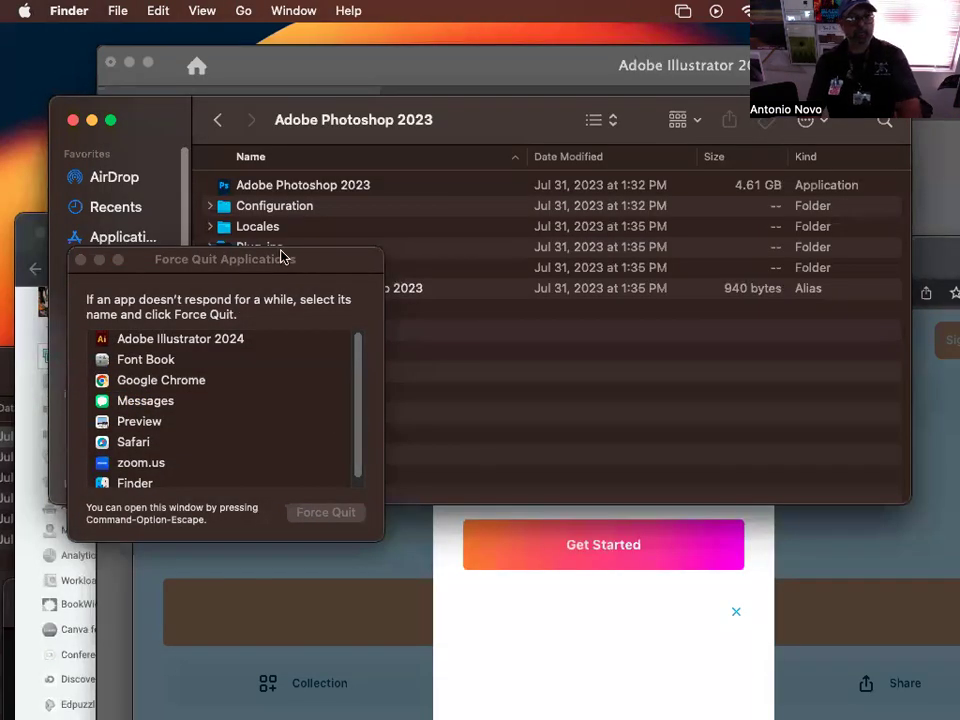
Step: Add the Adobe Photoshop 2023 application to the Dock and launch it from there
{"action": "left_click", "coordinate": [335, 203]}
{"action": "right_click", "coordinate": [223, 186]}
{"action": "key", "text": "Escape"}
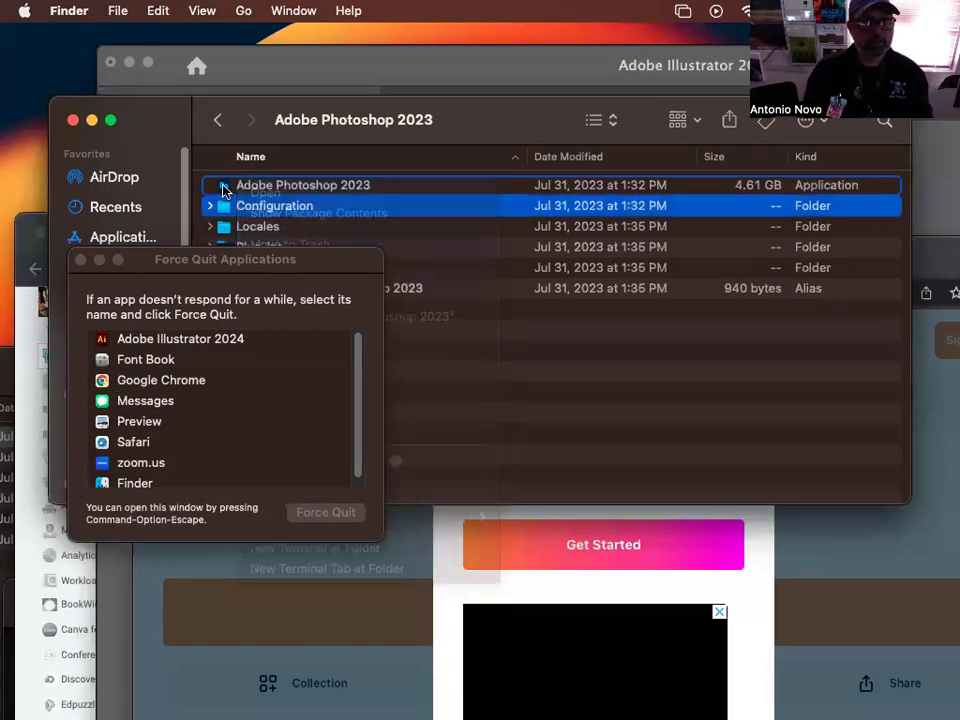
{"action": "left_click_drag", "start_coordinate": [223, 186], "coordinate": [203, 707]}
{"action": "left_click", "coordinate": [208, 697]}
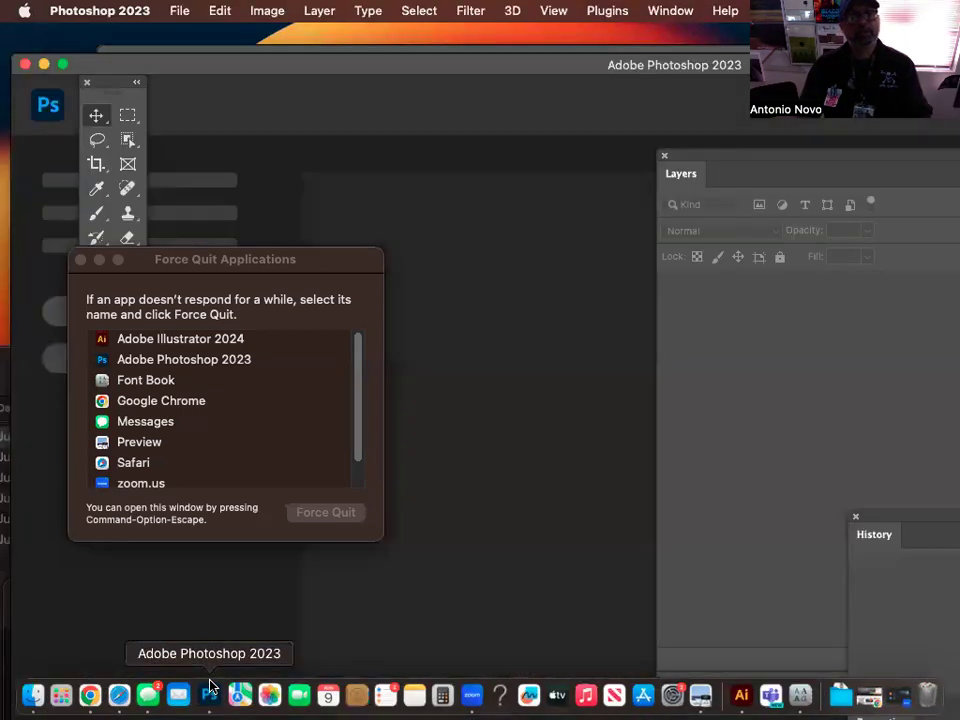
Step: Move the Force Quit window out of the way and shift the tools and the Photoshop window upward
{"action": "left_click_drag", "start_coordinate": [296, 266], "coordinate": [891, 194]}
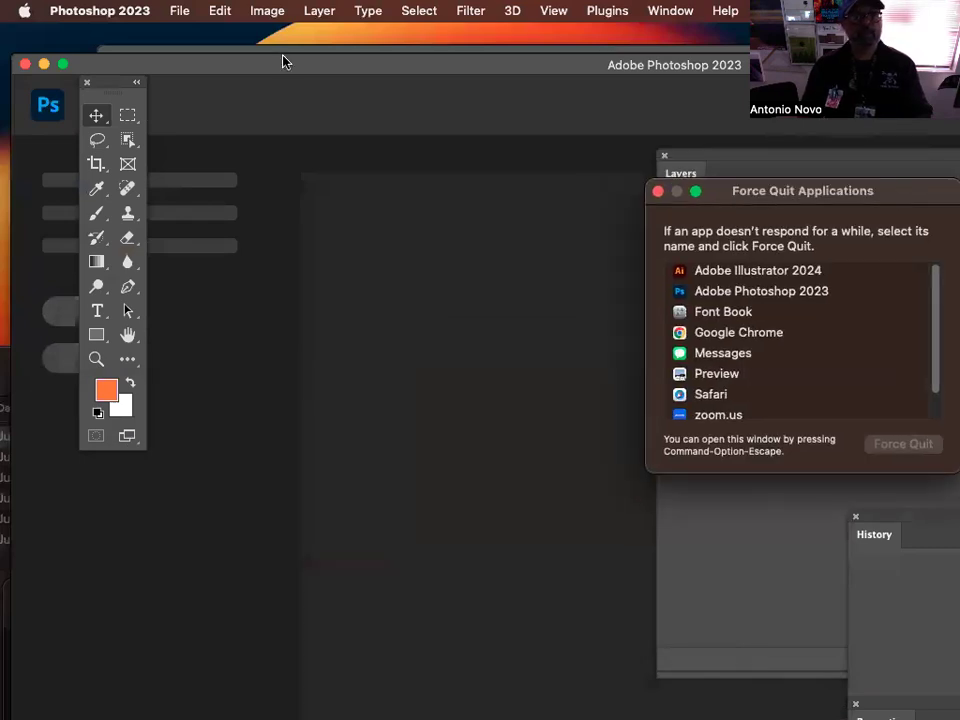
{"action": "left_click", "coordinate": [116, 84]}
{"action": "left_click_drag", "start_coordinate": [116, 86], "coordinate": [113, 54]}
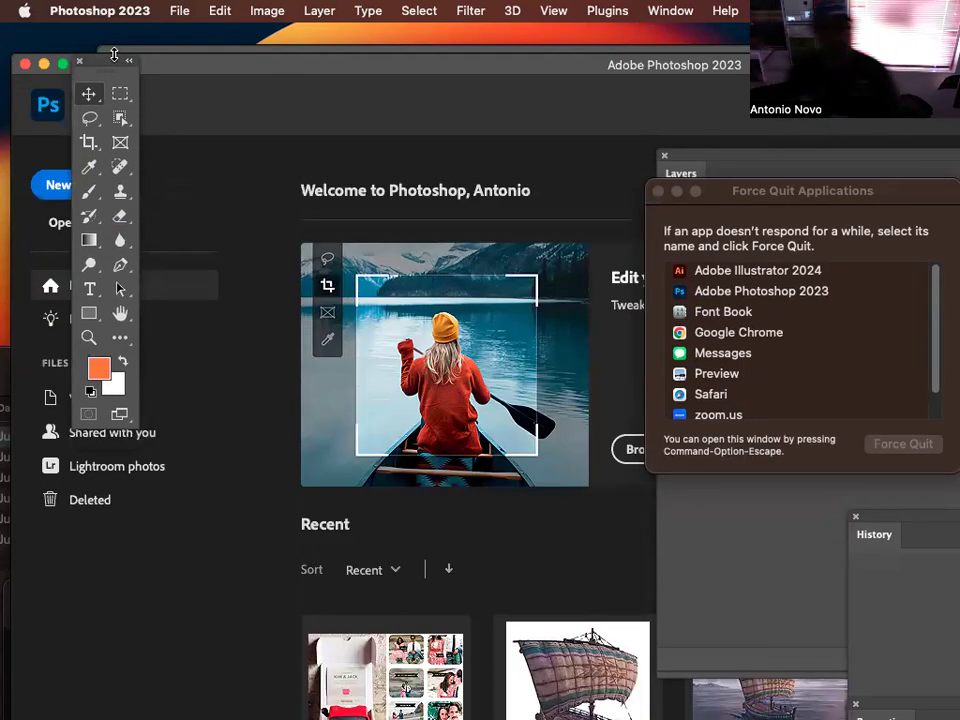
{"action": "mouse_move", "coordinate": [230, 55]}
{"action": "left_mouse_down"}
{"action": "mouse_move", "coordinate": [253, 169]}
{"action": "mouse_move", "coordinate": [240, 46]}
{"action": "left_mouse_up"}
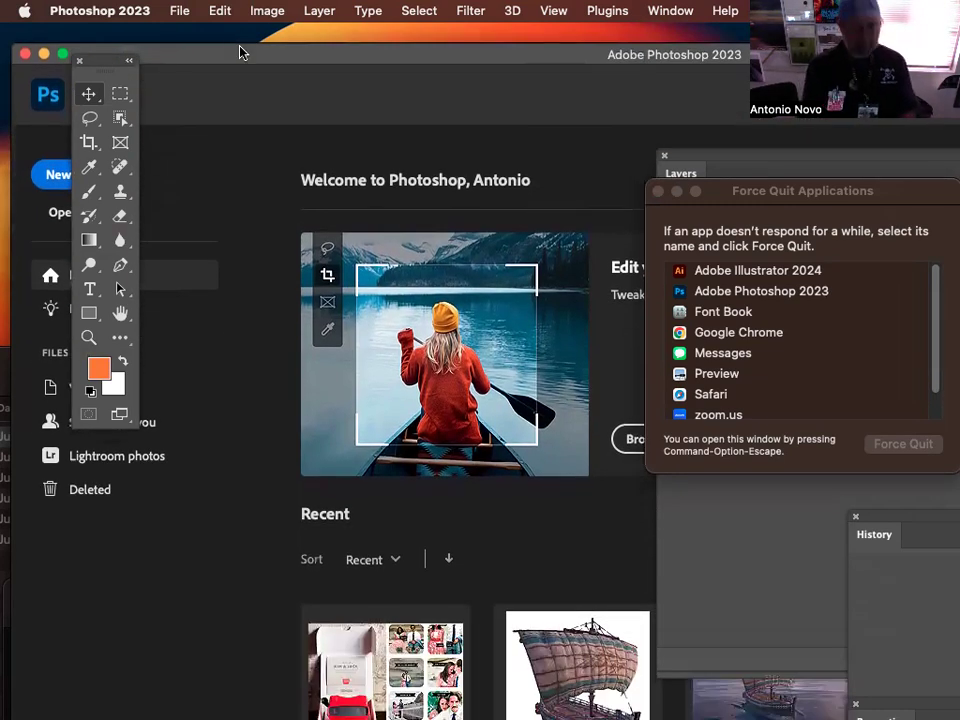
Step: Dismiss the Force Quit window and create a new CMYK document of 700 x 300 pixels at 300 pixels/inch with a white background
{"action": "key", "text": "super+n"}
{"action": "left_click", "coordinate": [655, 195]}
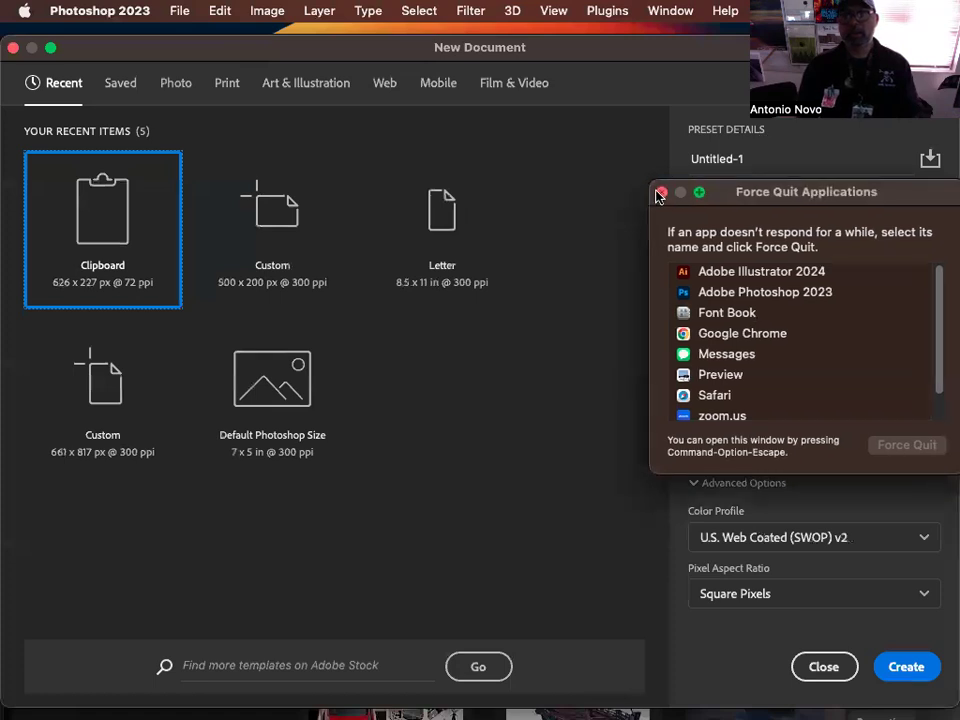
{"action": "left_click", "coordinate": [659, 193]}
{"action": "left_click", "coordinate": [731, 219]}
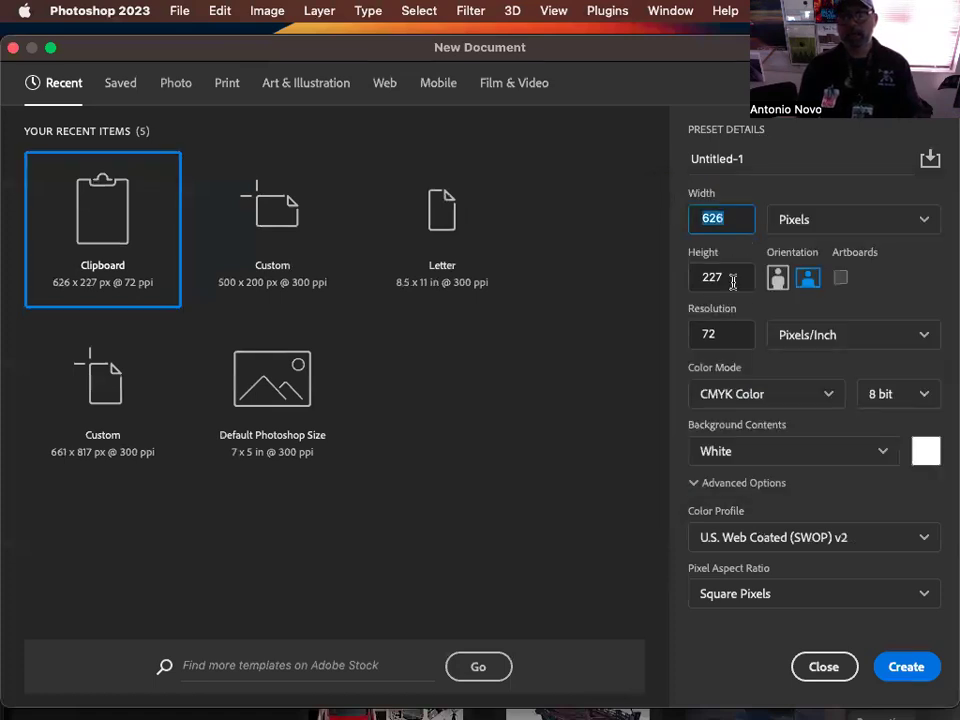
{"action": "left_click", "coordinate": [729, 341]}
{"action": "type", "text": "300"}
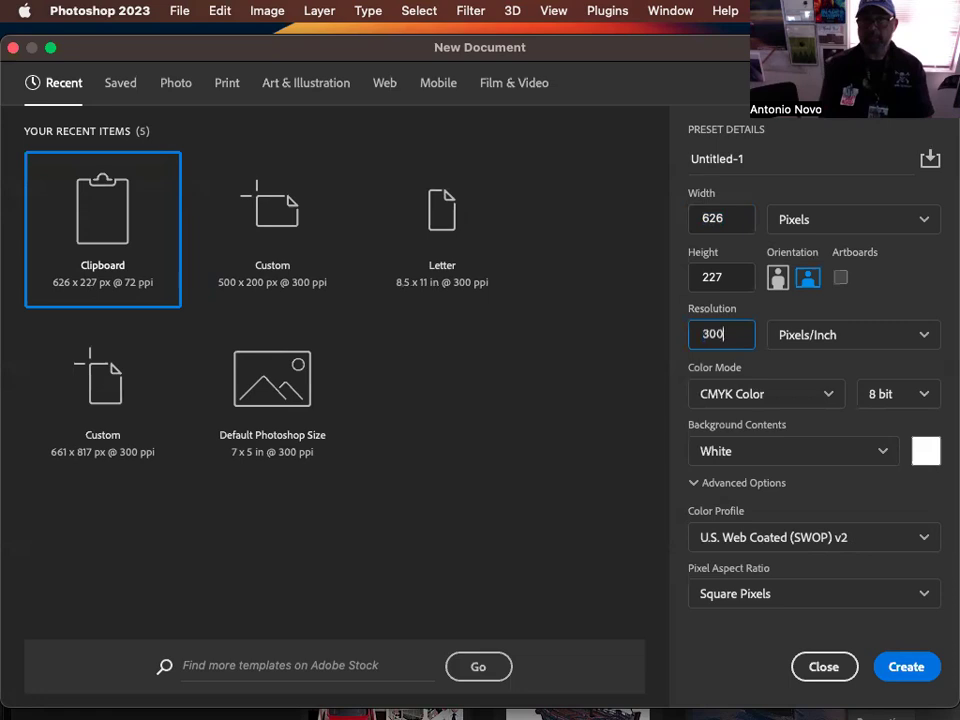
{"action": "left_click", "coordinate": [739, 219]}
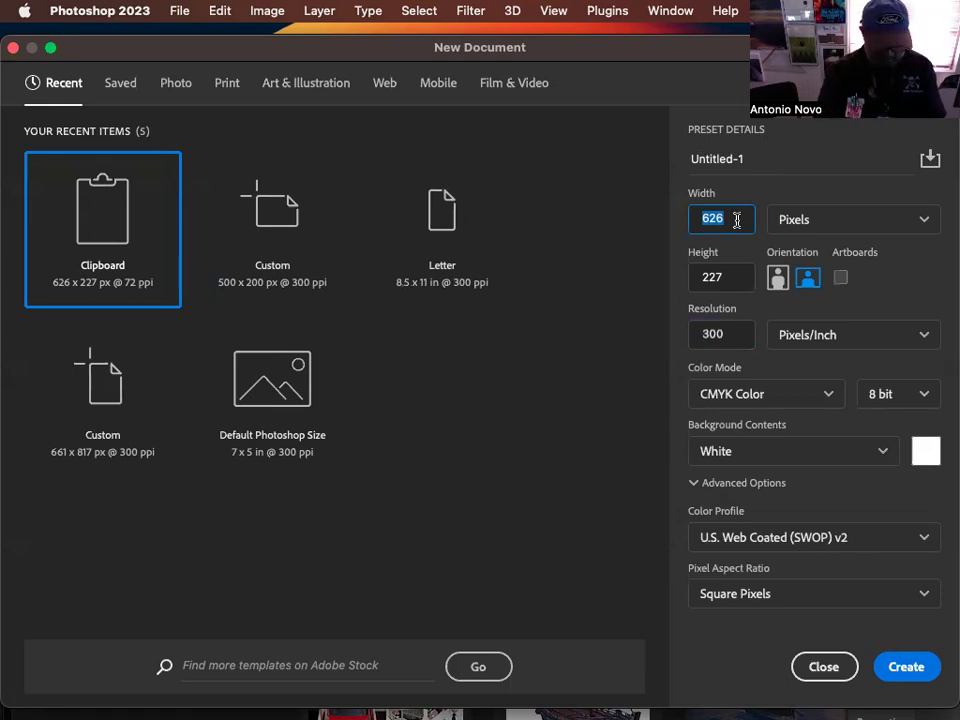
{"action": "type", "text": "700"}
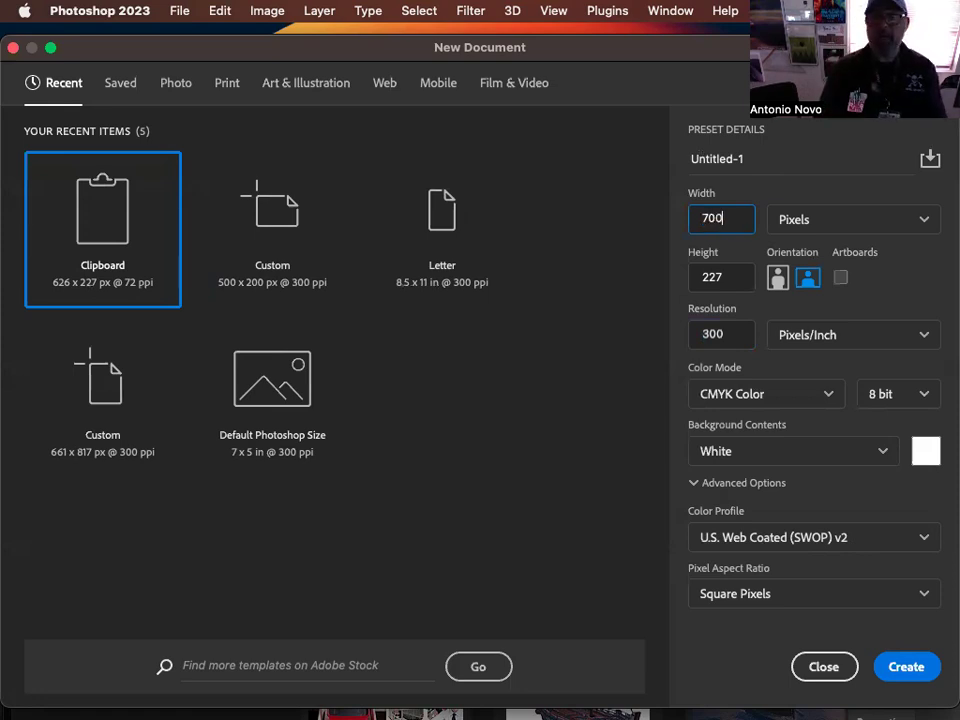
{"action": "left_click", "coordinate": [740, 262]}
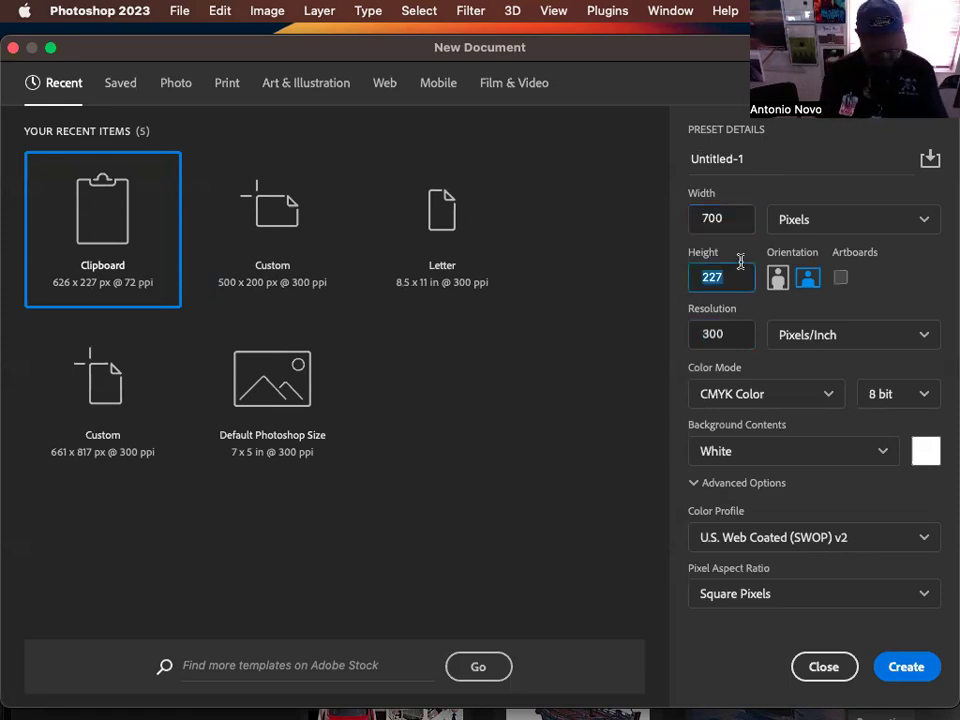
{"action": "type", "text": "300"}
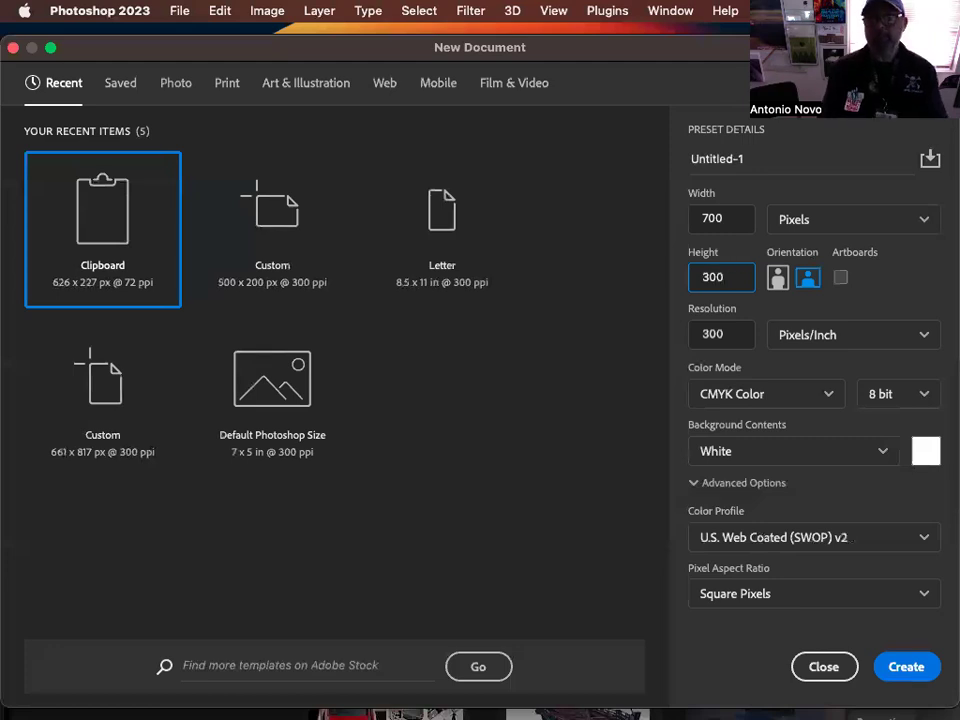
{"action": "key", "text": "Return"}
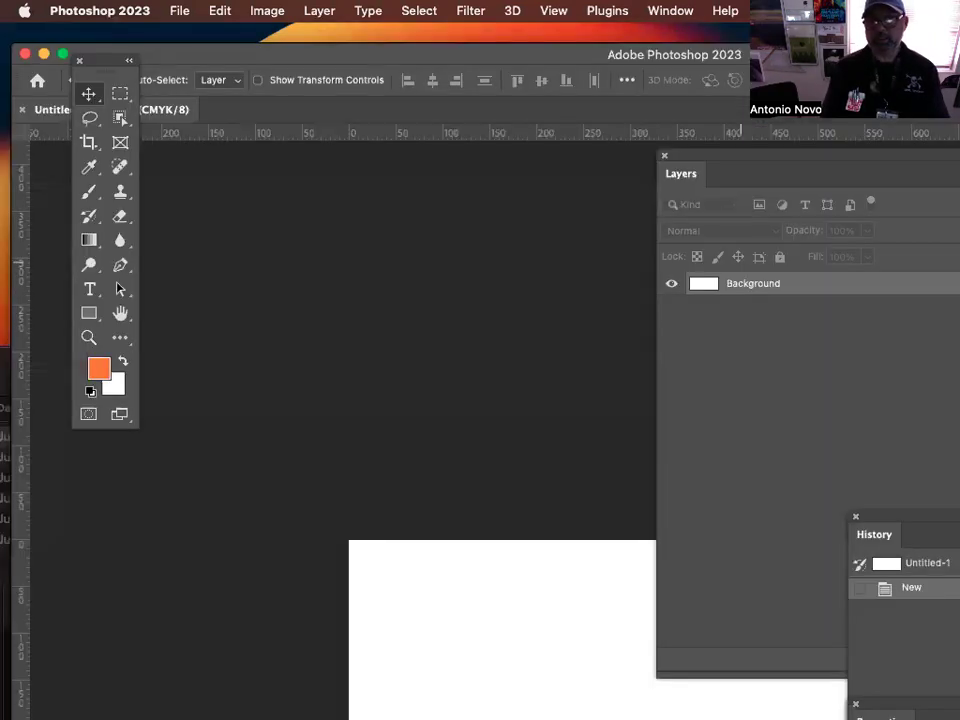
Step: Float the new document in its own window and paste the copied FRIDAY lettering into it as pixels
{"action": "left_click_drag", "start_coordinate": [171, 114], "coordinate": [272, 135]}
{"action": "key", "text": "super+v"}
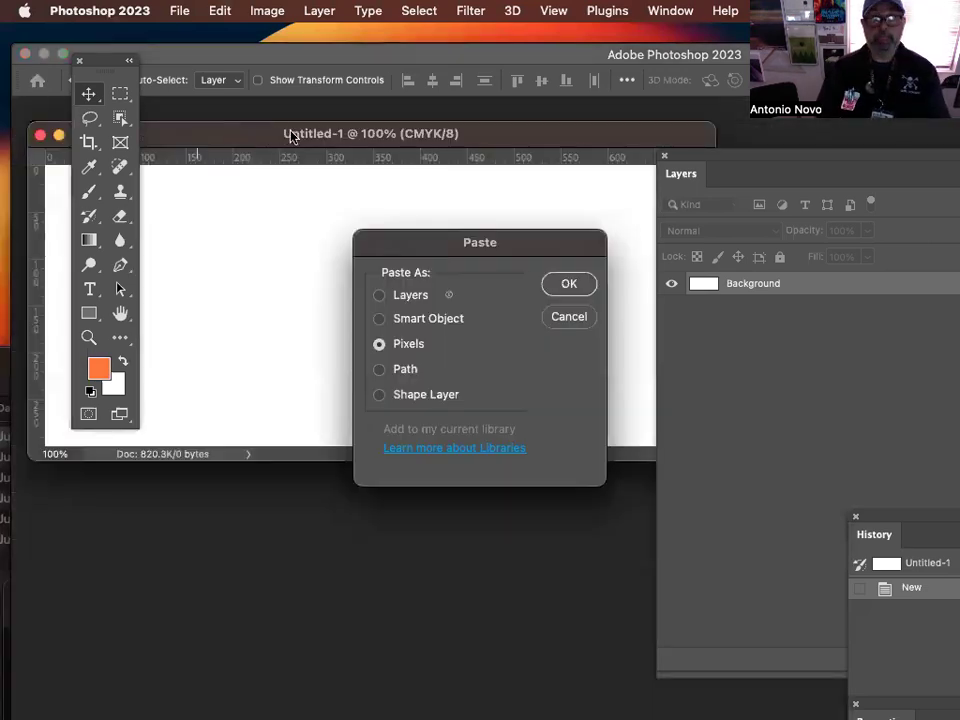
{"action": "left_click", "coordinate": [565, 285]}
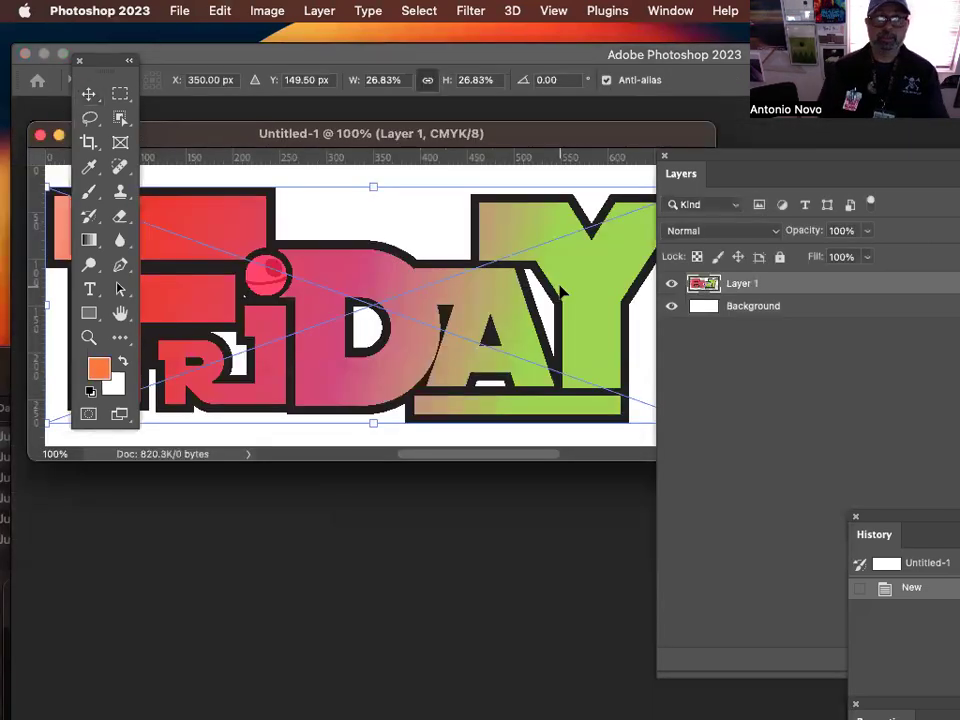
{"action": "key", "text": "Return"}
Step: Add a drop shadow layer style to the lettering layer and increase the shadow's distance, spread and size
{"action": "left_click_drag", "start_coordinate": [706, 154], "coordinate": [683, 152]}
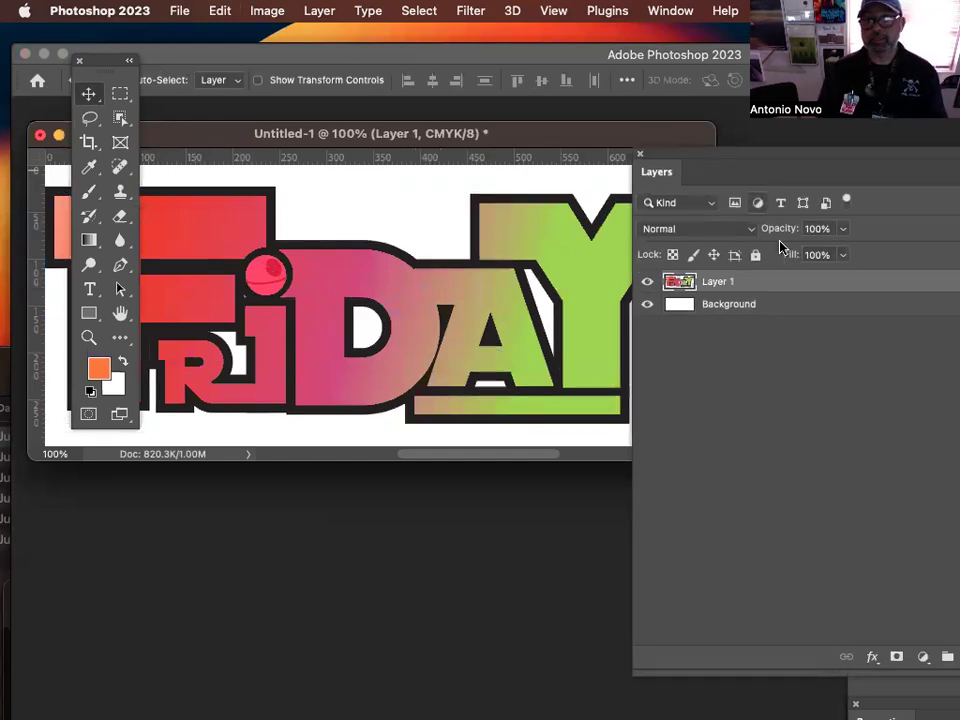
{"action": "double_click", "coordinate": [753, 287]}
{"action": "left_click_drag", "start_coordinate": [590, 226], "coordinate": [917, 115]}
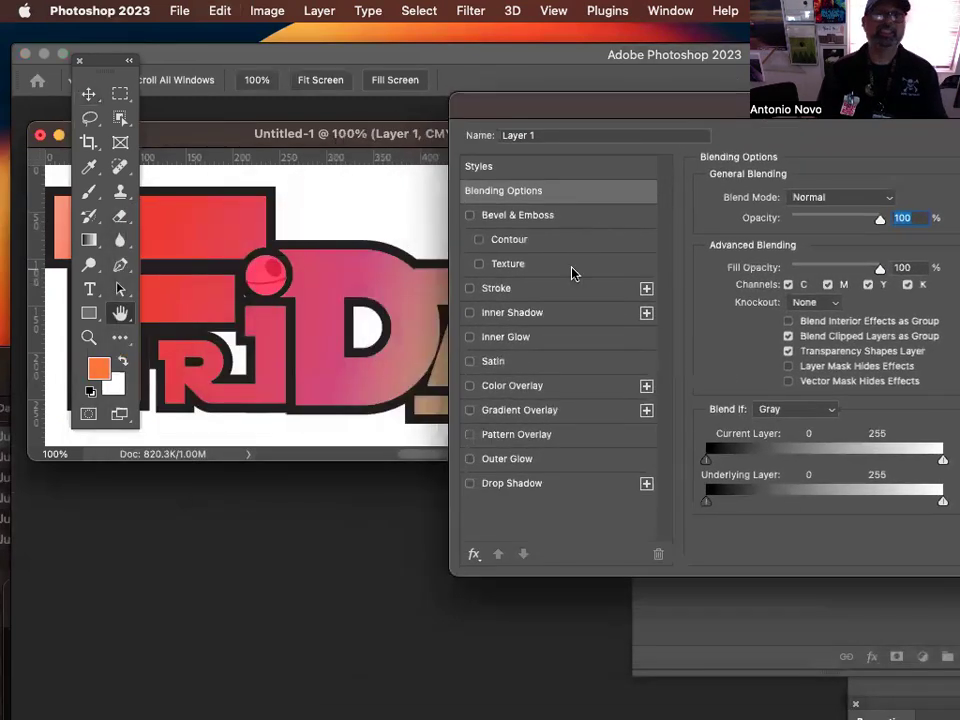
{"action": "left_click", "coordinate": [575, 487]}
{"action": "left_click_drag", "start_coordinate": [608, 118], "coordinate": [678, 243]}
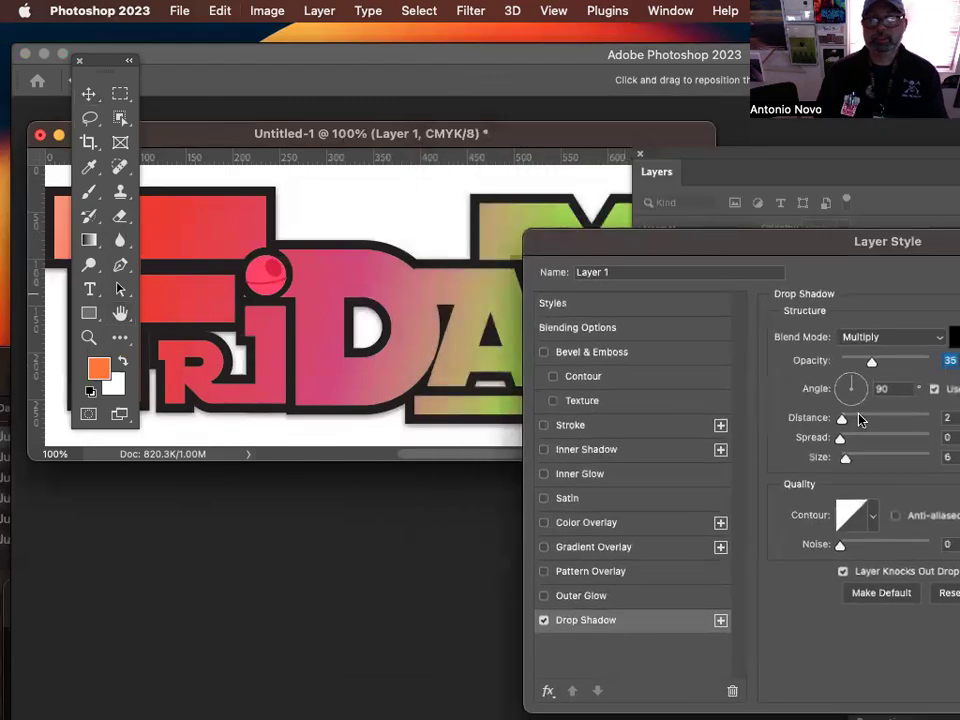
{"action": "left_click_drag", "start_coordinate": [844, 420], "coordinate": [870, 416]}
{"action": "left_click_drag", "start_coordinate": [849, 418], "coordinate": [849, 462]}
{"action": "left_click_drag", "start_coordinate": [846, 243], "coordinate": [846, 132]}
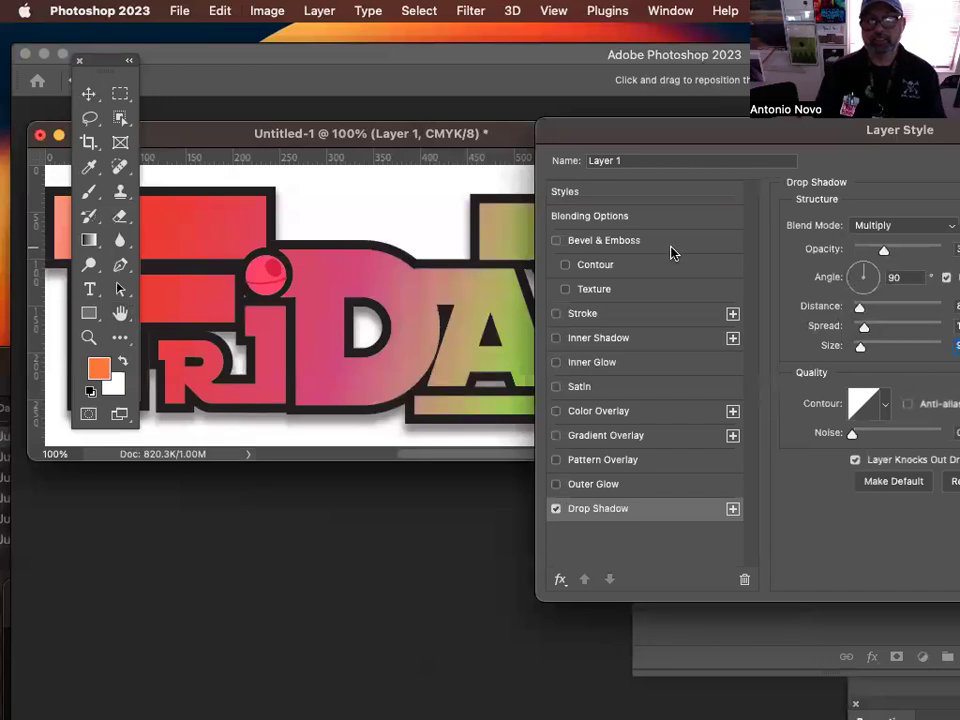
Step: Add an Inner Bevel & Emboss effect to the lettering layer with the Chisel Hard technique and increase its depth, size and softening
{"action": "left_click", "coordinate": [668, 242]}
{"action": "left_click_drag", "start_coordinate": [664, 143], "coordinate": [476, 186]}
{"action": "left_click_drag", "start_coordinate": [683, 200], "coordinate": [809, 238]}
{"action": "left_click", "coordinate": [849, 336]}
{"action": "left_click", "coordinate": [845, 355]}
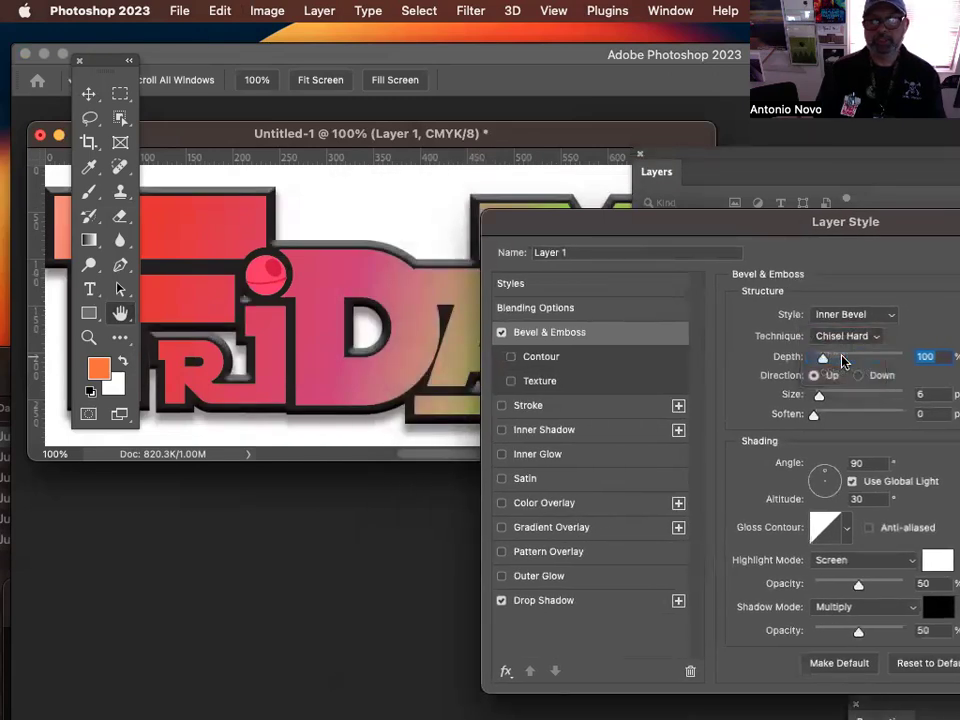
{"action": "left_click_drag", "start_coordinate": [824, 357], "coordinate": [818, 413]}
{"action": "left_click_drag", "start_coordinate": [613, 218], "coordinate": [707, 92]}
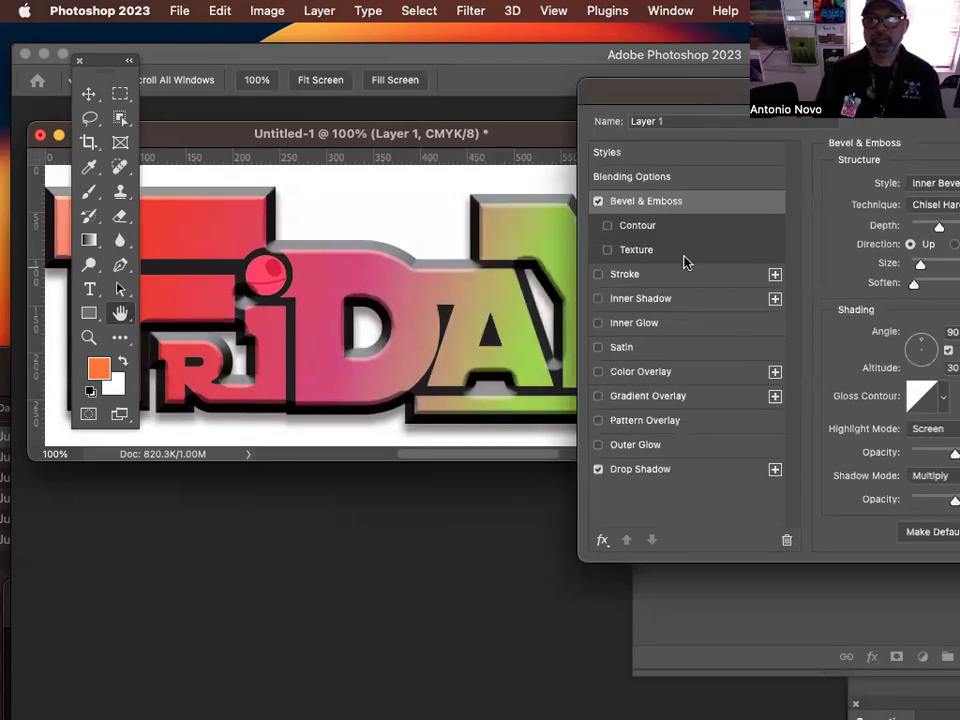
Step: Increase the opacity of the lettering's drop shadow and move the Layer Style dialog clear of the artwork
{"action": "left_click", "coordinate": [682, 467]}
{"action": "left_click_drag", "start_coordinate": [850, 92], "coordinate": [775, 78]}
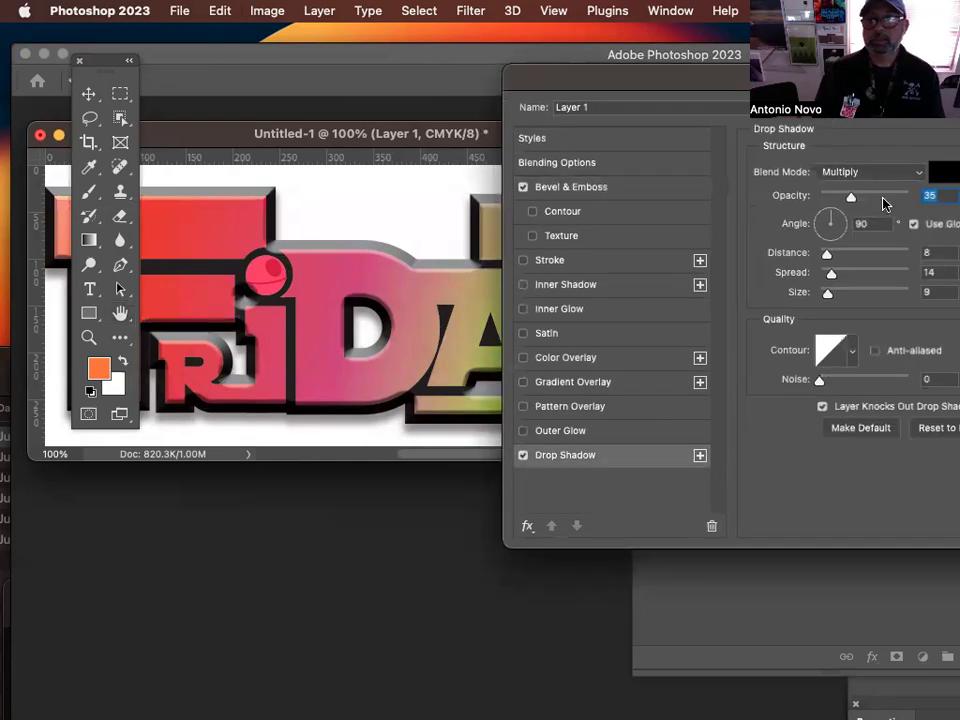
{"action": "left_click_drag", "start_coordinate": [851, 197], "coordinate": [879, 198]}
{"action": "left_click_drag", "start_coordinate": [673, 86], "coordinate": [889, 204]}
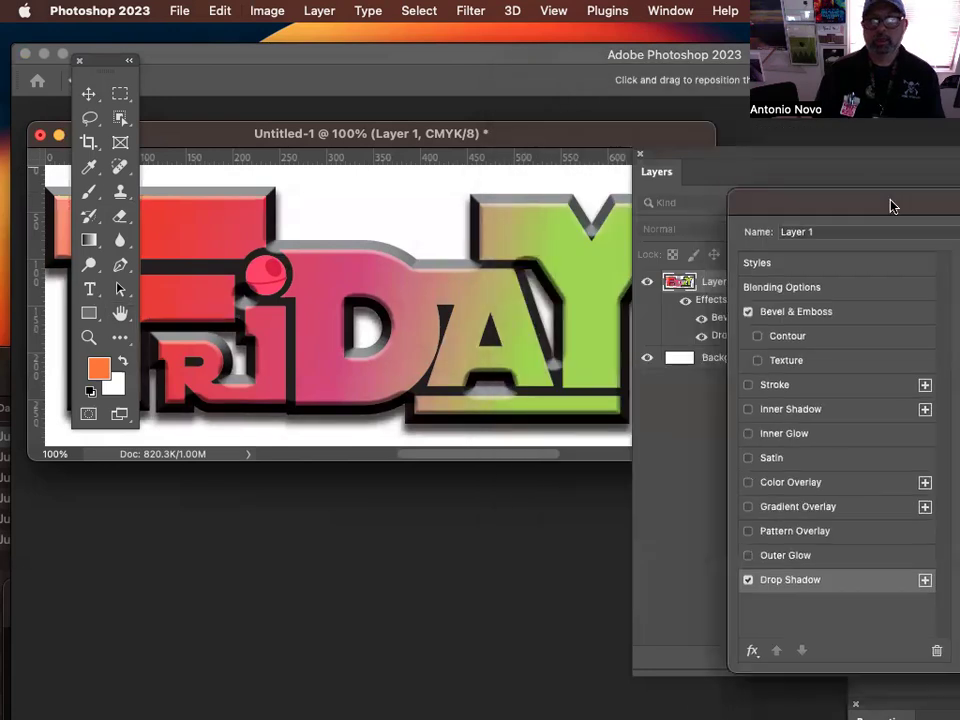
Step: Enlarge the document window around the artwork and offset the drop shadow down and to the left of the FRIDAY lettering
{"action": "key", "text": "super+minus"}
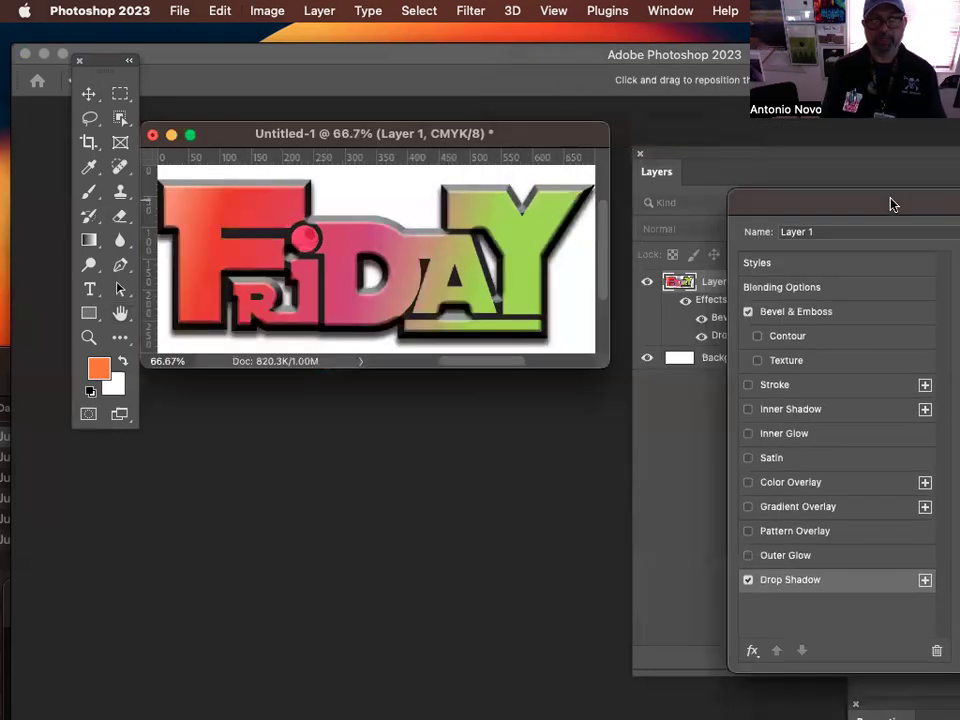
{"action": "key", "text": "super+minus"}
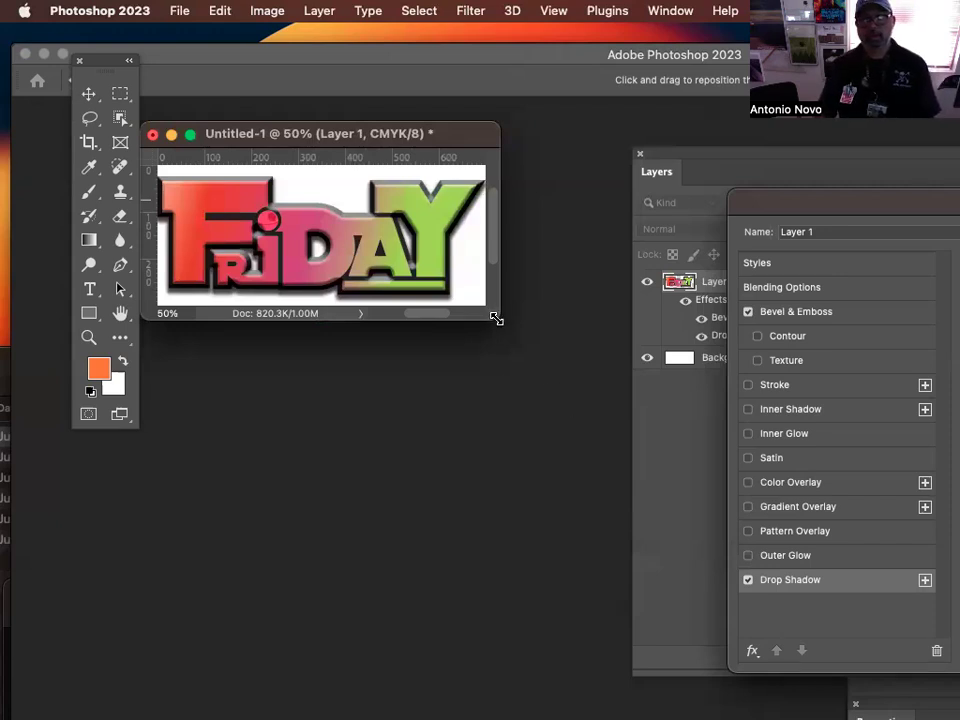
{"action": "left_click_drag", "start_coordinate": [495, 317], "coordinate": [681, 491]}
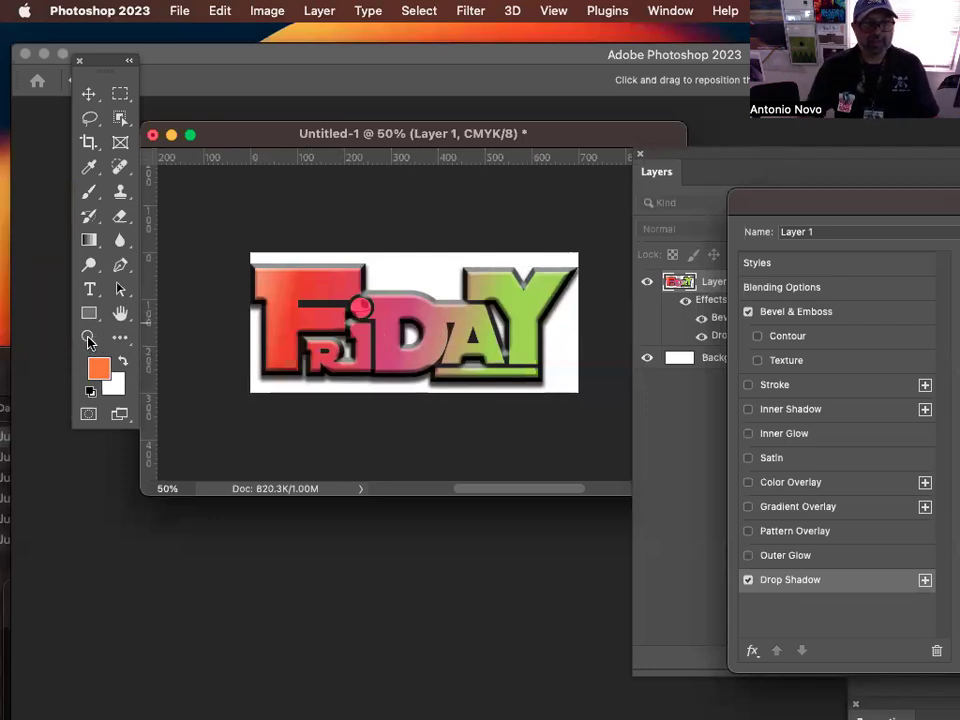
{"action": "left_click_drag", "start_coordinate": [282, 225], "coordinate": [358, 304]}
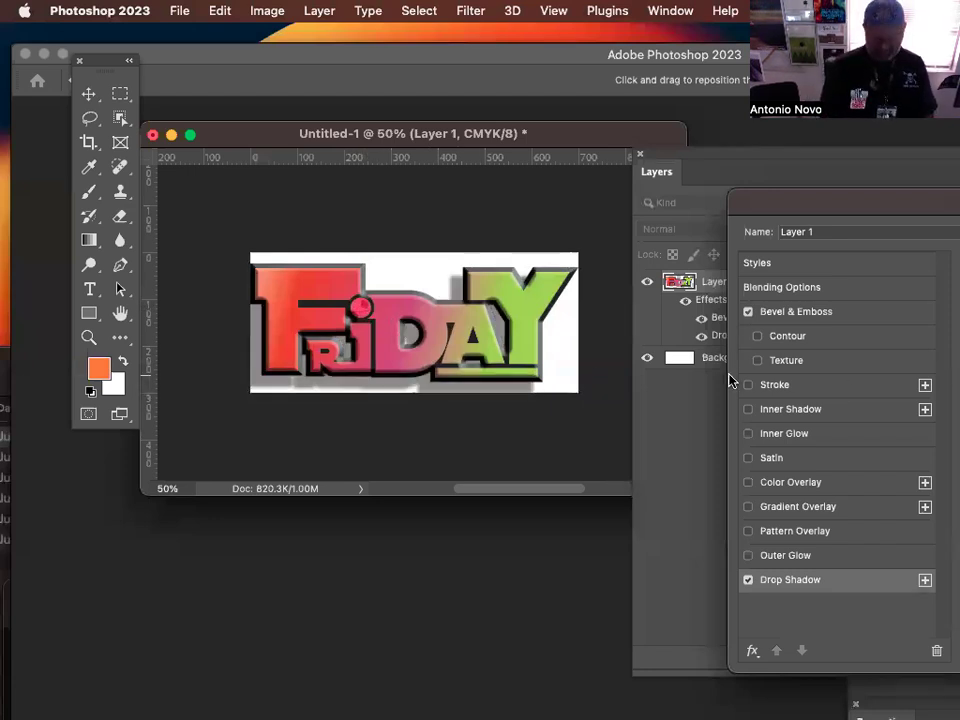
Step: Apply the Bevel & Emboss and Drop Shadow effects to Layer 1 and inspect the artwork up close
{"action": "key", "text": "Return"}
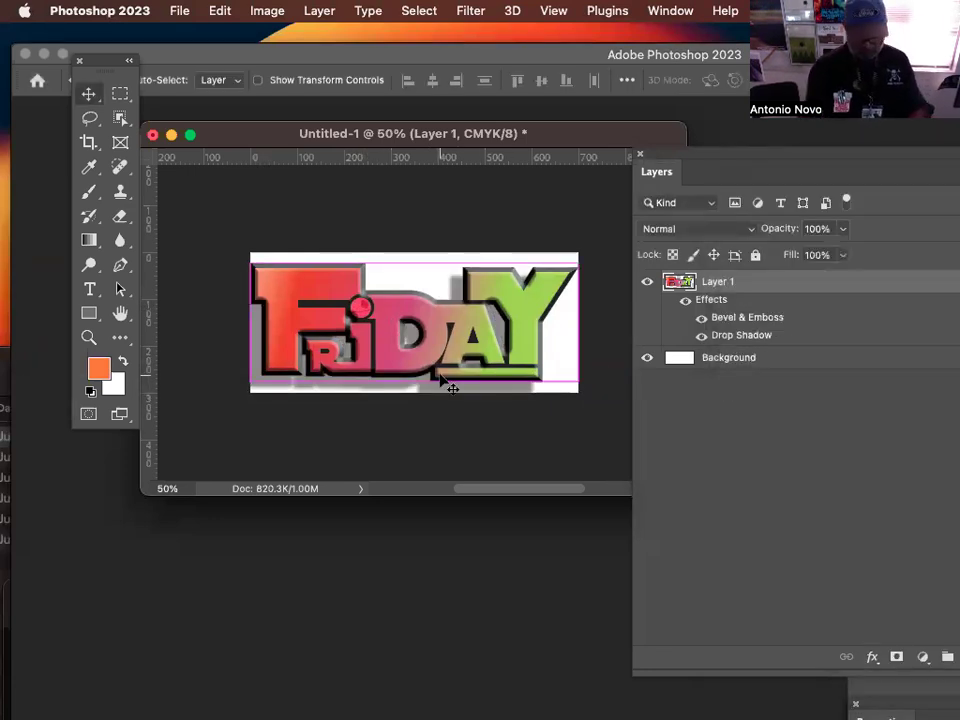
{"action": "key", "text": "super+plus"}
{"action": "key", "text": "super+plus"}
{"action": "key", "text": "super+plus"}
{"action": "key", "text": "super+plus"}
{"action": "key", "text": "super+minus"}
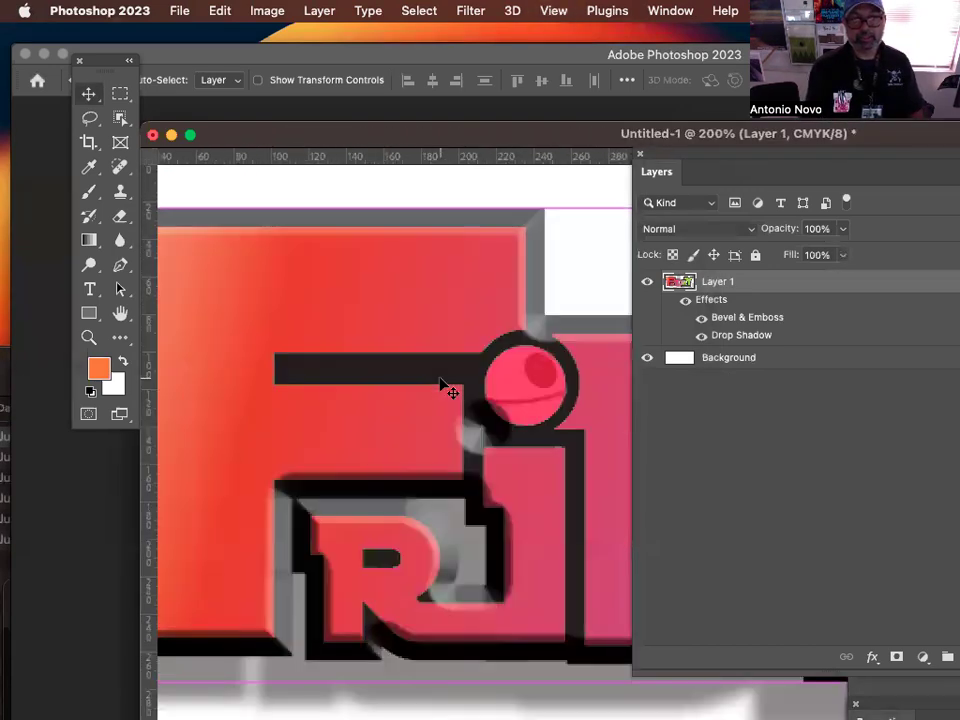
{"action": "key", "text": "super+minus"}
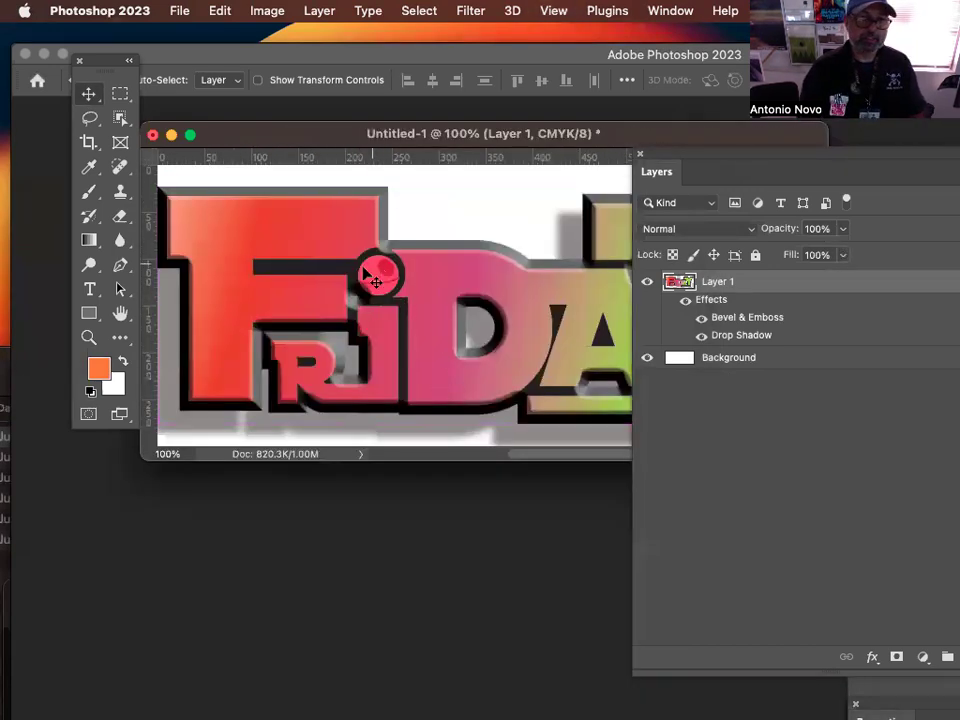
Step: Minimize the FRIDAY document and switch to the shapes 3.ai document in Illustrator
{"action": "left_click_drag", "start_coordinate": [283, 137], "coordinate": [370, 237]}
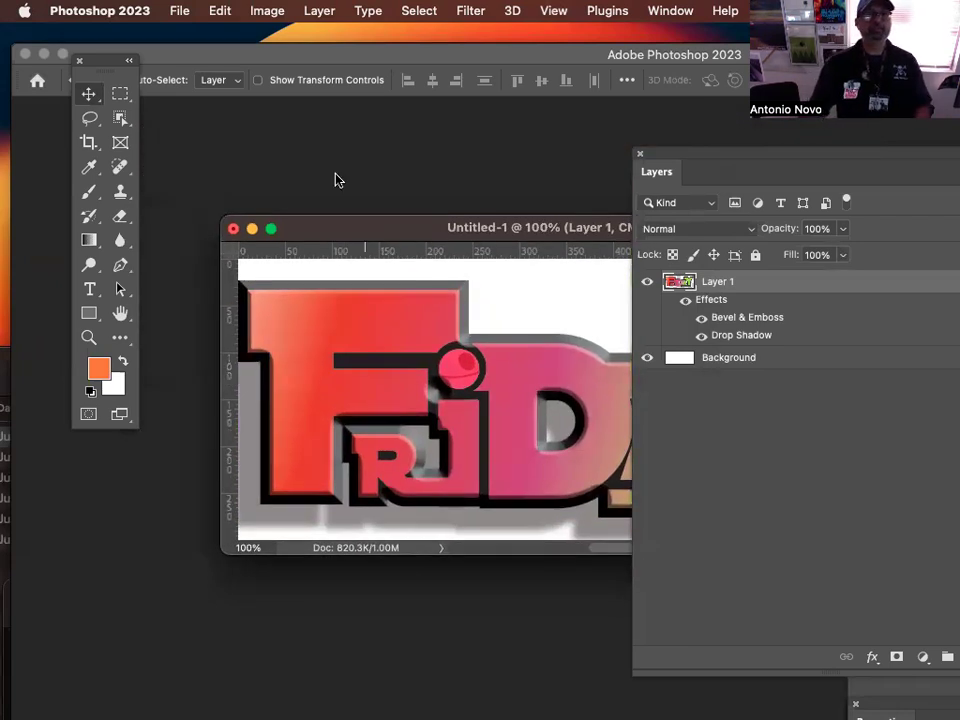
{"action": "left_click", "coordinate": [43, 54]}
{"action": "left_click", "coordinate": [252, 228]}
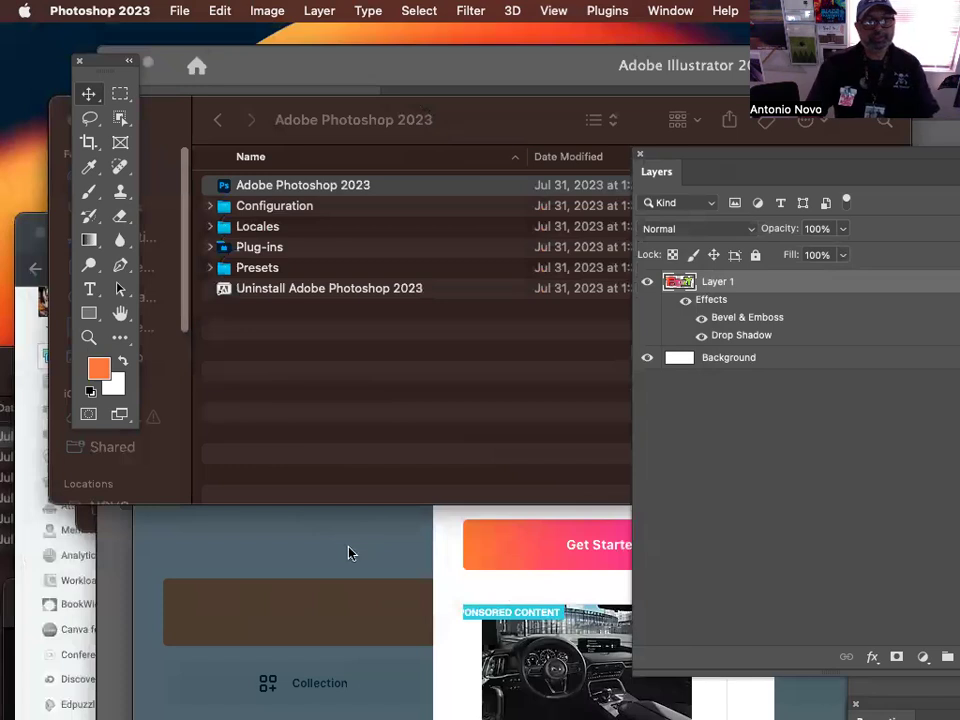
{"action": "left_click", "coordinate": [354, 556]}
{"action": "left_click_drag", "start_coordinate": [536, 265], "coordinate": [721, 345]}
{"action": "left_click_drag", "start_coordinate": [274, 132], "coordinate": [896, 191]}
{"action": "left_click", "coordinate": [350, 219]}
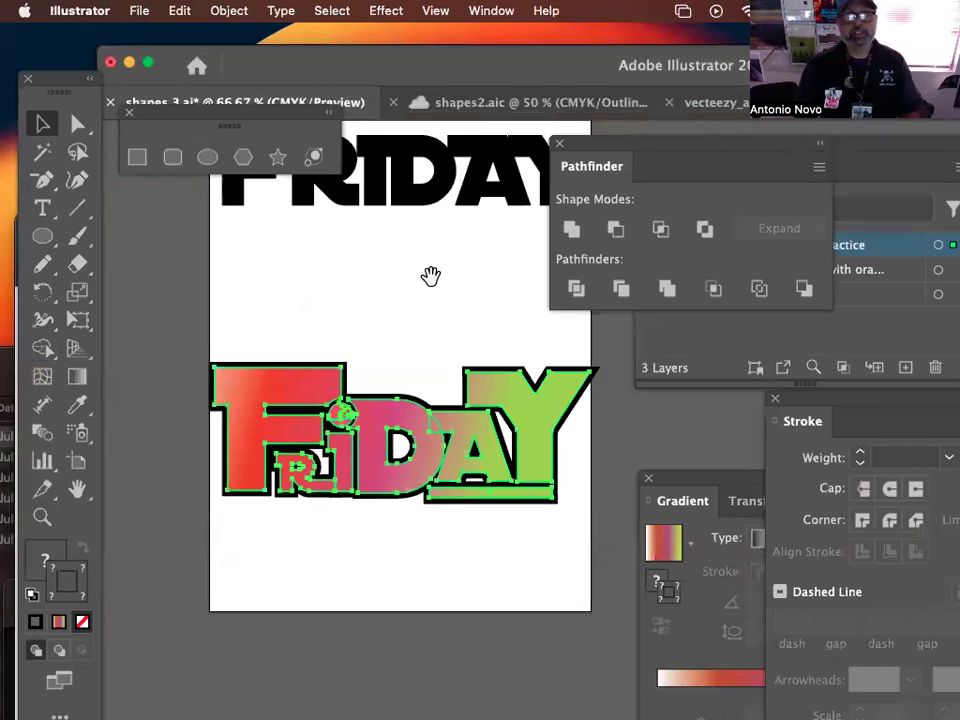
Step: Move the coloured FRIDAY artwork off the artboard to its right and duplicate the black FRIDAY text below the original
{"action": "left_click_drag", "start_coordinate": [429, 272], "coordinate": [358, 375]}
{"action": "left_click_drag", "start_coordinate": [165, 510], "coordinate": [604, 423]}
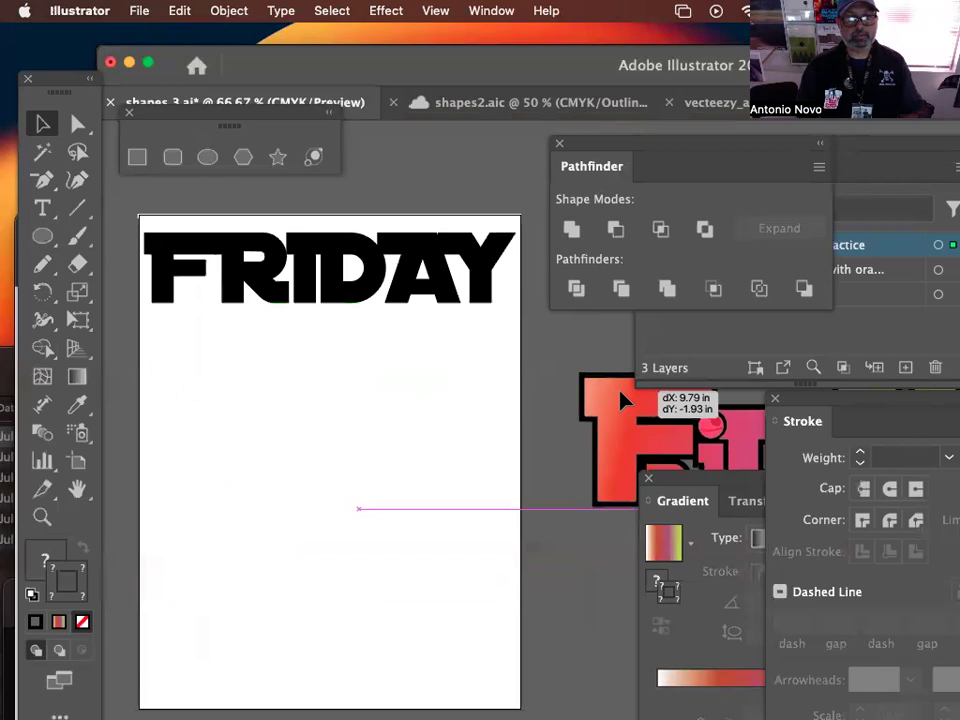
{"action": "left_click", "coordinate": [371, 279]}
{"action": "left_click_drag", "start_coordinate": [323, 341], "coordinate": [399, 341]}
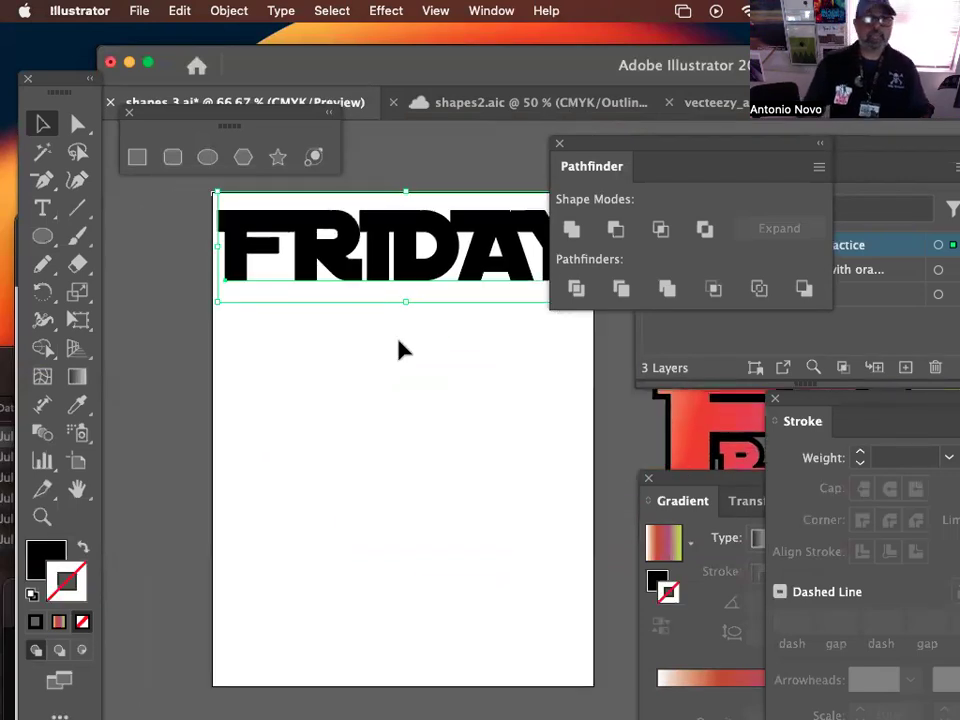
{"action": "left_click_drag", "start_coordinate": [368, 270], "coordinate": [368, 452]}
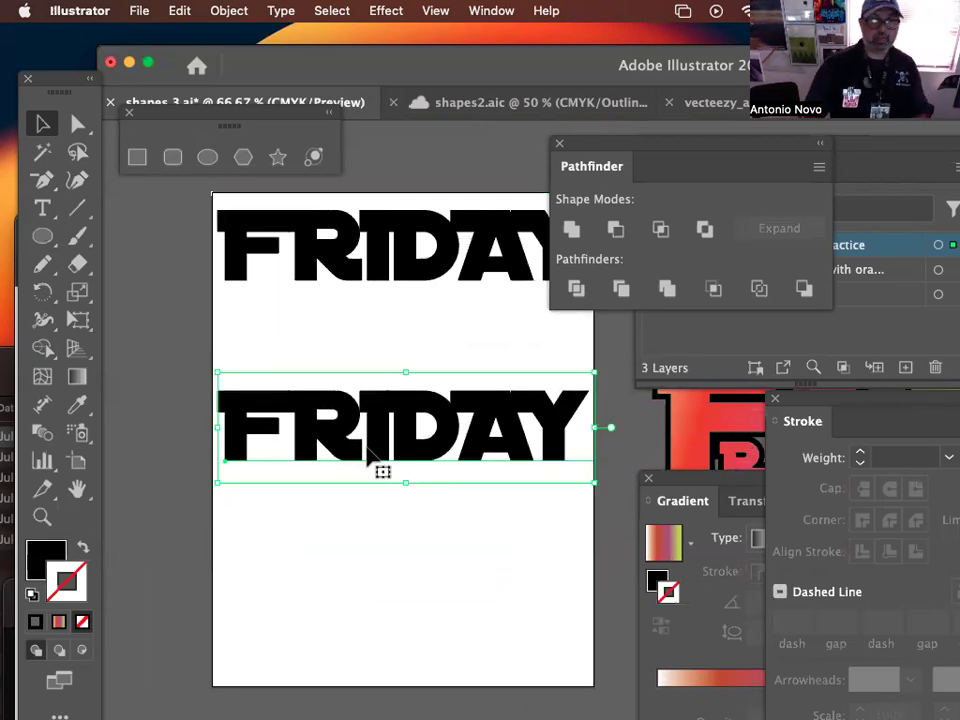
Step: Move both black FRIDAY texts off the artboard, one above it and the other beside its left edge
{"action": "key", "text": "super+minus"}
{"action": "key", "text": "super+minus"}
{"action": "key", "text": "super+minus"}
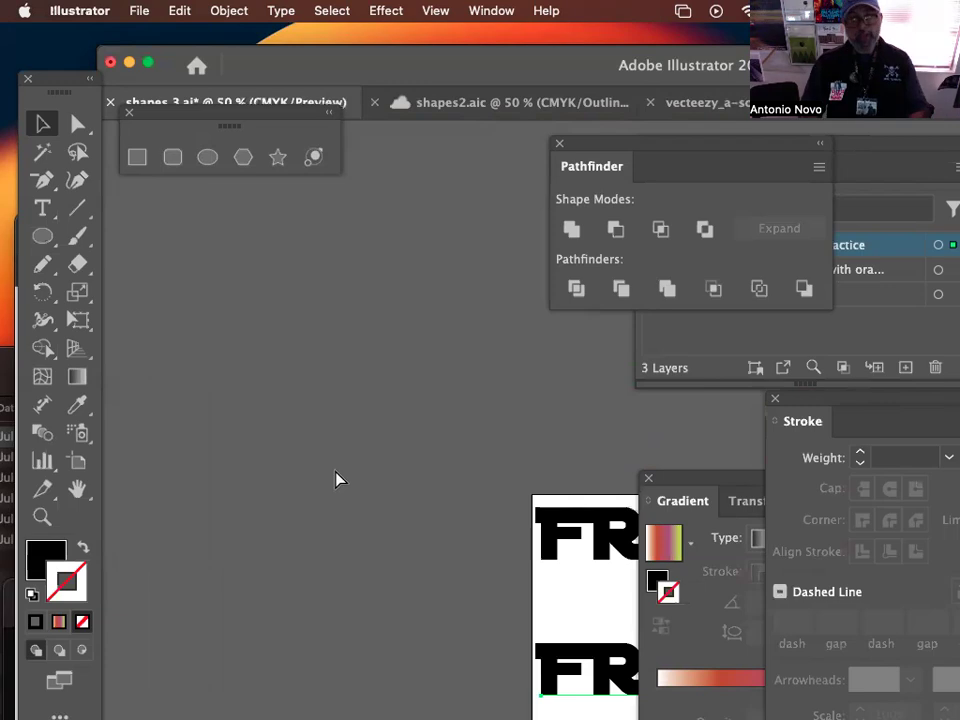
{"action": "left_click_drag", "start_coordinate": [482, 426], "coordinate": [332, 235]}
{"action": "left_click_drag", "start_coordinate": [418, 379], "coordinate": [245, 257]}
{"action": "left_click", "coordinate": [525, 414]}
{"action": "left_click_drag", "start_coordinate": [390, 426], "coordinate": [176, 483]}
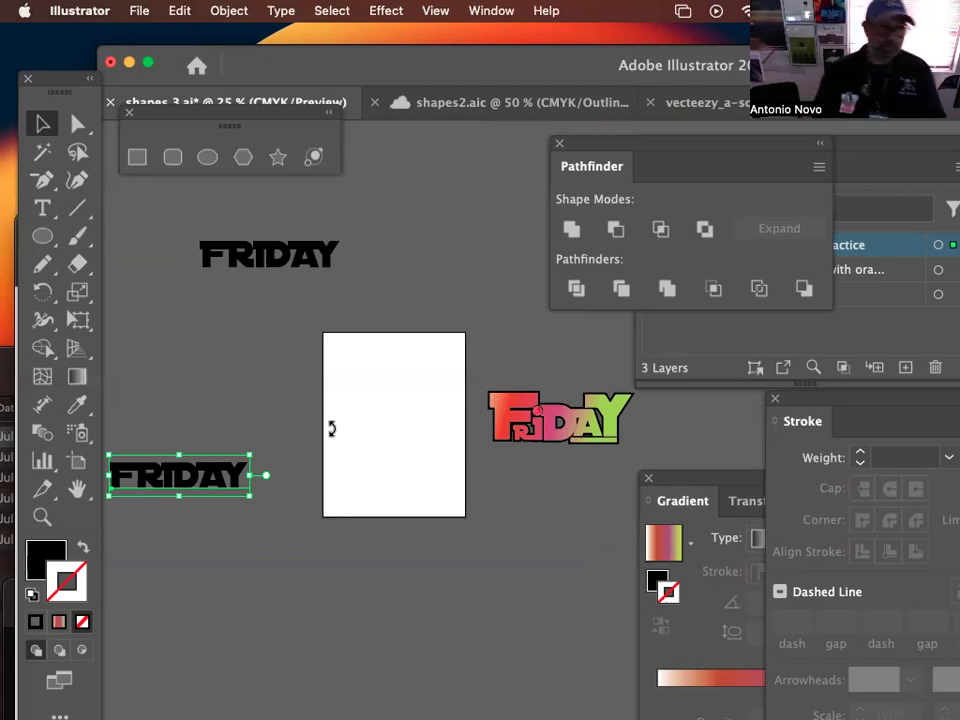
Step: Place the black FRIDAY text lying beside the artboard back at the top of the page
{"action": "left_click_drag", "start_coordinate": [231, 486], "coordinate": [440, 363]}
{"action": "key", "text": "super+equal"}
{"action": "key", "text": "super+equal"}
{"action": "key", "text": "super+equal"}
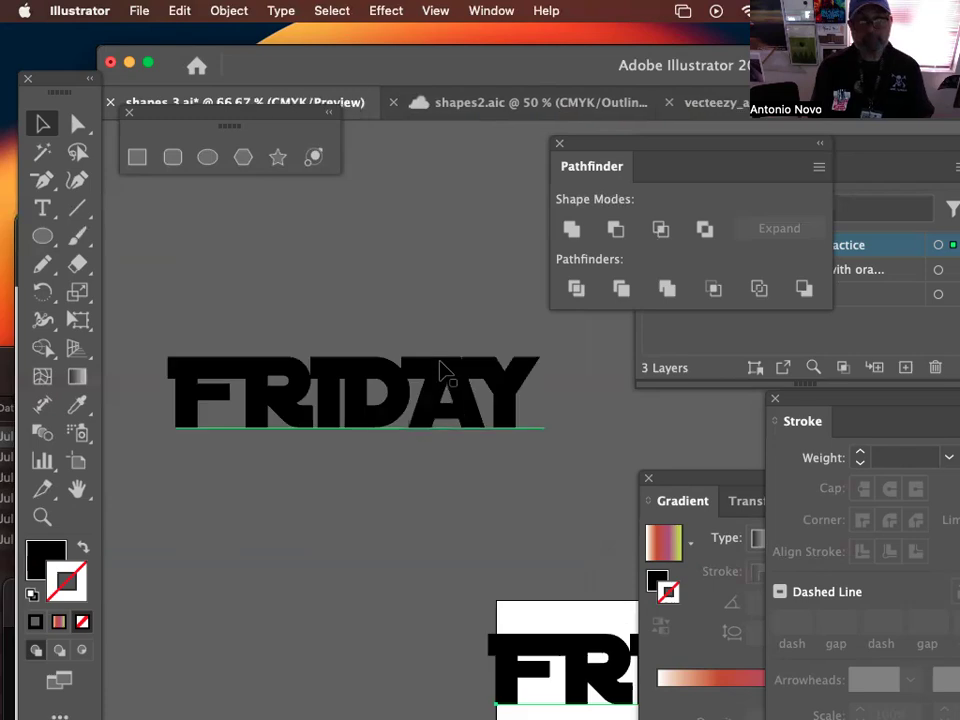
{"action": "left_click_drag", "start_coordinate": [502, 438], "coordinate": [321, 186]}
{"action": "left_click_drag", "start_coordinate": [476, 331], "coordinate": [341, 308]}
{"action": "mouse_move", "coordinate": [402, 398]}
{"action": "left_mouse_down"}
{"action": "mouse_move", "coordinate": [425, 398]}
{"action": "mouse_move", "coordinate": [415, 390]}
{"action": "left_mouse_up"}
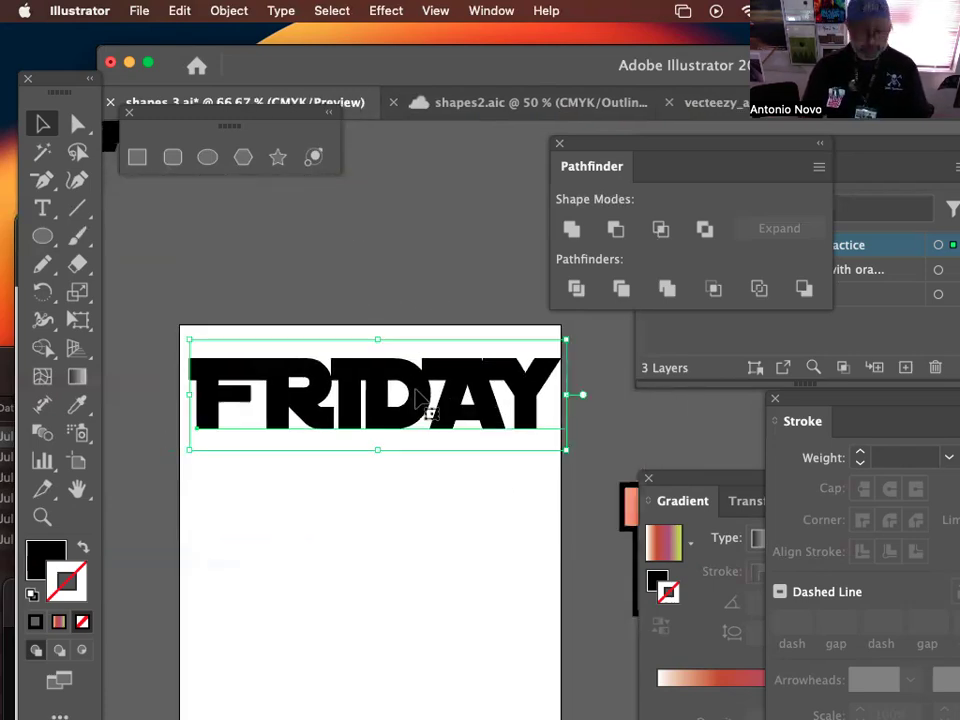
Step: Add a new text reading FRIDAY below the existing title and enlarge it to nearly the artboard's width
{"action": "left_click", "coordinate": [42, 208]}
{"action": "left_click_drag", "start_coordinate": [361, 459], "coordinate": [359, 328]}
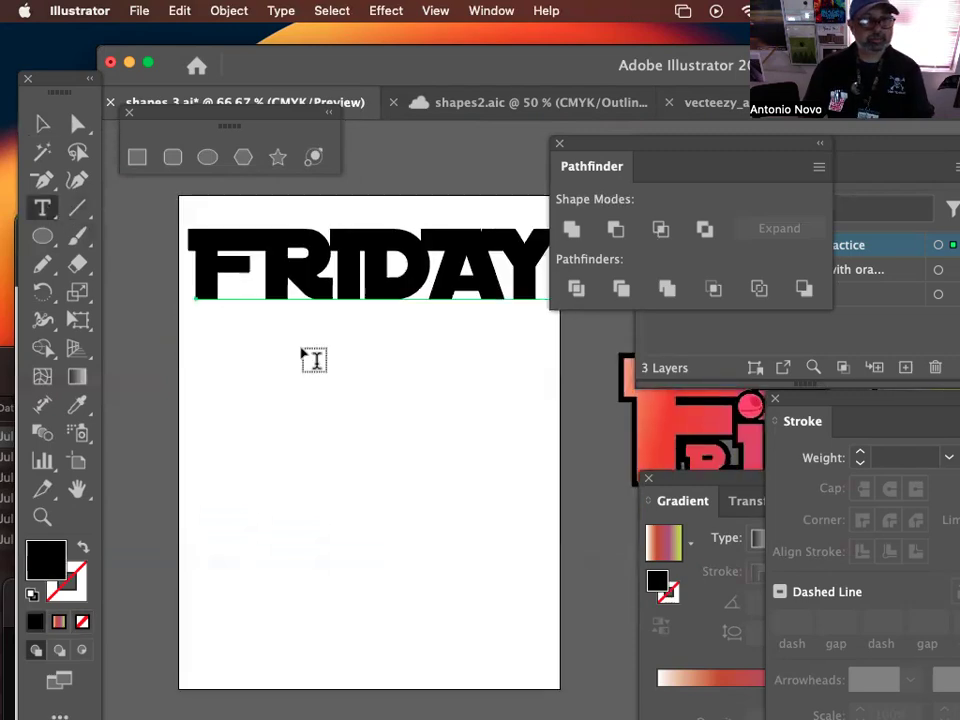
{"action": "left_click", "coordinate": [201, 374]}
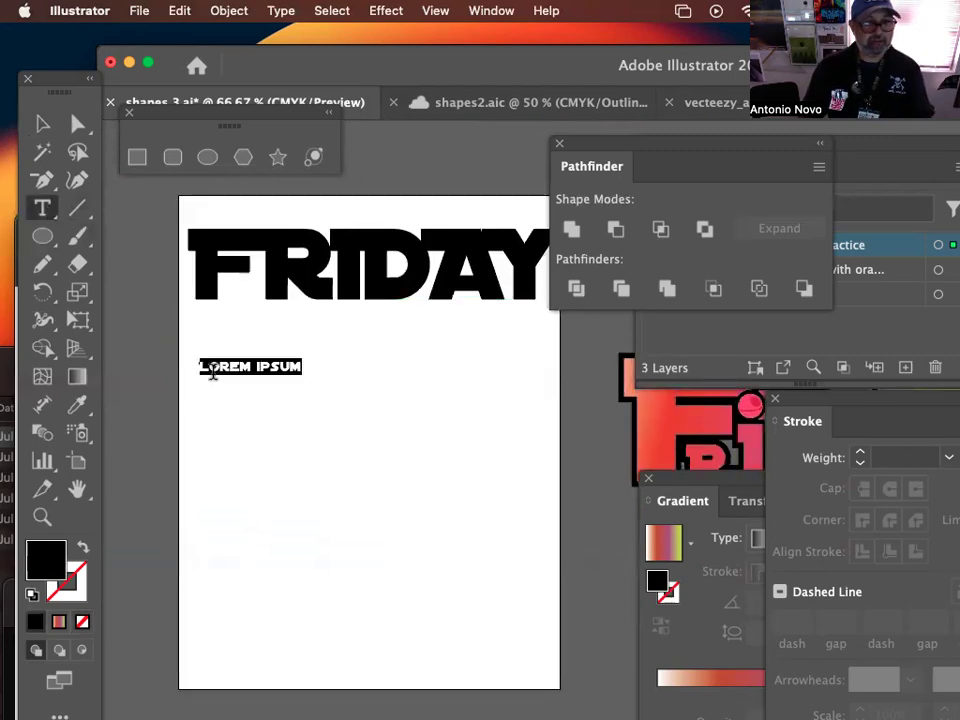
{"action": "key", "text": "BackSpace"}
{"action": "type", "text": "FRDI"}
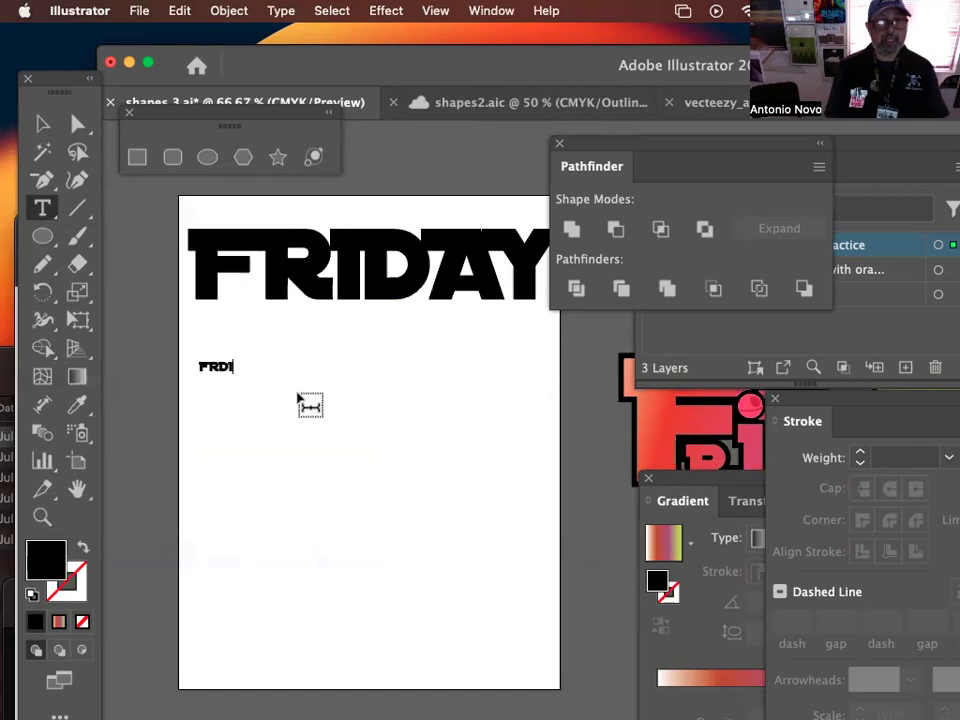
{"action": "key", "text": "BackSpace"}
{"action": "key", "text": "BackSpace"}
{"action": "key", "text": "BackSpace"}
{"action": "type", "text": "IDAY"}
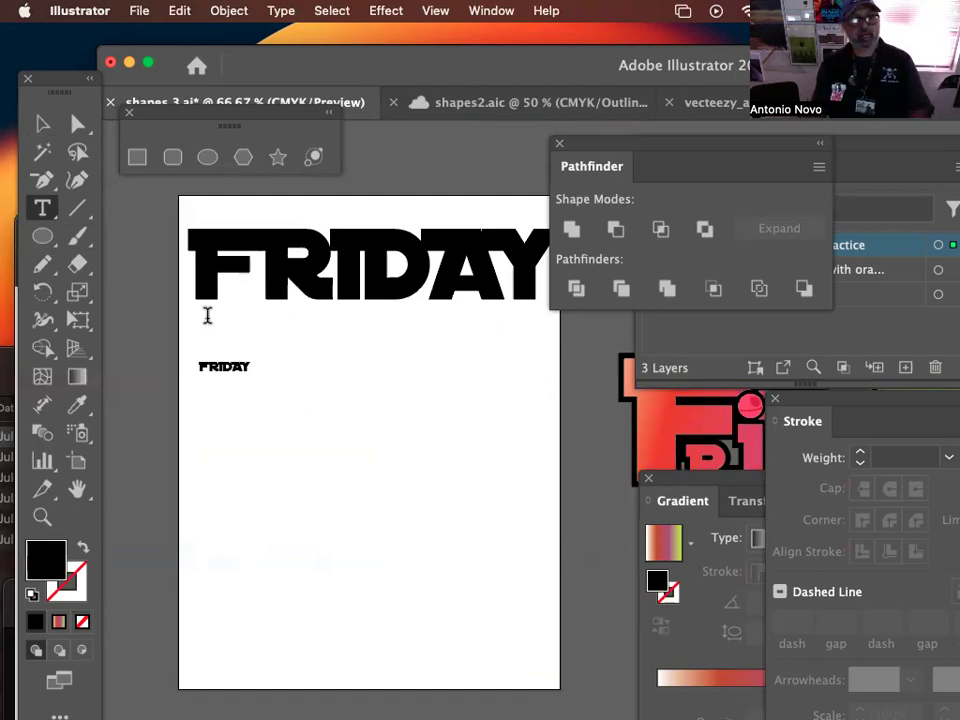
{"action": "key", "text": "Escape"}
{"action": "left_click_drag", "start_coordinate": [255, 373], "coordinate": [542, 574]}
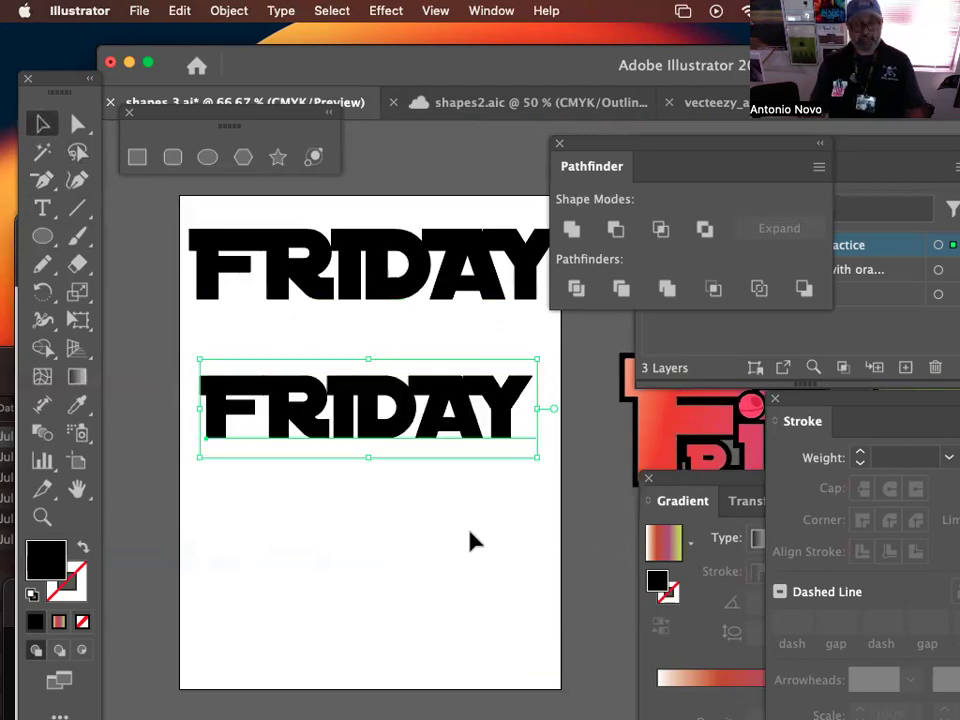
Step: Change the font of the new FRIDAY text to Impact
{"action": "key", "text": "super+t"}
{"action": "left_click_drag", "start_coordinate": [805, 560], "coordinate": [601, 332]}
{"action": "left_click", "coordinate": [702, 380]}
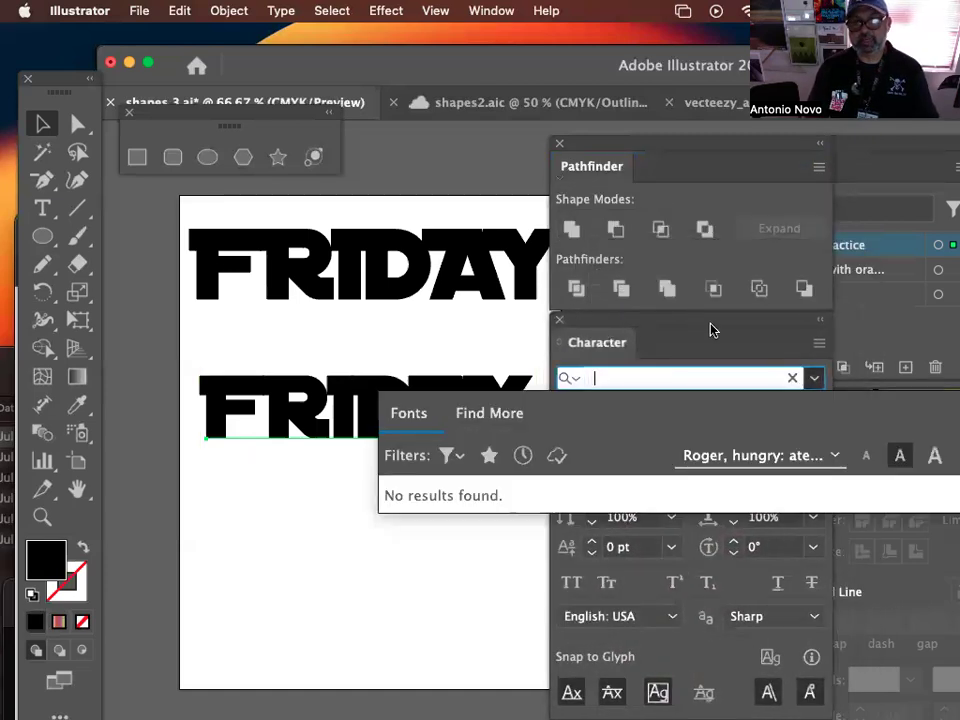
{"action": "key", "text": "super+z"}
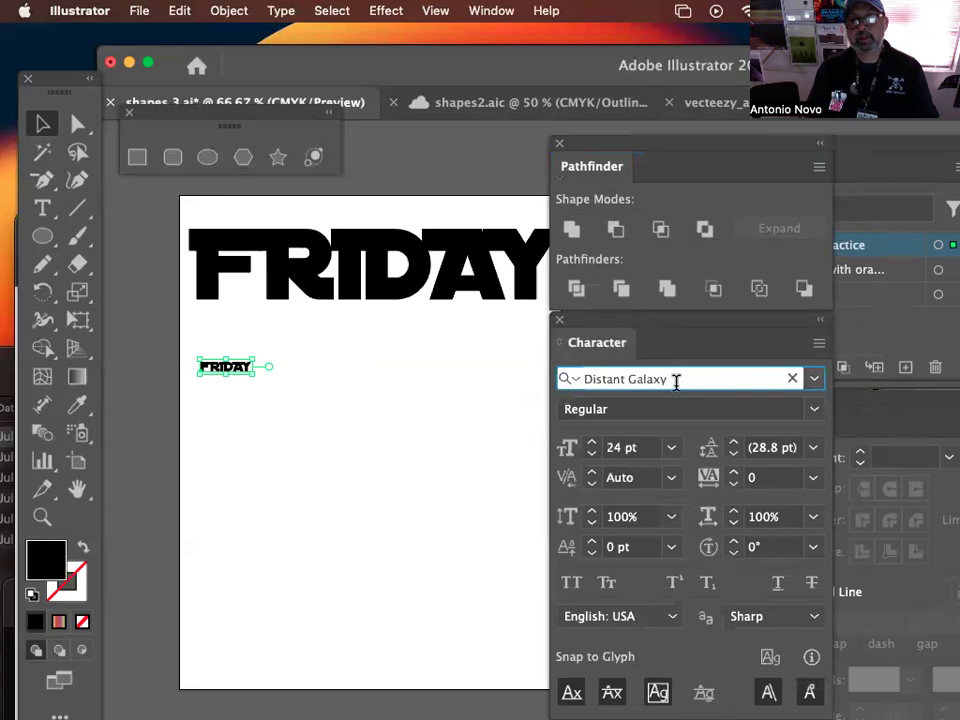
{"action": "key", "text": "super+shift+z"}
{"action": "double_click", "coordinate": [679, 379]}
{"action": "left_click", "coordinate": [677, 378]}
{"action": "double_click", "coordinate": [677, 378]}
{"action": "left_click_drag", "start_coordinate": [677, 378], "coordinate": [611, 377]}
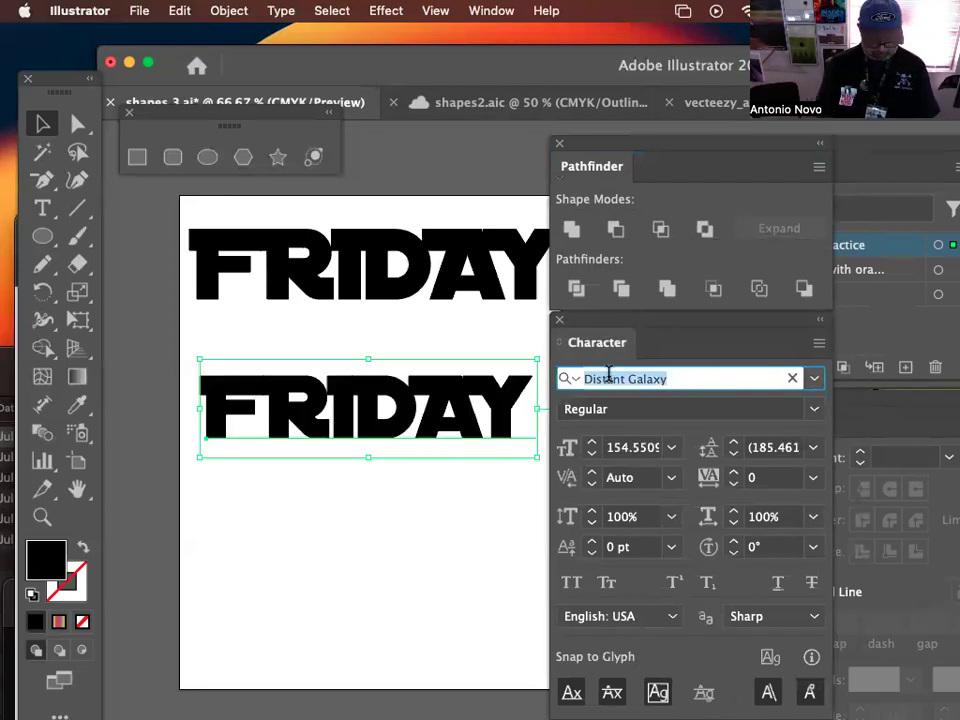
{"action": "type", "text": "IMPACT"}
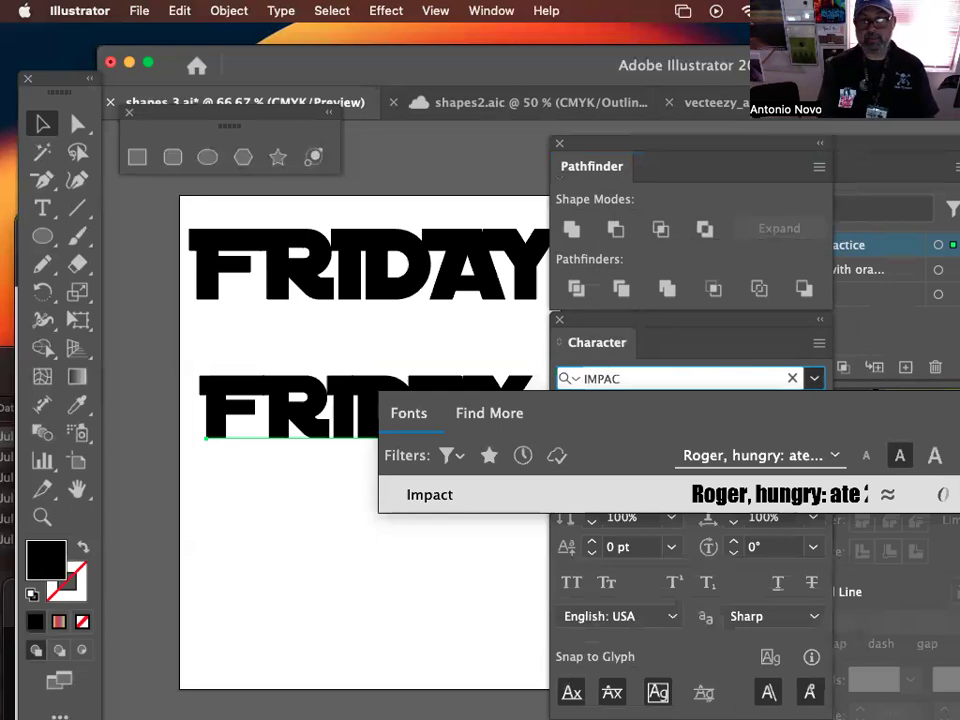
{"action": "left_click", "coordinate": [710, 497]}
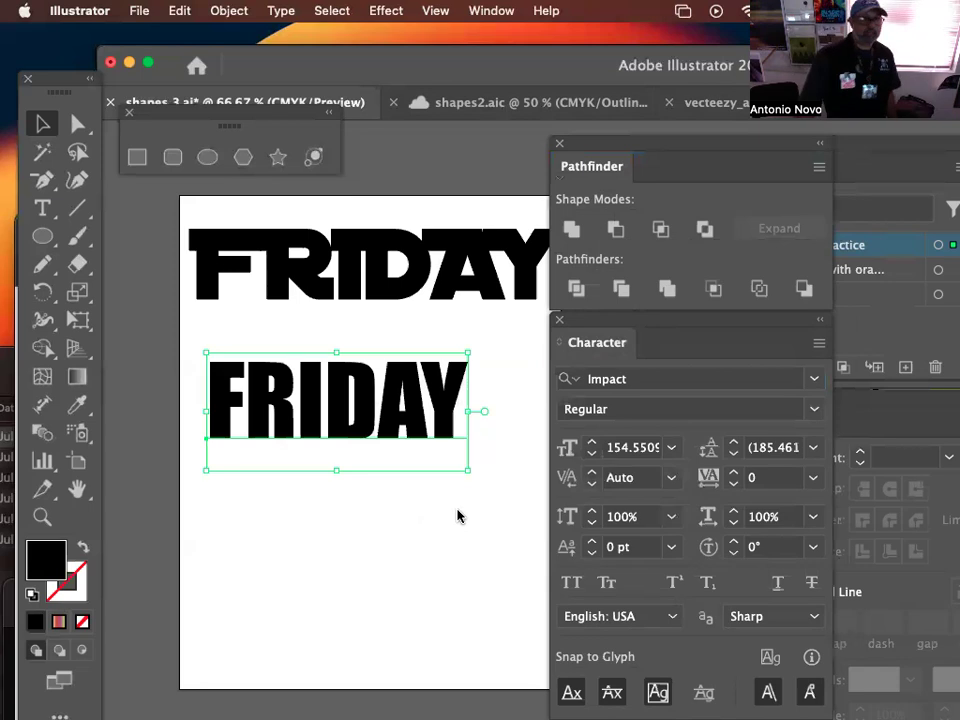
Step: Clear the floating panels away from the artboard and enlarge the Impact FRIDAY text to about 194 pt
{"action": "left_click_drag", "start_coordinate": [465, 494], "coordinate": [375, 463]}
{"action": "left_click", "coordinate": [412, 270]}
{"action": "left_click_drag", "start_coordinate": [486, 379], "coordinate": [595, 318]}
{"action": "left_click", "coordinate": [443, 343]}
{"action": "left_click_drag", "start_coordinate": [532, 345], "coordinate": [491, 341]}
{"action": "left_click_drag", "start_coordinate": [617, 344], "coordinate": [708, 394]}
{"action": "left_click_drag", "start_coordinate": [514, 419], "coordinate": [466, 465]}
{"action": "left_click_drag", "start_coordinate": [417, 400], "coordinate": [481, 461]}
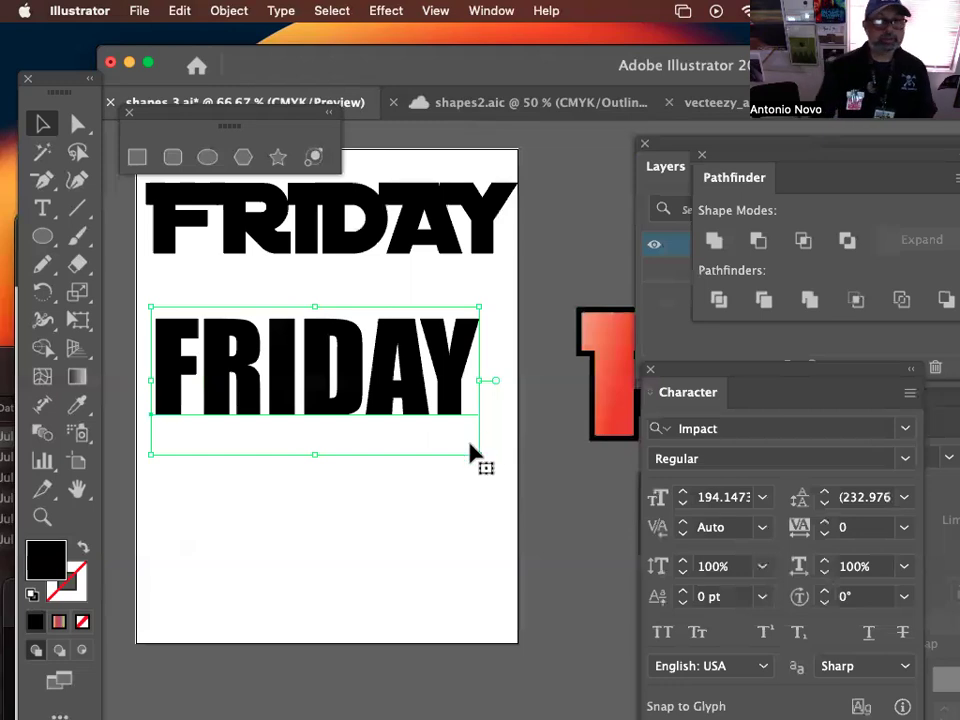
Step: Duplicate the Impact FRIDAY text directly below the original and convert the copy to outlines
{"action": "left_click_drag", "start_coordinate": [433, 489], "coordinate": [506, 416]}
{"action": "left_click_drag", "start_coordinate": [476, 333], "coordinate": [476, 446]}
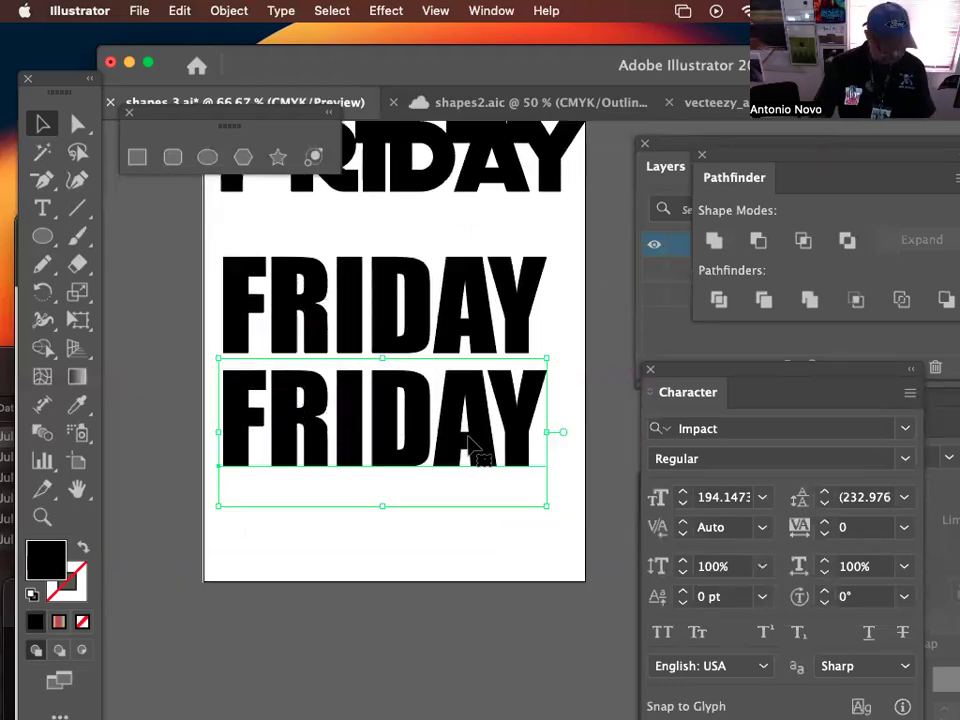
{"action": "key", "text": "super+shift+o"}
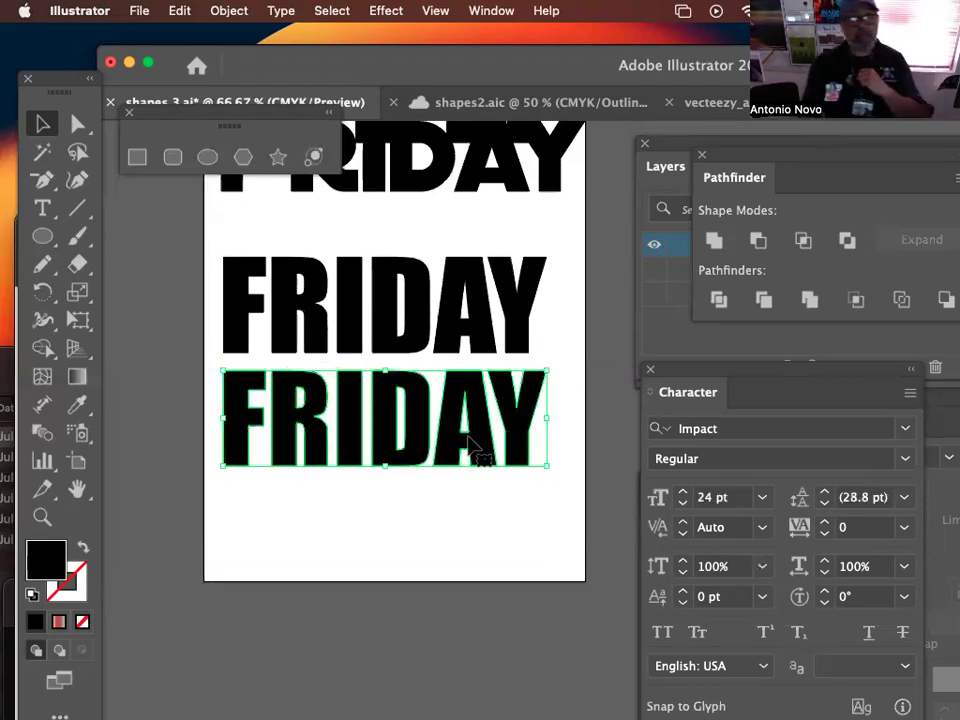
Step: Move the live Impact text and its outlined copy up the artboard, leaving a clear gap between them, and deselect
{"action": "left_click_drag", "start_coordinate": [467, 275], "coordinate": [471, 241]}
{"action": "left_click_drag", "start_coordinate": [465, 401], "coordinate": [477, 369]}
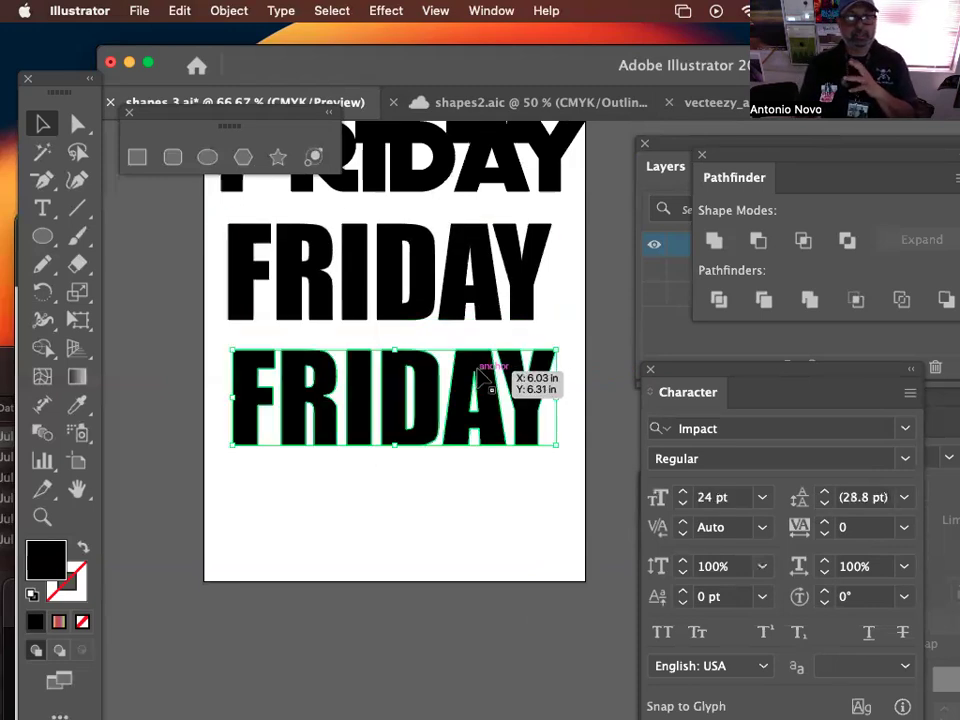
{"action": "right_click", "coordinate": [479, 279]}
{"action": "left_click", "coordinate": [404, 288]}
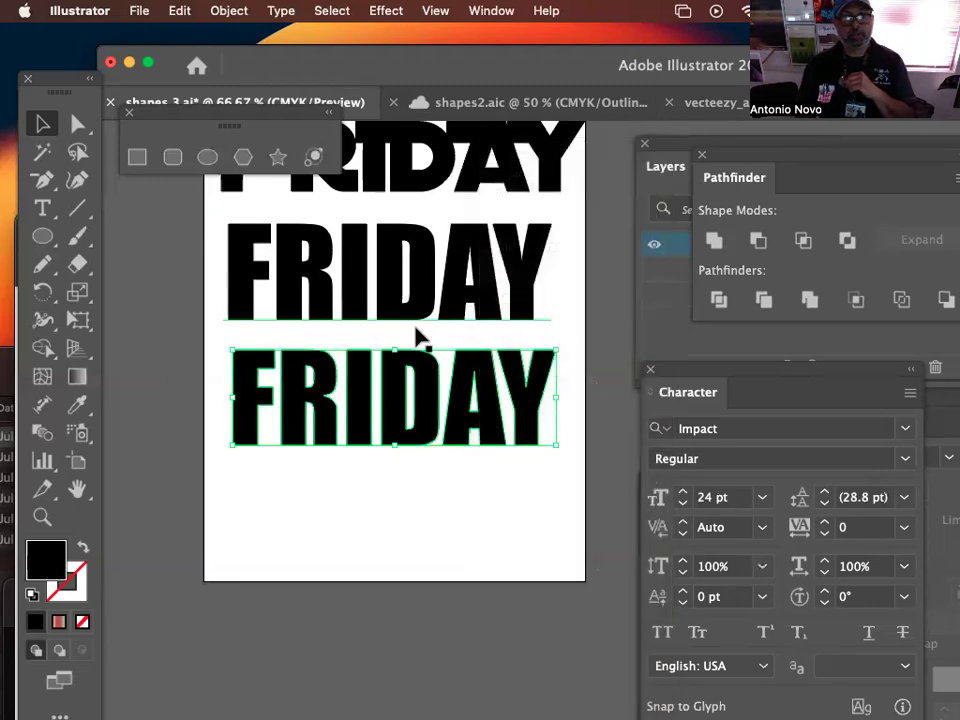
{"action": "right_click", "coordinate": [417, 334]}
{"action": "left_click", "coordinate": [345, 540]}
{"action": "left_click", "coordinate": [349, 546]}
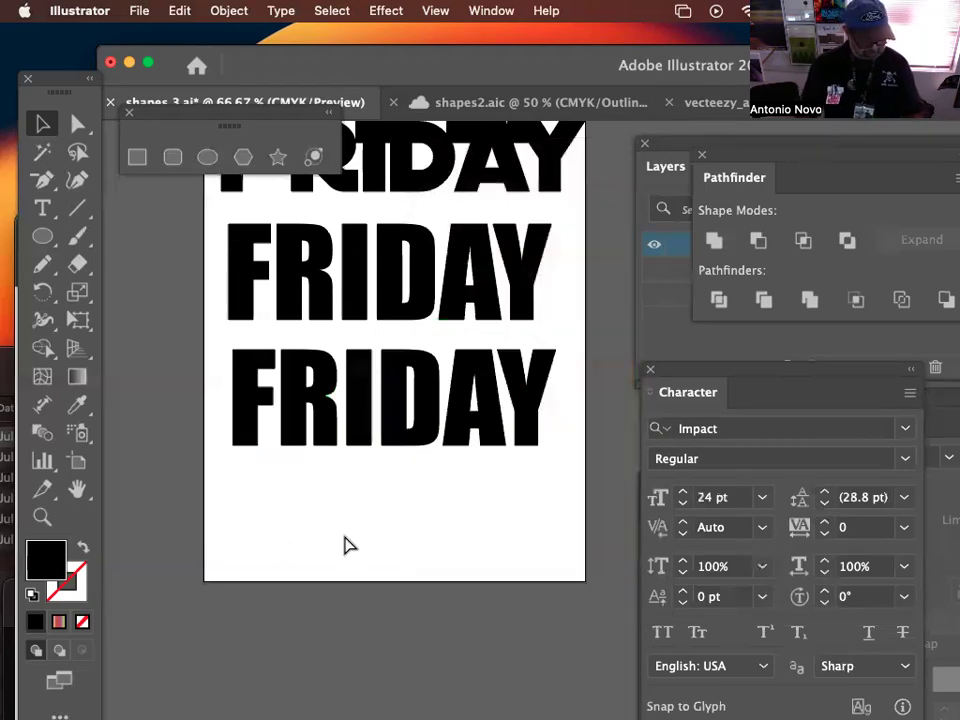
Step: Compare the live Impact text with its outlined copy by switching between Outline and Preview views, ending in Preview
{"action": "key", "text": "super+y"}
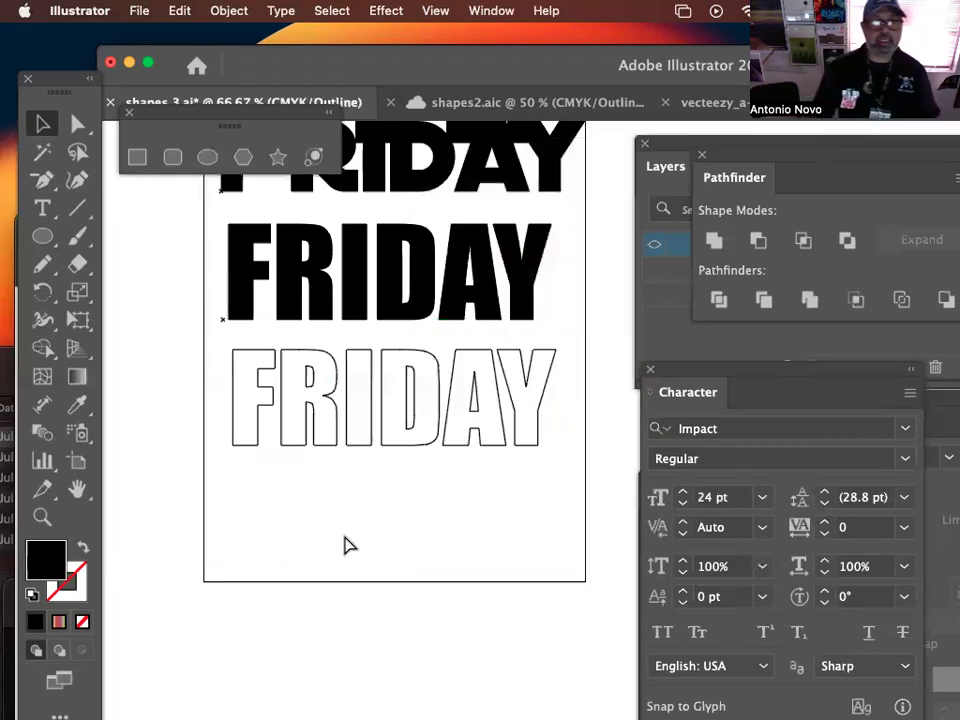
{"action": "left_click", "coordinate": [407, 446]}
{"action": "left_click", "coordinate": [449, 541]}
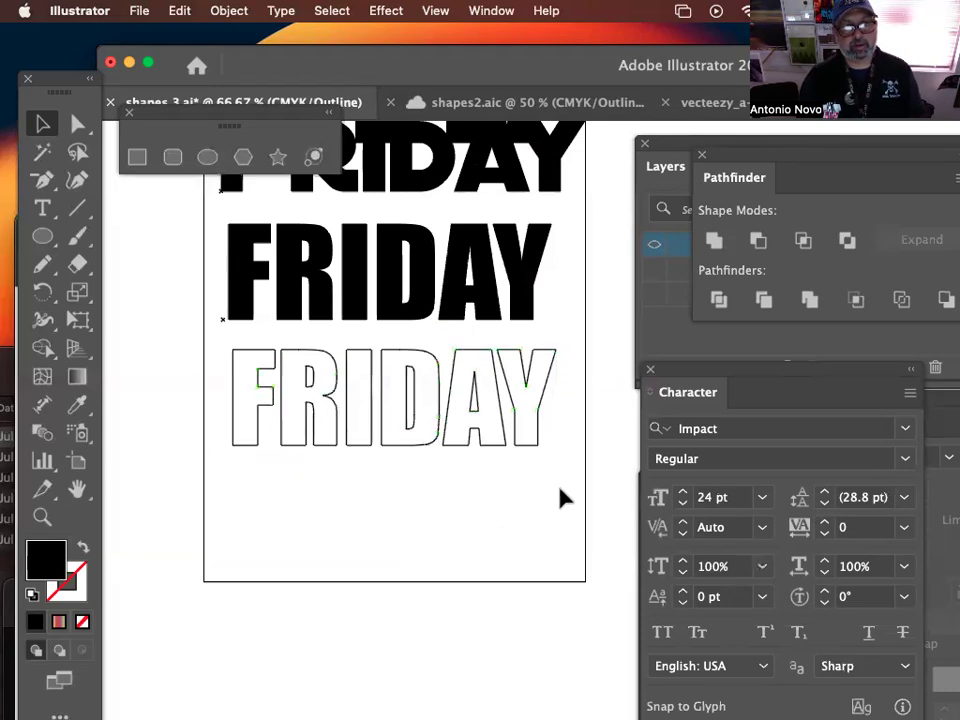
{"action": "left_click", "coordinate": [430, 320]}
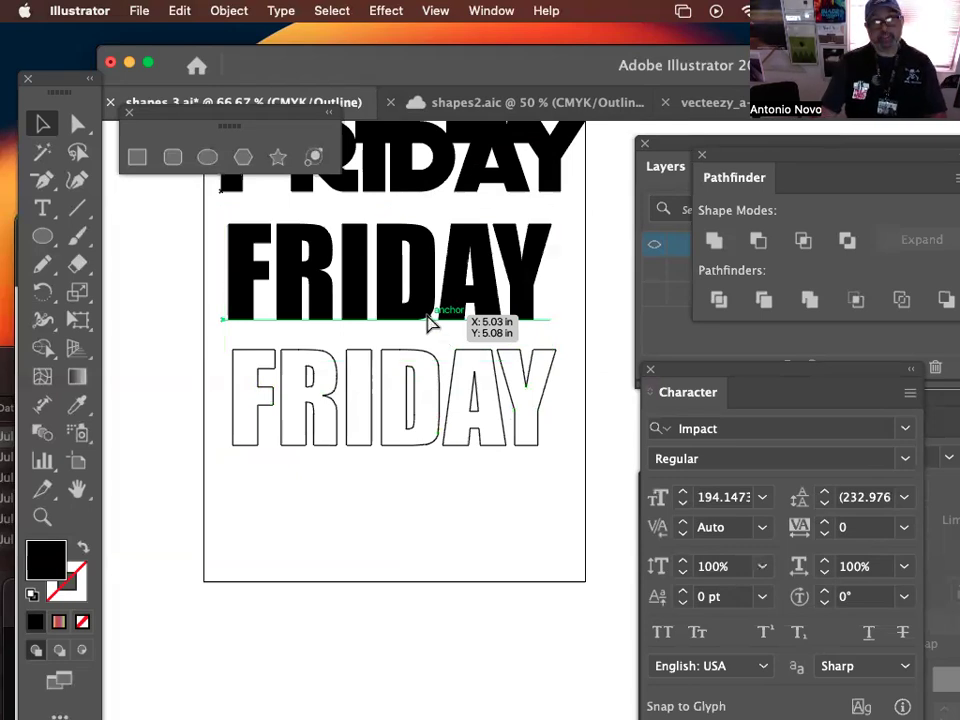
{"action": "key", "text": "super+y"}
{"action": "key", "text": "super+y"}
{"action": "key", "text": "super+y"}
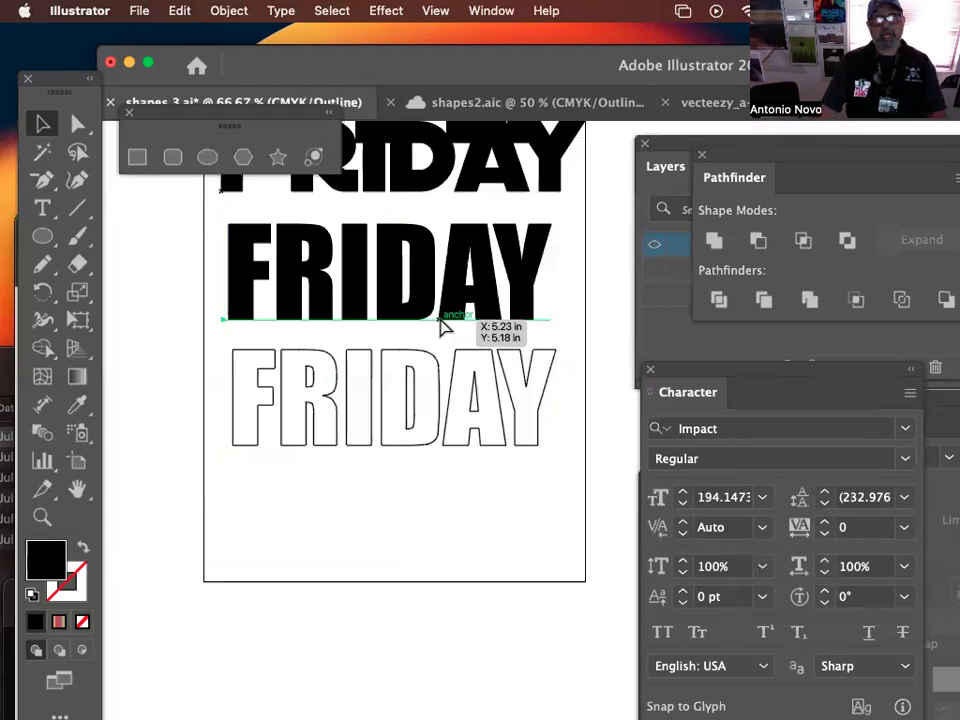
{"action": "key", "text": "super+y"}
{"action": "key", "text": "super+y"}
{"action": "left_click", "coordinate": [501, 551]}
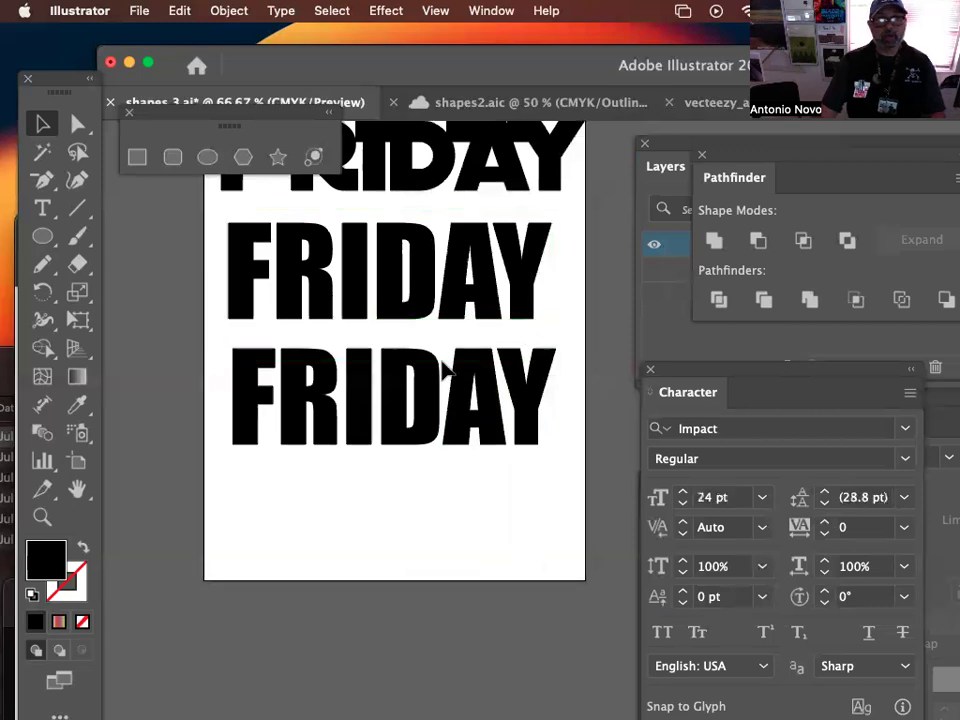
Step: Move the live Impact FRIDAY text up just beneath the top FRIDAY lettering, lining it up with the outlined copy below
{"action": "scroll", "coordinate": [451, 375], "scroll_direction": "up", "scroll_amount": 3}
{"action": "left_click", "coordinate": [383, 373]}
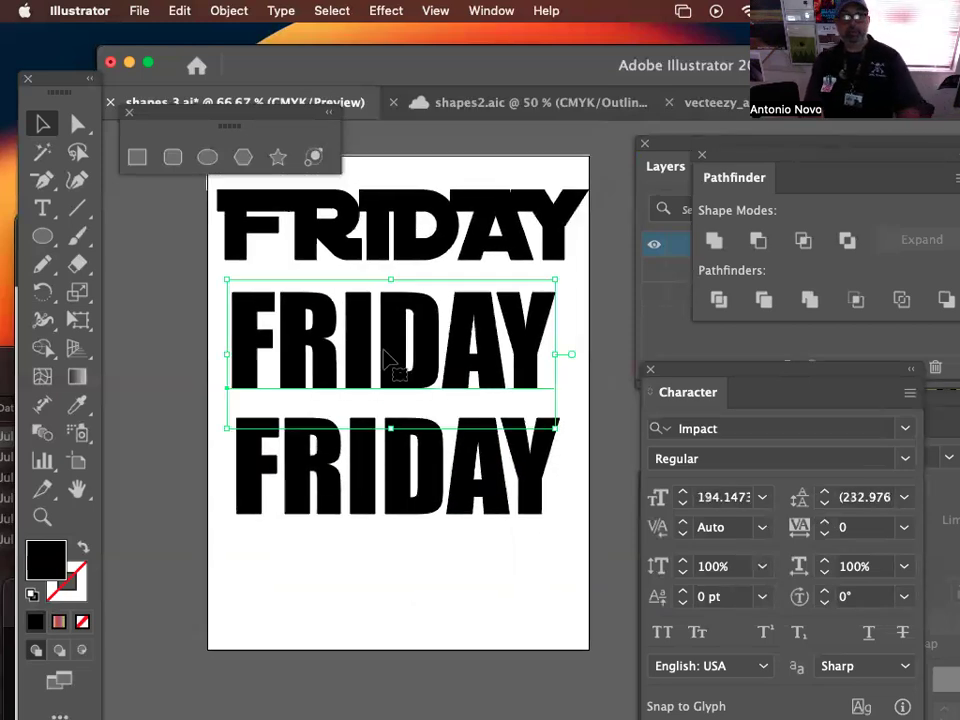
{"action": "left_click", "coordinate": [395, 474]}
{"action": "left_click", "coordinate": [398, 356]}
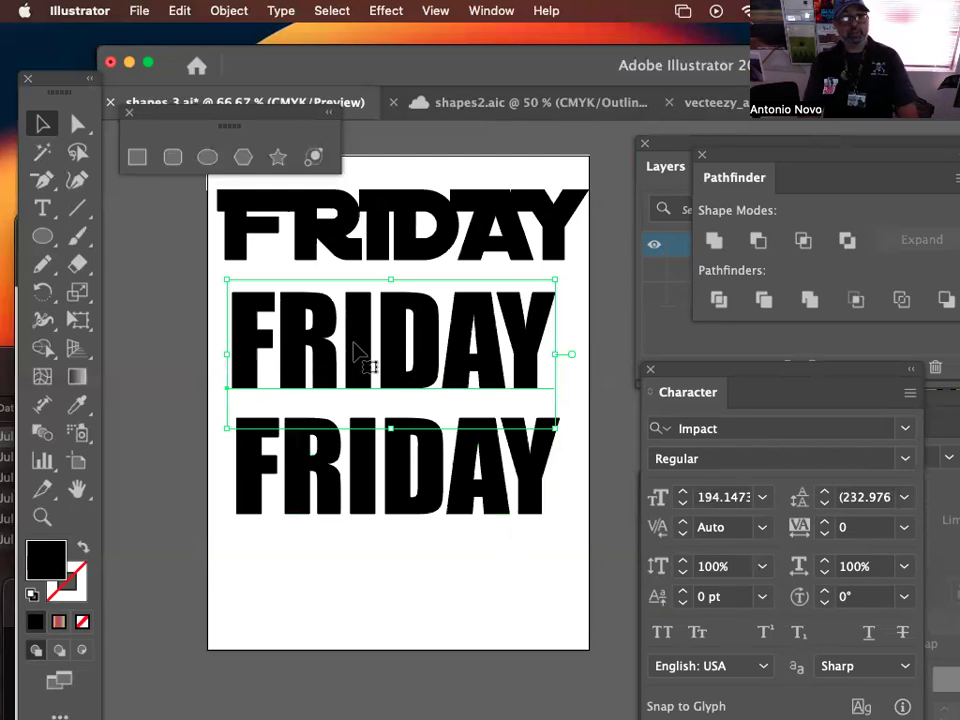
{"action": "left_click_drag", "start_coordinate": [381, 360], "coordinate": [420, 318]}
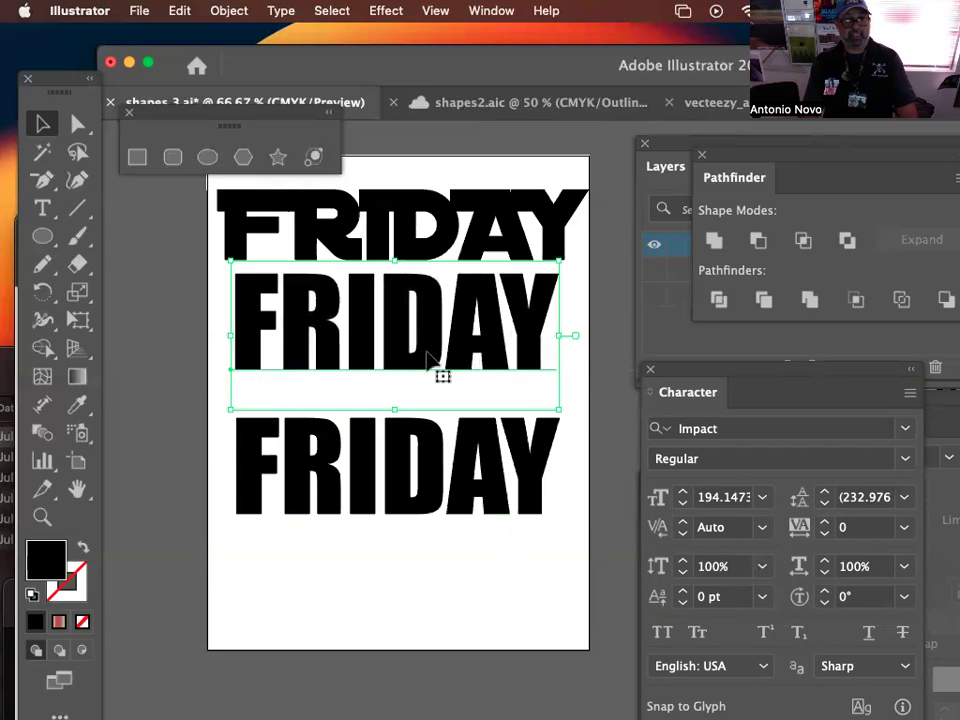
Step: Cycle the letter D in the live Impact text through different fonts and leave it in Adobe Garamond Pro
{"action": "key", "text": "t"}
{"action": "left_click", "coordinate": [441, 375]}
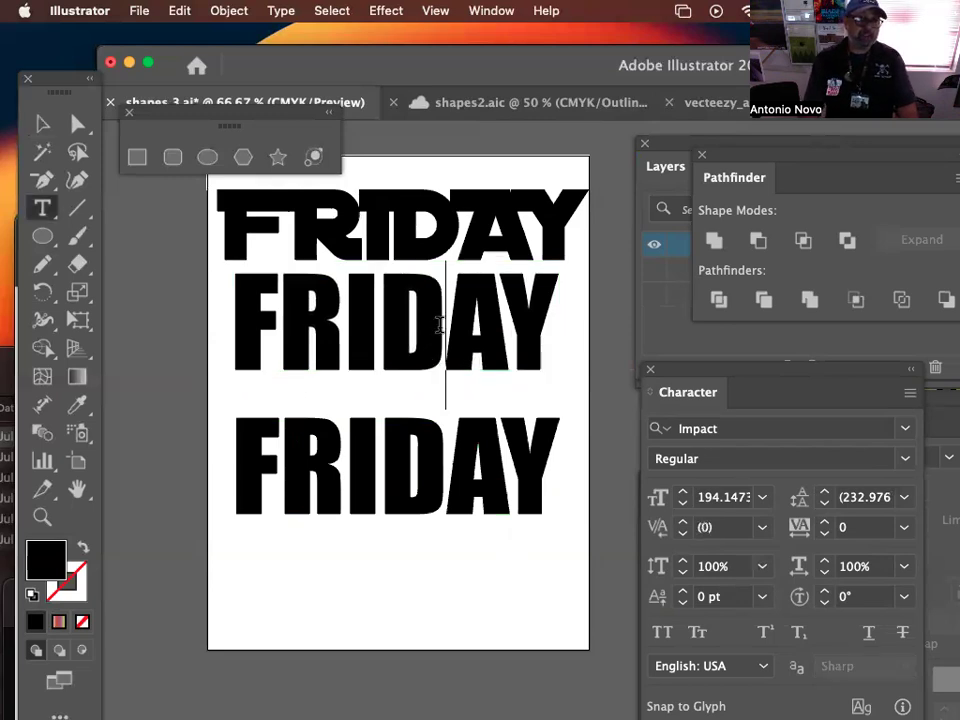
{"action": "left_click_drag", "start_coordinate": [420, 321], "coordinate": [400, 320]}
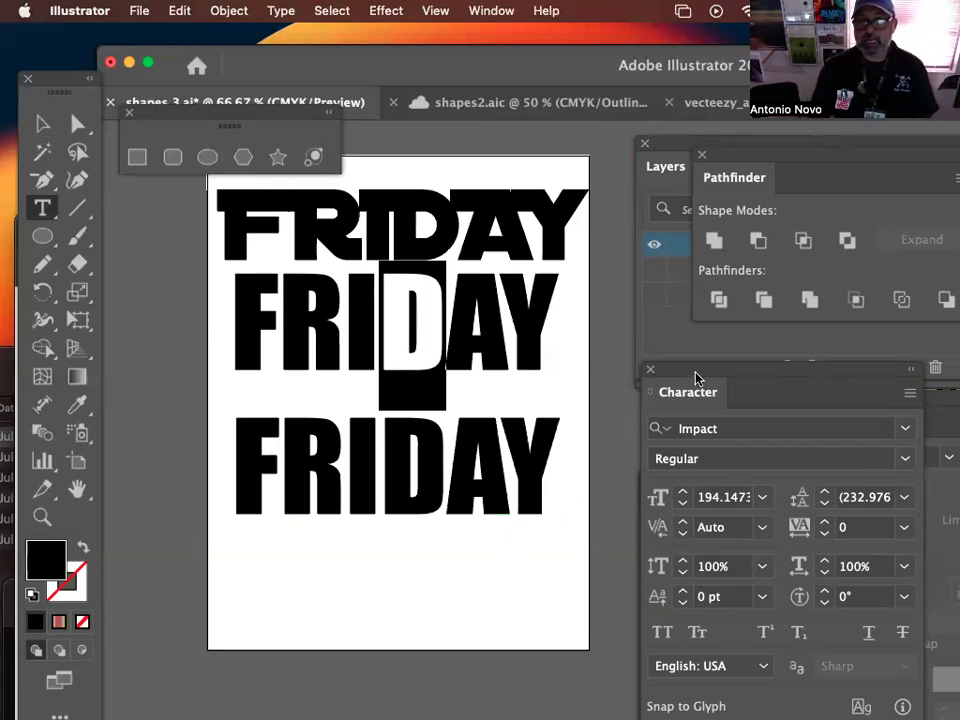
{"action": "left_click_drag", "start_coordinate": [694, 381], "coordinate": [656, 259]}
{"action": "left_click", "coordinate": [701, 306]}
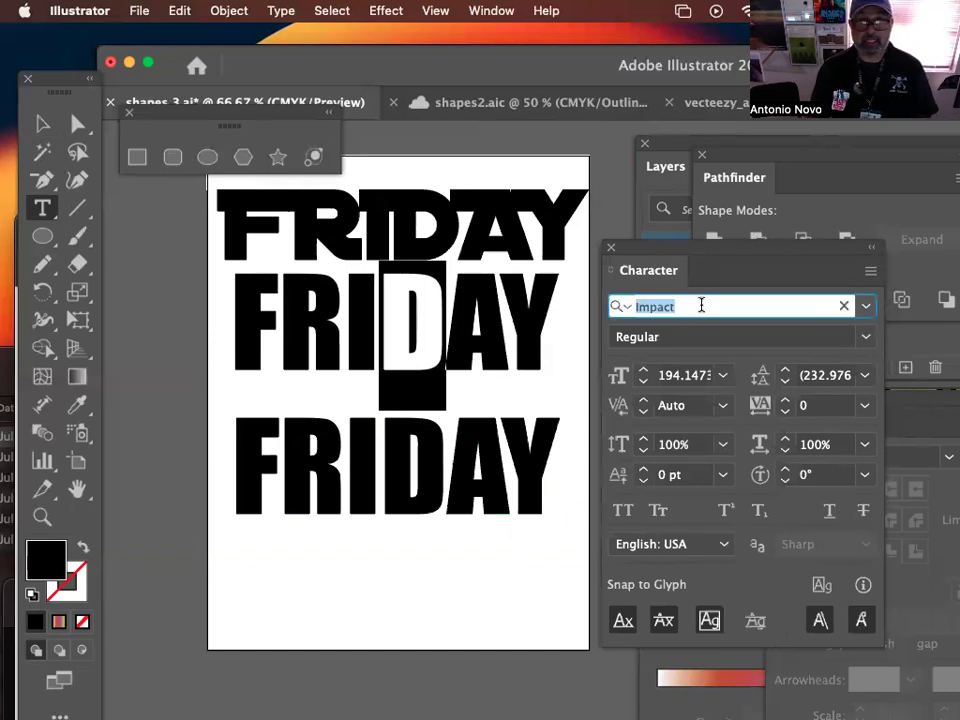
{"action": "type", "text": "Importante"}
{"action": "key", "text": "Down"}
{"action": "key", "text": "Down"}
{"action": "key", "text": "Down"}
{"action": "key", "text": "Down"}
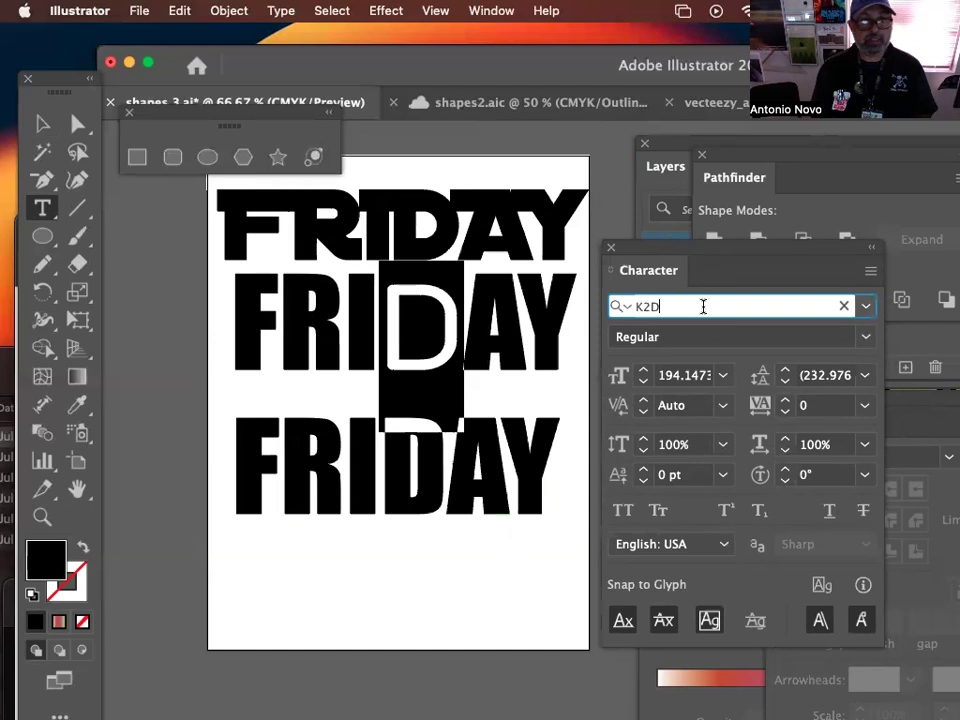
{"action": "key", "text": "Up"}
{"action": "key", "text": "Up"}
{"action": "key", "text": "Up"}
{"action": "key", "text": "Up"}
{"action": "key", "text": "Up"}
{"action": "key", "text": "Up"}
{"action": "key", "text": "Up"}
{"action": "key", "text": "Up"}
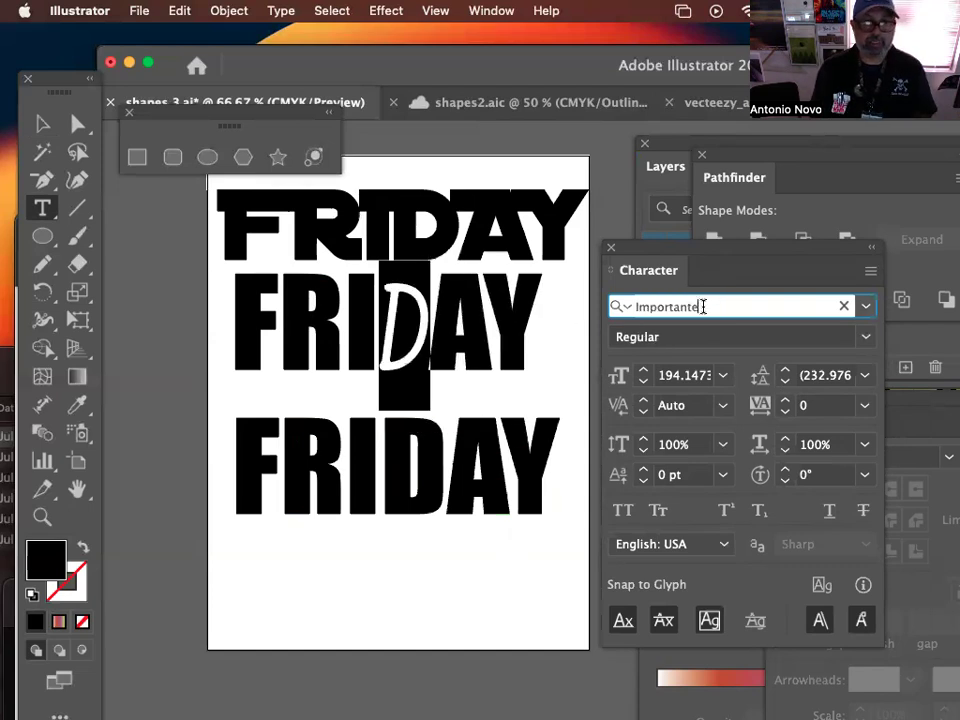
{"action": "key", "text": "Up"}
{"action": "key", "text": "Up"}
{"action": "key", "text": "Up"}
{"action": "key", "text": "Up"}
{"action": "key", "text": "Up"}
{"action": "key", "text": "Up"}
{"action": "key", "text": "Up"}
{"action": "key", "text": "Up"}
{"action": "key", "text": "Up"}
{"action": "key", "text": "Up"}
{"action": "key", "text": "Up"}
{"action": "key", "text": "Up"}
{"action": "key", "text": "Up"}
{"action": "key", "text": "Up"}
{"action": "key", "text": "Up"}
{"action": "key", "text": "Up"}
{"action": "key", "text": "Up"}
{"action": "key", "text": "Up"}
{"action": "key", "text": "Up"}
{"action": "key", "text": "Up"}
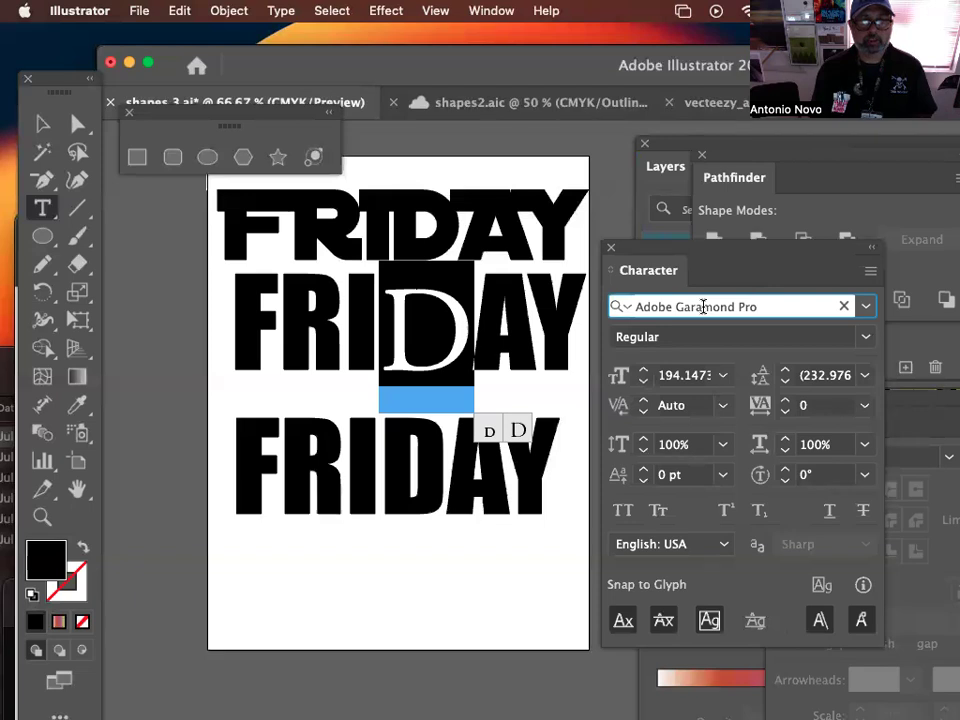
{"action": "right_click", "coordinate": [467, 322]}
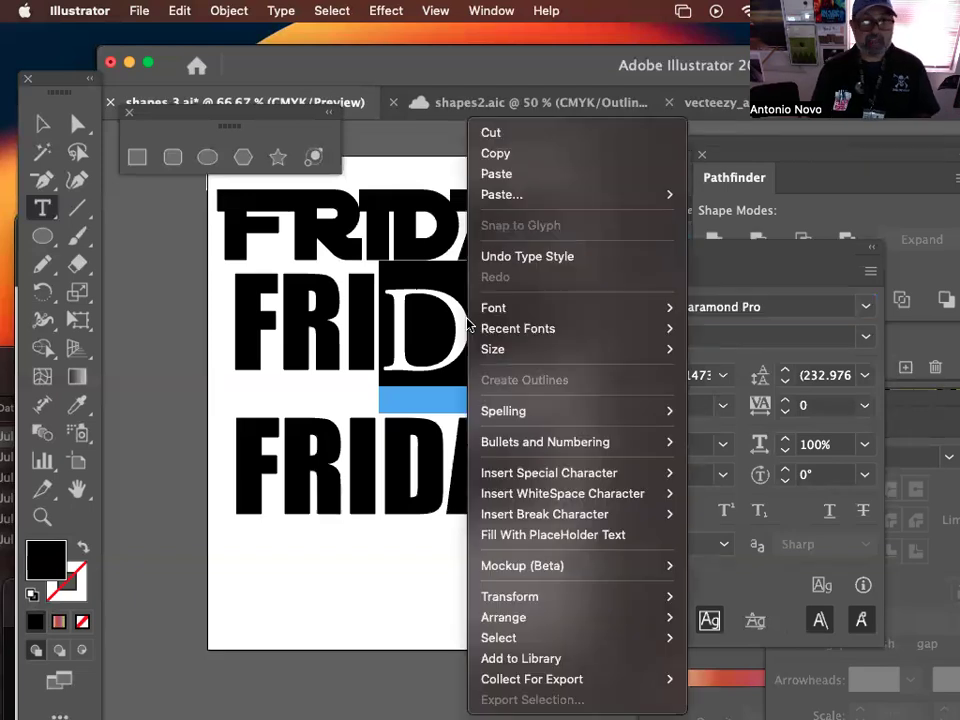
{"action": "left_click", "coordinate": [362, 320]}
Step: Set the letter I in the live FRIDAY text to the Adhesive Nr. Seven Regular font
{"action": "left_click", "coordinate": [364, 318]}
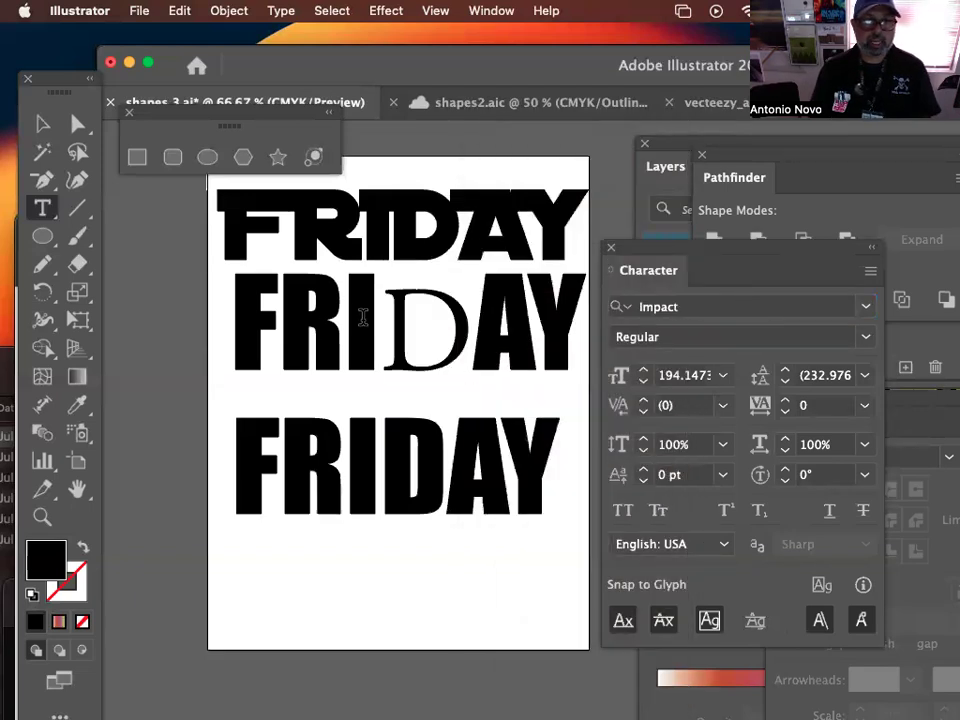
{"action": "key", "text": "shift+Left"}
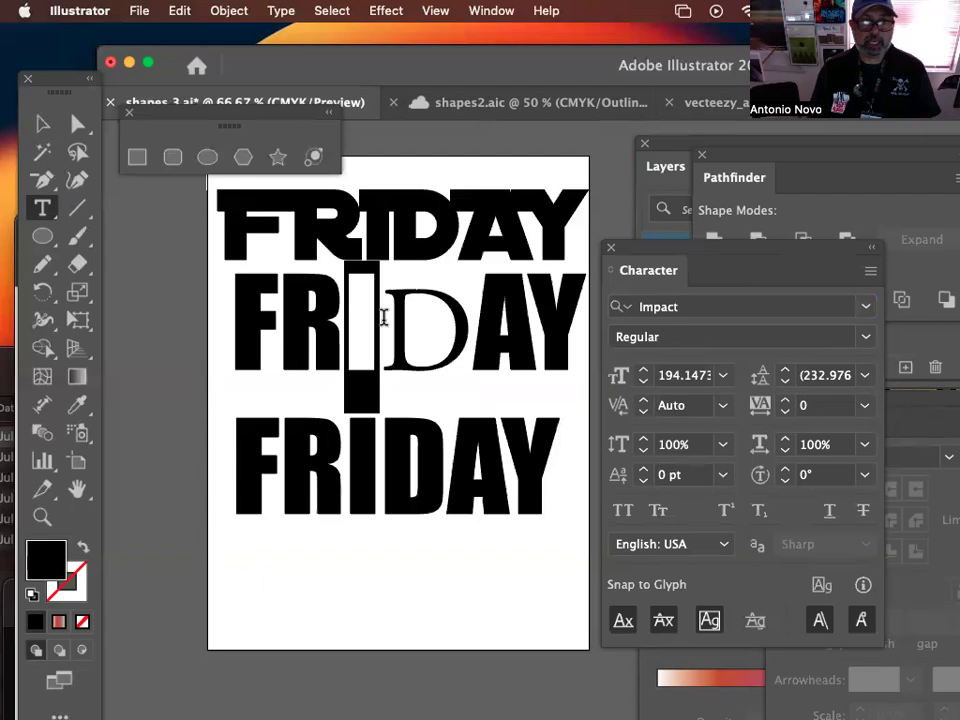
{"action": "left_click", "coordinate": [866, 308]}
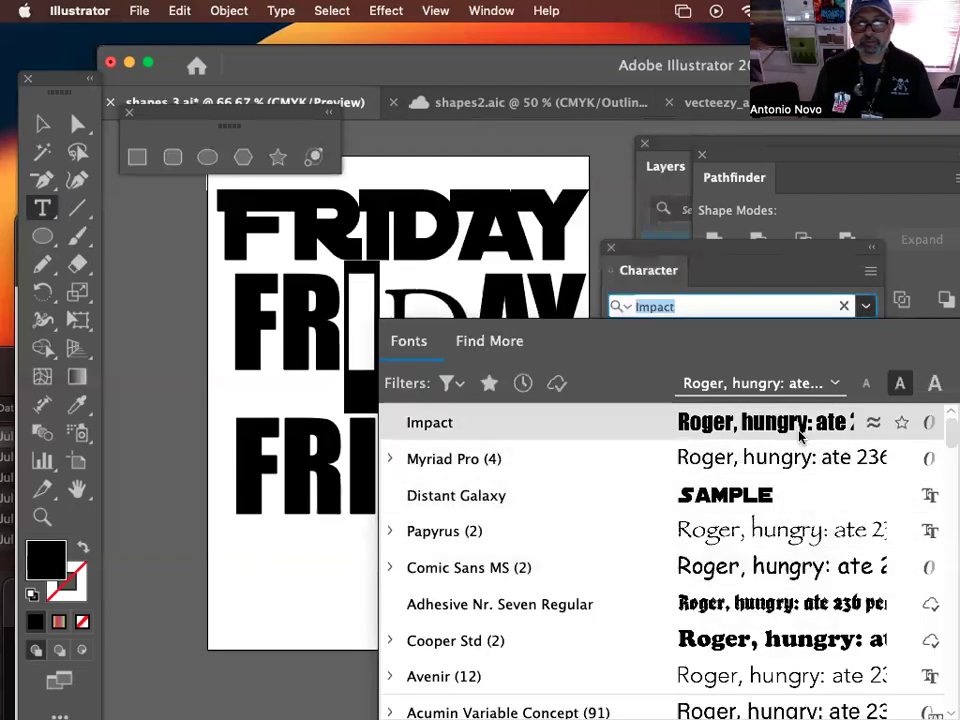
{"action": "scroll", "coordinate": [810, 642], "scroll_direction": "down", "scroll_amount": 1}
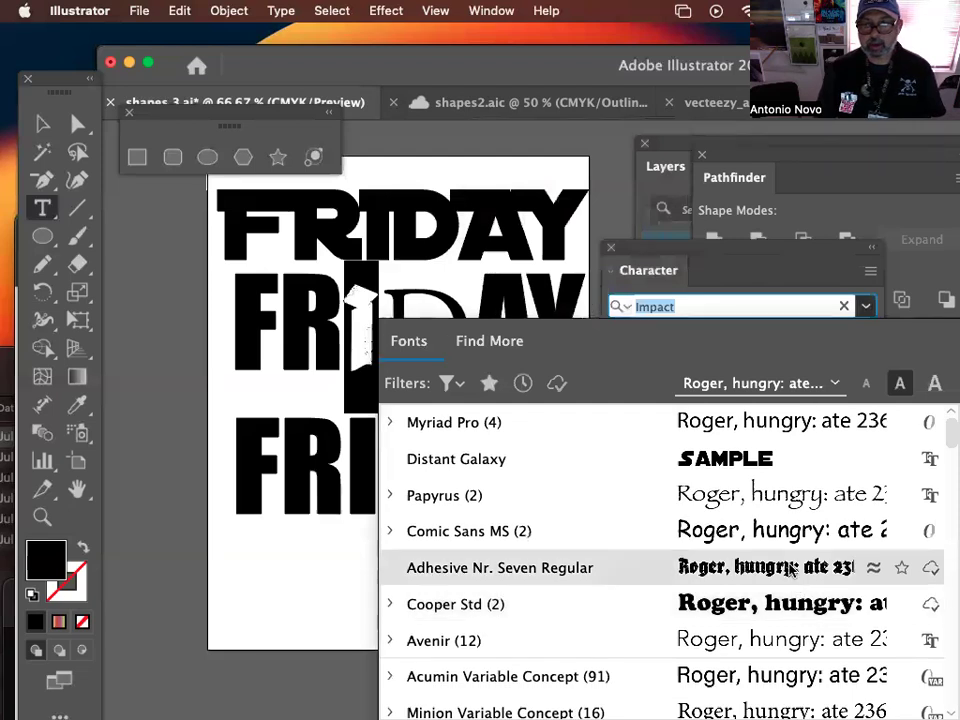
{"action": "left_click", "coordinate": [793, 580]}
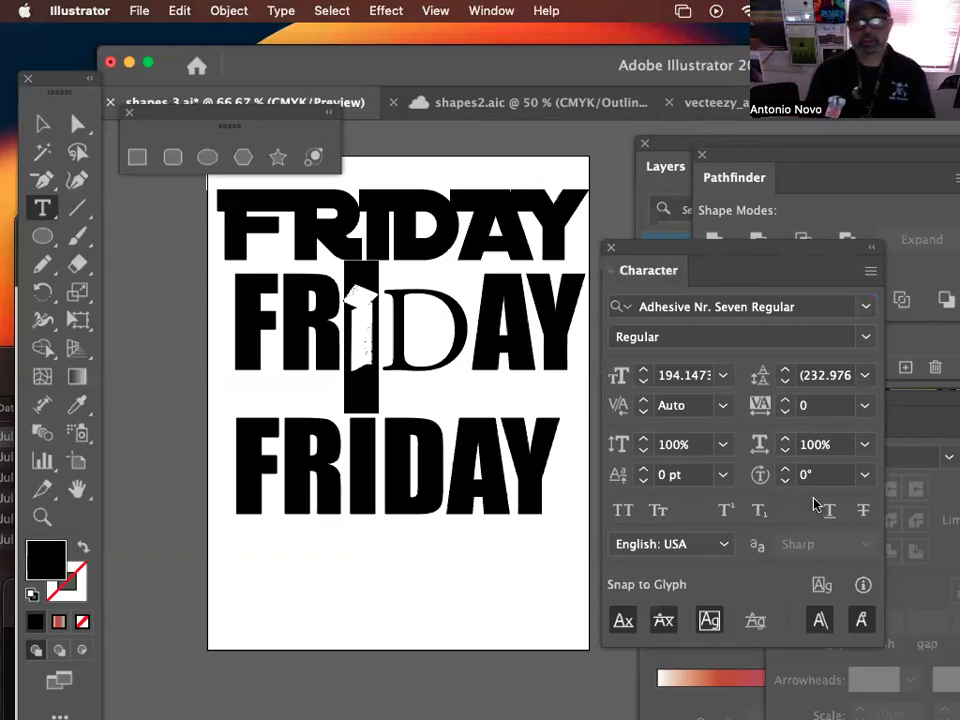
Step: Compare how the live text and the outlined FRIDAY respond to selection and the Type tool
{"action": "left_click", "coordinate": [276, 318]}
{"action": "left_click_drag", "start_coordinate": [310, 318], "coordinate": [317, 321]}
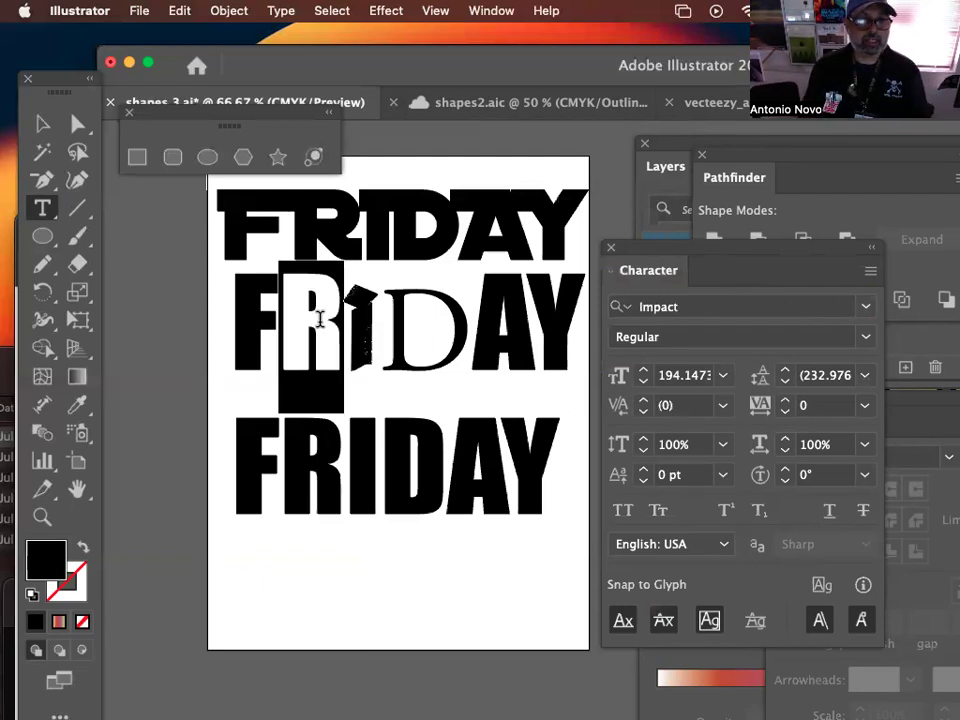
{"action": "left_click", "coordinate": [42, 124]}
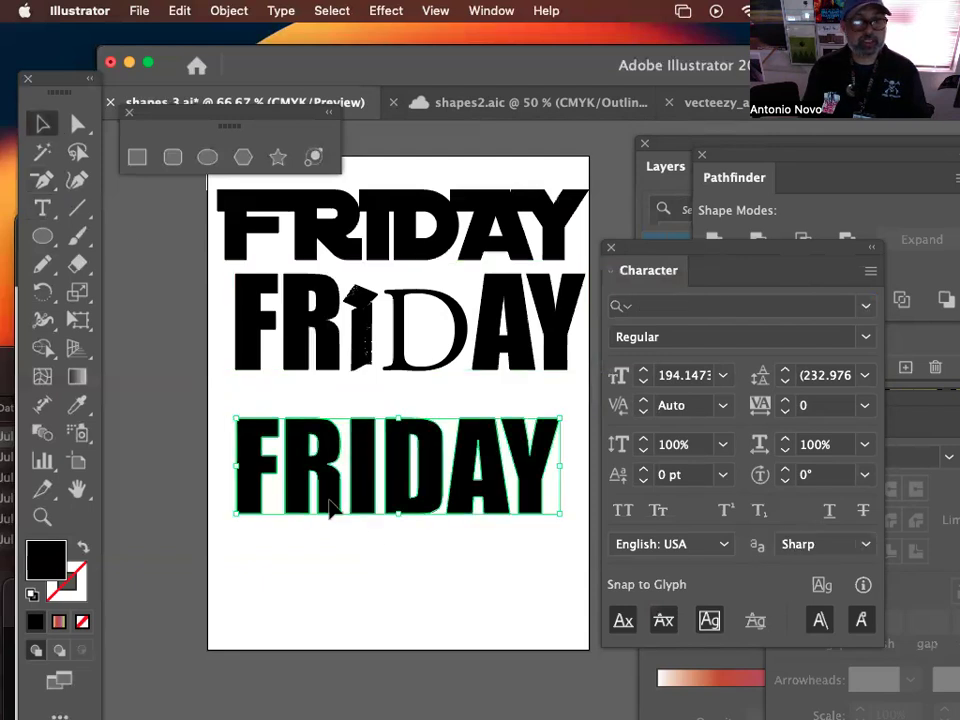
{"action": "left_click", "coordinate": [405, 527]}
{"action": "left_click_drag", "start_coordinate": [433, 500], "coordinate": [412, 414]}
{"action": "left_click", "coordinate": [410, 415]}
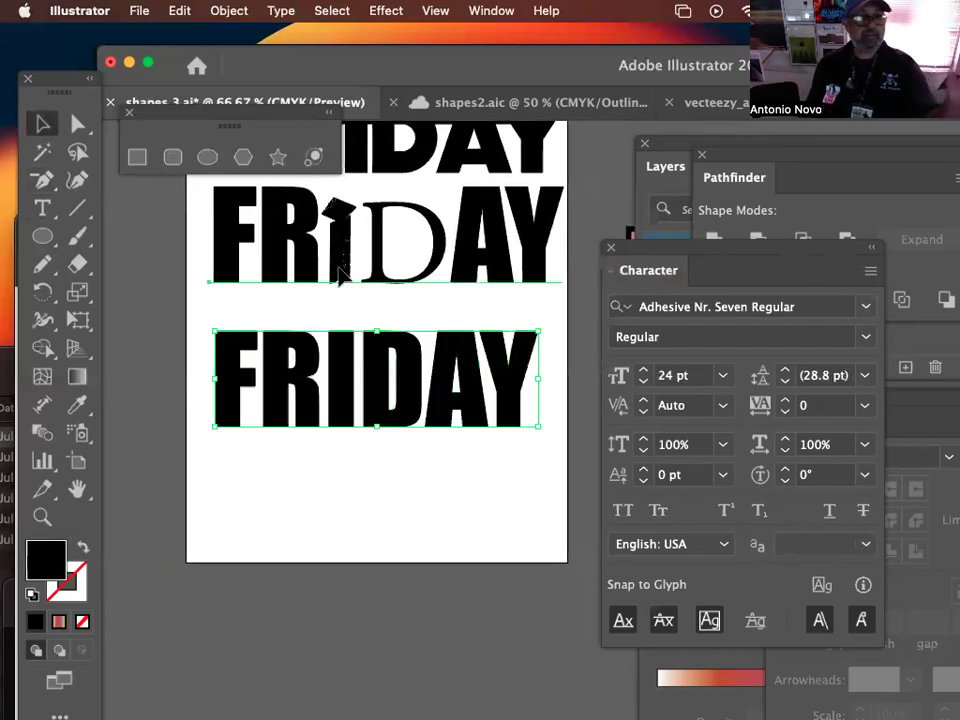
{"action": "left_click", "coordinate": [343, 279]}
{"action": "left_click", "coordinate": [312, 358]}
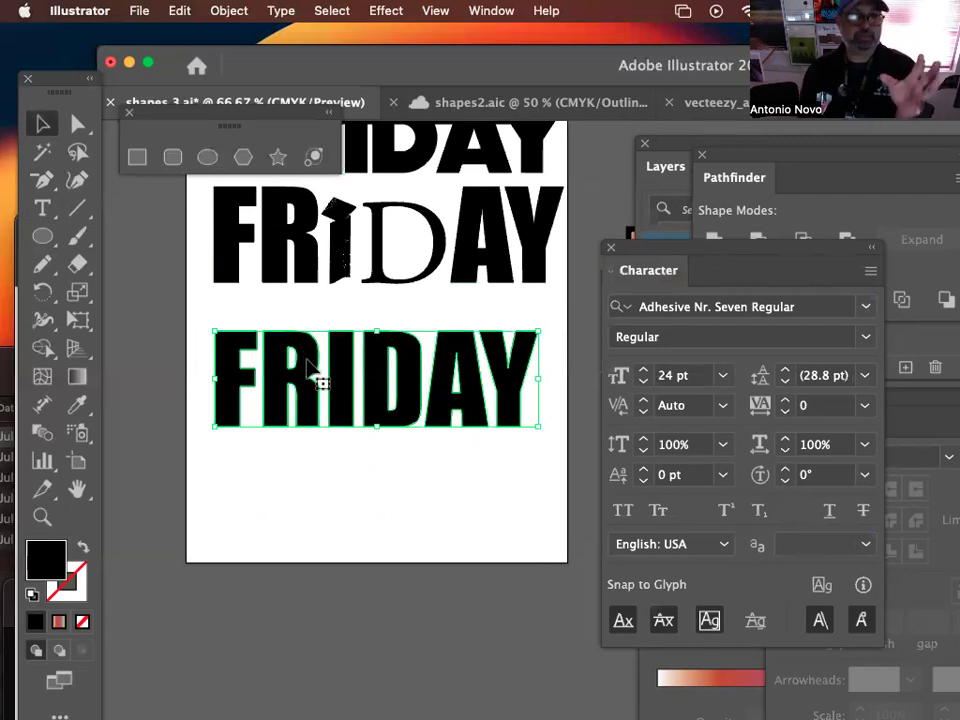
{"action": "left_click", "coordinate": [42, 207]}
{"action": "key", "text": "shift+super+o"}
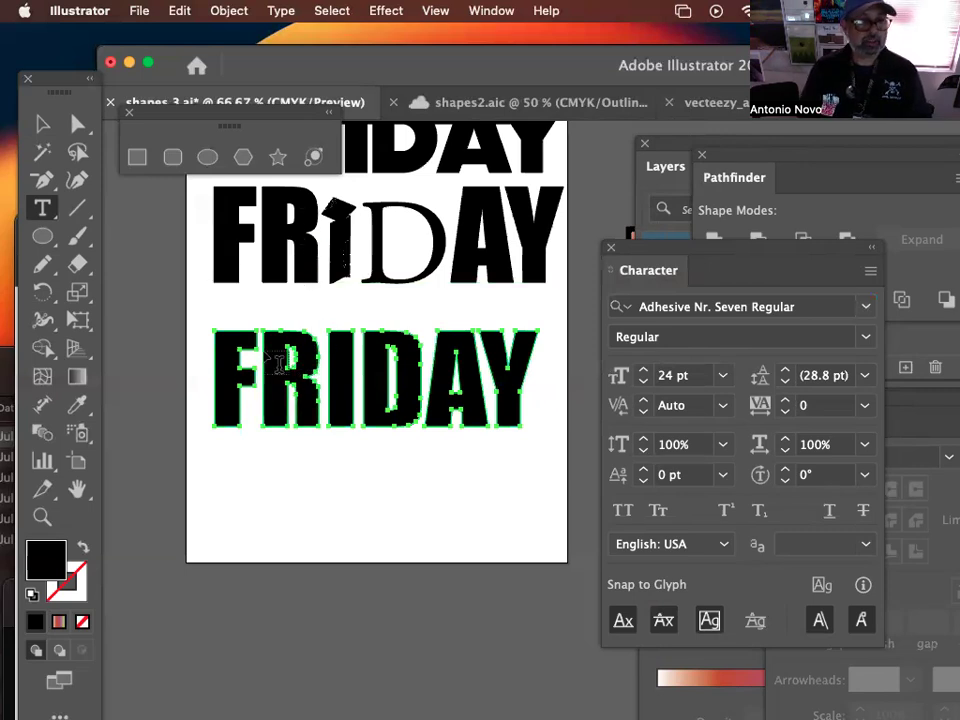
Step: Move the mixed-font live FRIDAY text up to the artboard's upper edge, leaving clear space above the outlined copy
{"action": "left_click", "coordinate": [43, 130]}
{"action": "right_click", "coordinate": [377, 289]}
{"action": "left_click", "coordinate": [321, 285]}
{"action": "left_click", "coordinate": [467, 399]}
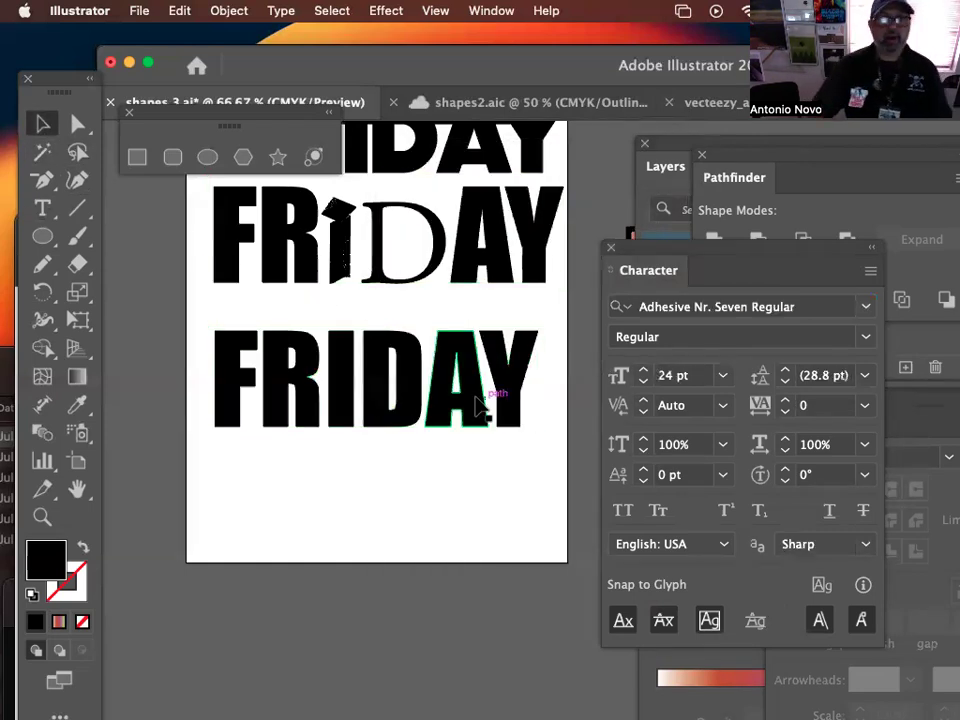
{"action": "left_click_drag", "start_coordinate": [536, 285], "coordinate": [559, 226]}
{"action": "key", "text": "space"}
{"action": "scroll", "coordinate": [530, 338], "scroll_direction": "down", "scroll_amount": 5}
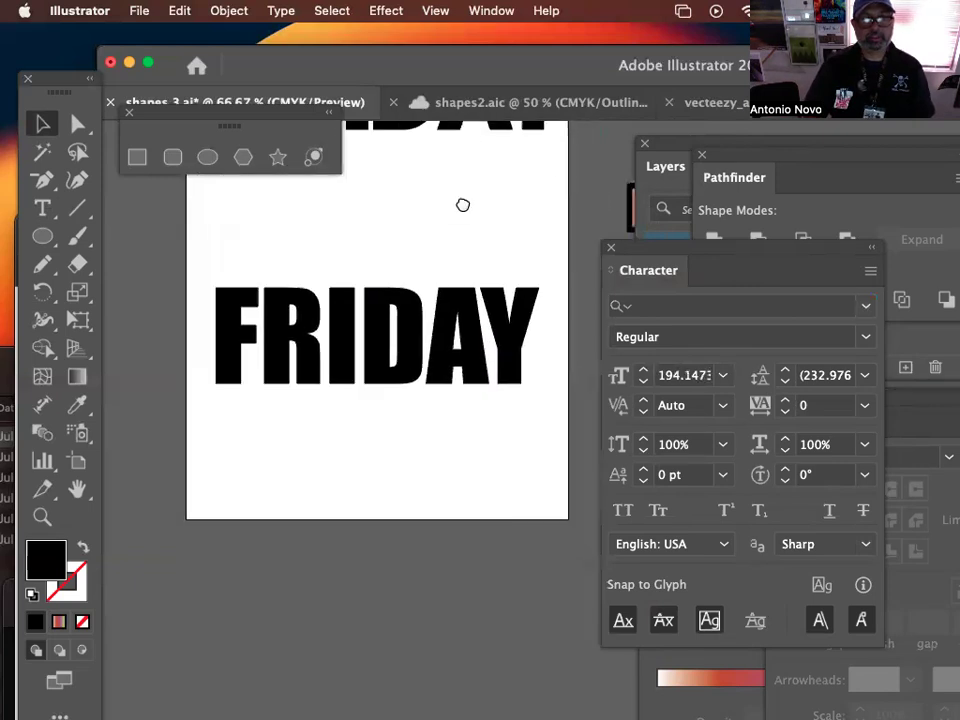
Step: Examine the letter paths of the outlined FRIDAY in Outline view and return to Preview with it selected
{"action": "left_click", "coordinate": [418, 354]}
{"action": "key", "text": "super+y"}
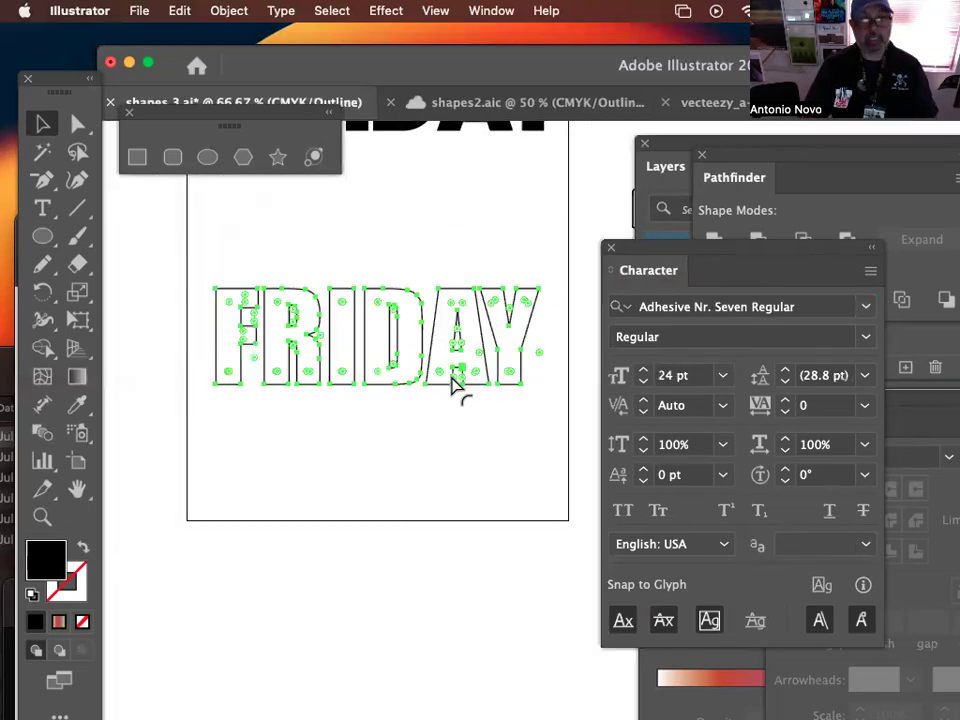
{"action": "key", "text": "super+y"}
{"action": "left_click", "coordinate": [310, 375]}
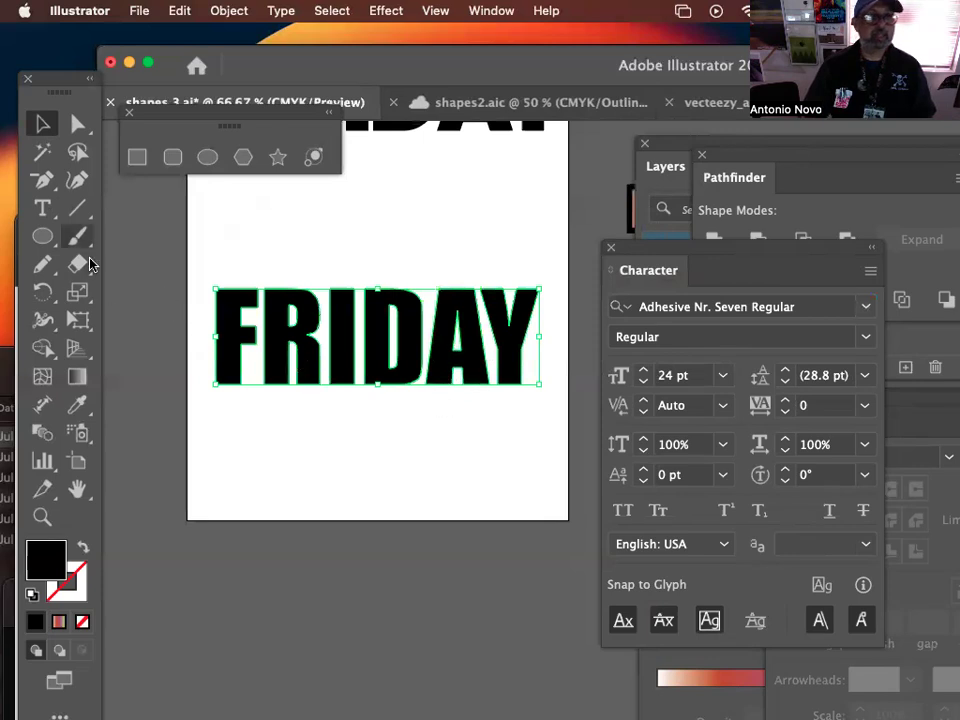
Step: Draw a thin black rectangle across the full width of the outlined FRIDAY, overlapping the bases of its letters
{"action": "left_click", "coordinate": [137, 159]}
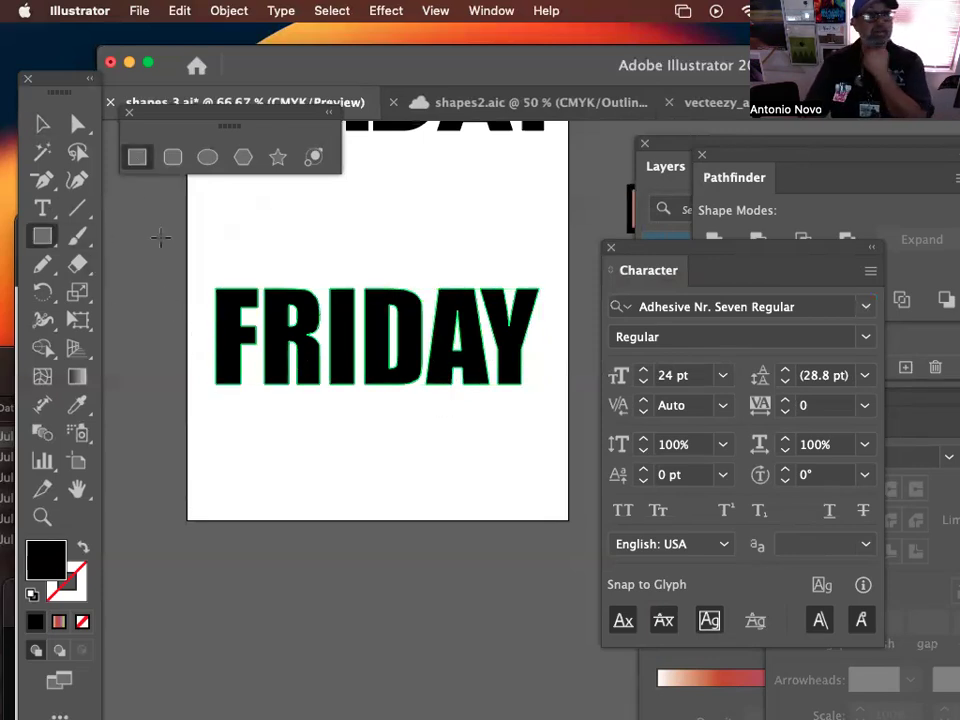
{"action": "left_click_drag", "start_coordinate": [198, 376], "coordinate": [537, 391]}
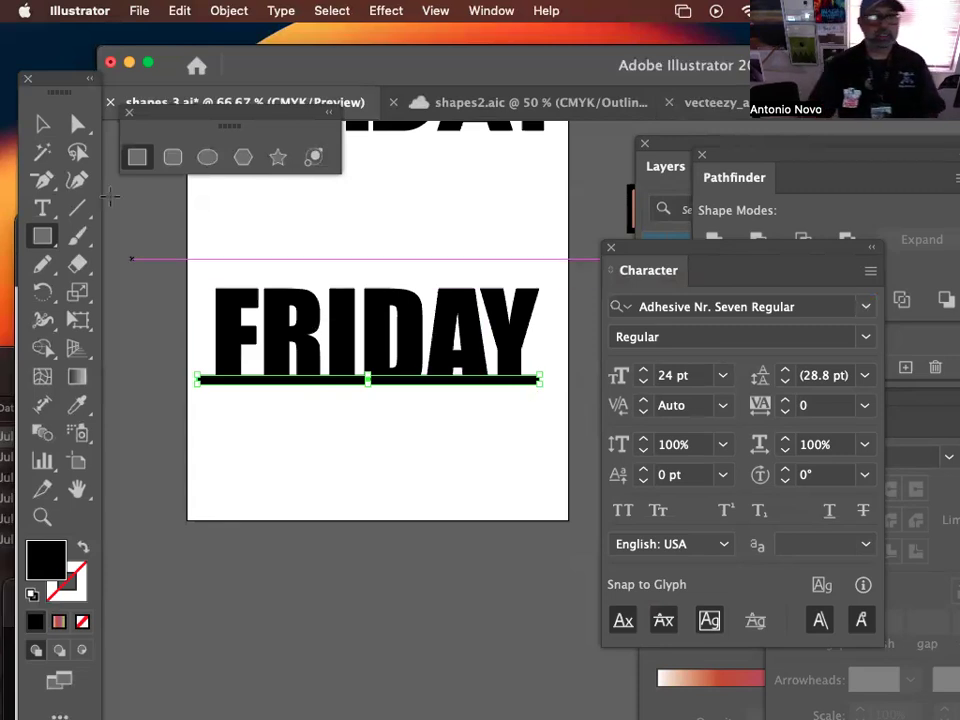
{"action": "left_click", "coordinate": [42, 123]}
{"action": "left_click", "coordinate": [268, 396]}
{"action": "mouse_move", "coordinate": [270, 385]}
{"action": "left_mouse_down"}
{"action": "mouse_move", "coordinate": [328, 621]}
{"action": "mouse_move", "coordinate": [321, 628]}
{"action": "mouse_move", "coordinate": [296, 416]}
{"action": "mouse_move", "coordinate": [274, 389]}
{"action": "left_mouse_up"}
Step: Thicken the rectangle in Outline view by extending its lower edge downward, then return to Preview and deselect
{"action": "key", "text": "super+y"}
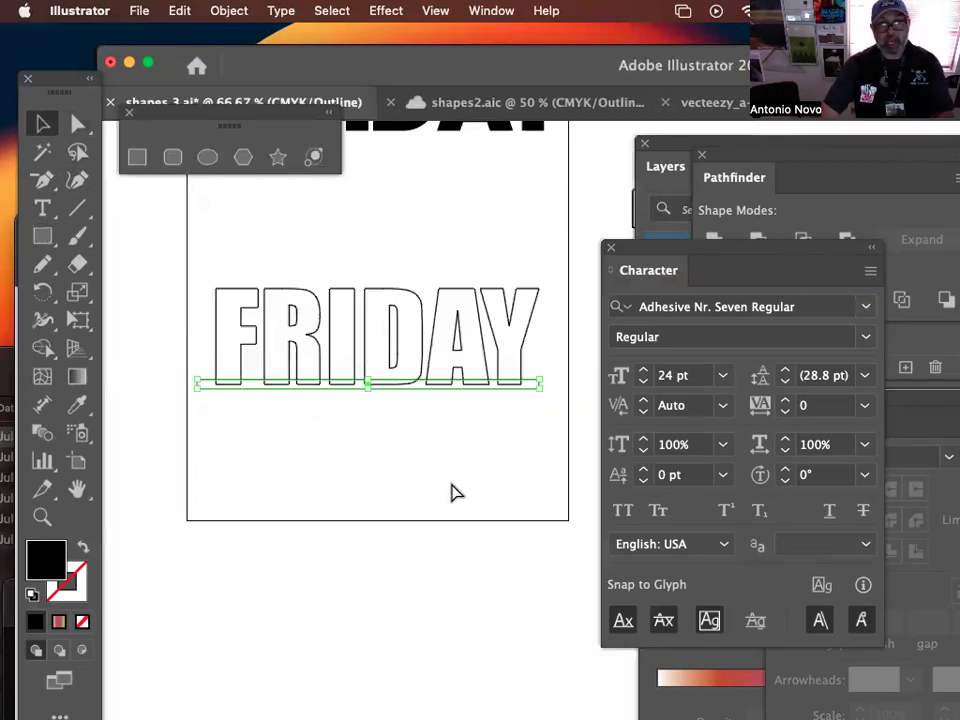
{"action": "key", "text": "super+1"}
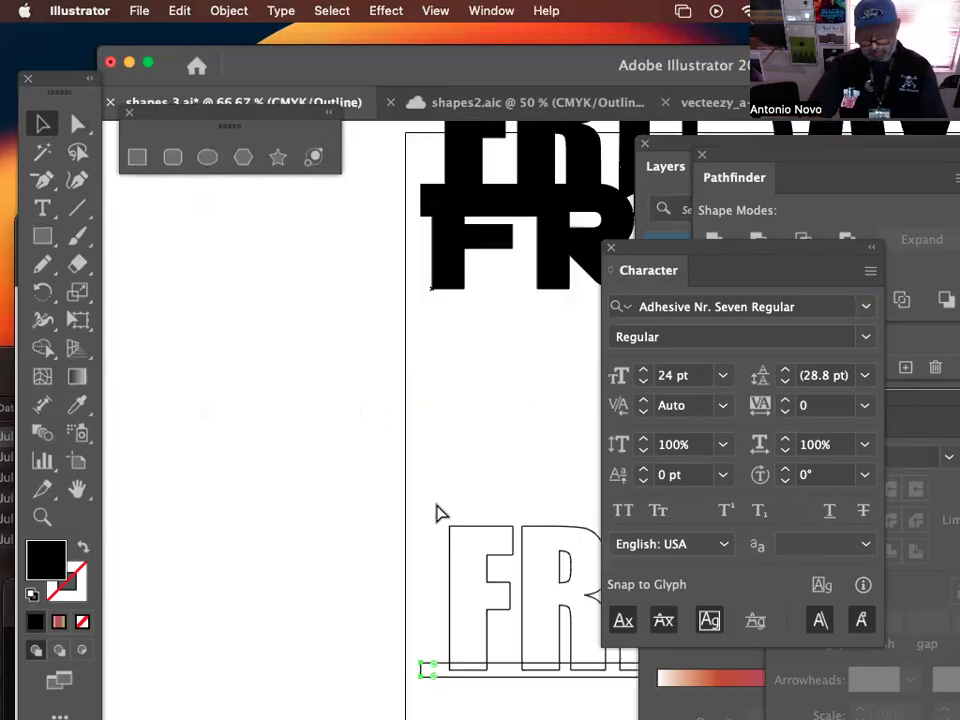
{"action": "left_click_drag", "start_coordinate": [421, 437], "coordinate": [277, 272]}
{"action": "left_click_drag", "start_coordinate": [306, 450], "coordinate": [246, 441]}
{"action": "left_click_drag", "start_coordinate": [402, 464], "coordinate": [579, 432]}
{"action": "left_click_drag", "start_coordinate": [374, 393], "coordinate": [377, 418]}
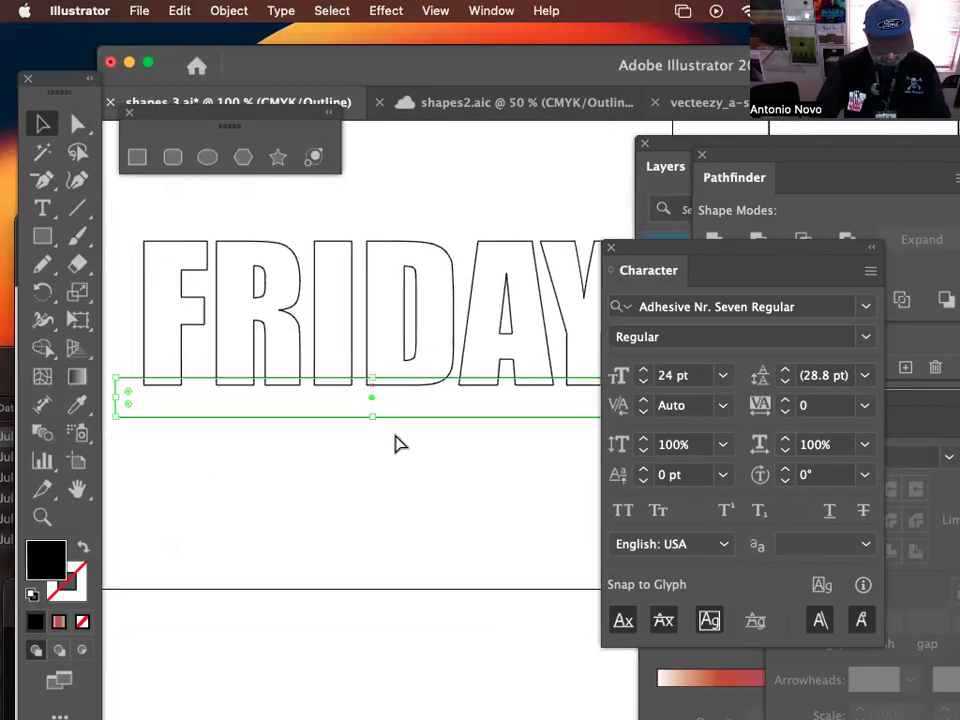
{"action": "key", "text": "super+y"}
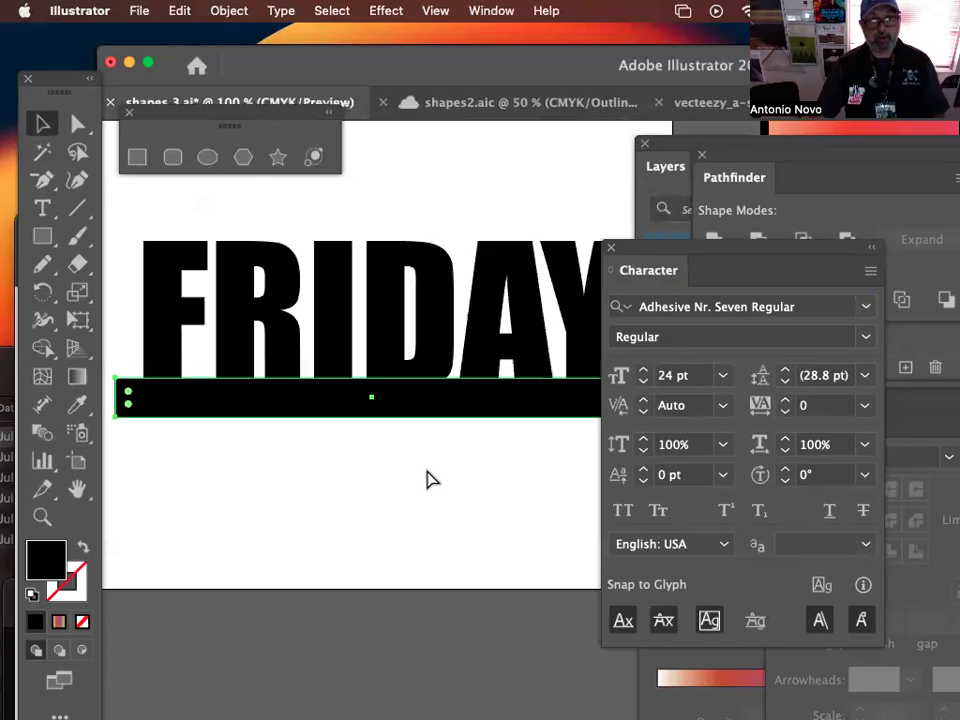
{"action": "key", "text": "super+minus"}
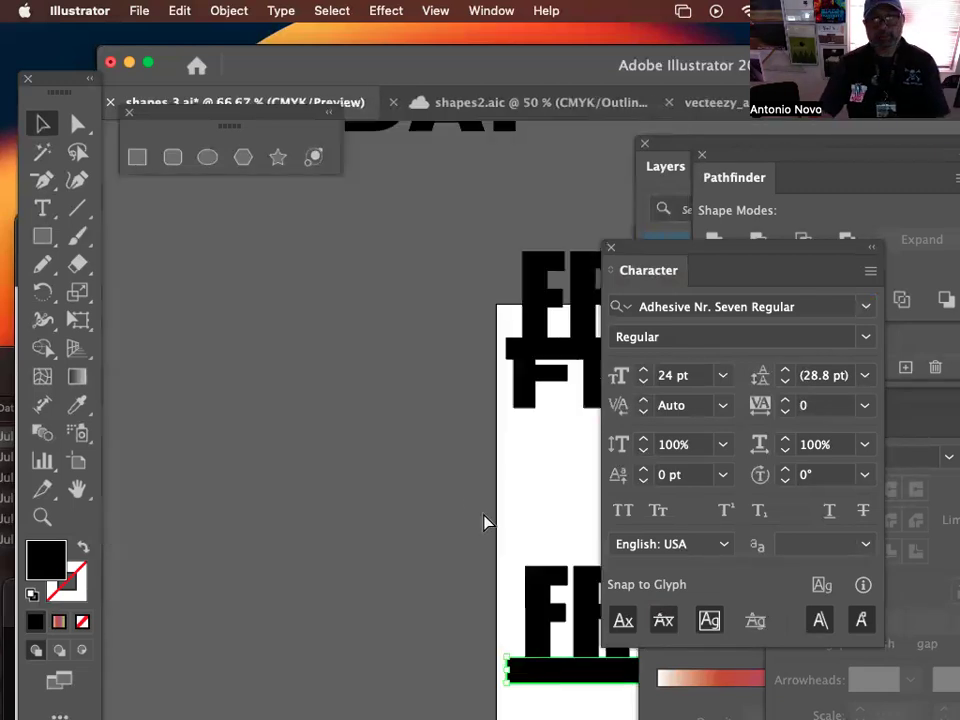
{"action": "left_click", "coordinate": [485, 516]}
{"action": "left_click_drag", "start_coordinate": [510, 506], "coordinate": [236, 257]}
{"action": "left_click_drag", "start_coordinate": [317, 266], "coordinate": [291, 252]}
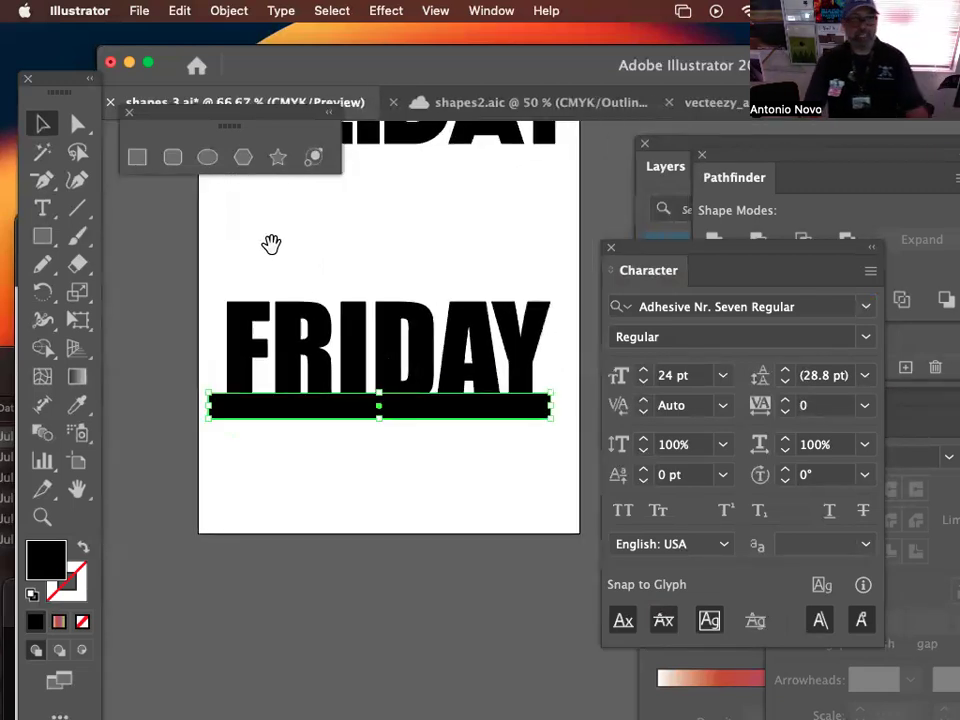
{"action": "left_click", "coordinate": [171, 232]}
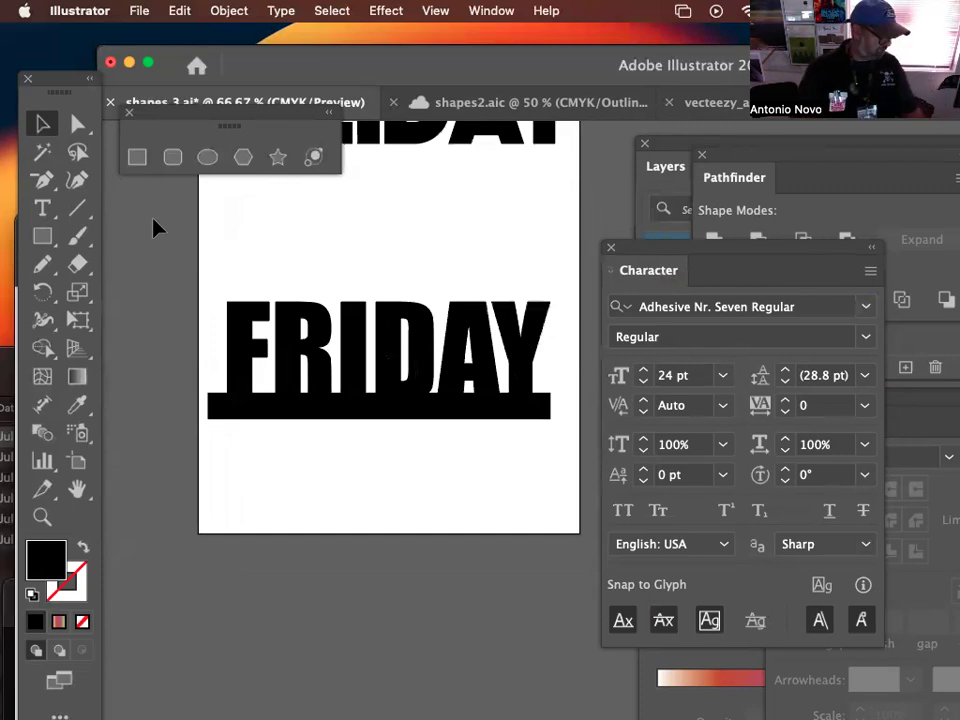
Step: Select the outlined FRIDAY together with the overlapping bar and bring the Pathfinder operations into full view beside the artwork
{"action": "left_click_drag", "start_coordinate": [161, 278], "coordinate": [555, 432]}
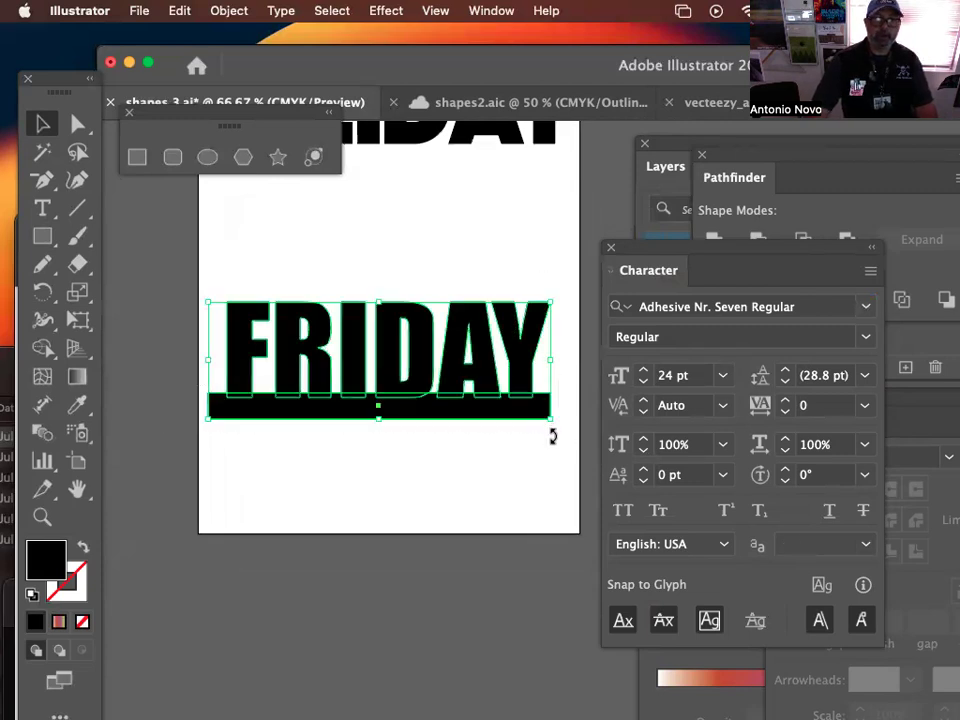
{"action": "left_click_drag", "start_coordinate": [730, 163], "coordinate": [604, 173]}
{"action": "left_click", "coordinate": [490, 11]}
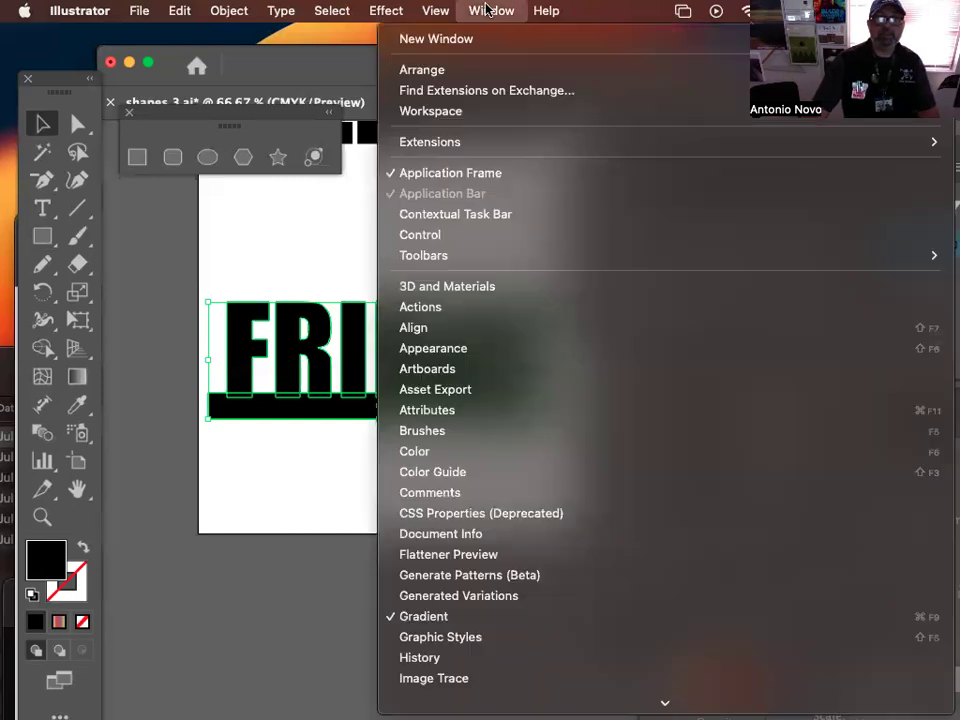
{"action": "mouse_move", "coordinate": [529, 707]}
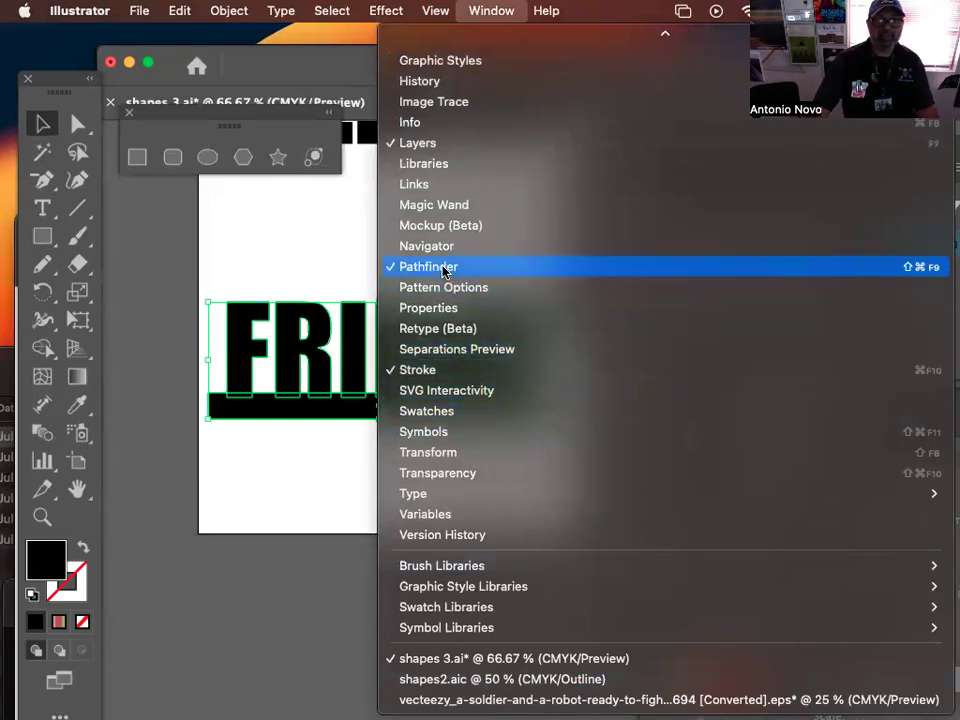
{"action": "left_click", "coordinate": [443, 268]}
{"action": "left_click", "coordinate": [491, 10]}
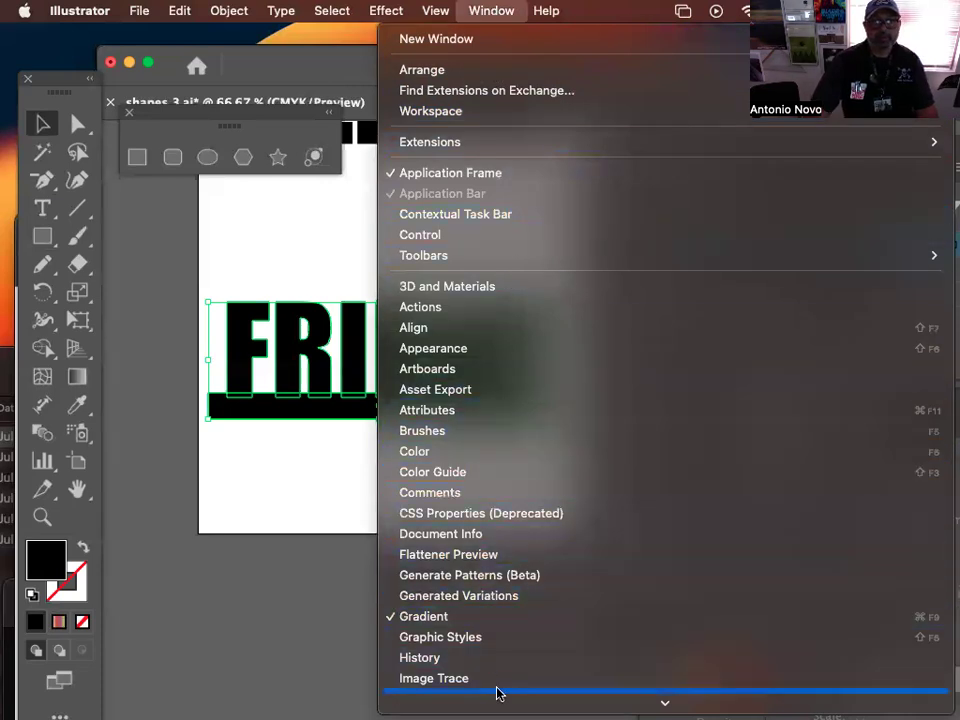
{"action": "mouse_move", "coordinate": [499, 703]}
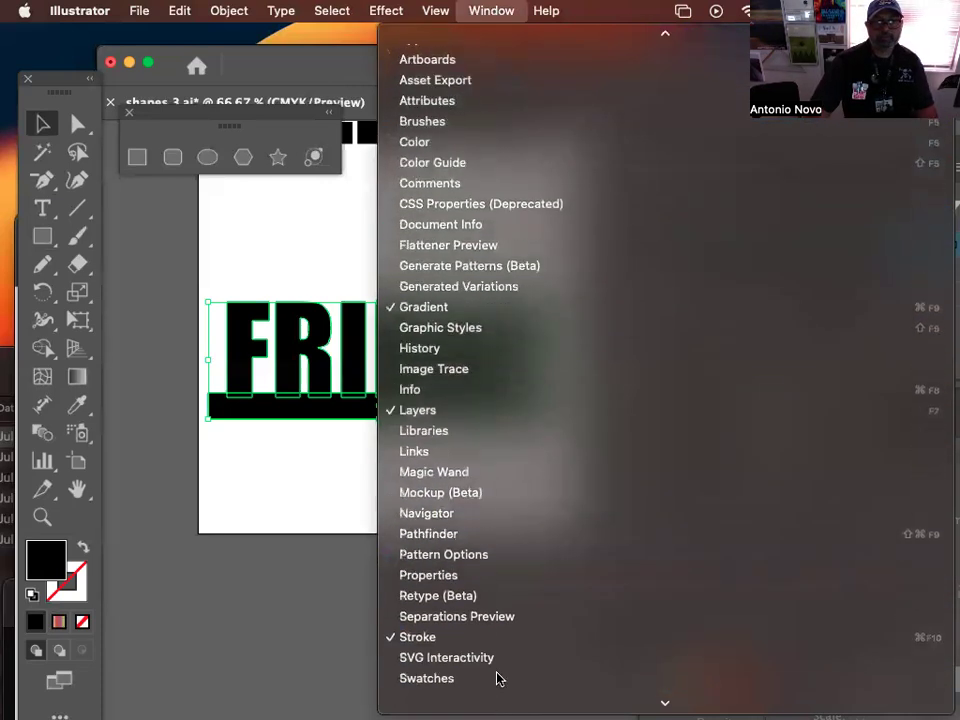
{"action": "left_click", "coordinate": [489, 540]}
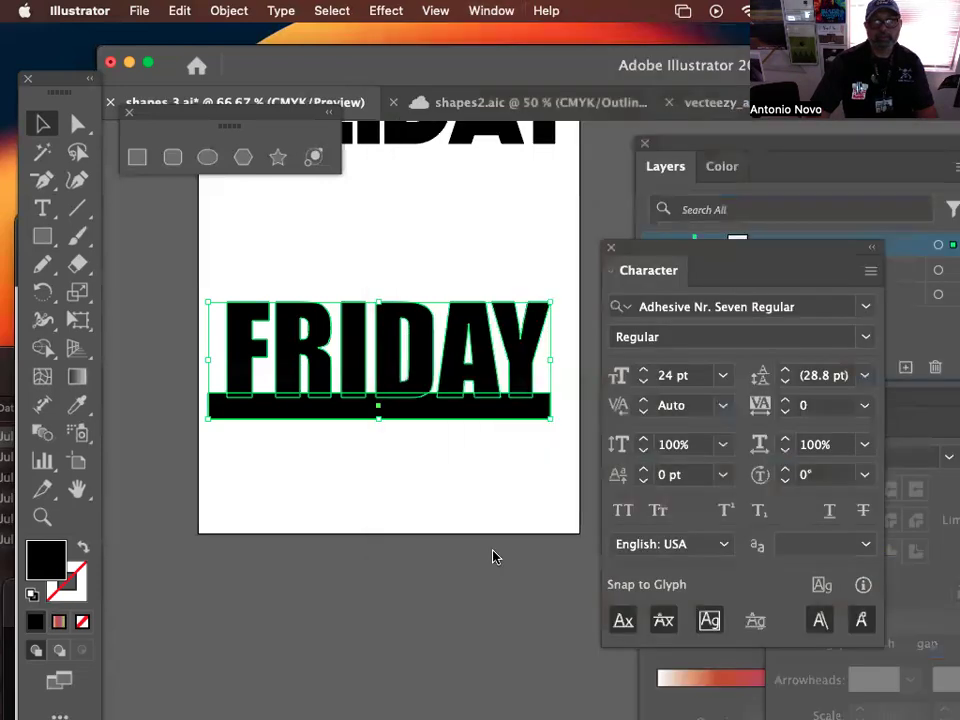
{"action": "left_click", "coordinate": [129, 362]}
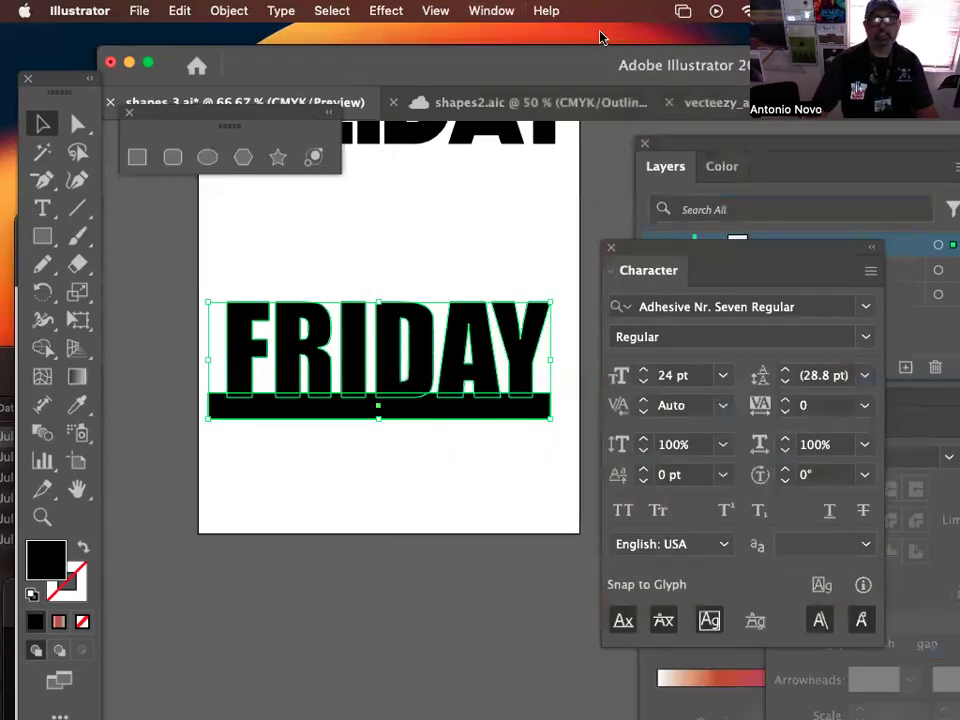
{"action": "left_click", "coordinate": [491, 10]}
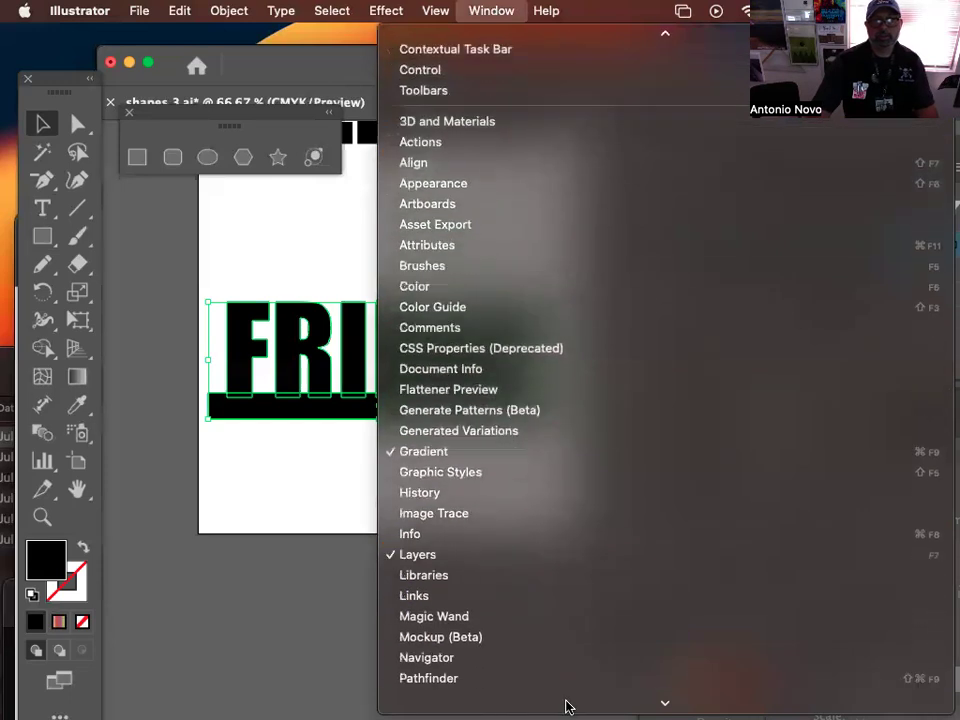
{"action": "left_click", "coordinate": [533, 453]}
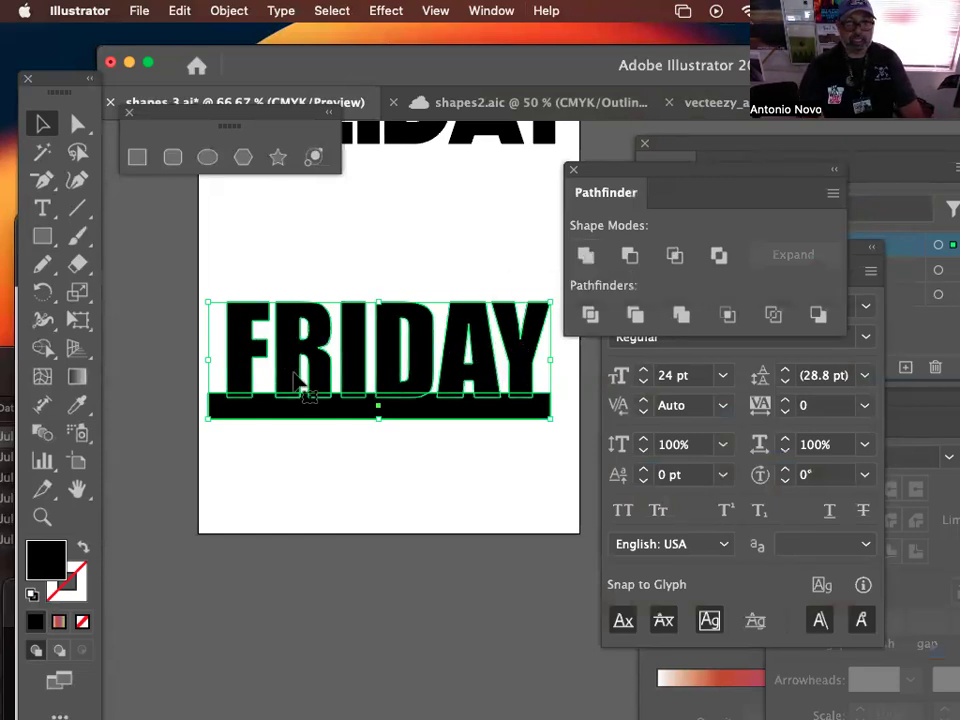
Step: Unite the outlined FRIDAY and the bar into one shape, check its contour in Outline view, and return to Preview
{"action": "left_click", "coordinate": [586, 256]}
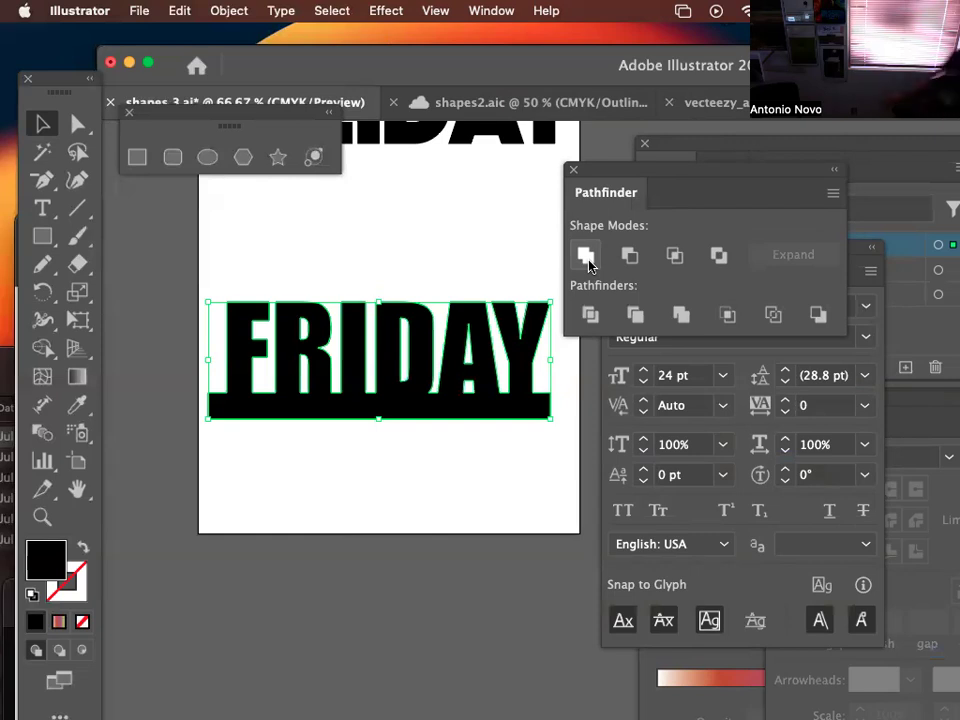
{"action": "left_click", "coordinate": [586, 257]}
{"action": "key", "text": "super+y"}
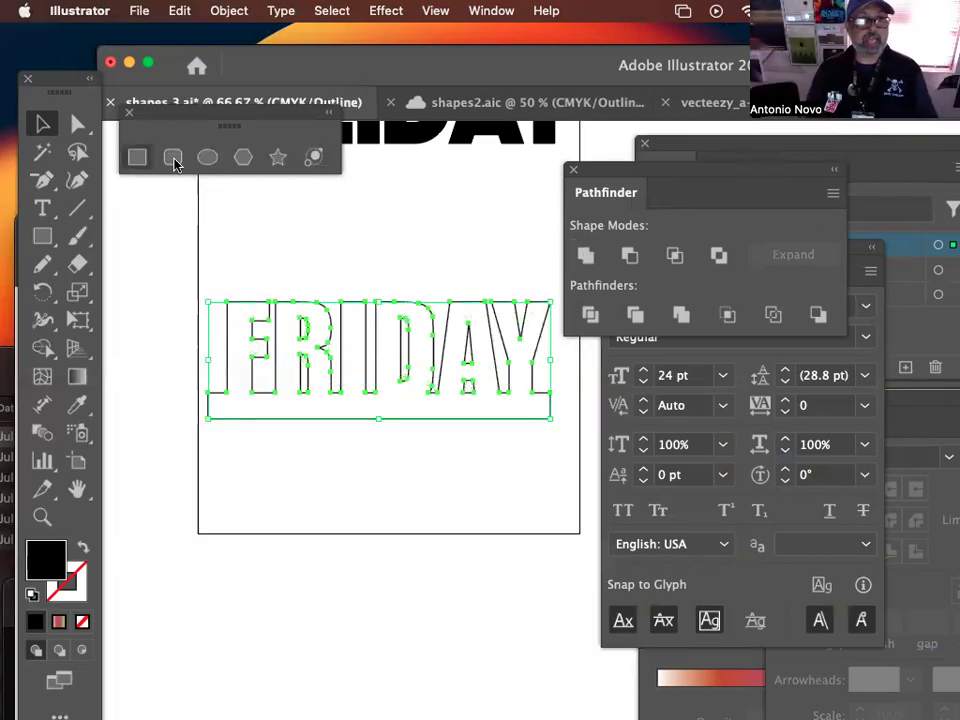
{"action": "left_click", "coordinate": [405, 440]}
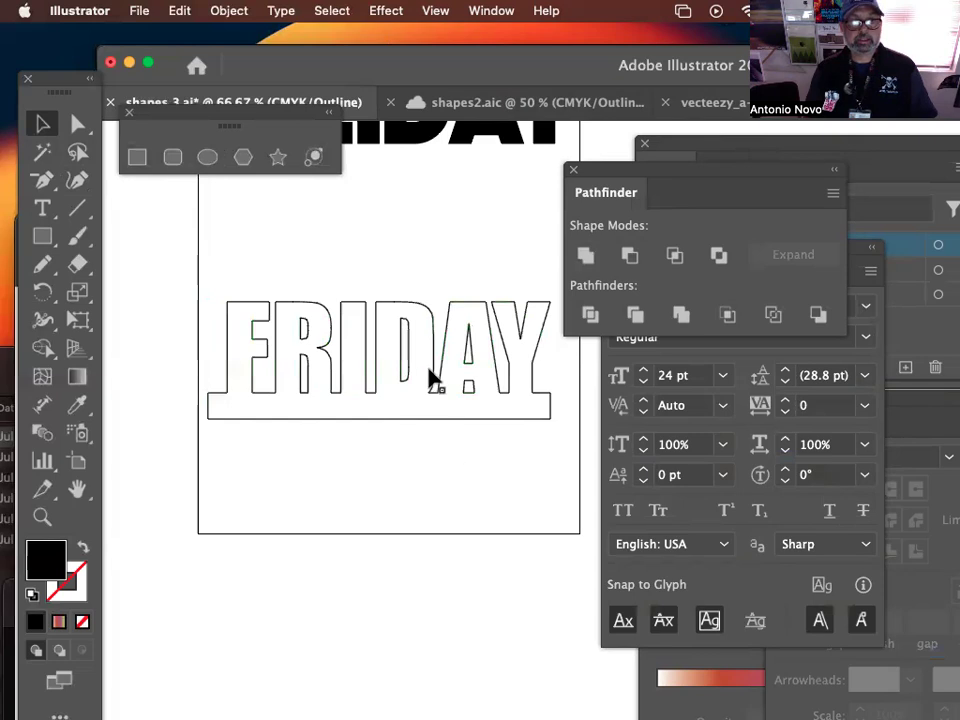
{"action": "key", "text": "super+y"}
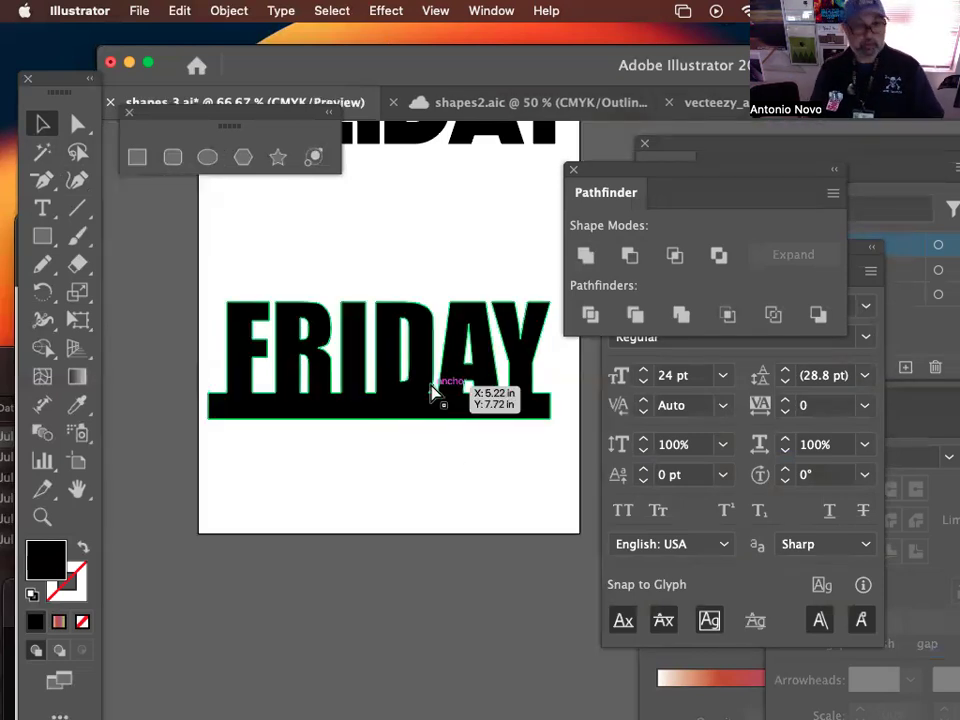
{"action": "left_click_drag", "start_coordinate": [609, 171], "coordinate": [647, 171]}
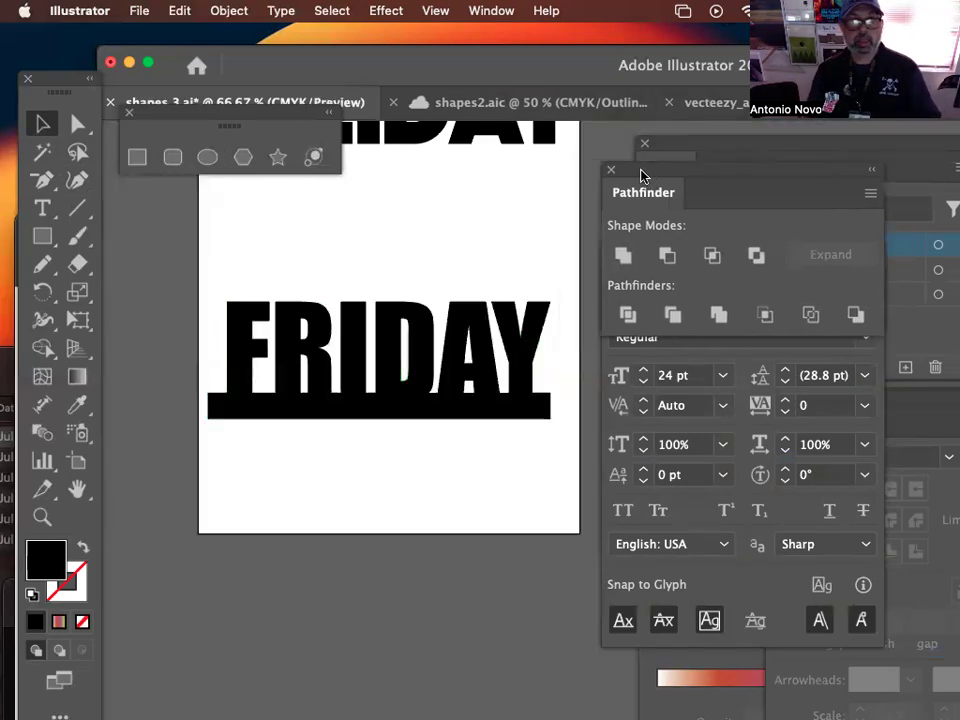
Step: Switch to Chrome, search for "beautiful sunset" in a new window, and decline sharing the precise location
{"action": "mouse_move", "coordinate": [446, 706]}
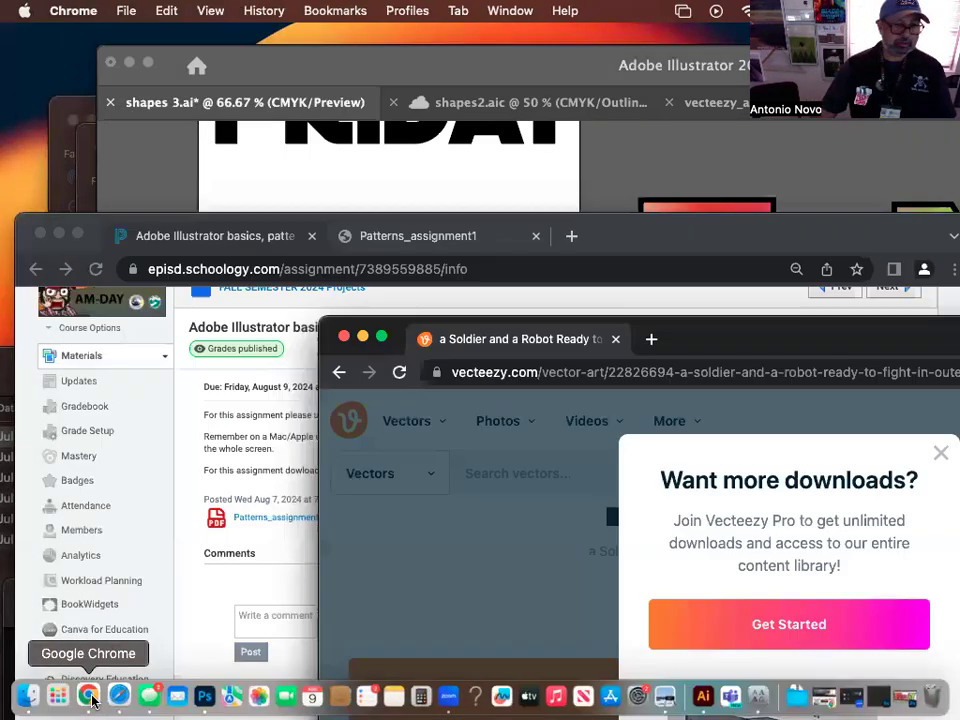
{"action": "left_click", "coordinate": [82, 696]}
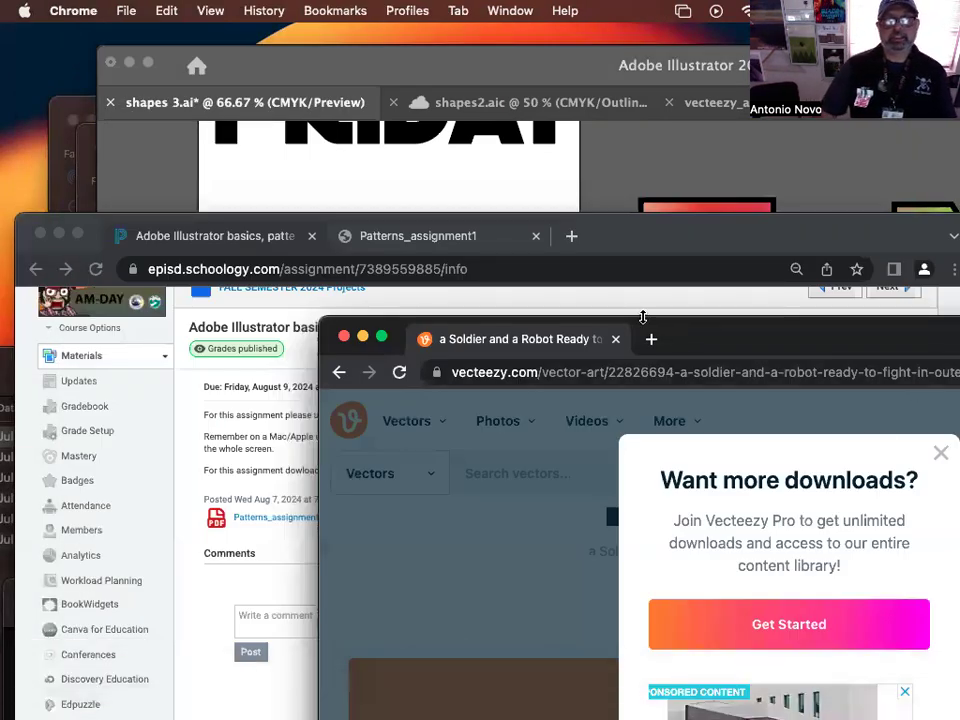
{"action": "key", "text": "super+n"}
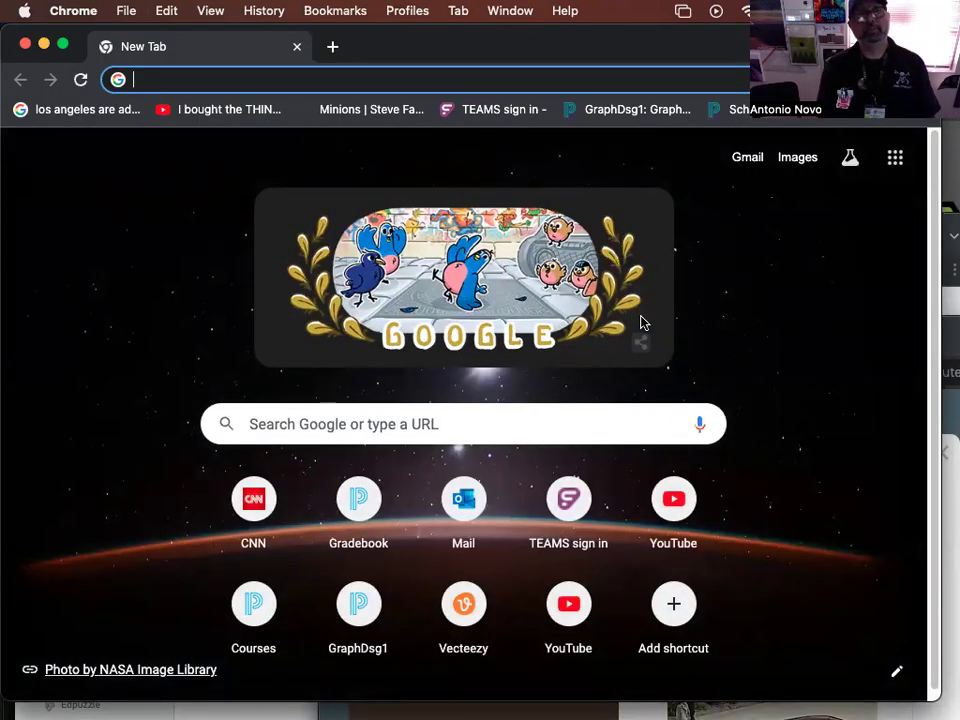
{"action": "type", "text": "beauf"}
{"action": "key", "text": "BackSpace"}
{"action": "key", "text": "BackSpace"}
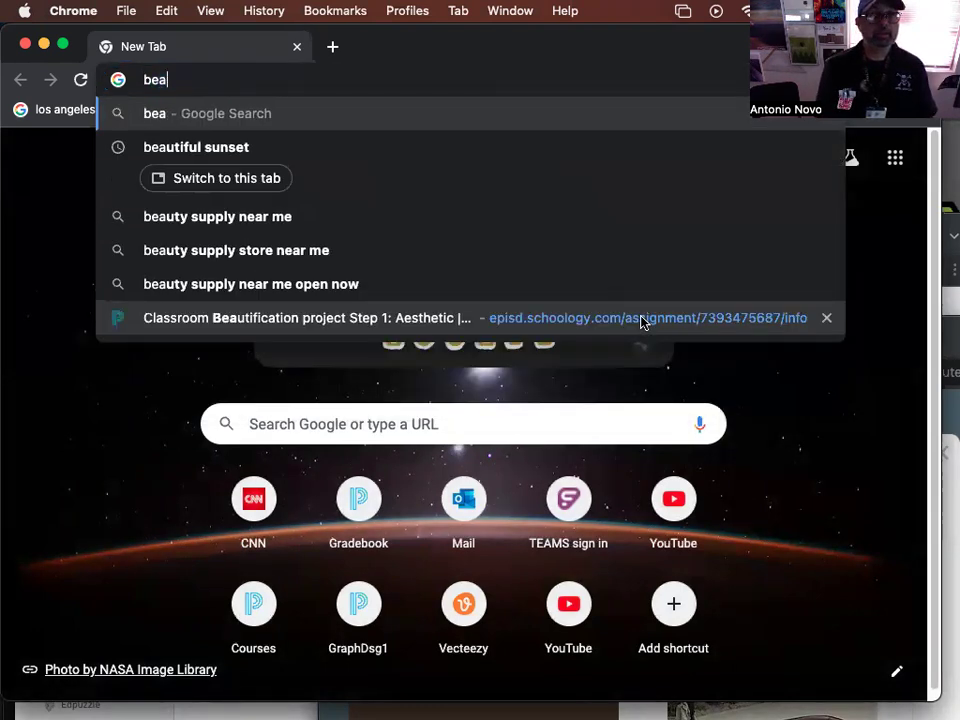
{"action": "type", "text": "u"}
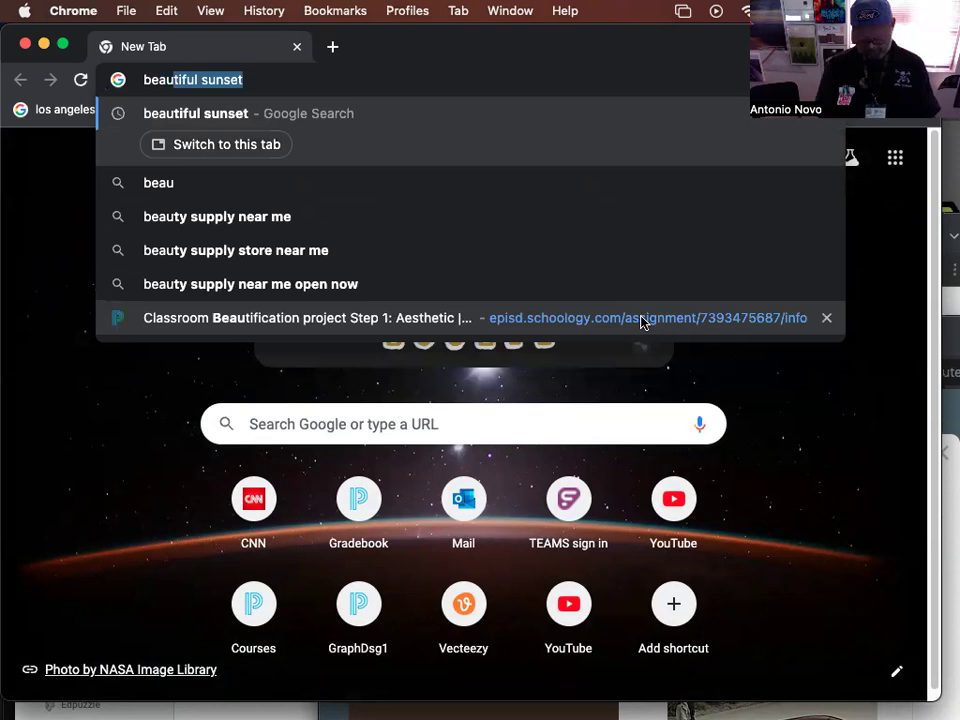
{"action": "key", "text": "Return"}
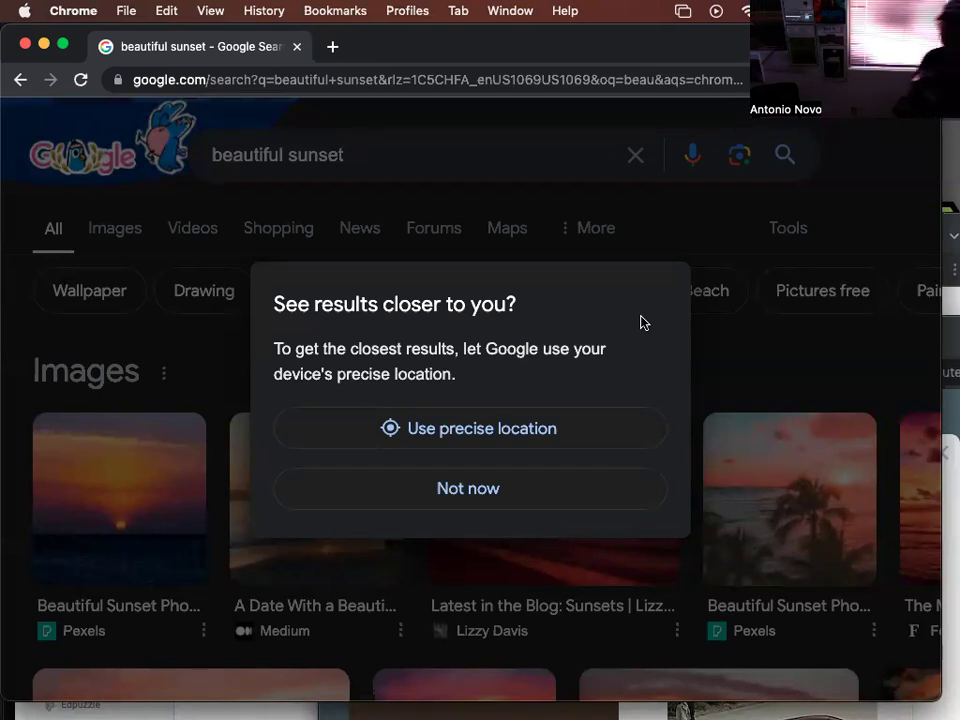
{"action": "left_click", "coordinate": [504, 490]}
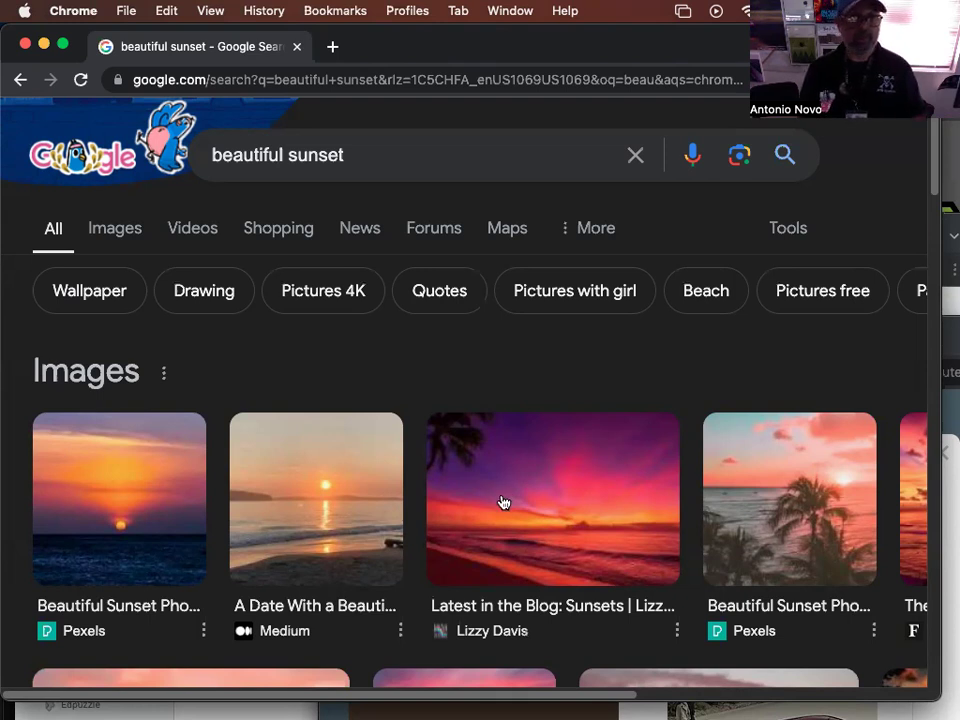
Step: Show the image results for beautiful sunset and filter them to the Large size
{"action": "left_click", "coordinate": [130, 237]}
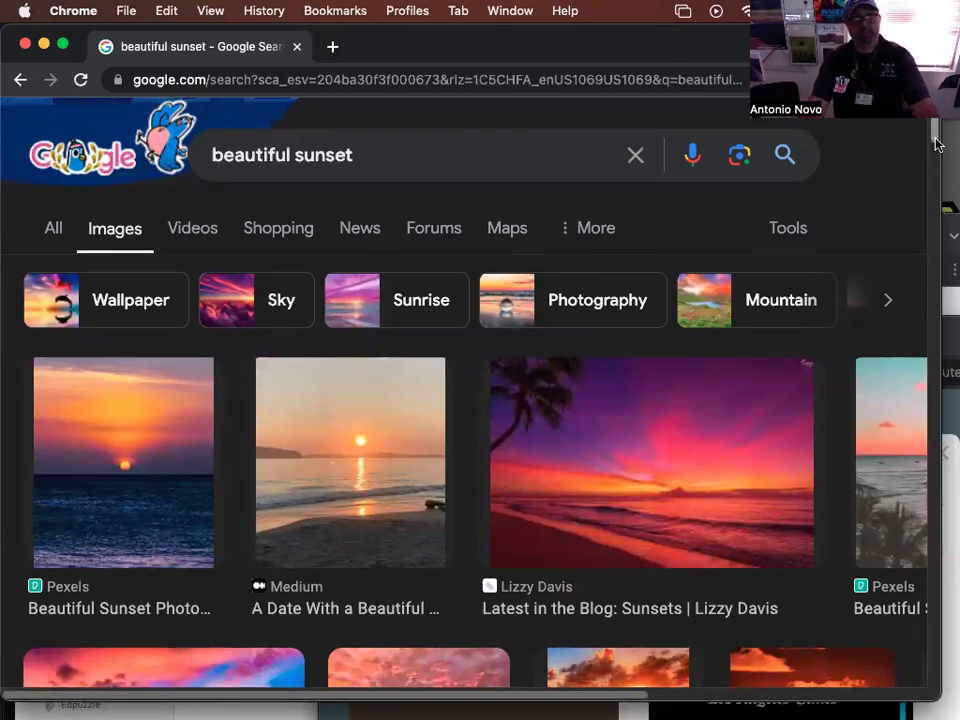
{"action": "left_click", "coordinate": [792, 230]}
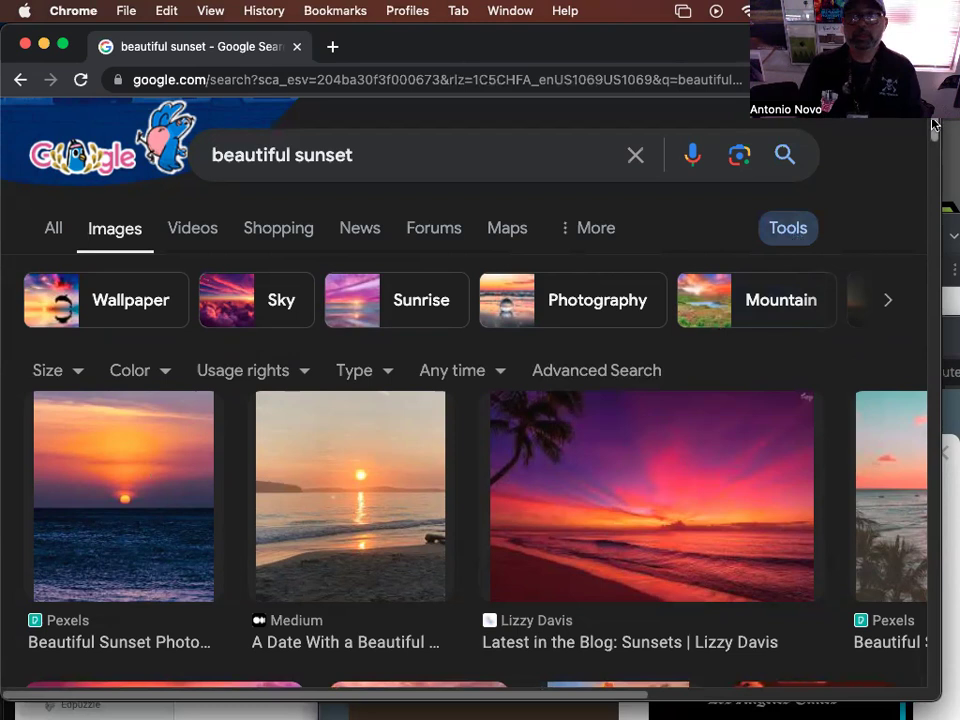
{"action": "scroll", "coordinate": [935, 130], "scroll_direction": "down", "scroll_amount": 3}
{"action": "scroll", "coordinate": [880, 170], "scroll_direction": "up", "scroll_amount": 3}
{"action": "left_click", "coordinate": [808, 212]}
{"action": "left_click", "coordinate": [808, 212]}
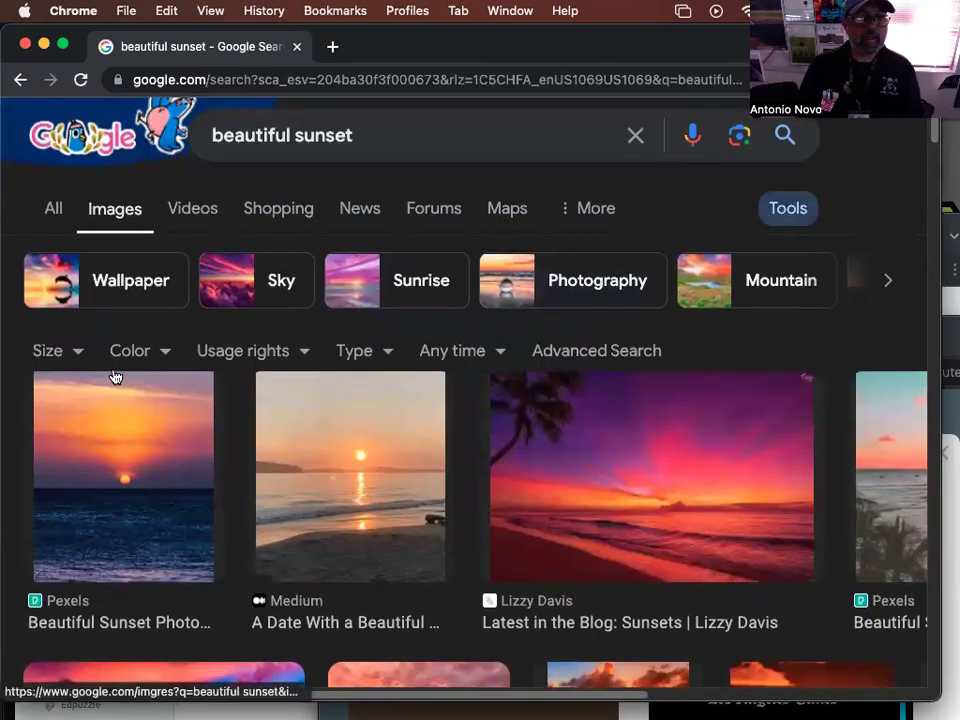
{"action": "left_click", "coordinate": [78, 353]}
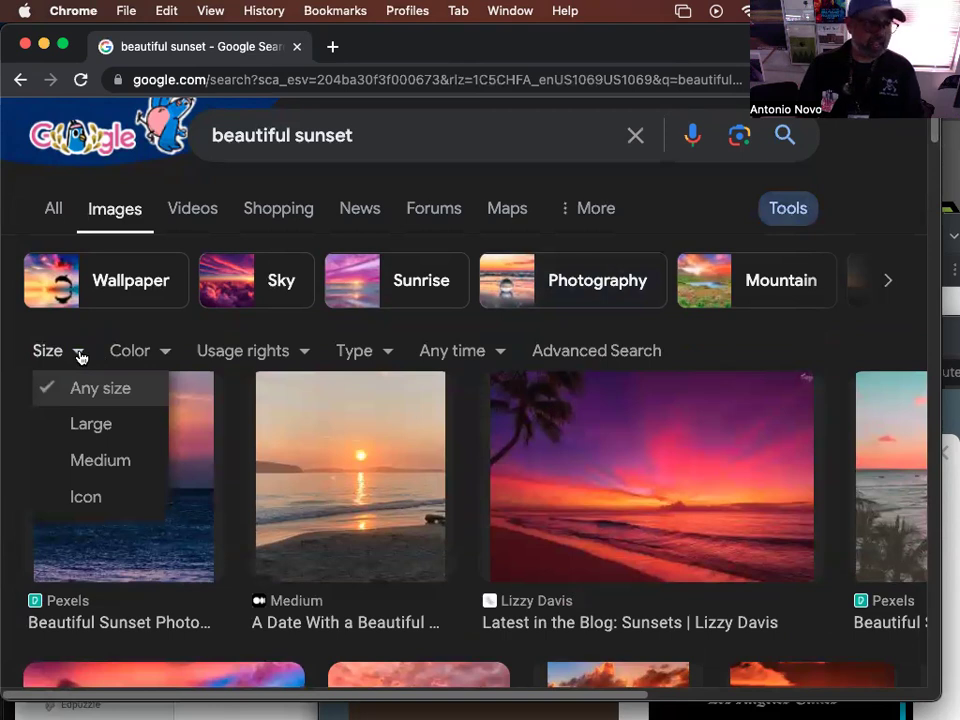
{"action": "left_click", "coordinate": [97, 432]}
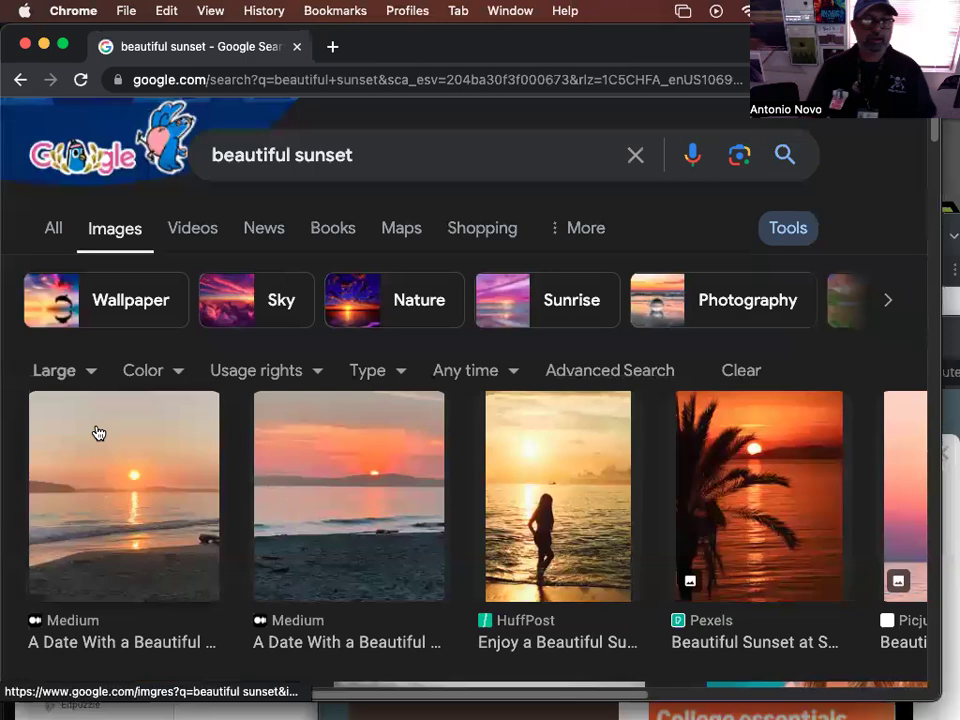
Step: Browse the large sunset images for a colourful photo suited to the FRIDAY shape
{"action": "scroll", "coordinate": [366, 488], "scroll_direction": "down", "scroll_amount": 5}
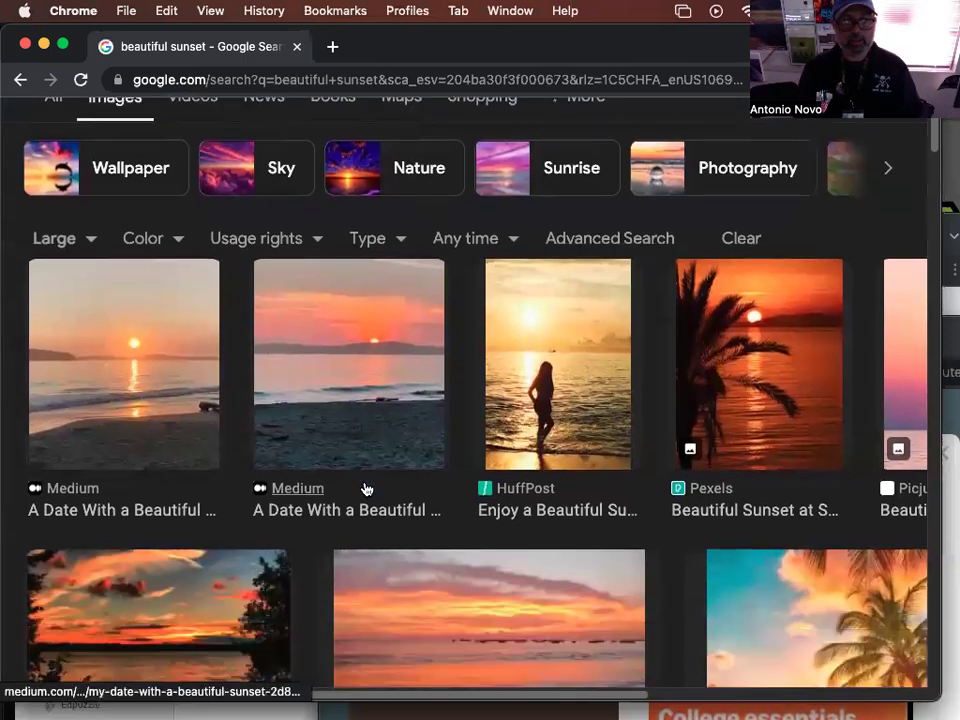
{"action": "scroll", "coordinate": [365, 488], "scroll_direction": "down", "scroll_amount": 5}
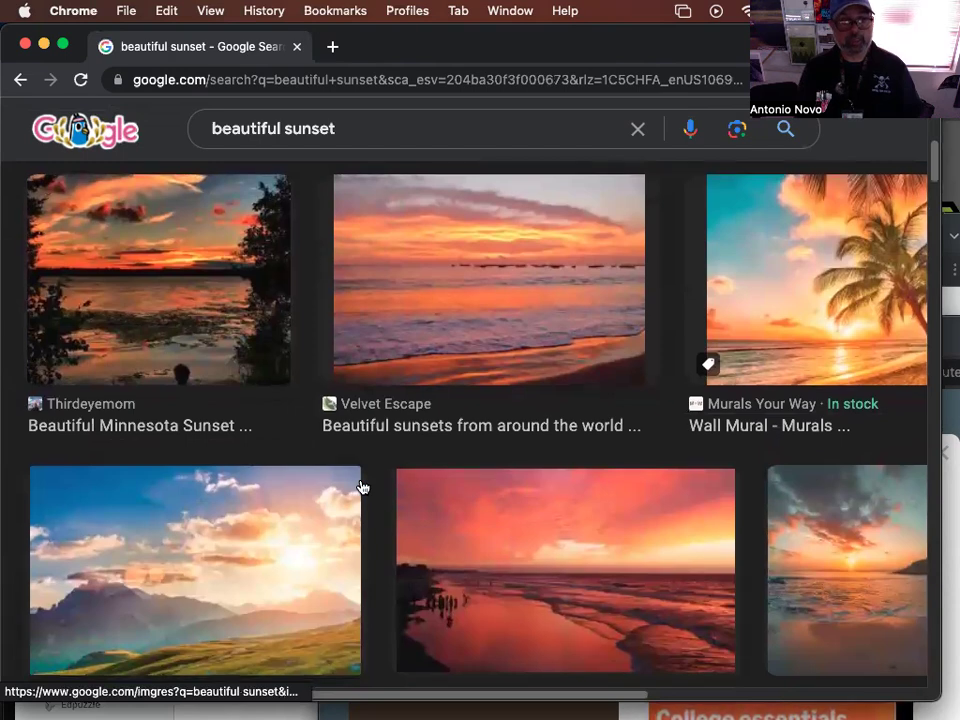
{"action": "scroll", "coordinate": [430, 501], "scroll_direction": "down", "scroll_amount": 1}
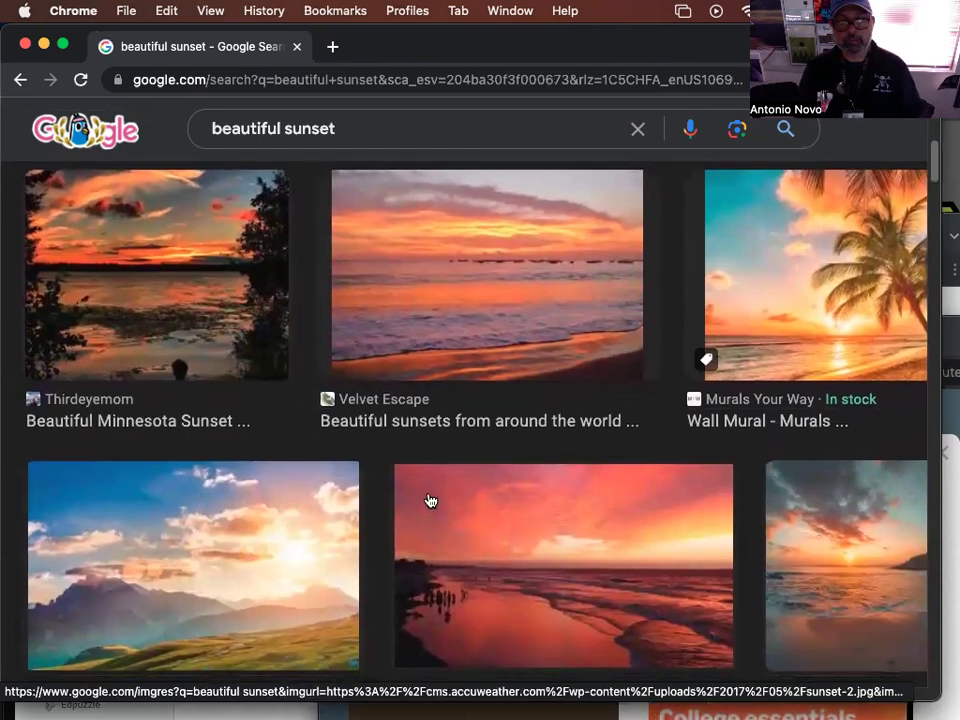
{"action": "scroll", "coordinate": [430, 501], "scroll_direction": "down", "scroll_amount": 7}
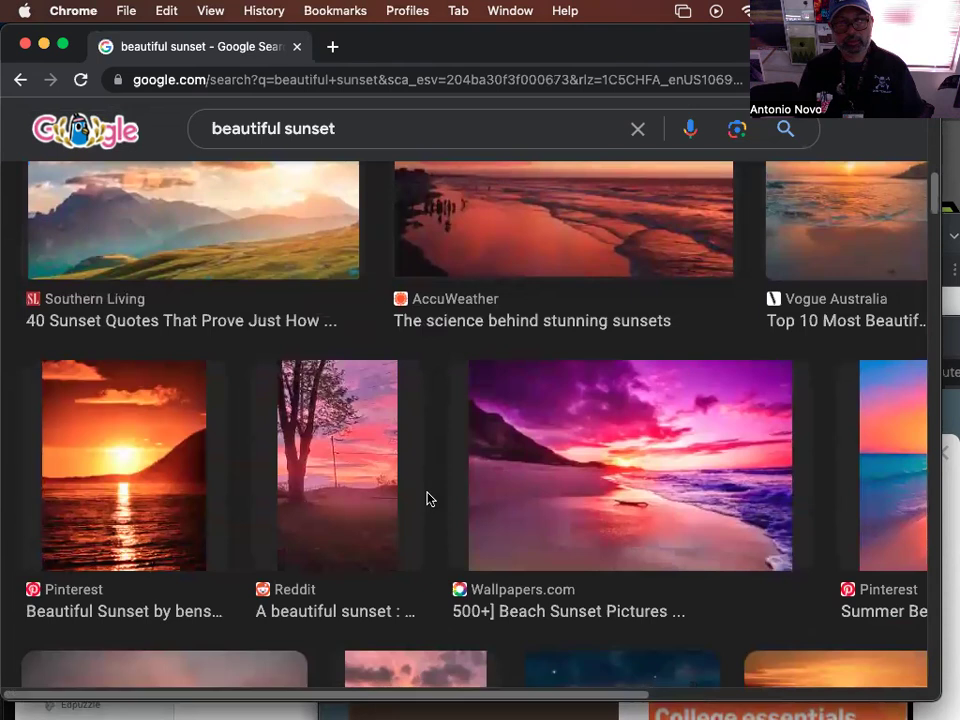
{"action": "scroll", "coordinate": [427, 499], "scroll_direction": "up", "scroll_amount": 4}
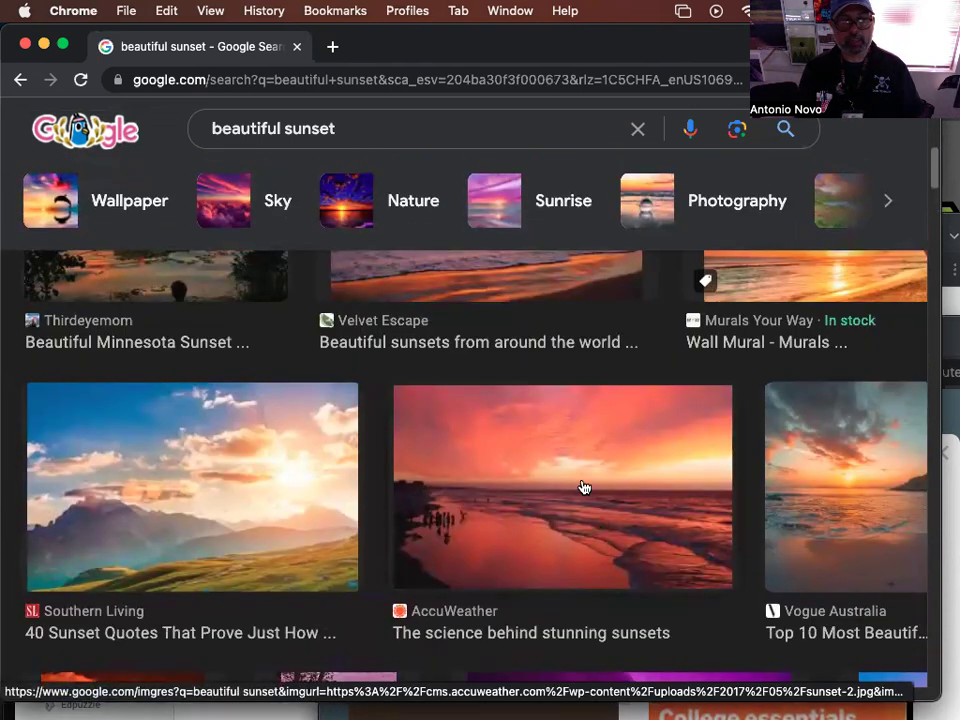
{"action": "scroll", "coordinate": [588, 500], "scroll_direction": "down", "scroll_amount": 8}
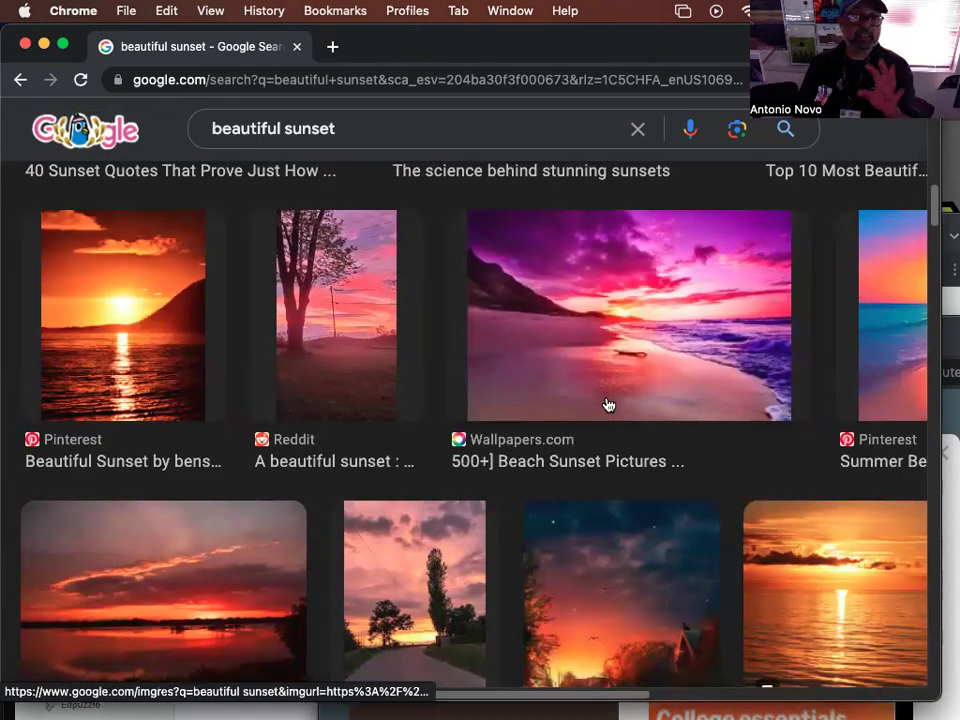
{"action": "scroll", "coordinate": [603, 419], "scroll_direction": "down", "scroll_amount": 4}
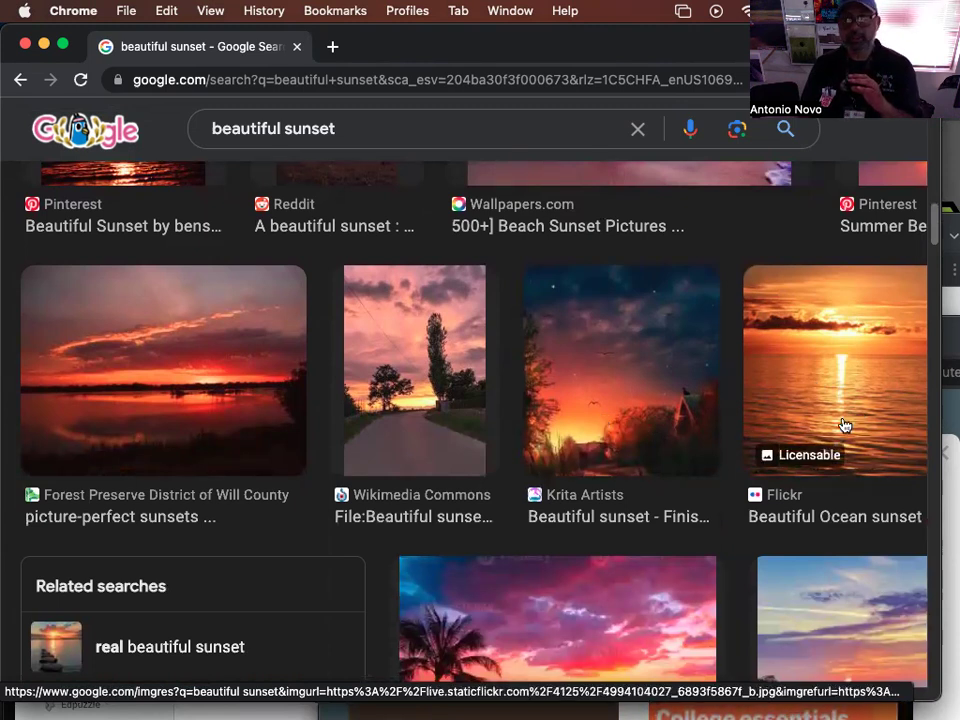
{"action": "scroll", "coordinate": [842, 424], "scroll_direction": "up", "scroll_amount": 6}
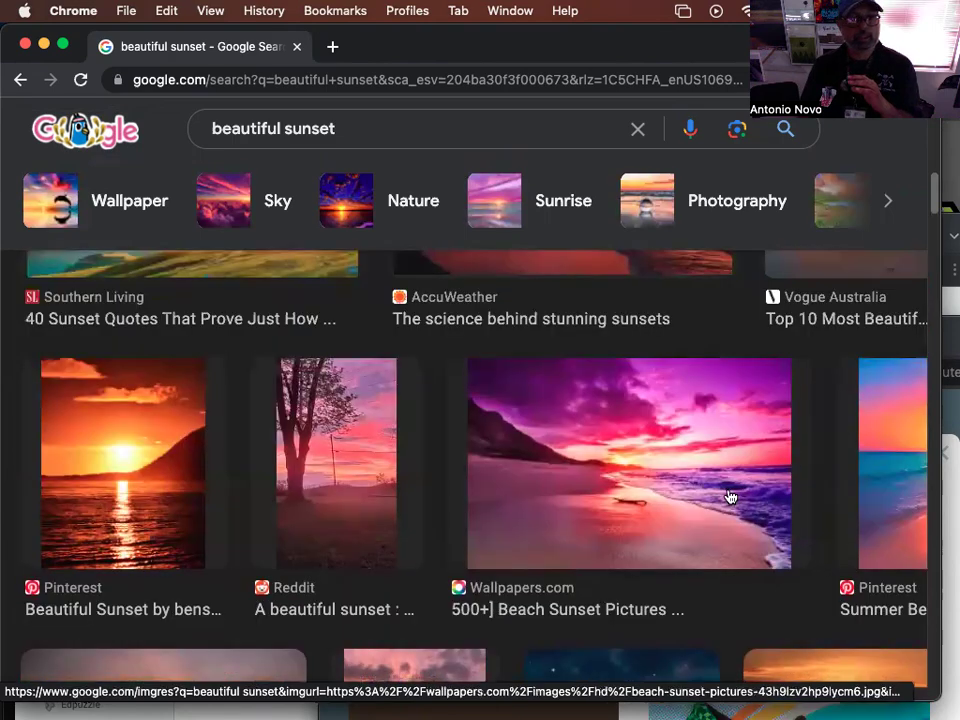
{"action": "scroll", "coordinate": [730, 497], "scroll_direction": "up", "scroll_amount": 5}
{"action": "scroll", "coordinate": [730, 497], "scroll_direction": "up", "scroll_amount": 3}
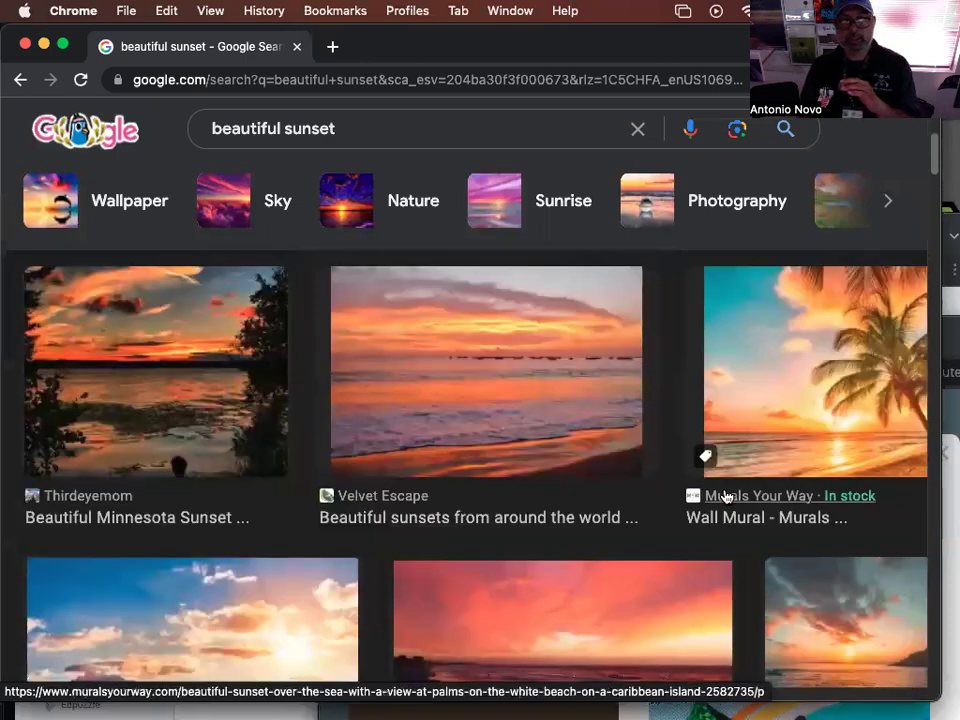
Step: Find the Rough Guides purple sunset photo among the large image results and open its source page
{"action": "scroll", "coordinate": [724, 497], "scroll_direction": "down", "scroll_amount": 3}
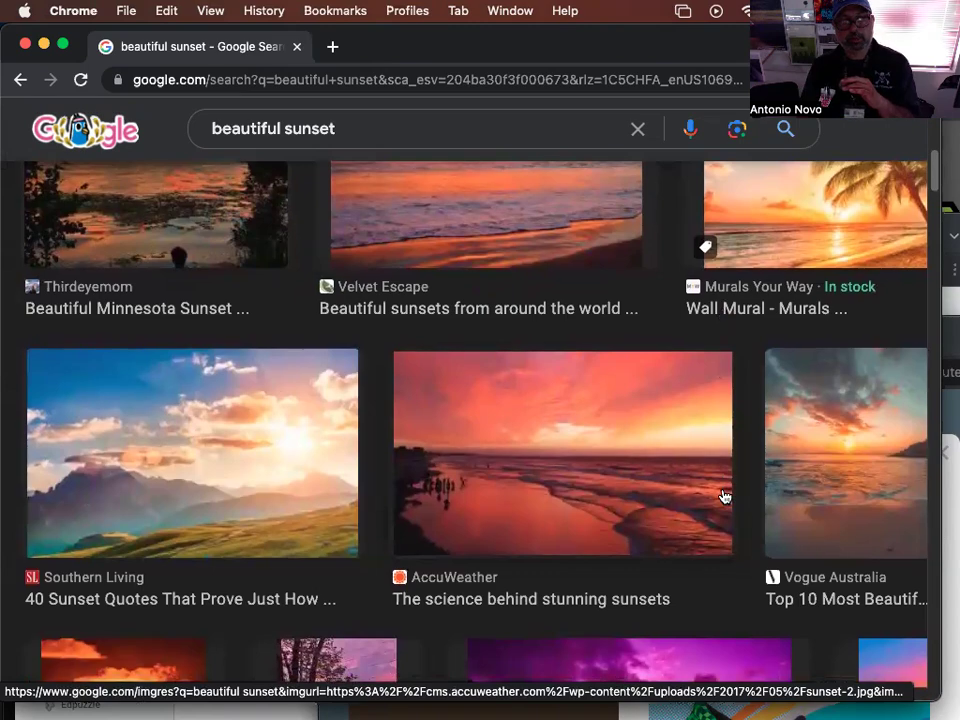
{"action": "scroll", "coordinate": [724, 497], "scroll_direction": "down", "scroll_amount": 2}
{"action": "scroll", "coordinate": [724, 497], "scroll_direction": "down", "scroll_amount": 10}
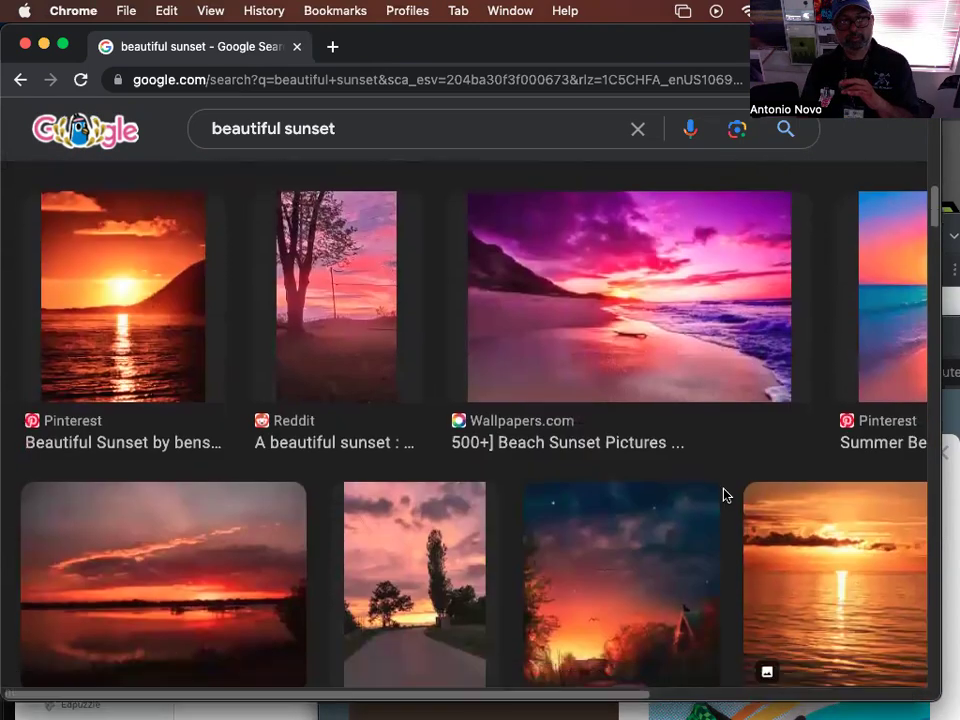
{"action": "scroll", "coordinate": [724, 495], "scroll_direction": "down", "scroll_amount": 5}
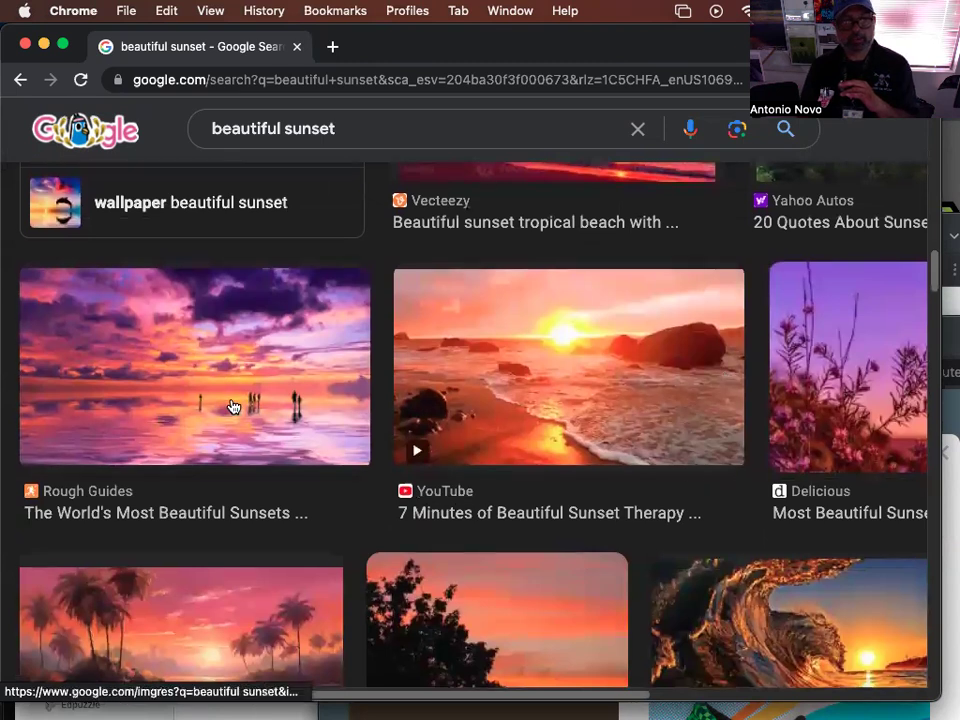
{"action": "left_click", "coordinate": [229, 389]}
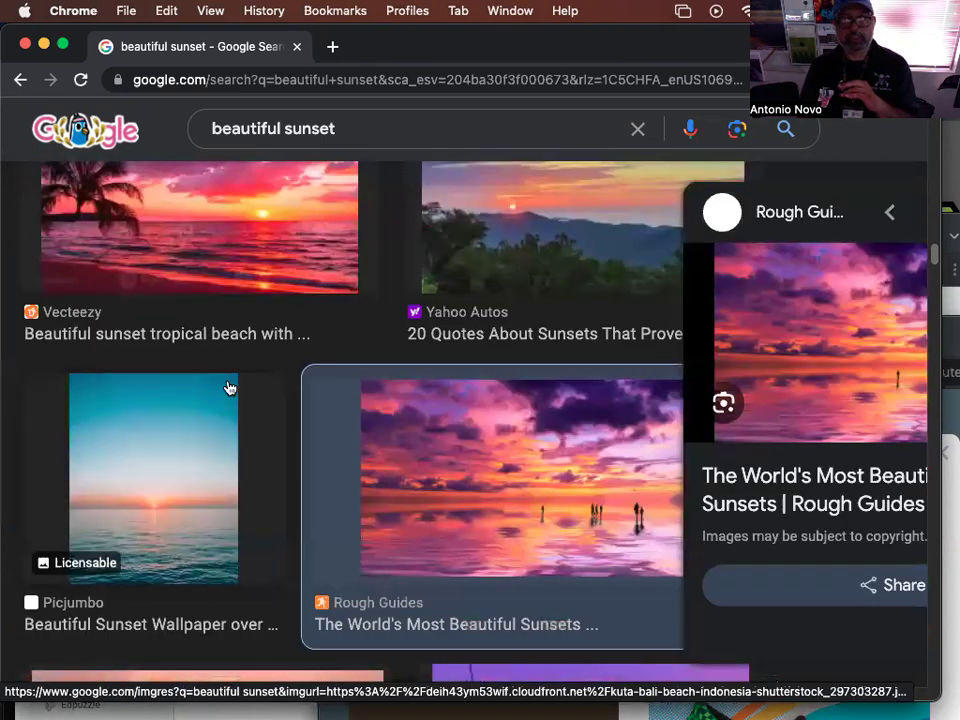
{"action": "left_click", "coordinate": [596, 353]}
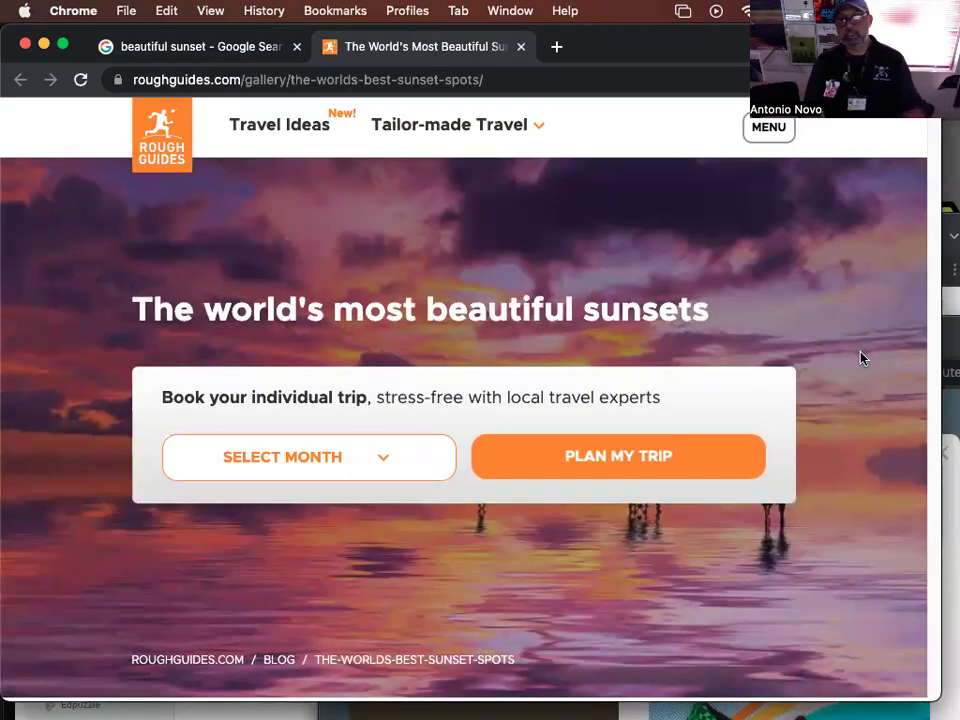
Step: Check the Rough Guides page background for an image save option, return to the image results and close the photo's preview
{"action": "right_click", "coordinate": [853, 349]}
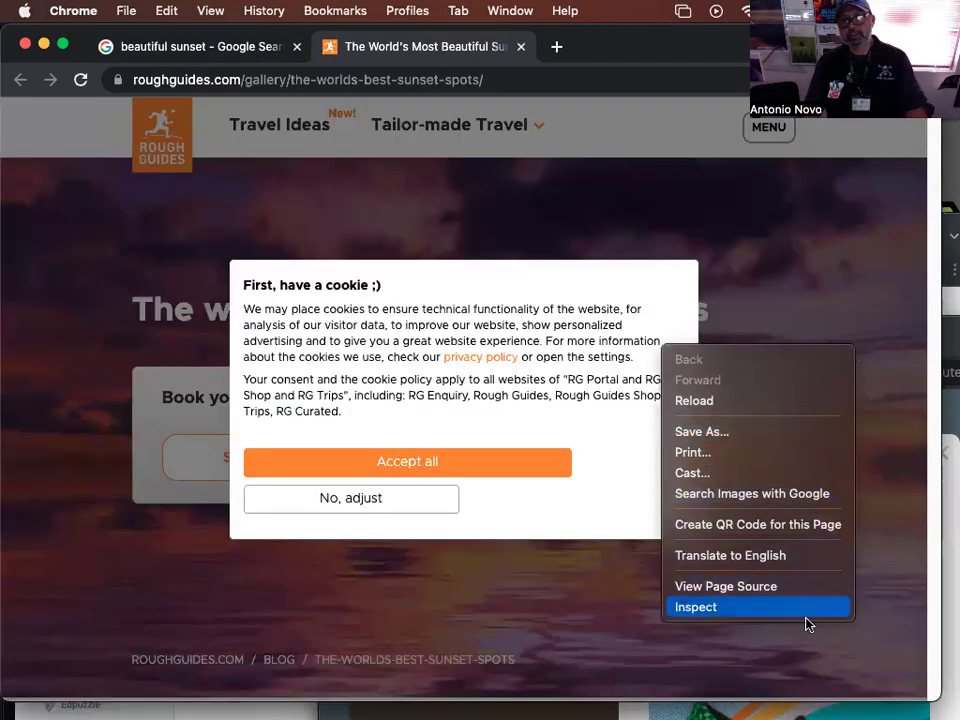
{"action": "left_click", "coordinate": [204, 32]}
{"action": "left_click", "coordinate": [200, 46]}
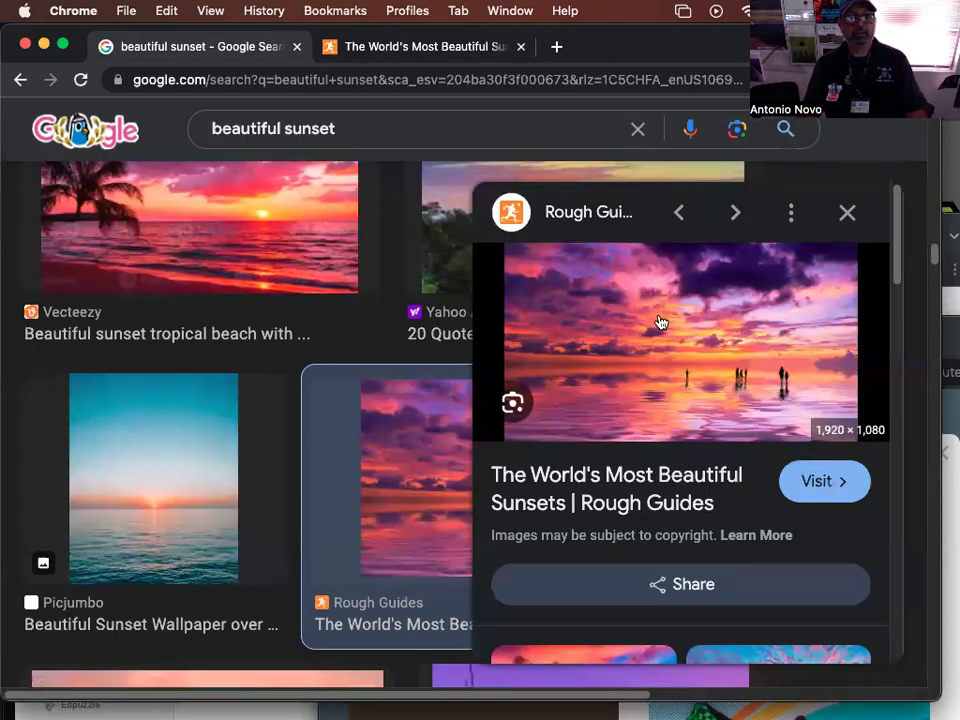
{"action": "left_click", "coordinate": [845, 215]}
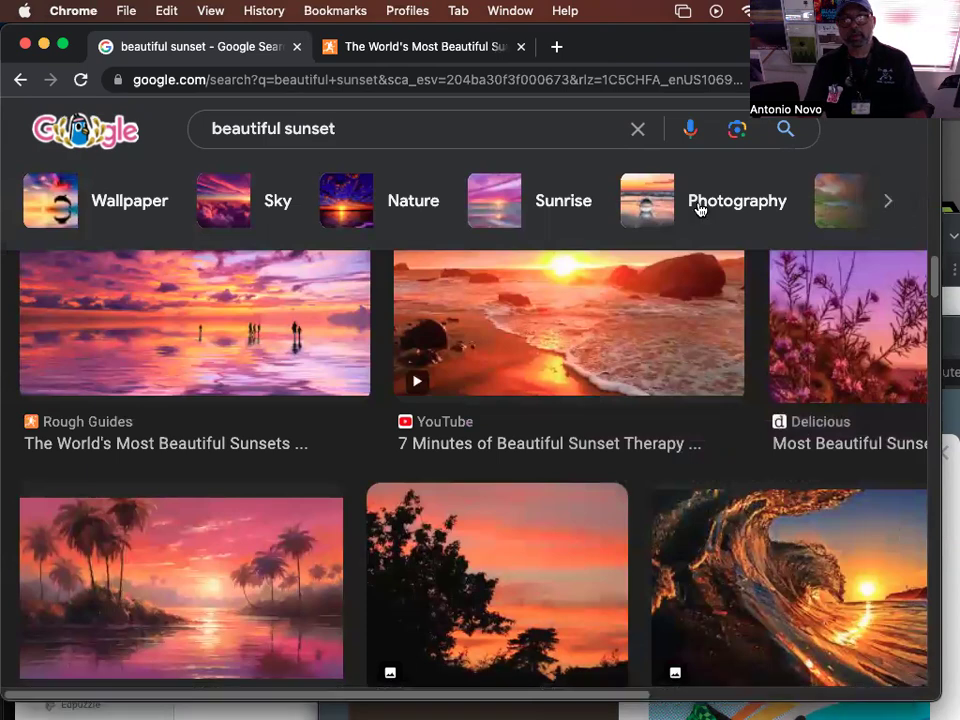
Step: Narrow the sunset images to Photography and open the preview of the colourful Adobe Stock beach sunset
{"action": "left_click", "coordinate": [700, 205]}
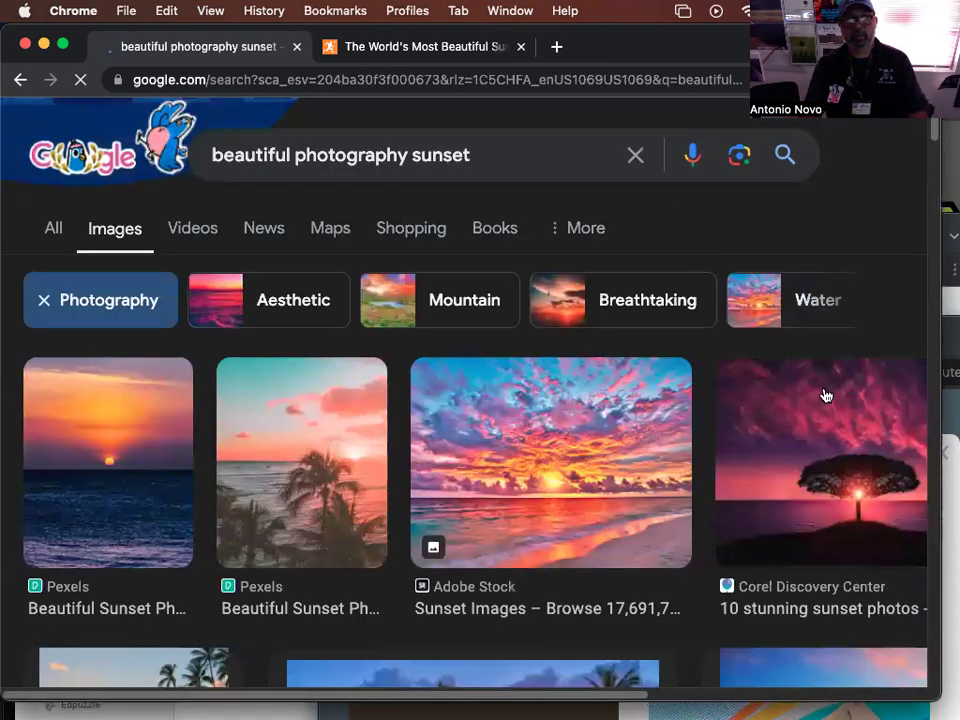
{"action": "scroll", "coordinate": [818, 395], "scroll_direction": "down", "scroll_amount": 3}
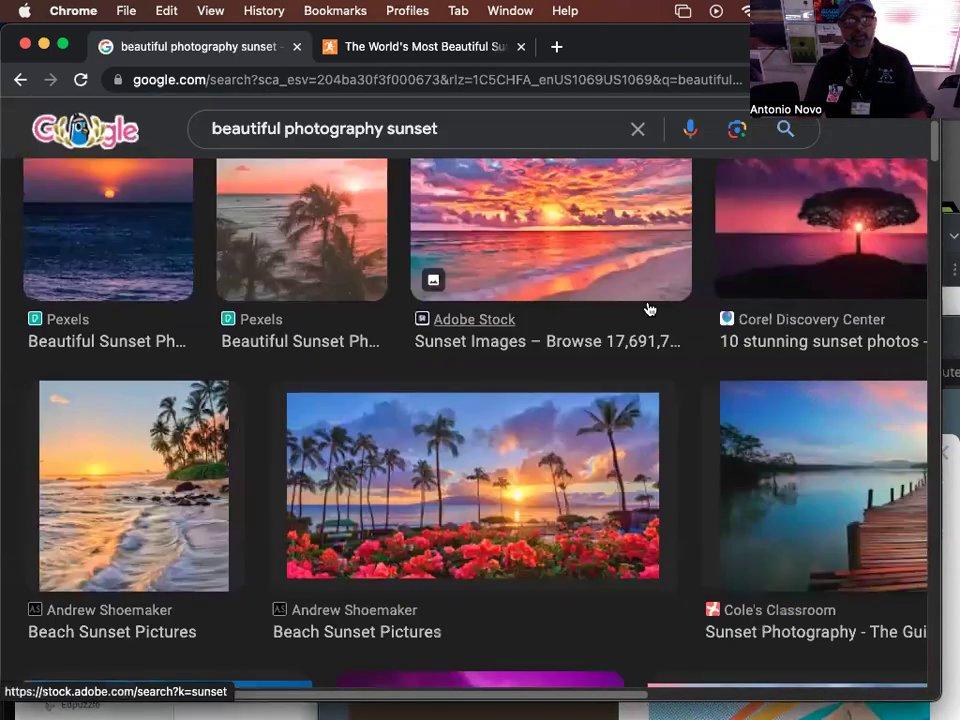
{"action": "left_click", "coordinate": [601, 216]}
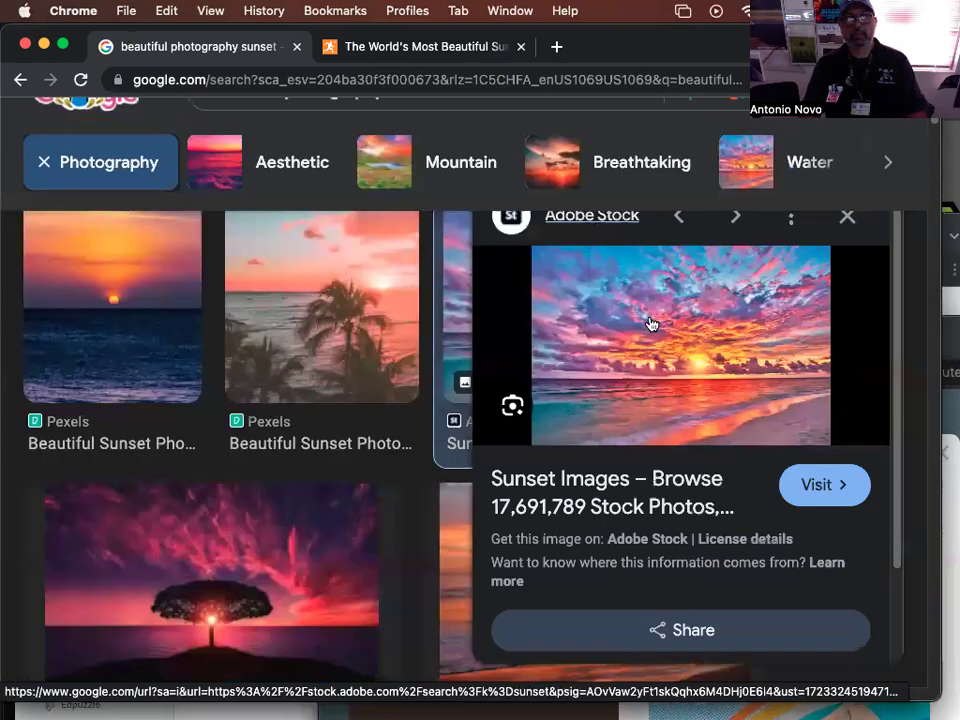
Step: Save the previewed Adobe Stock sunset image as sunset2 in the illustrator files folder
{"action": "right_click", "coordinate": [652, 322]}
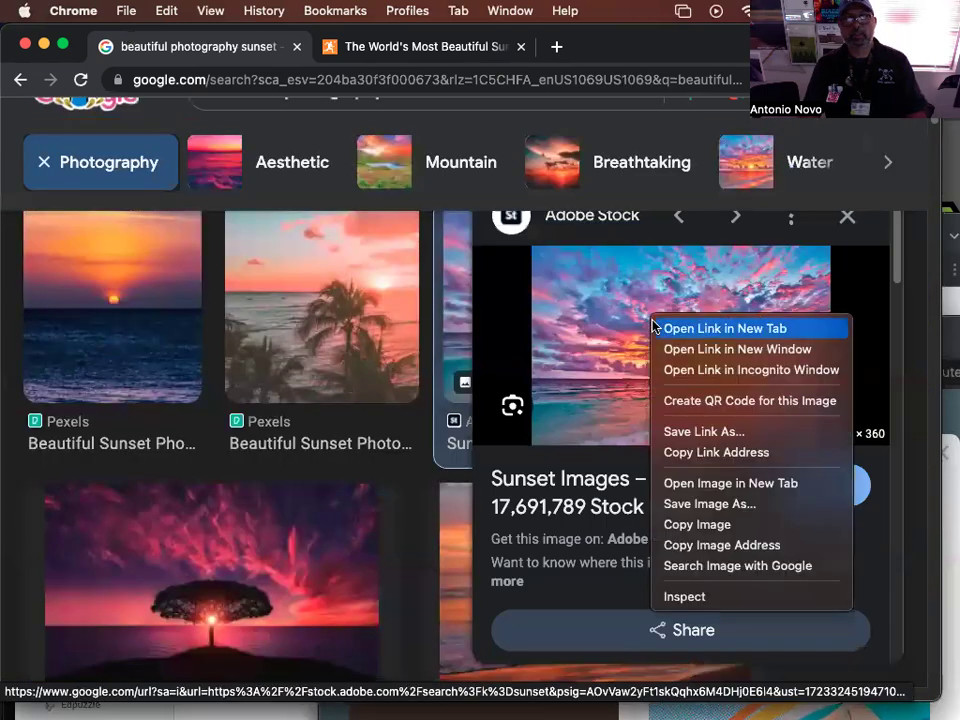
{"action": "left_click", "coordinate": [744, 505]}
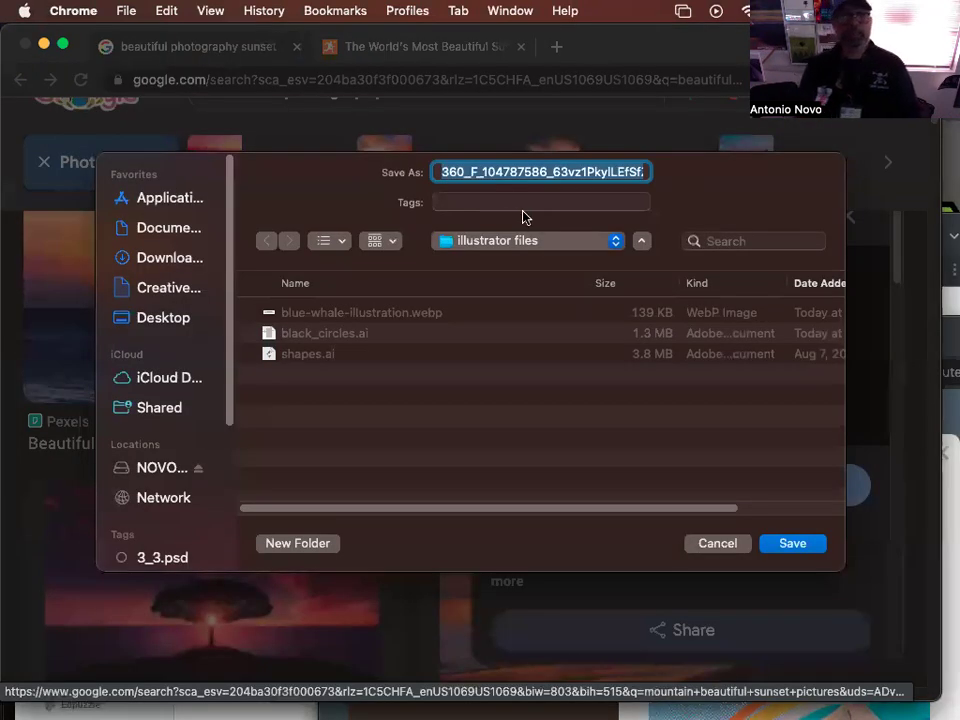
{"action": "type", "text": "sunset33"}
{"action": "key", "text": "BackSpace"}
{"action": "key", "text": "BackSpace"}
{"action": "type", "text": "2"}
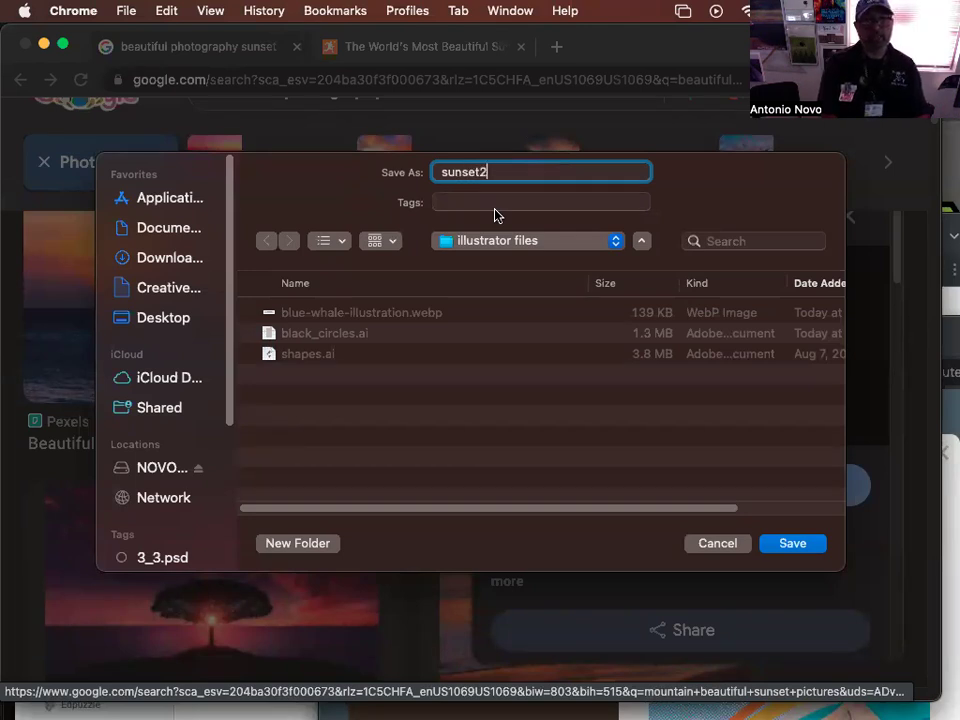
{"action": "key", "text": "Return"}
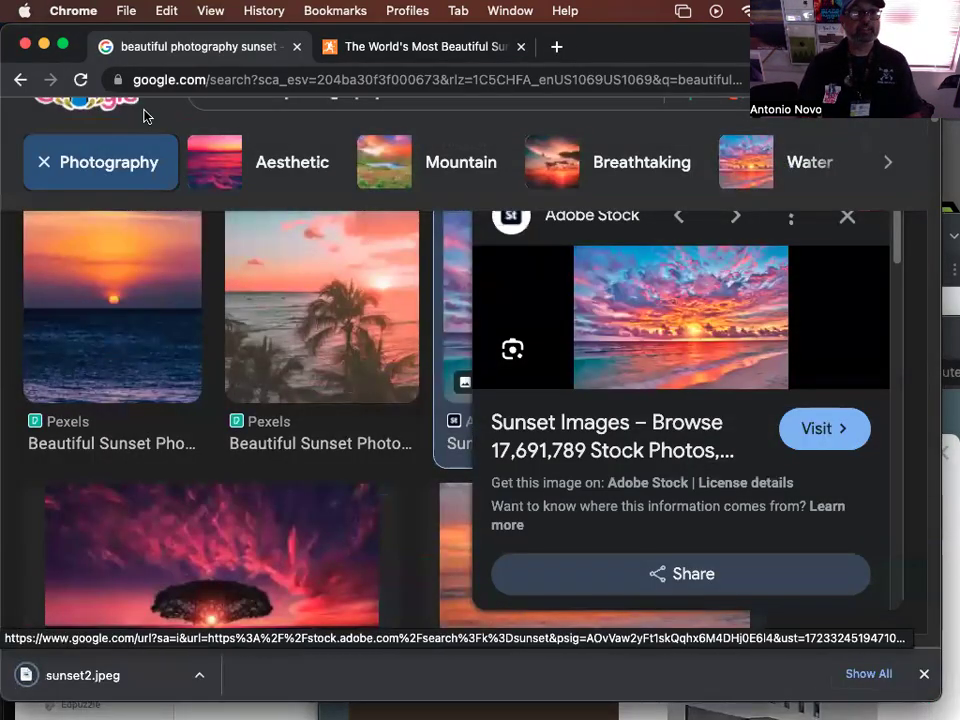
Step: Try to bring up System Settings and move the Chrome window aside to uncover the desktop
{"action": "left_click", "coordinate": [25, 12]}
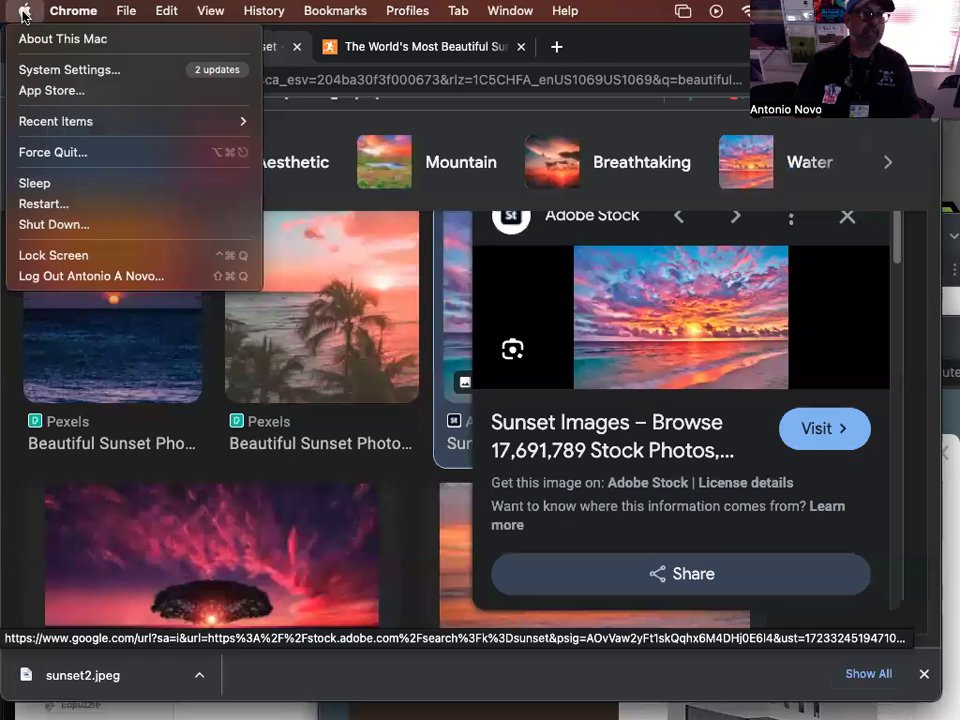
{"action": "left_click", "coordinate": [48, 70]}
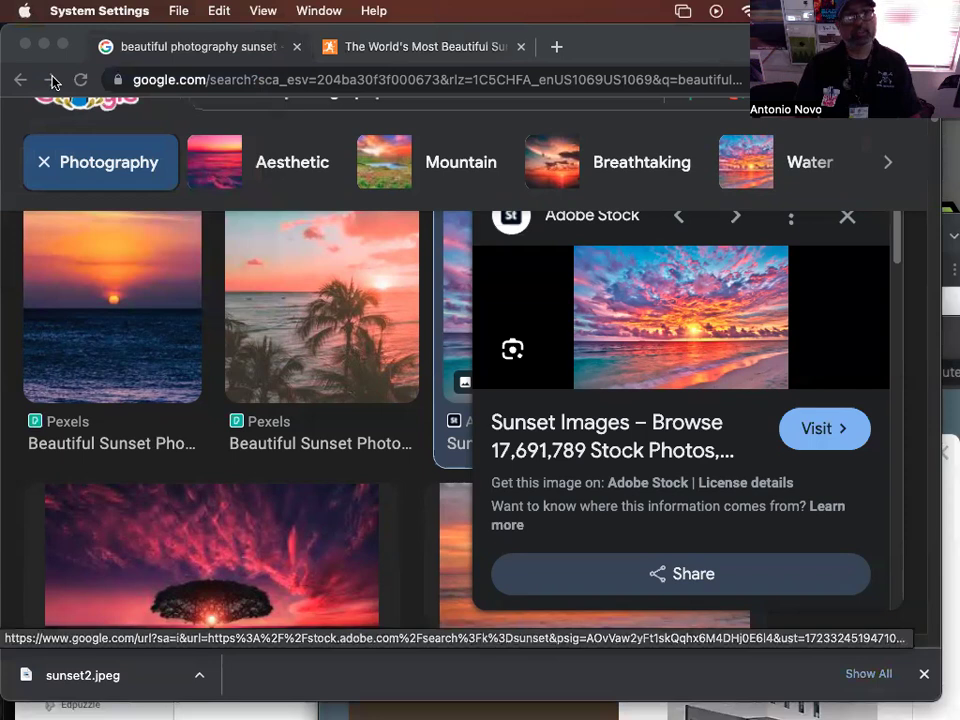
{"action": "left_click", "coordinate": [27, 12]}
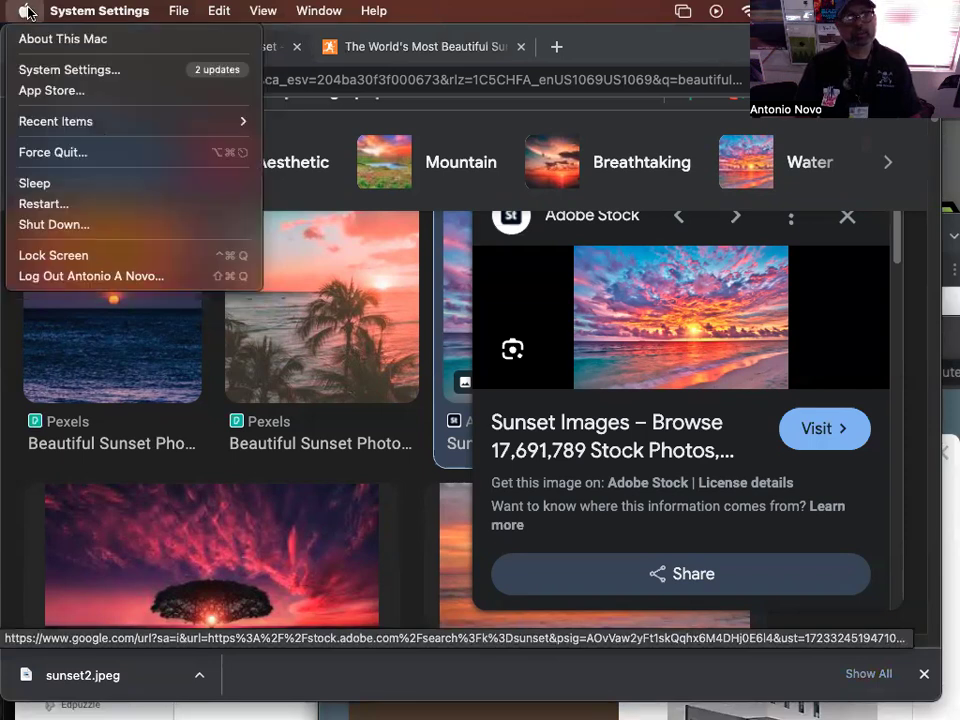
{"action": "left_click", "coordinate": [44, 70]}
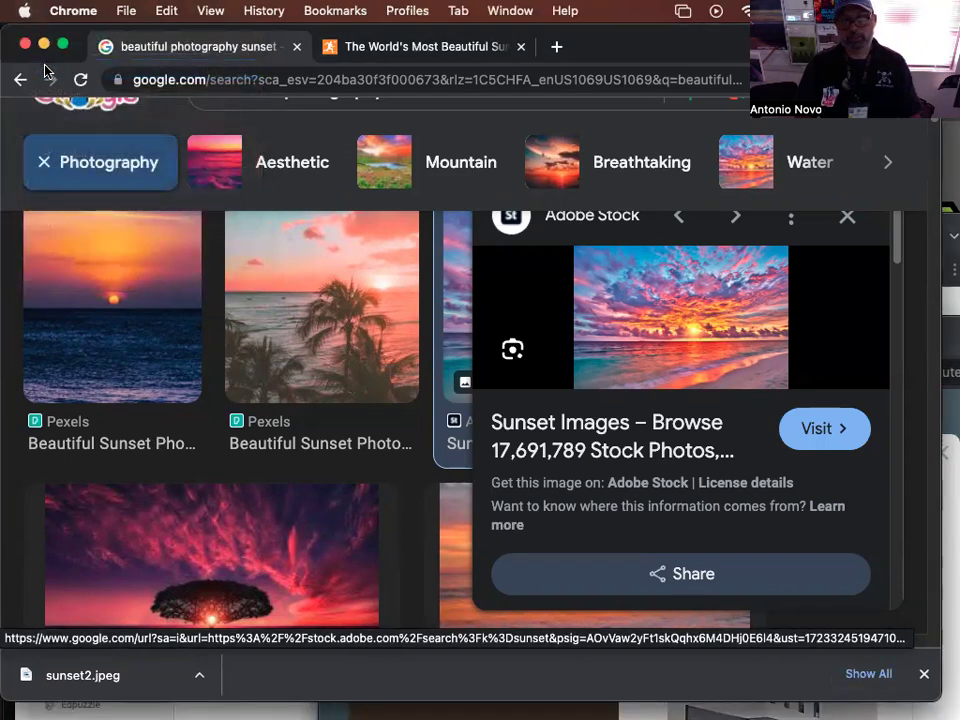
{"action": "left_click_drag", "start_coordinate": [603, 46], "coordinate": [641, 441]}
{"action": "left_click_drag", "start_coordinate": [646, 585], "coordinate": [615, 99]}
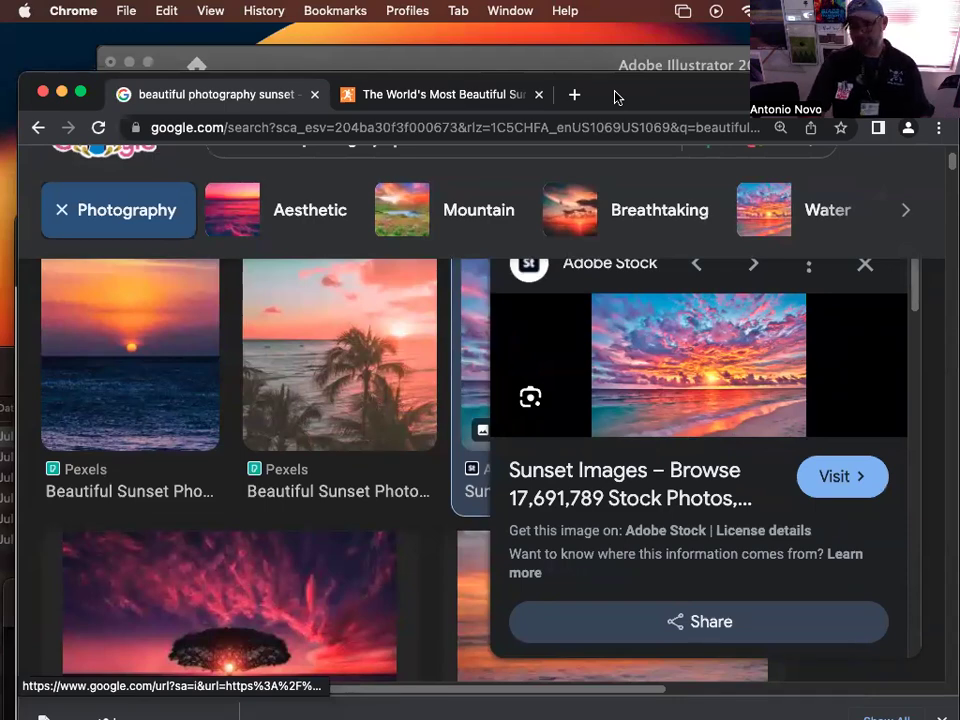
{"action": "left_click_drag", "start_coordinate": [617, 97], "coordinate": [716, 145]}
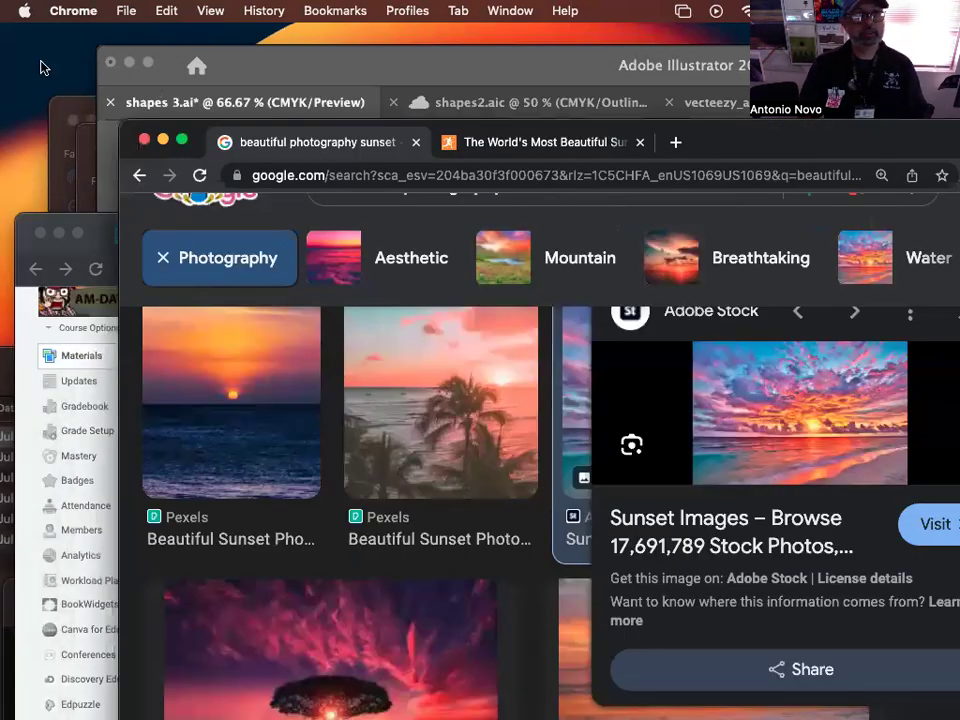
Step: Open System Settings from the desktop, close the Google image results tab, and bring the settings window into view
{"action": "left_click", "coordinate": [43, 68]}
{"action": "left_click", "coordinate": [24, 11]}
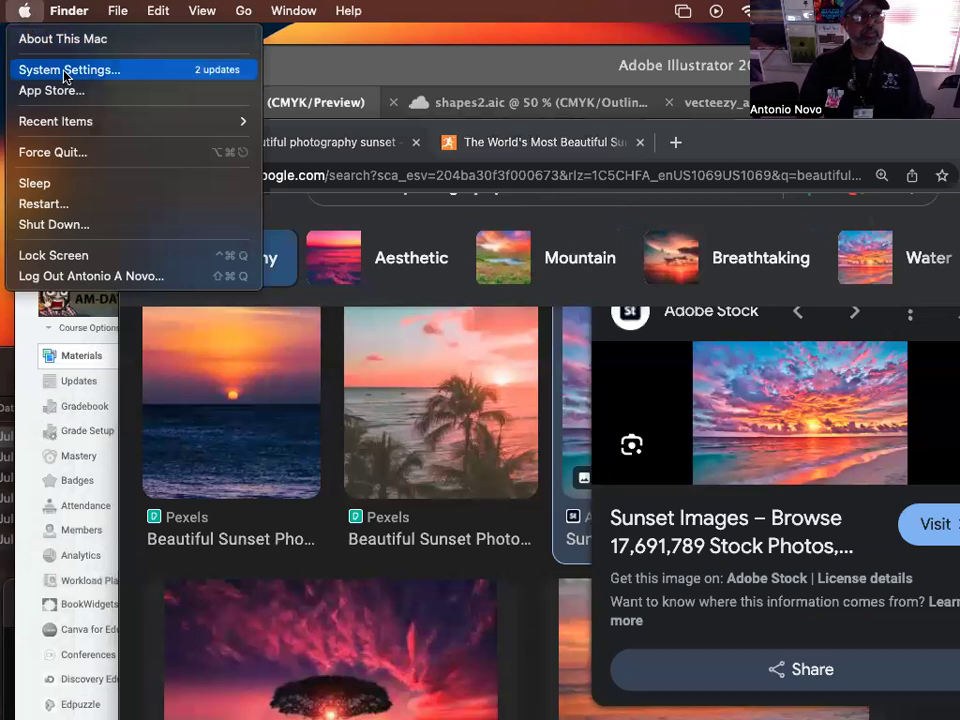
{"action": "left_click", "coordinate": [64, 70]}
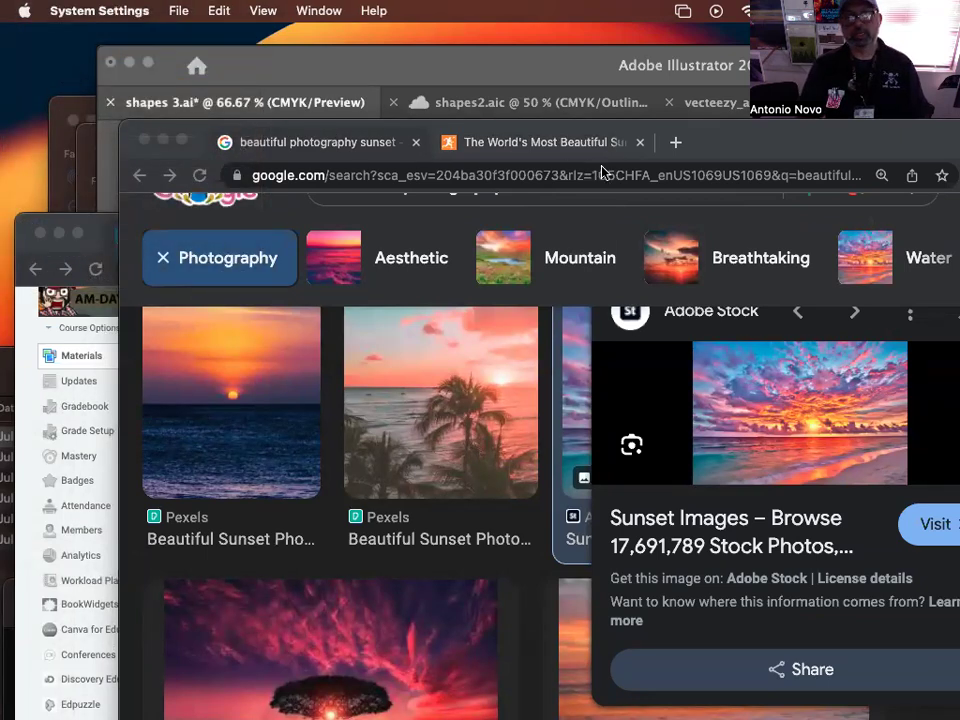
{"action": "left_click", "coordinate": [720, 150]}
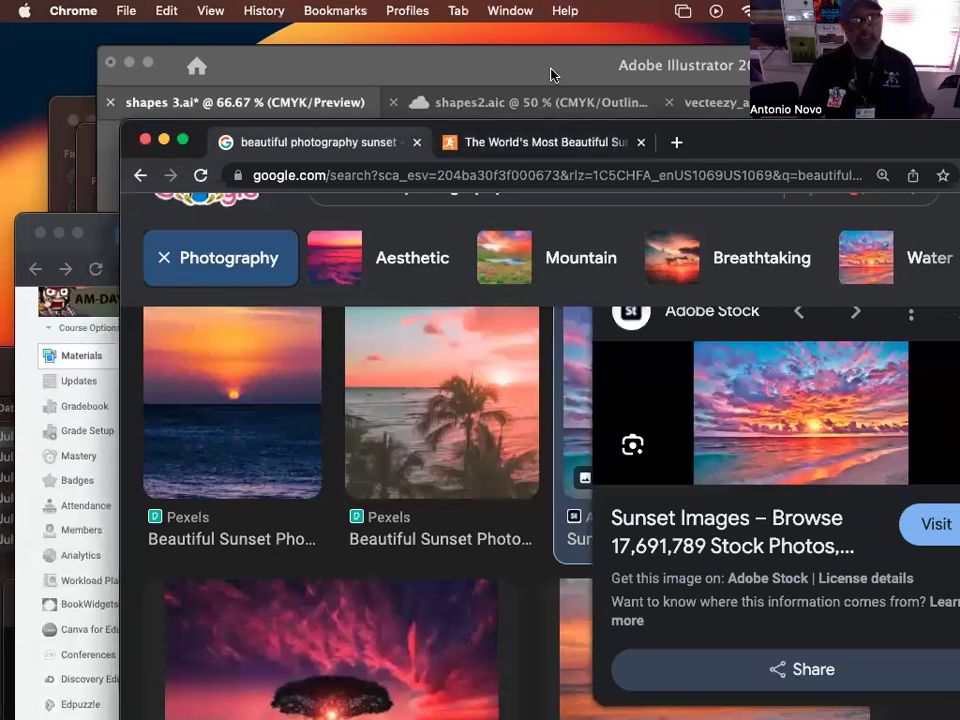
{"action": "key", "text": "super+w"}
{"action": "left_click", "coordinate": [552, 75]}
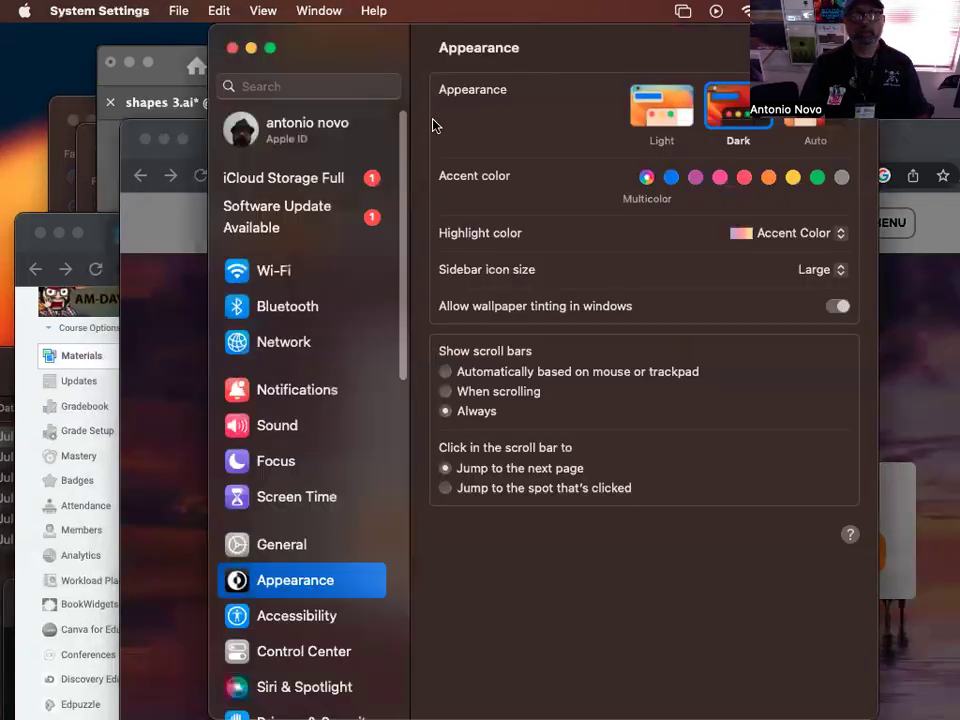
Step: Show the Mouse settings and open the Mighty Mouse button assignments
{"action": "left_click_drag", "start_coordinate": [403, 133], "coordinate": [405, 570]}
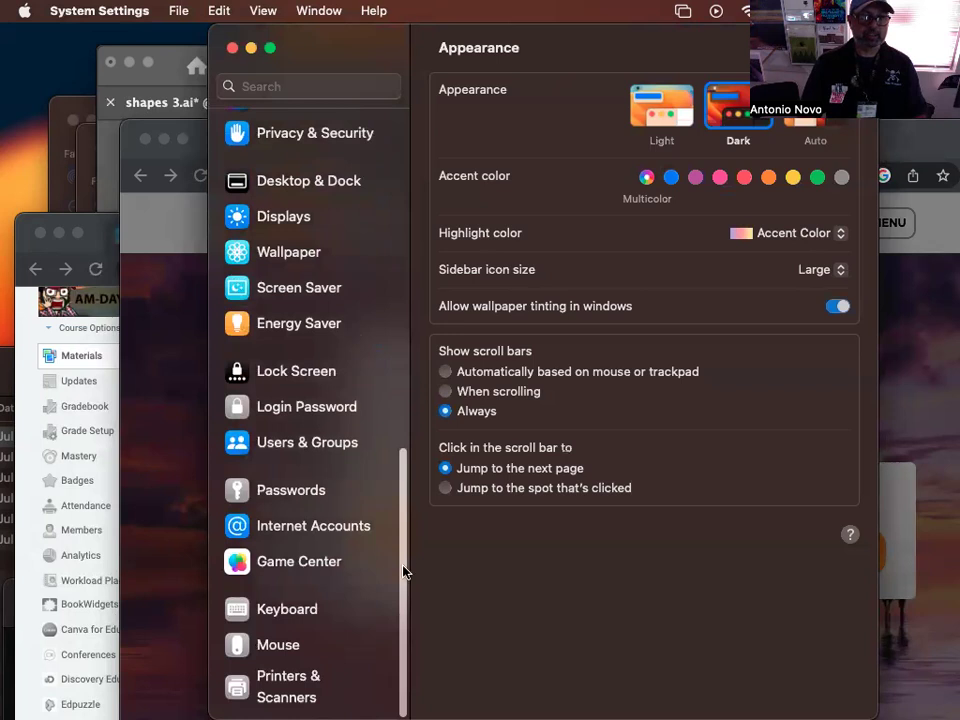
{"action": "left_click", "coordinate": [263, 650]}
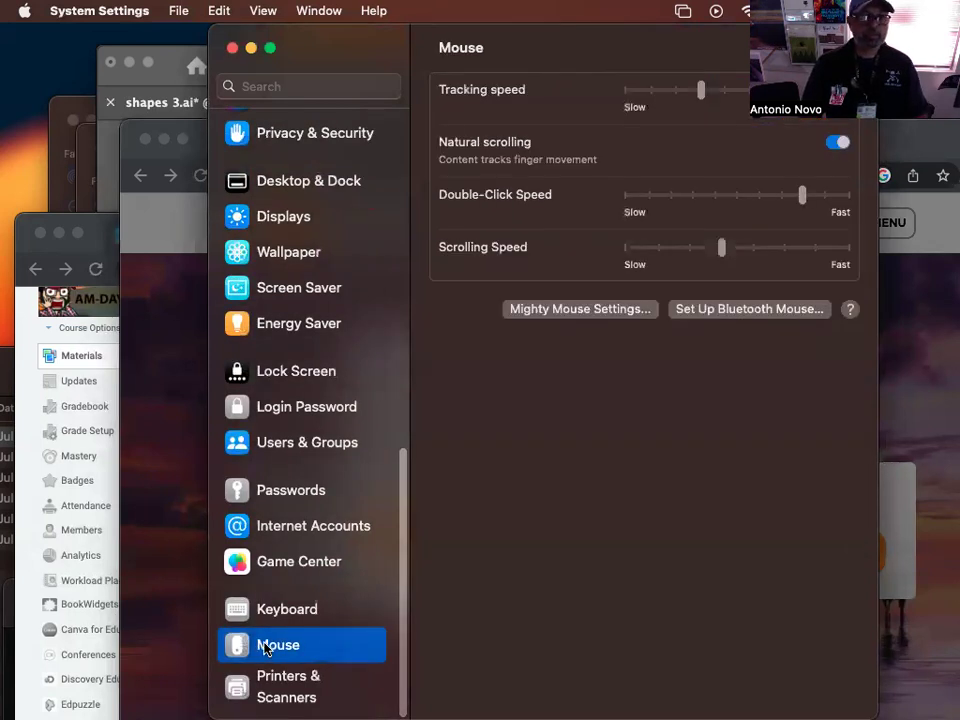
{"action": "left_click", "coordinate": [589, 316]}
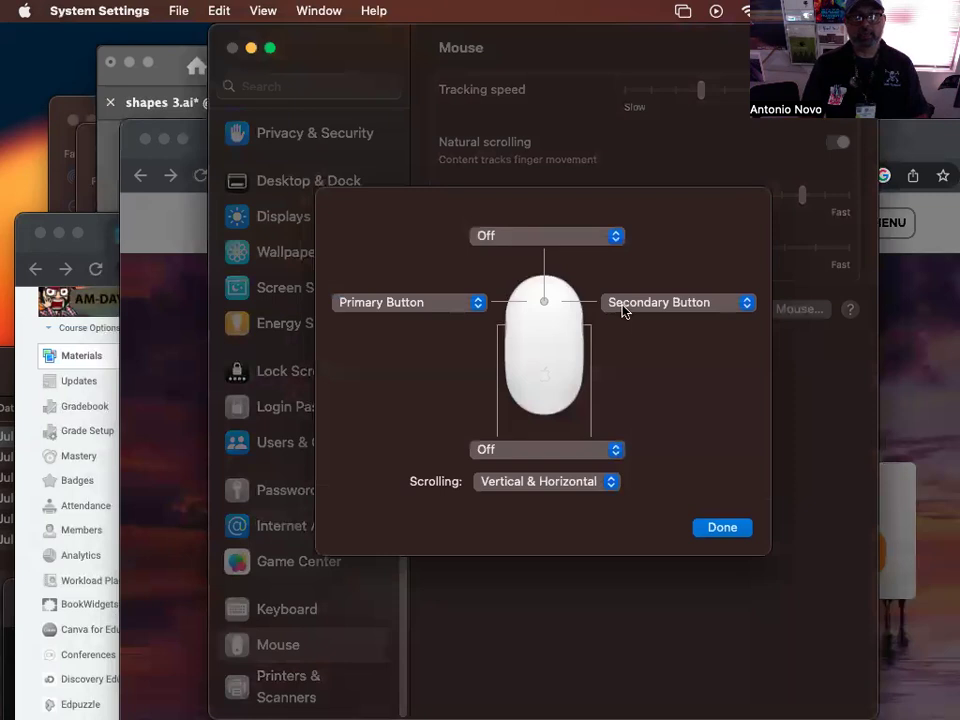
Step: Switch the mouse's right side to Primary Button, set it back to Secondary Button, and close System Settings
{"action": "left_click", "coordinate": [624, 304]}
{"action": "left_click", "coordinate": [645, 285]}
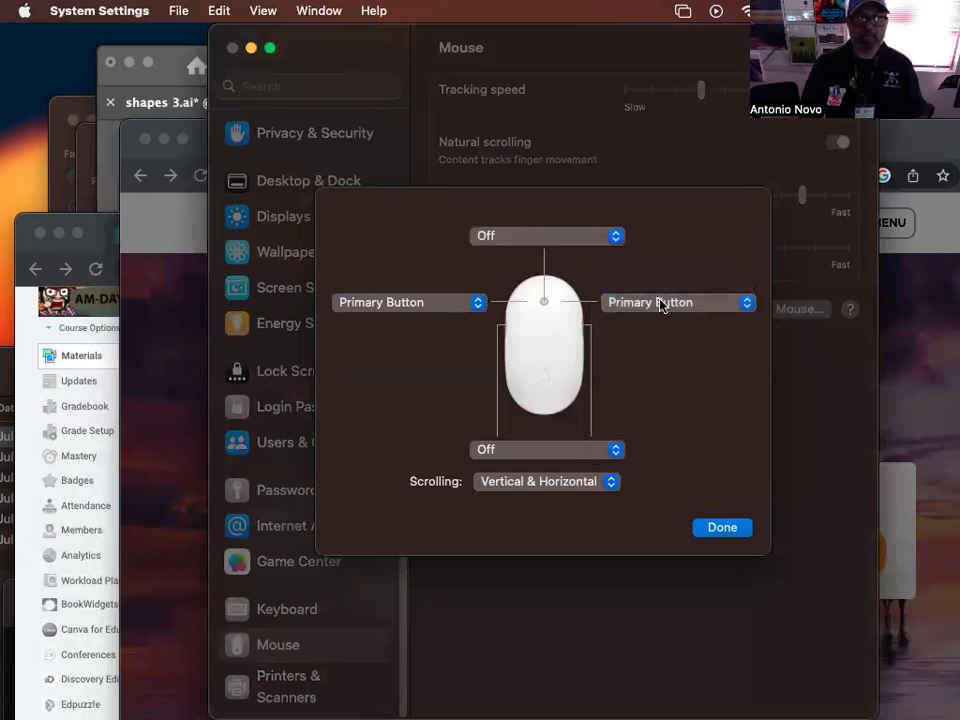
{"action": "left_click", "coordinate": [659, 306]}
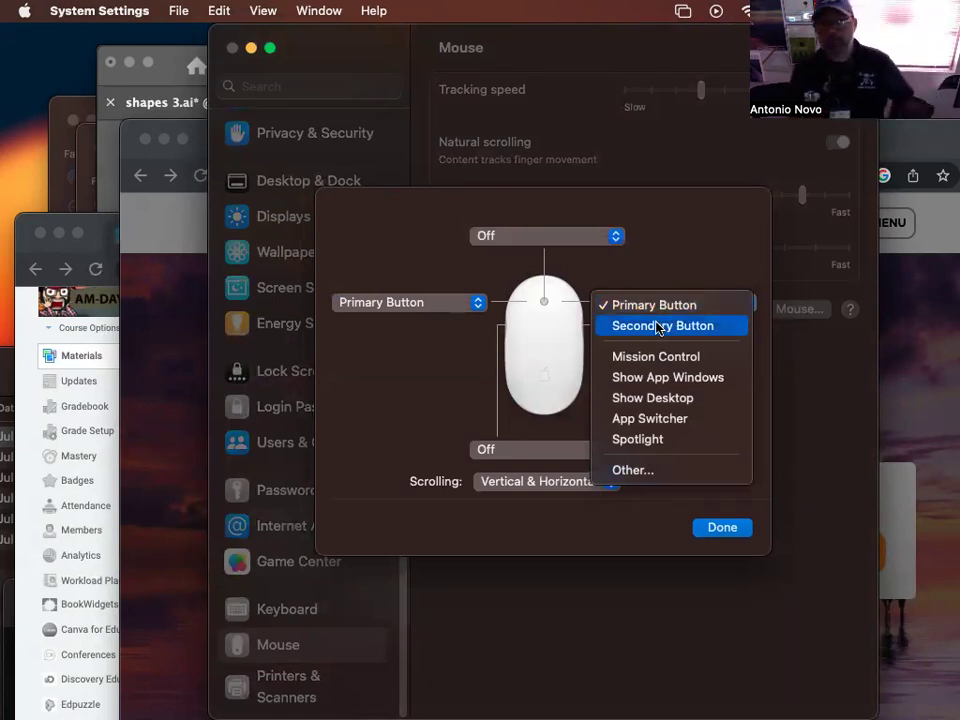
{"action": "left_click", "coordinate": [659, 326]}
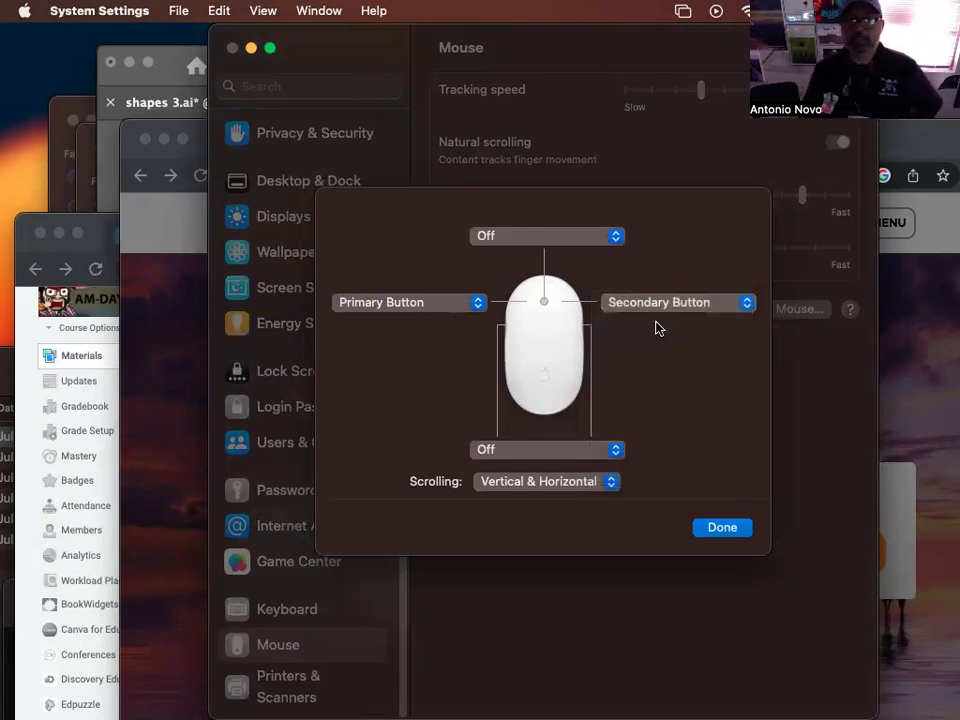
{"action": "left_click", "coordinate": [716, 530]}
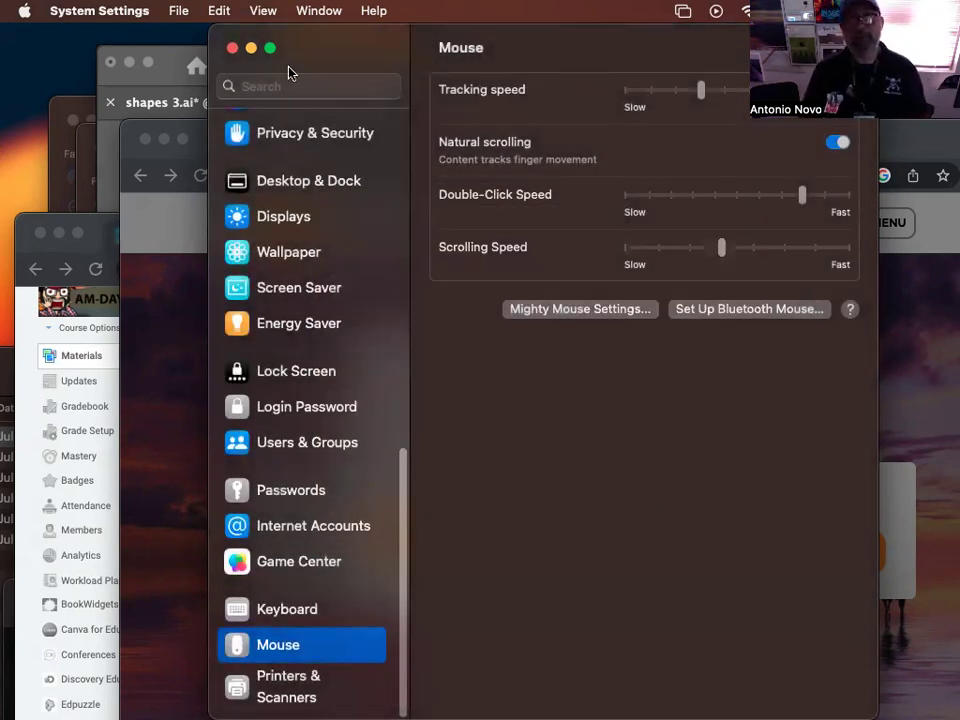
{"action": "left_click", "coordinate": [232, 48]}
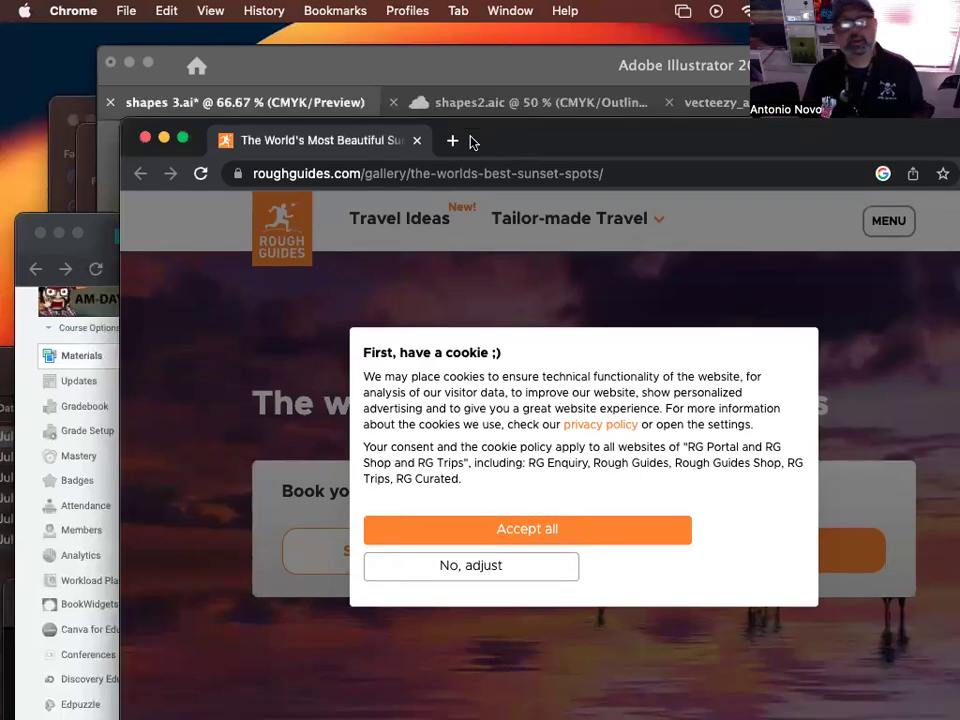
Step: Close the Rough Guides browser window and move the remaining Chrome windows away from the FRIDAY artwork
{"action": "left_click", "coordinate": [145, 137]}
{"action": "left_click_drag", "start_coordinate": [670, 236], "coordinate": [589, 541]}
{"action": "left_click_drag", "start_coordinate": [688, 330], "coordinate": [575, 194]}
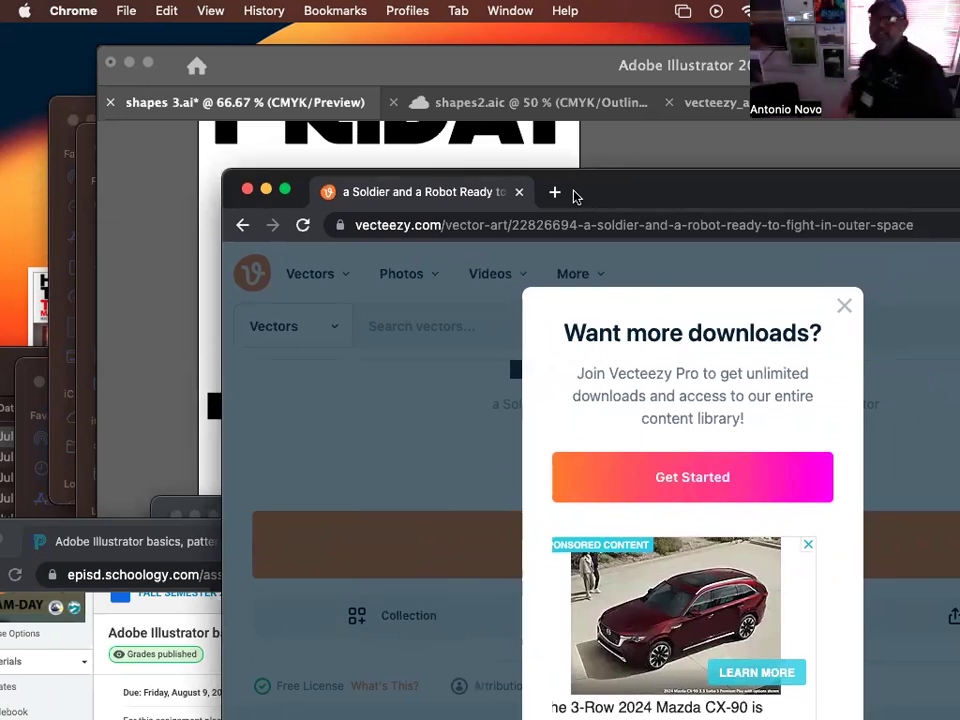
{"action": "left_click_drag", "start_coordinate": [714, 184], "coordinate": [760, 56]}
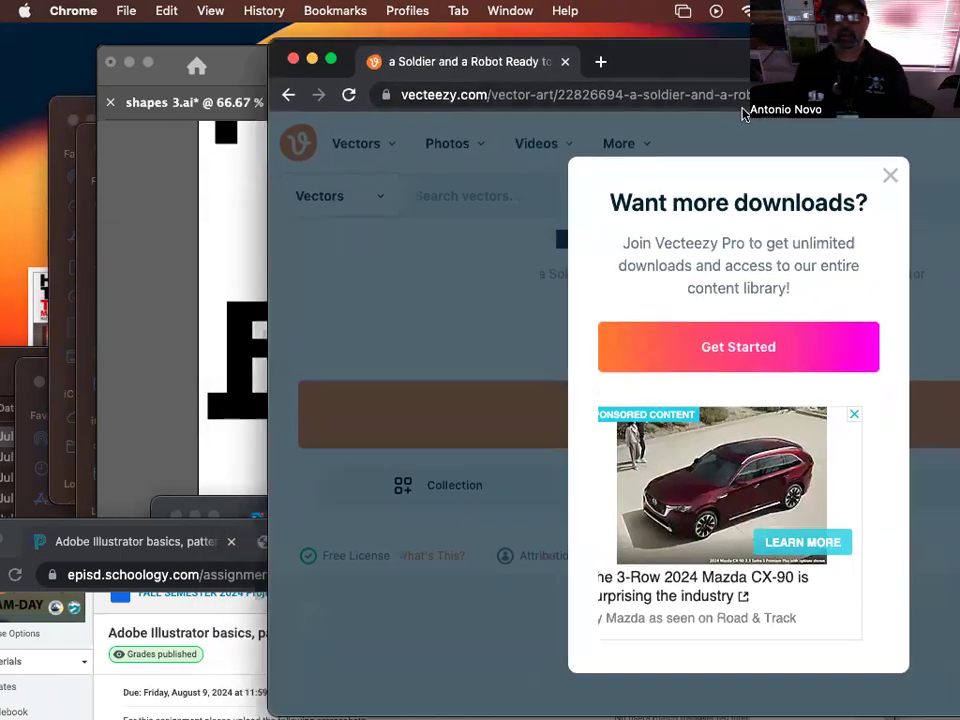
Step: Dismiss the Vecteezy download offer, move that browser window aside, and switch back to the shapes 3.ai document in Illustrator
{"action": "left_click", "coordinate": [893, 175]}
{"action": "scroll", "coordinate": [709, 410], "scroll_direction": "up", "scroll_amount": 3}
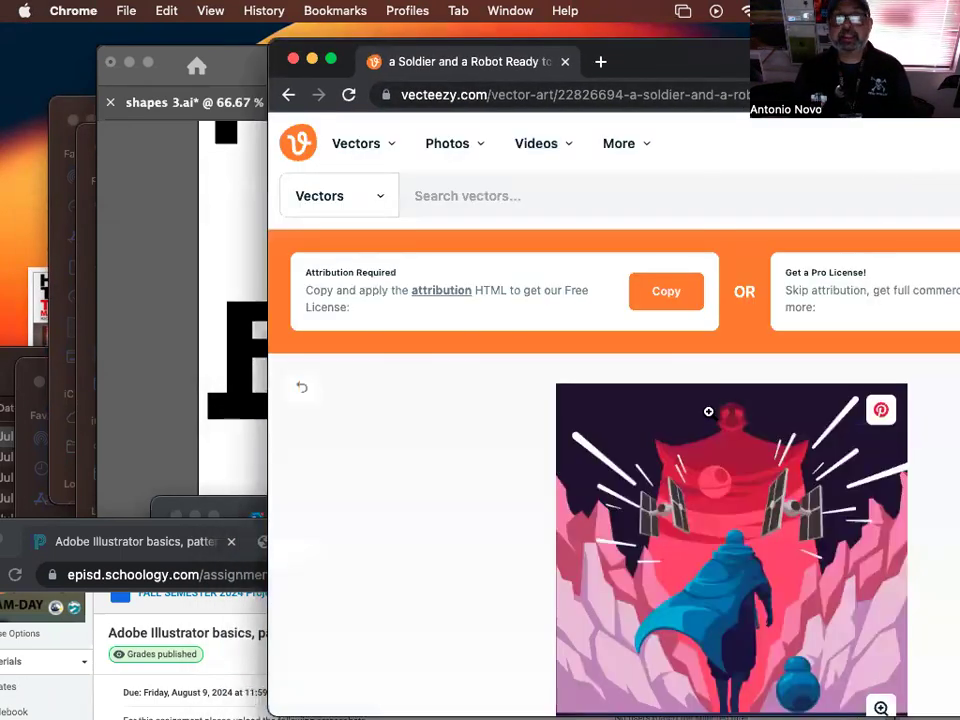
{"action": "left_click_drag", "start_coordinate": [640, 62], "coordinate": [861, 45]}
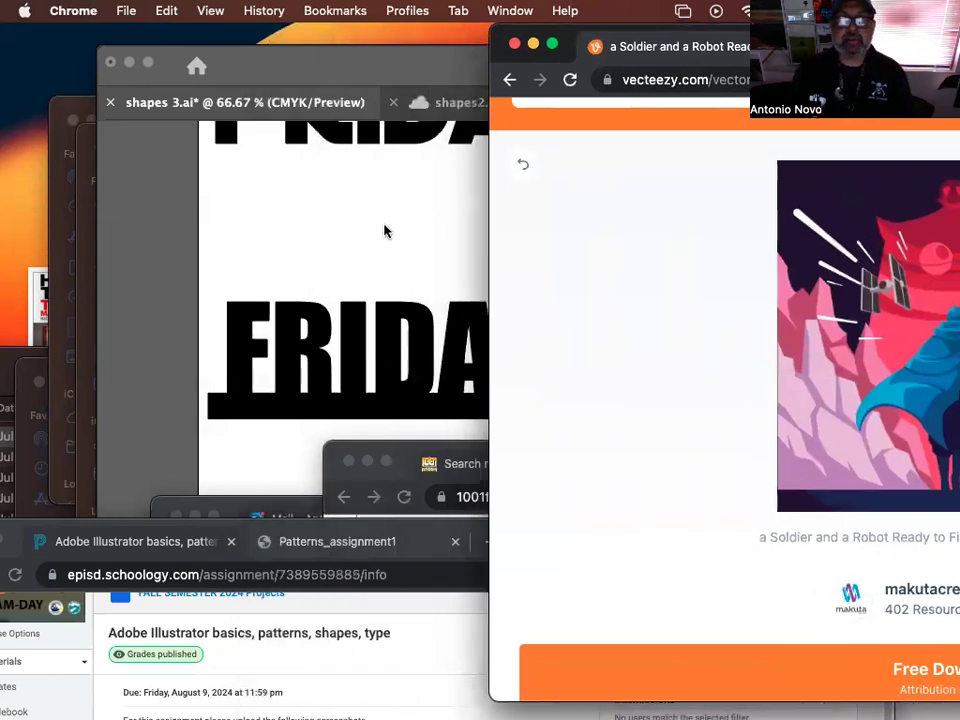
{"action": "left_click", "coordinate": [320, 238]}
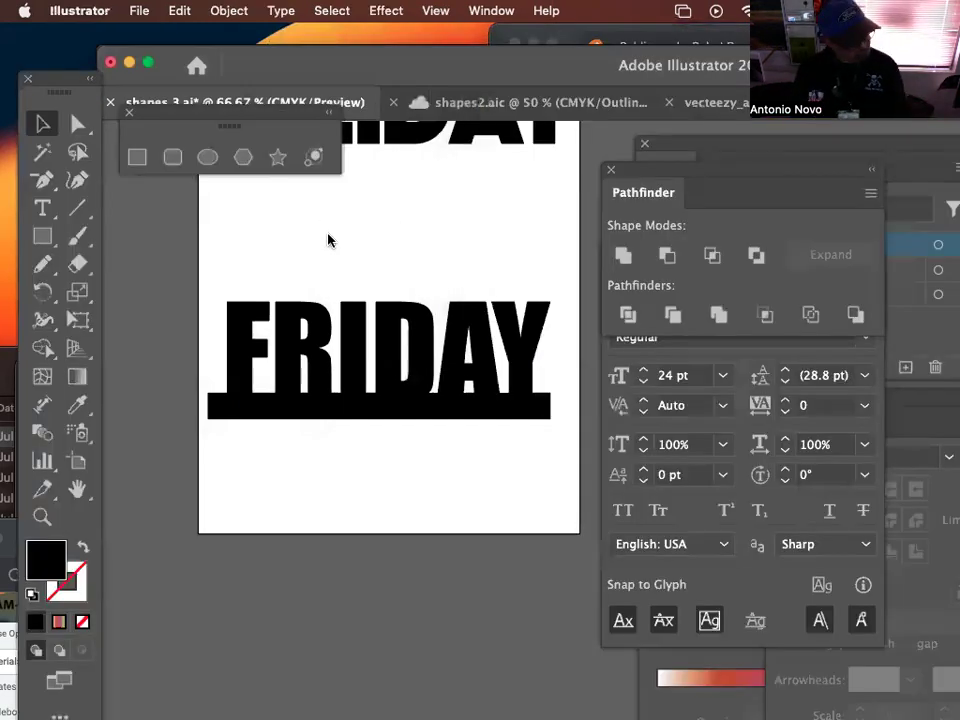
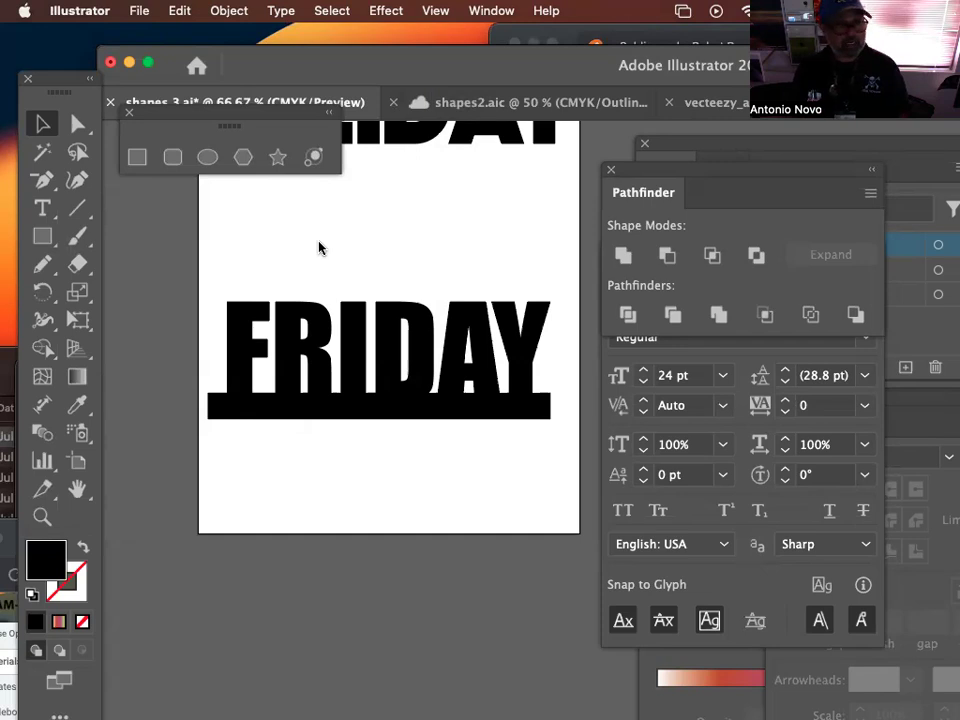
Step: Shift the Illustrator window and move the Pathfinder and Character panels clear of the artboard and the Layers panel
{"action": "left_click_drag", "start_coordinate": [291, 64], "coordinate": [324, 47]}
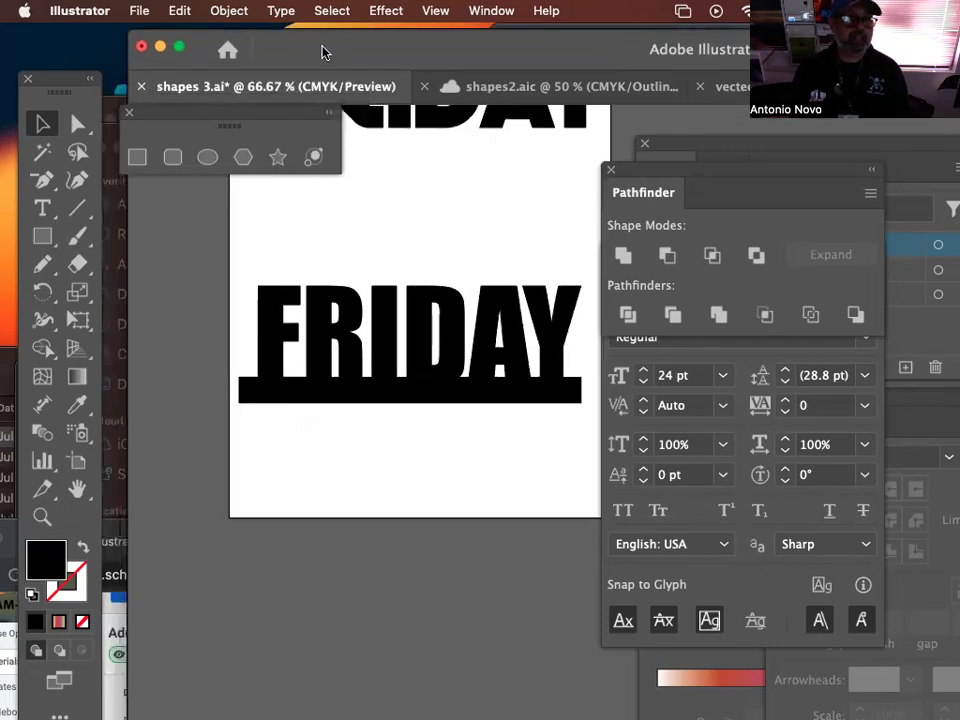
{"action": "left_click_drag", "start_coordinate": [634, 167], "coordinate": [730, 382]}
{"action": "left_click_drag", "start_coordinate": [677, 270], "coordinate": [896, 434]}
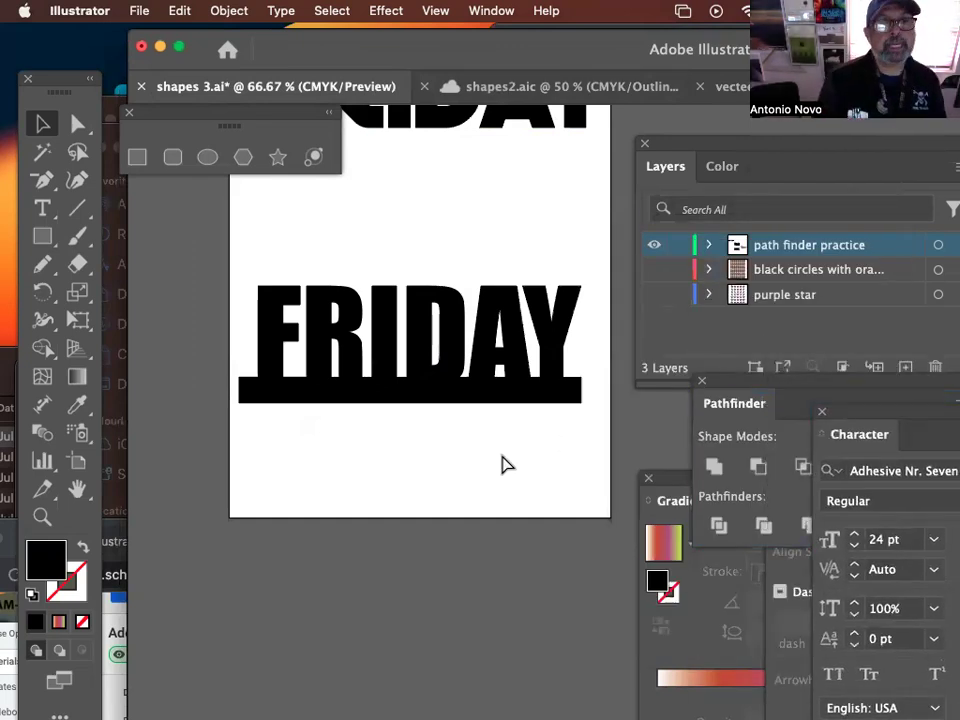
Step: Start placing a file and browse to the illustrator files folder inside Documents
{"action": "key", "text": "shift+super+p"}
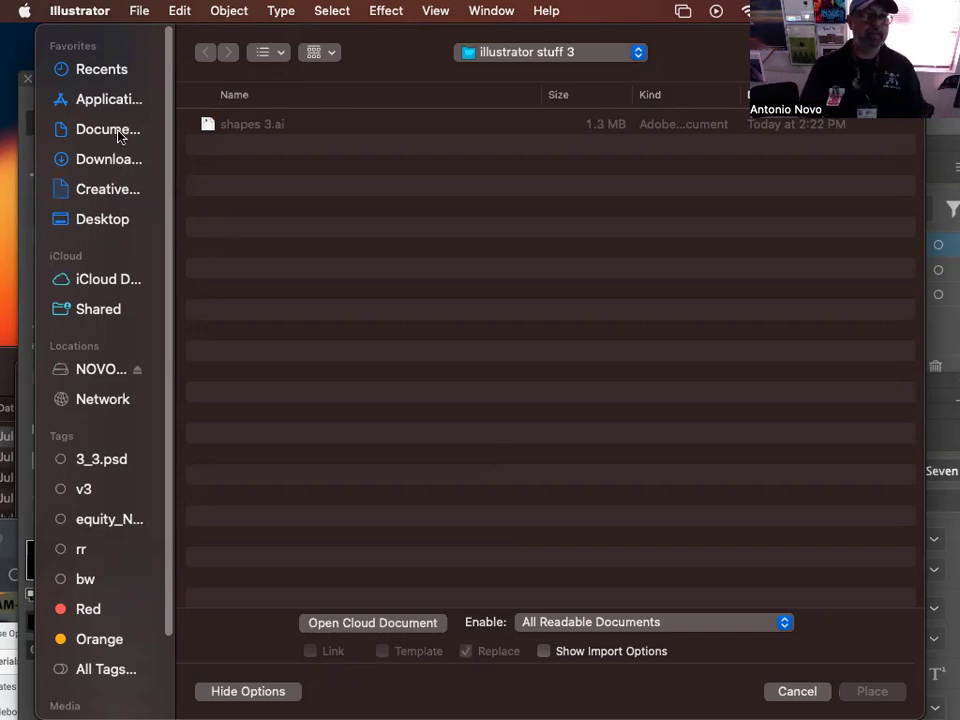
{"action": "left_click", "coordinate": [610, 50]}
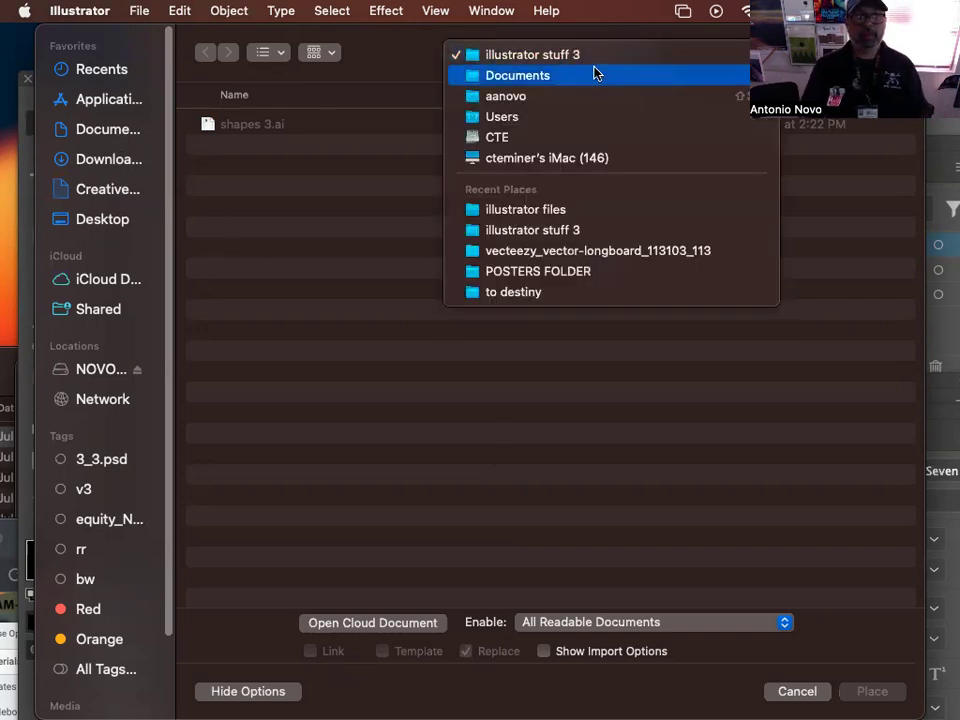
{"action": "left_click", "coordinate": [595, 74]}
{"action": "double_click", "coordinate": [318, 124]}
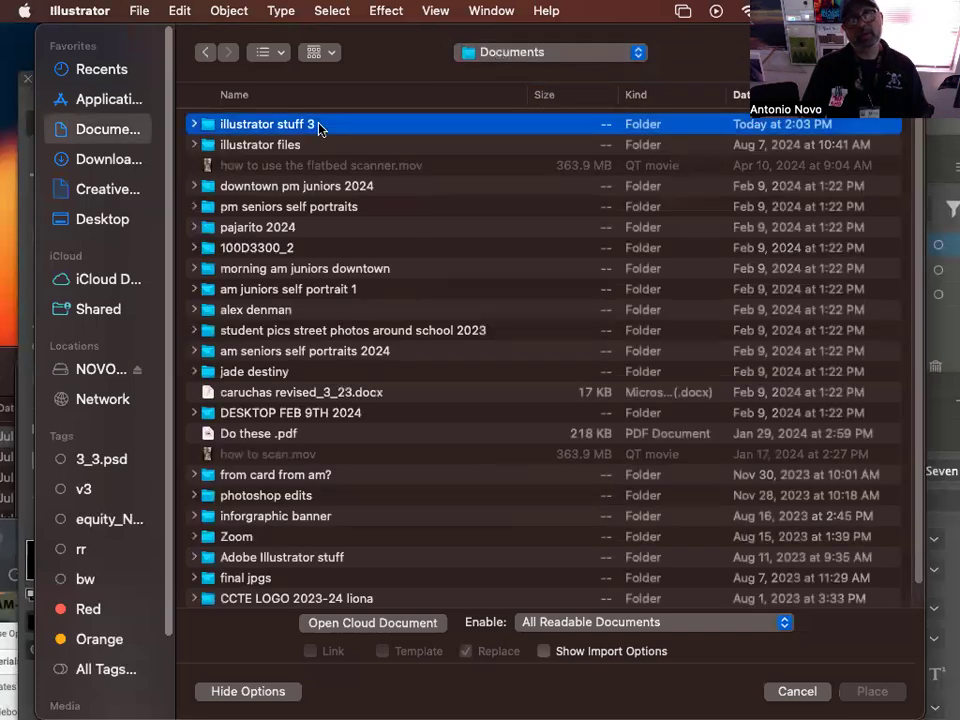
{"action": "left_click", "coordinate": [206, 52]}
{"action": "left_click", "coordinate": [262, 146]}
{"action": "double_click", "coordinate": [262, 146]}
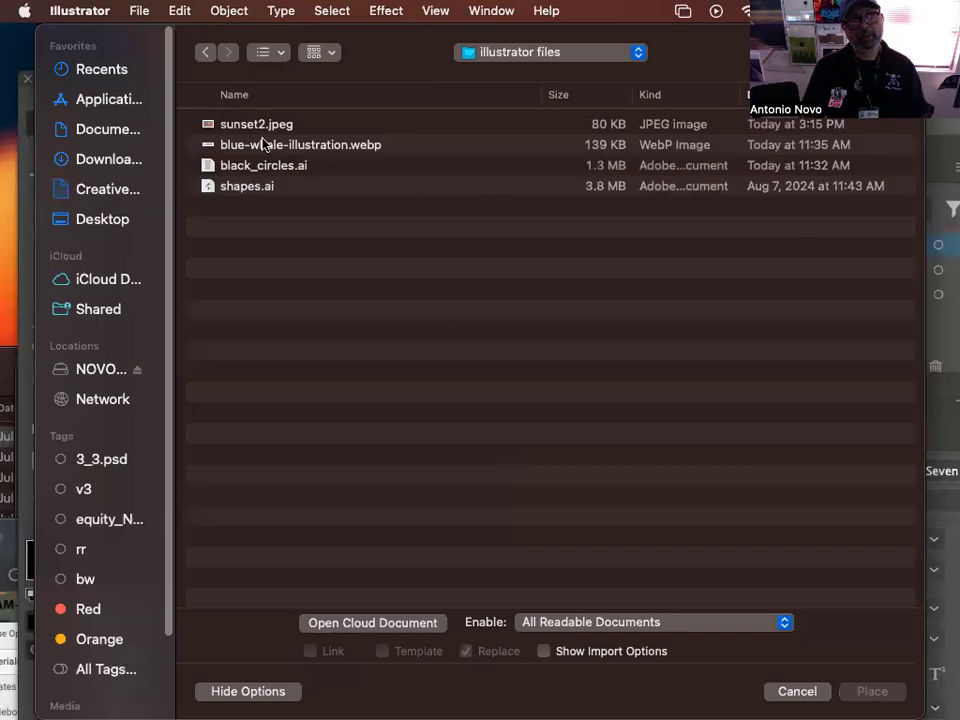
Step: Place sunset2.jpeg as a linked image starting below the lower FRIDAY lettering, and delete it
{"action": "left_click", "coordinate": [279, 126]}
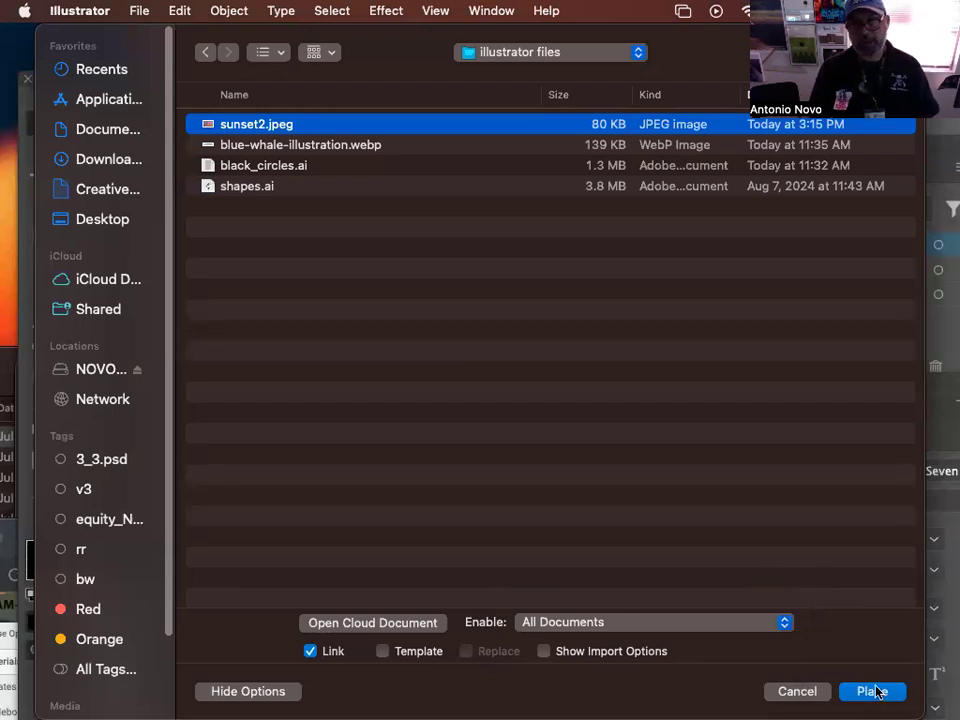
{"action": "left_click", "coordinate": [871, 691]}
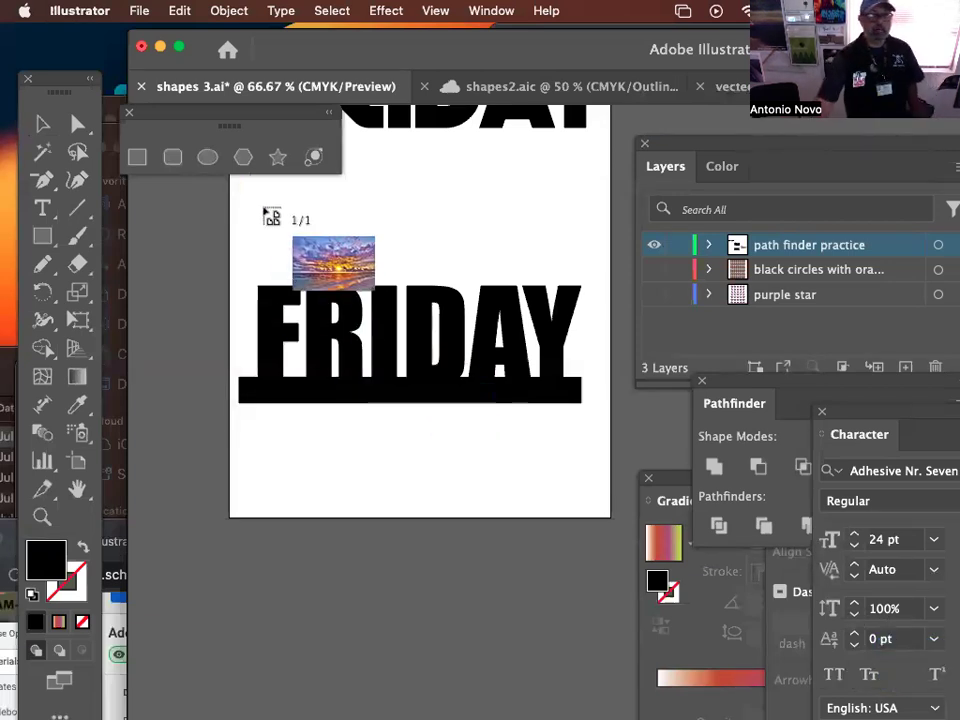
{"action": "left_click", "coordinate": [241, 424]}
{"action": "key", "text": "Delete"}
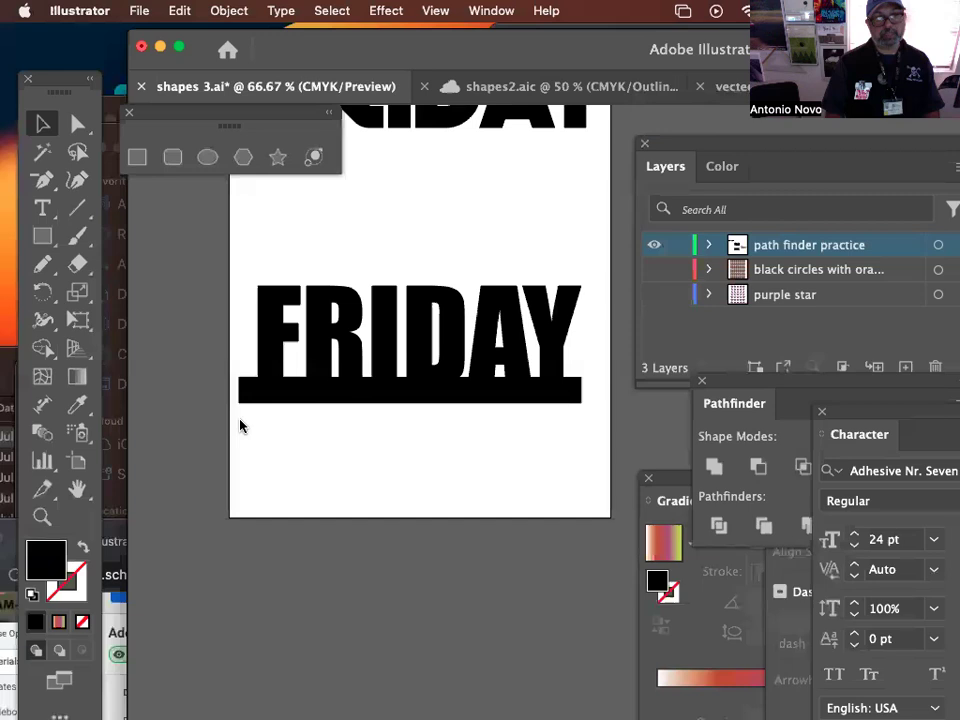
Step: Place sunset2.jpeg again, sized to cover the lower FRIDAY lettering, and delete it
{"action": "key", "text": "shift+super+p"}
{"action": "left_click", "coordinate": [321, 123]}
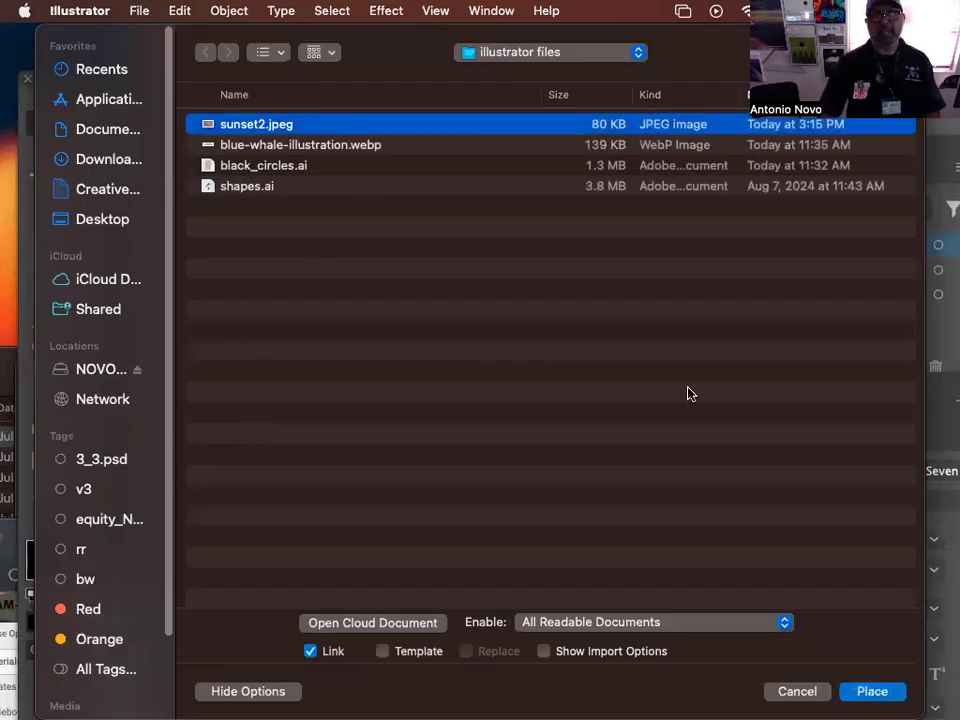
{"action": "left_click", "coordinate": [868, 690]}
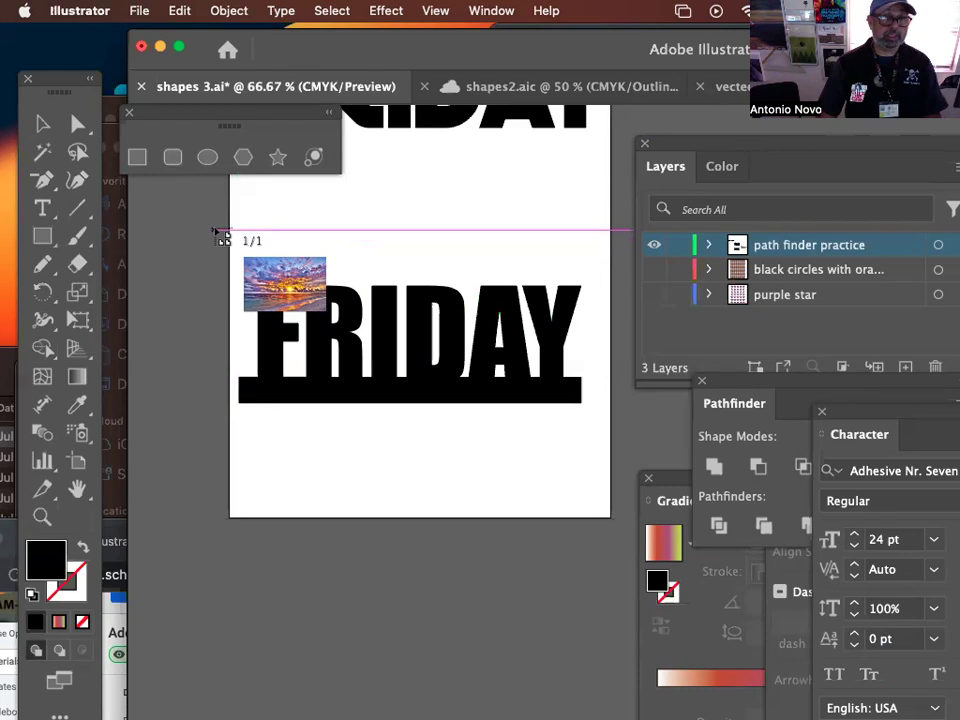
{"action": "mouse_move", "coordinate": [215, 232]}
{"action": "left_mouse_down"}
{"action": "mouse_move", "coordinate": [384, 354]}
{"action": "mouse_move", "coordinate": [617, 494]}
{"action": "left_mouse_up"}
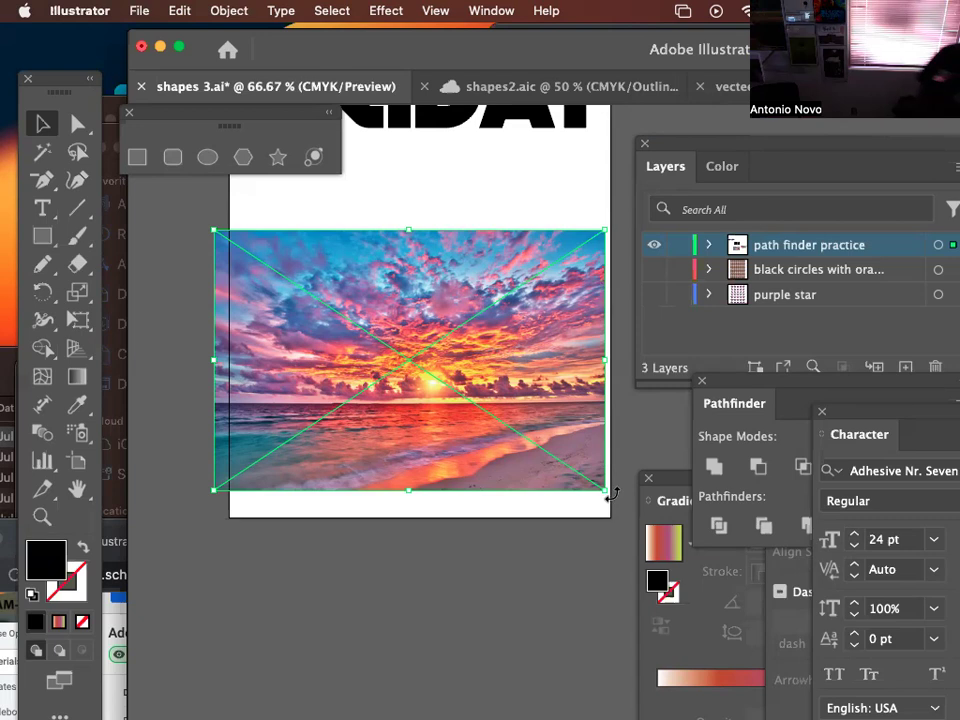
{"action": "key", "text": "Delete"}
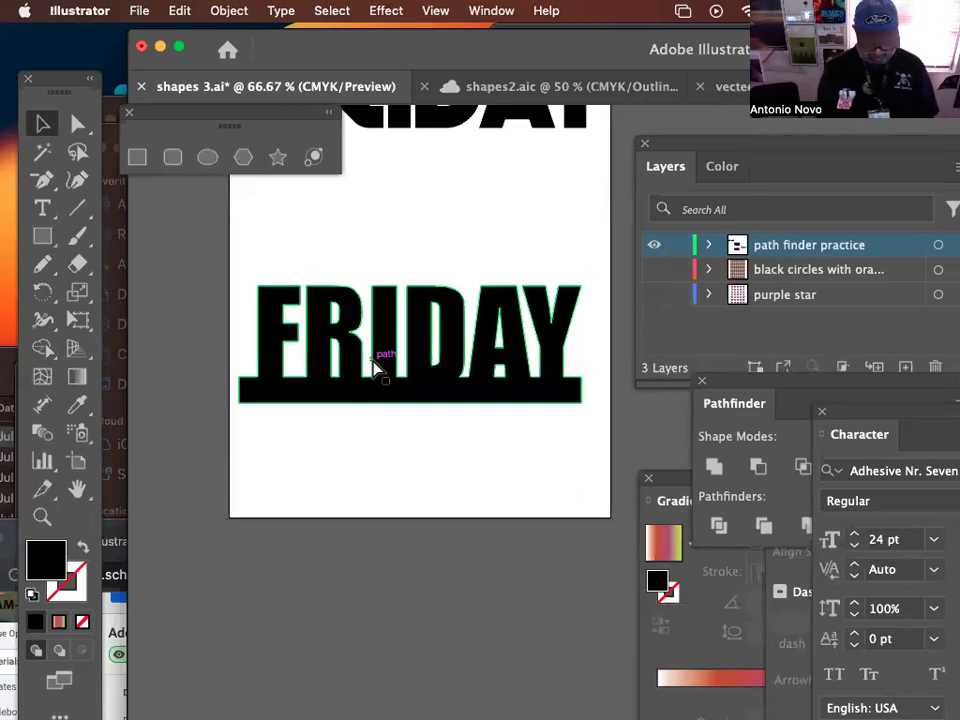
Step: Place only sunset2.jpeg as a linked image, scaled to cover the lower FRIDAY lettering across about the artboard's width
{"action": "key", "text": "shift+super+p"}
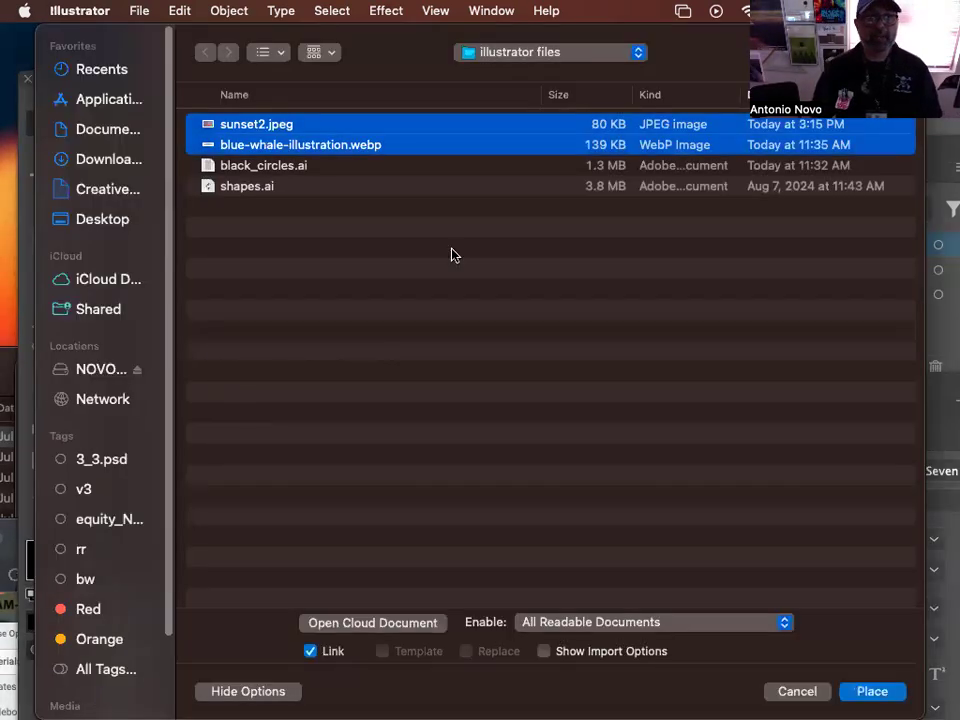
{"action": "key", "text": "super+a"}
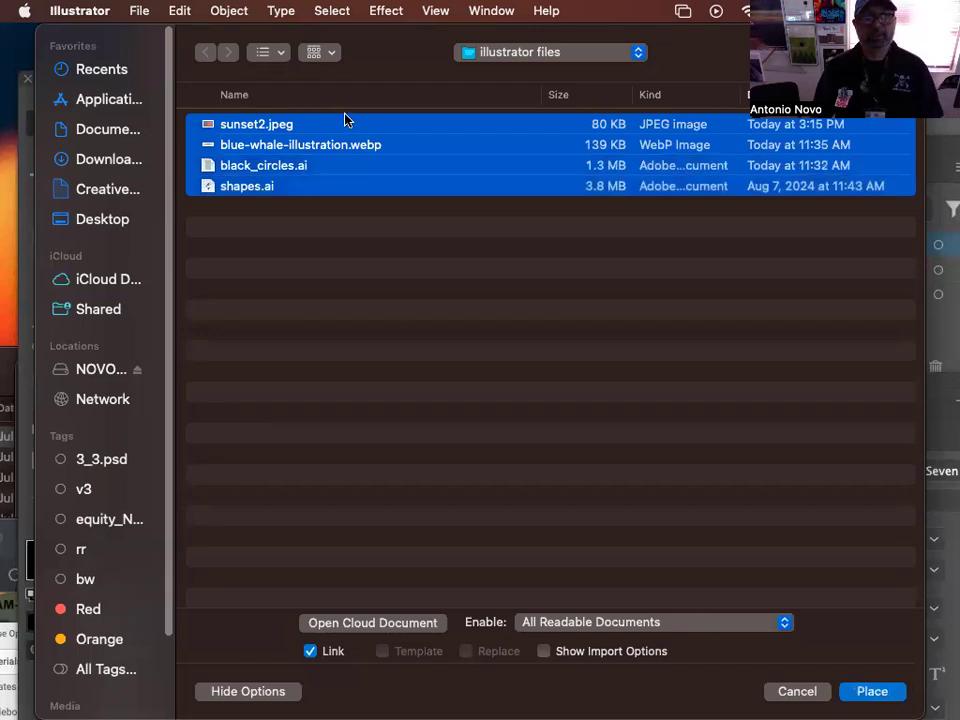
{"action": "left_click", "coordinate": [302, 259]}
{"action": "left_click", "coordinate": [293, 126]}
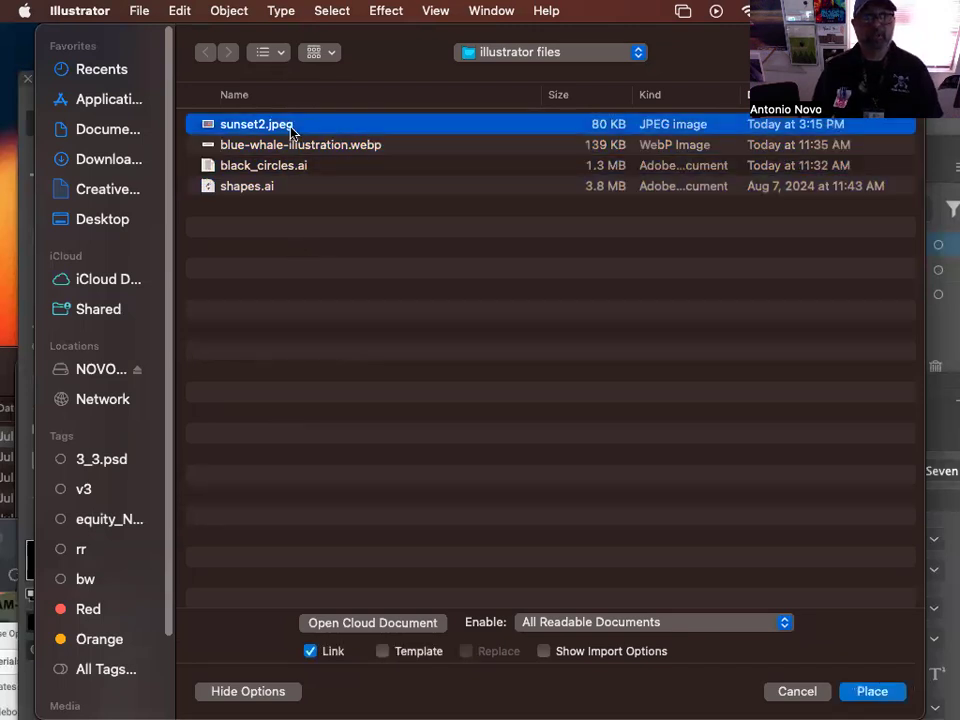
{"action": "left_click", "coordinate": [868, 690]}
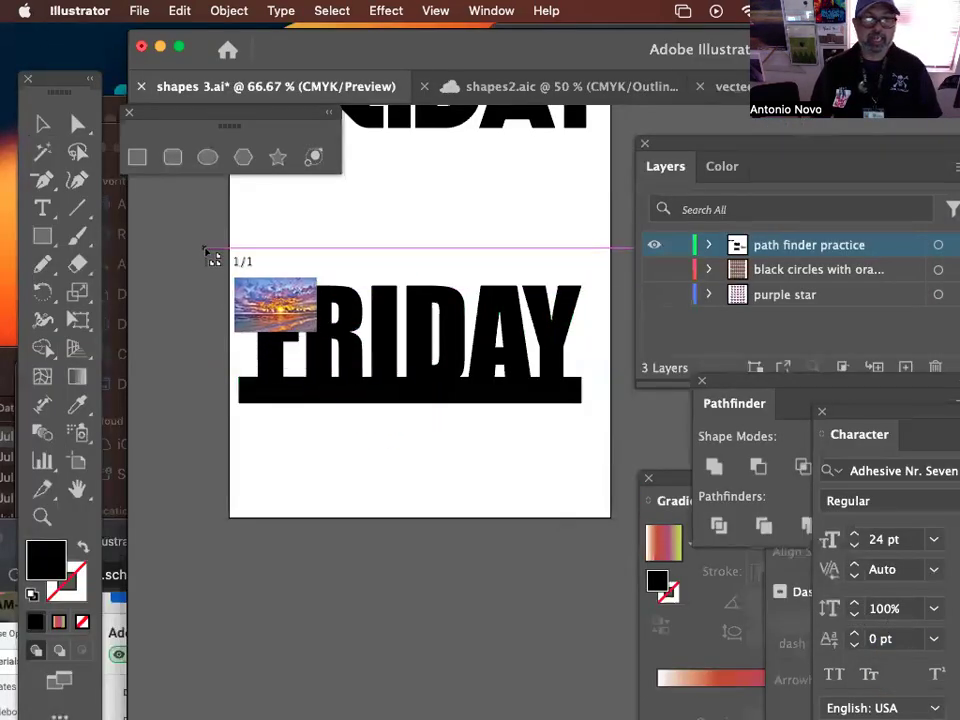
{"action": "left_click_drag", "start_coordinate": [210, 250], "coordinate": [646, 518]}
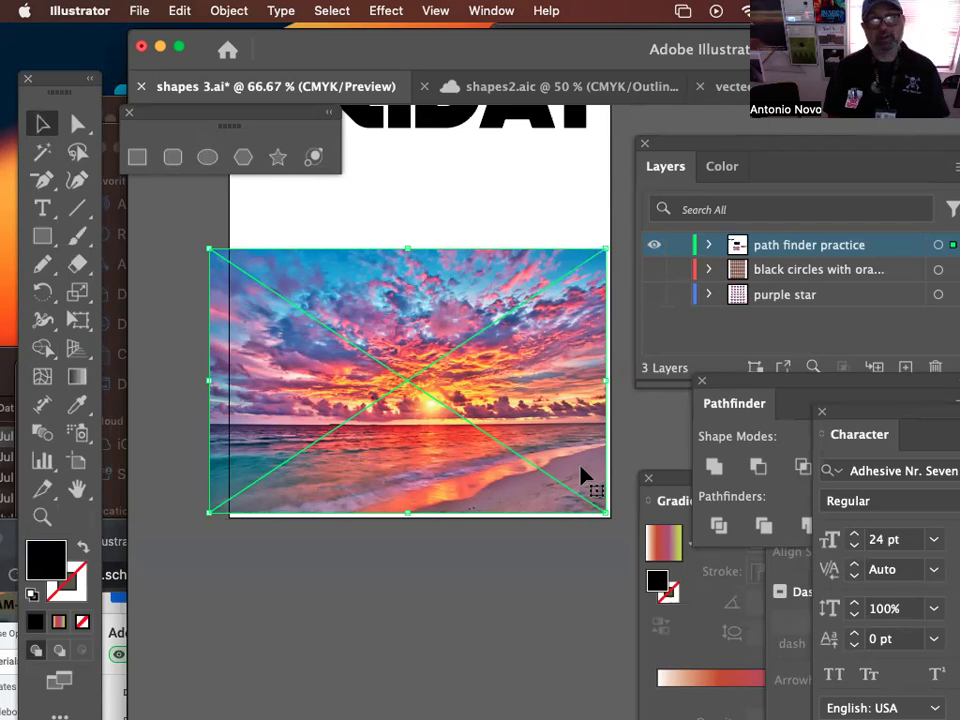
Step: Send the sunset image to the back, behind the lower FRIDAY lettering, toggling its stacking order once for comparison
{"action": "left_click", "coordinate": [229, 11]}
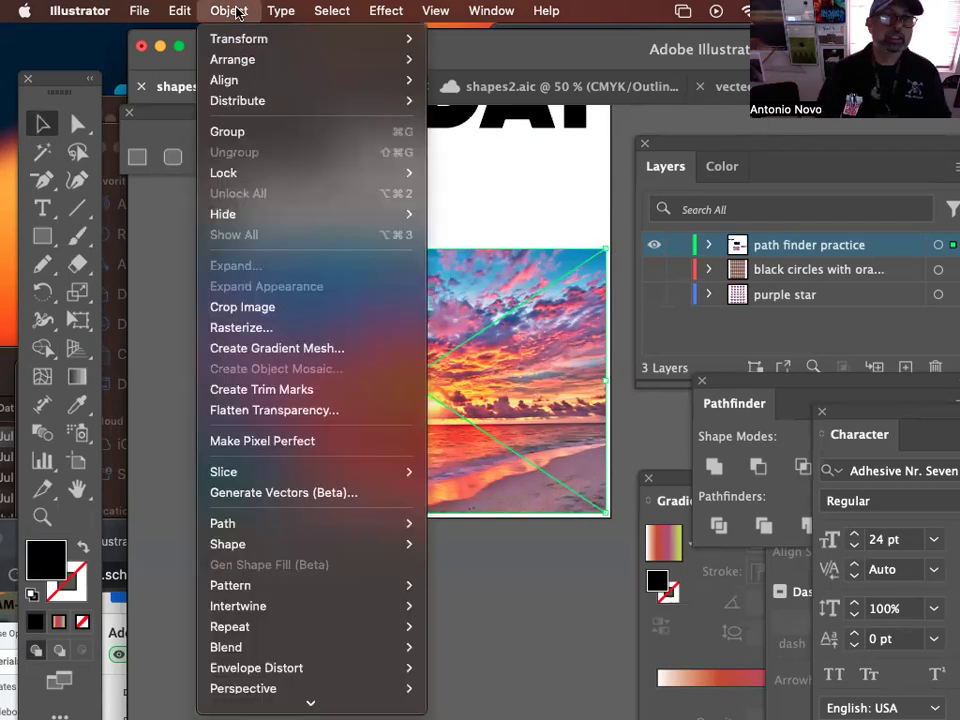
{"action": "mouse_move", "coordinate": [249, 60]}
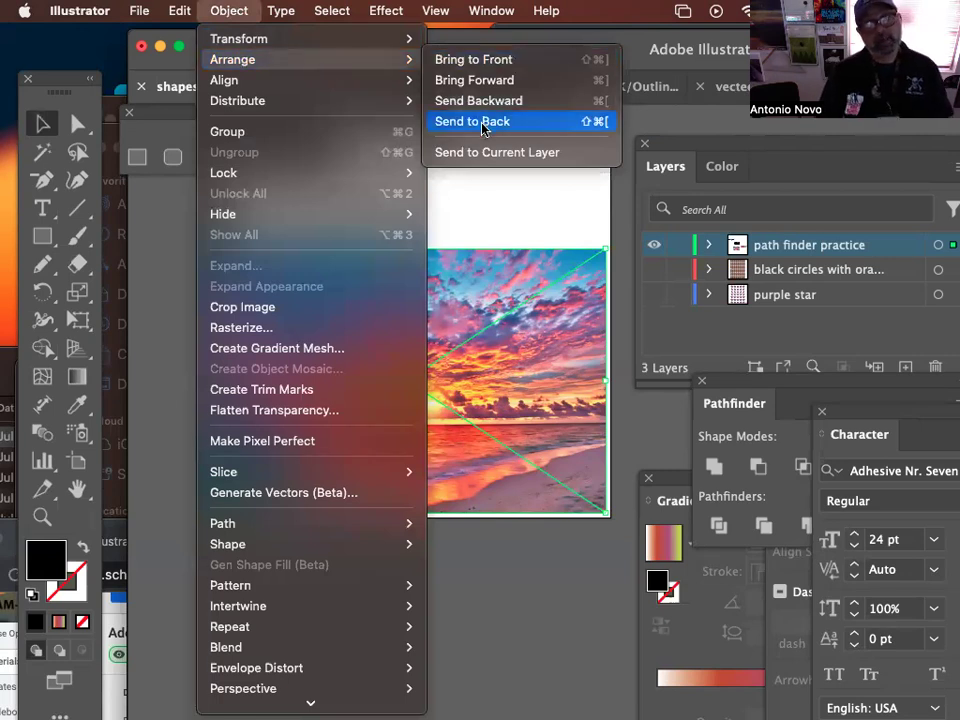
{"action": "left_click", "coordinate": [540, 339]}
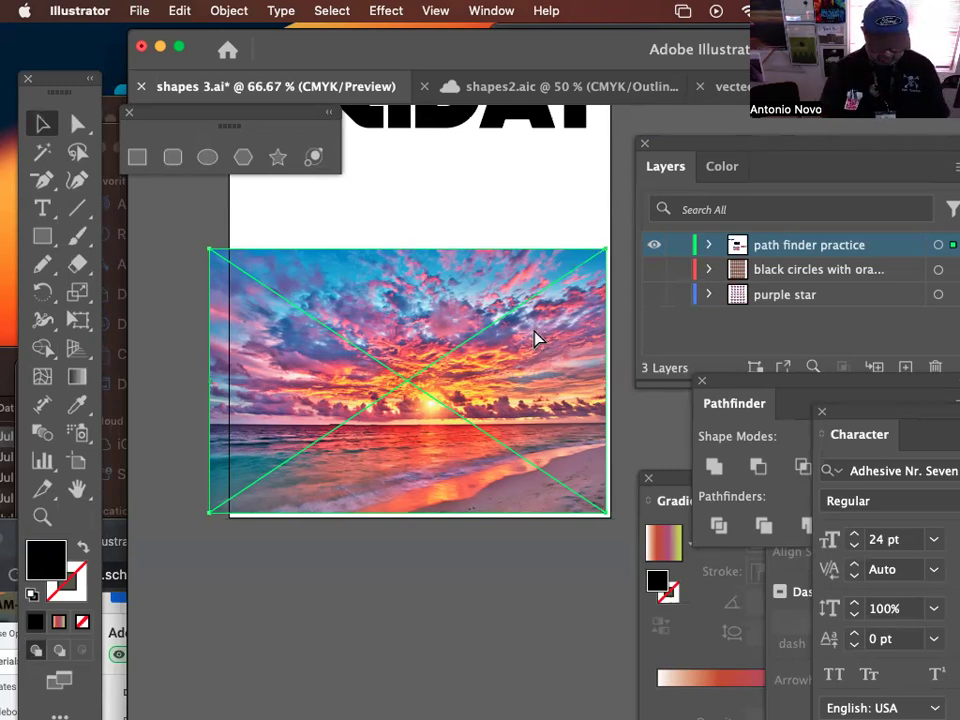
{"action": "key", "text": "super+shift+bracketleft"}
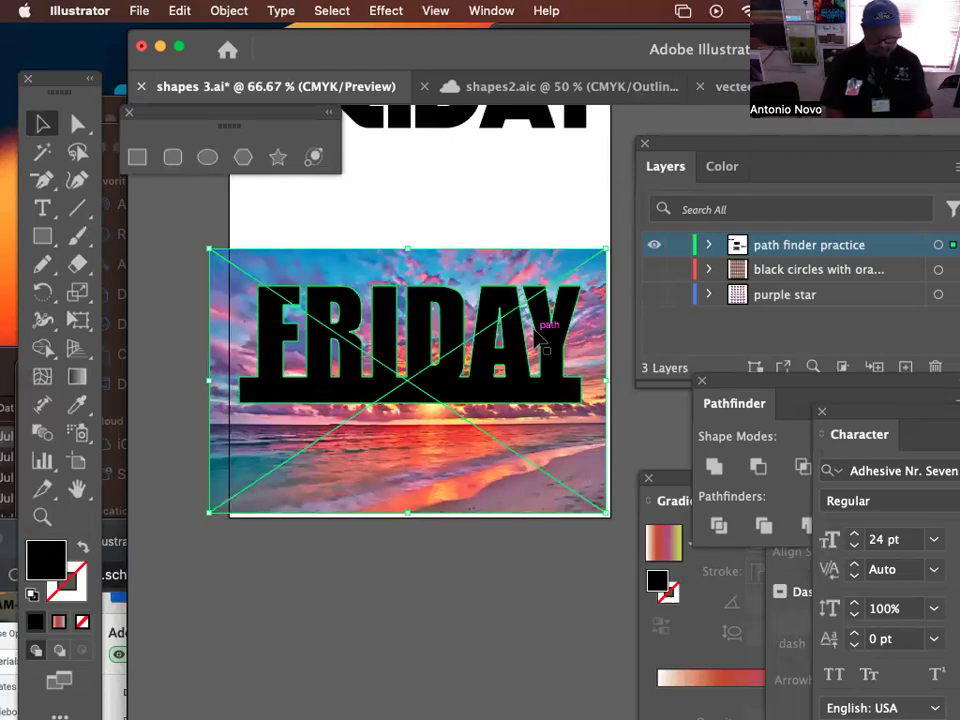
{"action": "key", "text": "super+7"}
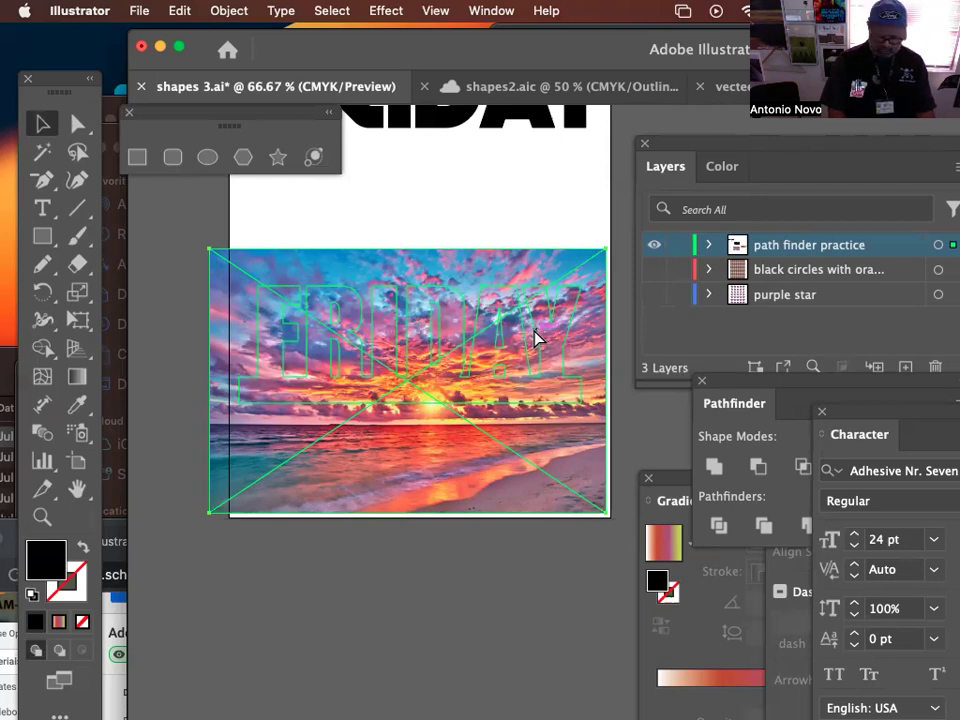
{"action": "key", "text": "super+z"}
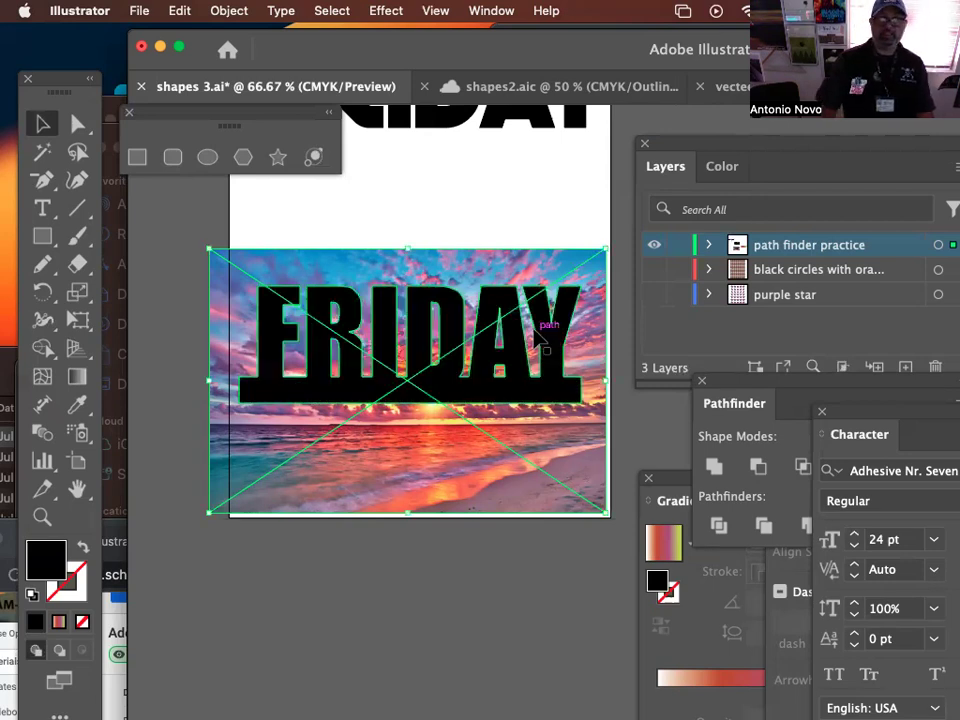
Step: Select the lower FRIDAY lettering and send it to the back, behind the sunset image
{"action": "left_click", "coordinate": [521, 208]}
{"action": "left_click", "coordinate": [455, 332]}
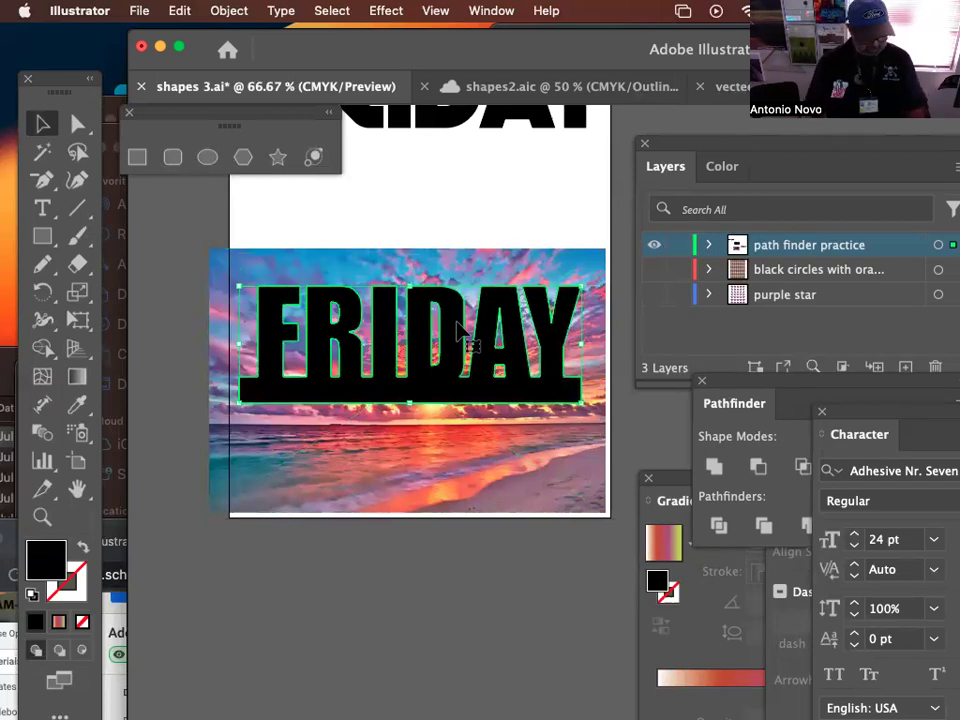
{"action": "key", "text": "shift+super+o"}
{"action": "key", "text": "shift+super+bracketleft"}
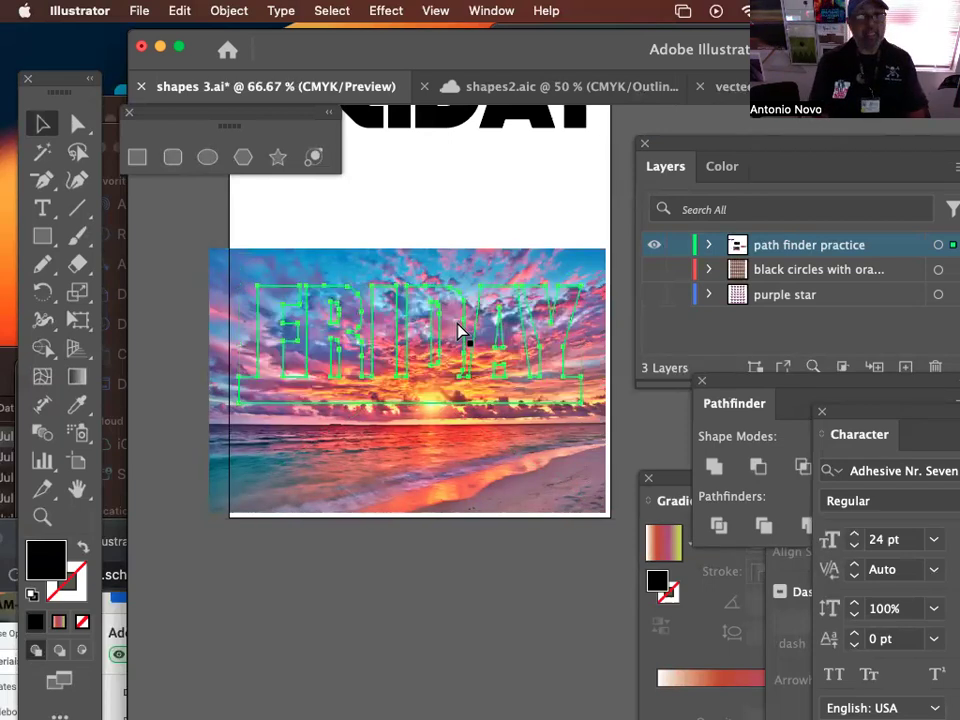
Step: Send the sunset image to the back again and move it slightly up behind the lower FRIDAY lettering
{"action": "left_click", "coordinate": [521, 209]}
{"action": "left_click", "coordinate": [519, 259]}
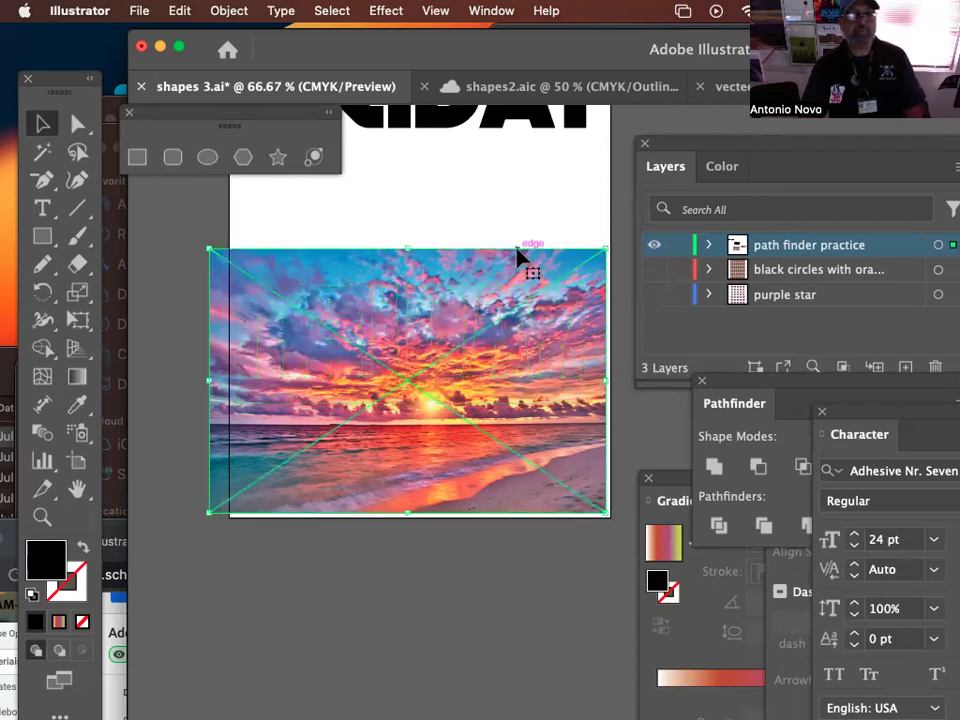
{"action": "key", "text": "shift+super+bracketleft"}
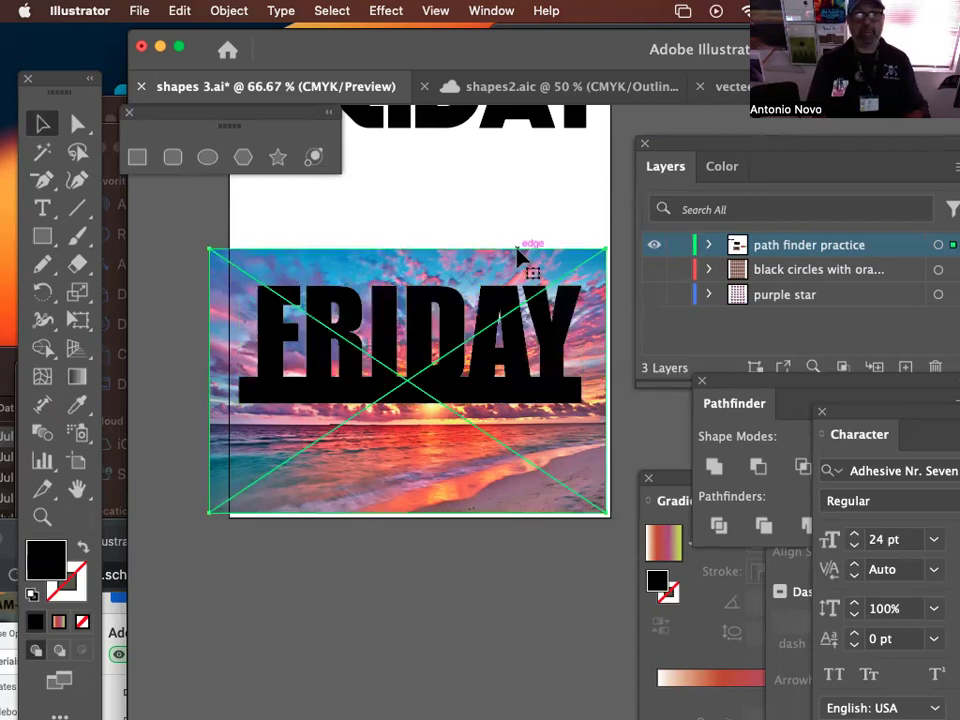
{"action": "left_click", "coordinate": [530, 218]}
{"action": "left_click_drag", "start_coordinate": [510, 506], "coordinate": [508, 470]}
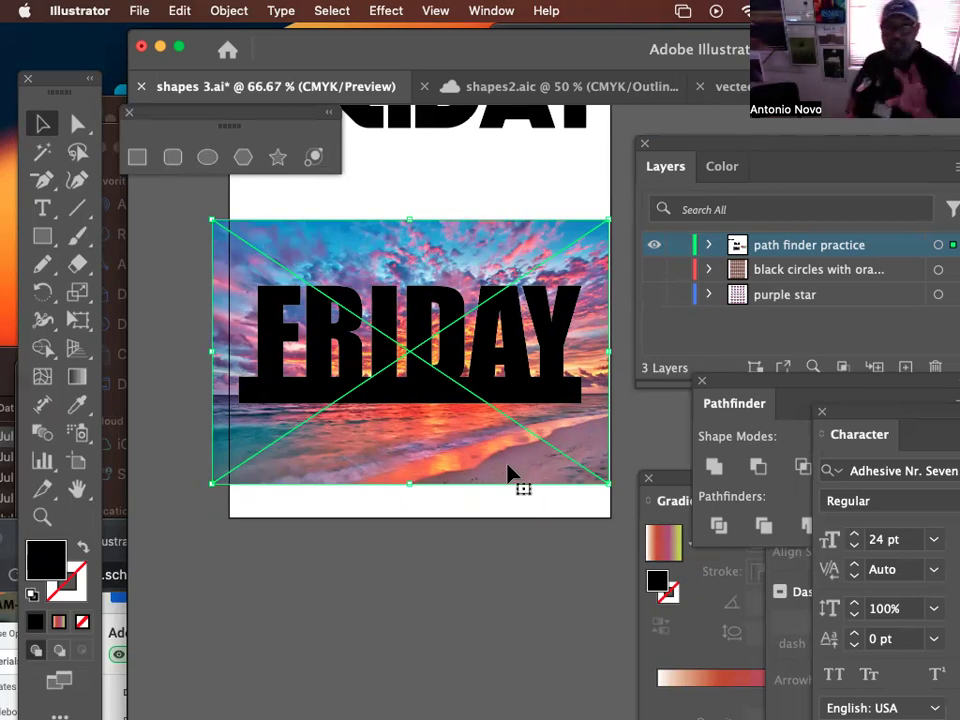
Step: Shift the sunset image slightly left and down, and clip it to the lower FRIDAY lettering with a clipping mask
{"action": "mouse_move", "coordinate": [458, 483]}
{"action": "left_mouse_down"}
{"action": "mouse_move", "coordinate": [470, 455]}
{"action": "mouse_move", "coordinate": [432, 455]}
{"action": "mouse_move", "coordinate": [454, 488]}
{"action": "left_mouse_up"}
{"action": "left_click", "coordinate": [169, 278]}
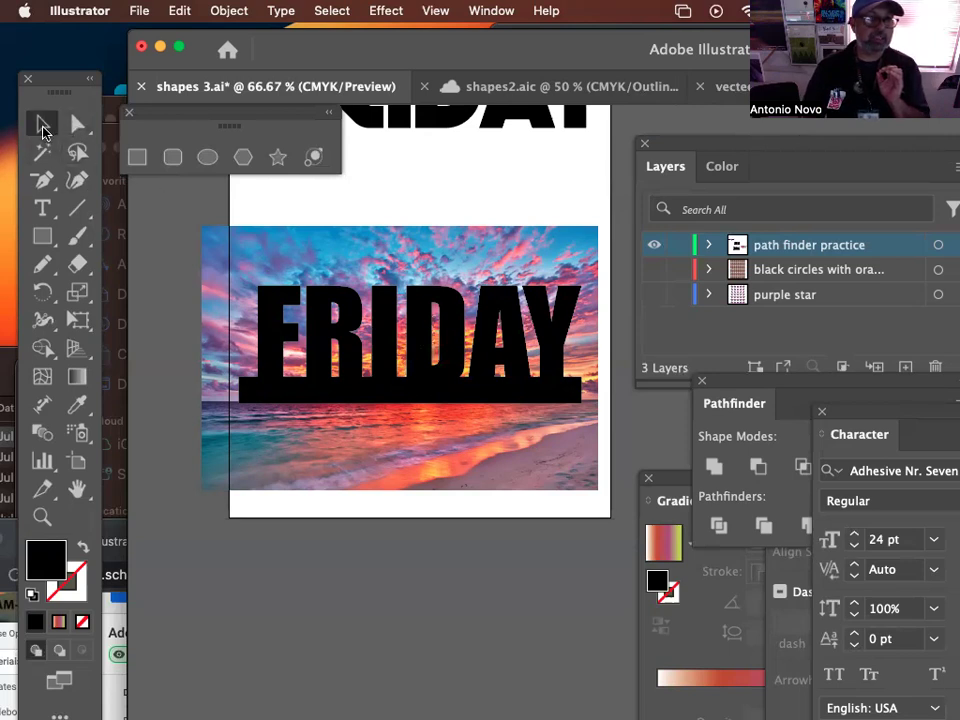
{"action": "left_click_drag", "start_coordinate": [178, 208], "coordinate": [430, 513]}
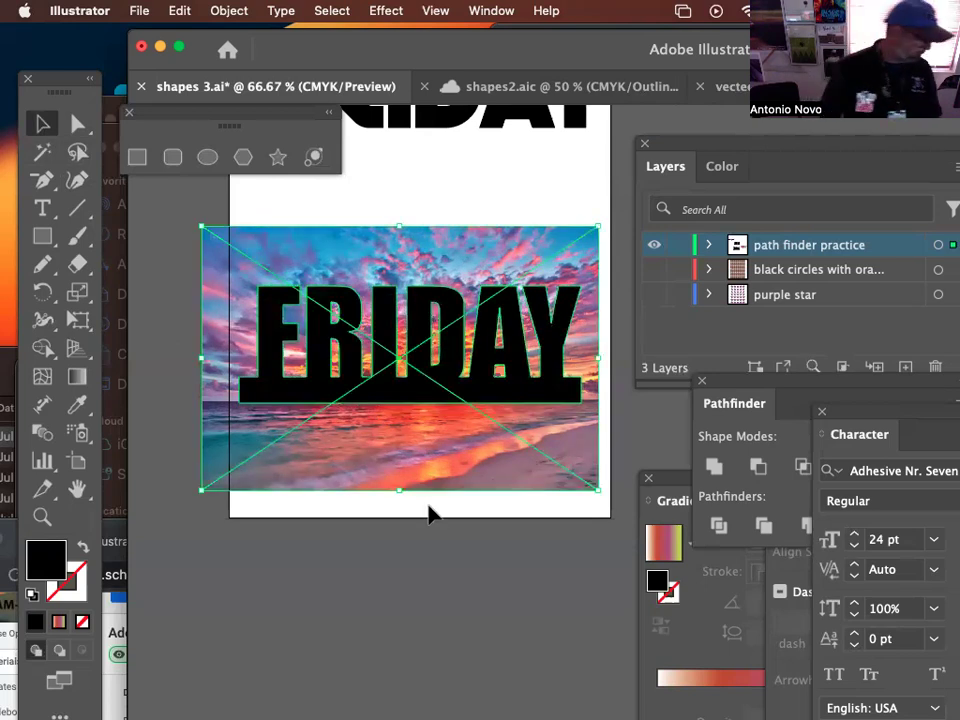
{"action": "left_click_drag", "start_coordinate": [165, 202], "coordinate": [392, 508]}
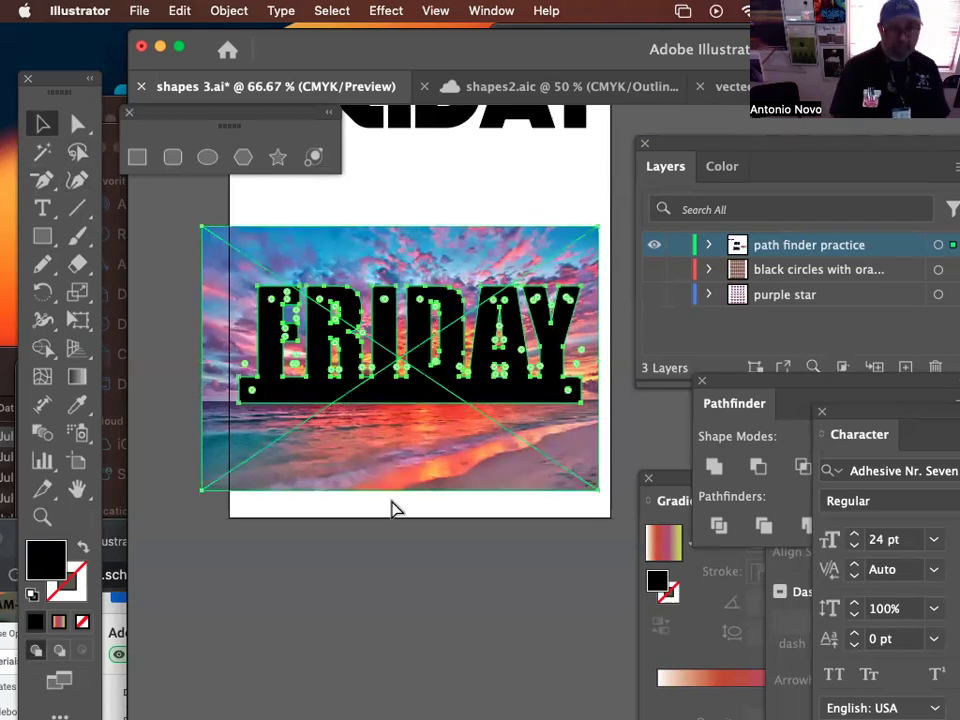
{"action": "key", "text": "super+7"}
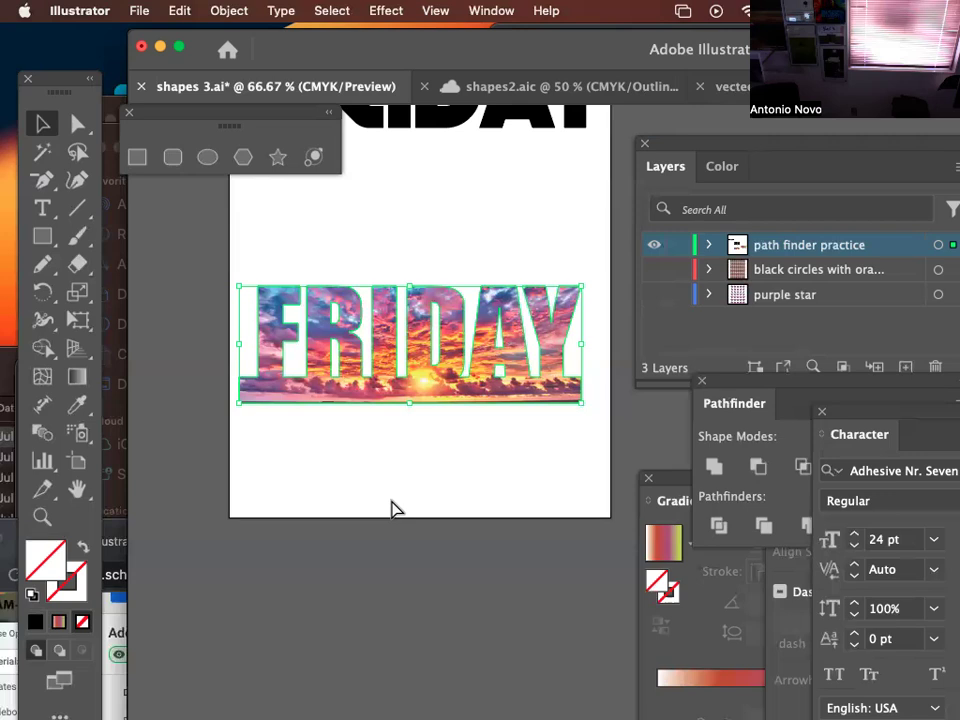
{"action": "scroll", "coordinate": [391, 509], "scroll_direction": "down", "scroll_amount": 1}
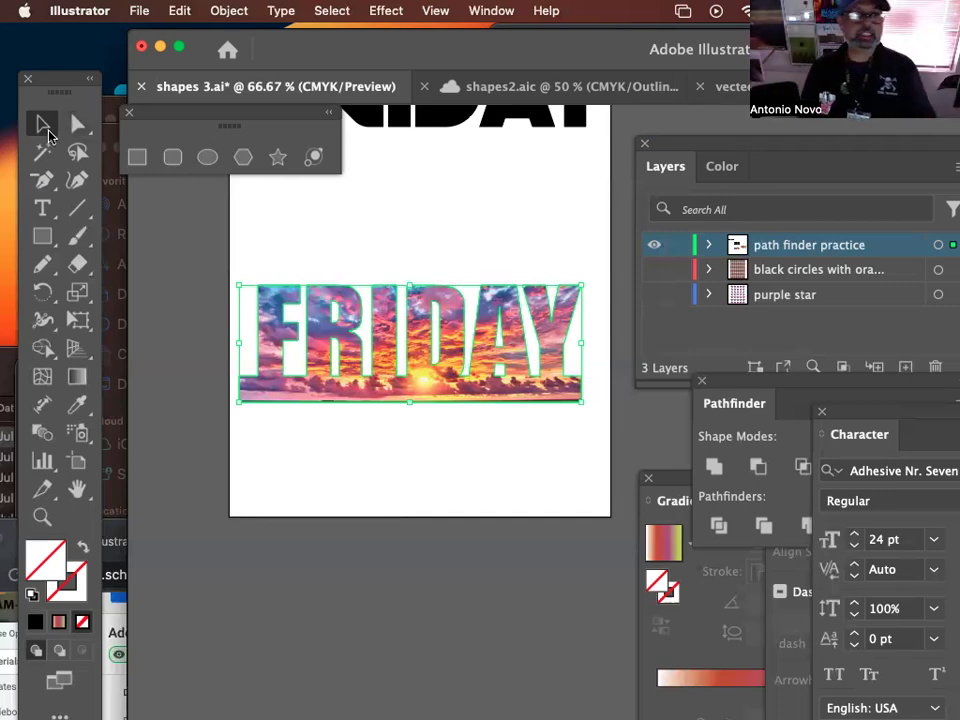
Step: Move the sunset-filled FRIDAY lettering slightly right and down on the artboard and deselect it
{"action": "left_click", "coordinate": [390, 250]}
{"action": "left_click", "coordinate": [392, 322]}
{"action": "left_click", "coordinate": [392, 322]}
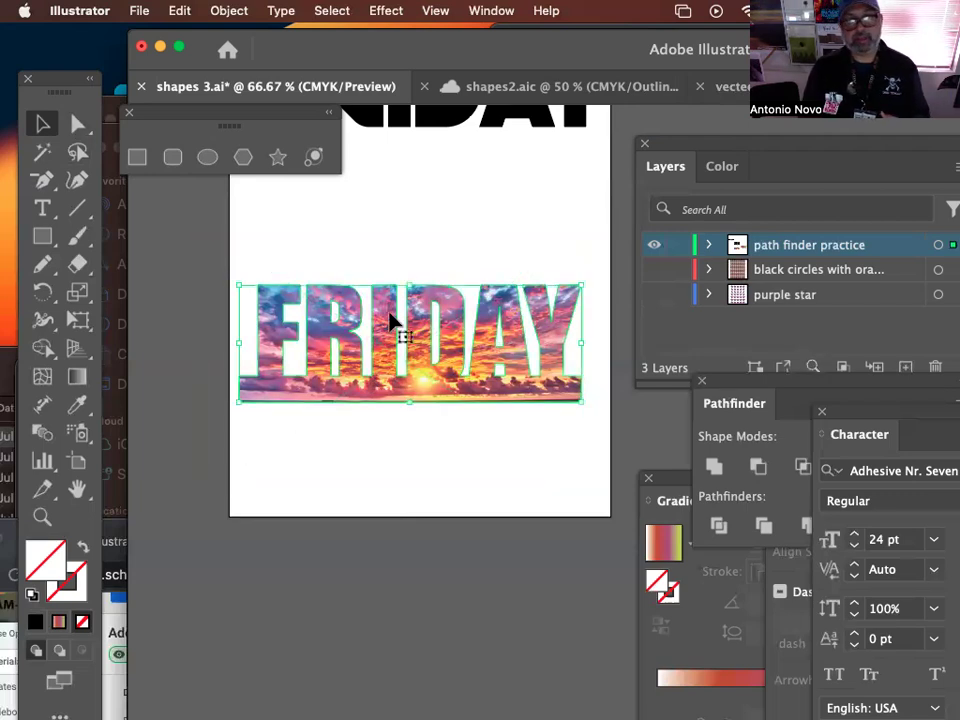
{"action": "left_click_drag", "start_coordinate": [392, 321], "coordinate": [396, 321]}
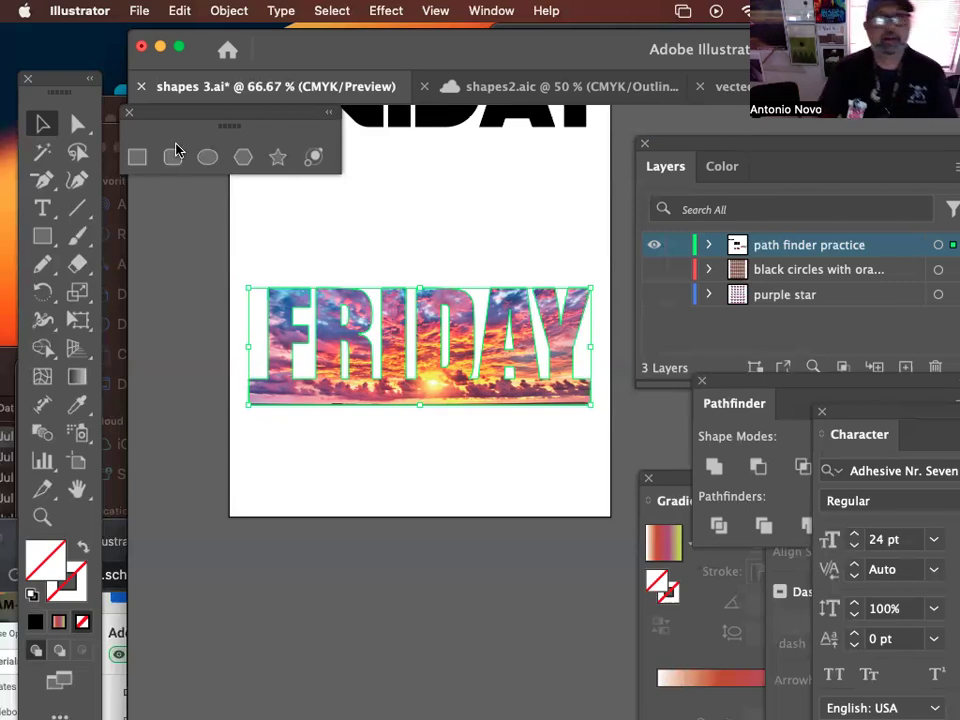
{"action": "left_click", "coordinate": [375, 247]}
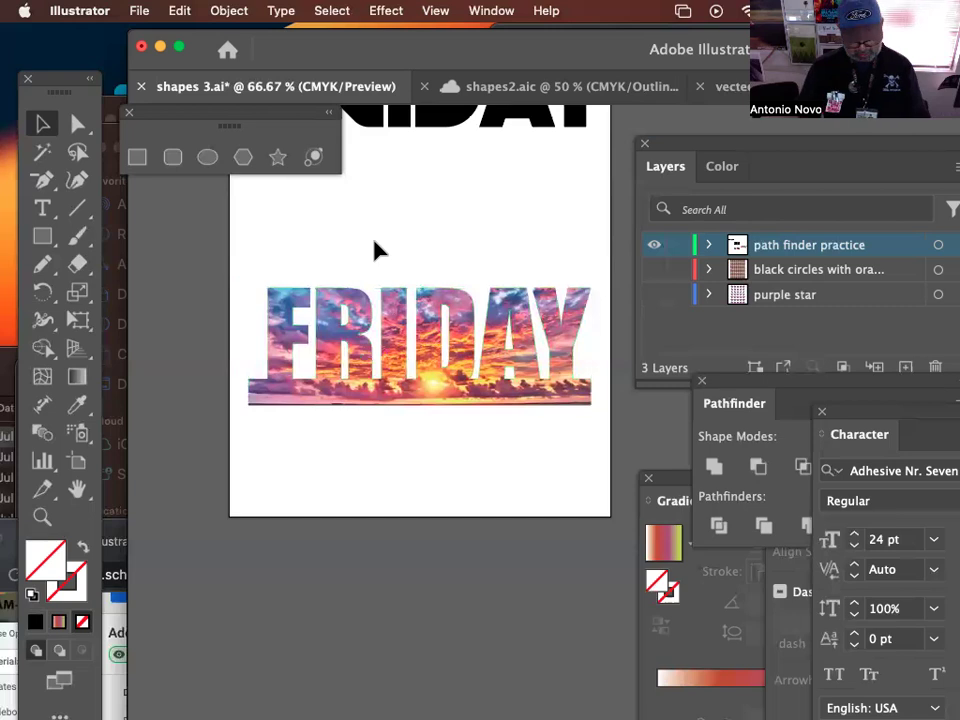
Step: Examine the sunset-filled FRIDAY lettering up close, moving the Layers panel out of the way
{"action": "key", "text": "super+1"}
{"action": "left_click_drag", "start_coordinate": [446, 315], "coordinate": [545, 437]}
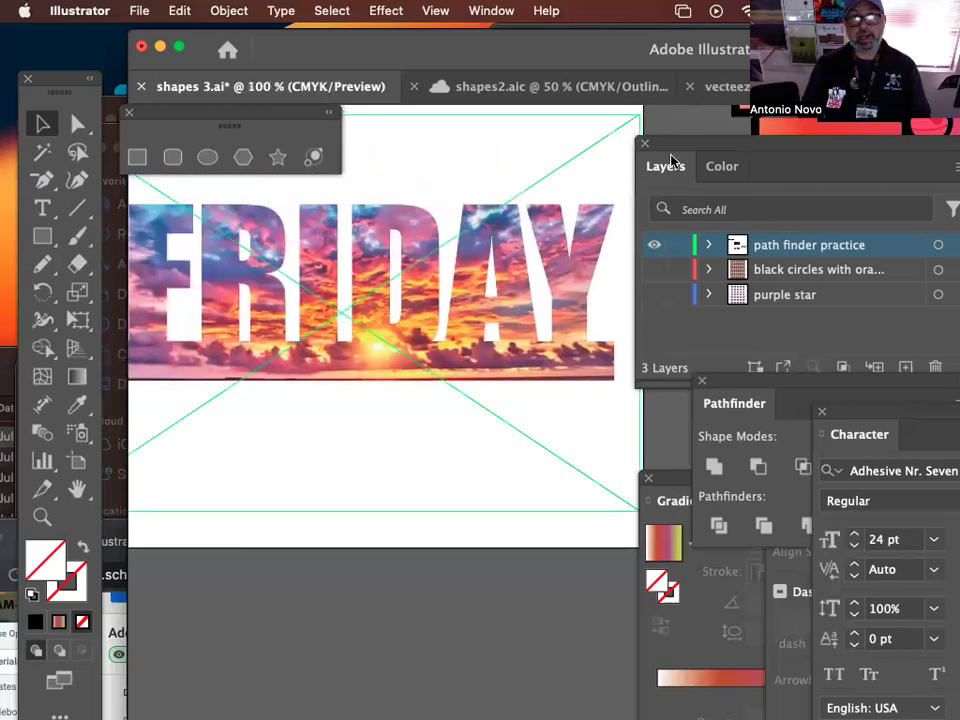
{"action": "left_click_drag", "start_coordinate": [668, 165], "coordinate": [845, 265]}
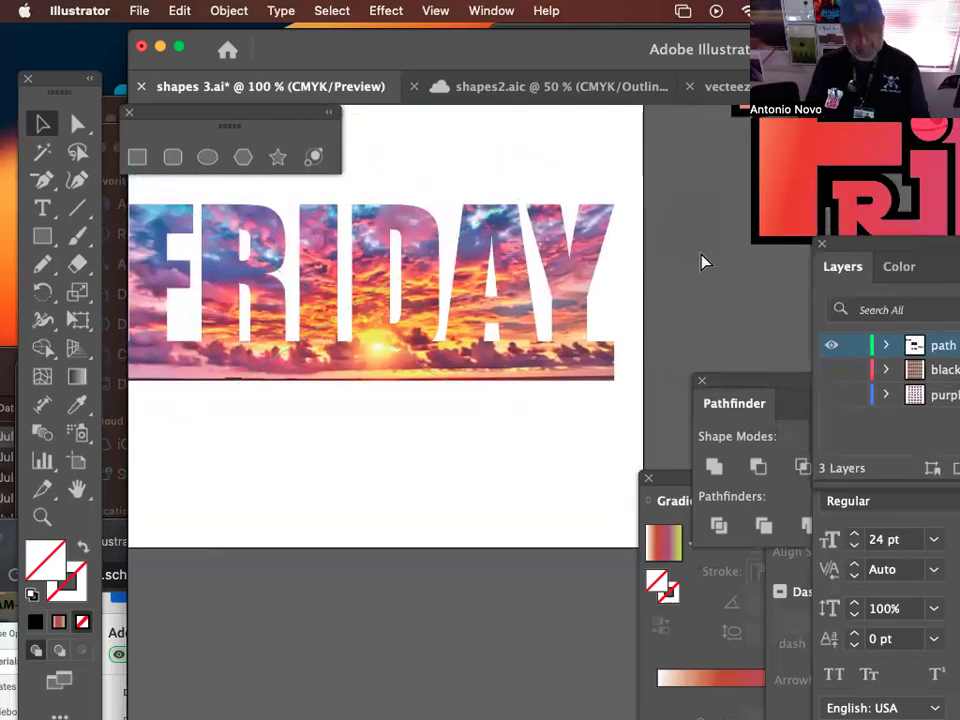
{"action": "key", "text": "super+equal"}
{"action": "key", "text": "super+equal"}
{"action": "left_click_drag", "start_coordinate": [418, 298], "coordinate": [589, 407]}
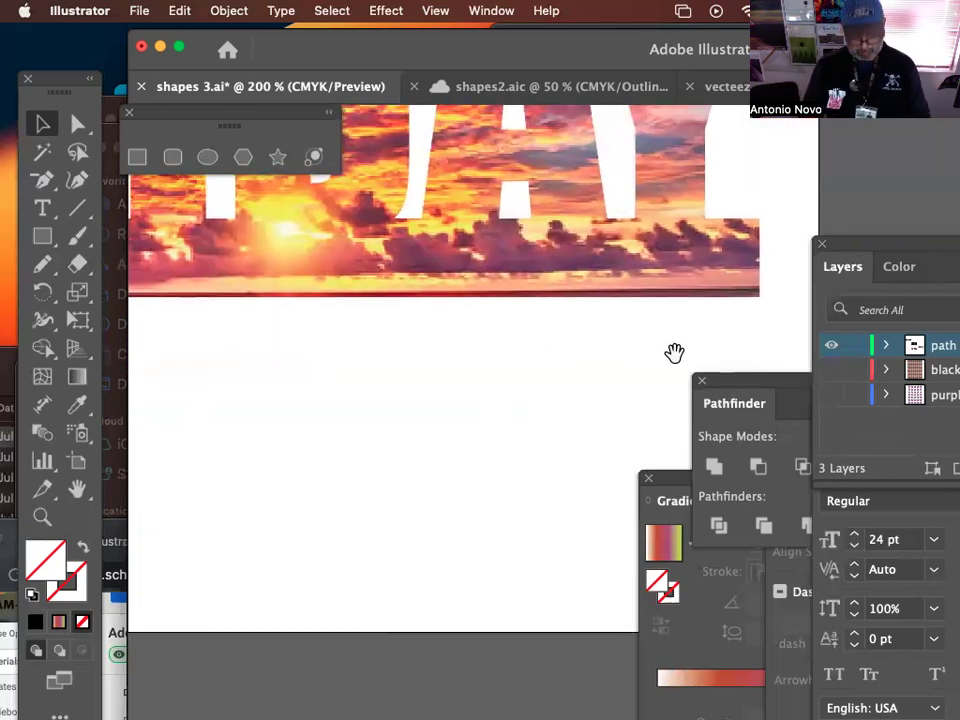
{"action": "key", "text": "super+minus"}
{"action": "key", "text": "super+minus"}
{"action": "key", "text": "super+minus"}
{"action": "left_click_drag", "start_coordinate": [523, 352], "coordinate": [374, 241]}
Step: Preview a Drop Shadow effect on the sunset-filled FRIDAY lettering and cancel it
{"action": "left_click", "coordinate": [427, 358]}
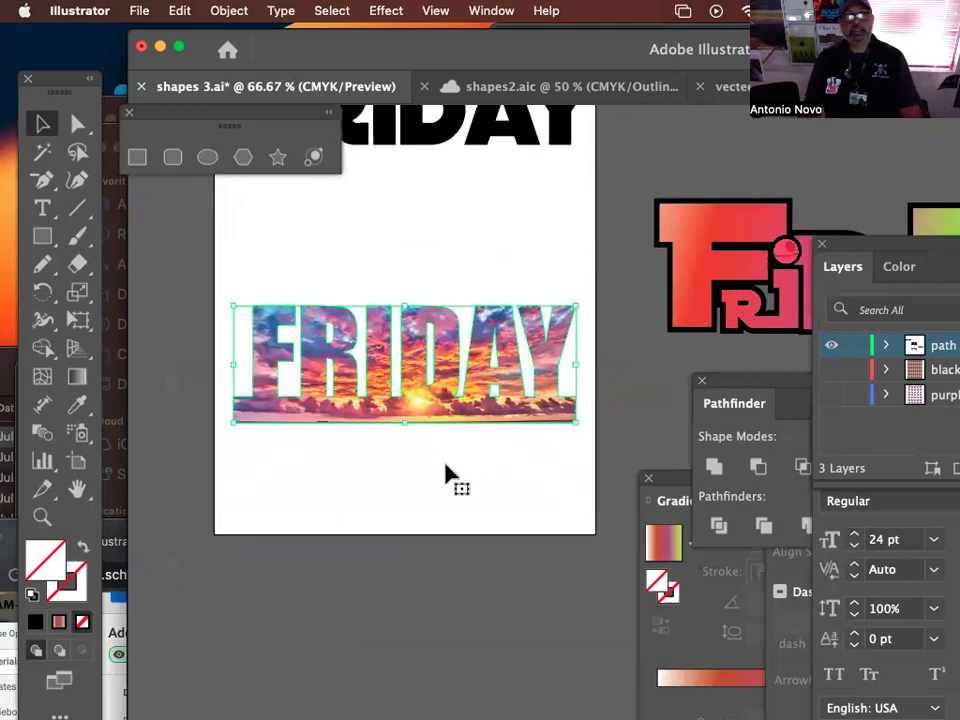
{"action": "left_click", "coordinate": [379, 477]}
{"action": "left_click", "coordinate": [372, 415]}
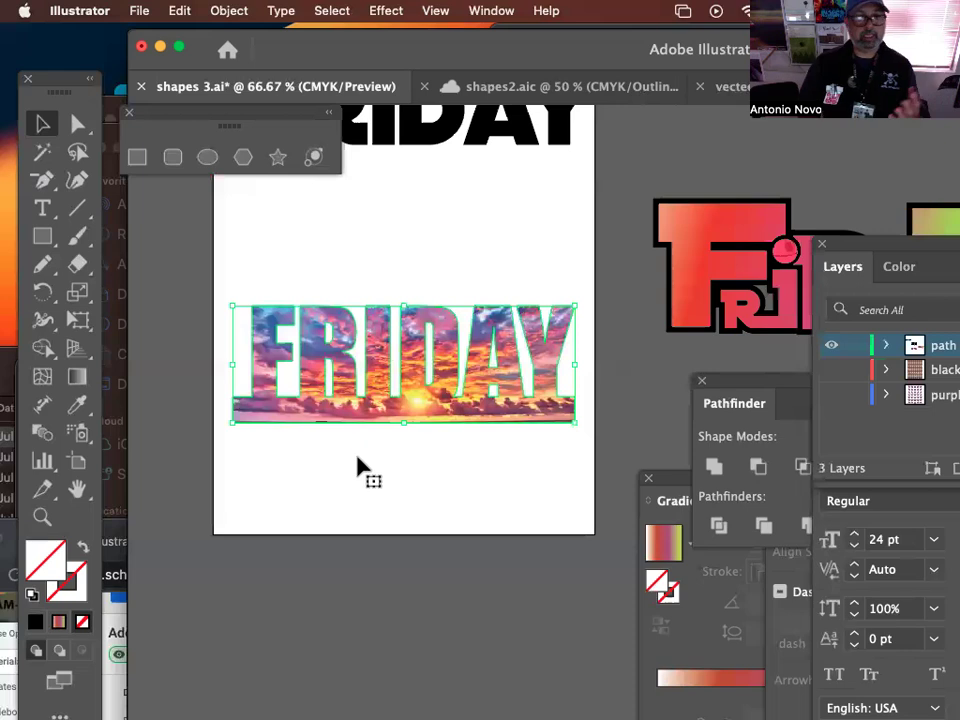
{"action": "left_click", "coordinate": [393, 12]}
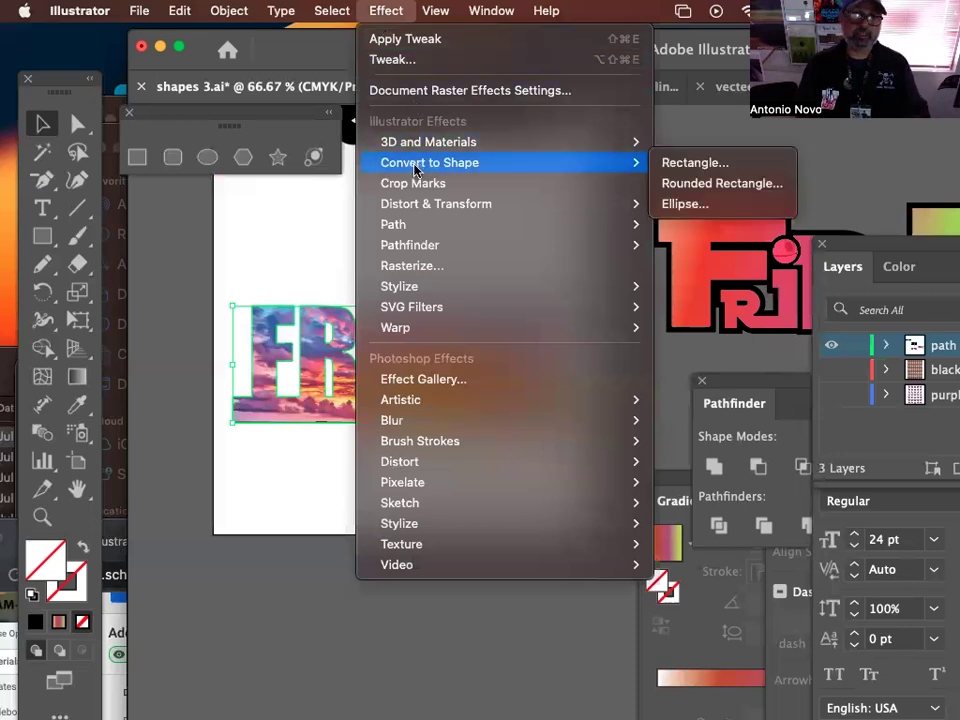
{"action": "mouse_move", "coordinate": [411, 293]}
{"action": "left_click", "coordinate": [668, 286]}
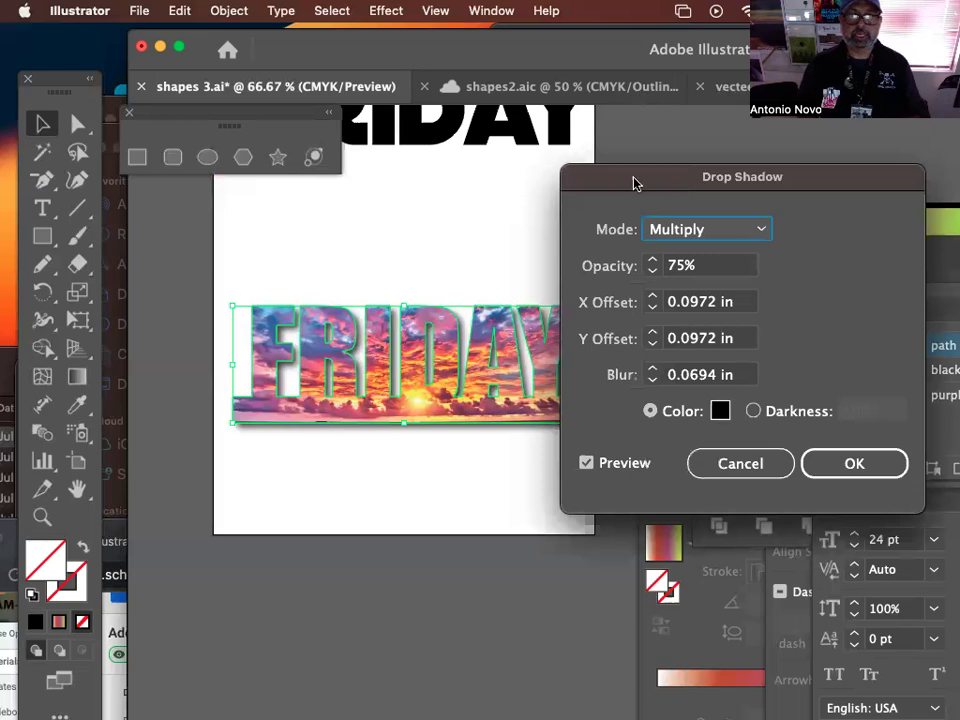
{"action": "left_click_drag", "start_coordinate": [634, 180], "coordinate": [692, 144]}
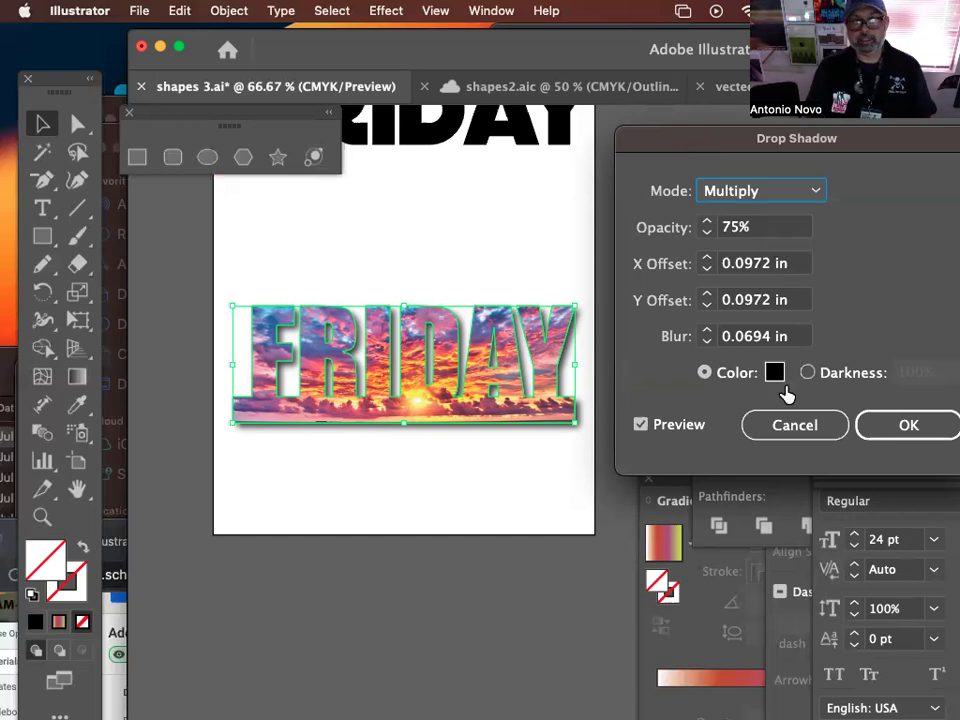
{"action": "left_click", "coordinate": [805, 427]}
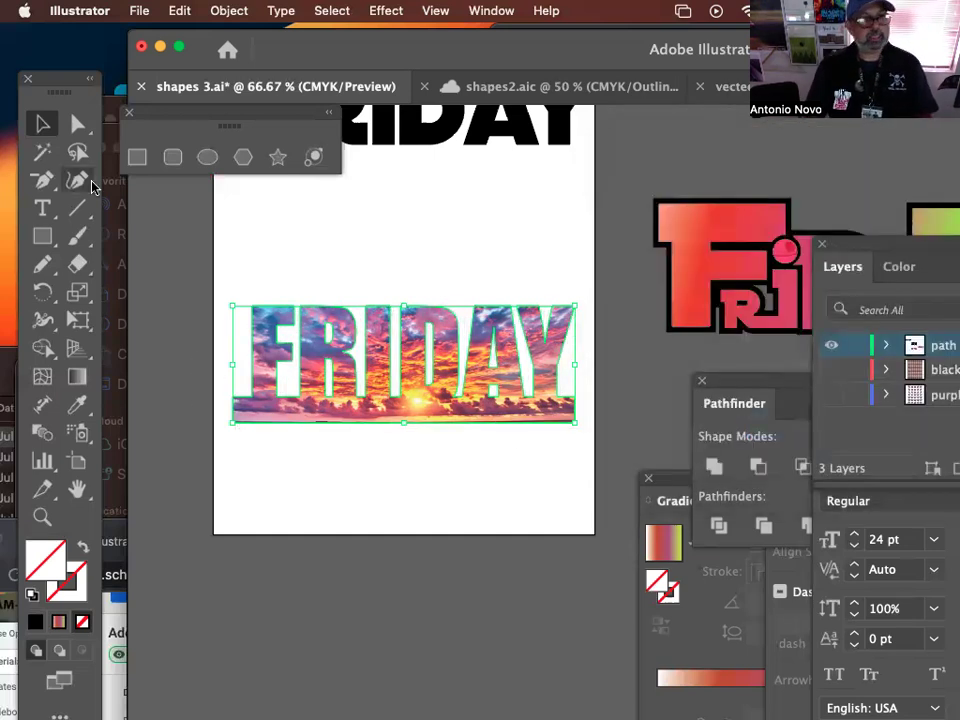
Step: Move the floating shape tools off the artboard and review the available Illustrator and Photoshop effects
{"action": "left_click_drag", "start_coordinate": [244, 122], "coordinate": [838, 150]}
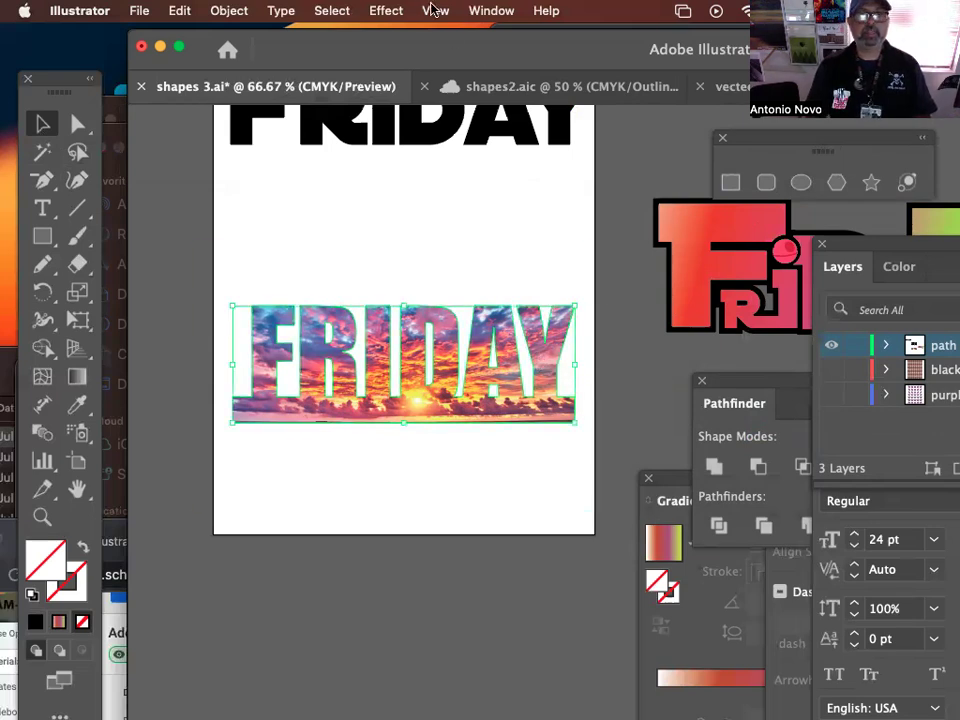
{"action": "left_click", "coordinate": [383, 10]}
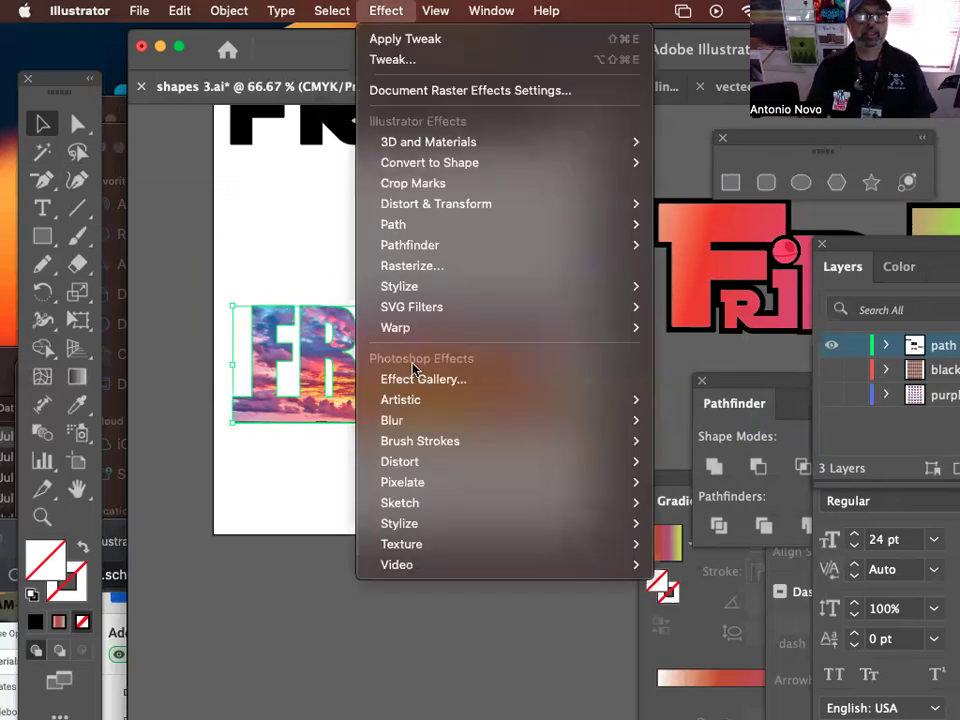
{"action": "mouse_move", "coordinate": [428, 447]}
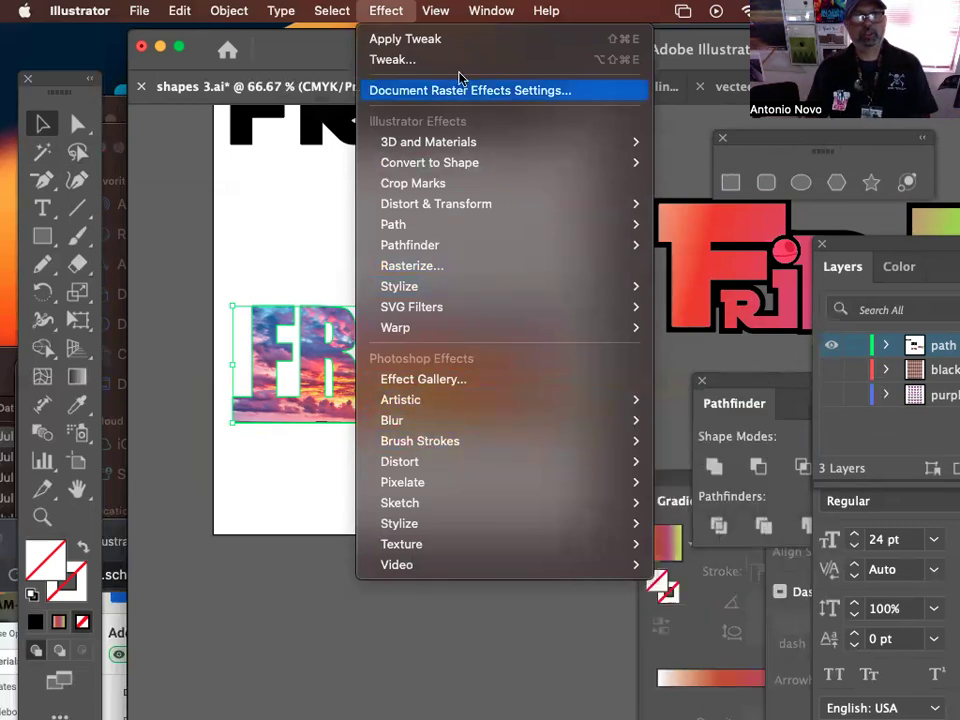
{"action": "left_click", "coordinate": [583, 13]}
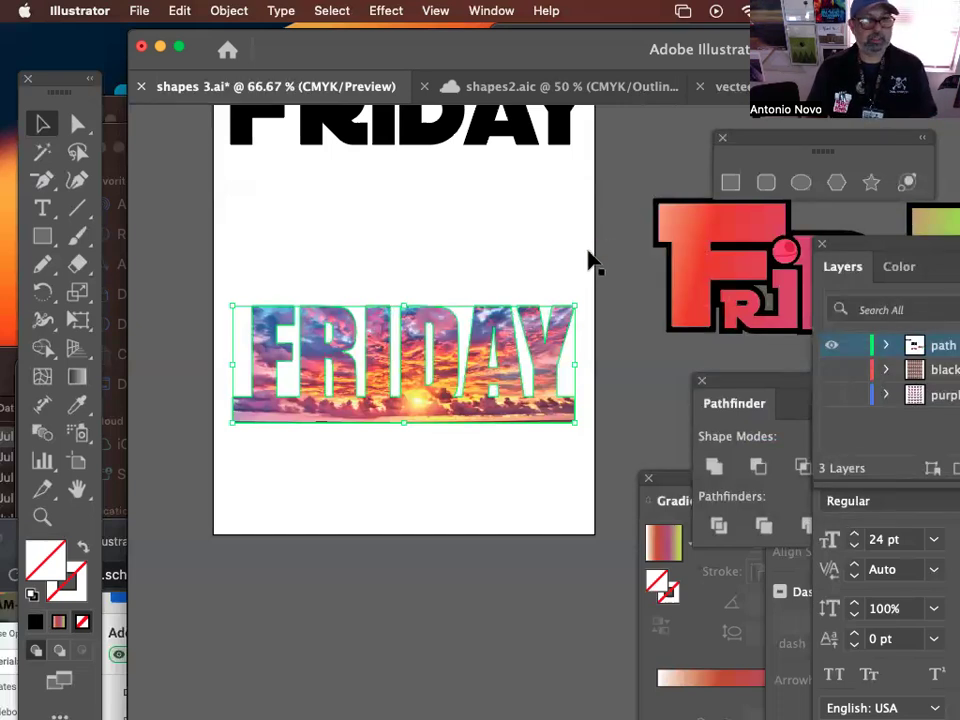
{"action": "left_click", "coordinate": [392, 236]}
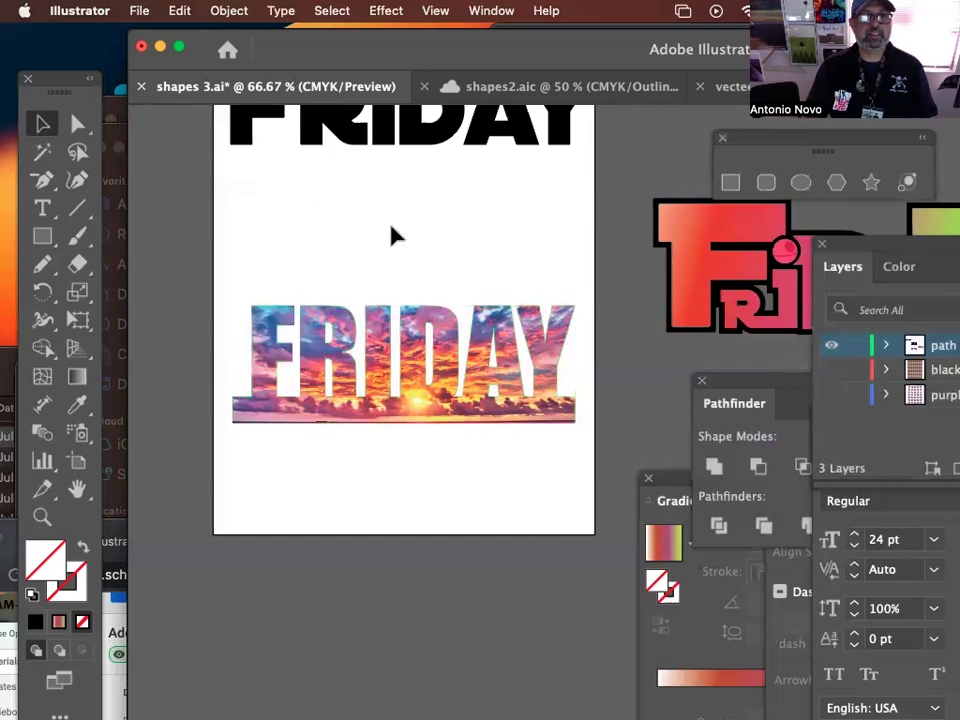
Step: Stretch the left arm of the Y upward with Direct Selection, lowering its end slightly to stay within the sunset image
{"action": "left_click", "coordinate": [415, 358]}
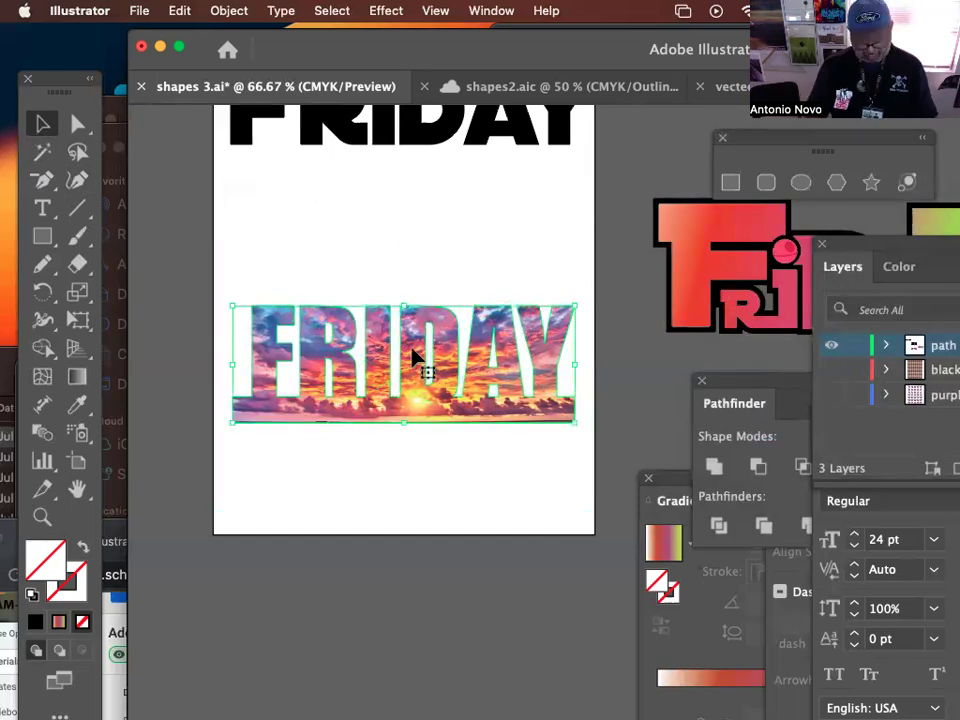
{"action": "key", "text": "super+equal"}
{"action": "left_click_drag", "start_coordinate": [609, 374], "coordinate": [420, 186]}
{"action": "left_click_drag", "start_coordinate": [415, 258], "coordinate": [410, 221]}
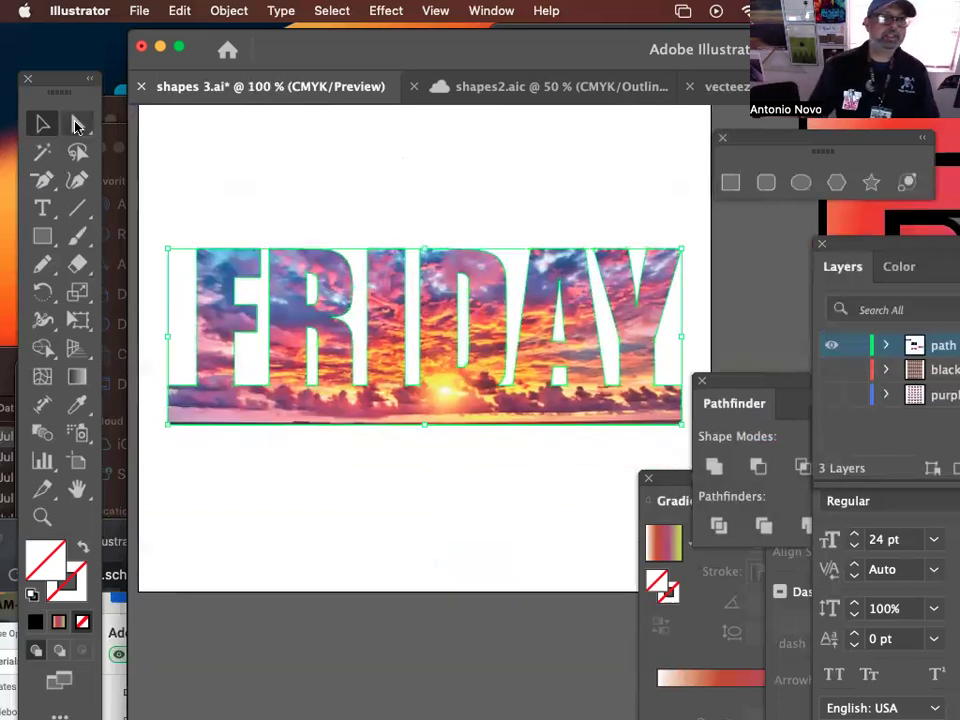
{"action": "left_click", "coordinate": [77, 124]}
{"action": "left_click", "coordinate": [369, 189]}
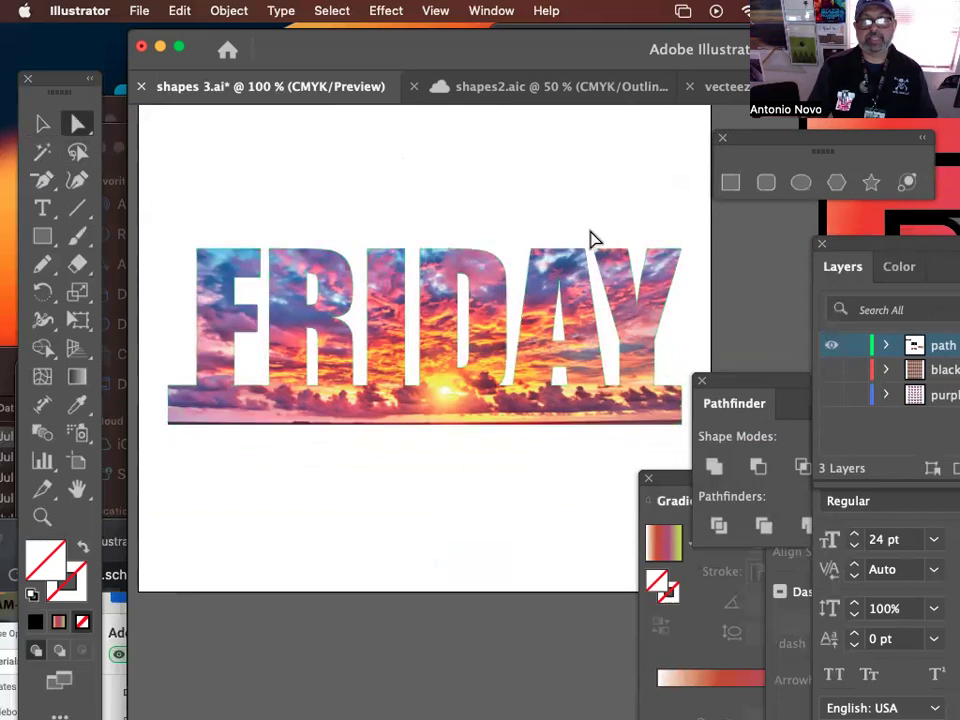
{"action": "left_click_drag", "start_coordinate": [614, 245], "coordinate": [592, 145]}
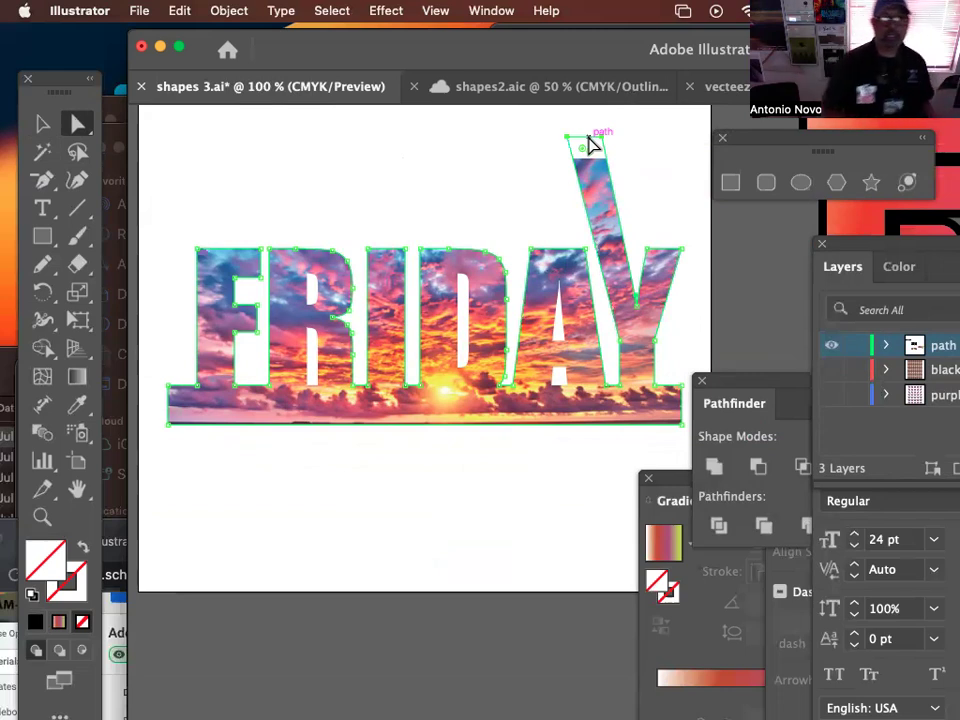
{"action": "mouse_move", "coordinate": [586, 144]}
{"action": "left_mouse_down"}
{"action": "mouse_move", "coordinate": [593, 180]}
{"action": "mouse_move", "coordinate": [603, 172]}
{"action": "mouse_move", "coordinate": [591, 167]}
{"action": "left_mouse_up"}
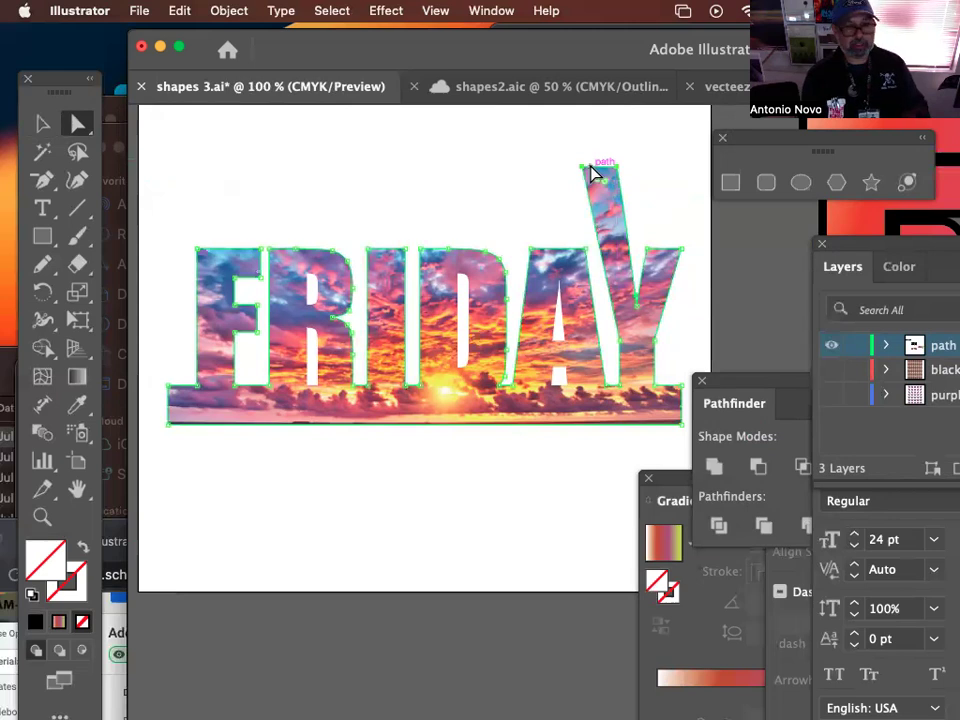
{"action": "left_click", "coordinate": [473, 206]}
Step: Select the upper anchor points of the D and nudge them up about level with the Y's raised arm
{"action": "left_click_drag", "start_coordinate": [416, 210], "coordinate": [483, 272]}
{"action": "left_click", "coordinate": [480, 259]}
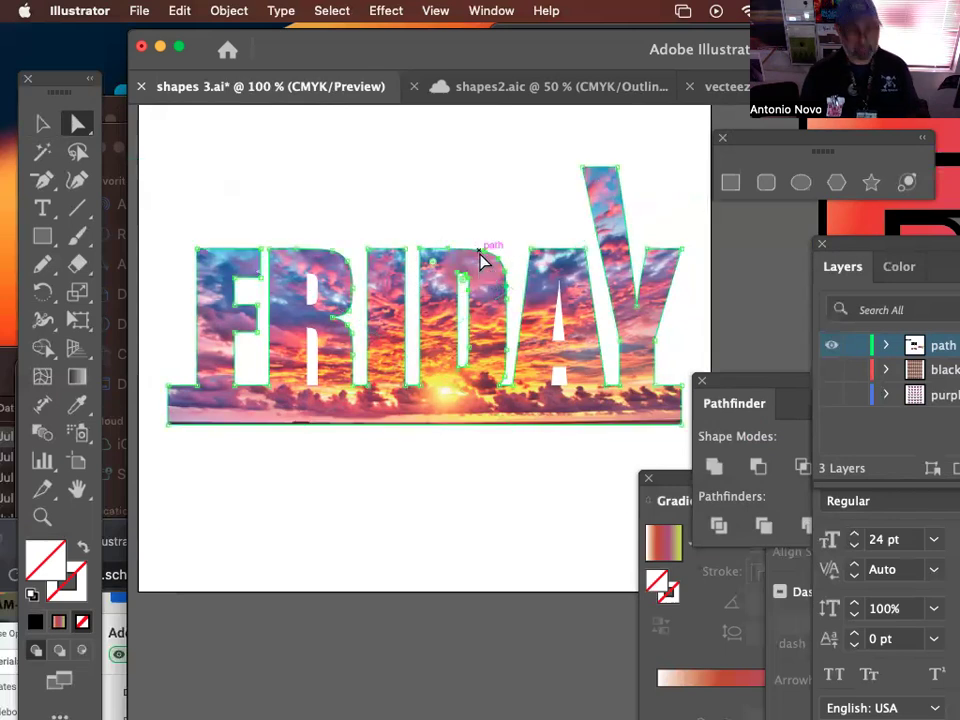
{"action": "key", "text": "Up"}
{"action": "key", "text": "Up"}
{"action": "key", "text": "Up"}
{"action": "key", "text": "Up"}
{"action": "key", "text": "Up"}
{"action": "key", "text": "Up"}
{"action": "key", "text": "Up"}
{"action": "key", "text": "Up"}
{"action": "key", "text": "Up"}
{"action": "key", "text": "Up"}
{"action": "key", "text": "Up"}
{"action": "key", "text": "Up"}
{"action": "key", "text": "Up"}
{"action": "key", "text": "Up"}
{"action": "key", "text": "Up"}
{"action": "key", "text": "Up"}
{"action": "key", "text": "Up"}
{"action": "key", "text": "Up"}
{"action": "key", "text": "Up"}
{"action": "key", "text": "Up"}
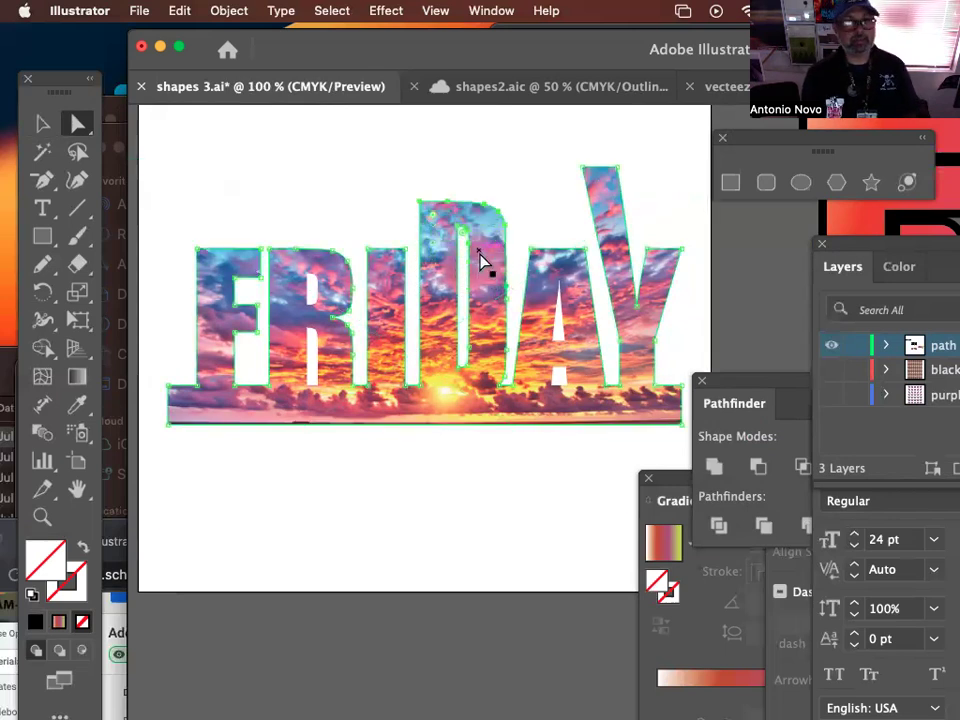
{"action": "key", "text": "Up"}
{"action": "key", "text": "Up"}
{"action": "key", "text": "Up"}
{"action": "key", "text": "Up"}
{"action": "left_click", "coordinate": [377, 212]}
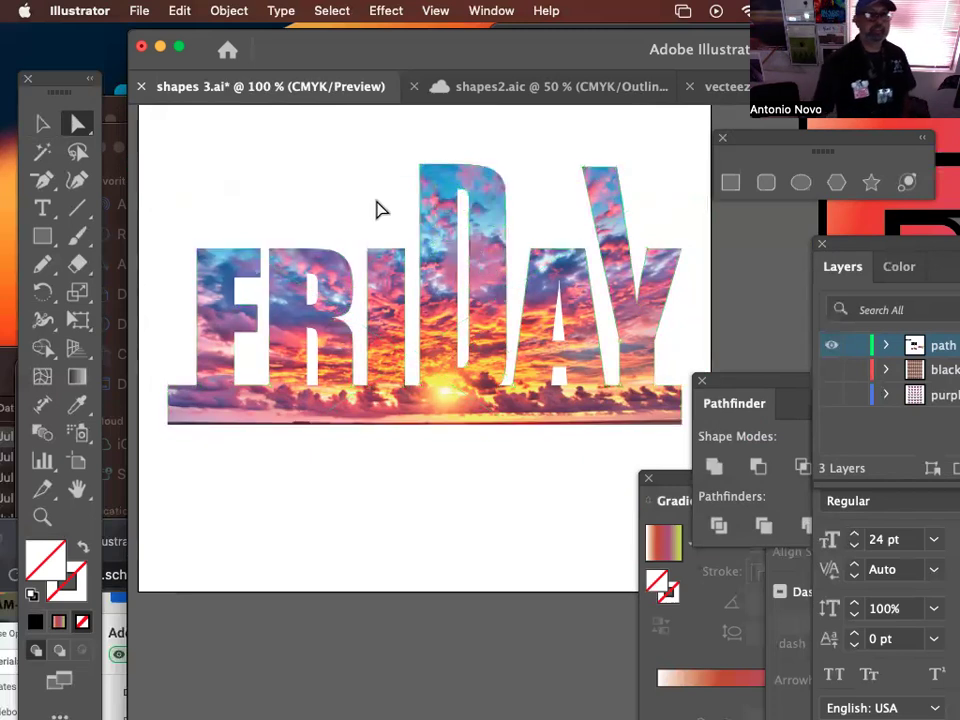
Step: Try pulling the upper-left corner of the I upward into a spike, undo it and deselect the lettering
{"action": "left_click_drag", "start_coordinate": [368, 249], "coordinate": [413, 131]}
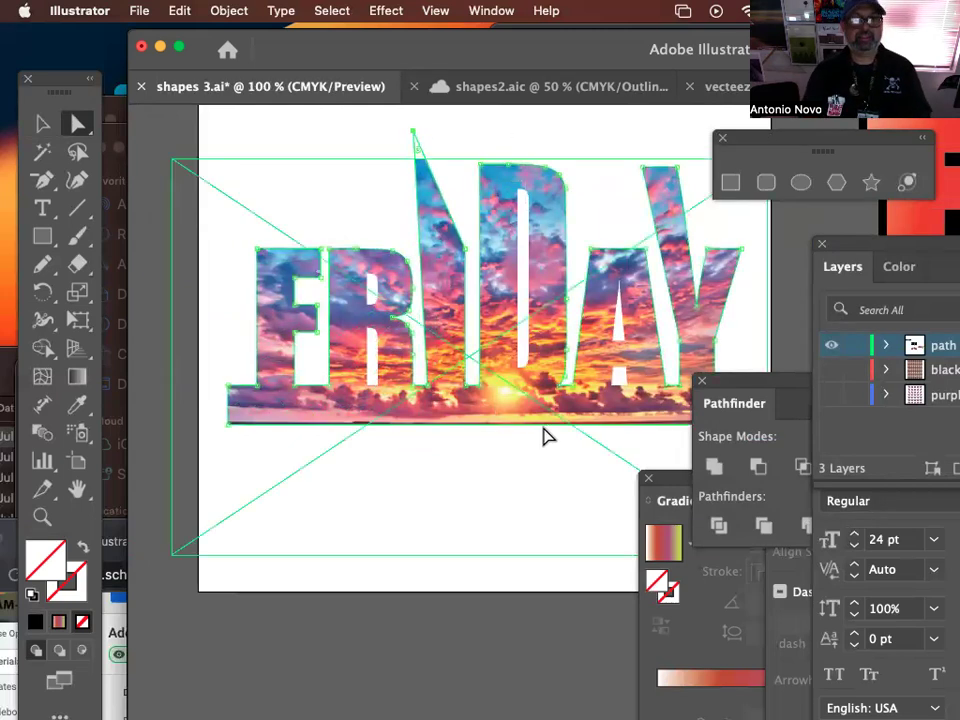
{"action": "key", "text": "super+z"}
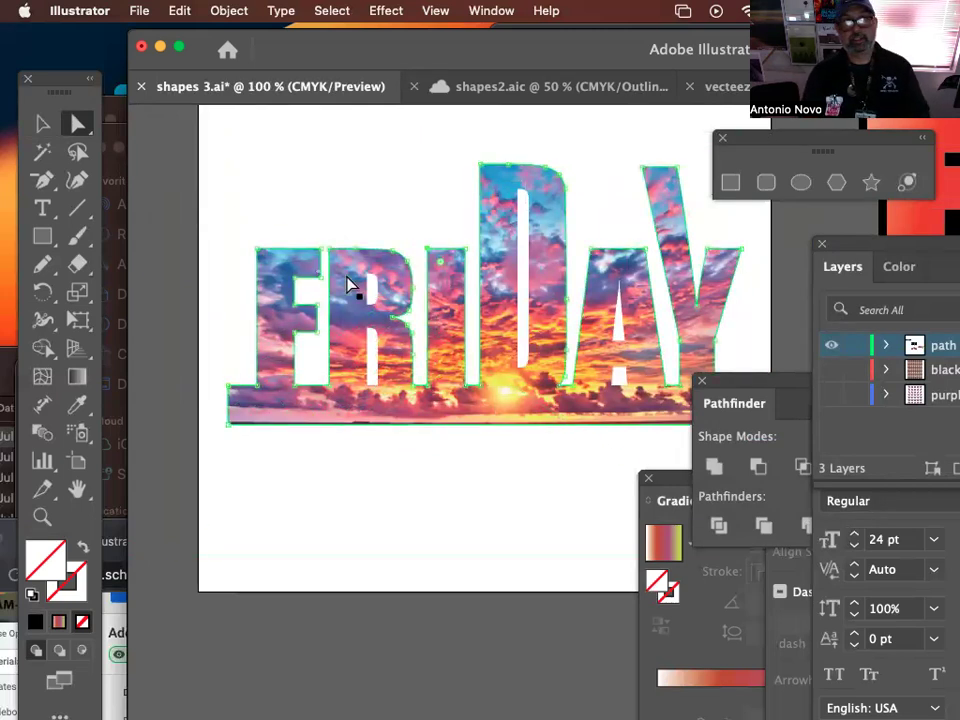
{"action": "left_click", "coordinate": [214, 207]}
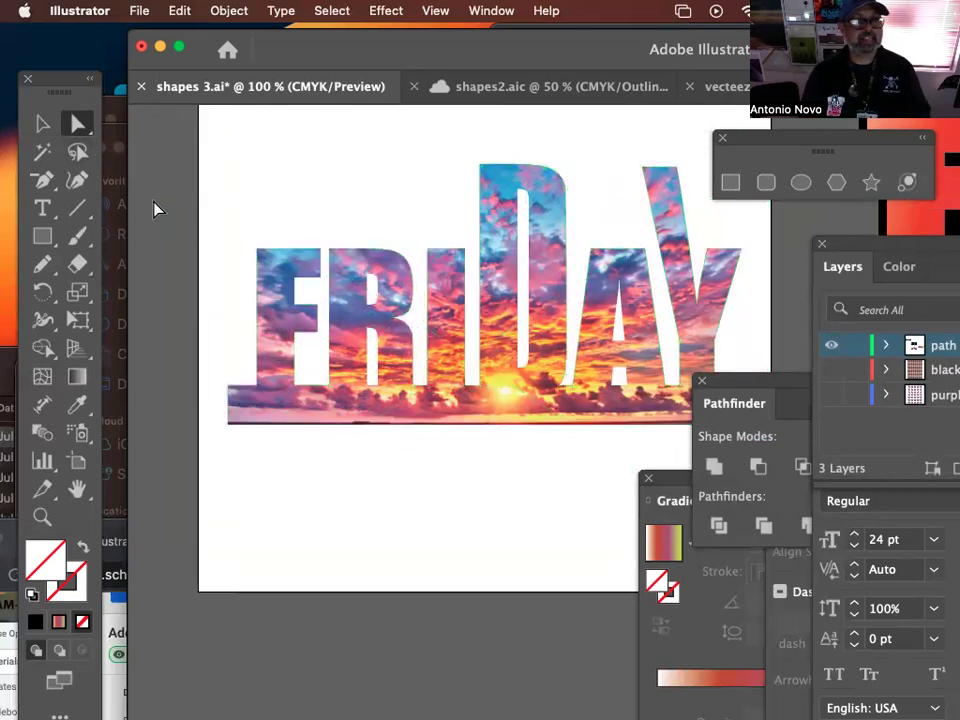
Step: Select the sunset image inside the clipping mask and nudge it slightly upward behind the lettering
{"action": "left_click", "coordinate": [493, 356]}
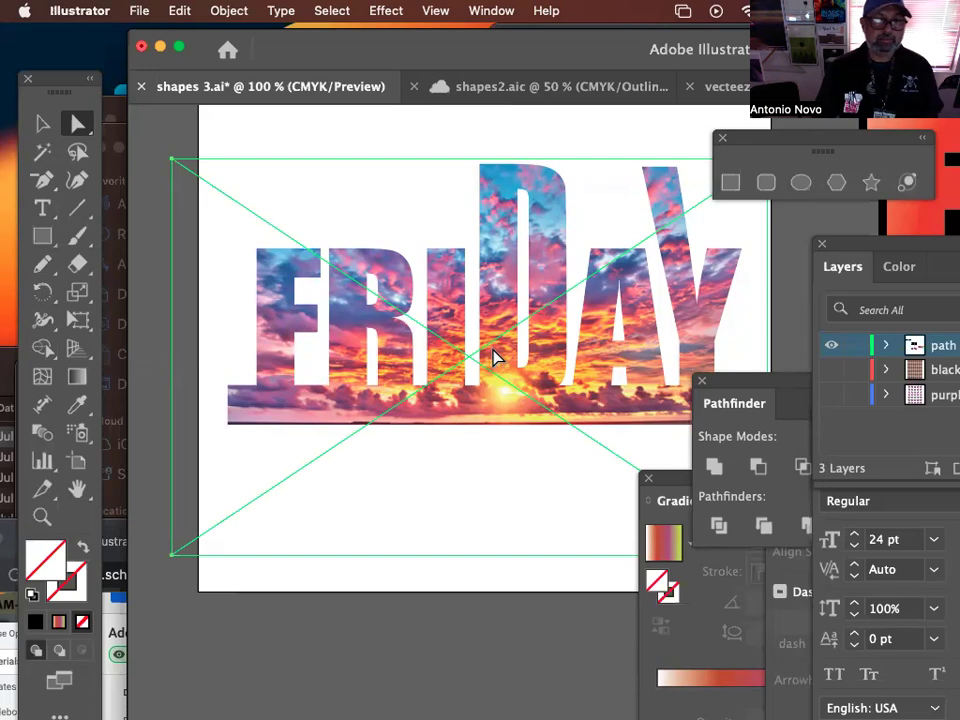
{"action": "key", "text": "shift+Up"}
{"action": "key", "text": "shift+Up"}
{"action": "key", "text": "shift+Up"}
{"action": "key", "text": "shift+Up"}
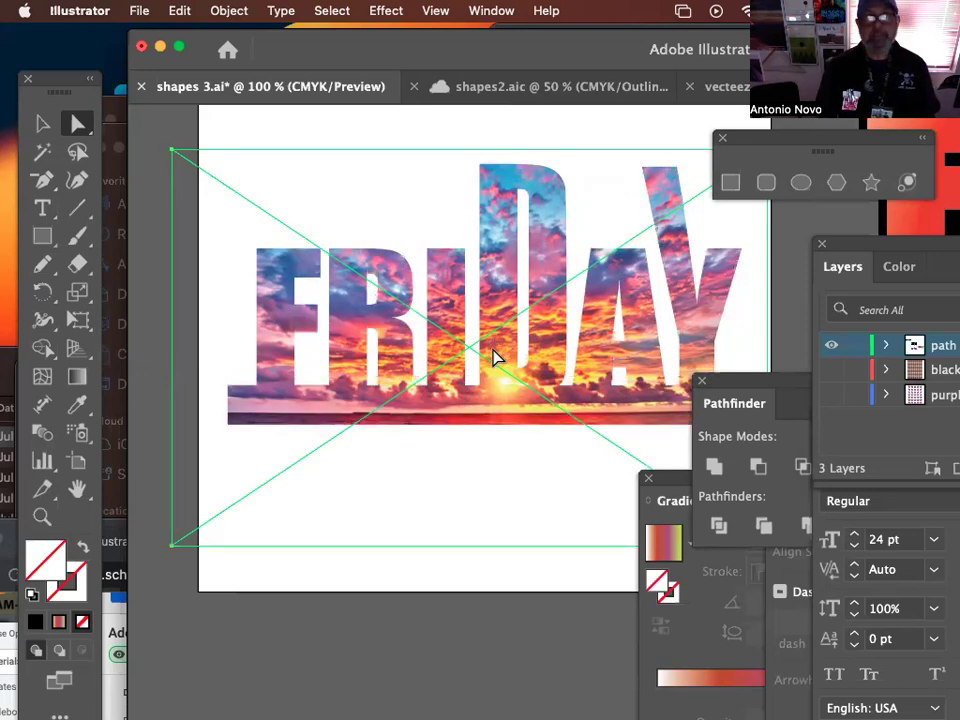
Step: Shift the masked sunset image slightly right behind the lettering until the sun sits just under the D, and deselect
{"action": "key", "text": "shift+Down"}
{"action": "key", "text": "shift+Down"}
{"action": "key", "text": "shift+Down"}
{"action": "key", "text": "shift+Right"}
{"action": "key", "text": "shift+Right"}
{"action": "key", "text": "shift+Right"}
{"action": "key", "text": "shift+Right"}
{"action": "key", "text": "shift+Right"}
{"action": "key", "text": "shift+Right"}
{"action": "key", "text": "shift+Left"}
{"action": "key", "text": "shift+Left"}
{"action": "key", "text": "shift+Left"}
{"action": "key", "text": "shift+Left"}
{"action": "key", "text": "shift+Left"}
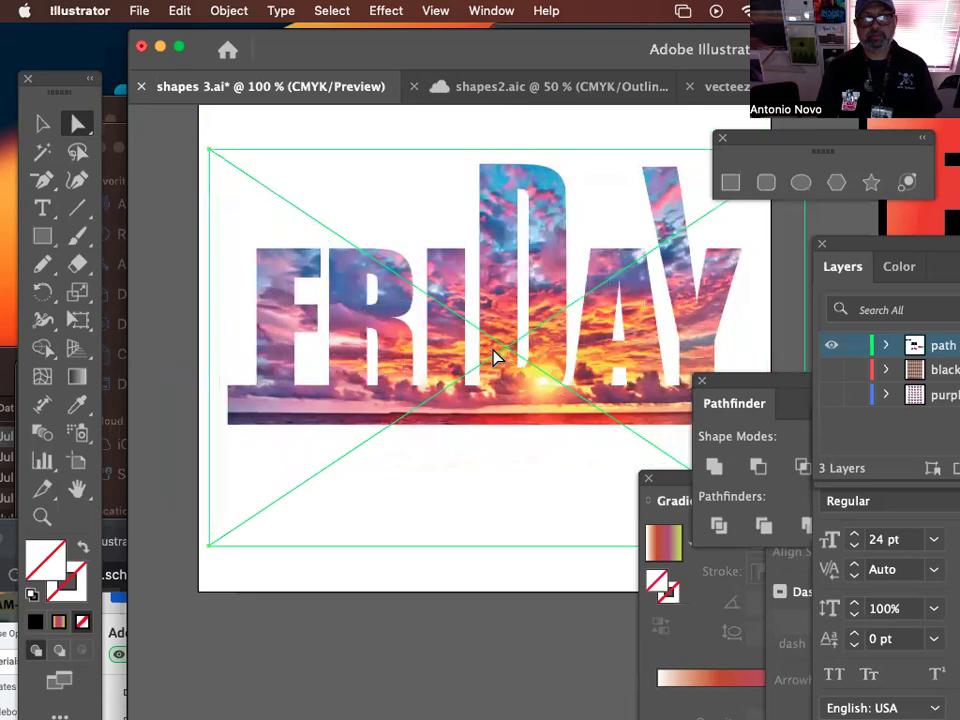
{"action": "key", "text": "shift+Left"}
{"action": "key", "text": "shift+Right"}
{"action": "key", "text": "shift+Right"}
{"action": "key", "text": "shift+Right"}
{"action": "key", "text": "shift+Right"}
{"action": "key", "text": "shift+Right"}
{"action": "key", "text": "shift+Right"}
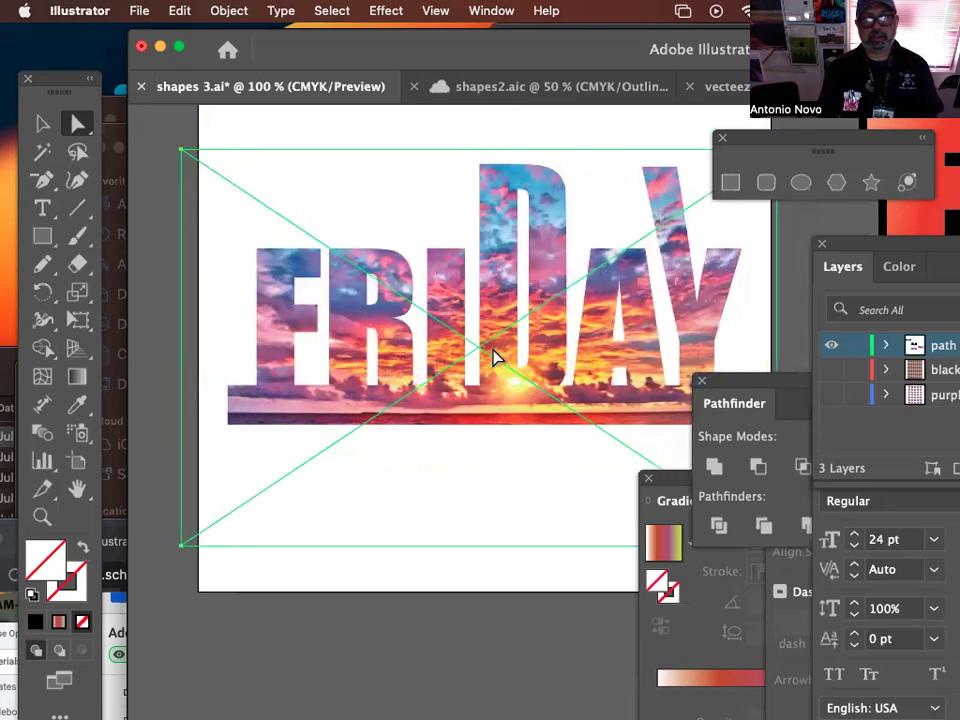
{"action": "key", "text": "shift+Left"}
{"action": "key", "text": "shift+Left"}
{"action": "key", "text": "shift+Left"}
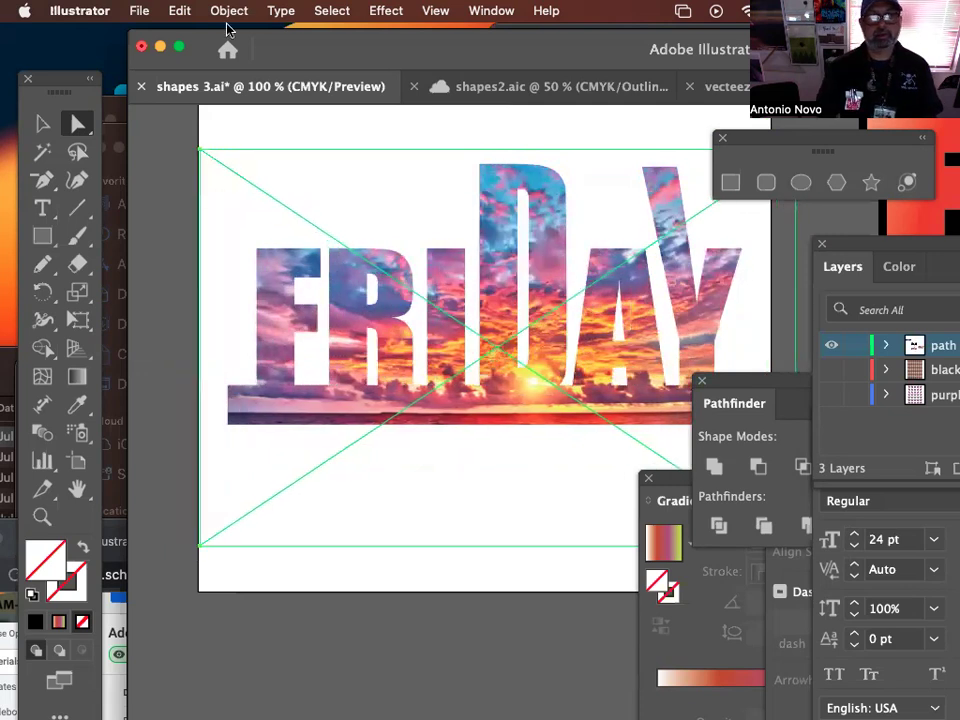
{"action": "key", "text": "v"}
{"action": "left_click", "coordinate": [224, 135]}
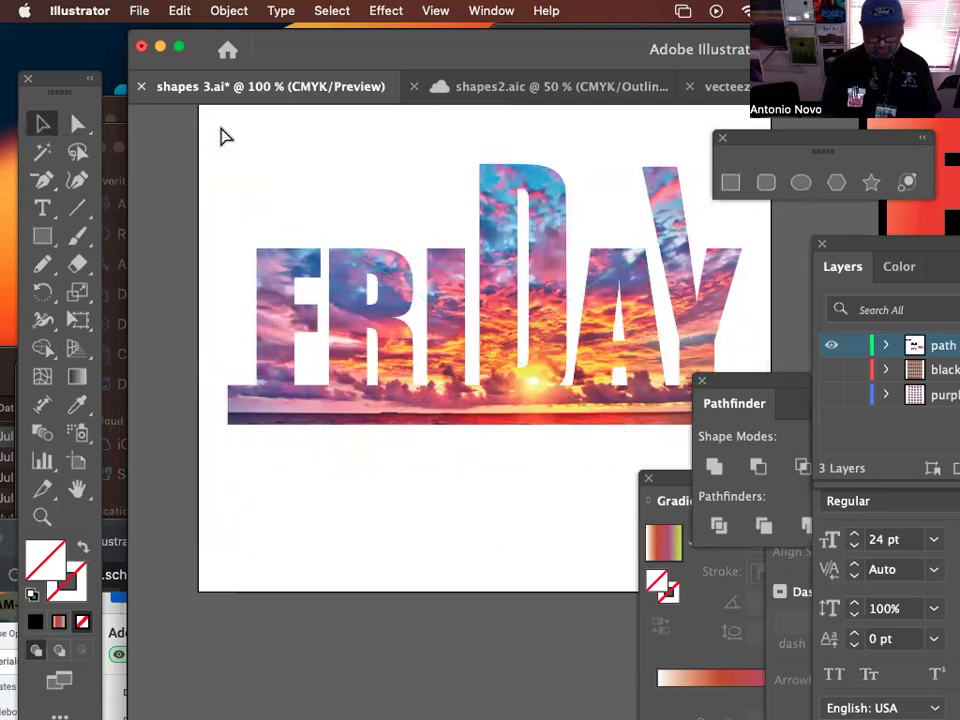
Step: Move the sunset-filled FRIDAY lettering off to the upper-left of the artboard and deselect it, clearing the lower page area
{"action": "key", "text": "super+equal"}
{"action": "key", "text": "super+minus"}
{"action": "key", "text": "super+minus"}
{"action": "key", "text": "super+minus"}
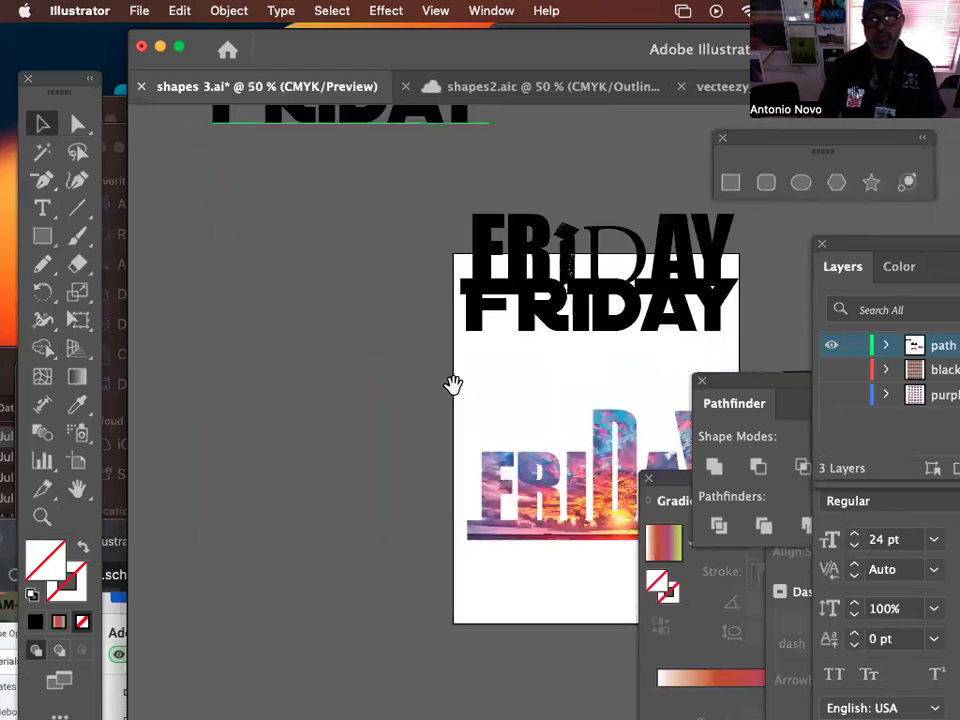
{"action": "left_click_drag", "start_coordinate": [453, 385], "coordinate": [268, 180]}
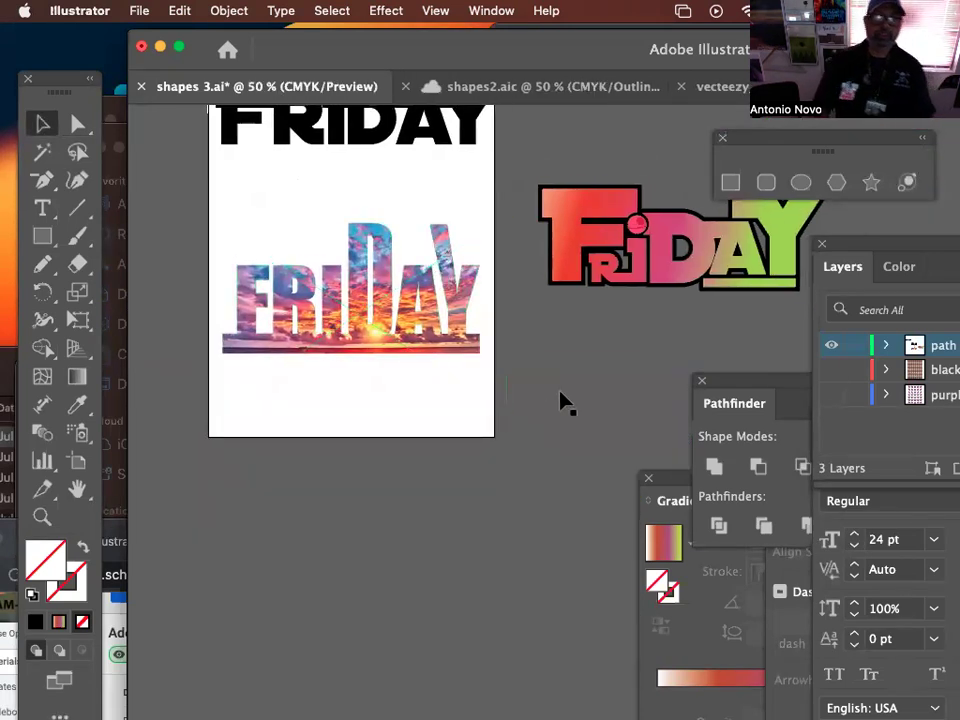
{"action": "scroll", "coordinate": [523, 396], "scroll_direction": "up", "scroll_amount": 5}
{"action": "scroll", "coordinate": [523, 396], "scroll_direction": "left", "scroll_amount": 5}
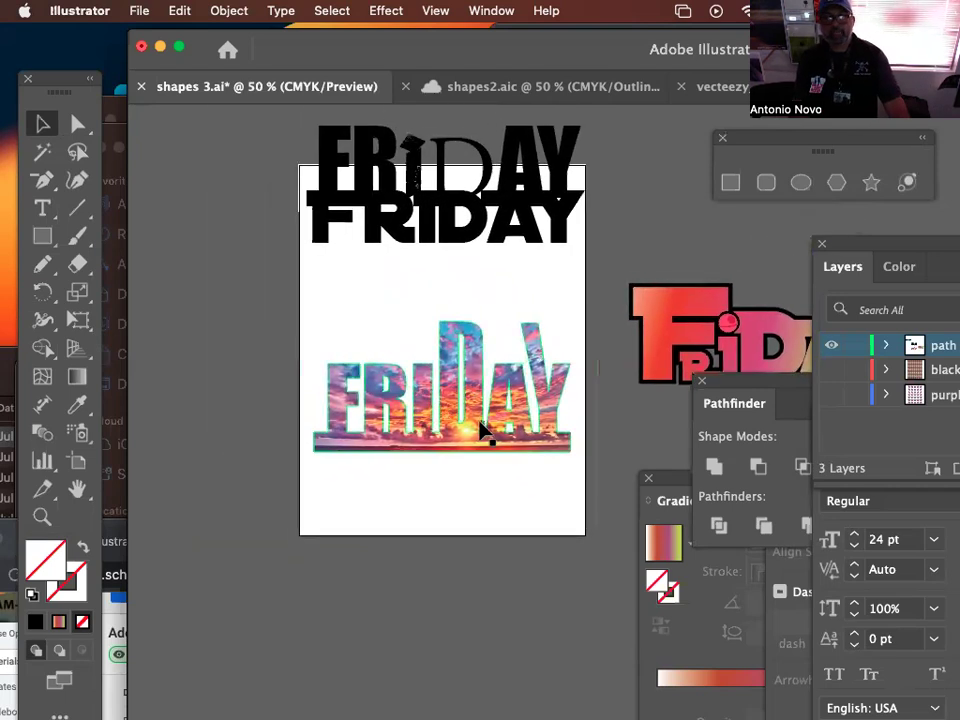
{"action": "left_click_drag", "start_coordinate": [463, 425], "coordinate": [293, 205]}
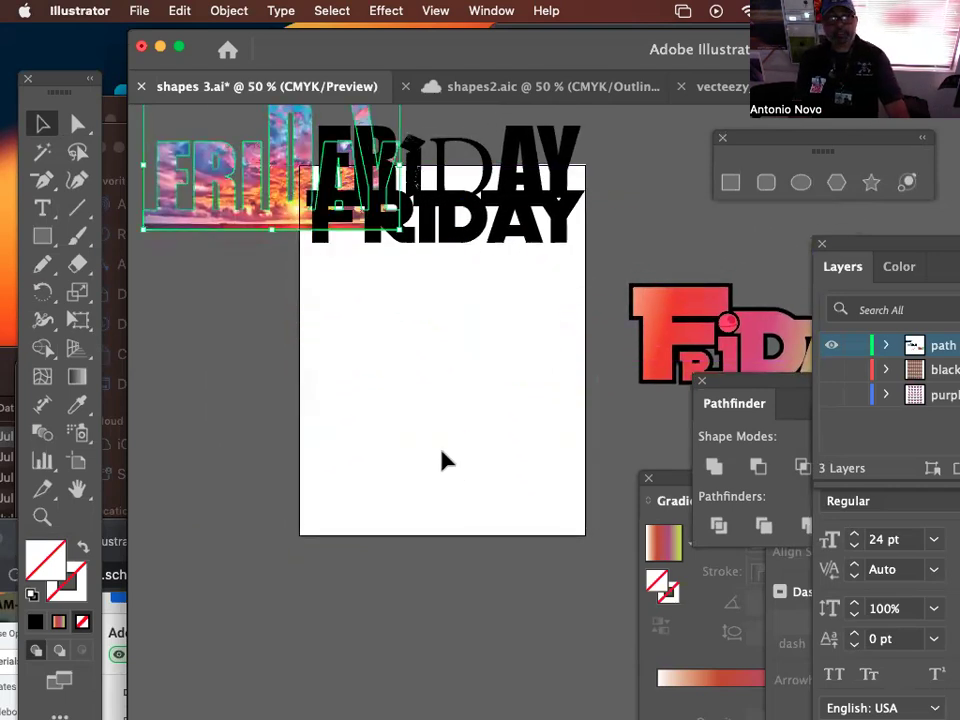
{"action": "left_click", "coordinate": [427, 416]}
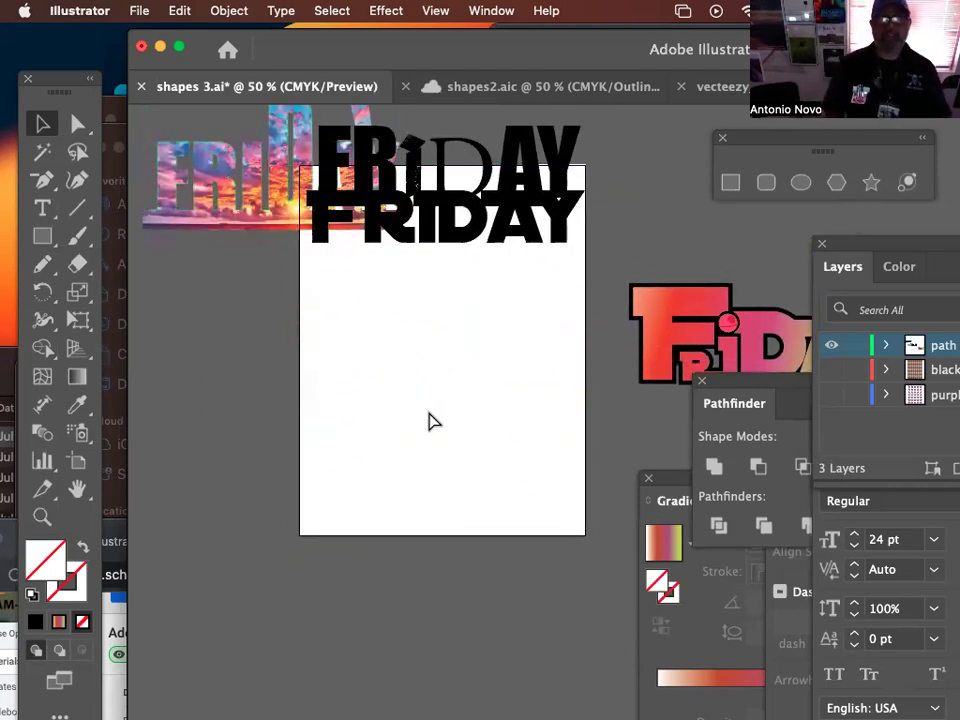
Step: Place sunset2.jpeg in the empty area of the artboard below the black FRIDAY lettering
{"action": "key", "text": "super+shift+p"}
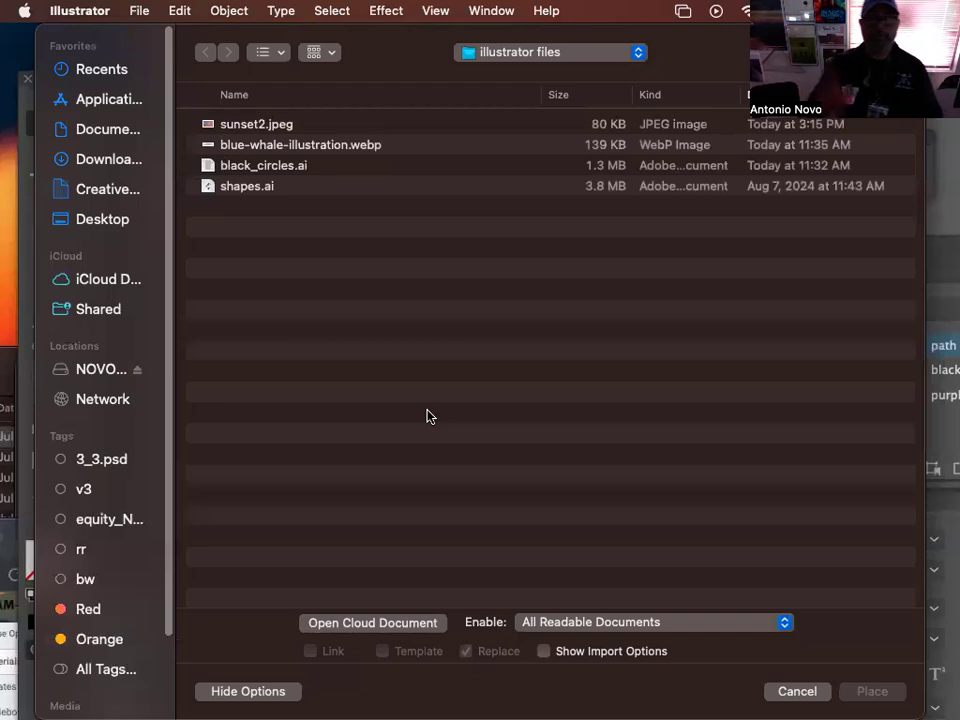
{"action": "left_click", "coordinate": [284, 127]}
{"action": "left_click", "coordinate": [867, 691]}
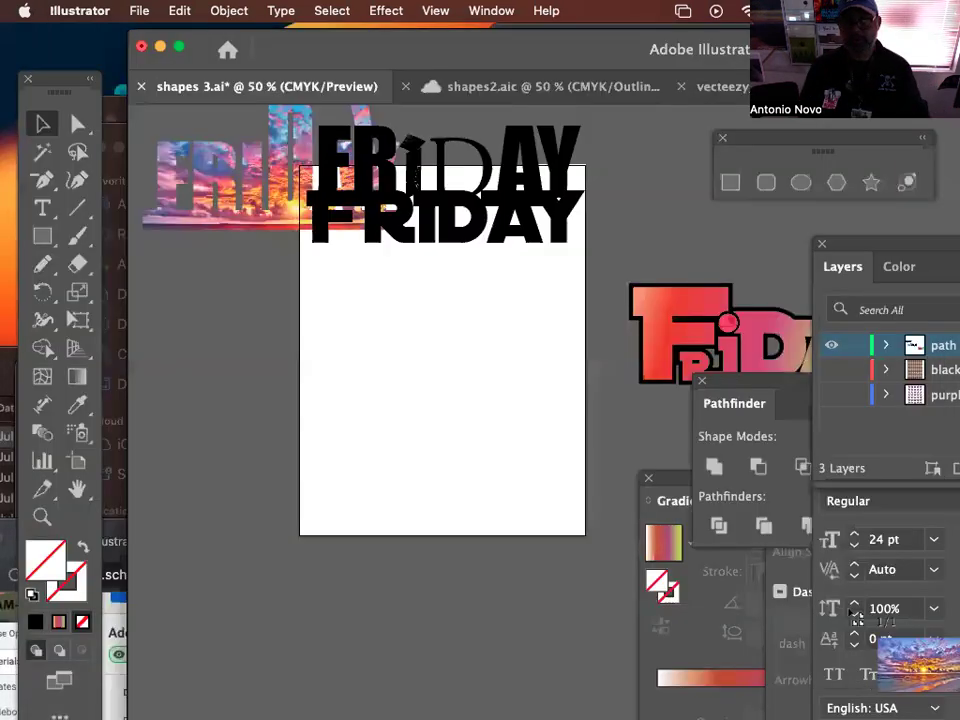
{"action": "left_click_drag", "start_coordinate": [399, 332], "coordinate": [470, 435]}
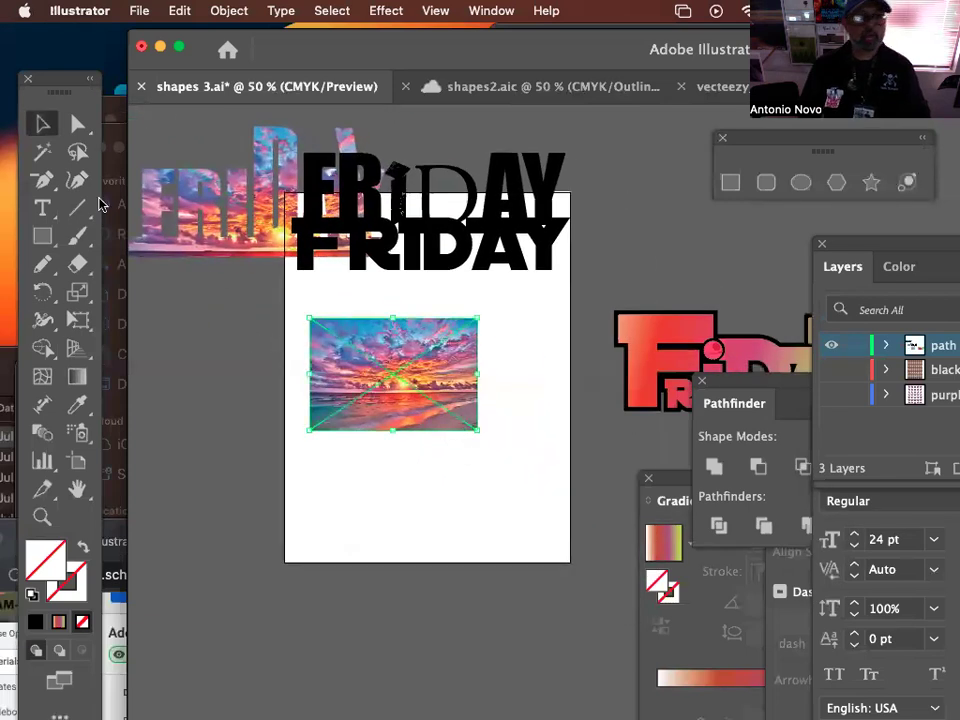
Step: Try drawing an ellipse over the placed sunset photo and undo it
{"action": "left_click_drag", "start_coordinate": [42, 235], "coordinate": [124, 291]}
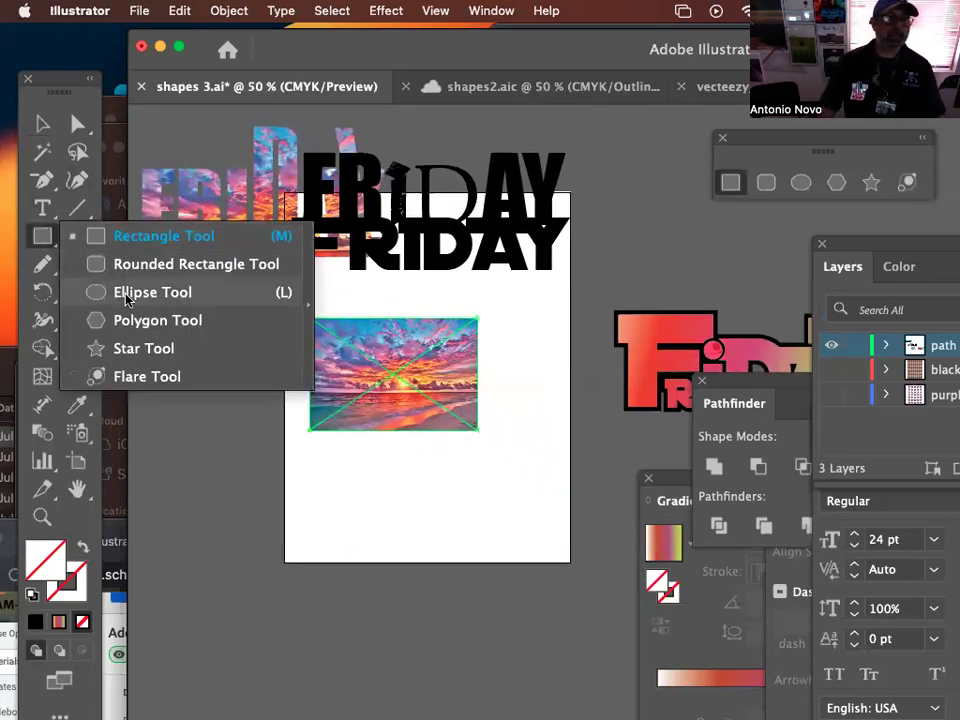
{"action": "left_click_drag", "start_coordinate": [422, 478], "coordinate": [424, 315]}
{"action": "left_click_drag", "start_coordinate": [300, 312], "coordinate": [403, 429]}
{"action": "key", "text": "super+z"}
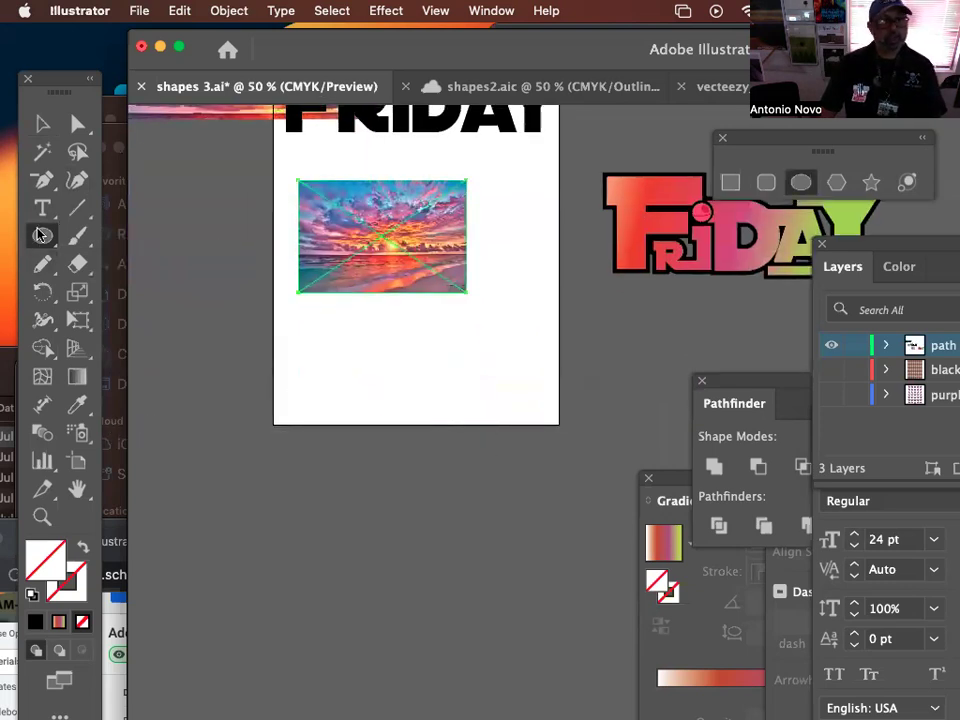
Step: Set the drawing colors to a black fill with no stroke
{"action": "left_click", "coordinate": [35, 594]}
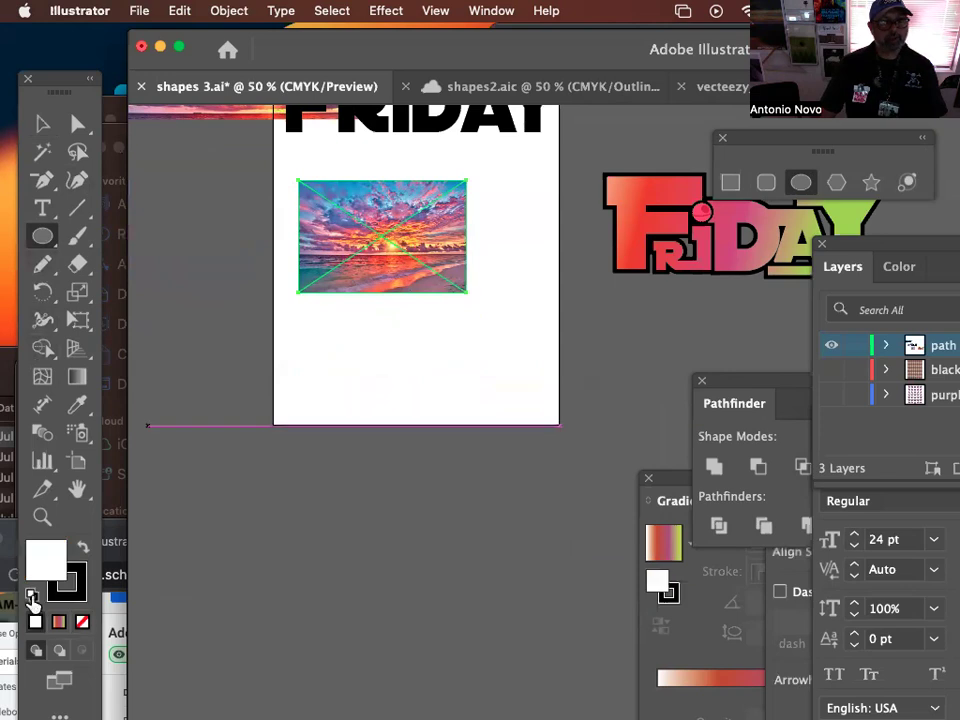
{"action": "left_click", "coordinate": [84, 548]}
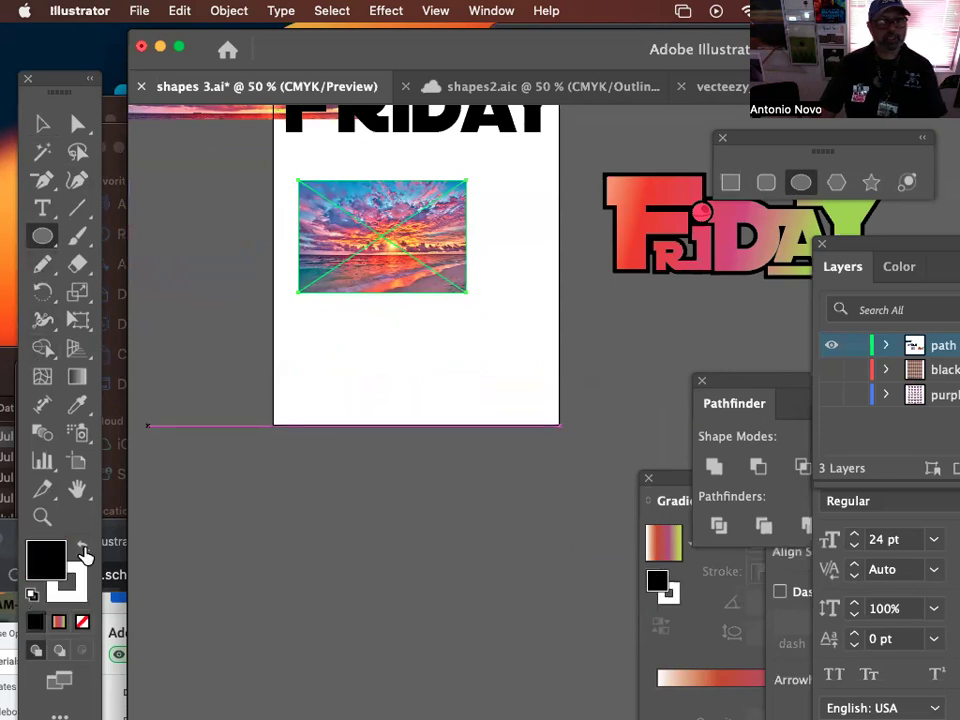
{"action": "left_click", "coordinate": [82, 621]}
{"action": "left_click", "coordinate": [33, 594]}
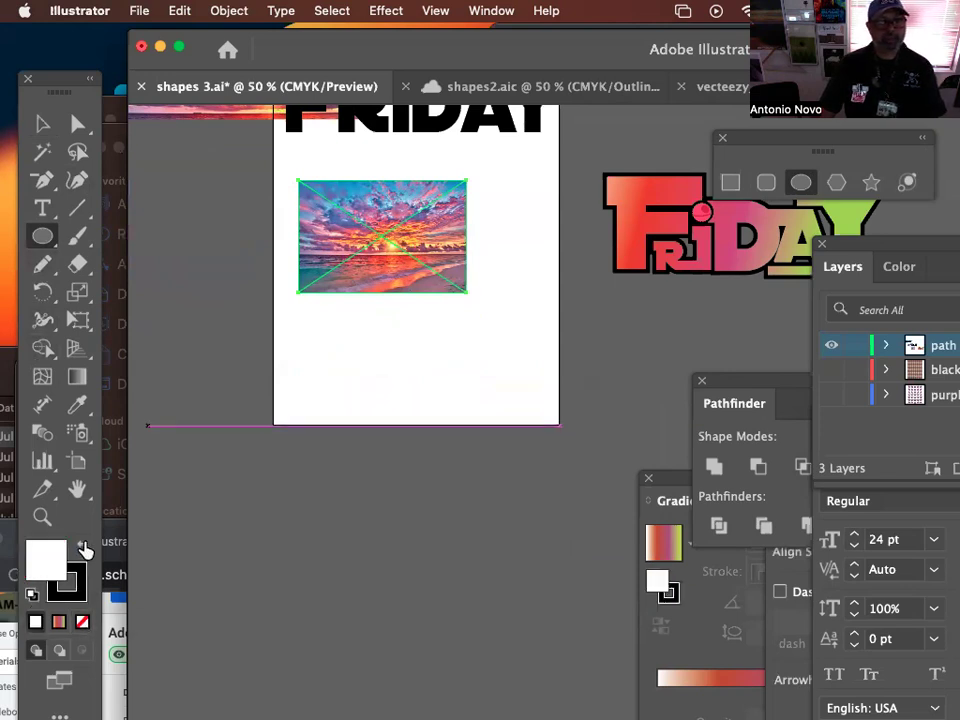
{"action": "left_click", "coordinate": [84, 548]}
{"action": "left_click", "coordinate": [84, 596]}
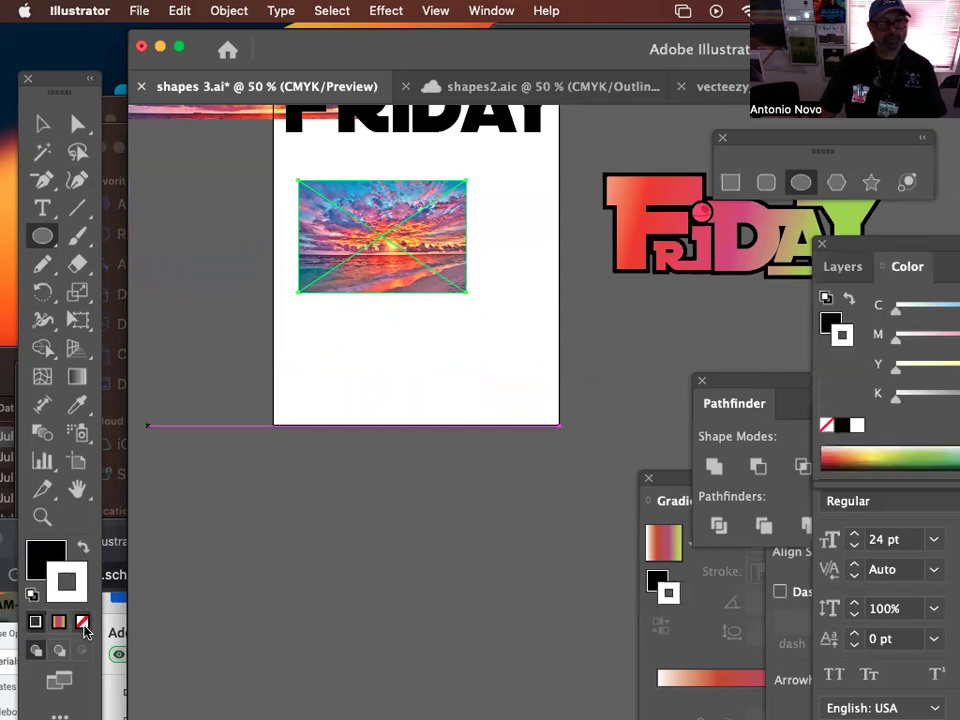
{"action": "left_click", "coordinate": [82, 622]}
{"action": "left_click", "coordinate": [46, 560]}
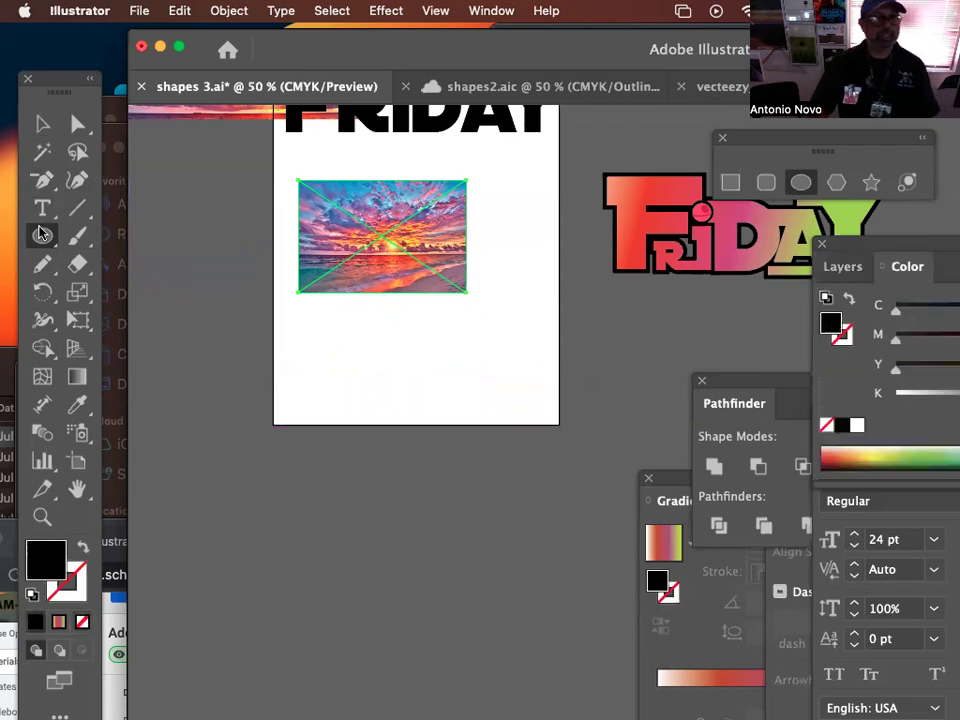
Step: Draw a small black circle below the sunset photo and build it into a cloud-like cluster of five overlapping ellipses
{"action": "left_click_drag", "start_coordinate": [305, 342], "coordinate": [331, 367]}
{"action": "left_click", "coordinate": [42, 123]}
{"action": "left_click", "coordinate": [326, 381]}
{"action": "left_click", "coordinate": [311, 354]}
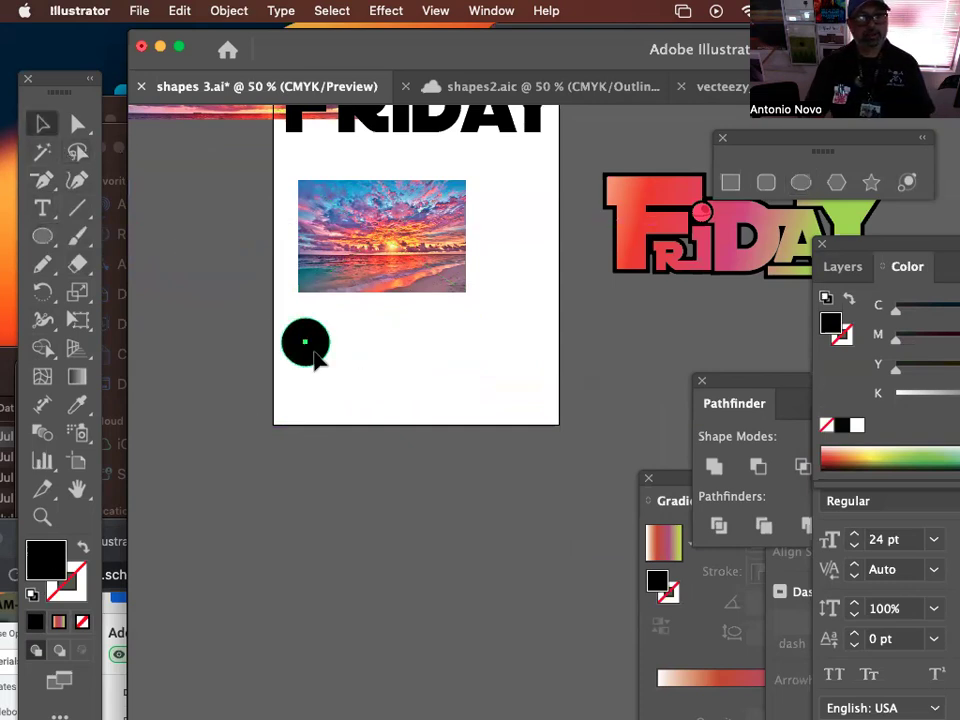
{"action": "key", "text": "super+equal"}
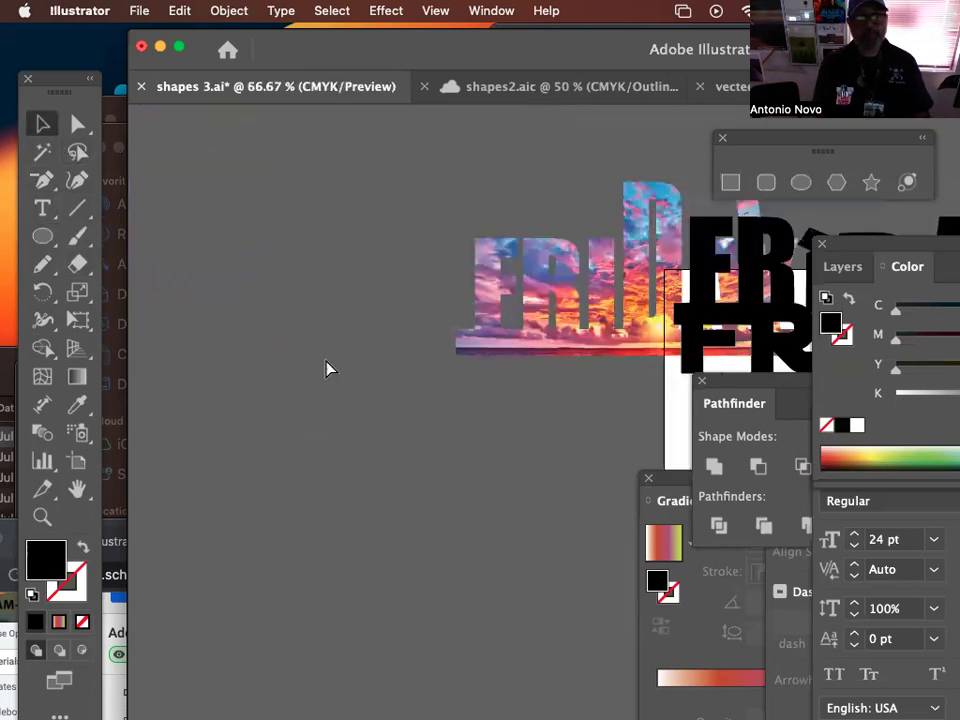
{"action": "left_click_drag", "start_coordinate": [469, 428], "coordinate": [277, 321]}
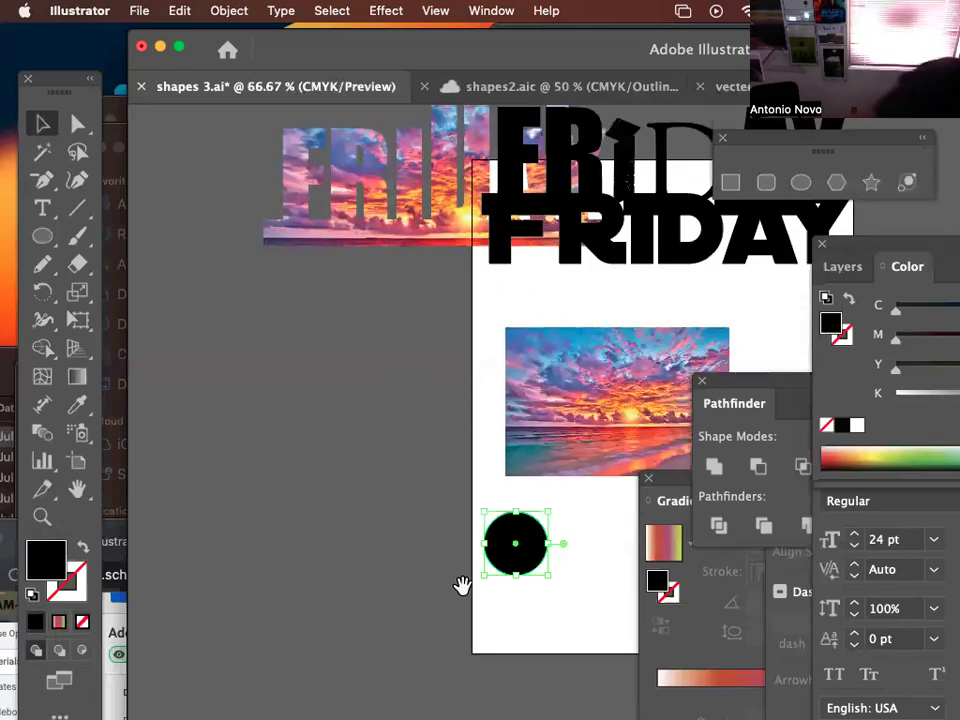
{"action": "left_click_drag", "start_coordinate": [541, 577], "coordinate": [475, 372]}
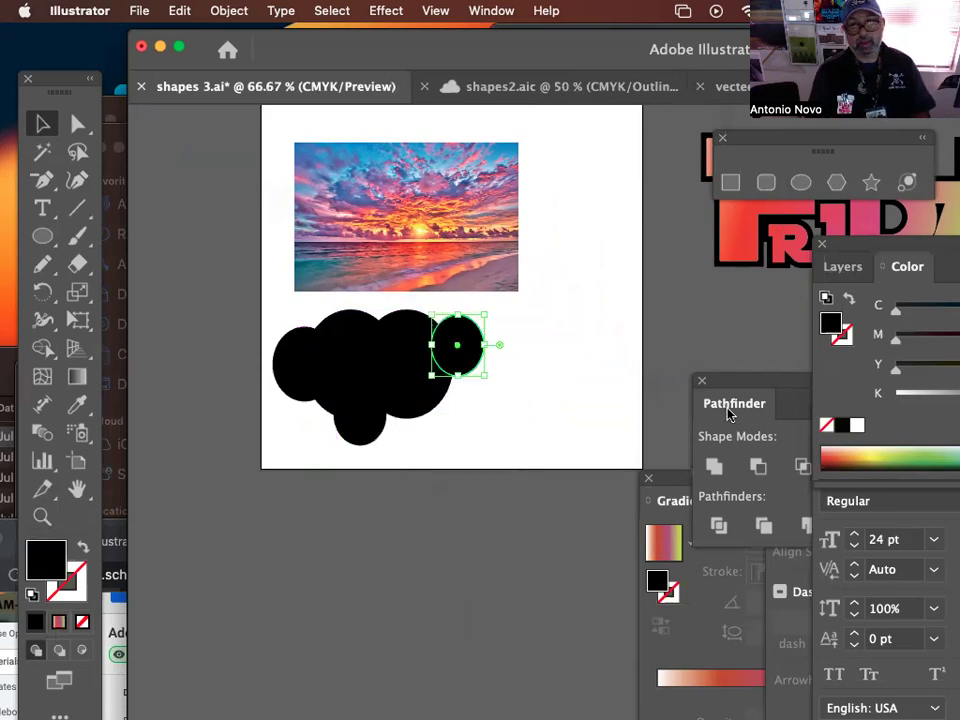
Step: Recolor four of the black ellipses: the rightmost red, the lowest orange, the large right one green and the large left one coral
{"action": "left_click", "coordinate": [857, 452]}
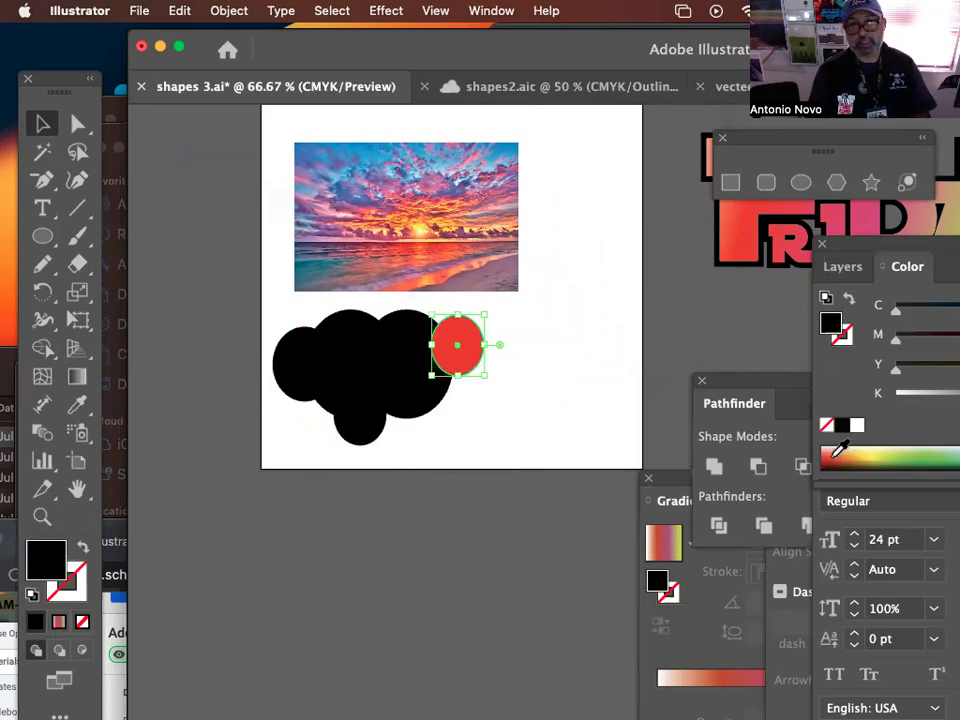
{"action": "left_click", "coordinate": [366, 420]}
{"action": "left_click", "coordinate": [830, 452]}
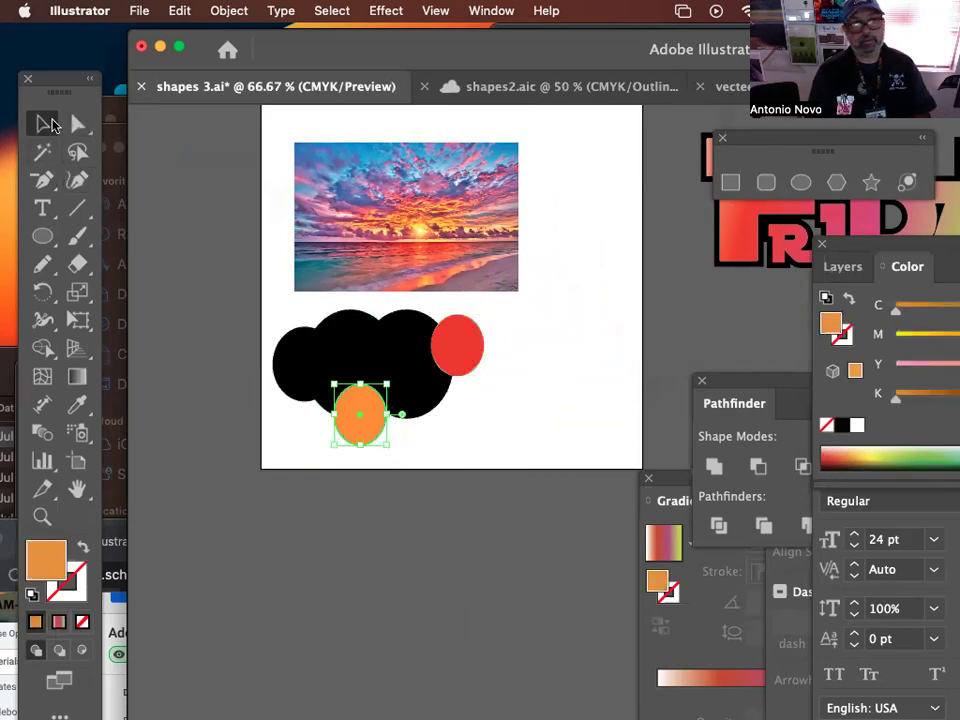
{"action": "left_click", "coordinate": [405, 345]}
{"action": "left_click", "coordinate": [908, 455]}
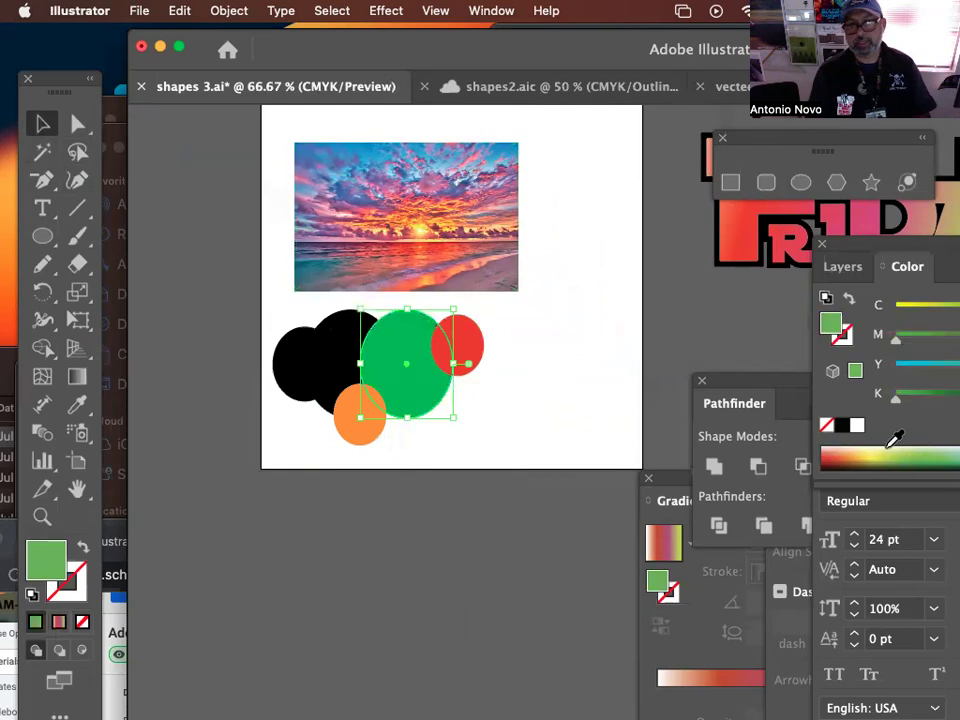
{"action": "left_click", "coordinate": [338, 352]}
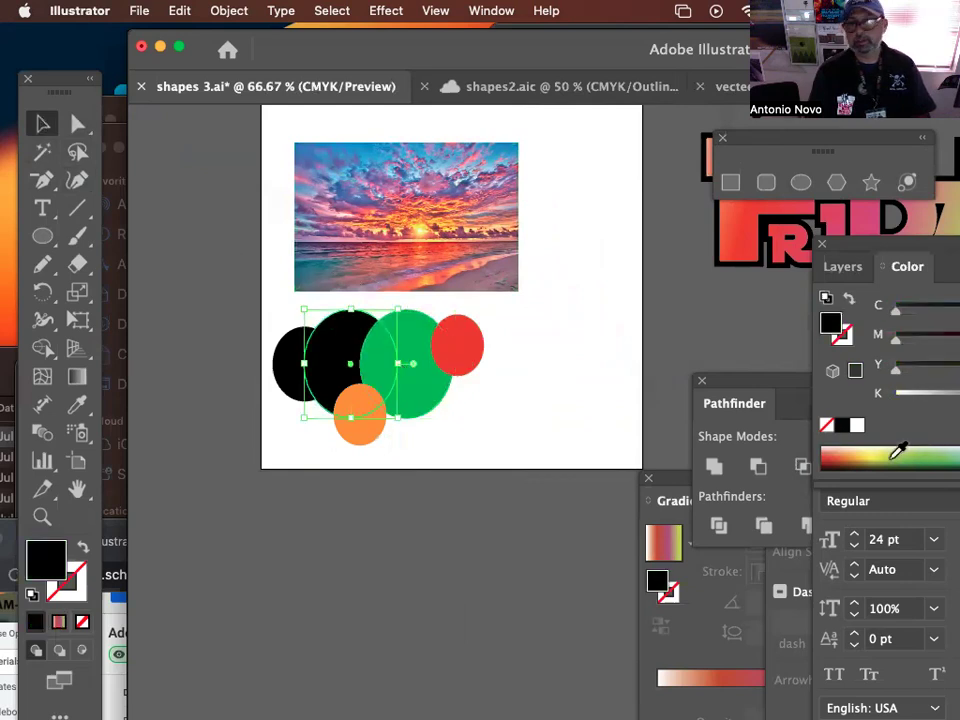
{"action": "left_click", "coordinate": [830, 443]}
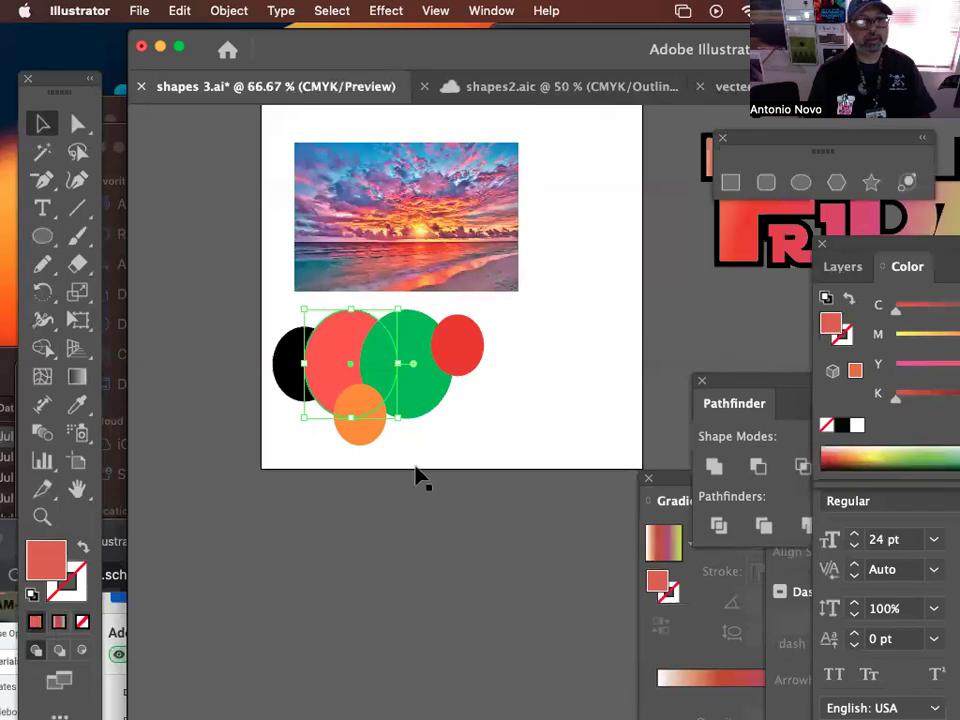
Step: Select all five overlapping ellipses and merge them into one cloud shape with Pathfinder Unite
{"action": "left_click", "coordinate": [493, 457]}
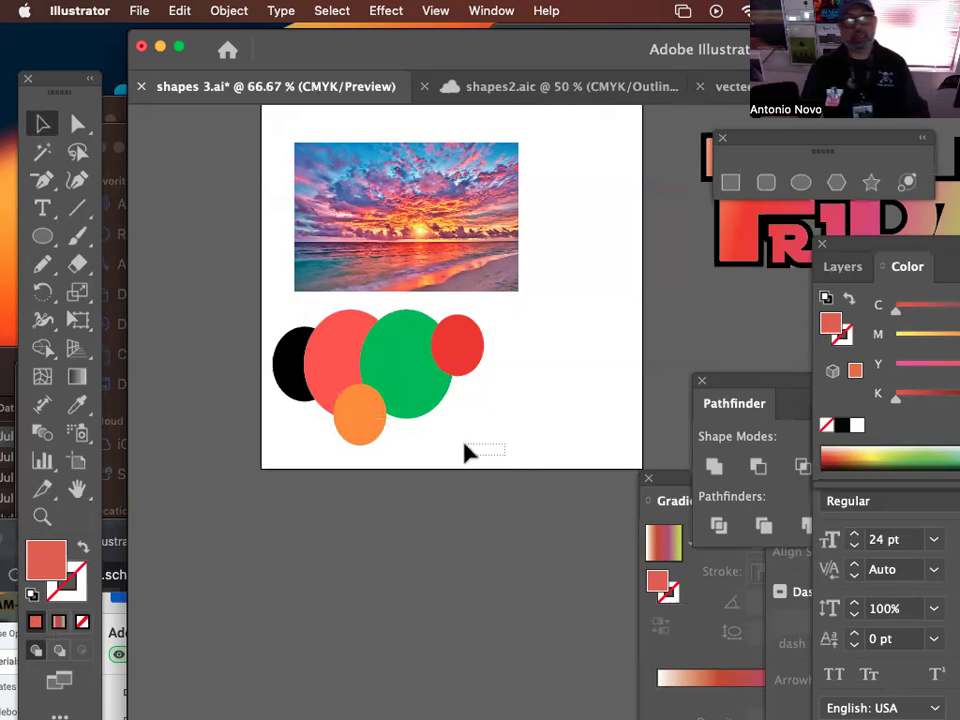
{"action": "left_click_drag", "start_coordinate": [263, 343], "coordinate": [263, 346]}
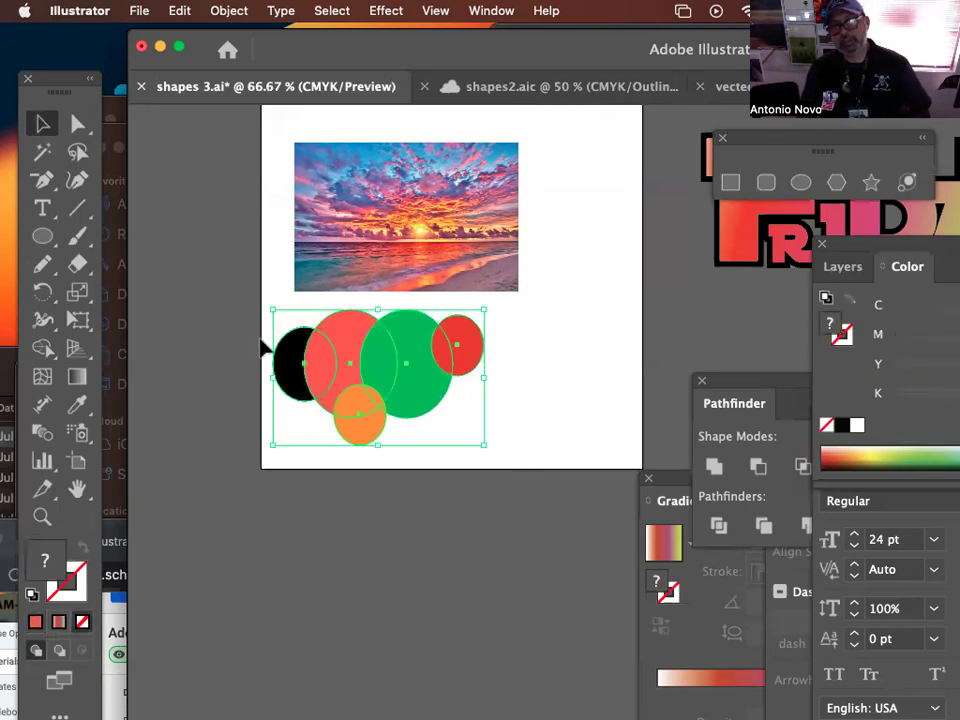
{"action": "left_click_drag", "start_coordinate": [757, 389], "coordinate": [664, 266]}
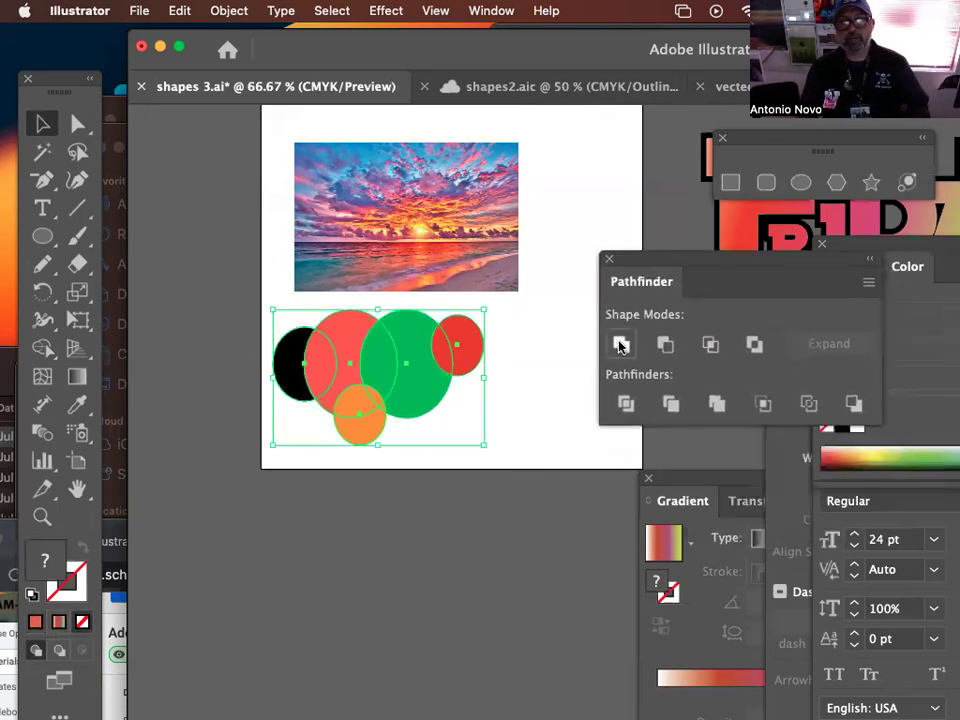
{"action": "left_click", "coordinate": [620, 344]}
{"action": "left_click", "coordinate": [530, 427]}
Step: Move the red cloud shape over the sunset photo, select both and make a clipping mask
{"action": "left_click_drag", "start_coordinate": [397, 378], "coordinate": [426, 218]}
{"action": "left_click", "coordinate": [578, 218]}
{"action": "key", "text": "super+a"}
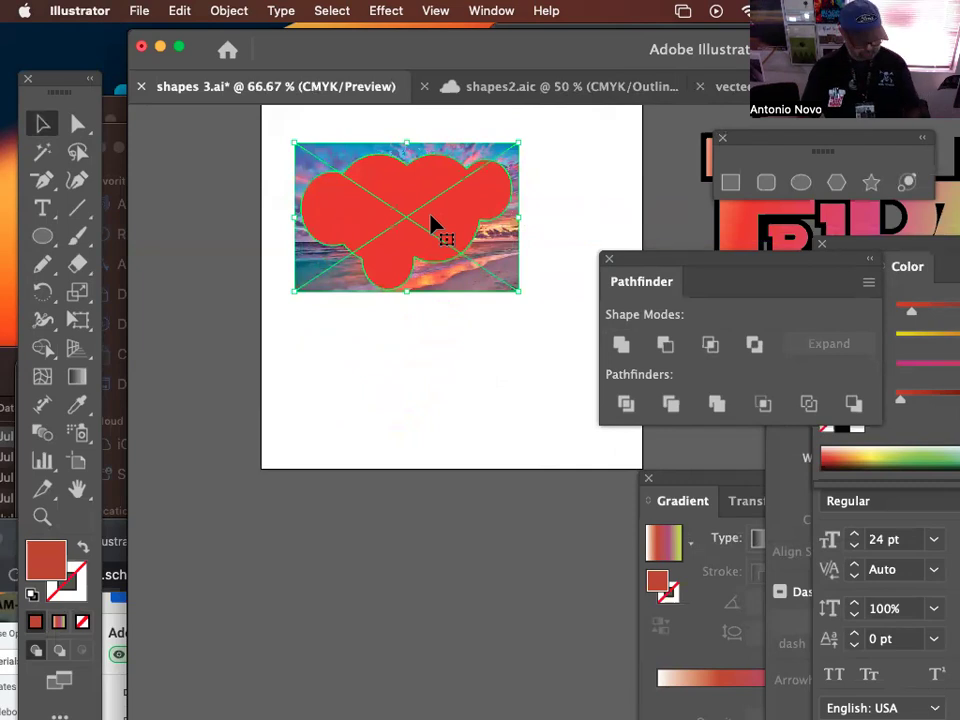
{"action": "key", "text": "super+7"}
{"action": "left_click", "coordinate": [512, 450]}
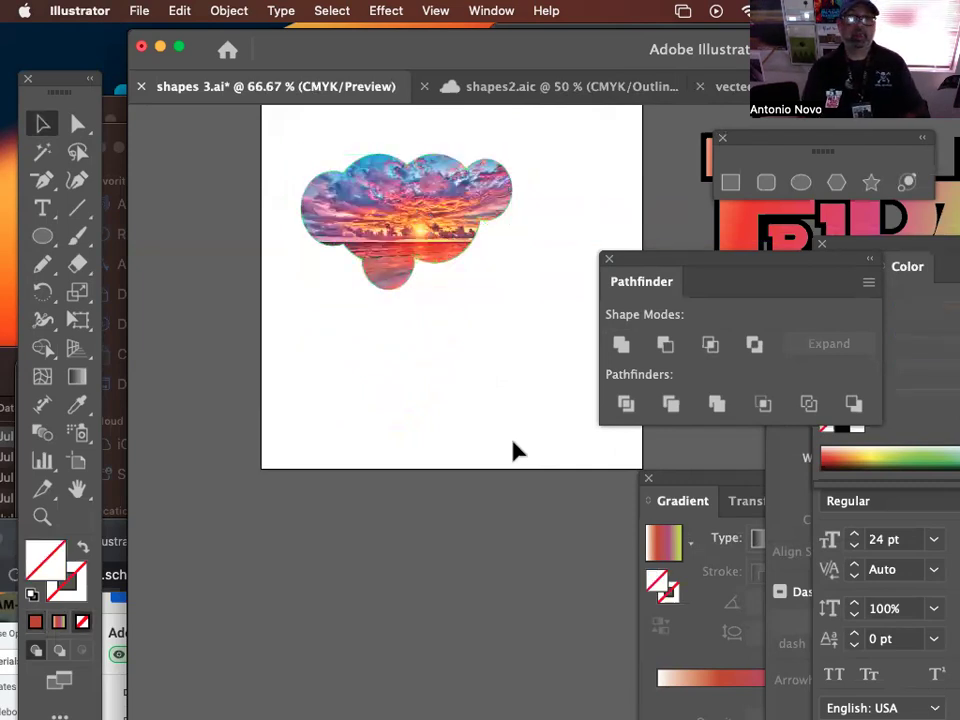
Step: Rotate the sunset-filled cloud about 180 degrees so its single lobe points up, and deselect it
{"action": "left_click", "coordinate": [379, 240]}
{"action": "key", "text": "r"}
{"action": "left_click_drag", "start_coordinate": [268, 272], "coordinate": [519, 163]}
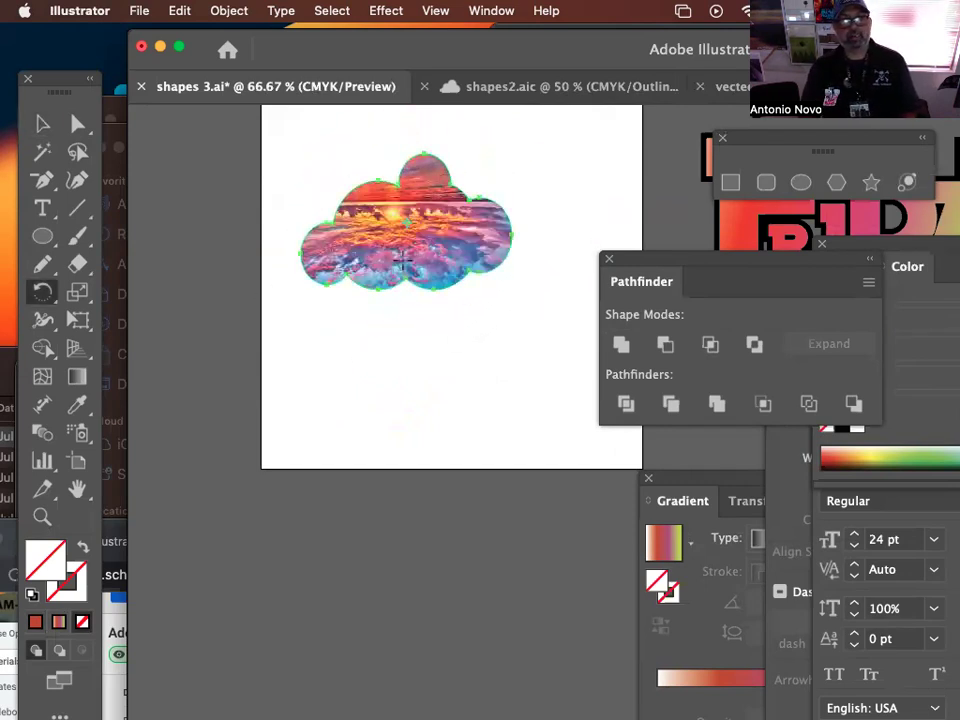
{"action": "left_click", "coordinate": [42, 124]}
{"action": "scroll", "coordinate": [426, 356], "scroll_direction": "up", "scroll_amount": 10}
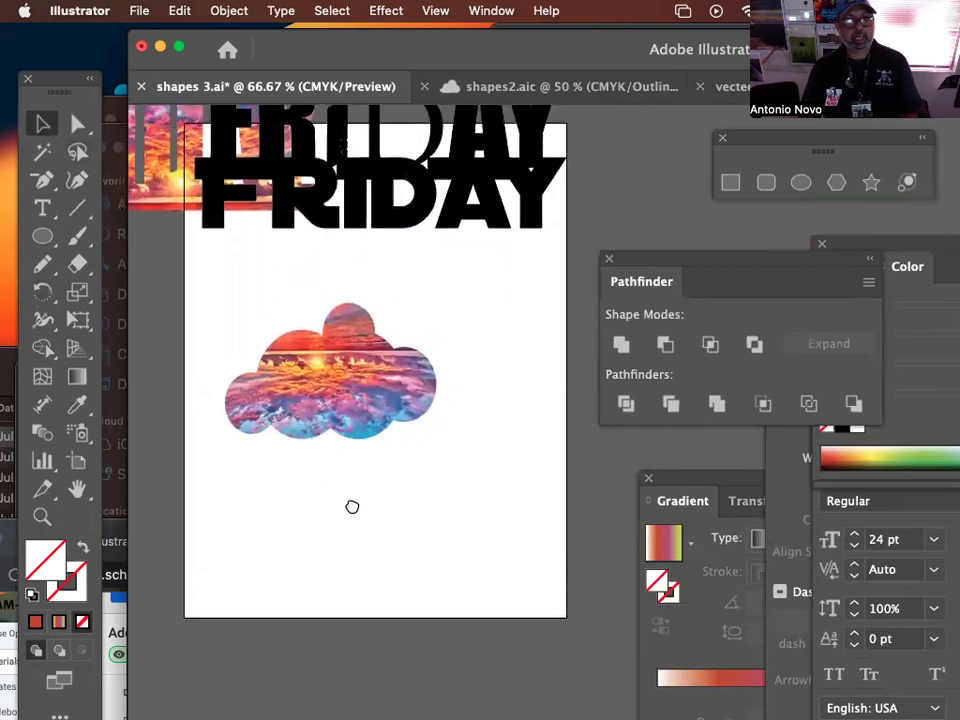
Step: Clear the sunset-filled letters and the mixed-font FRIDAY lettering off the artboard, keeping the black FRIDAY text and the cloud
{"action": "mouse_move", "coordinate": [229, 352]}
{"action": "left_mouse_down"}
{"action": "mouse_move", "coordinate": [268, 298]}
{"action": "mouse_move", "coordinate": [491, 214]}
{"action": "left_mouse_up"}
{"action": "left_click_drag", "start_coordinate": [442, 243], "coordinate": [377, 116]}
{"action": "left_click_drag", "start_coordinate": [240, 176], "coordinate": [709, 181]}
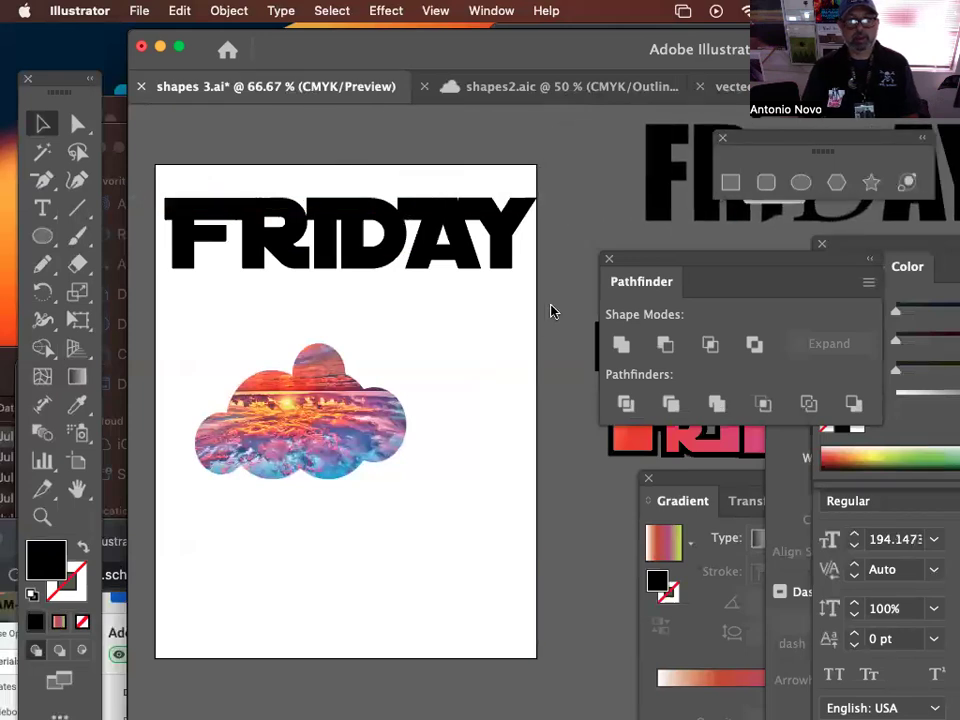
{"action": "key", "text": "super+z"}
{"action": "key", "text": "Delete"}
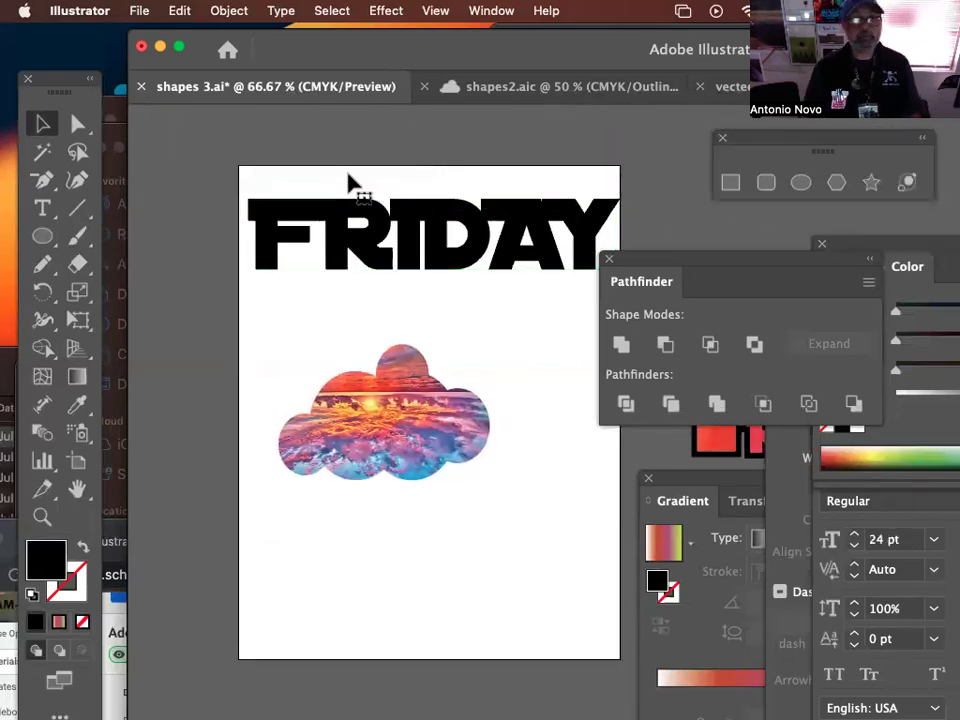
Step: Draw a light-blue rectangle (#3BC6F4) covering the whole artboard and send it behind the FRIDAY text and the cloud
{"action": "left_click", "coordinate": [43, 245]}
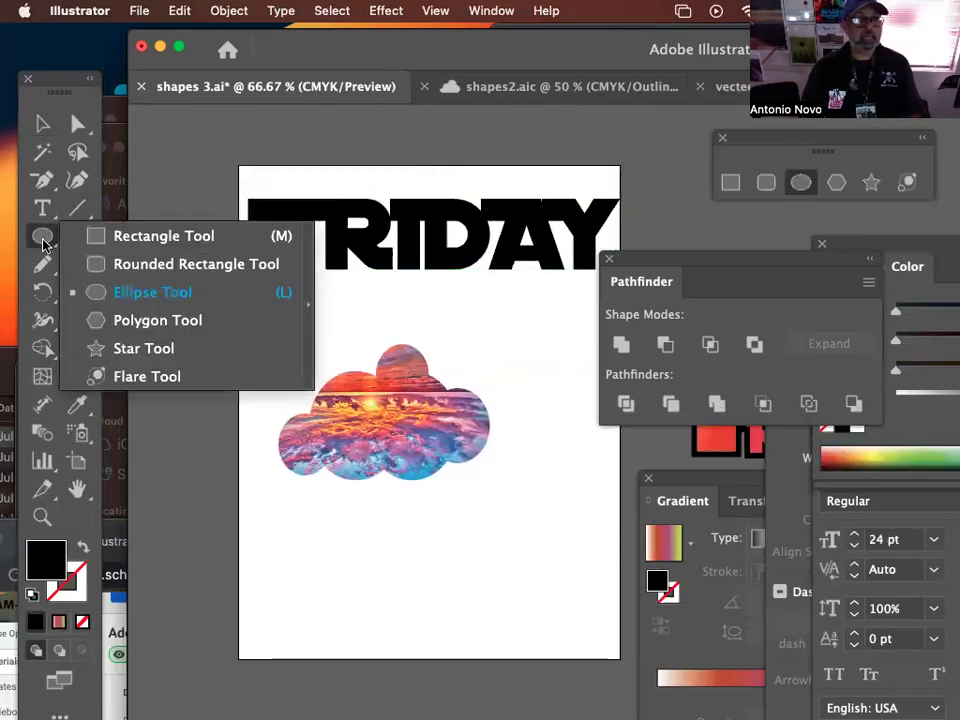
{"action": "left_click", "coordinate": [128, 240]}
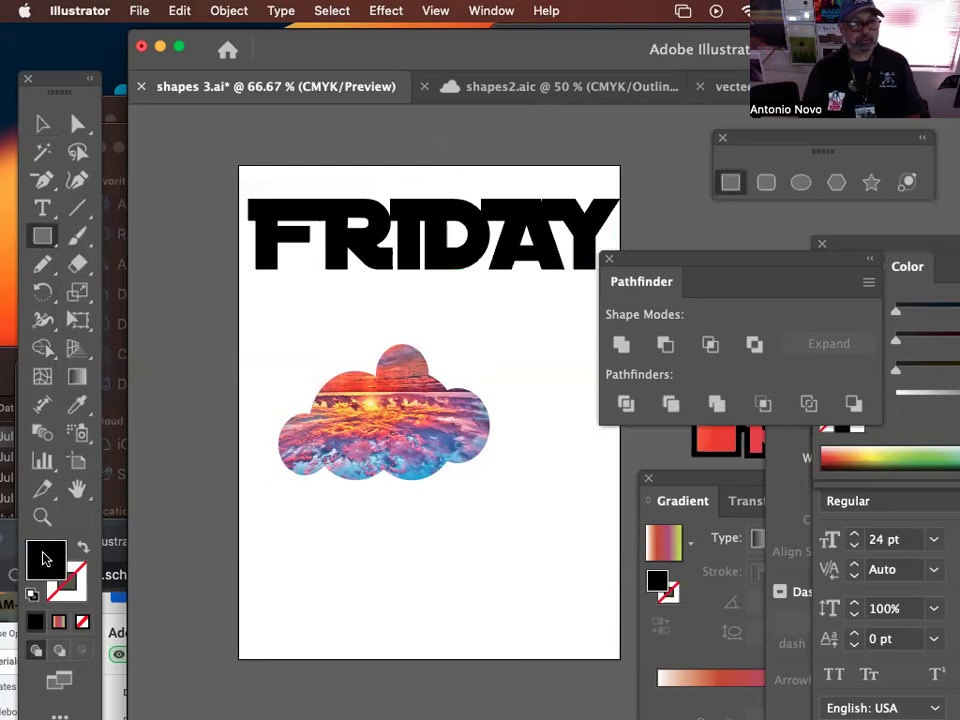
{"action": "left_click", "coordinate": [838, 455]}
{"action": "left_click_drag", "start_coordinate": [920, 343], "coordinate": [948, 341]}
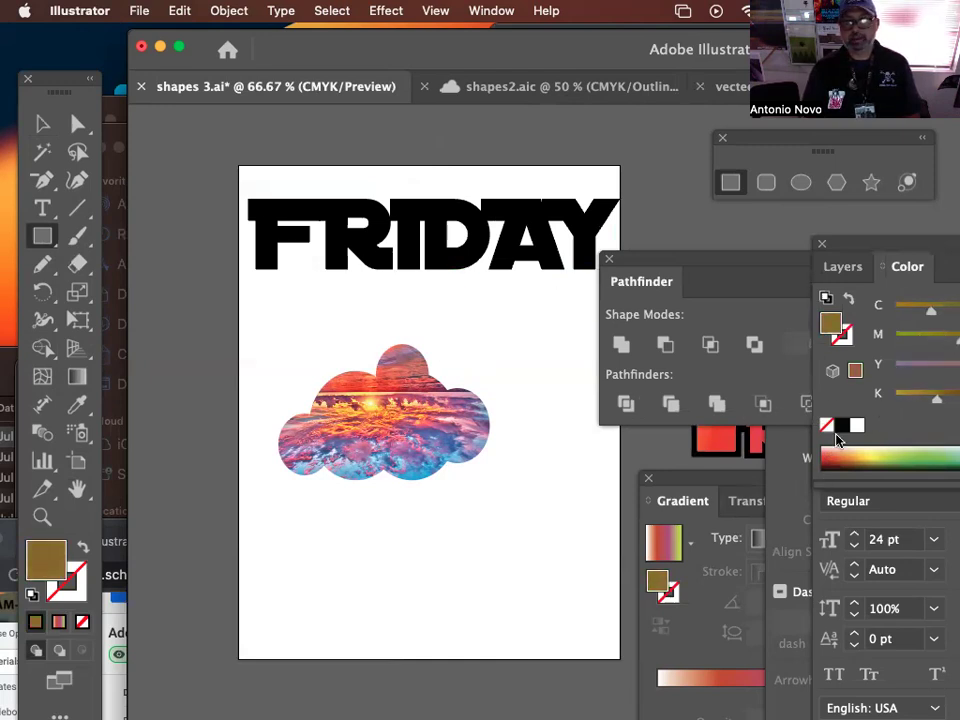
{"action": "left_click_drag", "start_coordinate": [845, 252], "coordinate": [651, 217]}
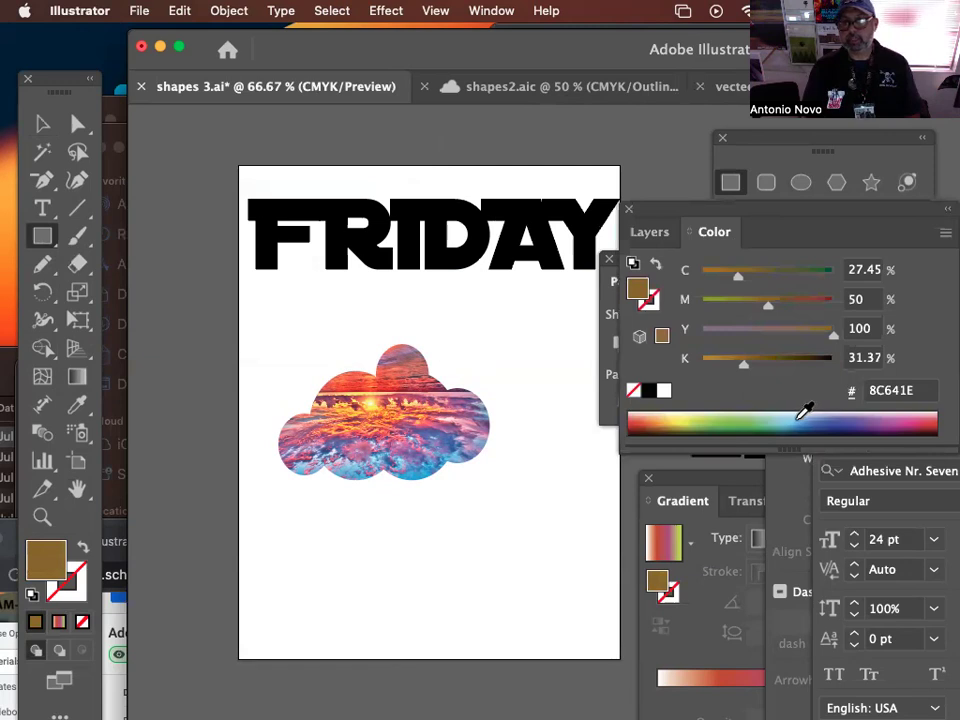
{"action": "left_click", "coordinate": [794, 417]}
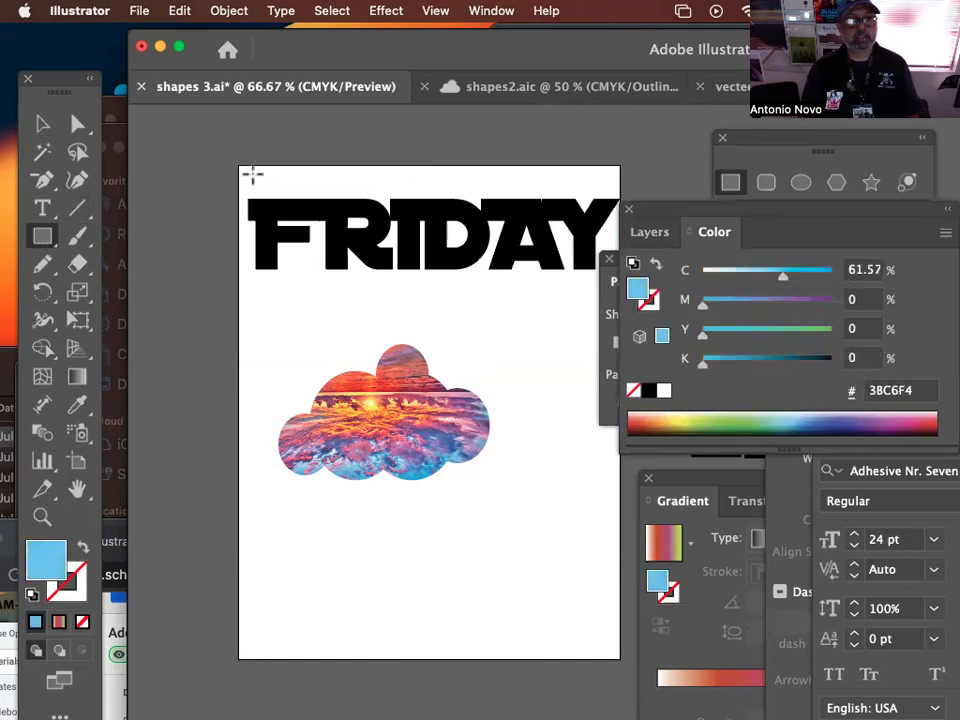
{"action": "mouse_move", "coordinate": [238, 167]}
{"action": "left_mouse_down"}
{"action": "mouse_move", "coordinate": [439, 334]}
{"action": "mouse_move", "coordinate": [600, 572]}
{"action": "mouse_move", "coordinate": [622, 668]}
{"action": "mouse_move", "coordinate": [617, 645]}
{"action": "mouse_move", "coordinate": [617, 705]}
{"action": "mouse_move", "coordinate": [621, 661]}
{"action": "left_mouse_up"}
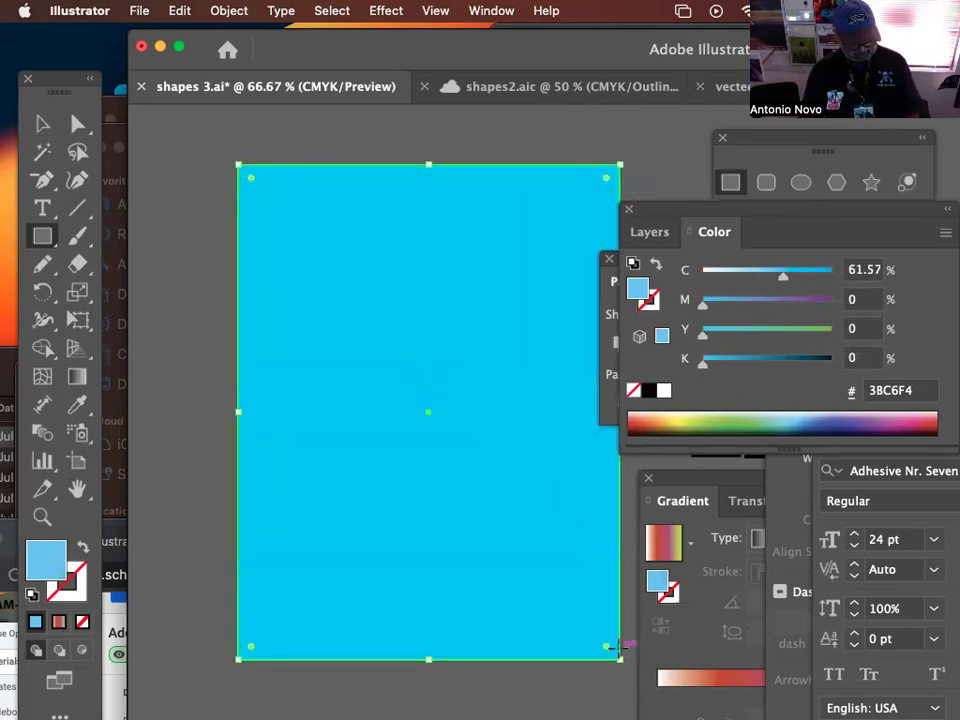
{"action": "key", "text": "super+shift+bracketleft"}
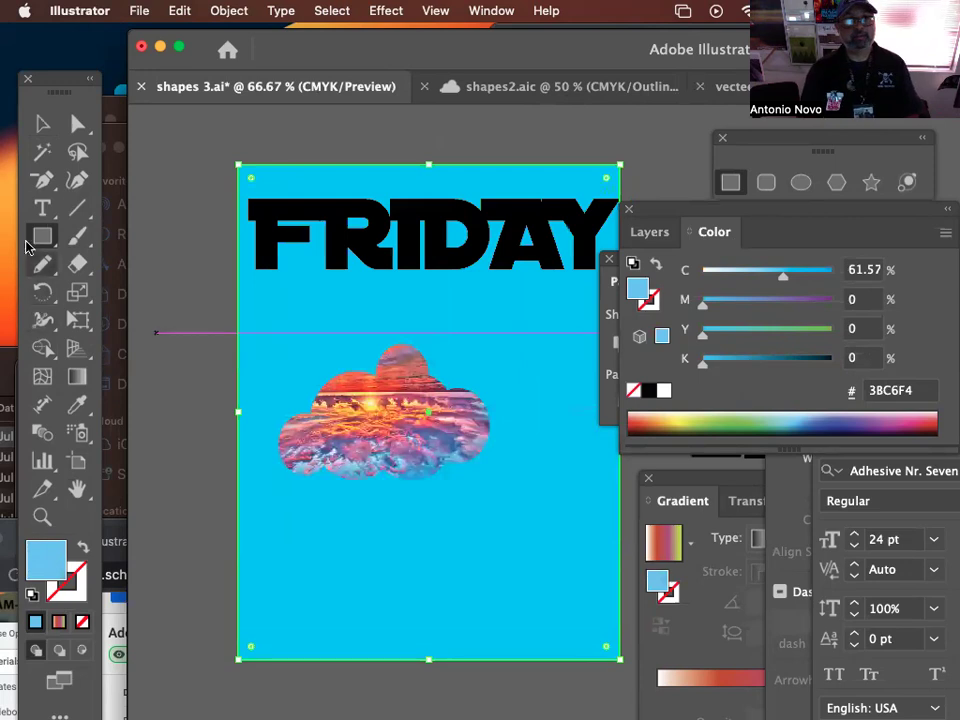
Step: Move the black FRIDAY text slightly down and scale it to about 95 pt
{"action": "left_click", "coordinate": [43, 125]}
{"action": "left_click_drag", "start_coordinate": [480, 263], "coordinate": [480, 284]}
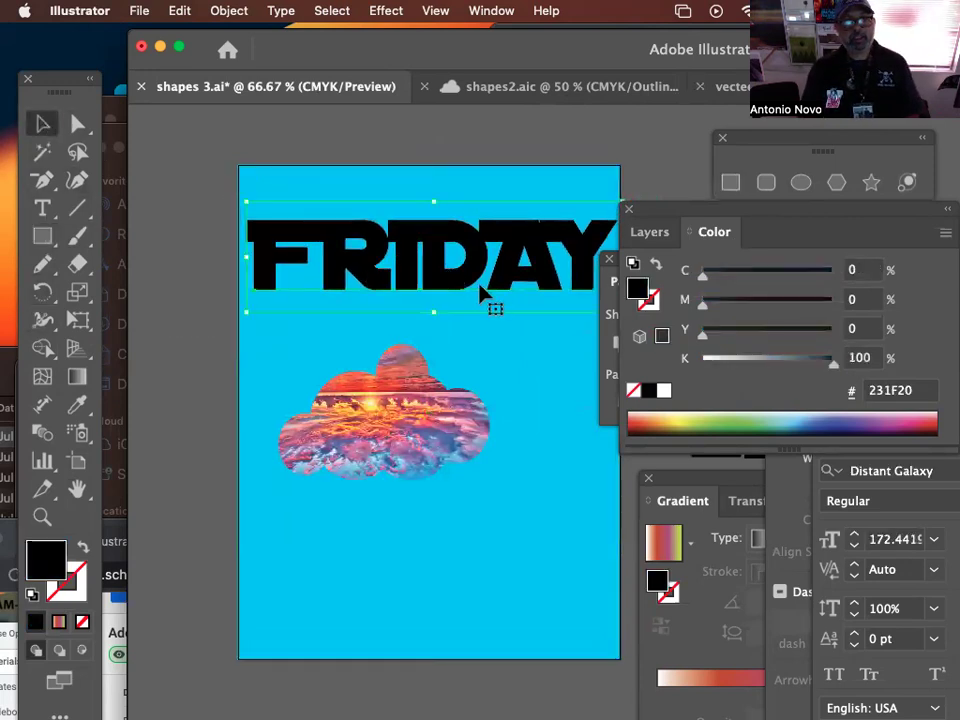
{"action": "left_click_drag", "start_coordinate": [250, 318], "coordinate": [331, 287]}
Step: Duplicate the FRIDAY text straight below, change the copy to read IS and move it toward the artboard's centre
{"action": "left_click_drag", "start_coordinate": [426, 265], "coordinate": [437, 383]}
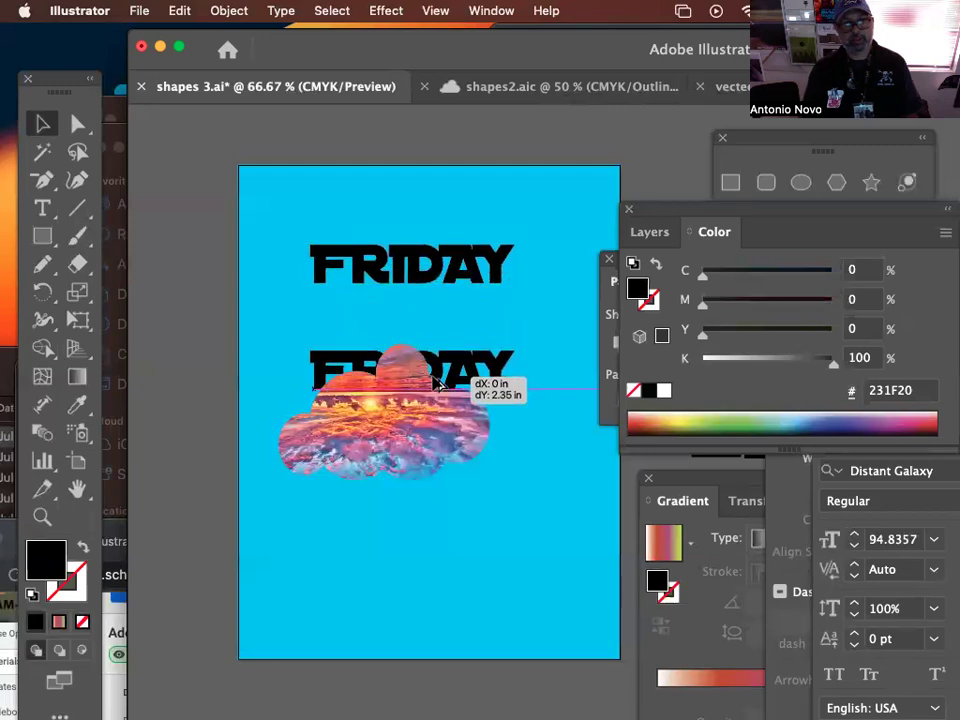
{"action": "double_click", "coordinate": [469, 369]}
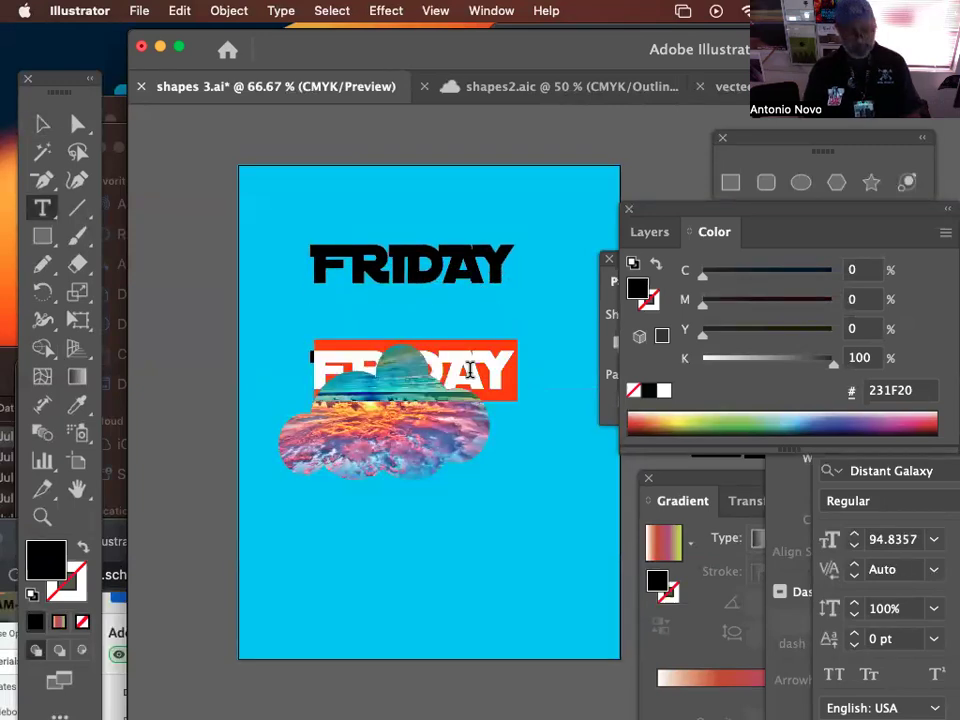
{"action": "type", "text": "1"}
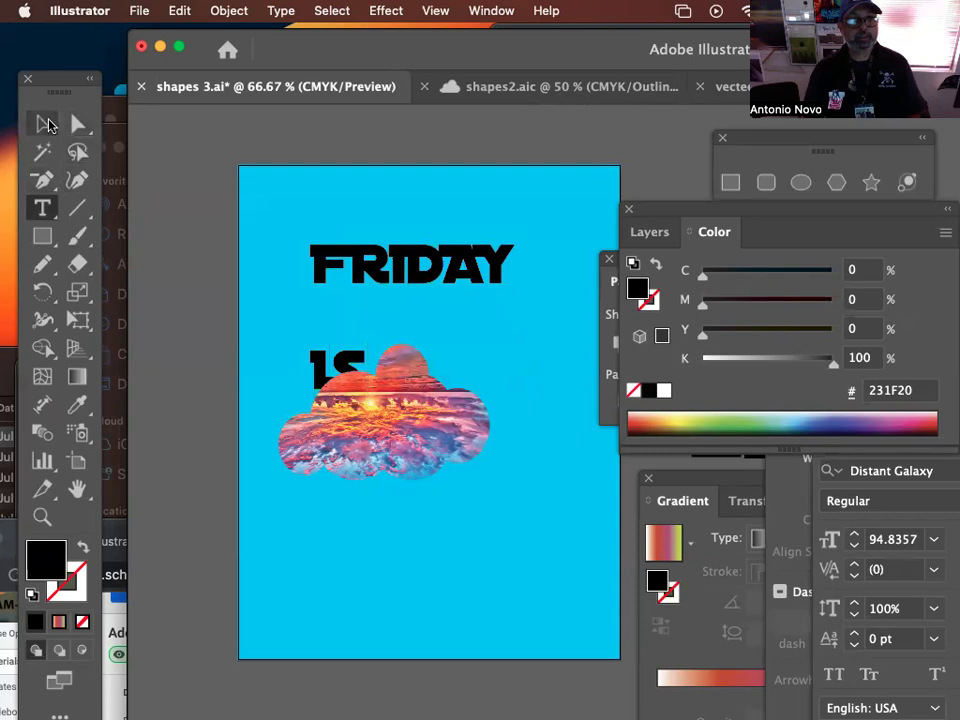
{"action": "left_click", "coordinate": [47, 124]}
{"action": "left_click_drag", "start_coordinate": [345, 368], "coordinate": [425, 342]}
Step: Duplicate and shrink the sunset cloud, placing one at the artboard's upper left and a smaller one to the right below FRIDAY
{"action": "left_click_drag", "start_coordinate": [416, 427], "coordinate": [498, 420]}
{"action": "left_click_drag", "start_coordinate": [574, 484], "coordinate": [548, 466]}
{"action": "left_click_drag", "start_coordinate": [499, 439], "coordinate": [583, 311]}
{"action": "left_click_drag", "start_coordinate": [438, 352], "coordinate": [470, 335]}
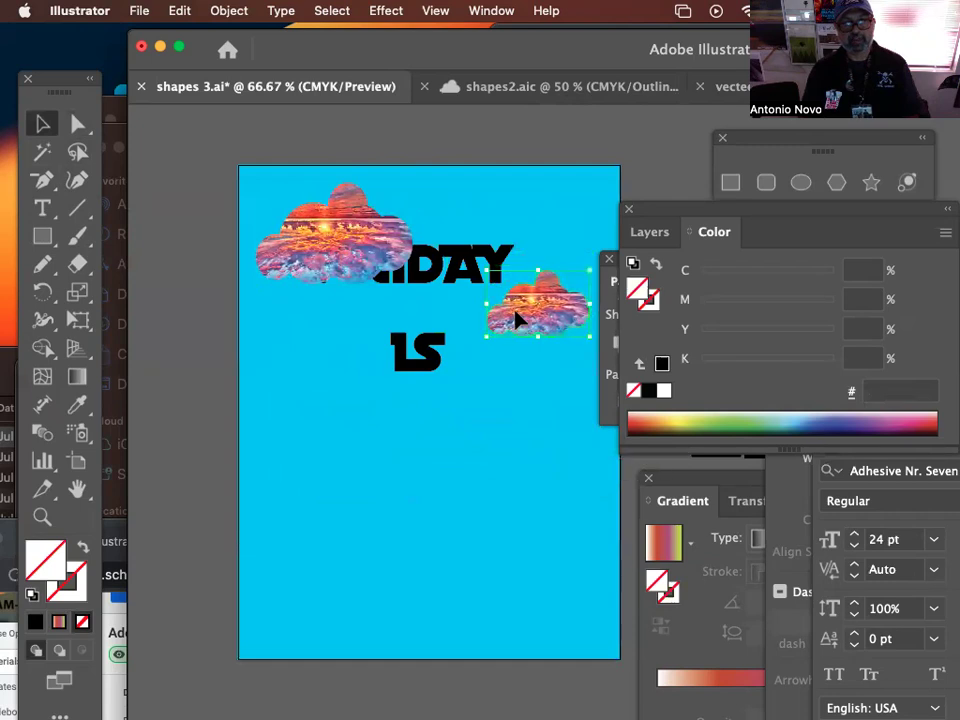
{"action": "left_click_drag", "start_coordinate": [257, 283], "coordinate": [276, 271]}
{"action": "left_click_drag", "start_coordinate": [326, 252], "coordinate": [309, 247]}
Step: Adjust the spacing of FRIDAY and both clouds, and move IS lower beneath FRIDAY
{"action": "left_click_drag", "start_coordinate": [435, 278], "coordinate": [438, 284]}
{"action": "left_click_drag", "start_coordinate": [544, 323], "coordinate": [546, 347]}
{"action": "left_click_drag", "start_coordinate": [333, 233], "coordinate": [319, 217]}
{"action": "left_click_drag", "start_coordinate": [452, 281], "coordinate": [471, 281]}
{"action": "left_click", "coordinate": [536, 343]}
{"action": "left_click_drag", "start_coordinate": [428, 355], "coordinate": [453, 400]}
Step: Duplicate the IS text further down the artboard and change the copy to read HERE
{"action": "key", "text": "t"}
{"action": "double_click", "coordinate": [447, 562]}
{"action": "left_click", "coordinate": [43, 123]}
{"action": "scroll", "coordinate": [444, 574], "scroll_direction": "up", "scroll_amount": 1, "text": "alt"}
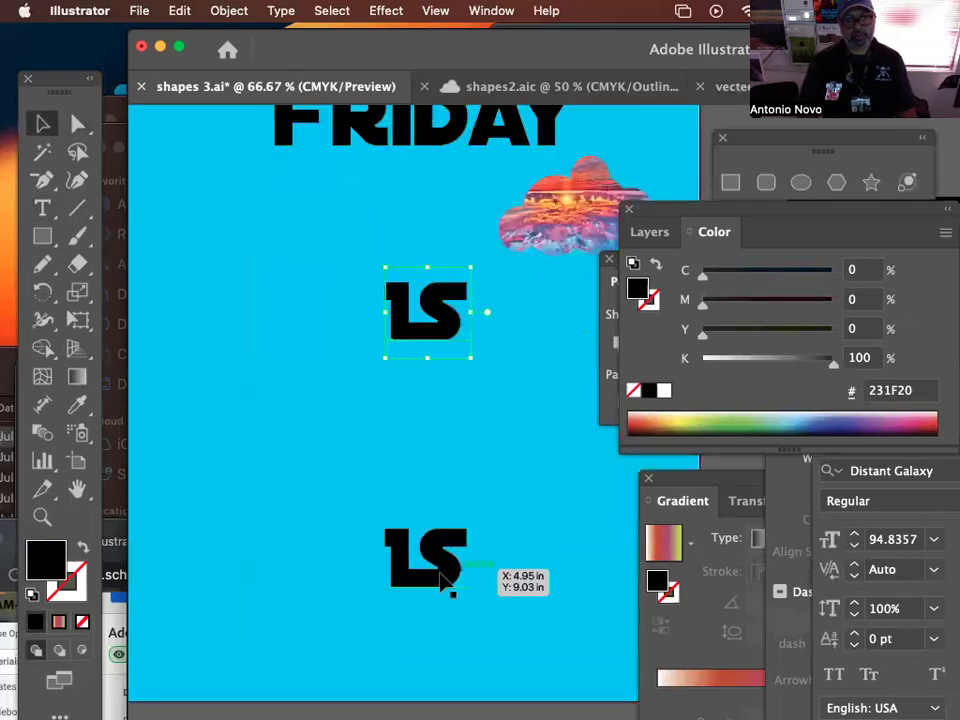
{"action": "key", "text": "t"}
{"action": "double_click", "coordinate": [437, 566]}
{"action": "type", "text": "HERE"}
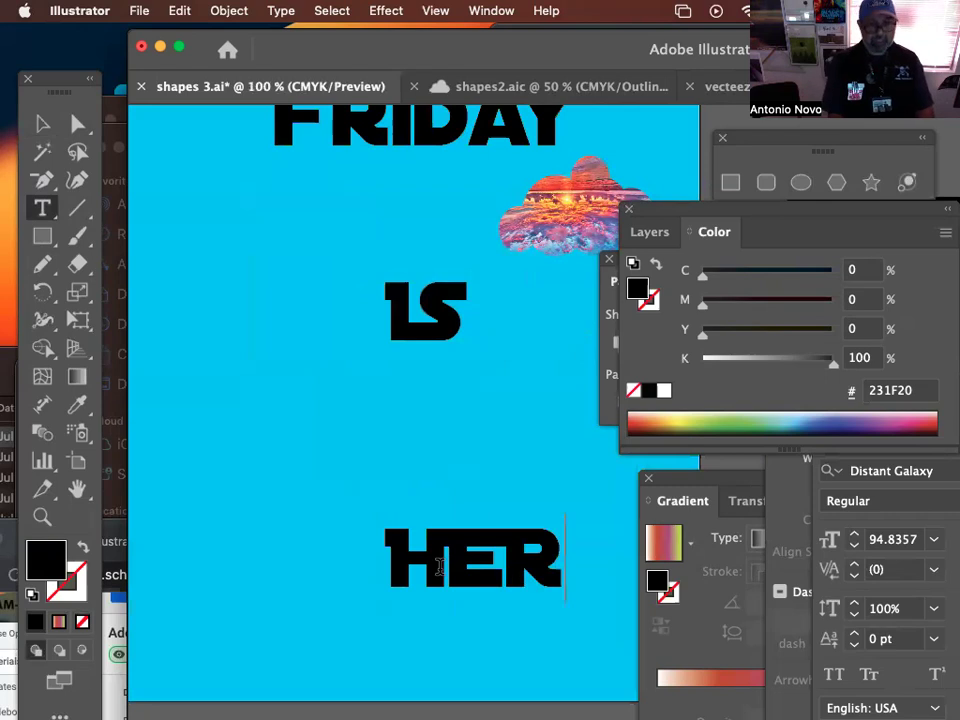
Step: Center HERE beneath IS and add a larger copy of the sunset cloud on the left between the two words
{"action": "left_click", "coordinate": [43, 123]}
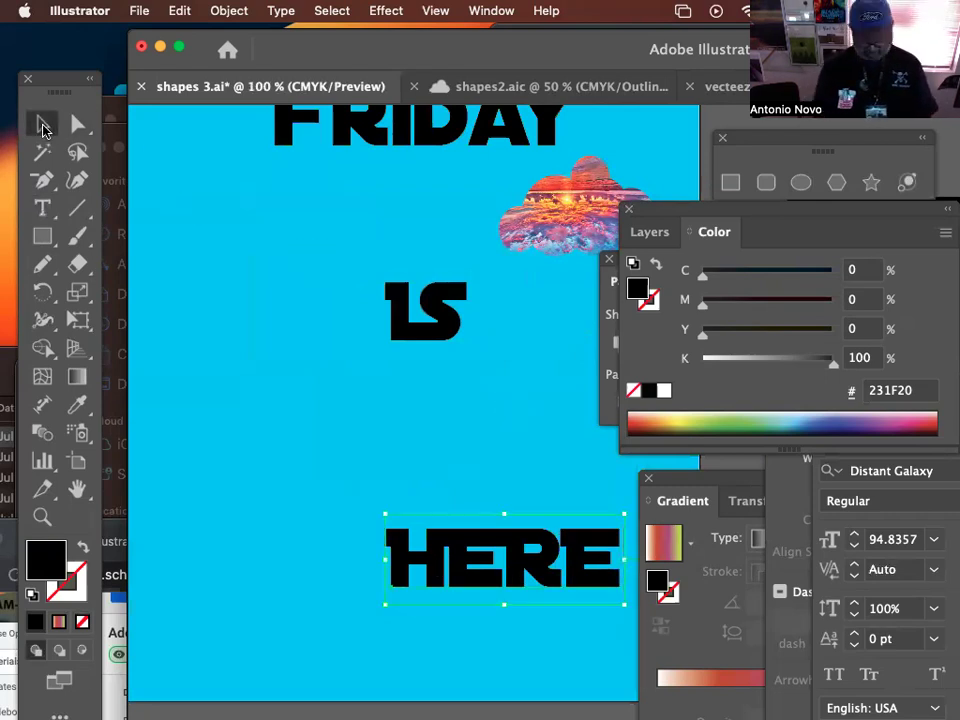
{"action": "key", "text": "super+minus"}
{"action": "key", "text": "super+minus"}
{"action": "left_click_drag", "start_coordinate": [454, 404], "coordinate": [342, 294]}
{"action": "left_click_drag", "start_coordinate": [384, 396], "coordinate": [335, 396]}
{"action": "left_click_drag", "start_coordinate": [358, 330], "coordinate": [358, 414]}
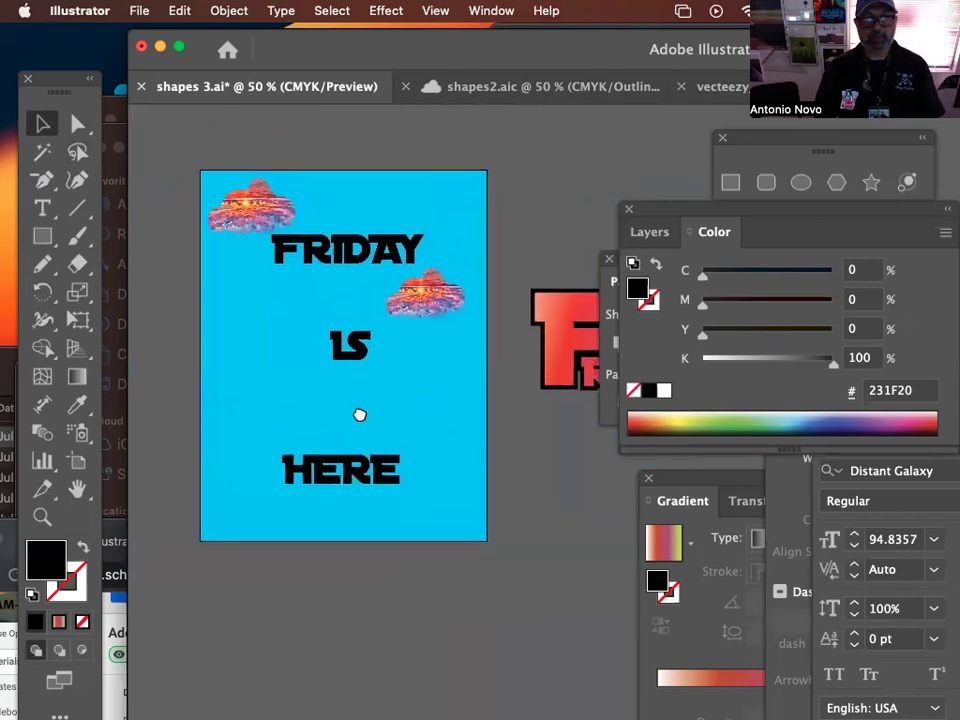
{"action": "left_click_drag", "start_coordinate": [422, 317], "coordinate": [320, 410]}
{"action": "left_click", "coordinate": [336, 412]}
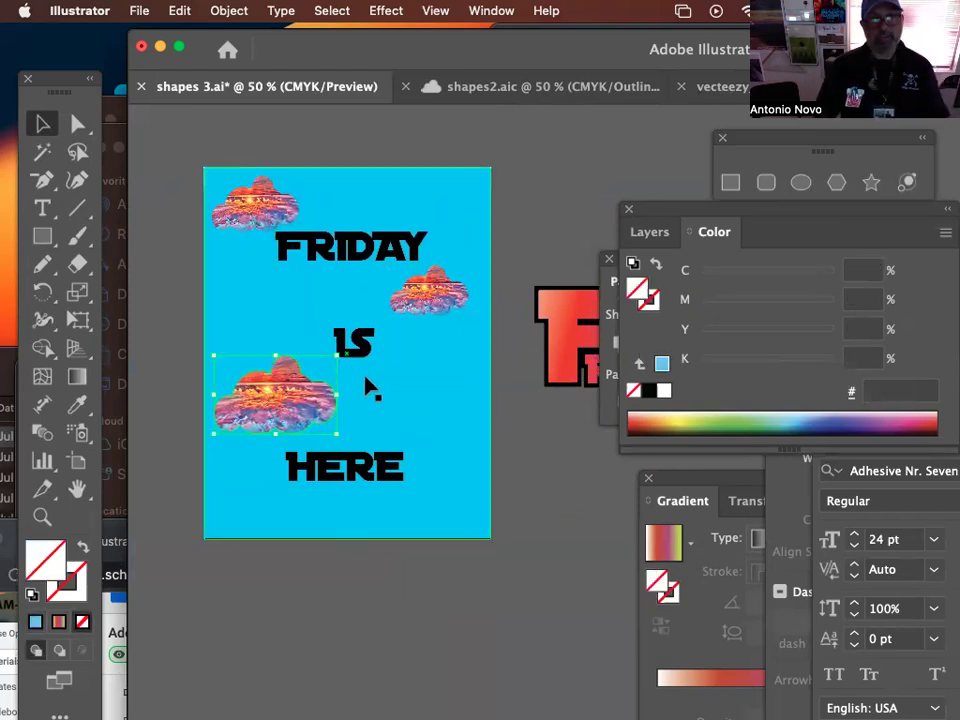
Step: Delete the IS, FRIDAY and HERE texts from the blue artboard and select the blue background rectangle
{"action": "left_click", "coordinate": [356, 268]}
{"action": "left_click", "coordinate": [352, 342]}
{"action": "left_click", "coordinate": [362, 472]}
{"action": "left_click", "coordinate": [352, 341]}
{"action": "key", "text": "Delete"}
{"action": "left_click", "coordinate": [380, 250]}
{"action": "key", "text": "Delete"}
{"action": "left_click", "coordinate": [362, 470]}
{"action": "key", "text": "Delete"}
{"action": "left_click", "coordinate": [452, 304]}
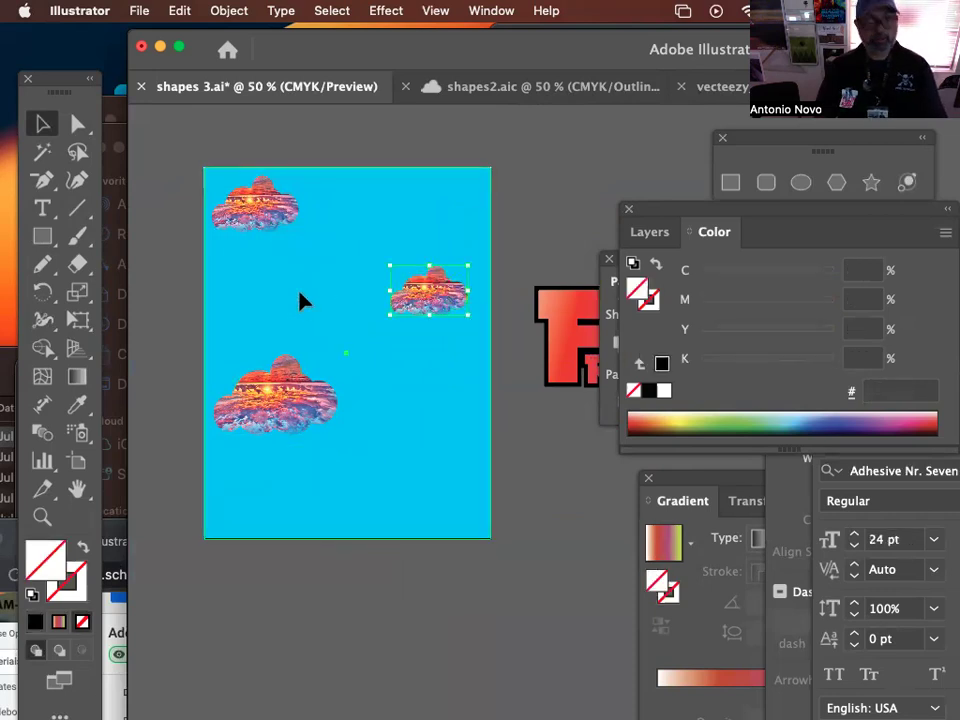
{"action": "left_click", "coordinate": [300, 300]}
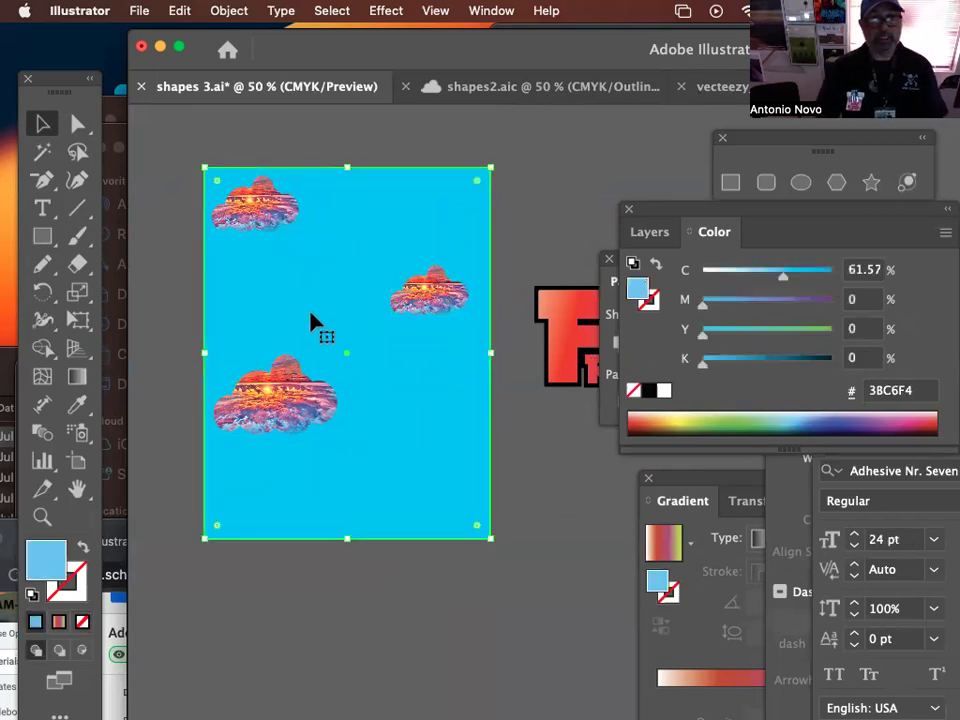
Step: Undo the whole poster layout, including the text deletions, added words, cloud copies and blue background rectangle
{"action": "key", "text": "super+z"}
{"action": "key", "text": "super+z"}
{"action": "key", "text": "super+z"}
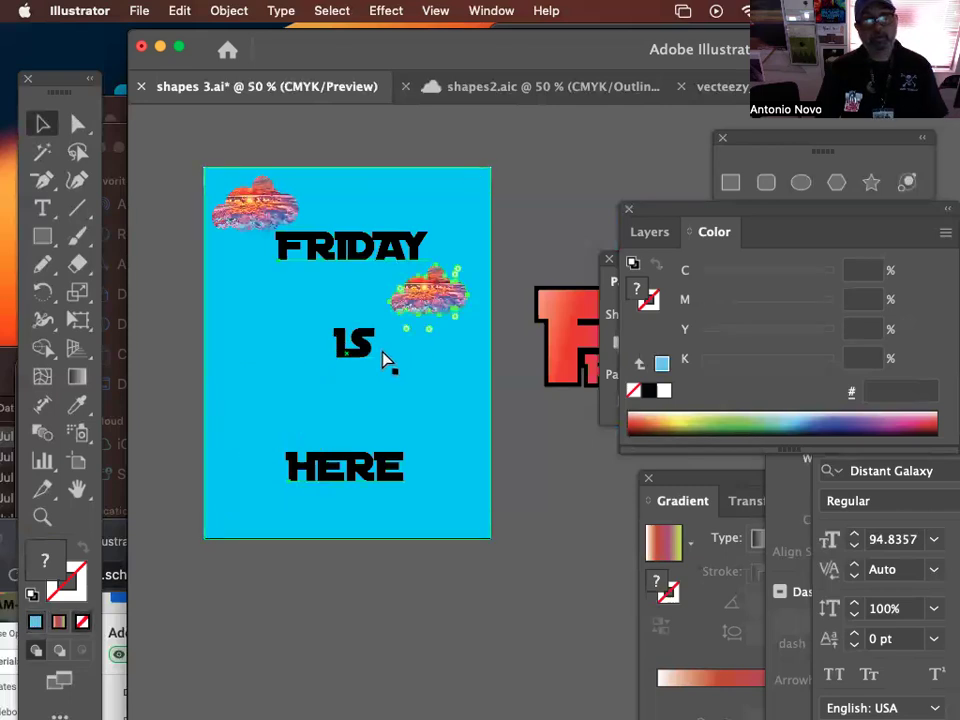
{"action": "key", "text": "super+z"}
{"action": "key", "text": "super+z"}
{"action": "key", "text": "super+z"}
{"action": "key", "text": "super+z"}
{"action": "key", "text": "super+z"}
{"action": "key", "text": "super+z"}
{"action": "key", "text": "super+z"}
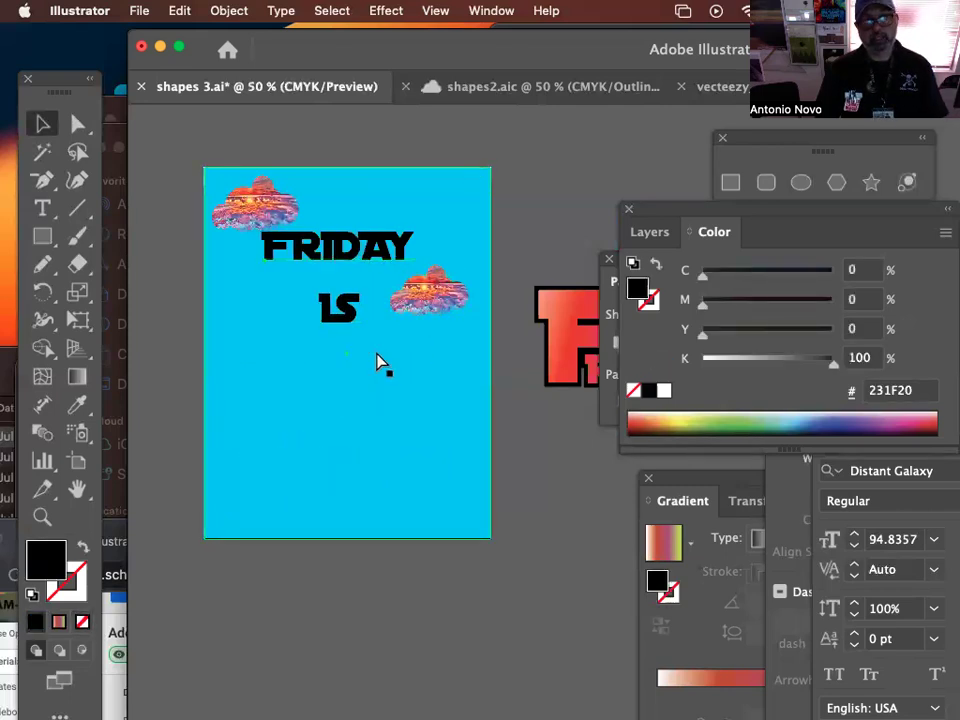
{"action": "key", "text": "super+z"}
{"action": "key", "text": "super+z"}
{"action": "key", "text": "super+z"}
{"action": "key", "text": "super+z"}
{"action": "key", "text": "super+z"}
{"action": "key", "text": "super+z"}
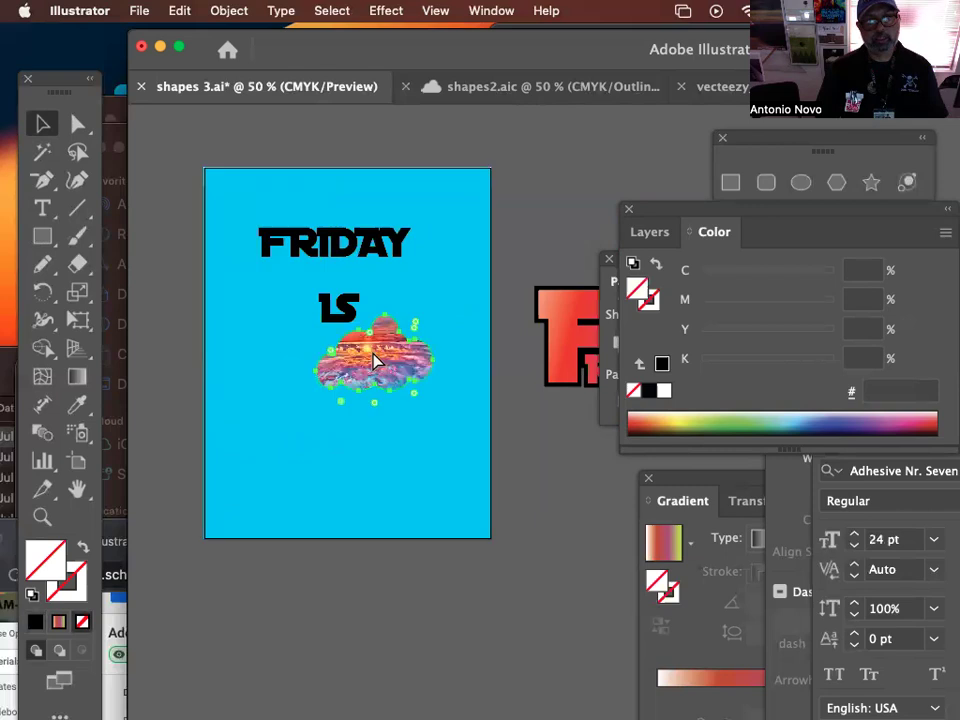
{"action": "key", "text": "super+z"}
{"action": "key", "text": "super+z"}
{"action": "key", "text": "super+z"}
{"action": "key", "text": "super+z"}
{"action": "key", "text": "super+z"}
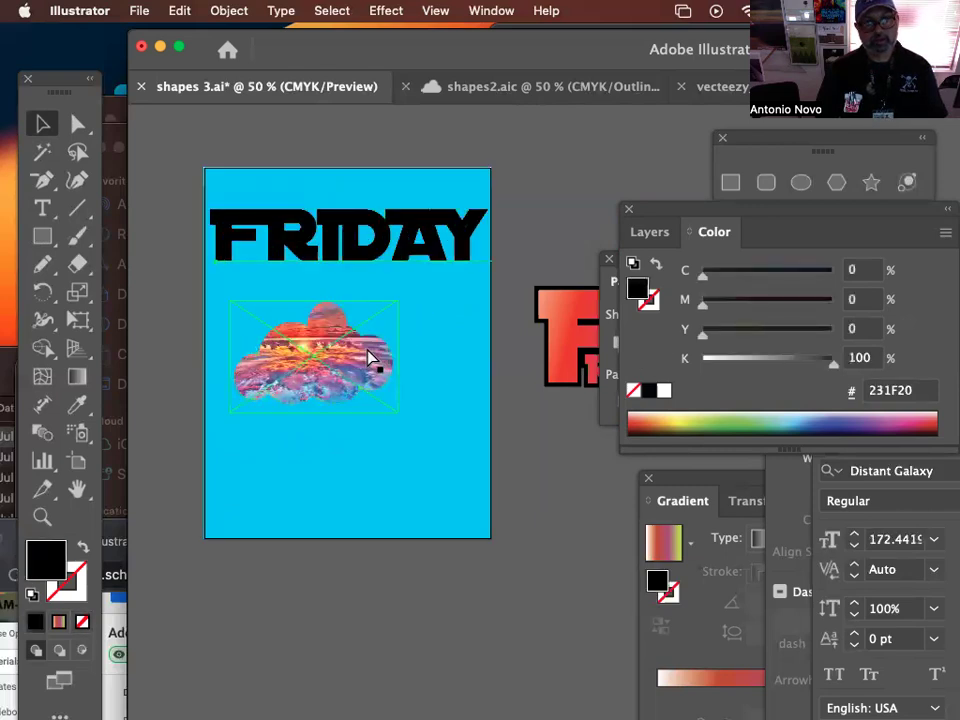
{"action": "key", "text": "super+z"}
{"action": "key", "text": "super+z"}
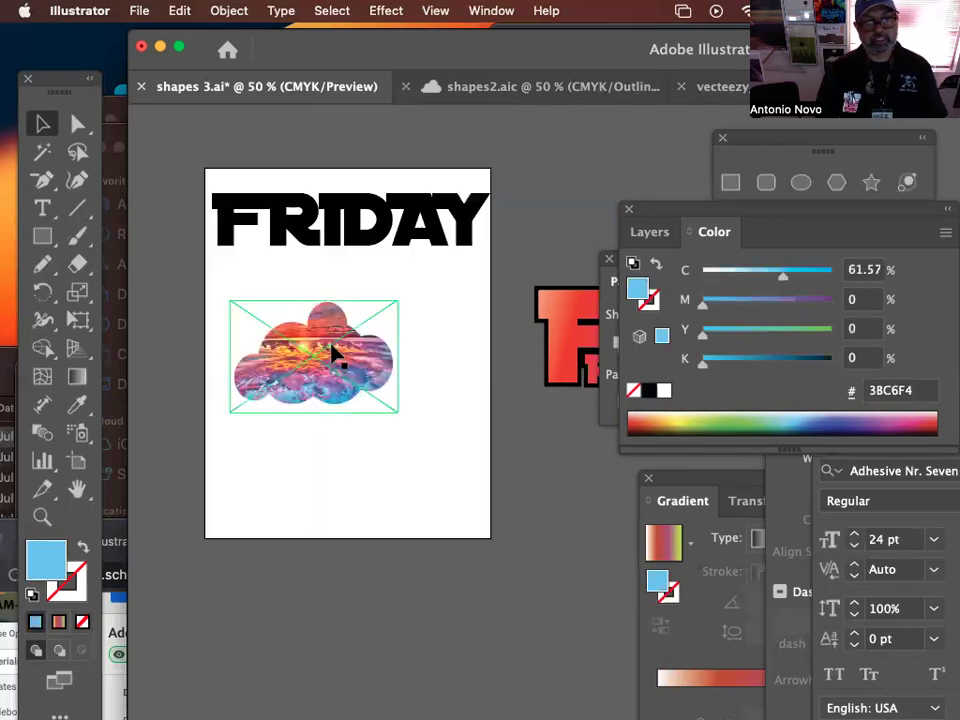
{"action": "key", "text": "super+z"}
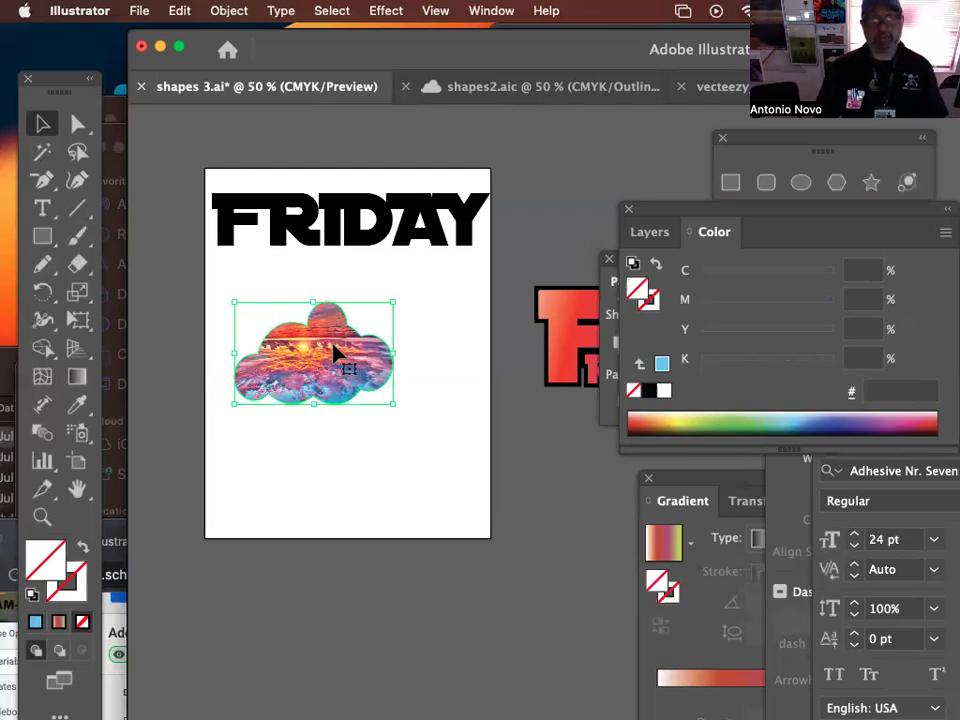
{"action": "key", "text": "super+z"}
{"action": "key", "text": "super+z"}
{"action": "key", "text": "super+z"}
{"action": "key", "text": "super+z"}
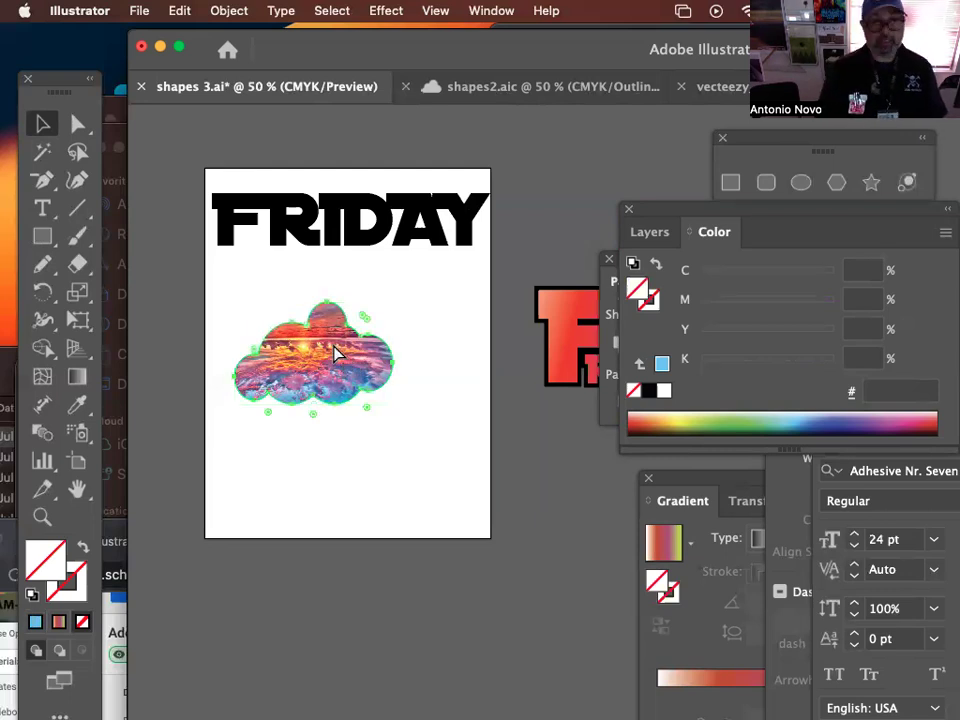
Step: Undo the cloud's clipping mask, rotation, Unite and recoloring, and the black ellipses it was built from
{"action": "key", "text": "super+z"}
{"action": "key", "text": "super+z"}
{"action": "key", "text": "super+z"}
{"action": "key", "text": "super+z"}
{"action": "key", "text": "super+z"}
{"action": "key", "text": "super+z"}
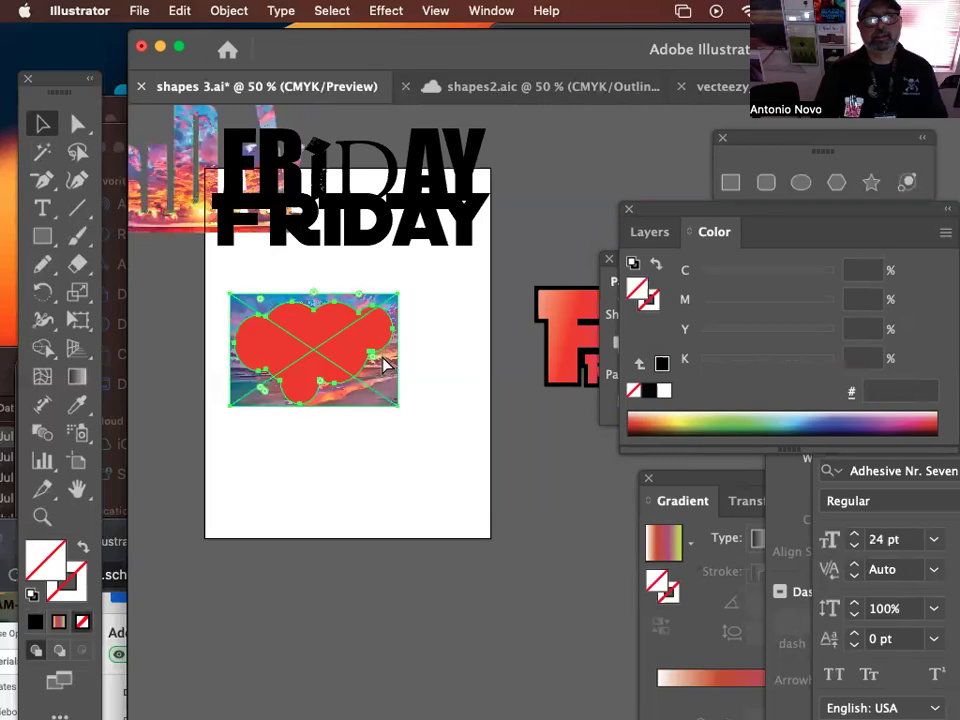
{"action": "key", "text": "super+z"}
{"action": "key", "text": "super+z"}
{"action": "key", "text": "super+z"}
{"action": "key", "text": "super+z"}
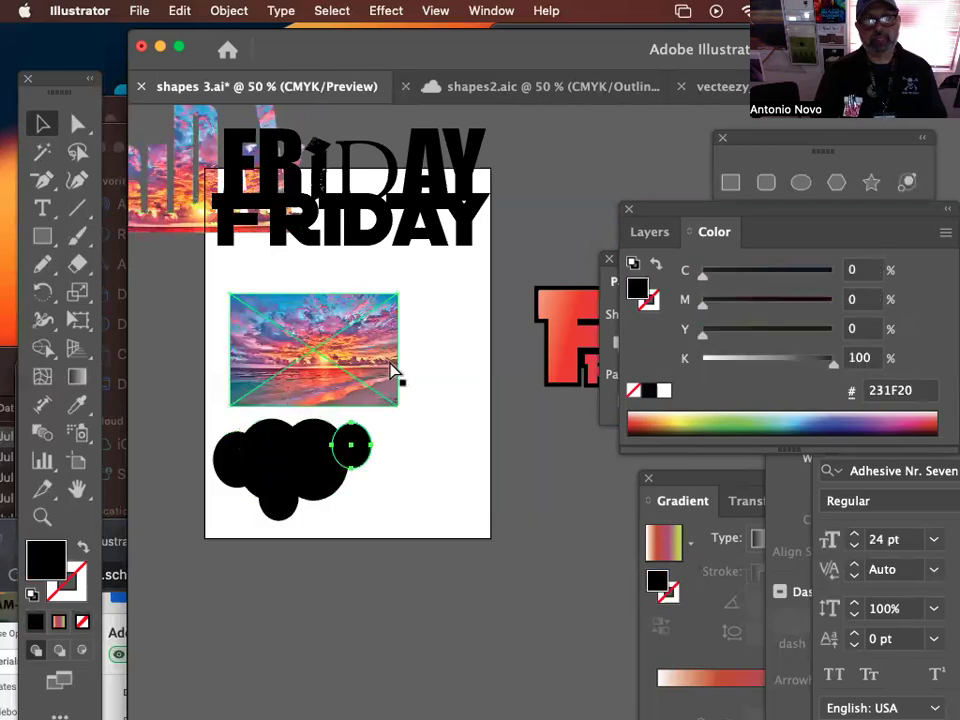
{"action": "key", "text": "super+z"}
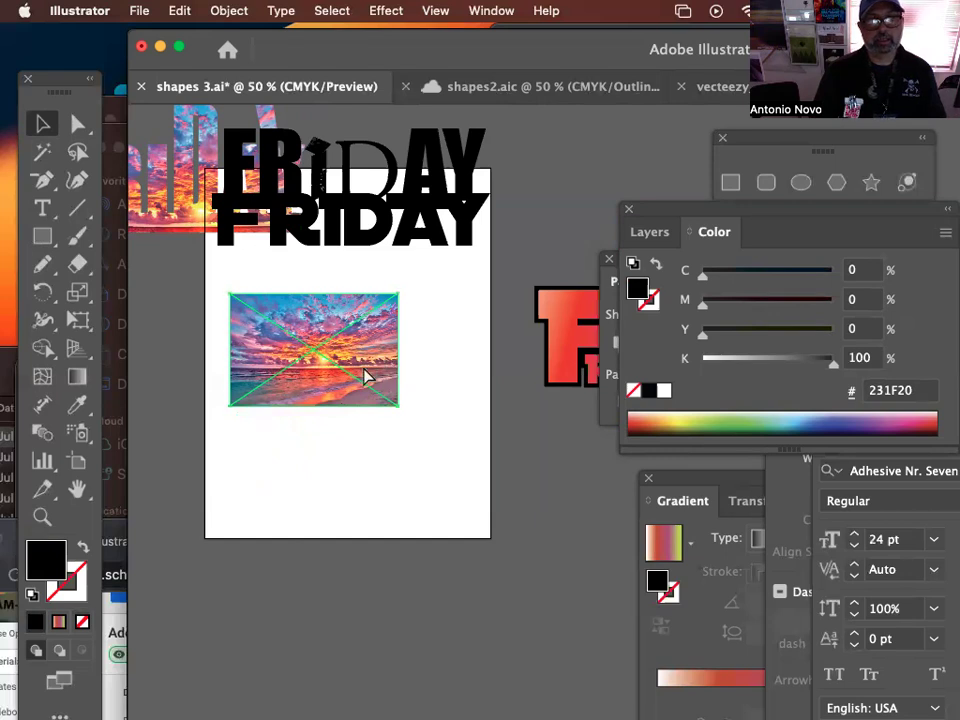
{"action": "key", "text": "super+z"}
Step: Delete the sunset-filled letters and the sunset photo from the artboard area
{"action": "left_click_drag", "start_coordinate": [318, 300], "coordinate": [364, 366]}
{"action": "mouse_move", "coordinate": [235, 277]}
{"action": "left_mouse_down"}
{"action": "mouse_move", "coordinate": [231, 267]}
{"action": "mouse_move", "coordinate": [230, 275]}
{"action": "left_mouse_up"}
{"action": "key", "text": "Delete"}
{"action": "left_click", "coordinate": [343, 288]}
{"action": "left_click", "coordinate": [215, 190]}
{"action": "left_click_drag", "start_coordinate": [483, 277], "coordinate": [484, 291]}
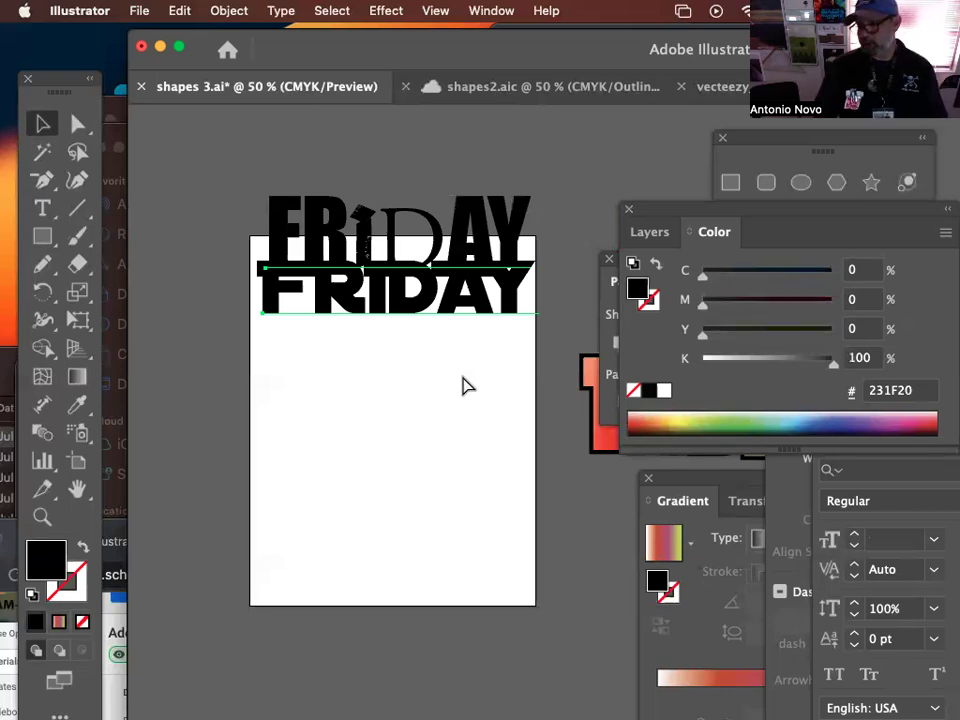
Step: Move the mixed-font FRIDAY lettering above the artboard and select the black FRIDAY text on it
{"action": "left_click", "coordinate": [505, 361]}
{"action": "left_click_drag", "start_coordinate": [391, 235], "coordinate": [434, 158]}
{"action": "left_click", "coordinate": [412, 278]}
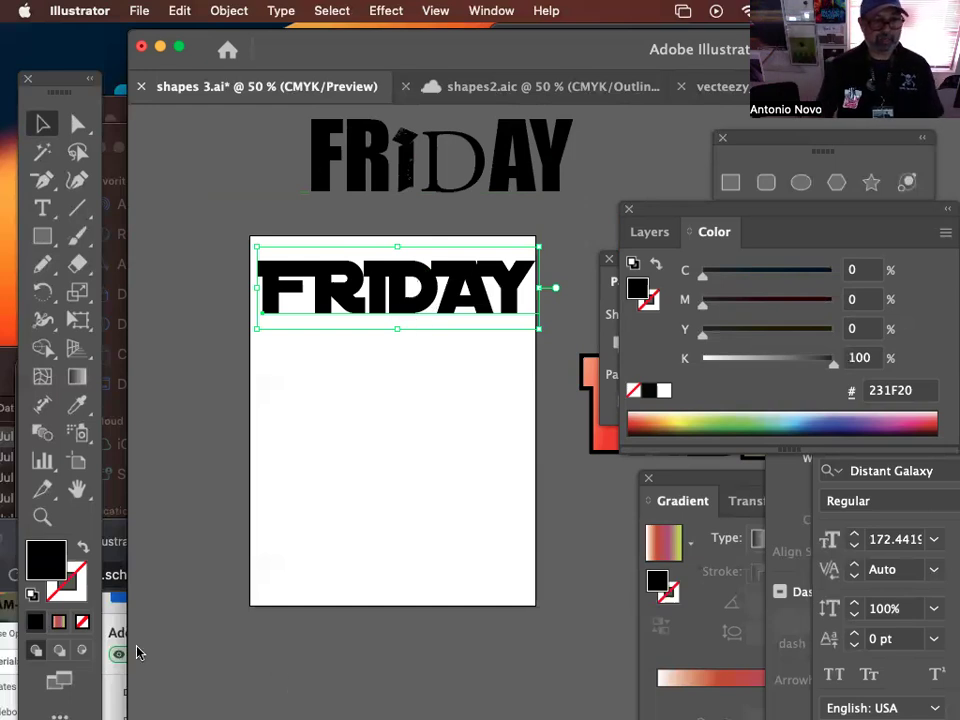
Step: Switch to Chrome with a new window and look up "nyc natural history museum blue" in Spotlight
{"action": "left_click", "coordinate": [112, 627]}
{"action": "key", "text": "super+n"}
{"action": "key", "text": "super+space"}
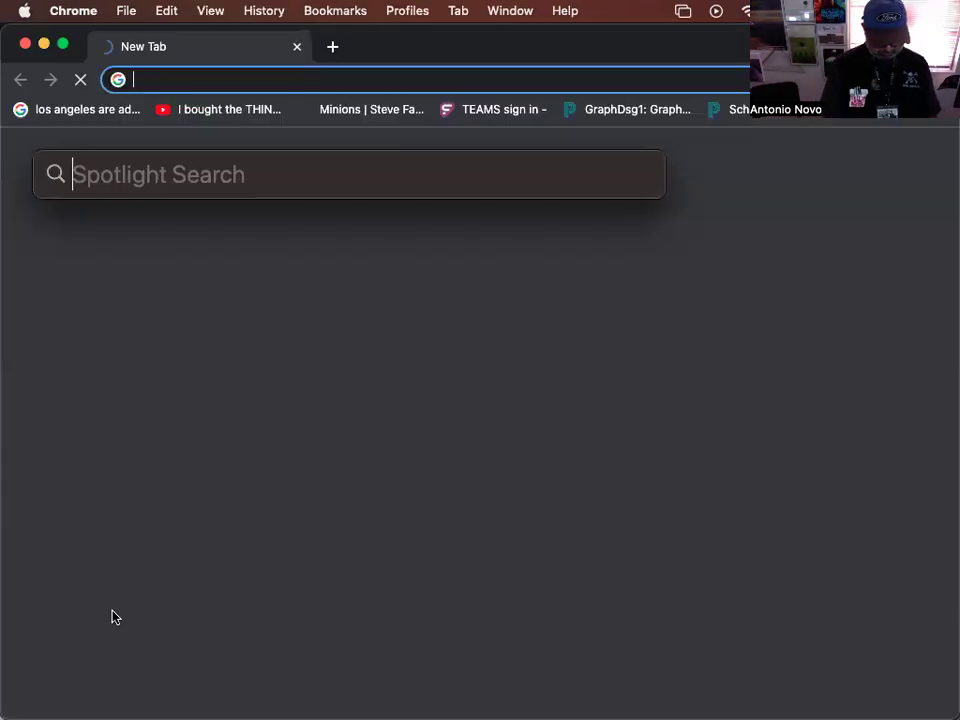
{"action": "type", "text": "nyc natural history"}
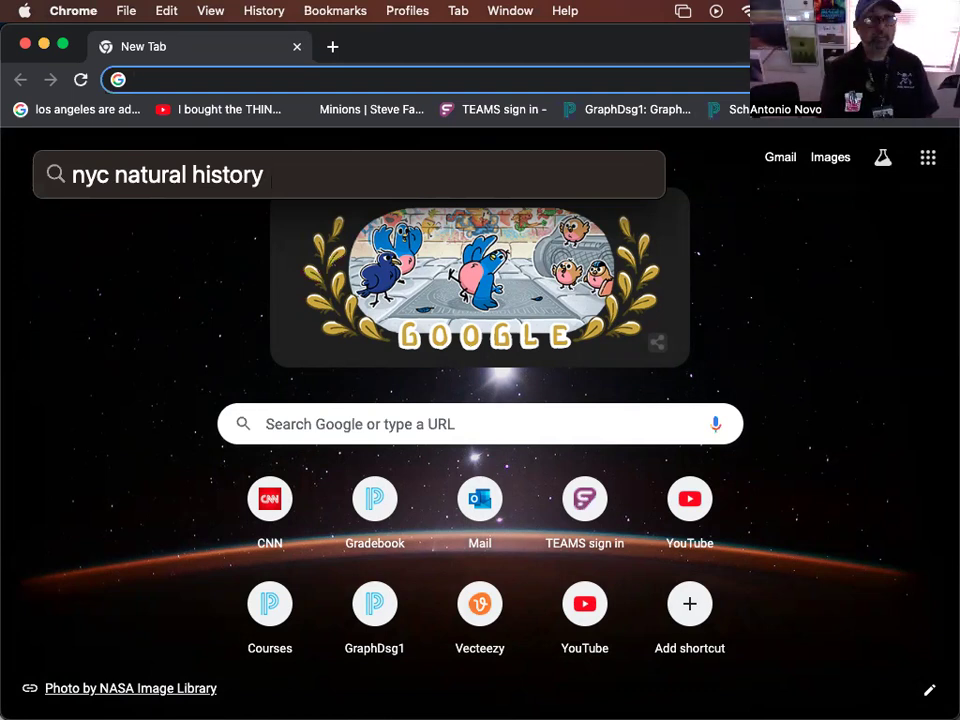
{"action": "type", "text": "musu"}
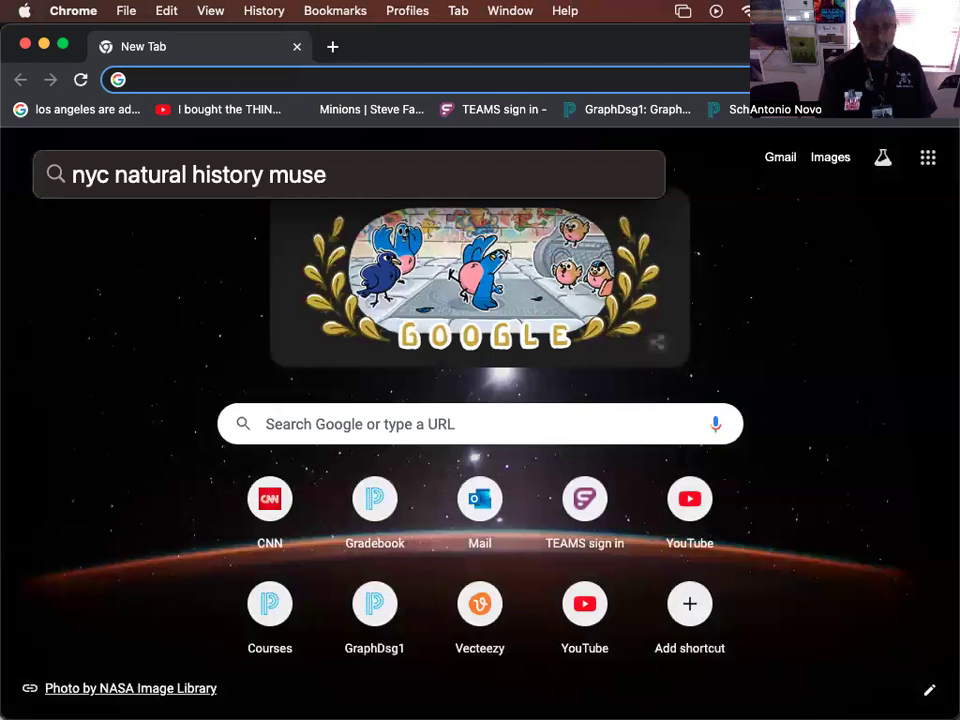
{"action": "type", "text": "m"}
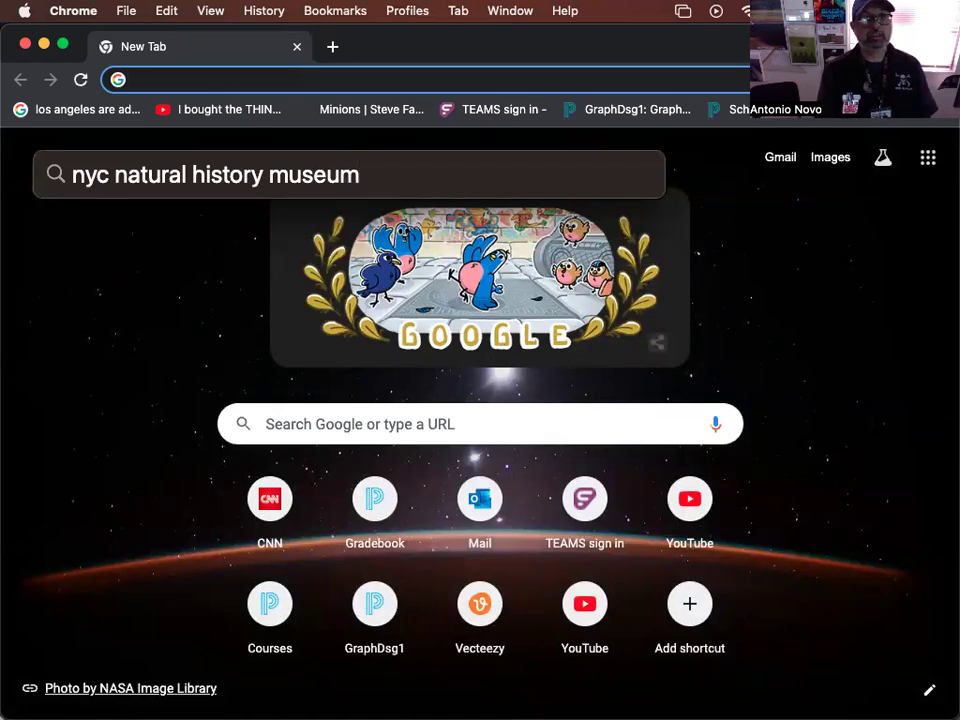
{"action": "type", "text": " n"}
{"action": "key", "text": "BackSpace"}
{"action": "type", "text": "b;ue"}
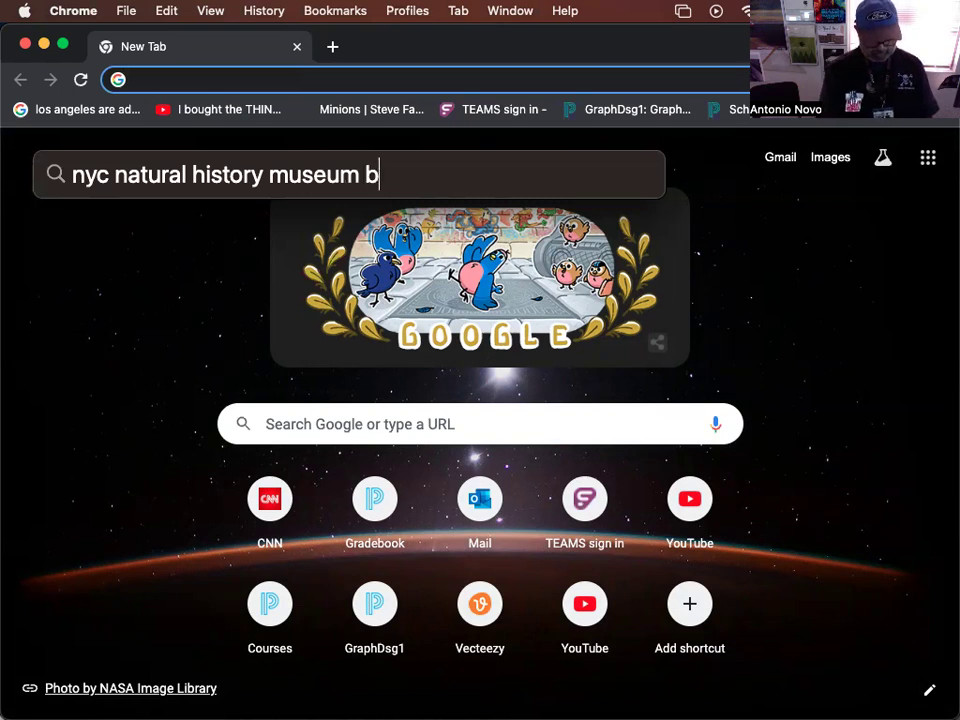
{"action": "key", "text": "BackSpace"}
{"action": "key", "text": "BackSpace"}
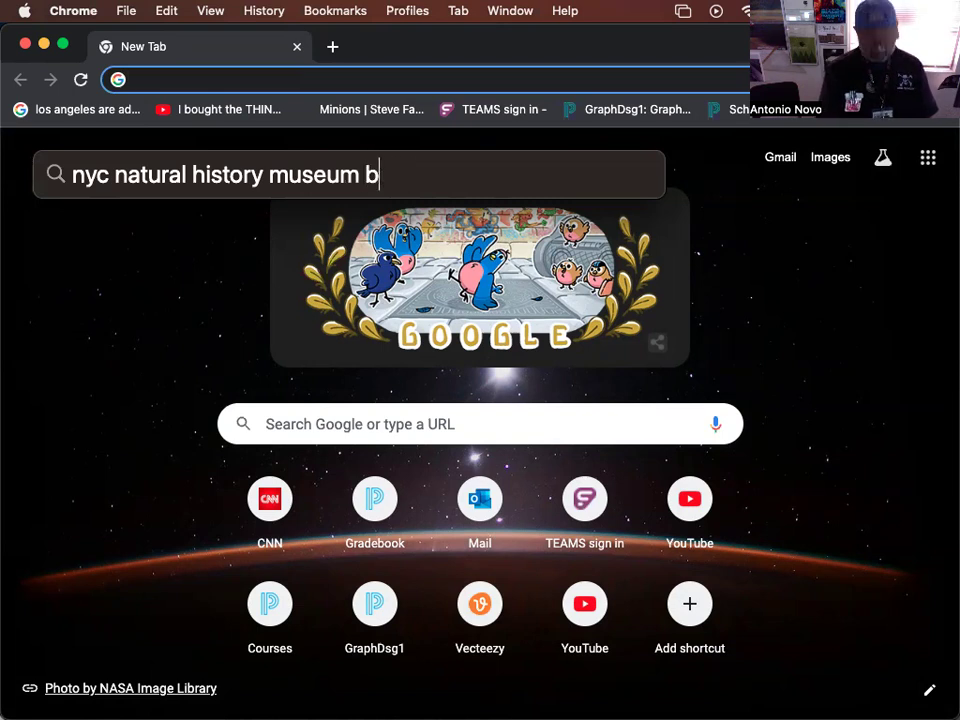
{"action": "type", "text": "ue"}
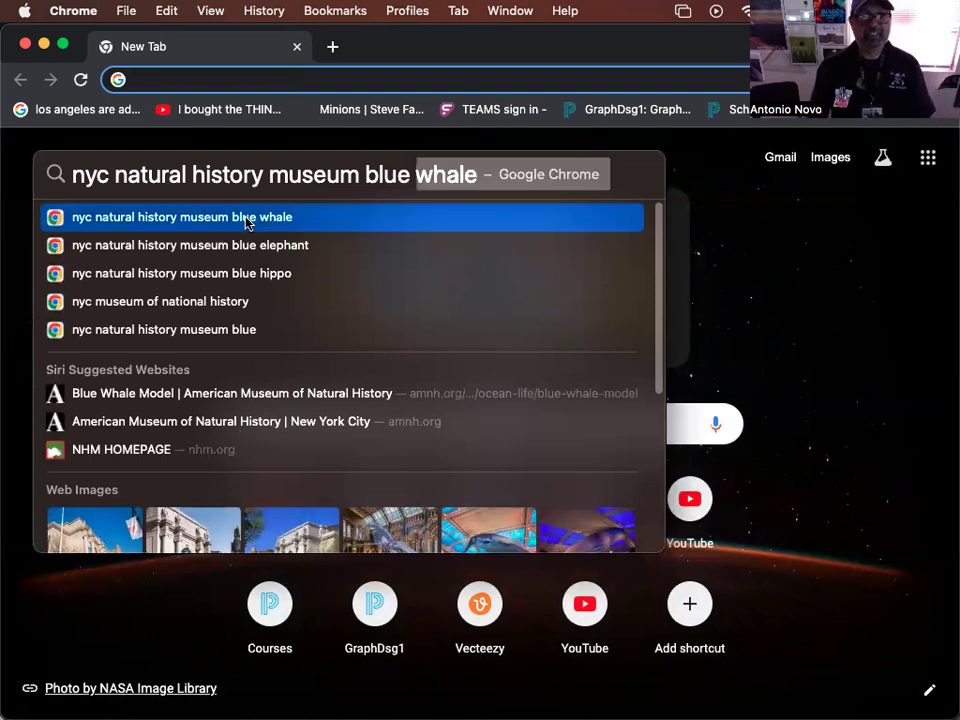
{"action": "key", "text": "Escape"}
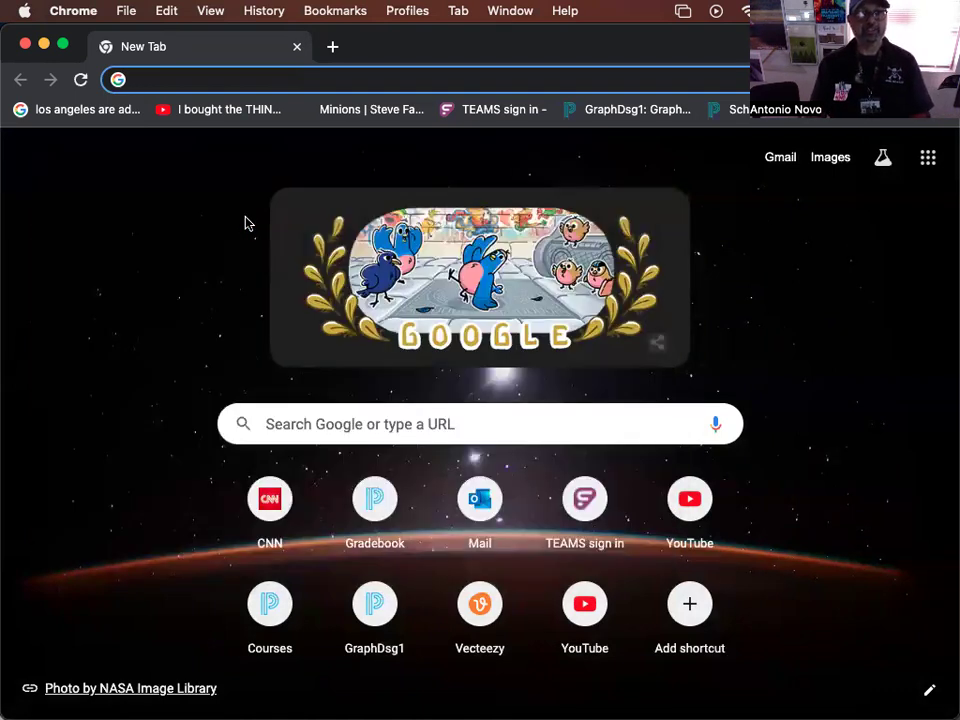
Step: Search Google for "nyc natural history museum blue whale" and show the image results
{"action": "left_click", "coordinate": [211, 74]}
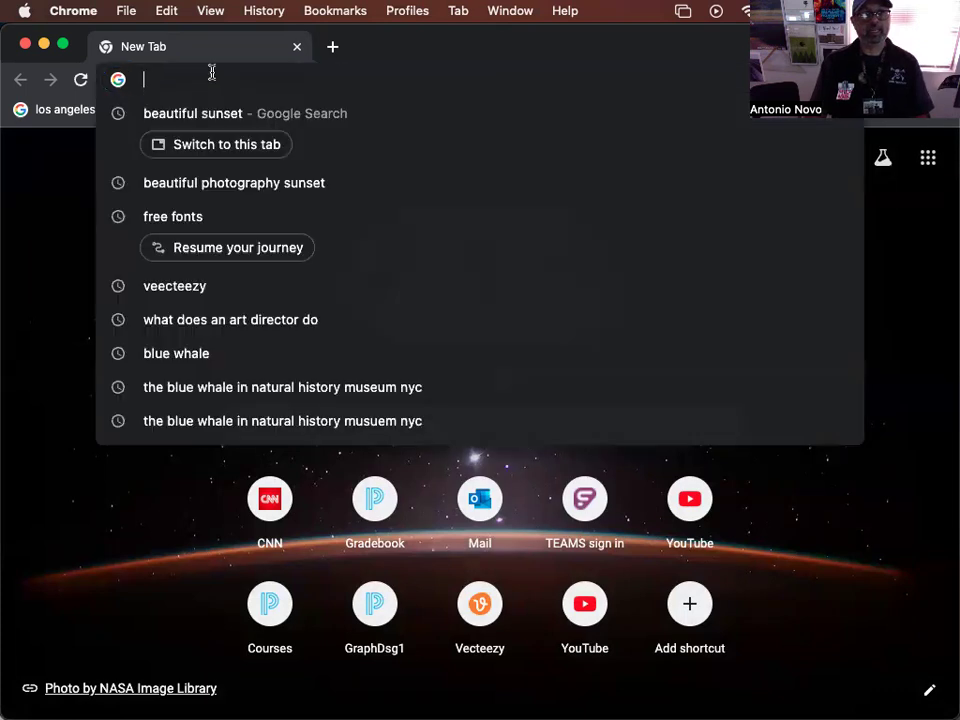
{"action": "key", "text": "super+v"}
{"action": "key", "text": "Return"}
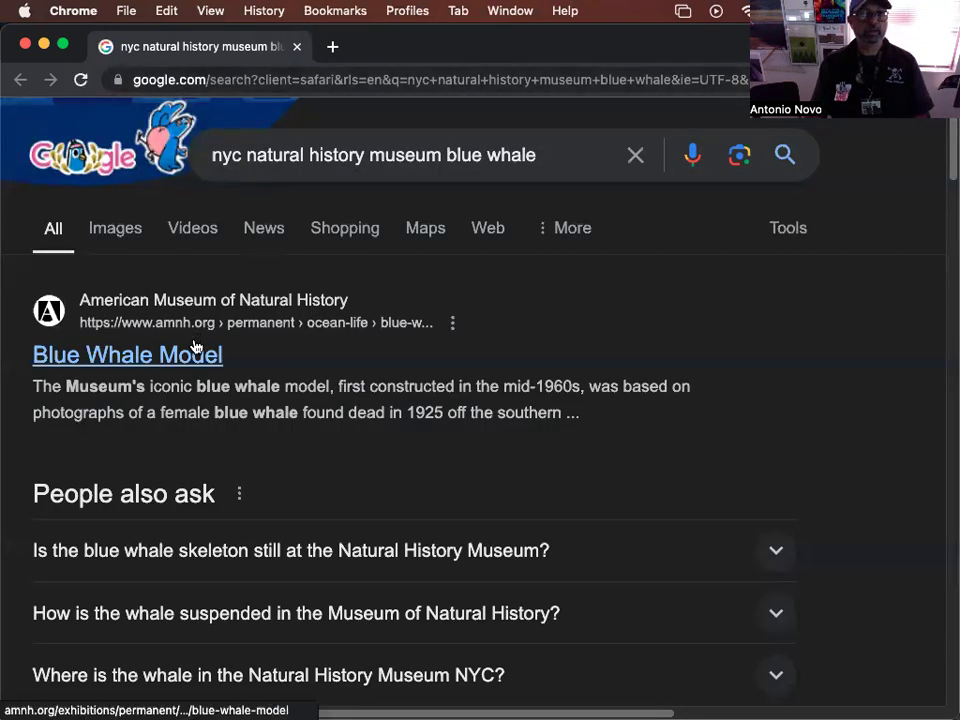
{"action": "left_click", "coordinate": [182, 365]}
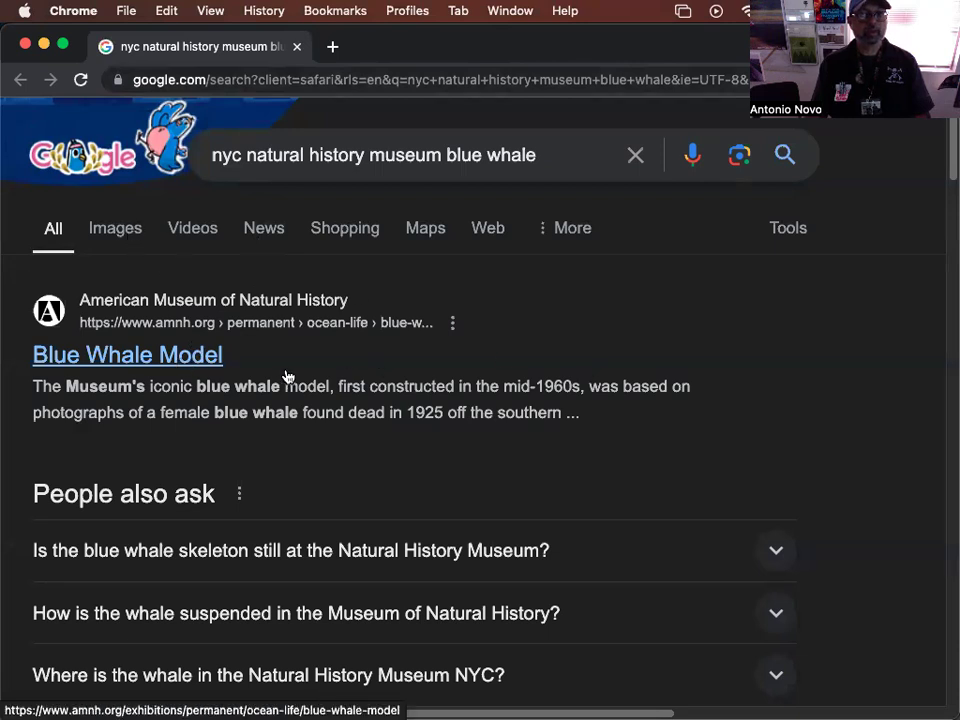
{"action": "left_click", "coordinate": [115, 228]}
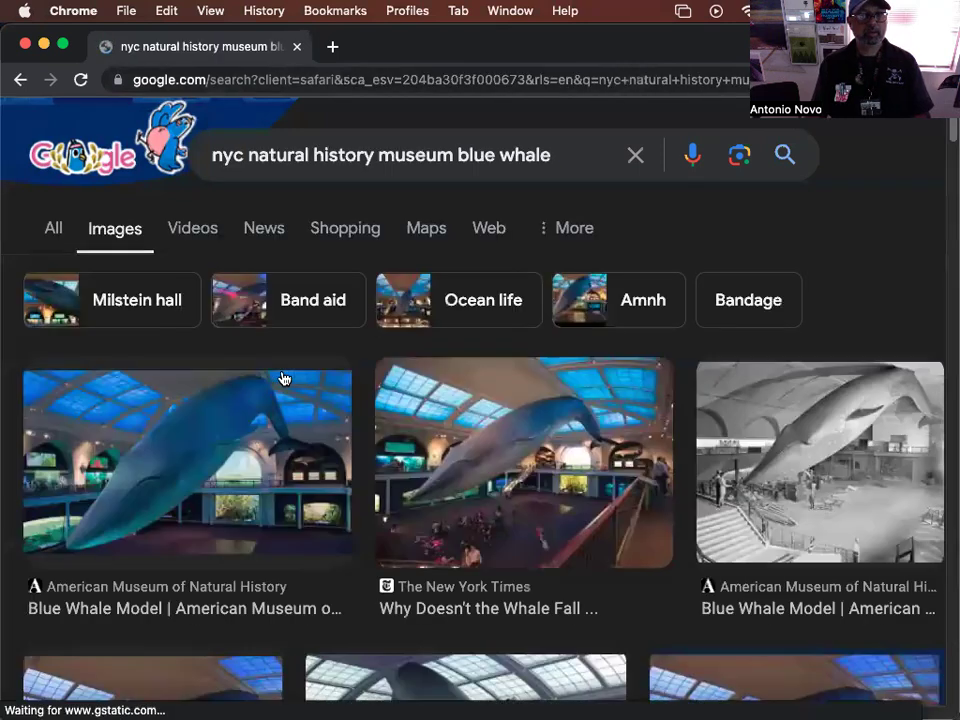
Step: View the American Museum of Natural History blue whale photo enlarged, then return to the image results
{"action": "scroll", "coordinate": [284, 378], "scroll_direction": "down", "scroll_amount": 2}
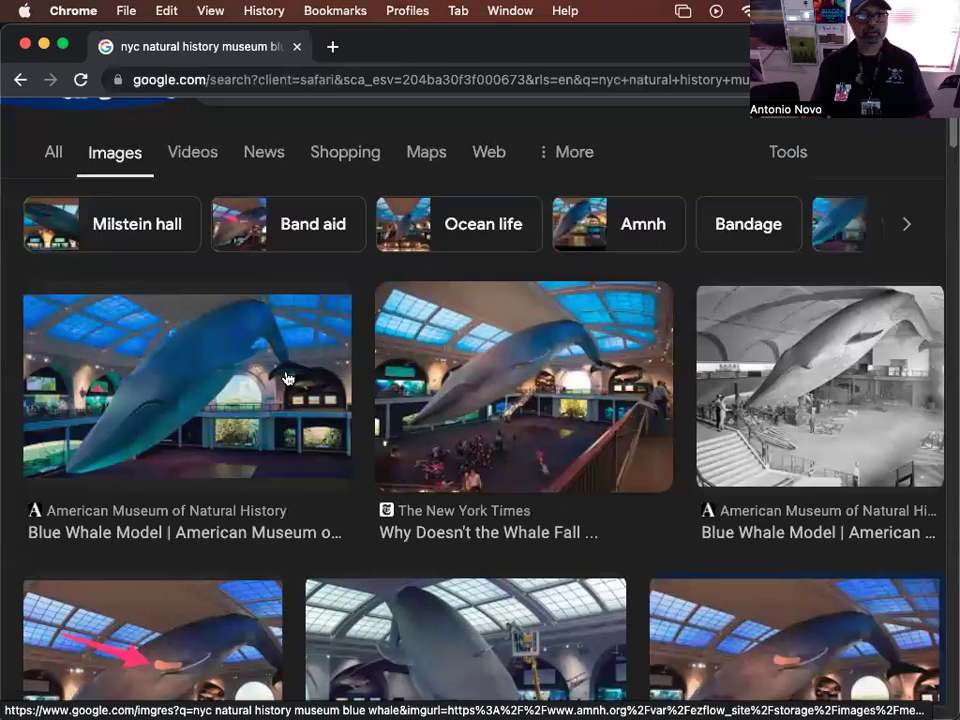
{"action": "left_click", "coordinate": [286, 378]}
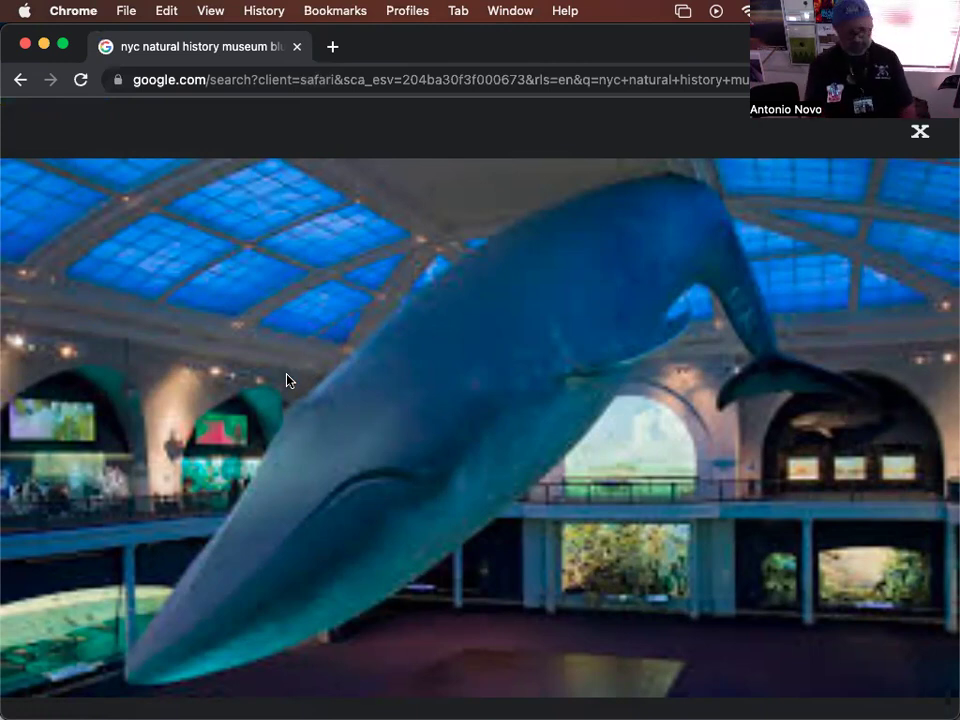
{"action": "left_click_drag", "start_coordinate": [415, 45], "coordinate": [427, 44]}
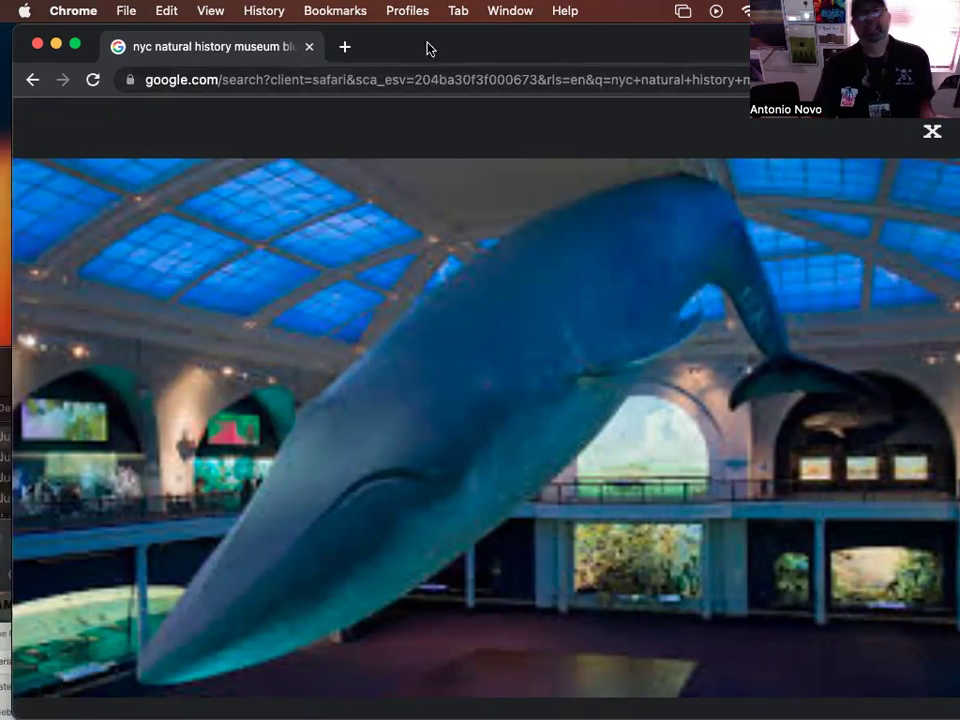
{"action": "left_click", "coordinate": [34, 80]}
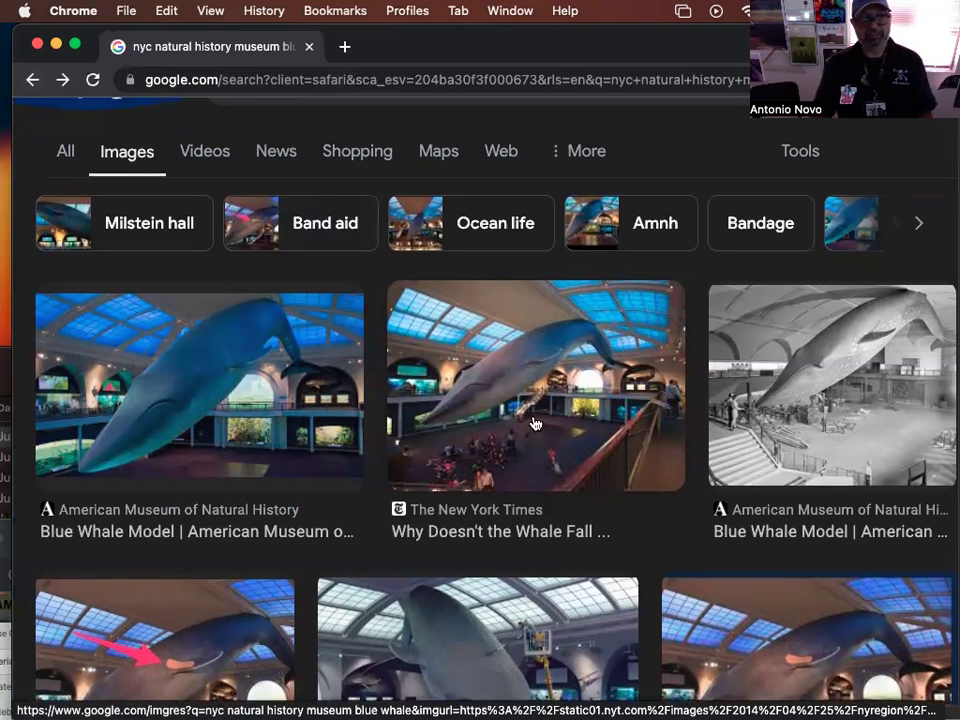
{"action": "scroll", "coordinate": [532, 425], "scroll_direction": "down", "scroll_amount": 2}
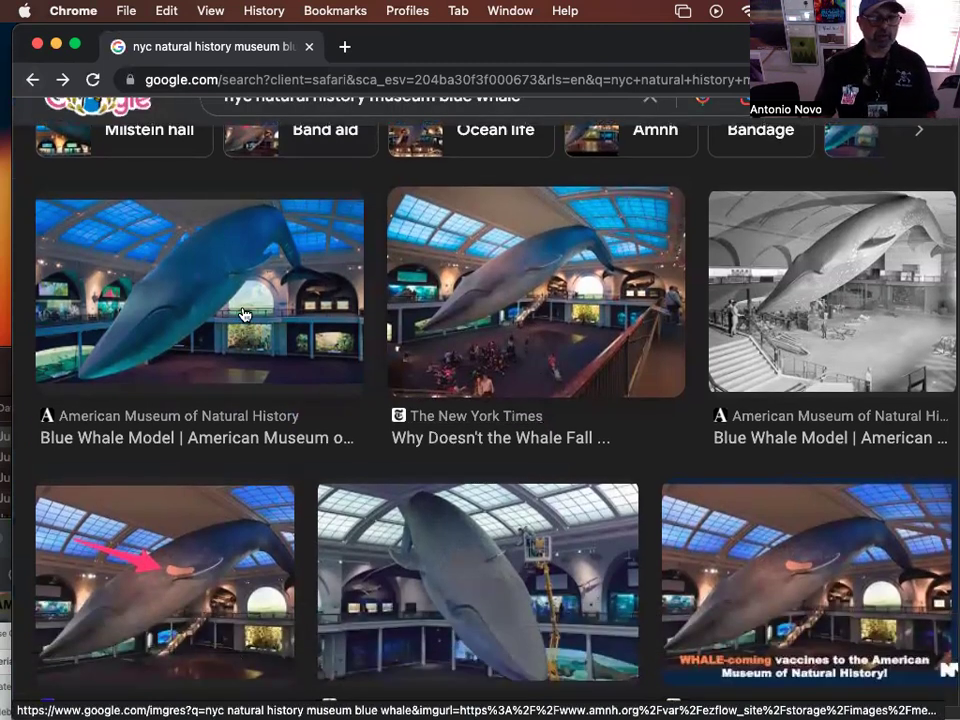
Step: Move the browser window out of the way, switch back to Illustrator and bring up the shapes2.aic document
{"action": "left_click_drag", "start_coordinate": [409, 43], "coordinate": [424, 685]}
{"action": "left_click", "coordinate": [441, 450]}
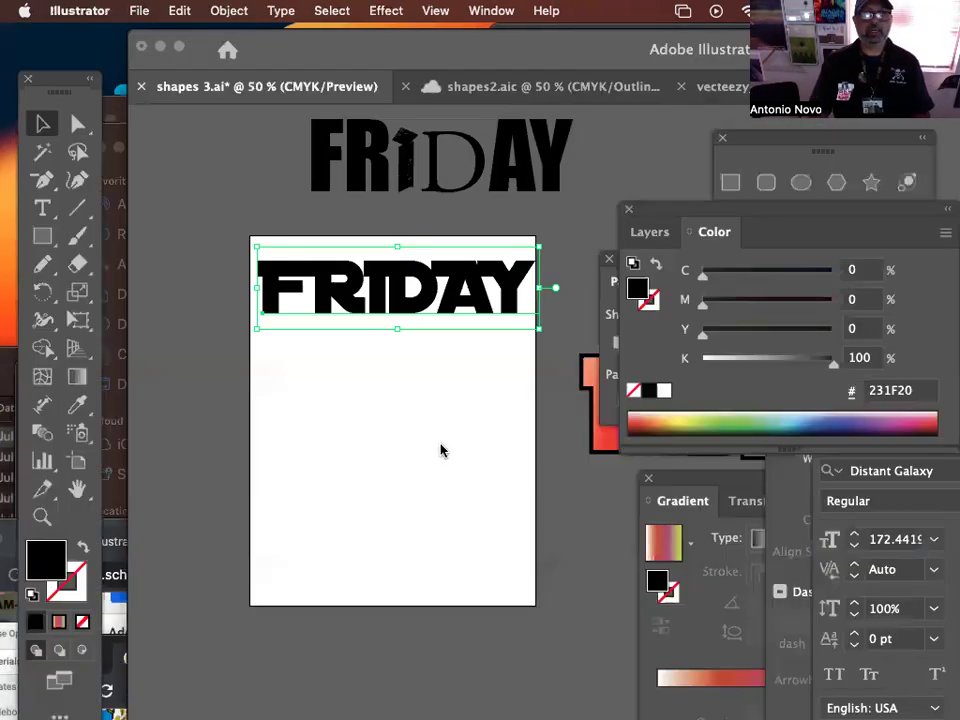
{"action": "left_click_drag", "start_coordinate": [598, 60], "coordinate": [471, 68]}
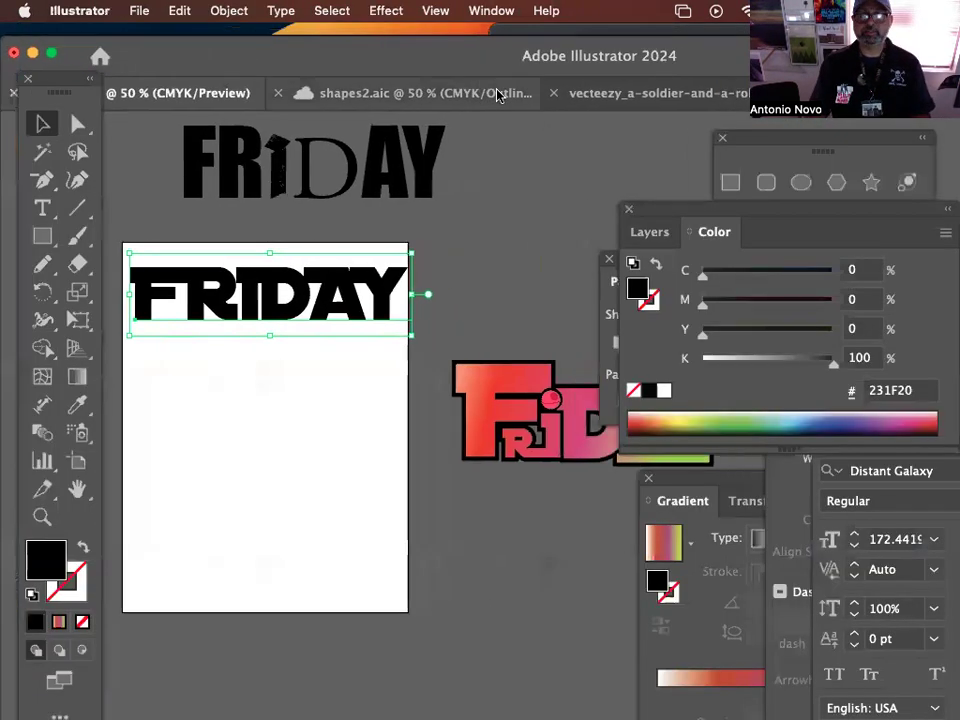
{"action": "left_click", "coordinate": [422, 94]}
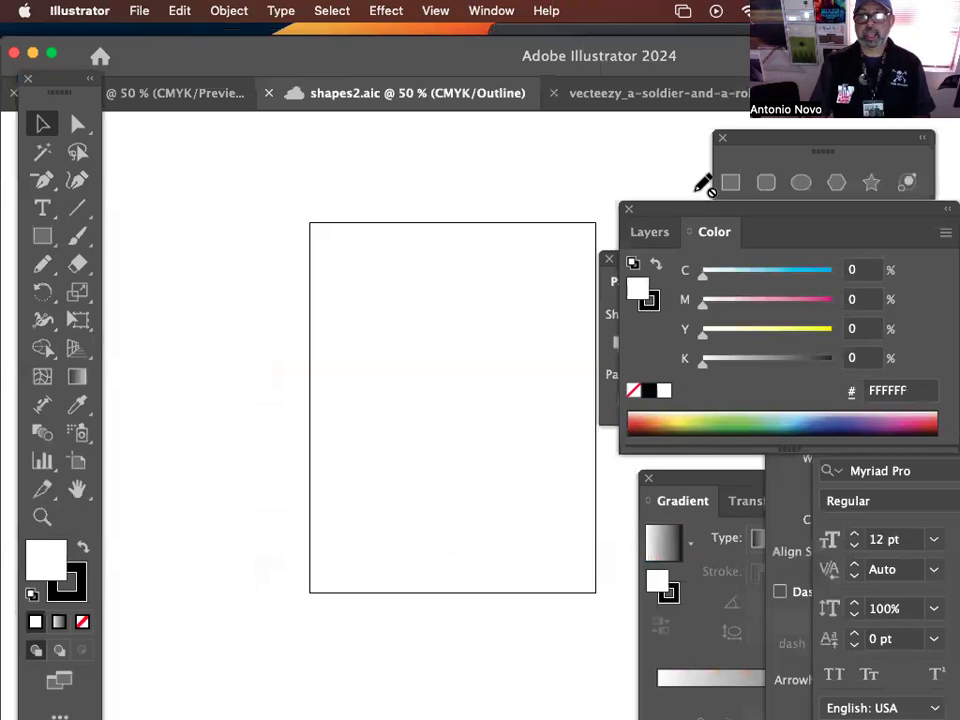
Step: Shift the floating Color and Layers panel group clear of the artboard and display the layer list
{"action": "left_click_drag", "start_coordinate": [686, 210], "coordinate": [748, 234]}
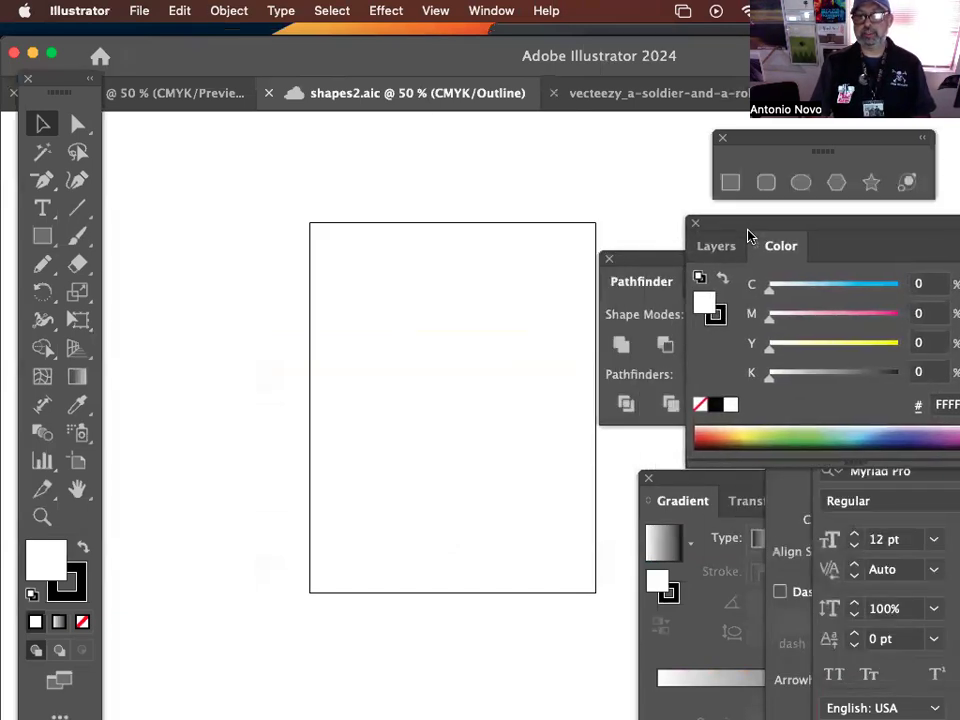
{"action": "left_click", "coordinate": [487, 9]}
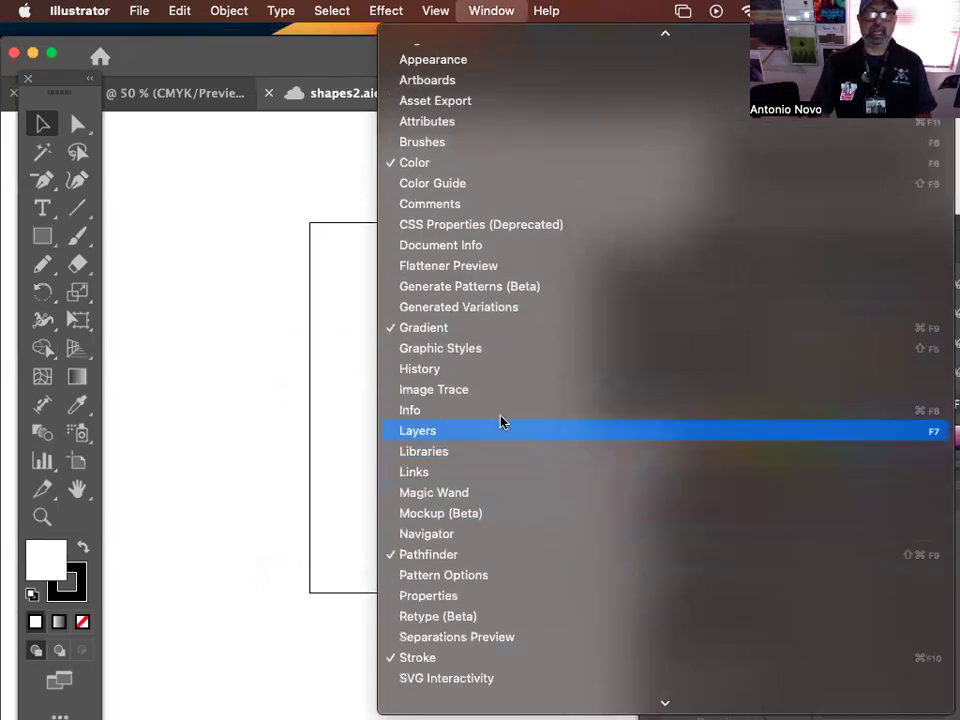
{"action": "left_click", "coordinate": [502, 422]}
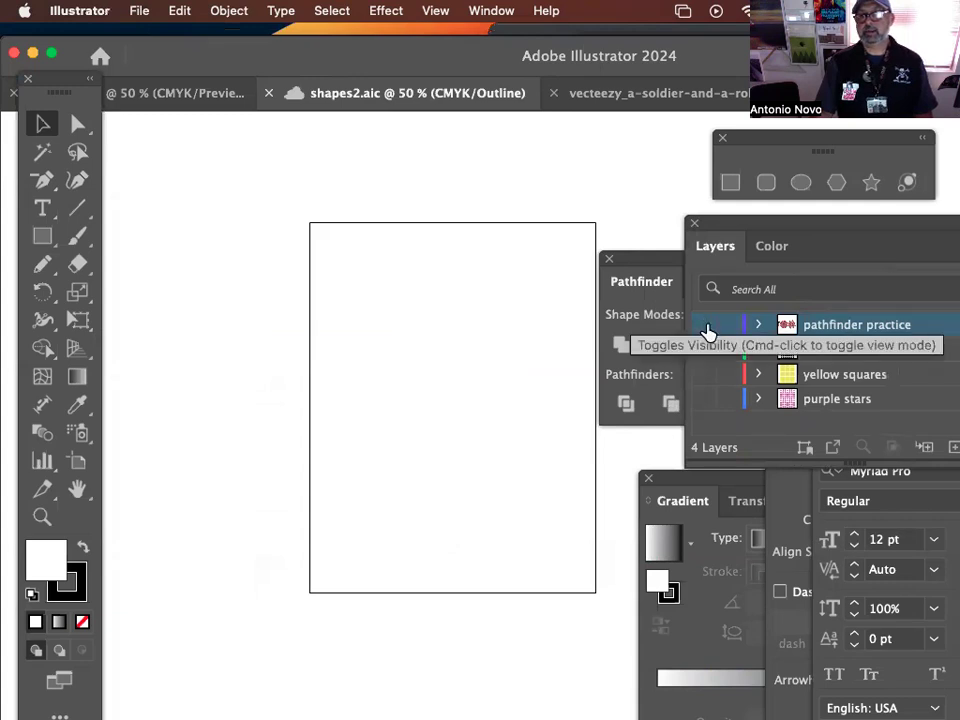
Step: Preview the hidden layers, leaving pathfinder practice and purple stars visible and tiny vent circles and yellow squares hidden
{"action": "left_click", "coordinate": [704, 326]}
{"action": "left_click", "coordinate": [703, 349]}
{"action": "left_click", "coordinate": [703, 375]}
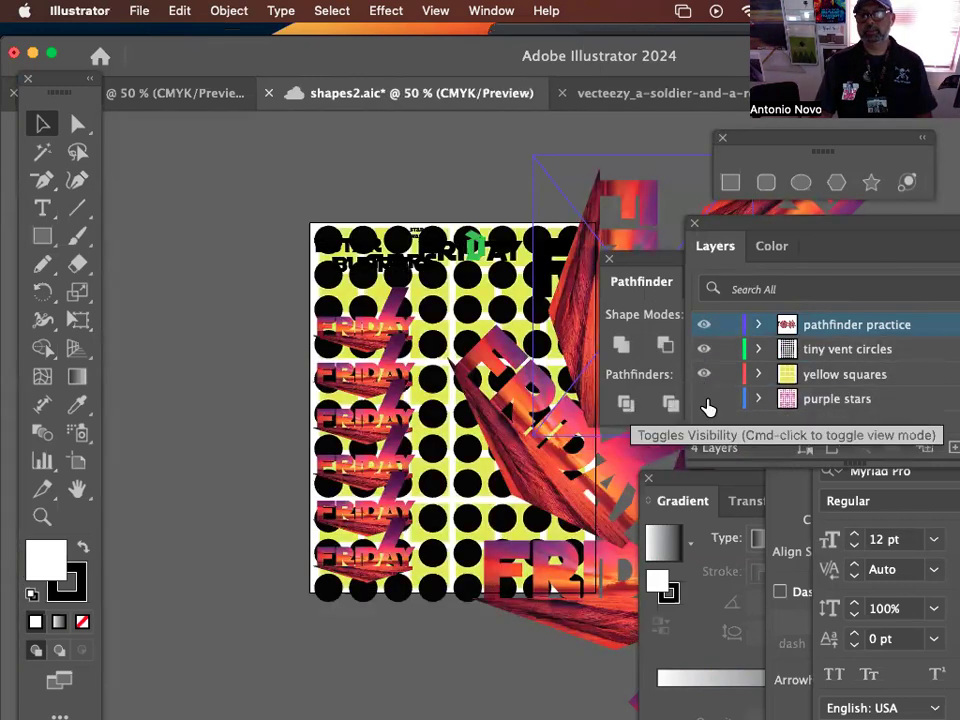
{"action": "left_click", "coordinate": [704, 374]}
{"action": "left_click", "coordinate": [704, 349]}
{"action": "left_click", "coordinate": [703, 324]}
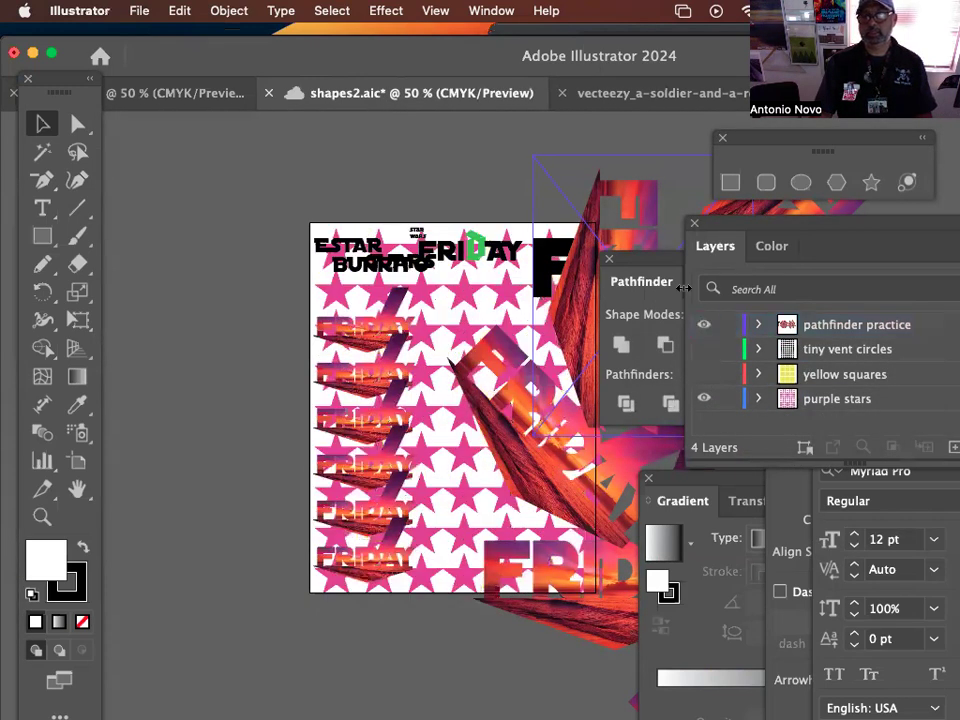
Step: Open the shapes 3 cloud document with the purple stars from Creative Cloud
{"action": "left_click", "coordinate": [125, 9]}
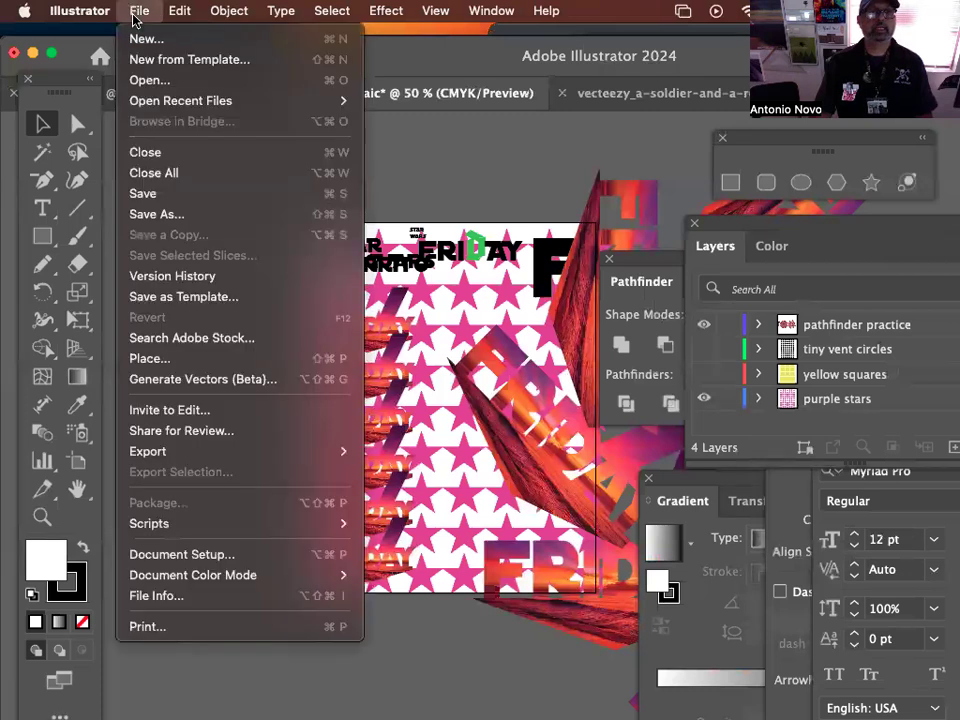
{"action": "mouse_move", "coordinate": [158, 101]}
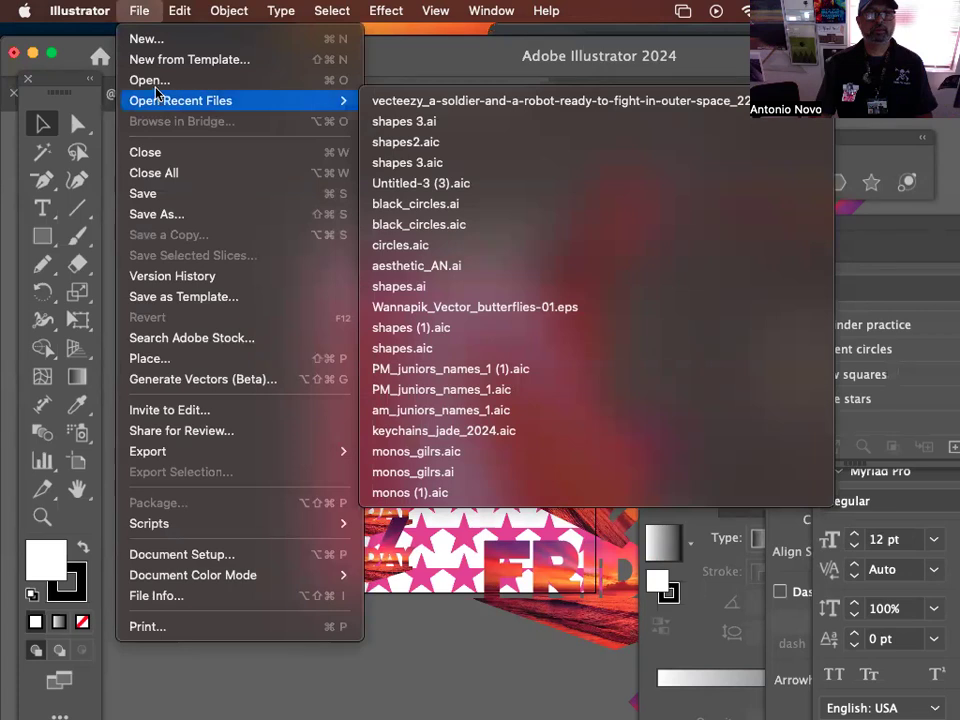
{"action": "left_click", "coordinate": [157, 86]}
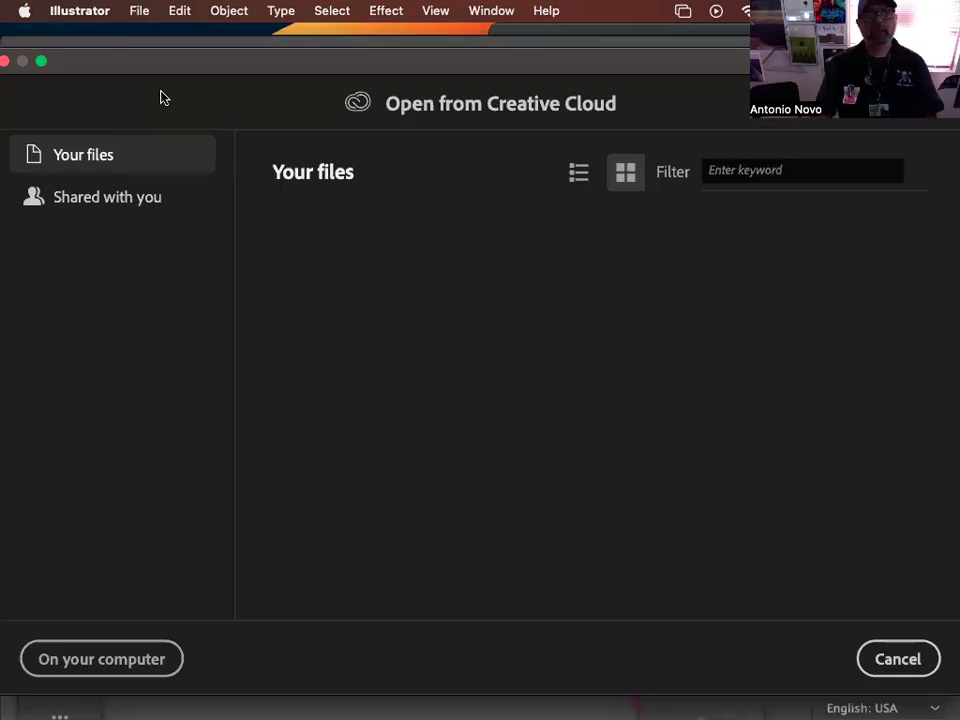
{"action": "left_click_drag", "start_coordinate": [553, 69], "coordinate": [487, 45]}
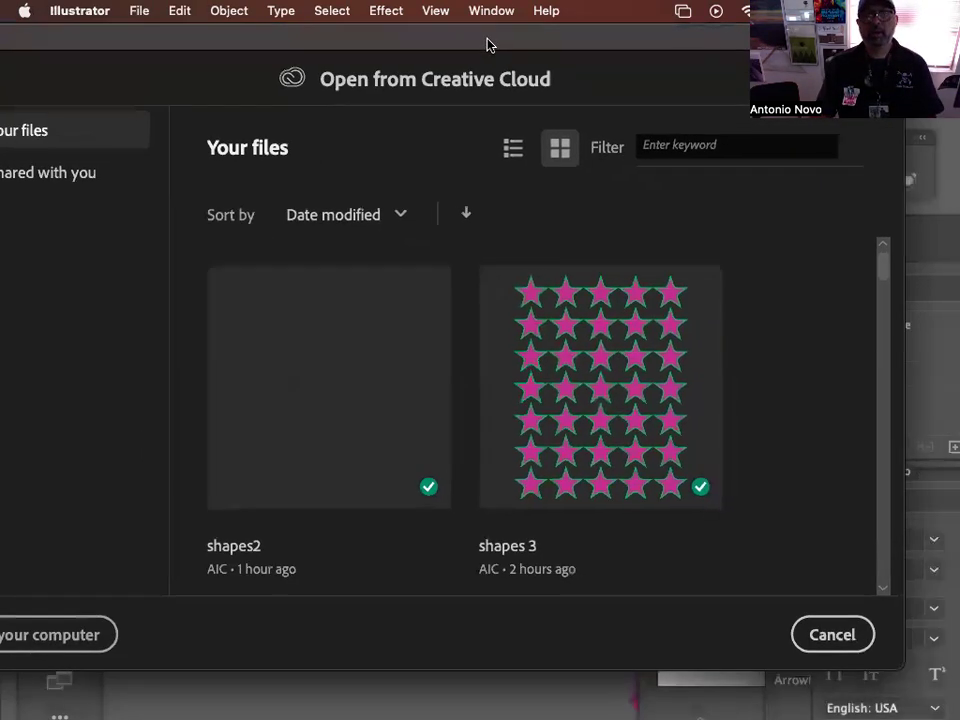
{"action": "double_click", "coordinate": [662, 390]}
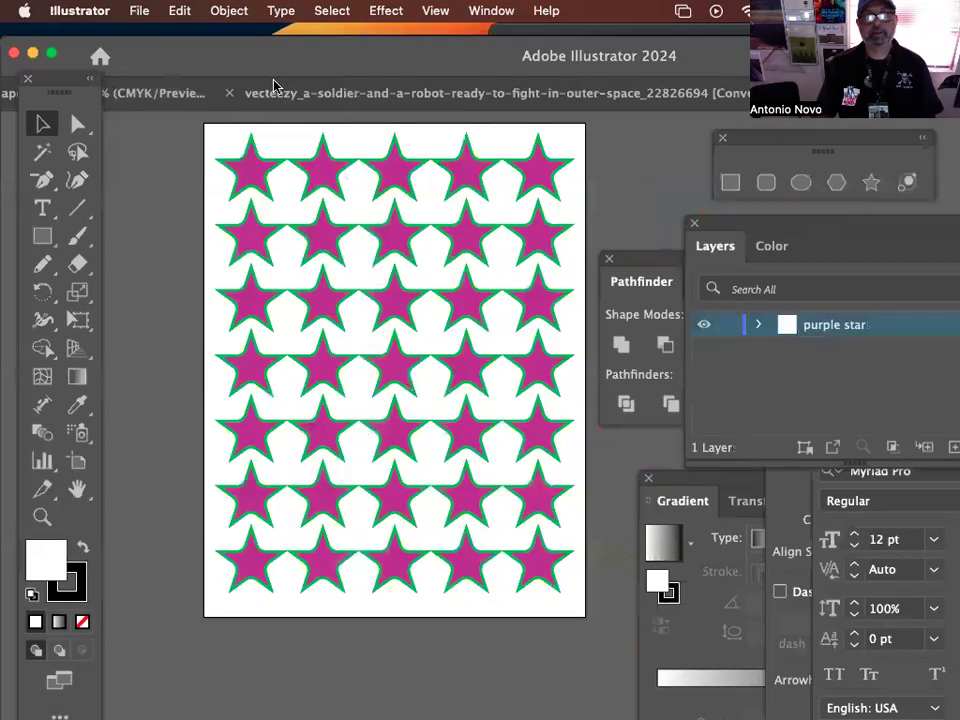
Step: Open the Untitled-3 (3) cloud document containing the blue whale poster from Creative Cloud
{"action": "left_click", "coordinate": [141, 11]}
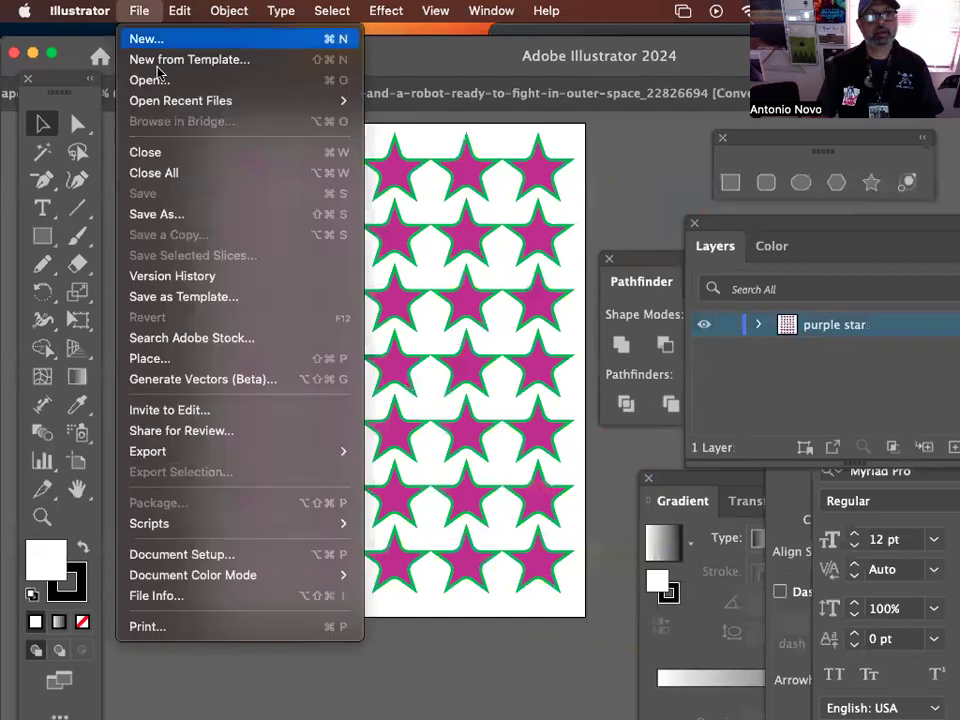
{"action": "mouse_move", "coordinate": [182, 108]}
{"action": "left_click", "coordinate": [158, 81]}
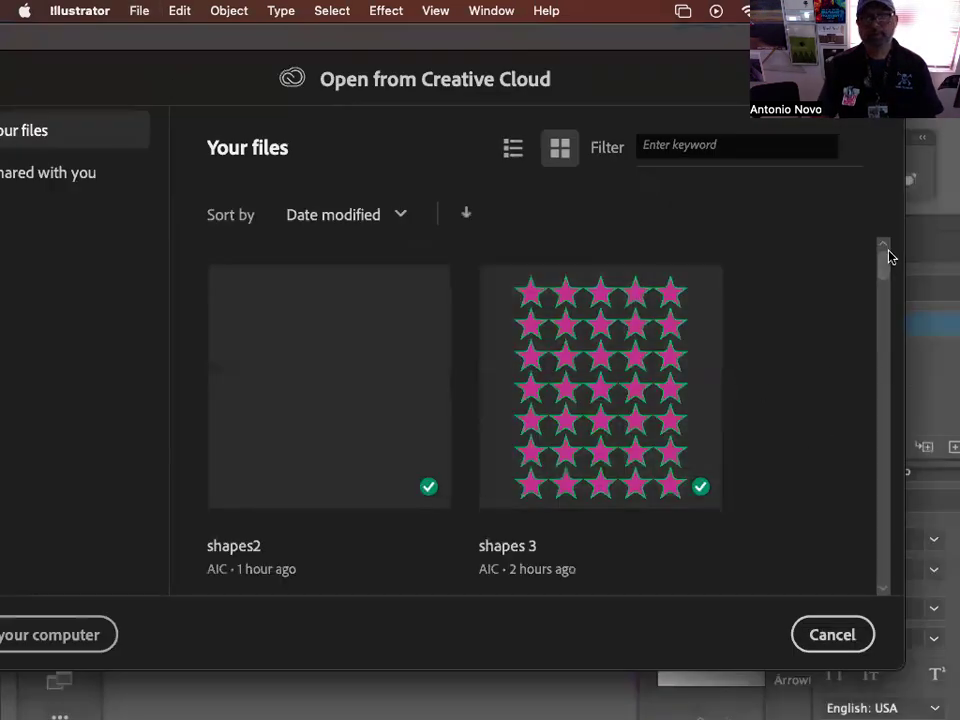
{"action": "scroll", "coordinate": [889, 257], "scroll_direction": "down", "scroll_amount": 5}
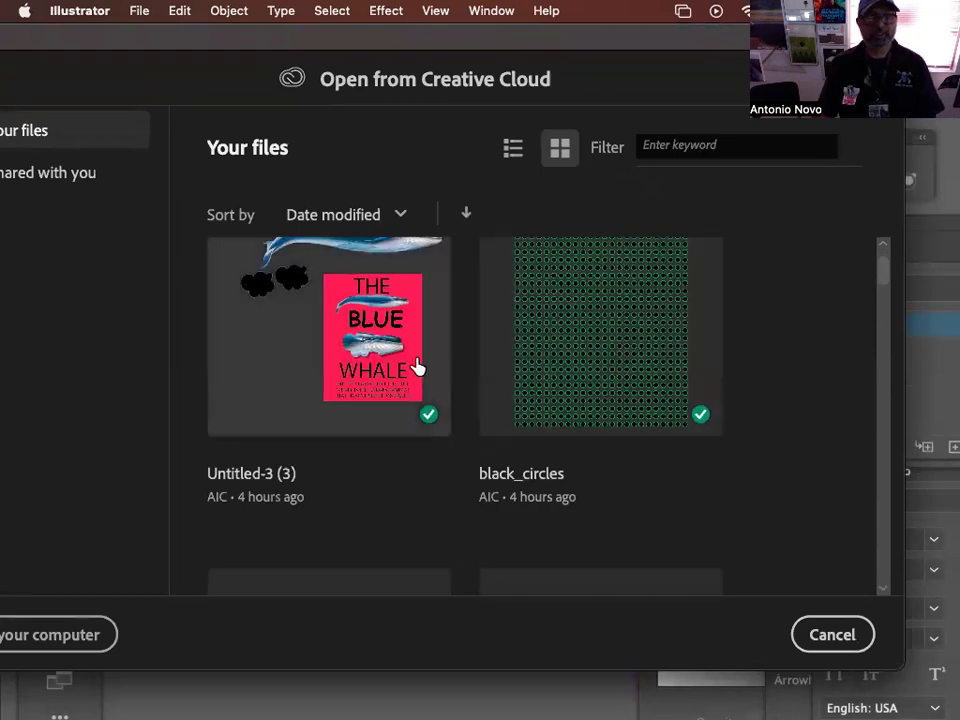
{"action": "left_click", "coordinate": [417, 368]}
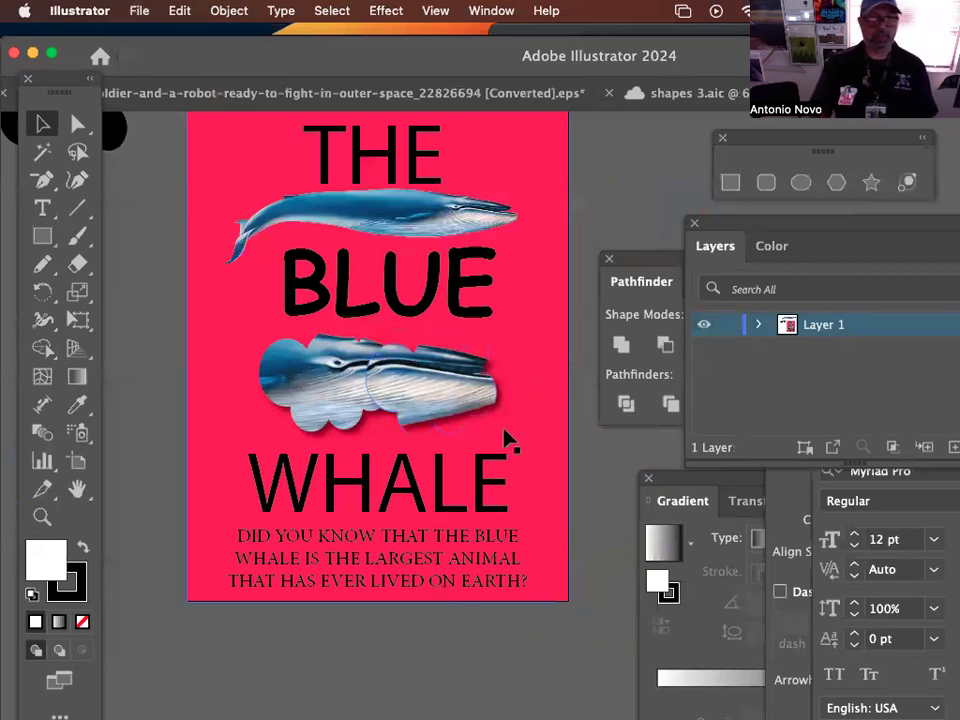
Step: Move the right cloud-shaped whale clip partly off the poster's left edge and view the large whale image above the artboard
{"action": "left_click", "coordinate": [446, 403]}
{"action": "mouse_move", "coordinate": [446, 403]}
{"action": "left_mouse_down"}
{"action": "mouse_move", "coordinate": [208, 362]}
{"action": "mouse_move", "coordinate": [197, 370]}
{"action": "left_mouse_up"}
{"action": "left_click_drag", "start_coordinate": [326, 368], "coordinate": [543, 404]}
{"action": "left_click_drag", "start_coordinate": [386, 331], "coordinate": [228, 402]}
{"action": "left_click_drag", "start_coordinate": [460, 281], "coordinate": [384, 434]}
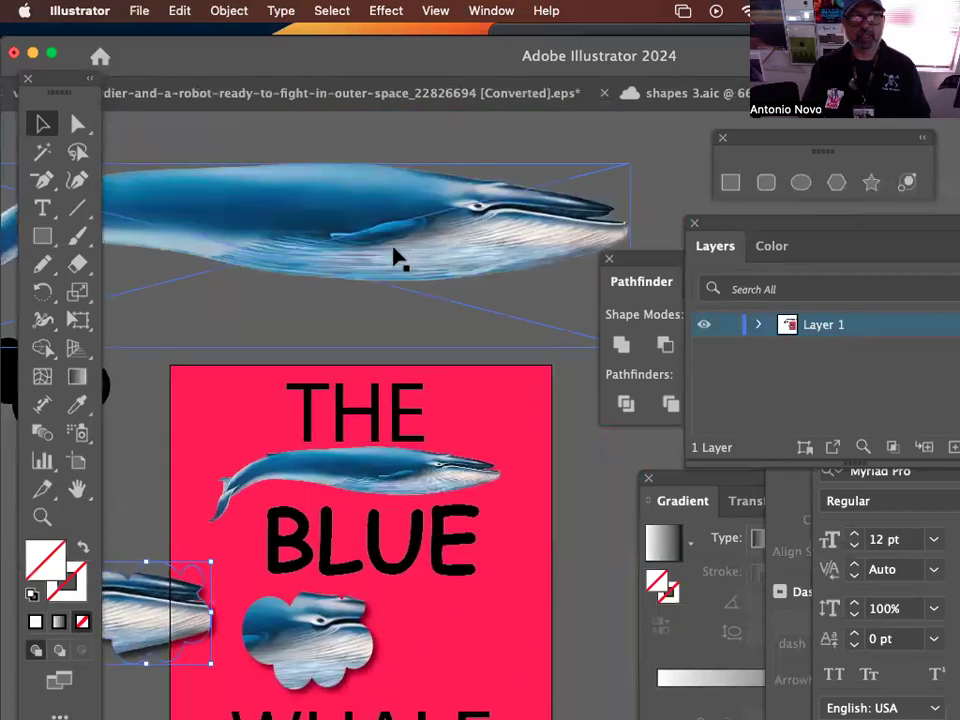
Step: Move the right cloud-shaped whale clip back onto the poster beside the left clip, between BLUE and WHALE
{"action": "left_click_drag", "start_coordinate": [461, 249], "coordinate": [520, 215]}
{"action": "scroll", "coordinate": [470, 260], "scroll_direction": "down", "scroll_amount": 10}
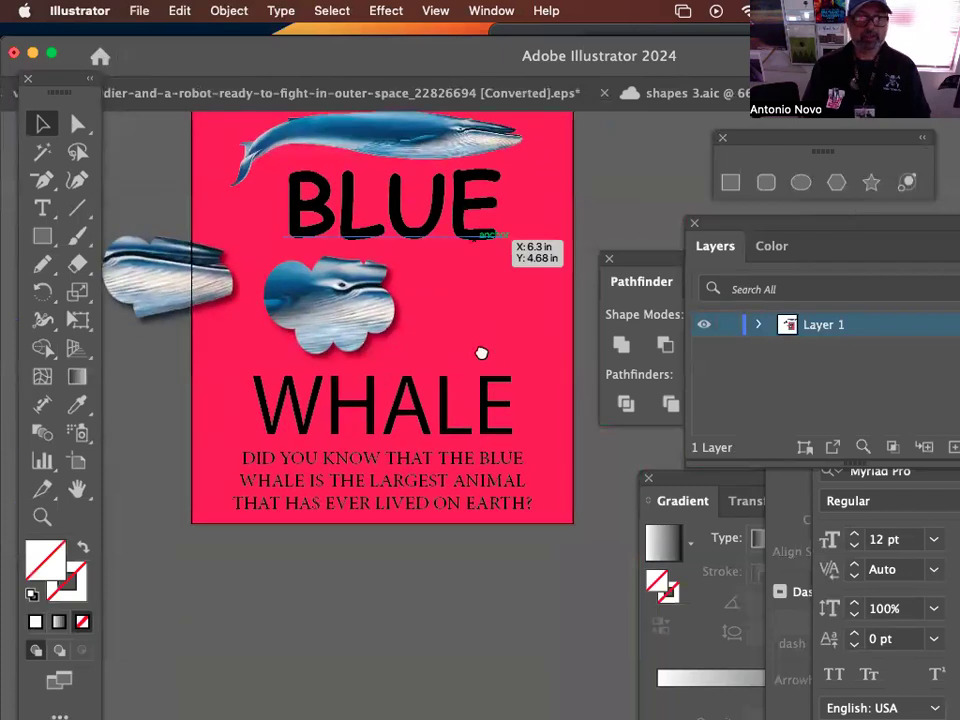
{"action": "scroll", "coordinate": [481, 353], "scroll_direction": "up", "scroll_amount": 3}
{"action": "left_click_drag", "start_coordinate": [183, 368], "coordinate": [498, 395]}
{"action": "left_click", "coordinate": [402, 230]}
Step: Duplicate the poster's full whale onto the pasteboard beside the artboard and position a black cloud shape over its head
{"action": "scroll", "coordinate": [305, 265], "scroll_direction": "up", "scroll_amount": 3}
{"action": "scroll", "coordinate": [305, 265], "scroll_direction": "left", "scroll_amount": 4}
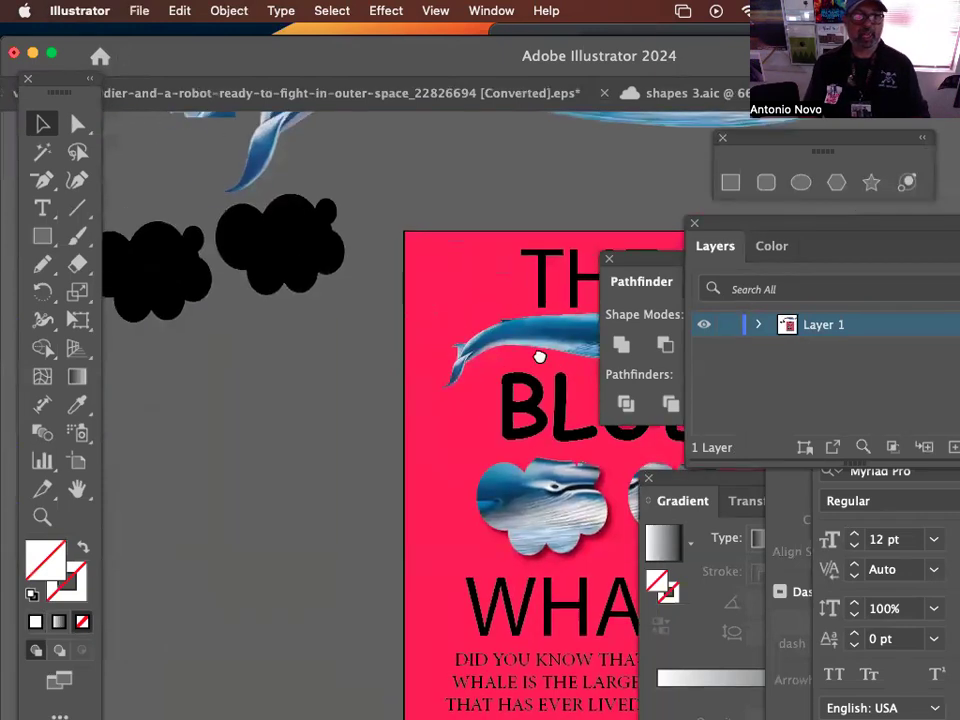
{"action": "left_click", "coordinate": [305, 265]}
{"action": "left_click_drag", "start_coordinate": [583, 347], "coordinate": [240, 362]}
{"action": "left_click_drag", "start_coordinate": [289, 268], "coordinate": [275, 400]}
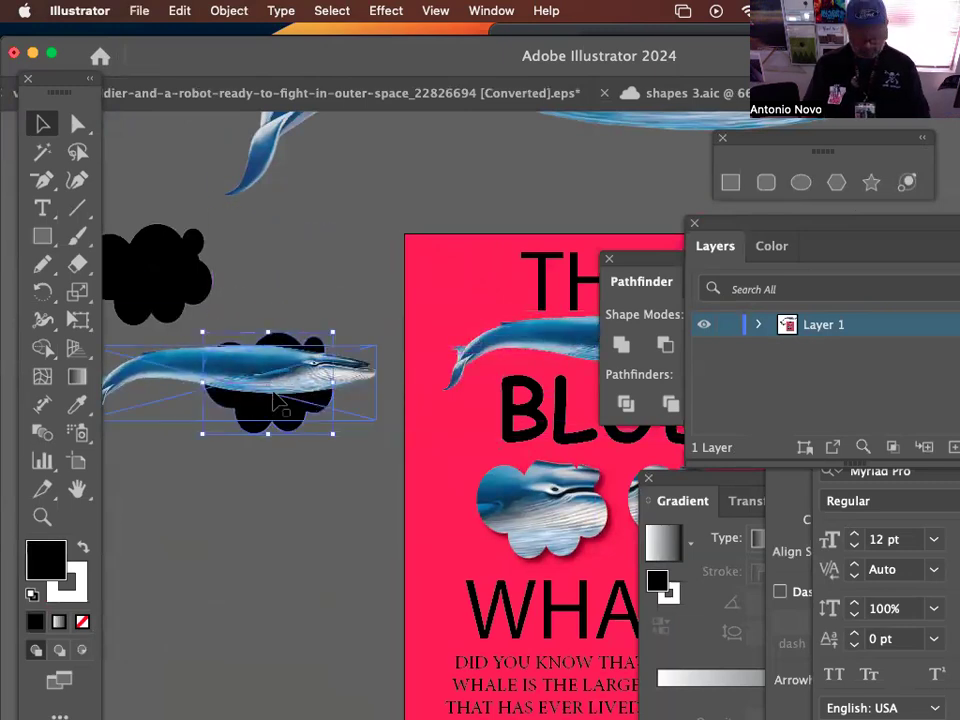
Step: Bring the black cloud in front of the whale copy, enlarge it and shift it over the whale's front half
{"action": "key", "text": "super+shift+bracketright"}
{"action": "left_click_drag", "start_coordinate": [332, 433], "coordinate": [352, 450]}
{"action": "left_click_drag", "start_coordinate": [300, 422], "coordinate": [257, 403]}
Step: Make a clipping mask from the black cloud and the whale copy beneath it
{"action": "left_click", "coordinate": [336, 489]}
{"action": "left_click", "coordinate": [297, 390]}
{"action": "key", "text": "super+7"}
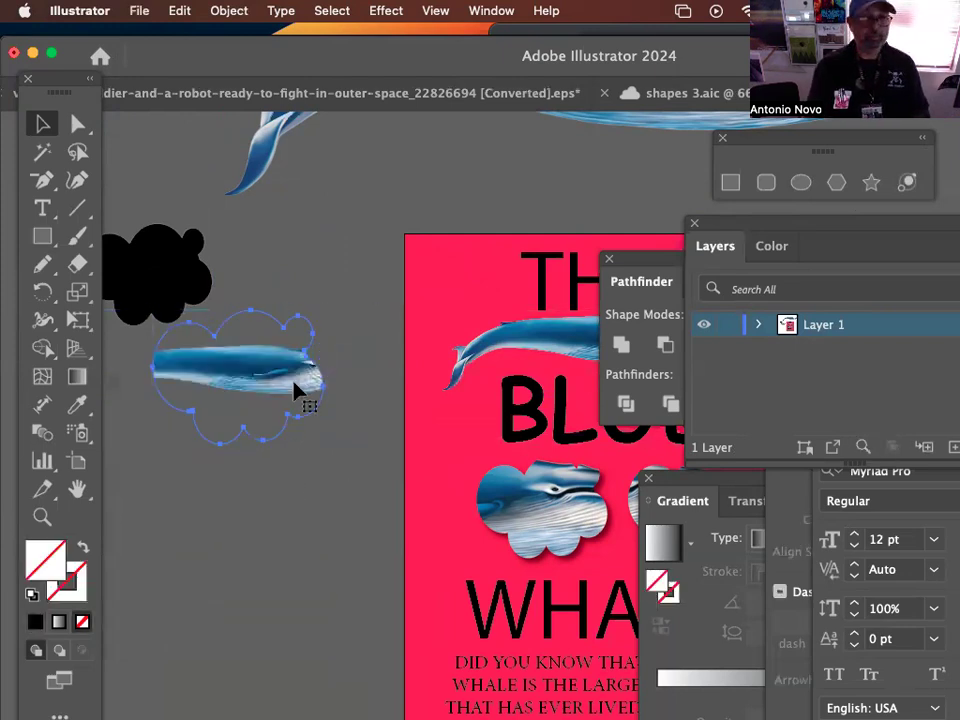
{"action": "left_click", "coordinate": [336, 493]}
Step: Examine the context commands offered for the masked whale, including isolating and releasing the clipping mask
{"action": "left_click_drag", "start_coordinate": [291, 418], "coordinate": [226, 298]}
{"action": "left_click", "coordinate": [226, 298]}
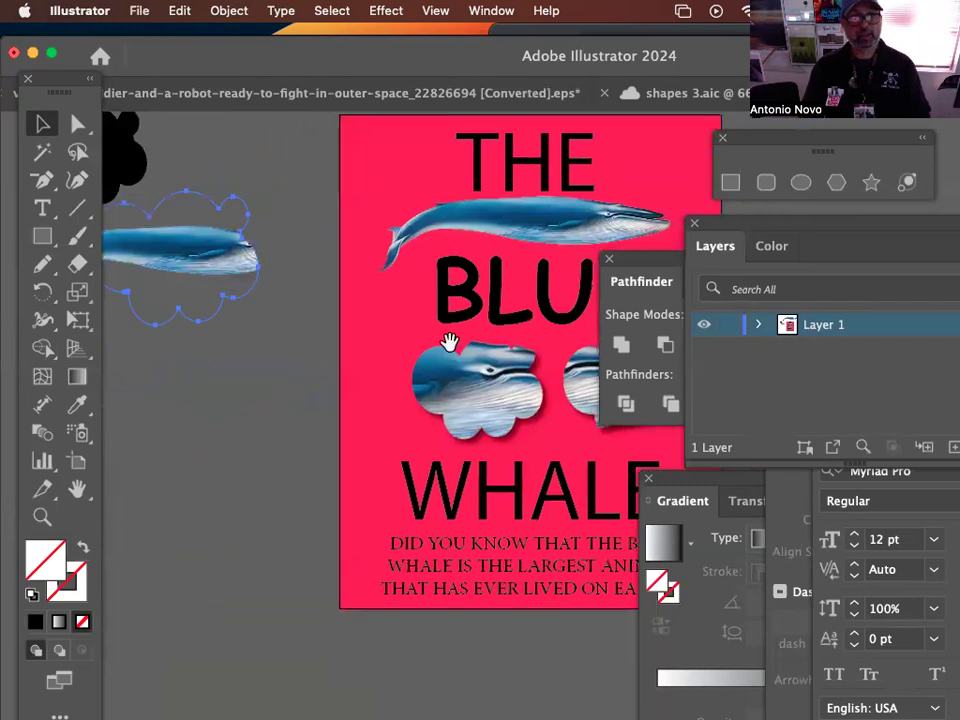
{"action": "left_click_drag", "start_coordinate": [450, 343], "coordinate": [352, 268]}
{"action": "right_click", "coordinate": [525, 315]}
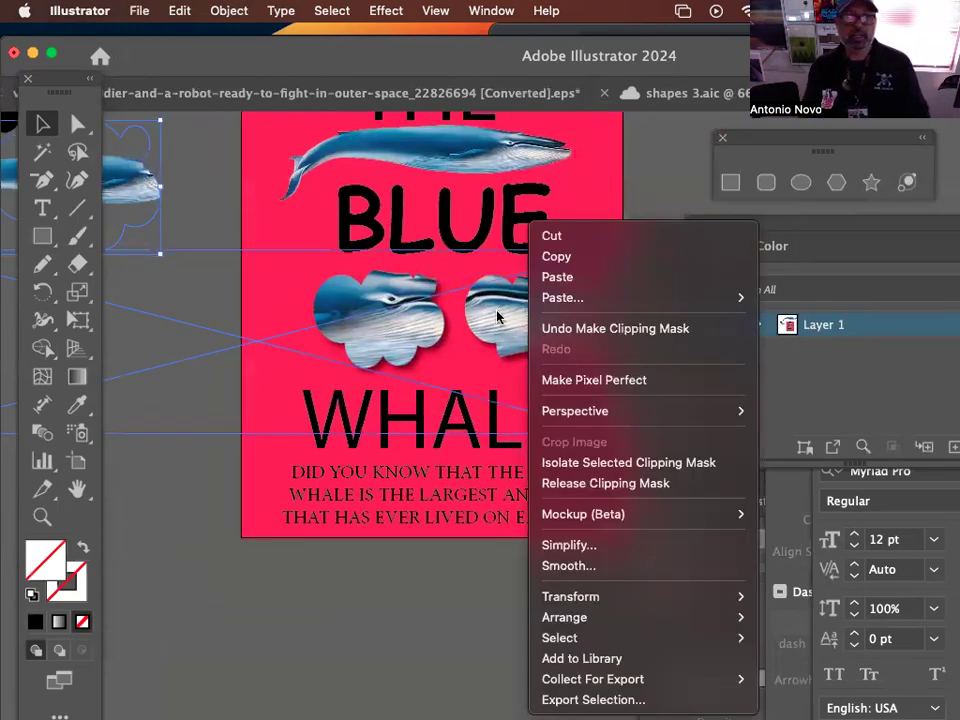
{"action": "right_click", "coordinate": [497, 316]}
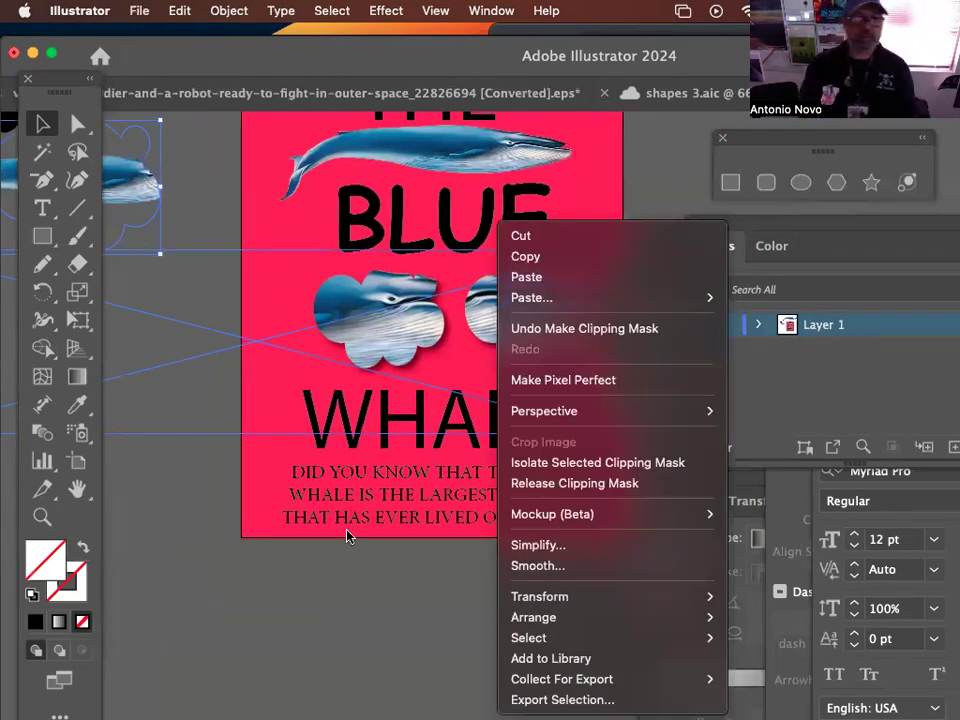
{"action": "left_click", "coordinate": [435, 577]}
Step: Clear the Pathfinder panel off the poster and move the right cloud-shaped whale clip to overlap the left one
{"action": "left_click_drag", "start_coordinate": [636, 259], "coordinate": [733, 275]}
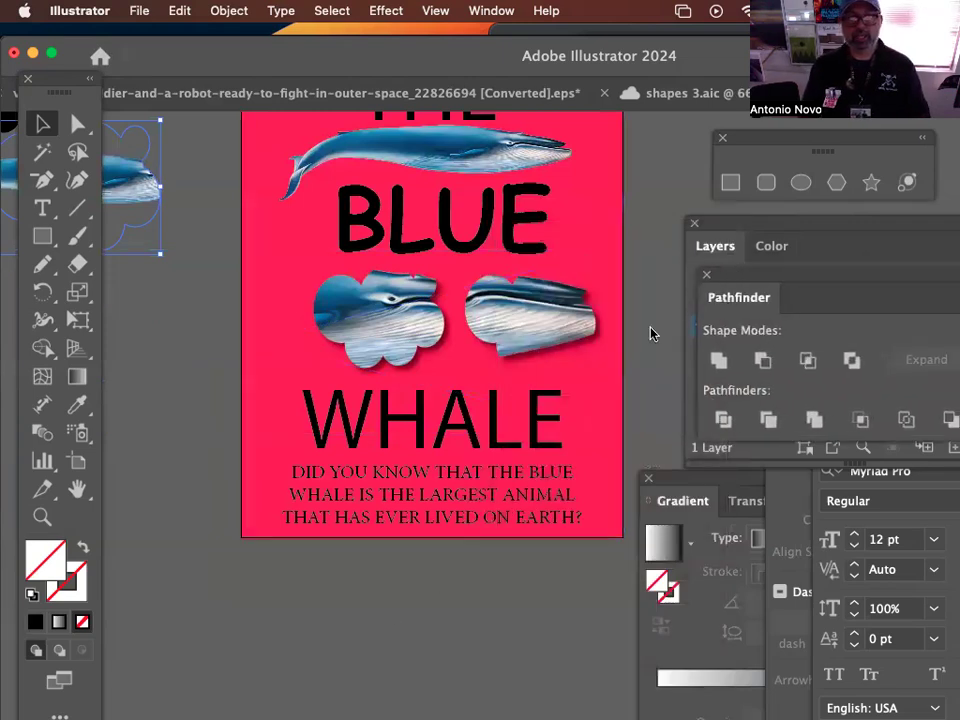
{"action": "scroll", "coordinate": [650, 333], "scroll_direction": "up", "scroll_amount": 3}
{"action": "left_click_drag", "start_coordinate": [531, 364], "coordinate": [468, 370]}
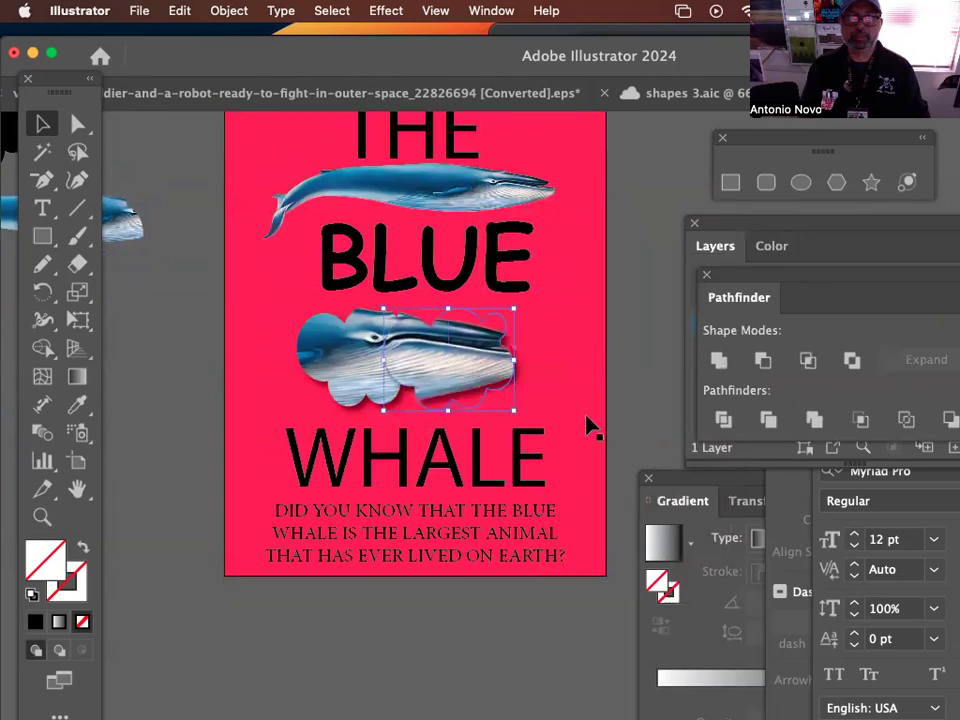
Step: Review the overlapping whale clips and the whole THE BLUE WHALE poster layout
{"action": "scroll", "coordinate": [654, 422], "scroll_direction": "up", "scroll_amount": 3}
{"action": "scroll", "coordinate": [625, 398], "scroll_direction": "down", "scroll_amount": 5}
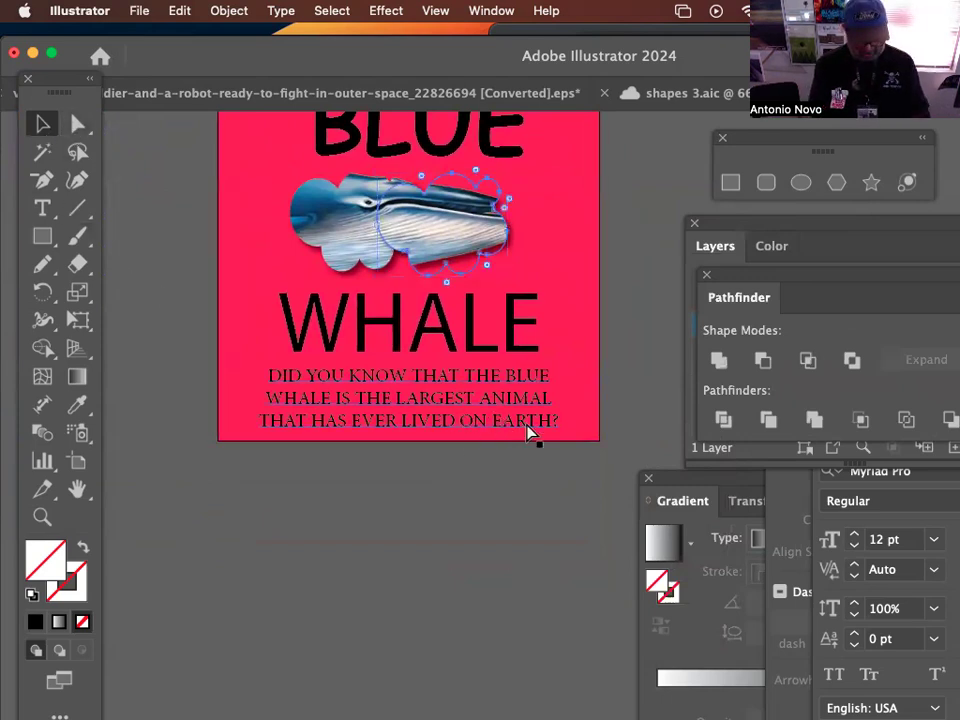
{"action": "key", "text": "super+equal"}
{"action": "key", "text": "super+equal"}
{"action": "key", "text": "super+minus"}
{"action": "key", "text": "super+minus"}
{"action": "key", "text": "super+minus"}
{"action": "key", "text": "space"}
{"action": "left_click_drag", "start_coordinate": [601, 446], "coordinate": [496, 188]}
{"action": "left_click", "coordinate": [500, 334]}
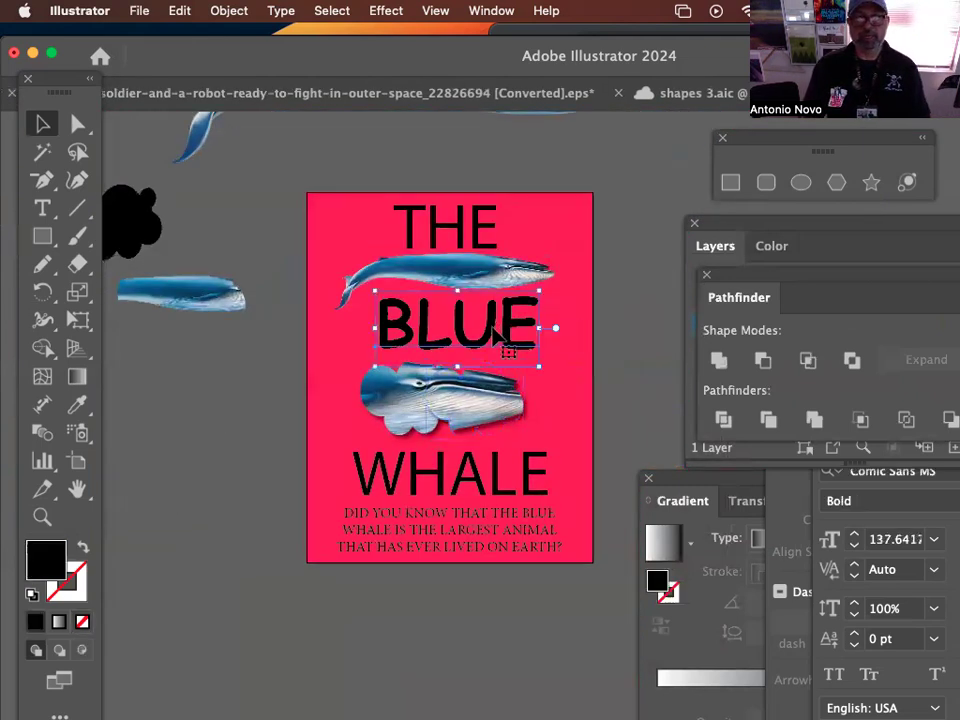
{"action": "left_click", "coordinate": [652, 395]}
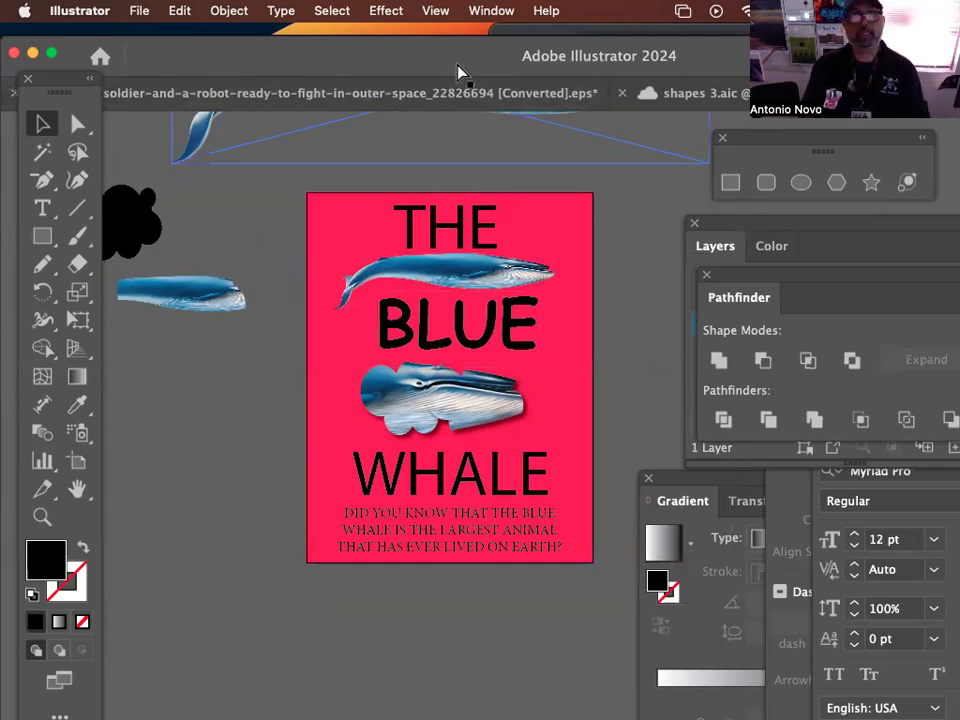
Step: Move the Illustrator window down and switch to the Finder window holding the vecteezy soldier-and-robot files
{"action": "left_click_drag", "start_coordinate": [457, 60], "coordinate": [513, 438]}
{"action": "left_click", "coordinate": [408, 377]}
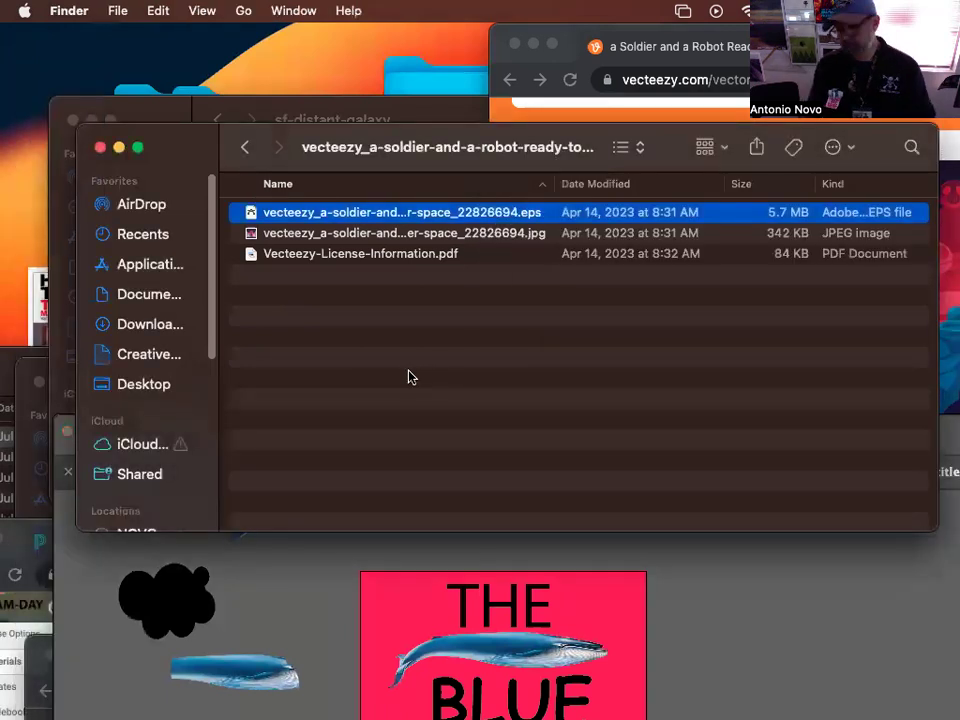